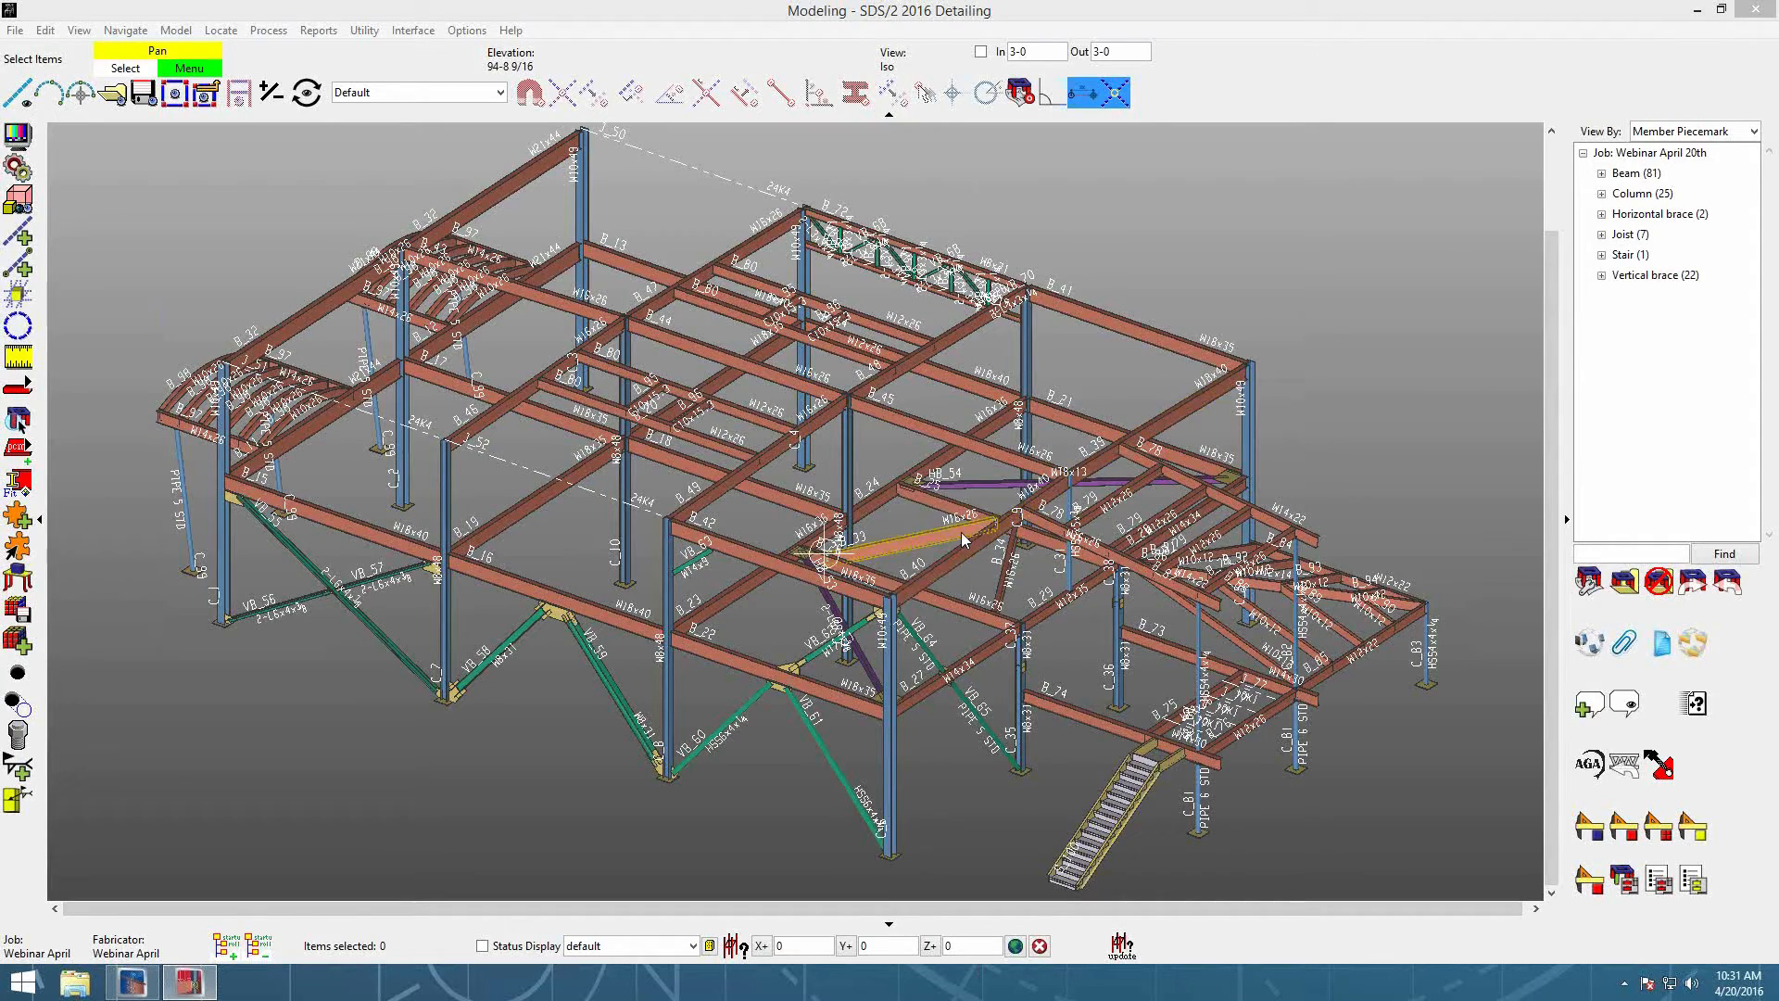
Step: In plan view, stretch the end of skewed beam B_33 along supporting beam B_25 toward B_24
scroll(964, 540, up, 10)
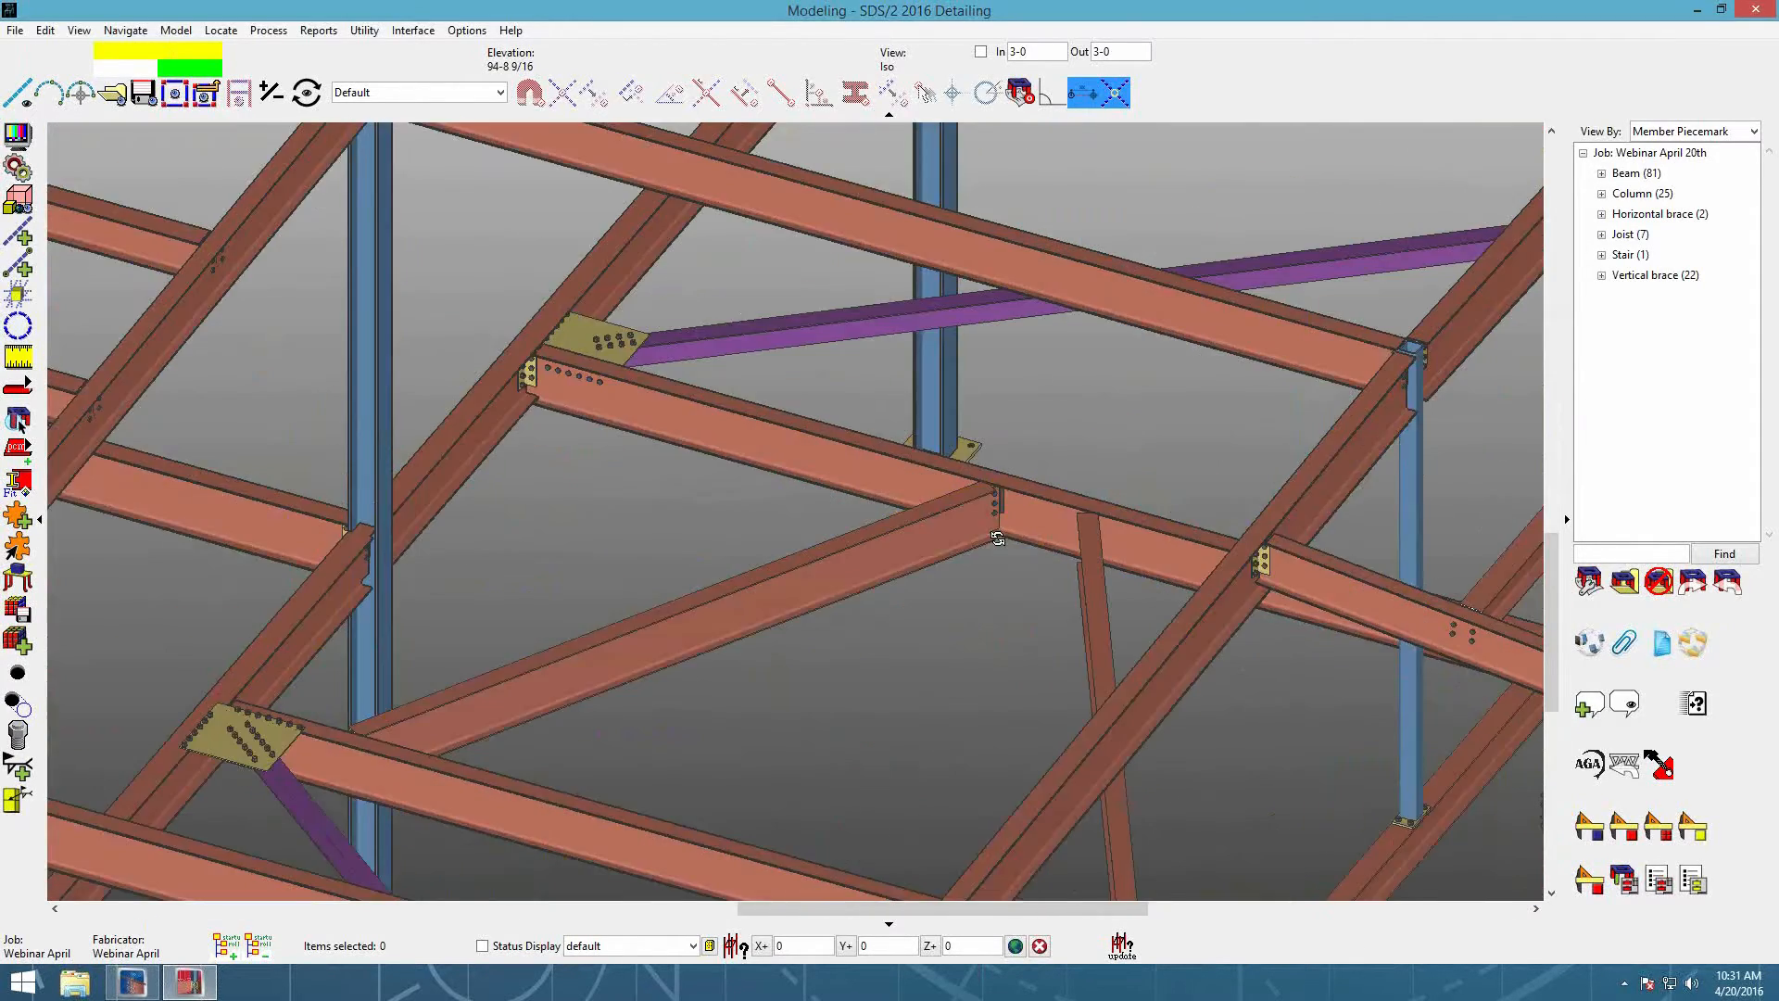
shift+middle_drag(998, 538, 971, 499)
scroll(971, 498, up, 3)
key(i)
scroll(892, 532, down, 3)
scroll(982, 304, up, 2)
drag(919, 405, 929, 416)
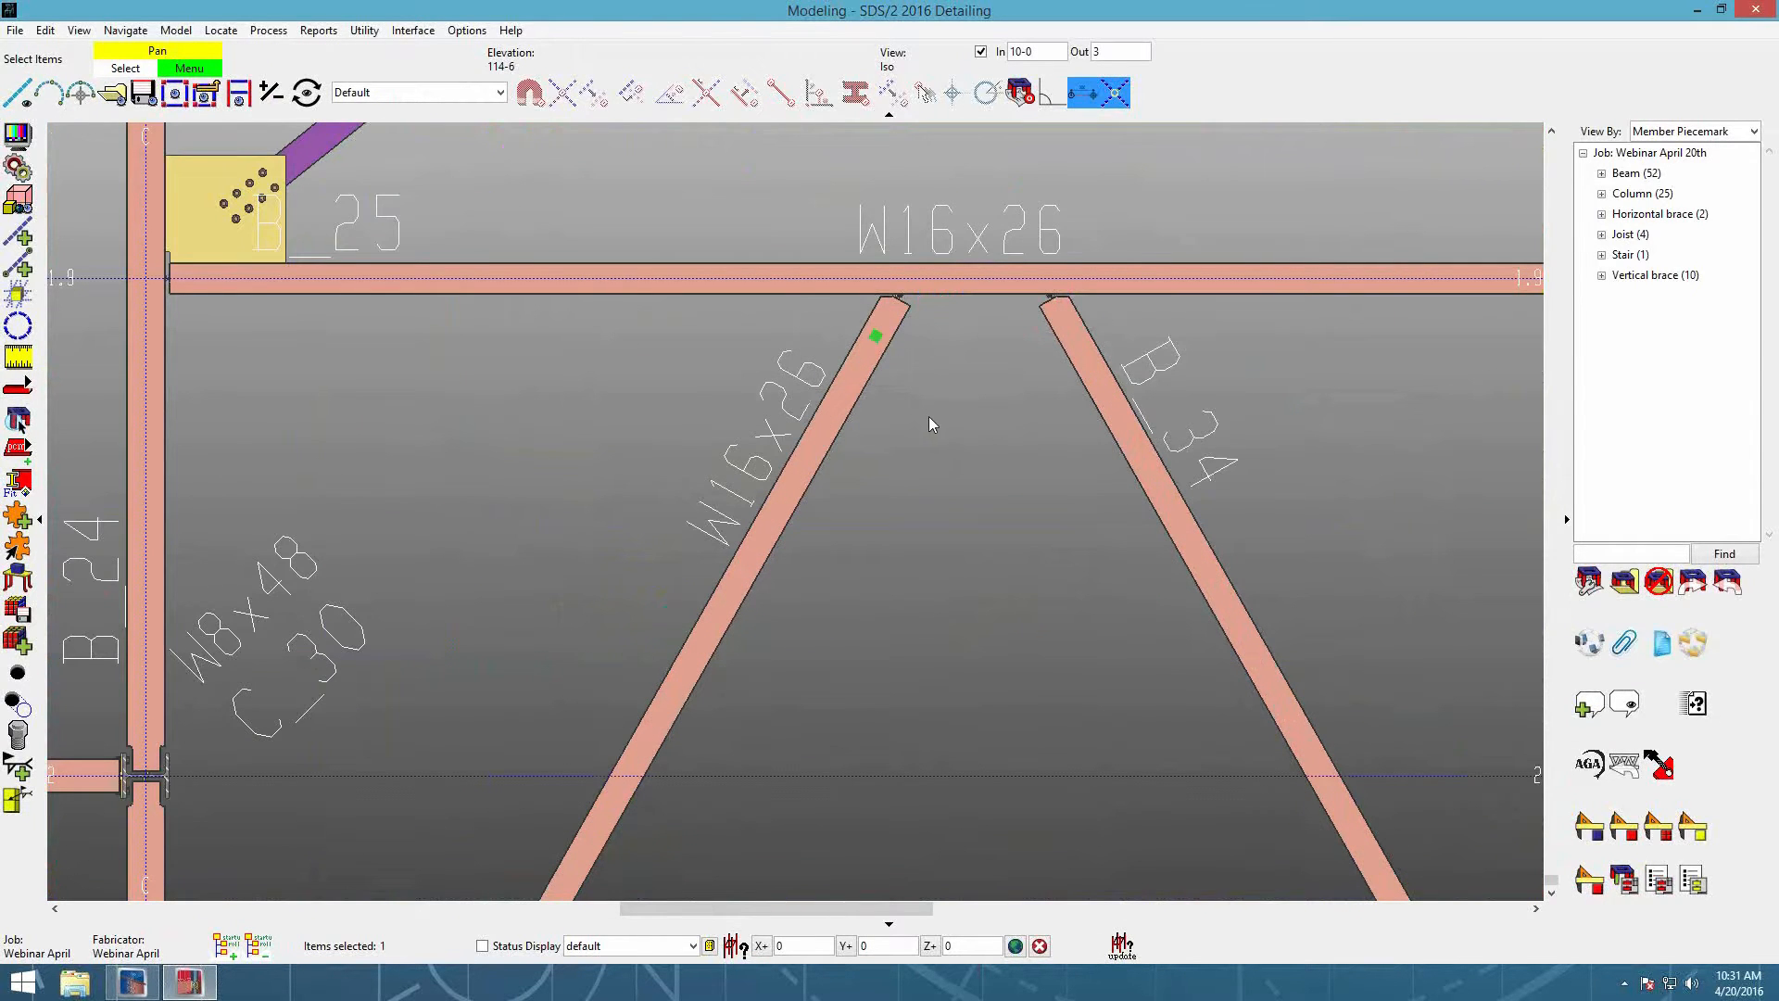
right_click(959, 394)
click(1055, 652)
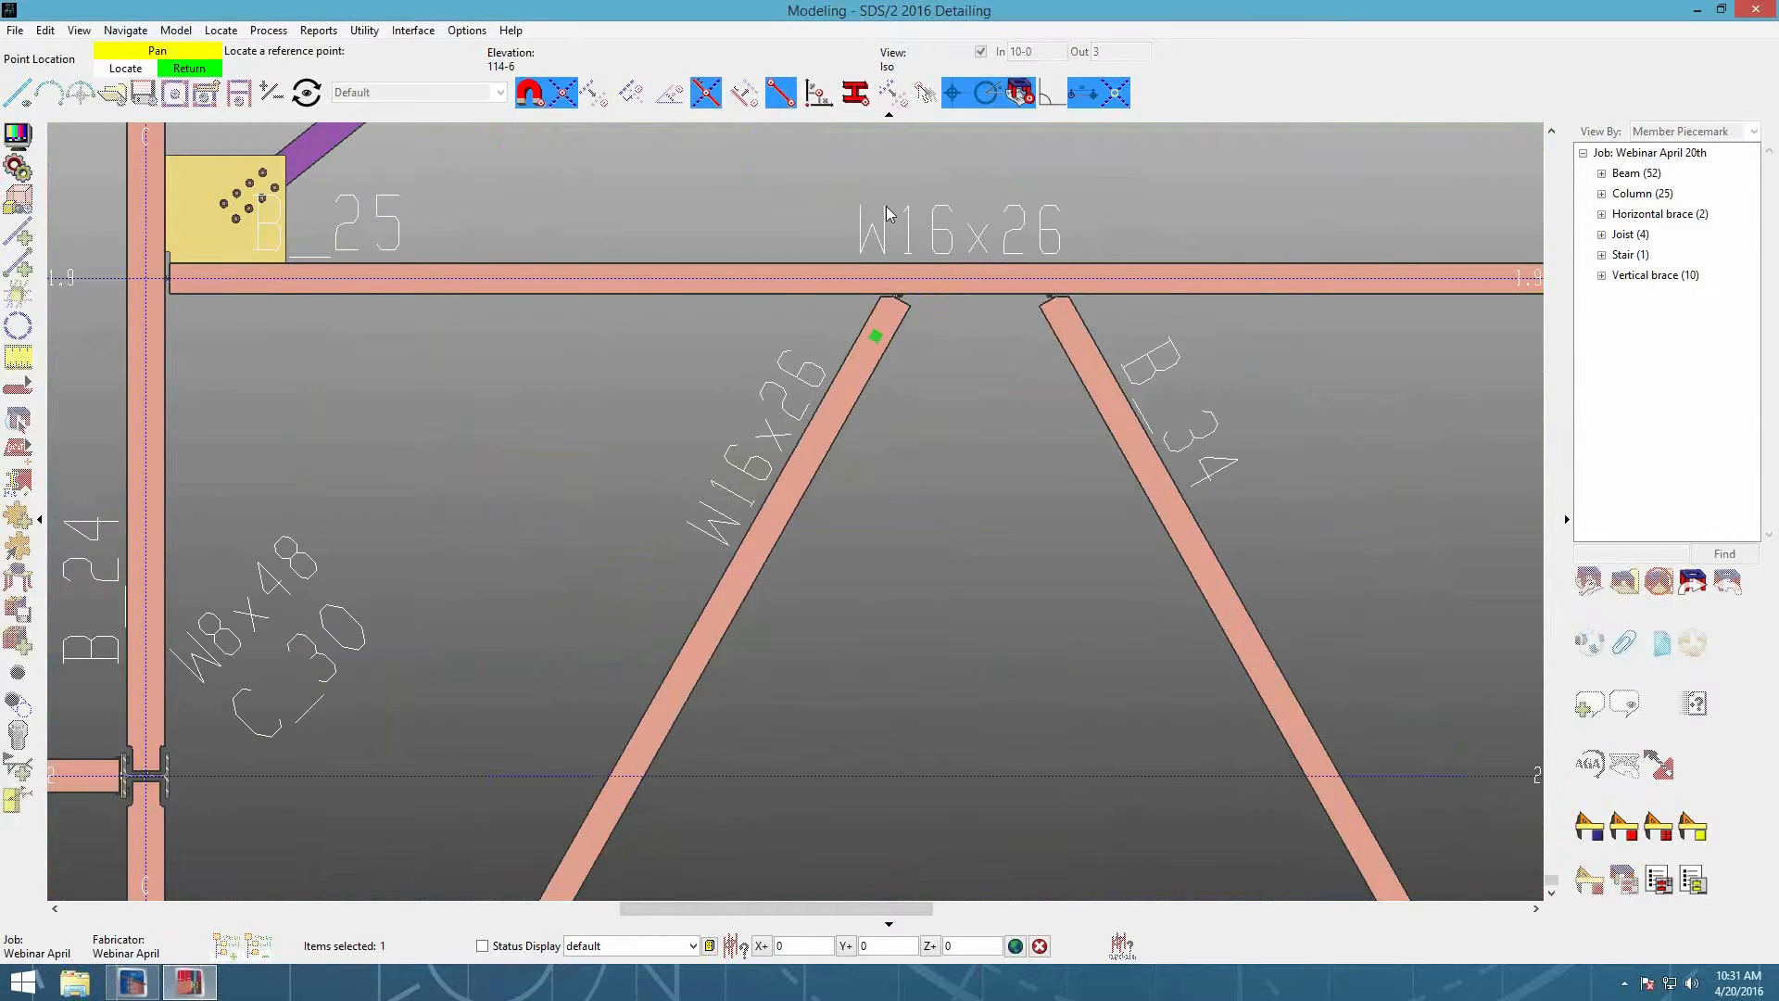
click(907, 278)
click(684, 275)
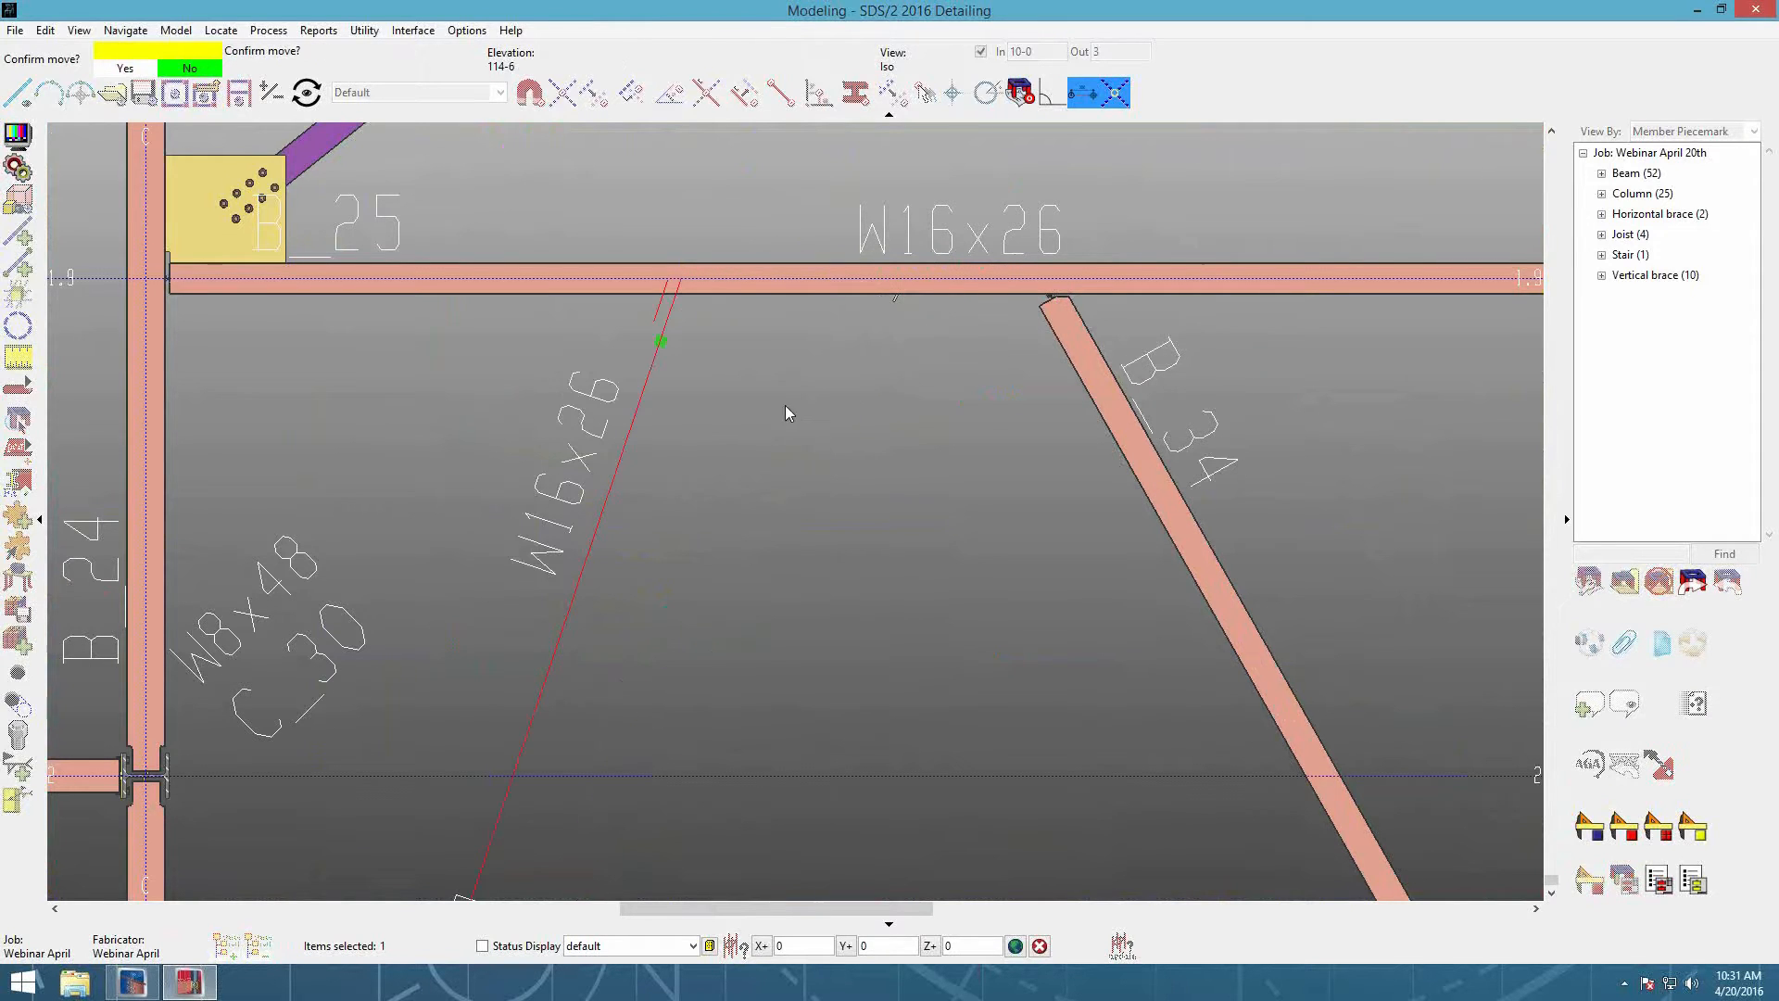
click(814, 340)
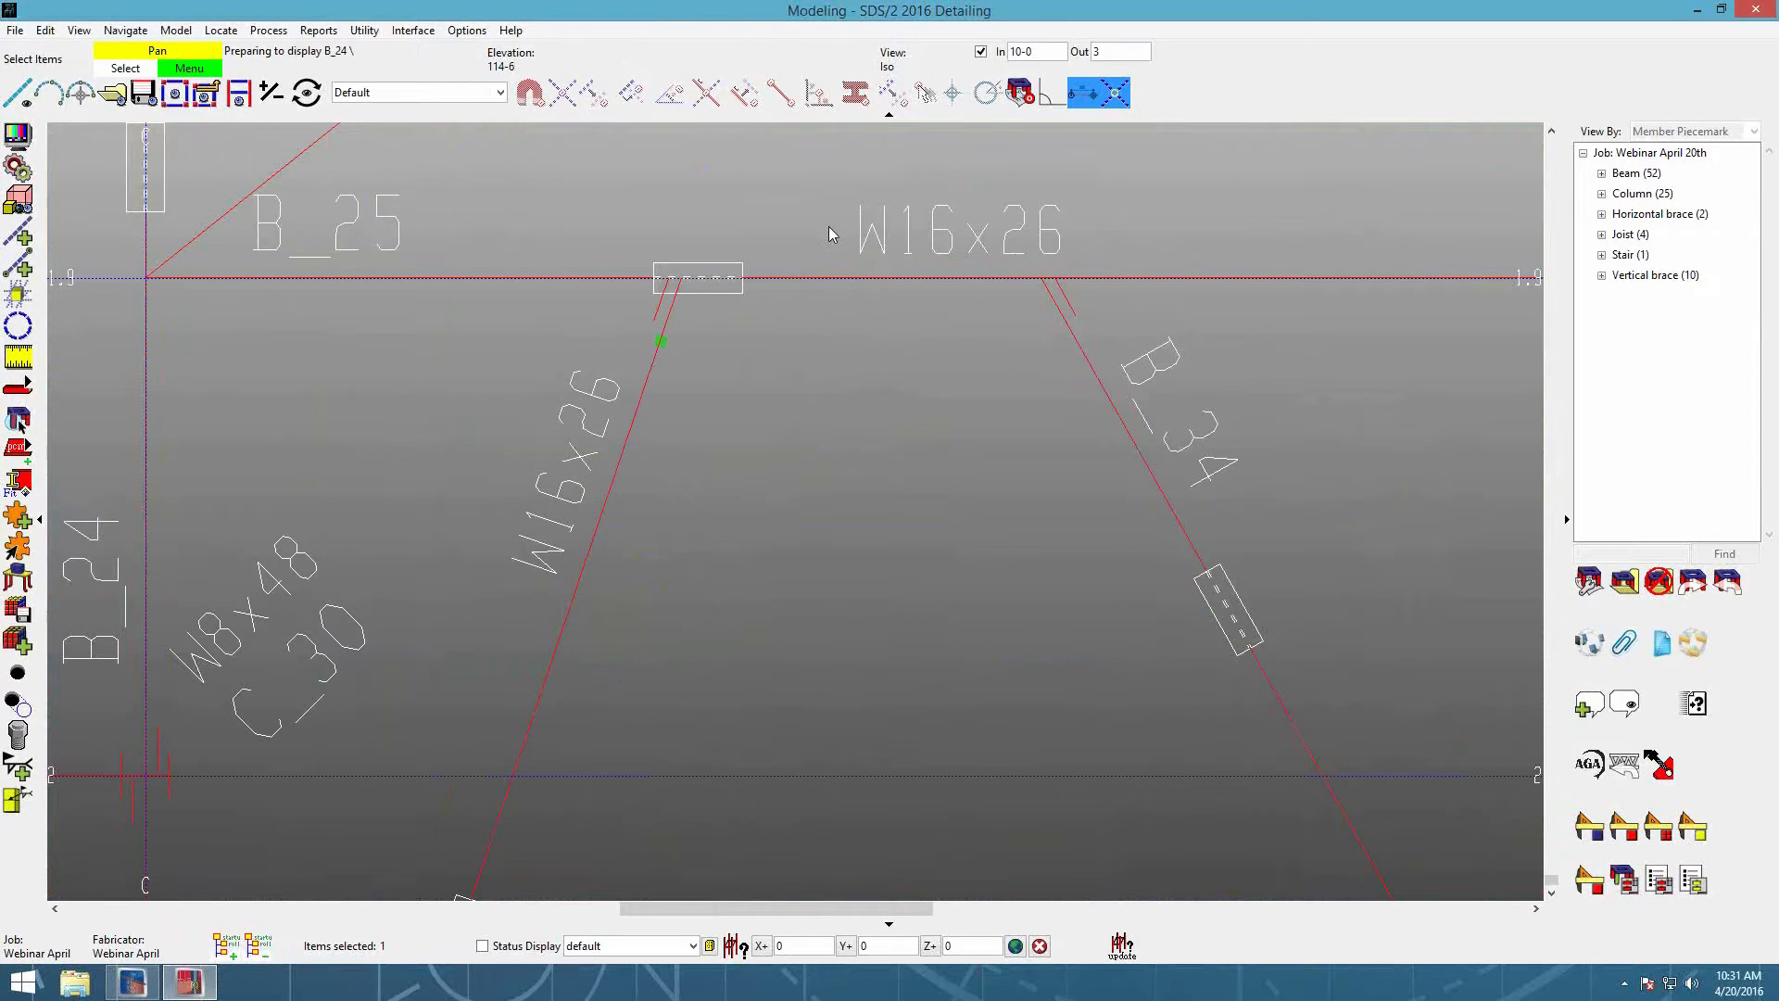
Step: Check the moved beam's connection, and stretch the same end of B_33 back along B_25 toward B_34
scroll(698, 288, up, 3)
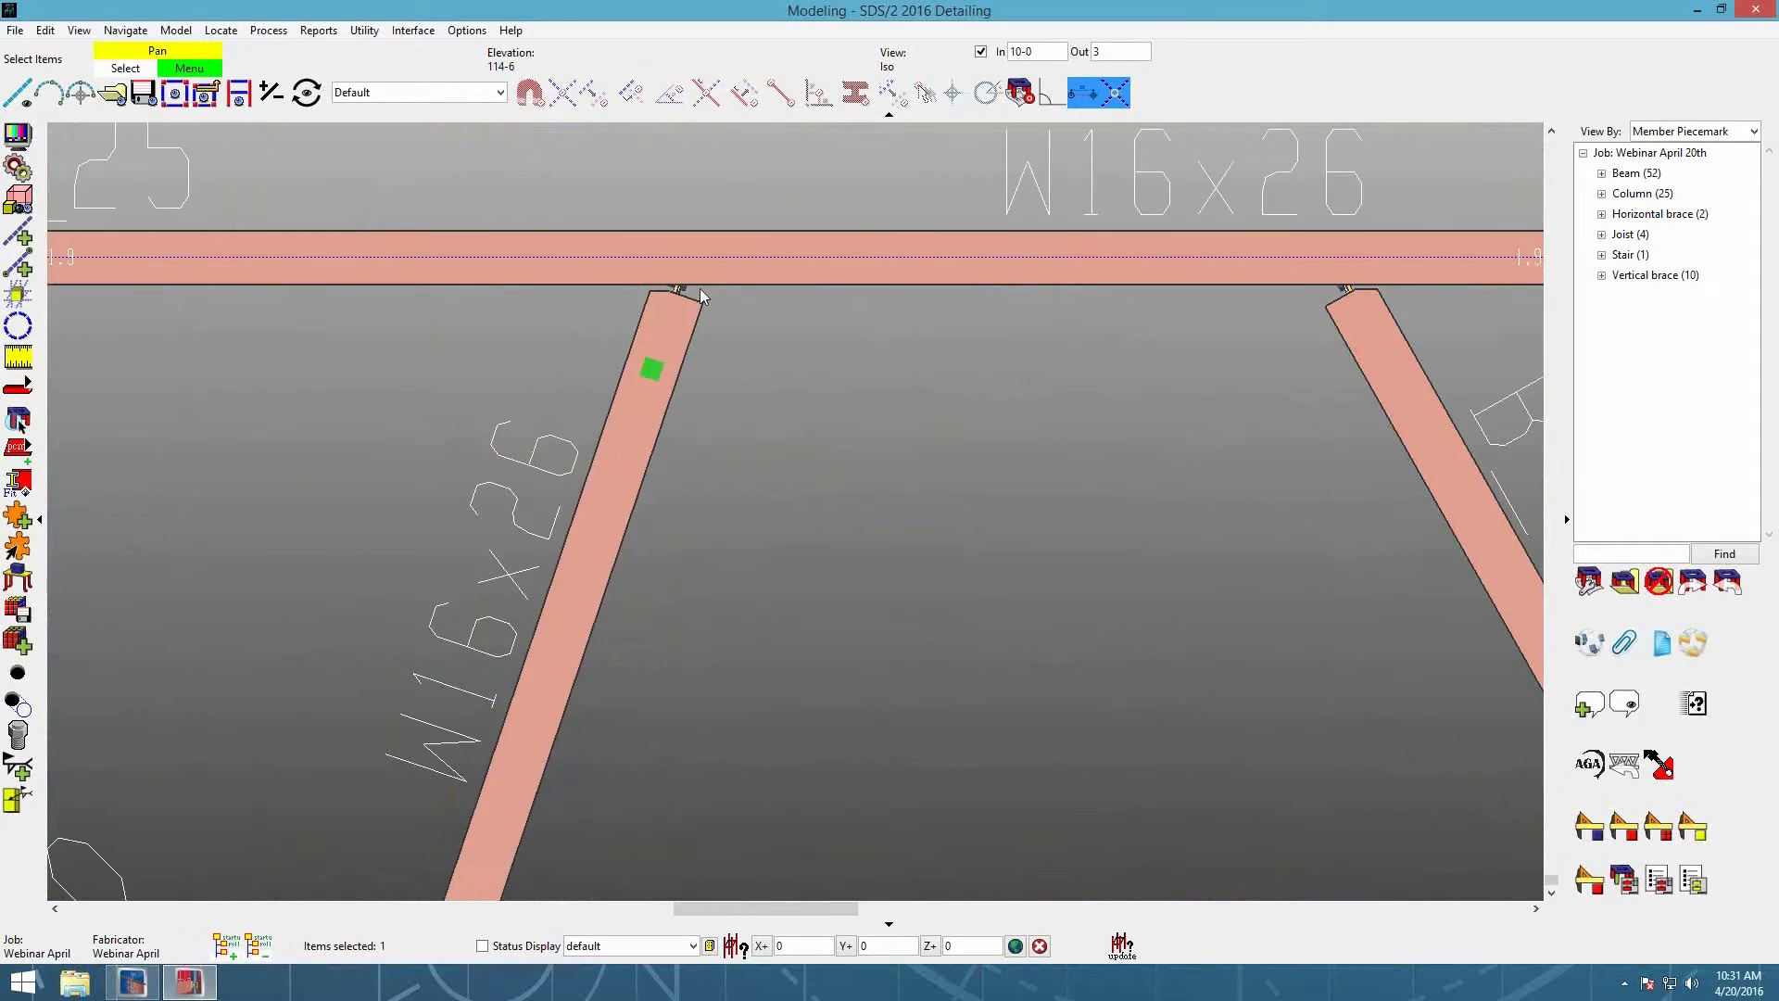
shift+middle_drag(564, 152, 558, 123)
middle_drag(727, 409, 904, 375)
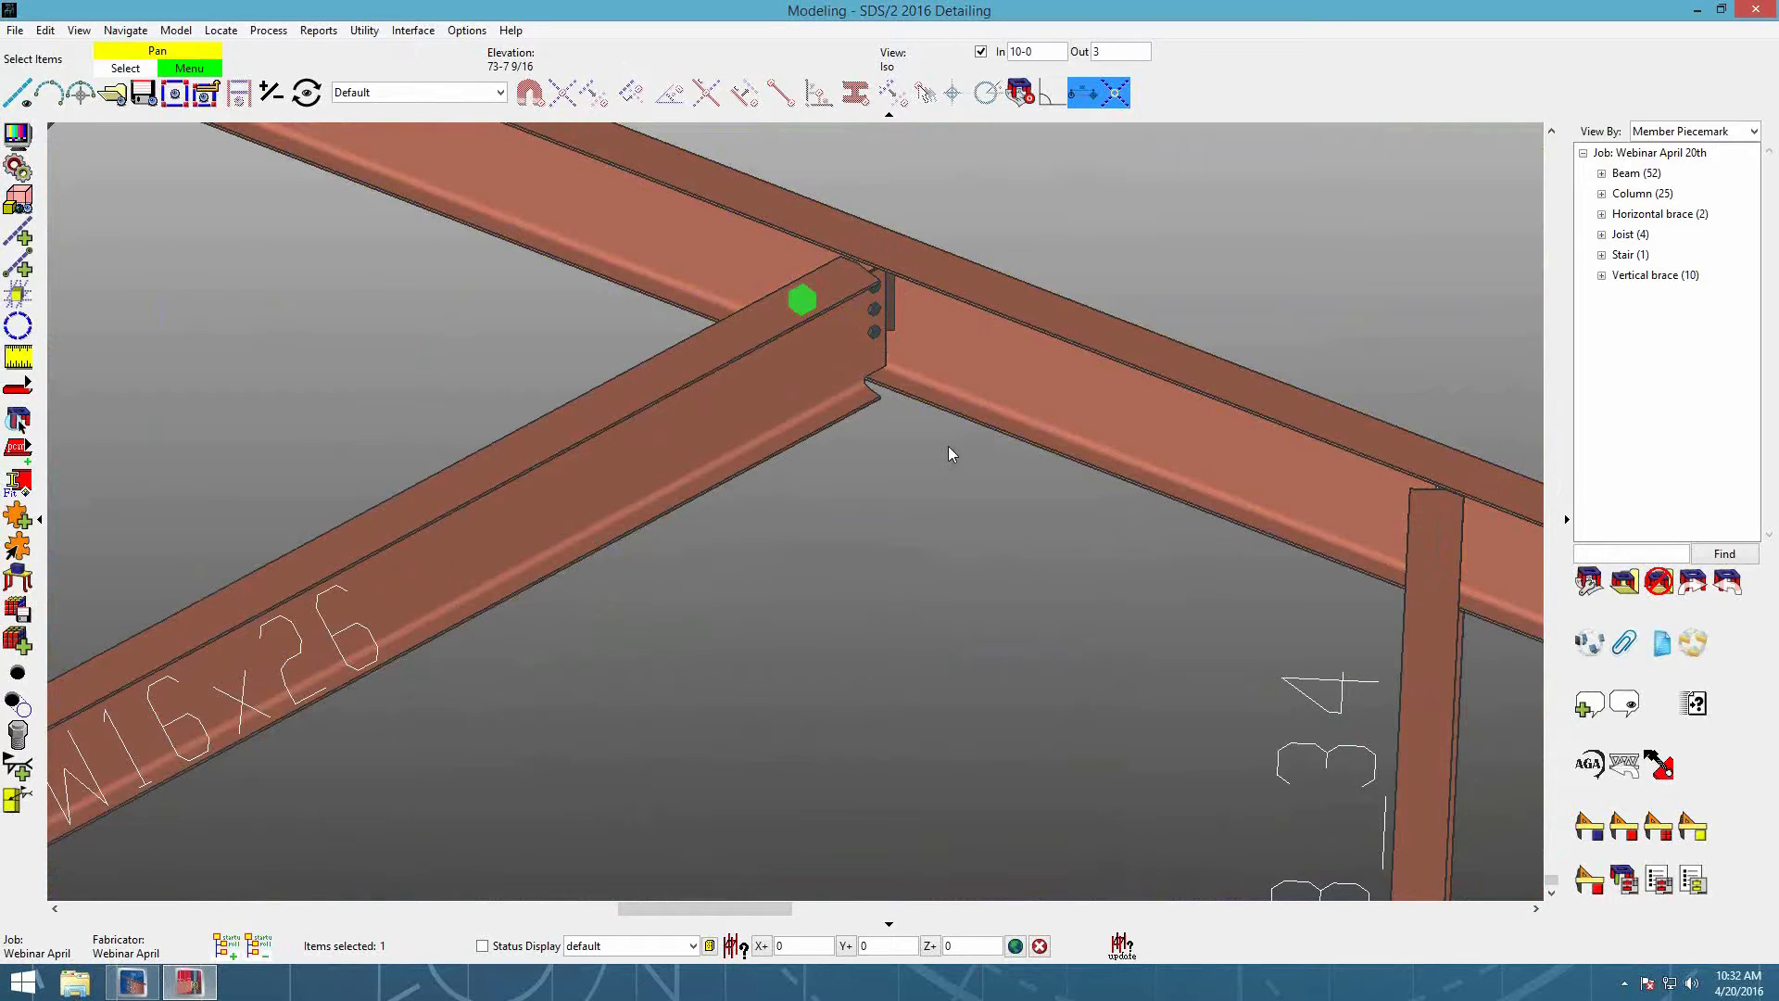
scroll(948, 447, down, 3)
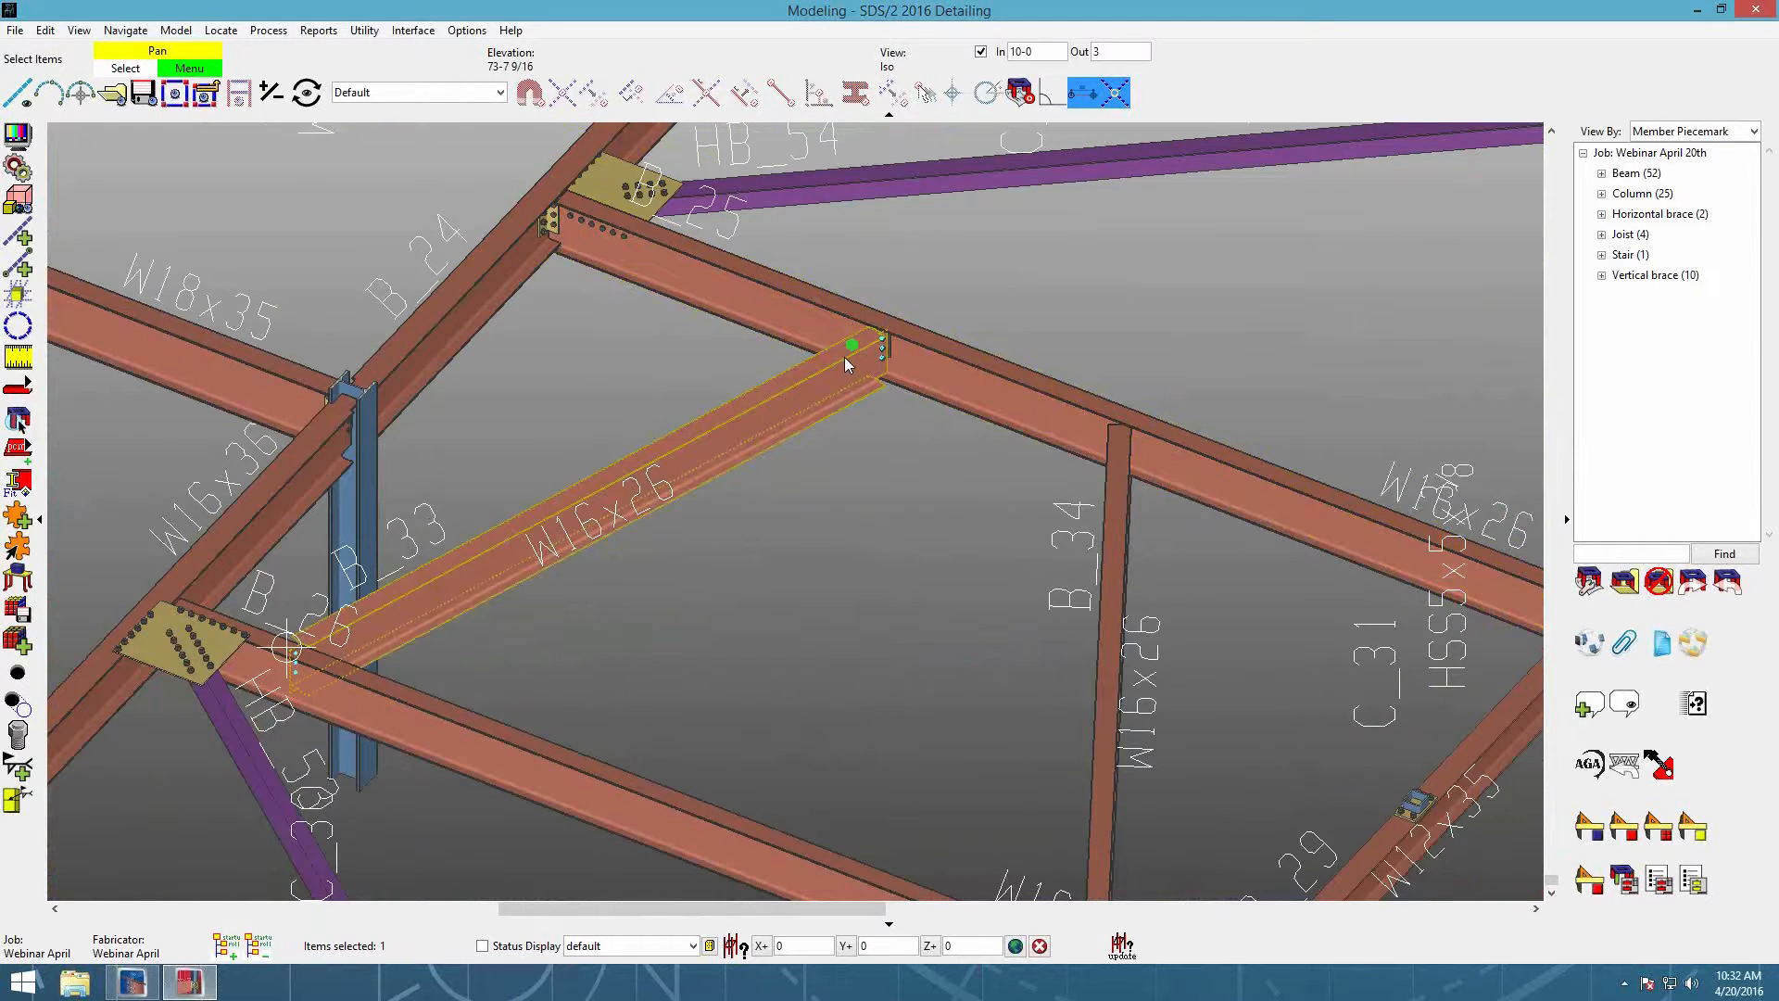
right_click(922, 420)
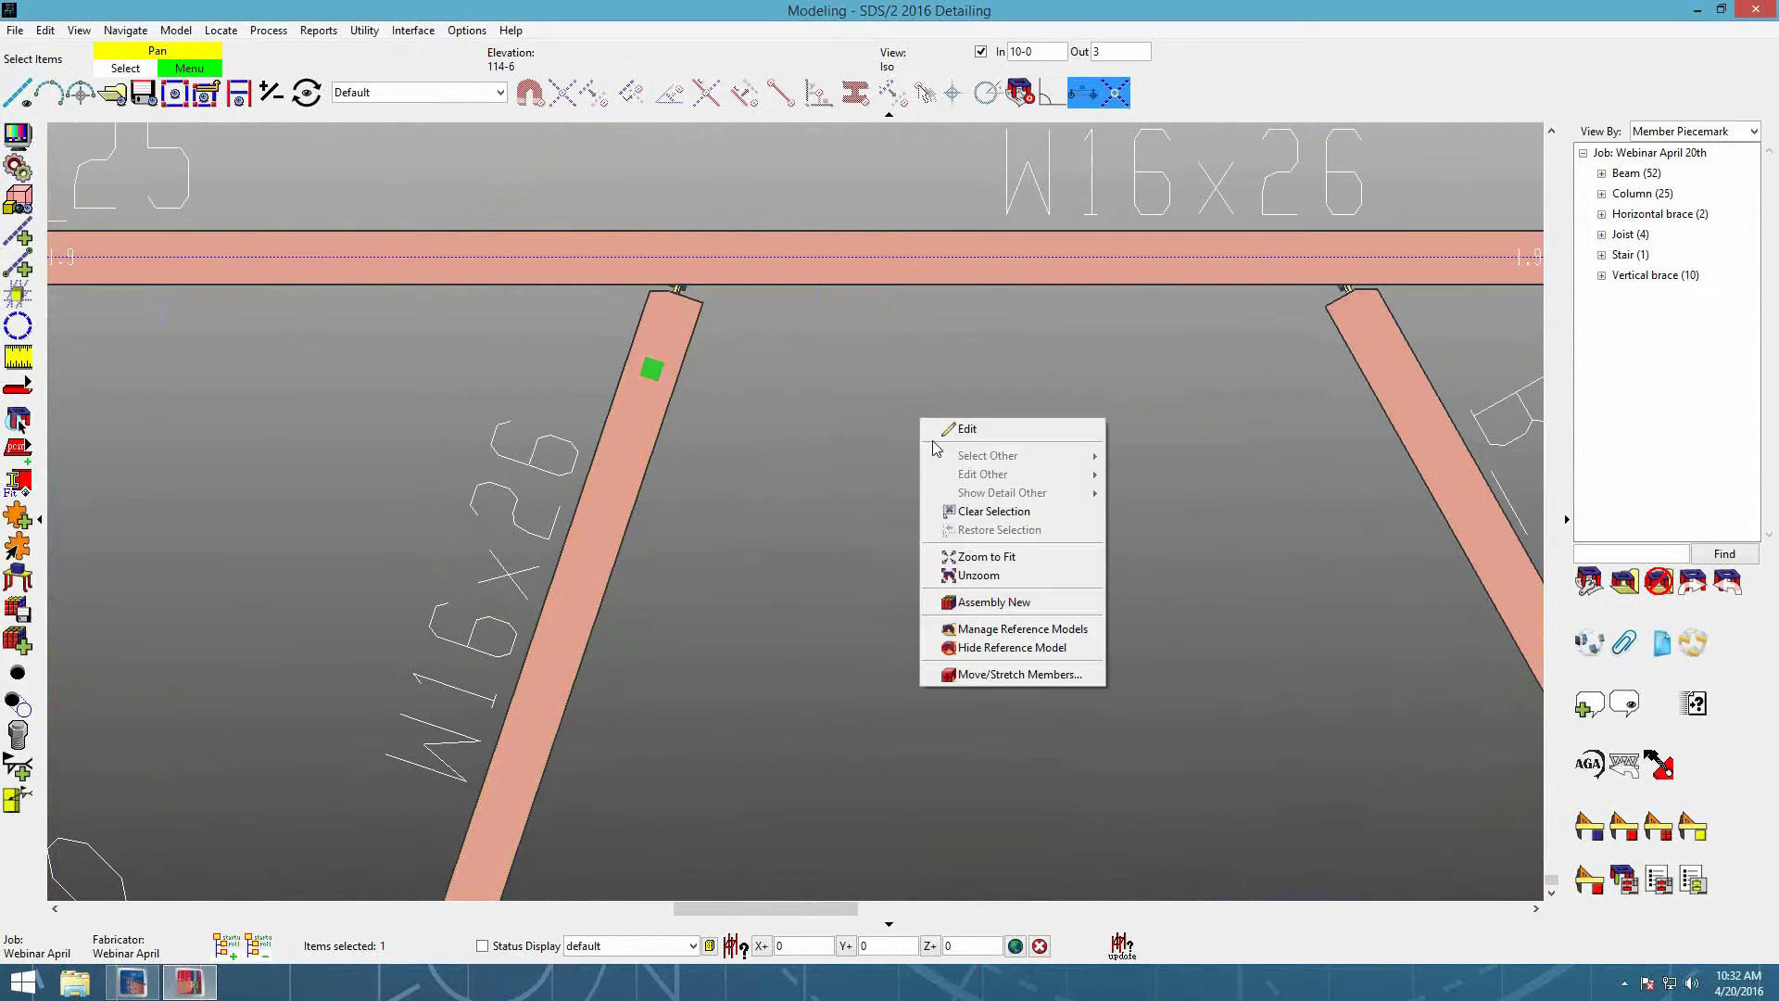
click(1020, 674)
click(691, 258)
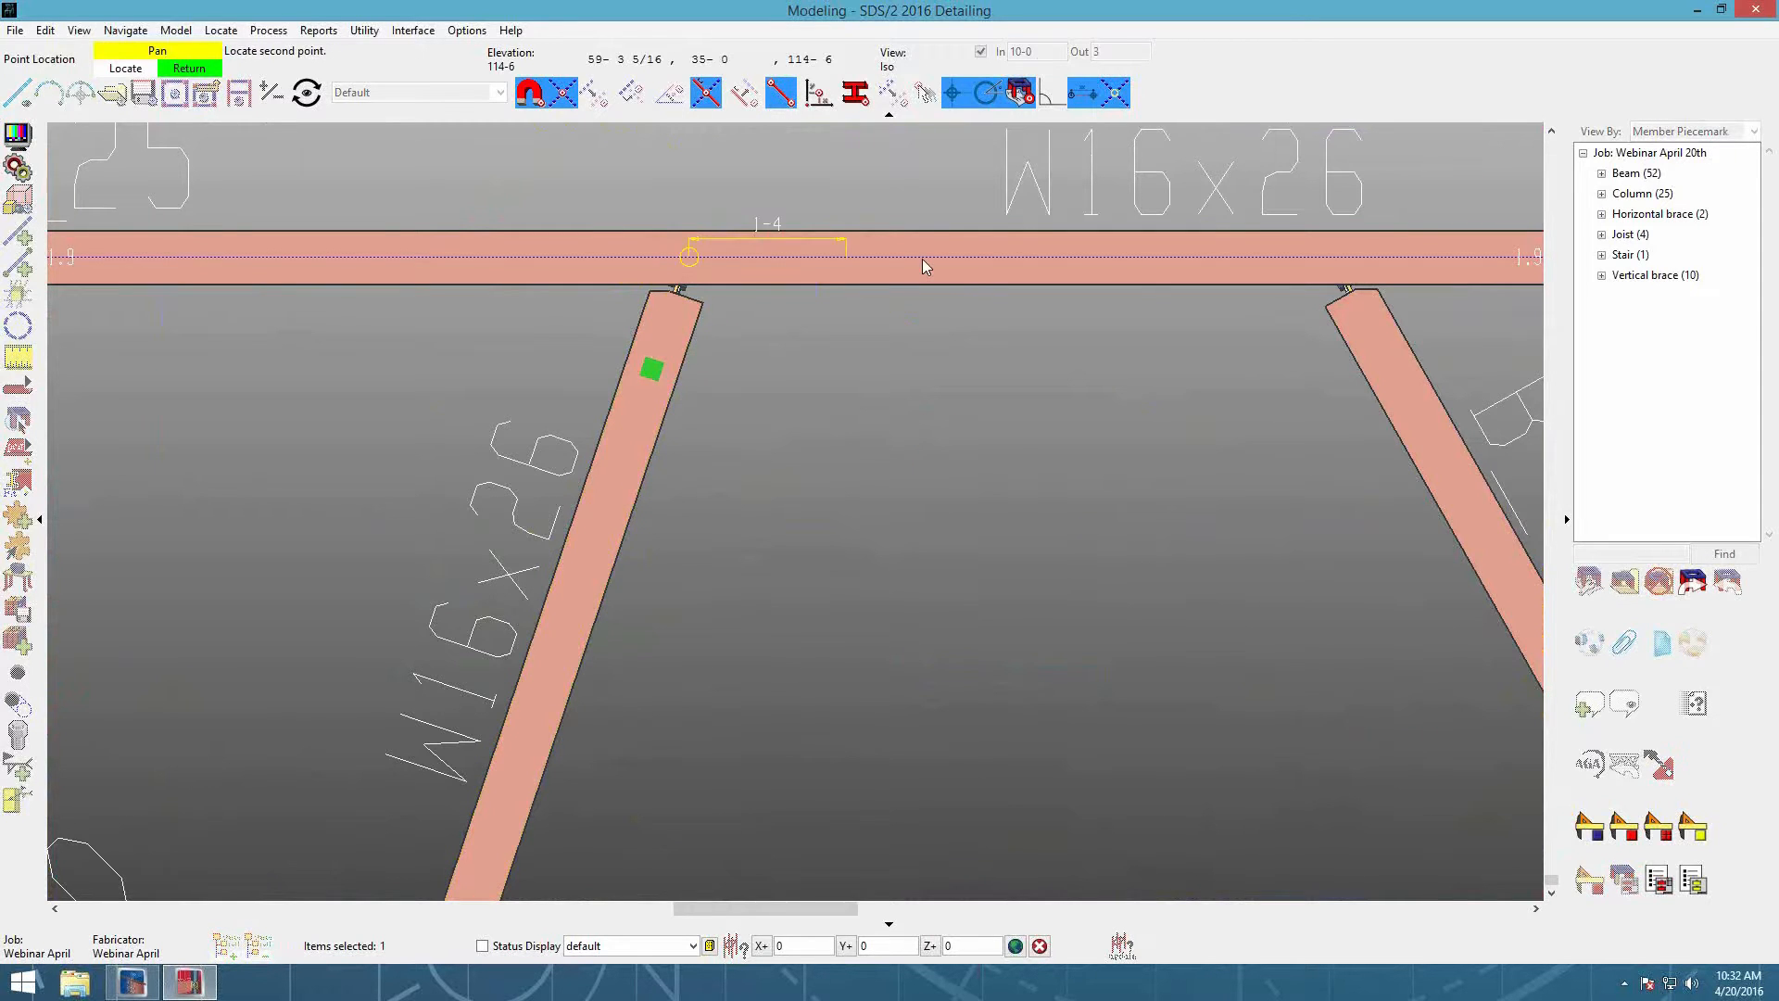
click(944, 258)
click(807, 274)
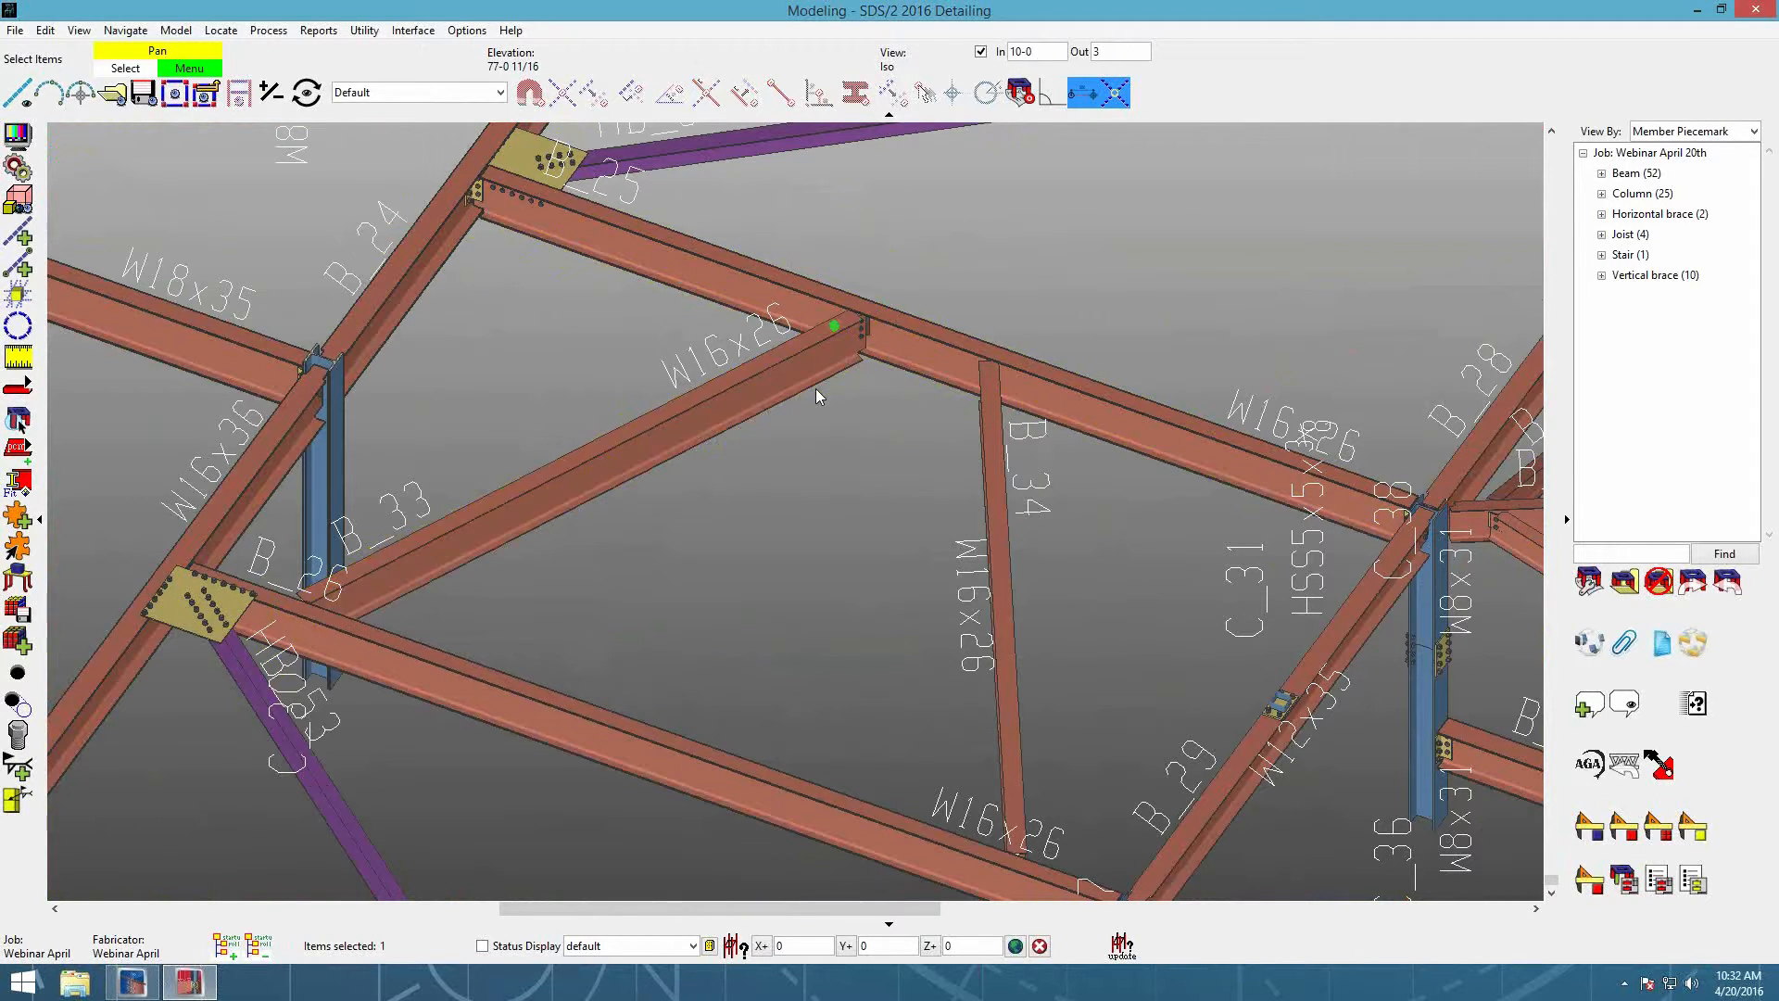
Step: Add a Beam Stiffeners component to beam B_33, using Fixed Spacing of 4-0 with single vertical stiffeners on both sides
scroll(568, 536, up, 1)
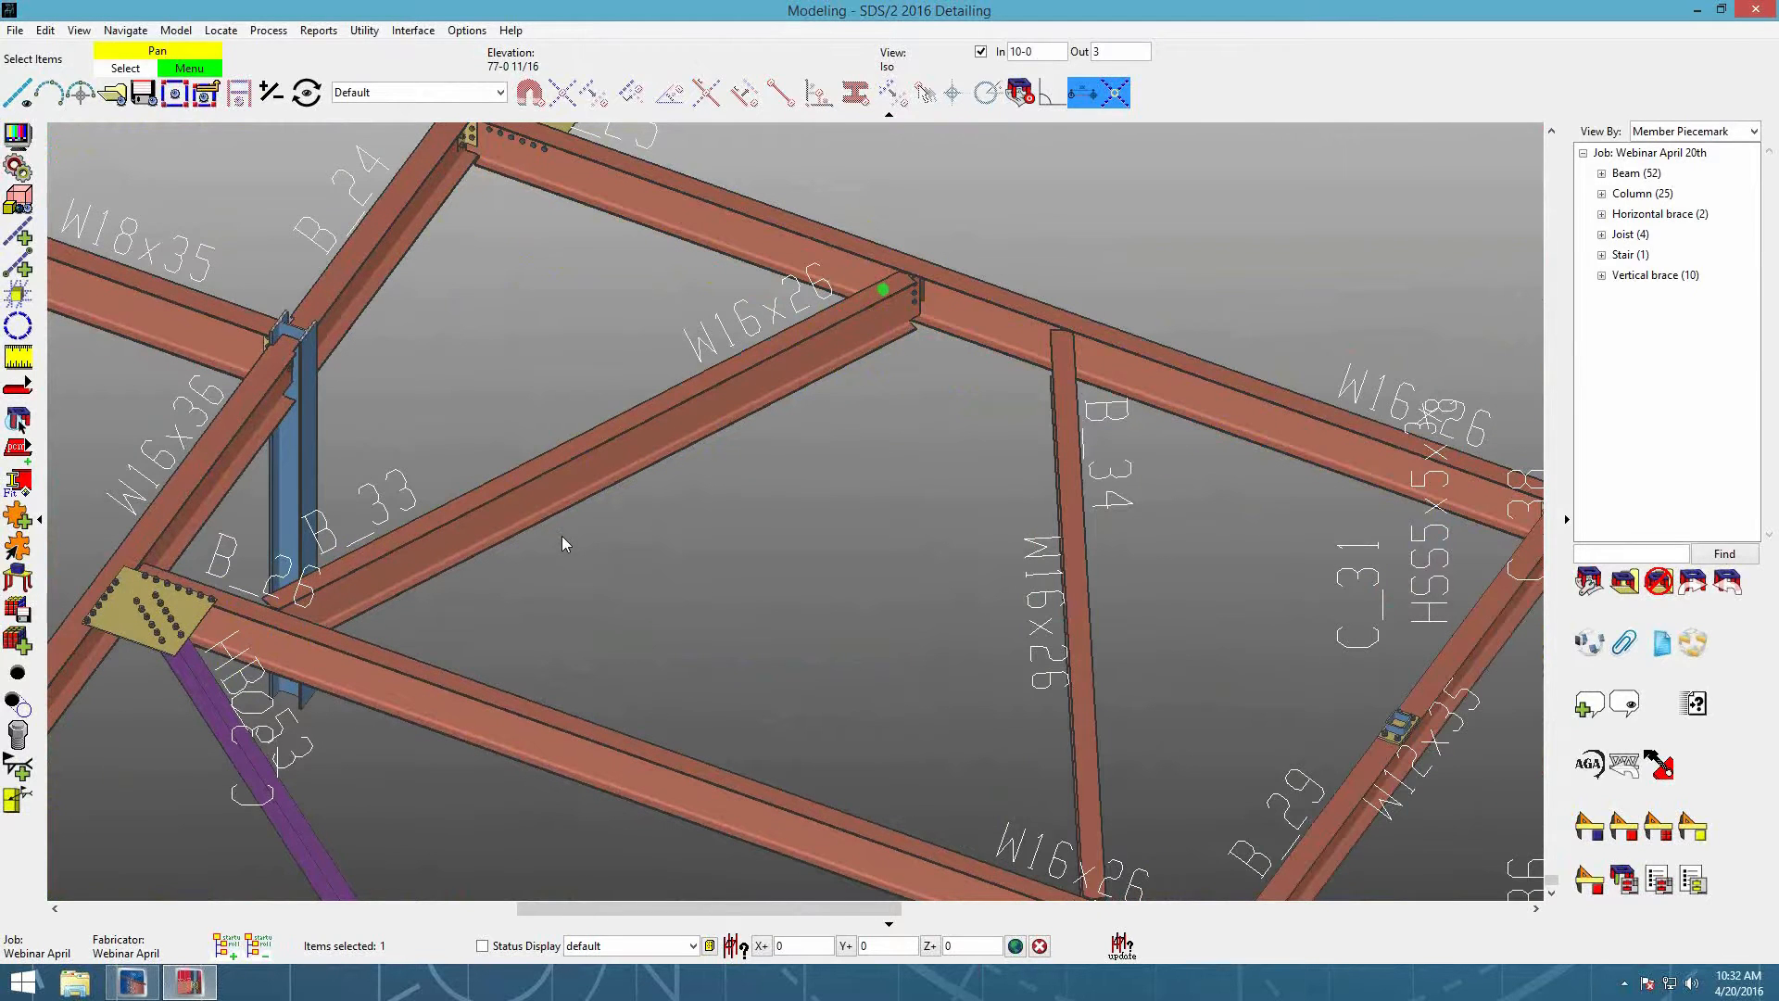
click(564, 470)
click(18, 515)
click(738, 381)
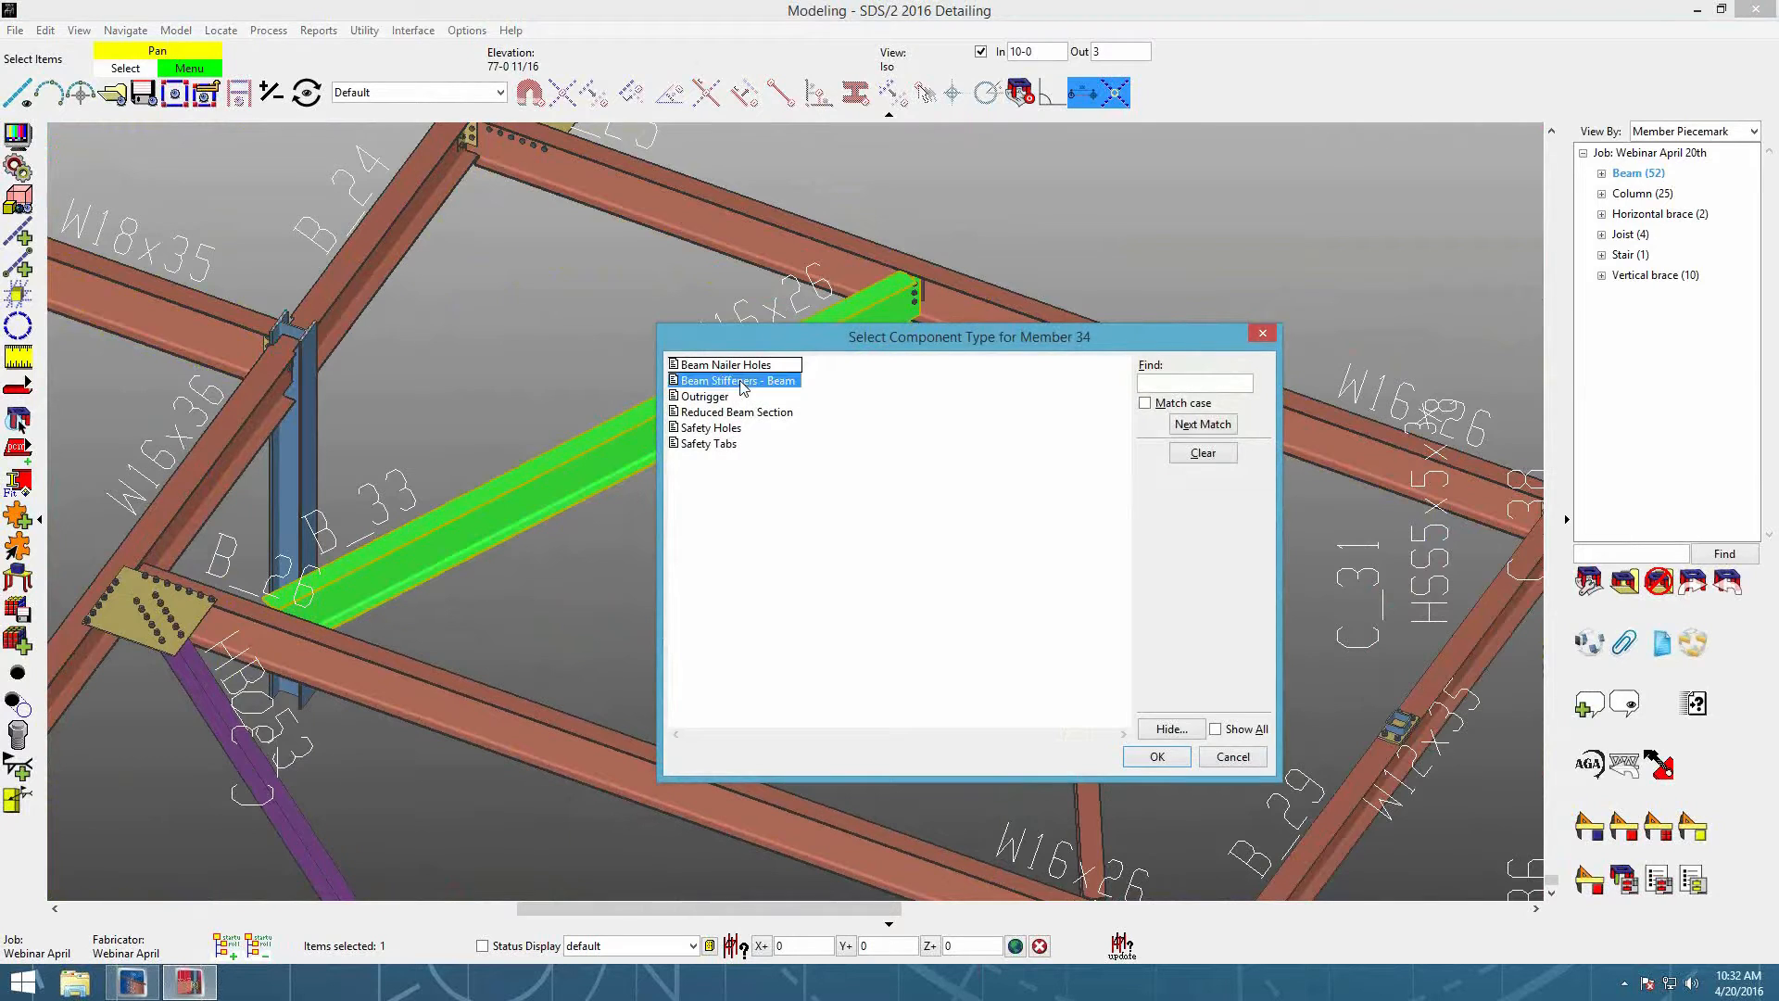
click(1157, 757)
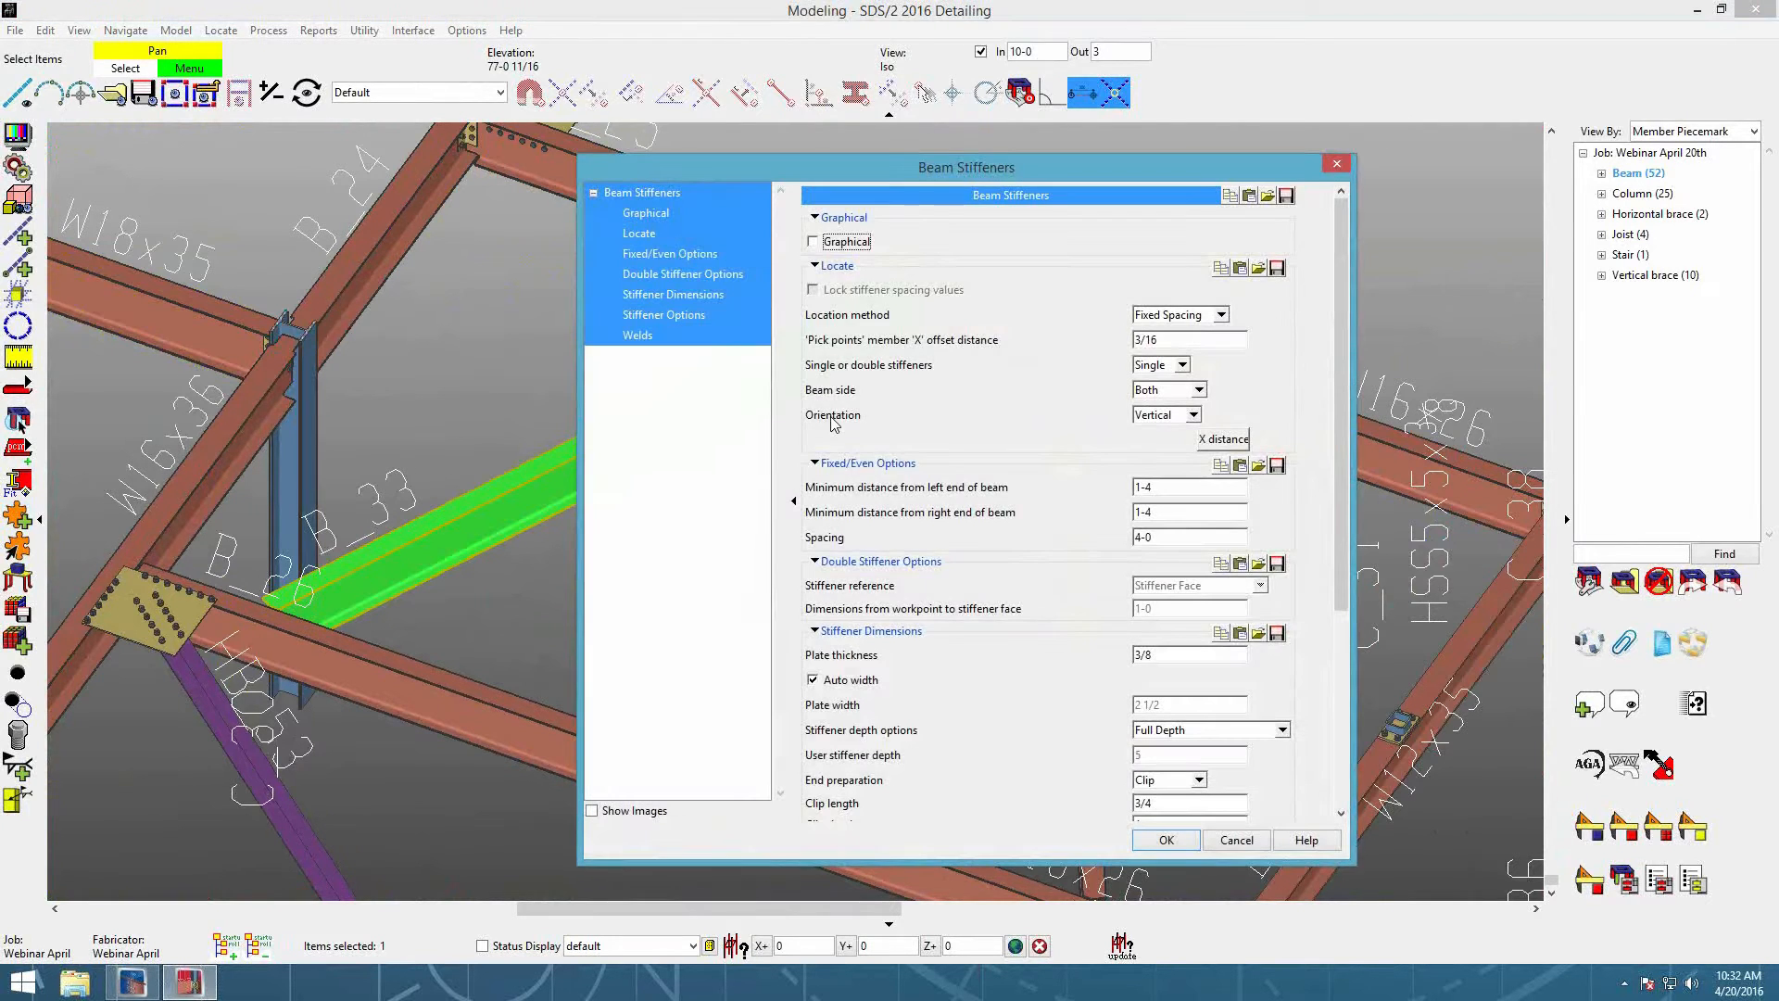
click(1168, 840)
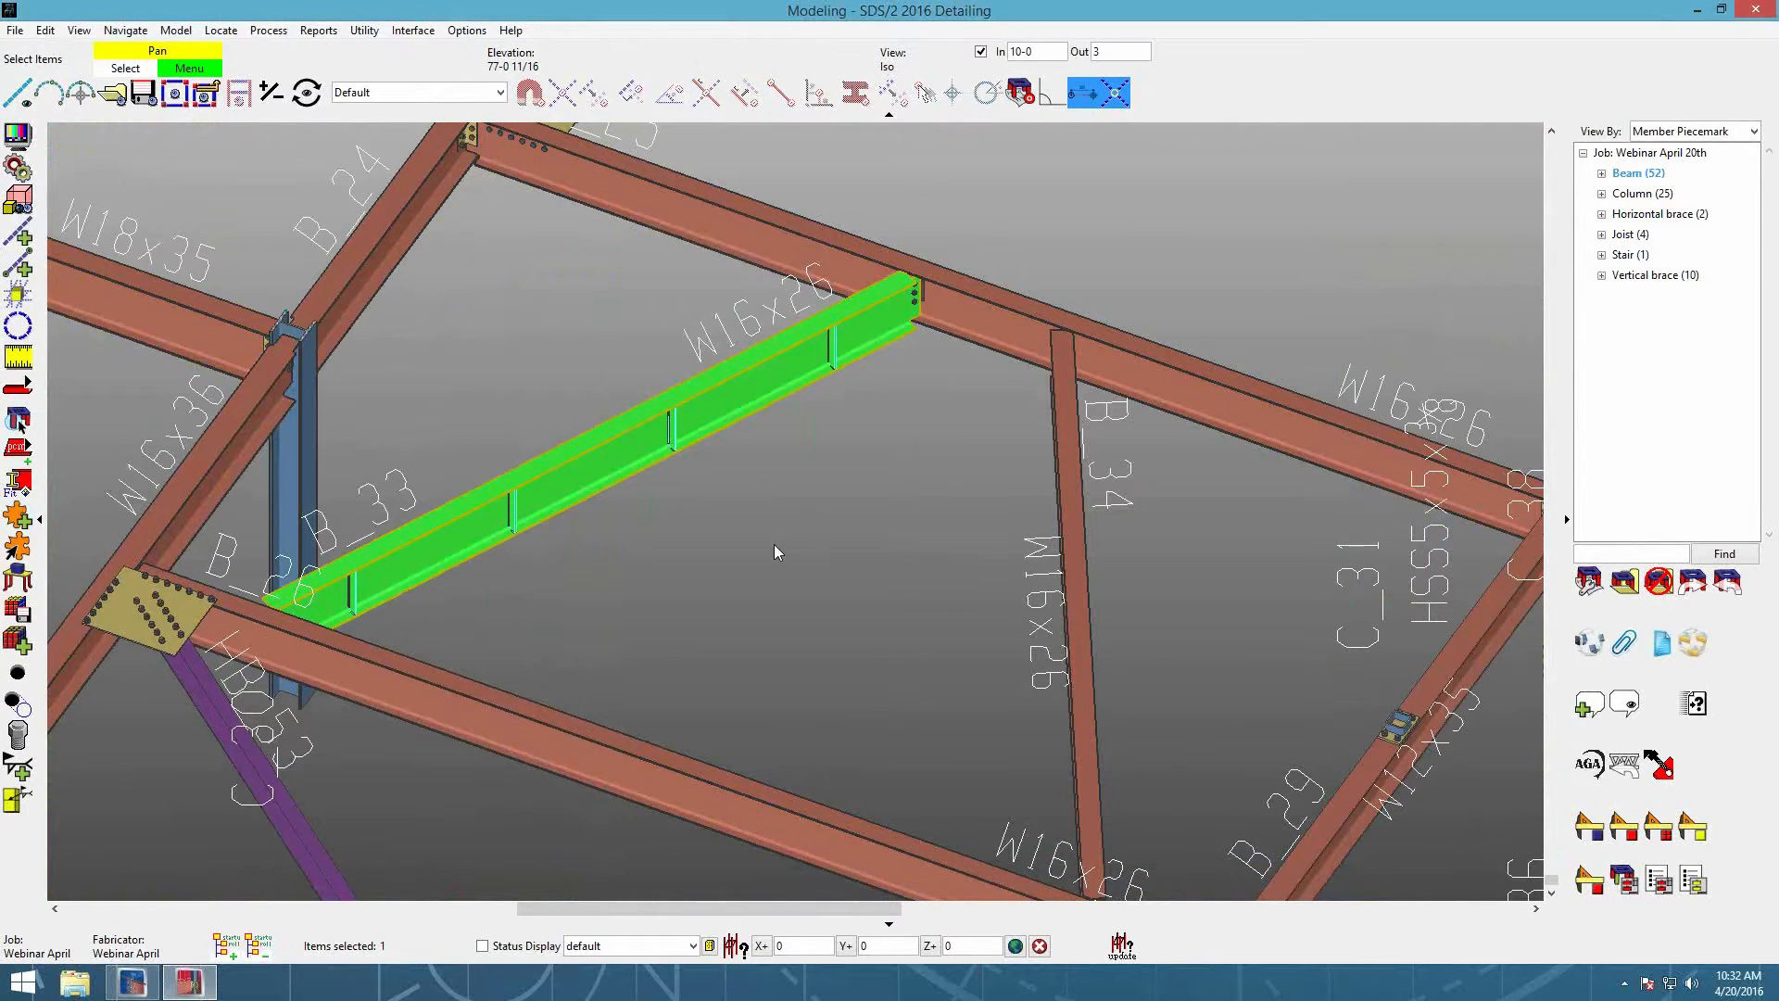
Step: Change the location method of B_33's stiffeners to Even Spacing and set a new number of spaces
scroll(432, 569, up, 2)
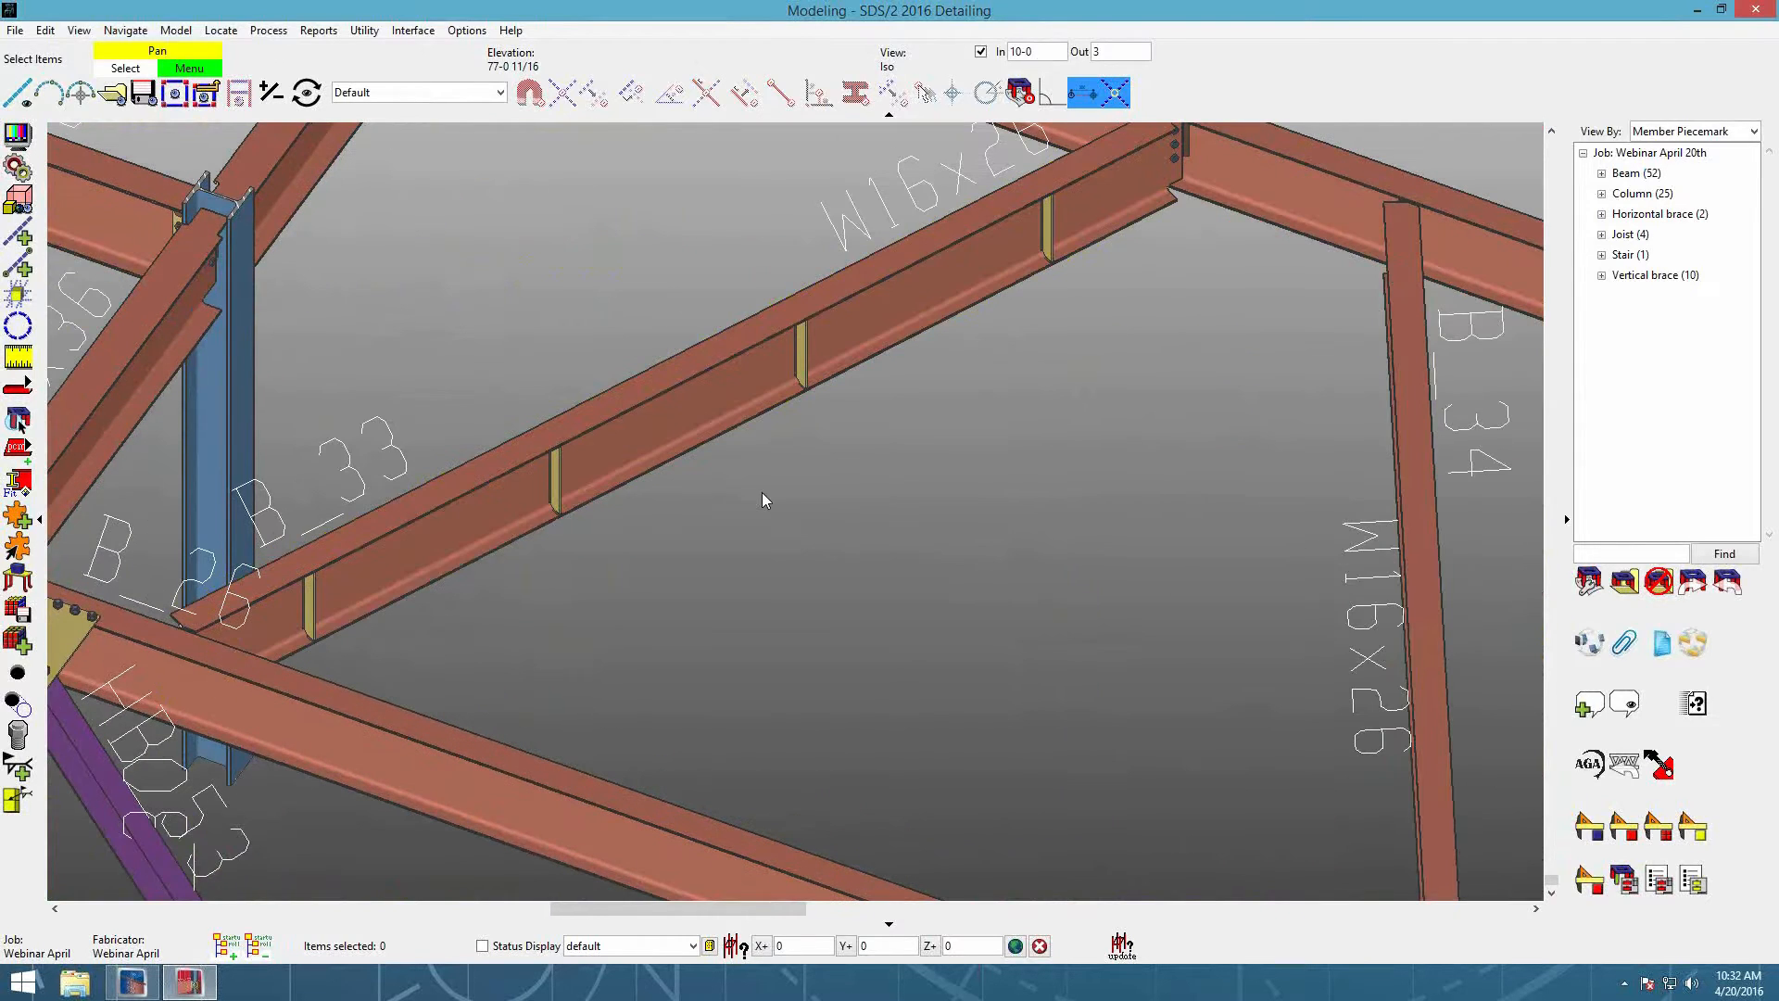
double_click(806, 350)
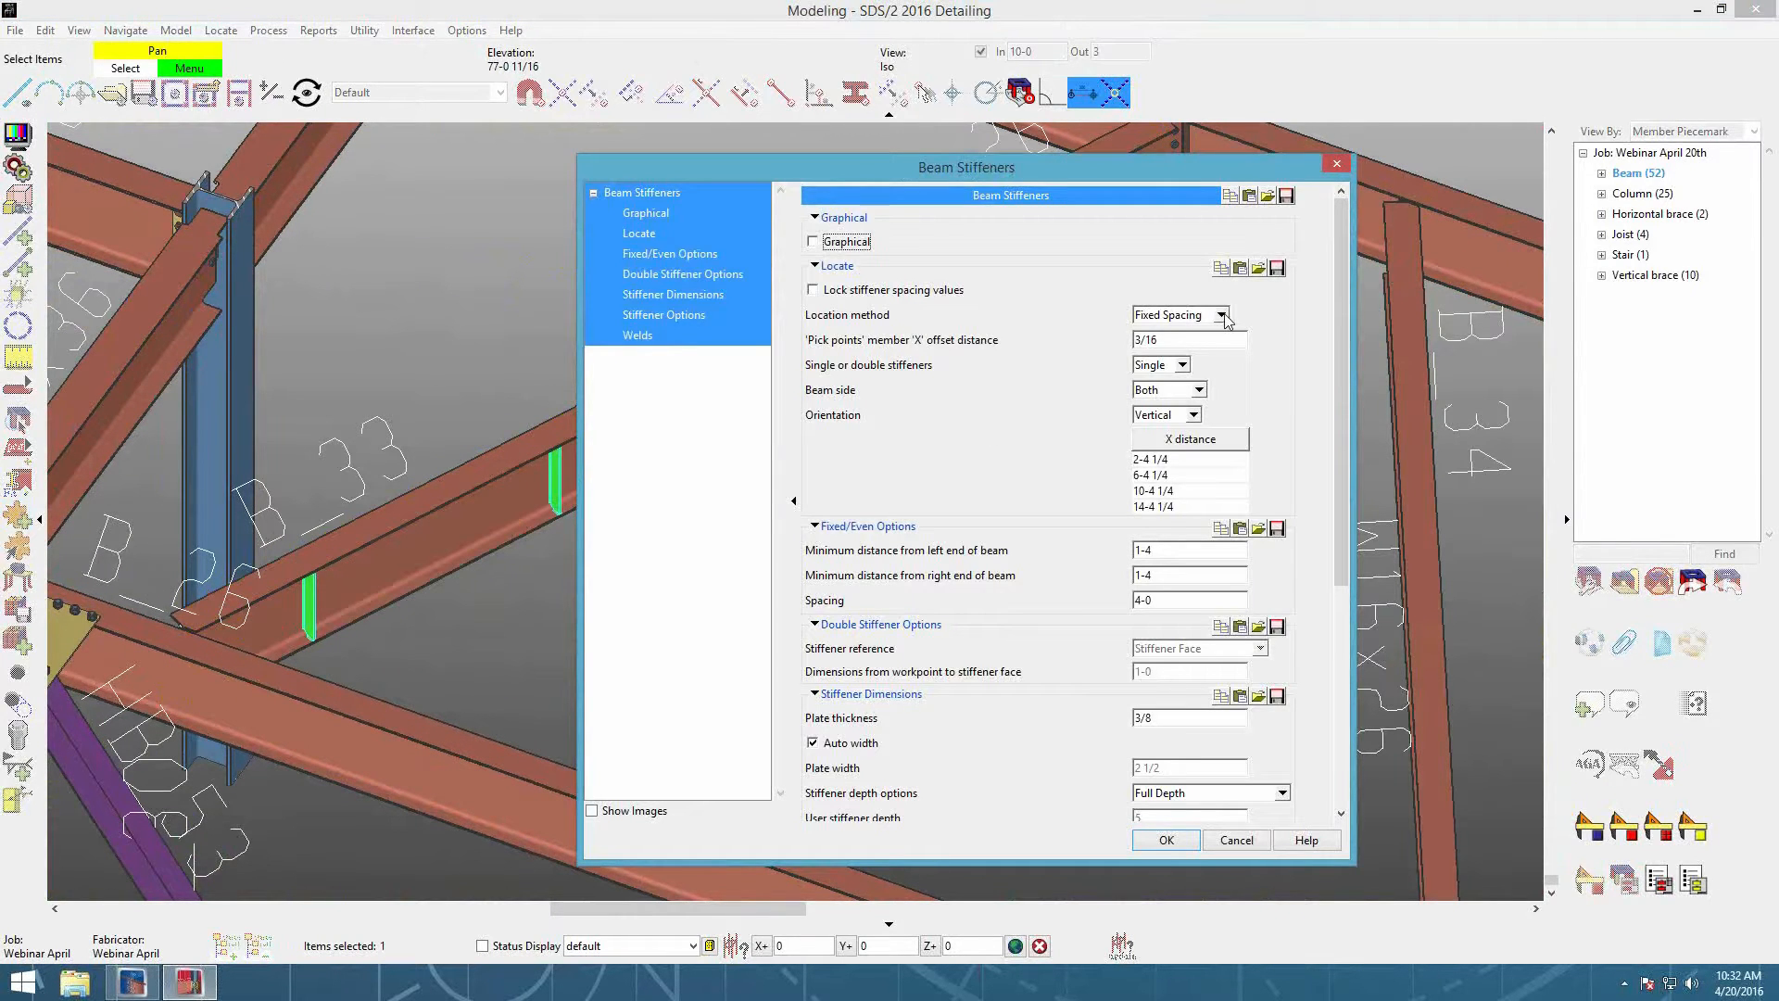
click(1222, 315)
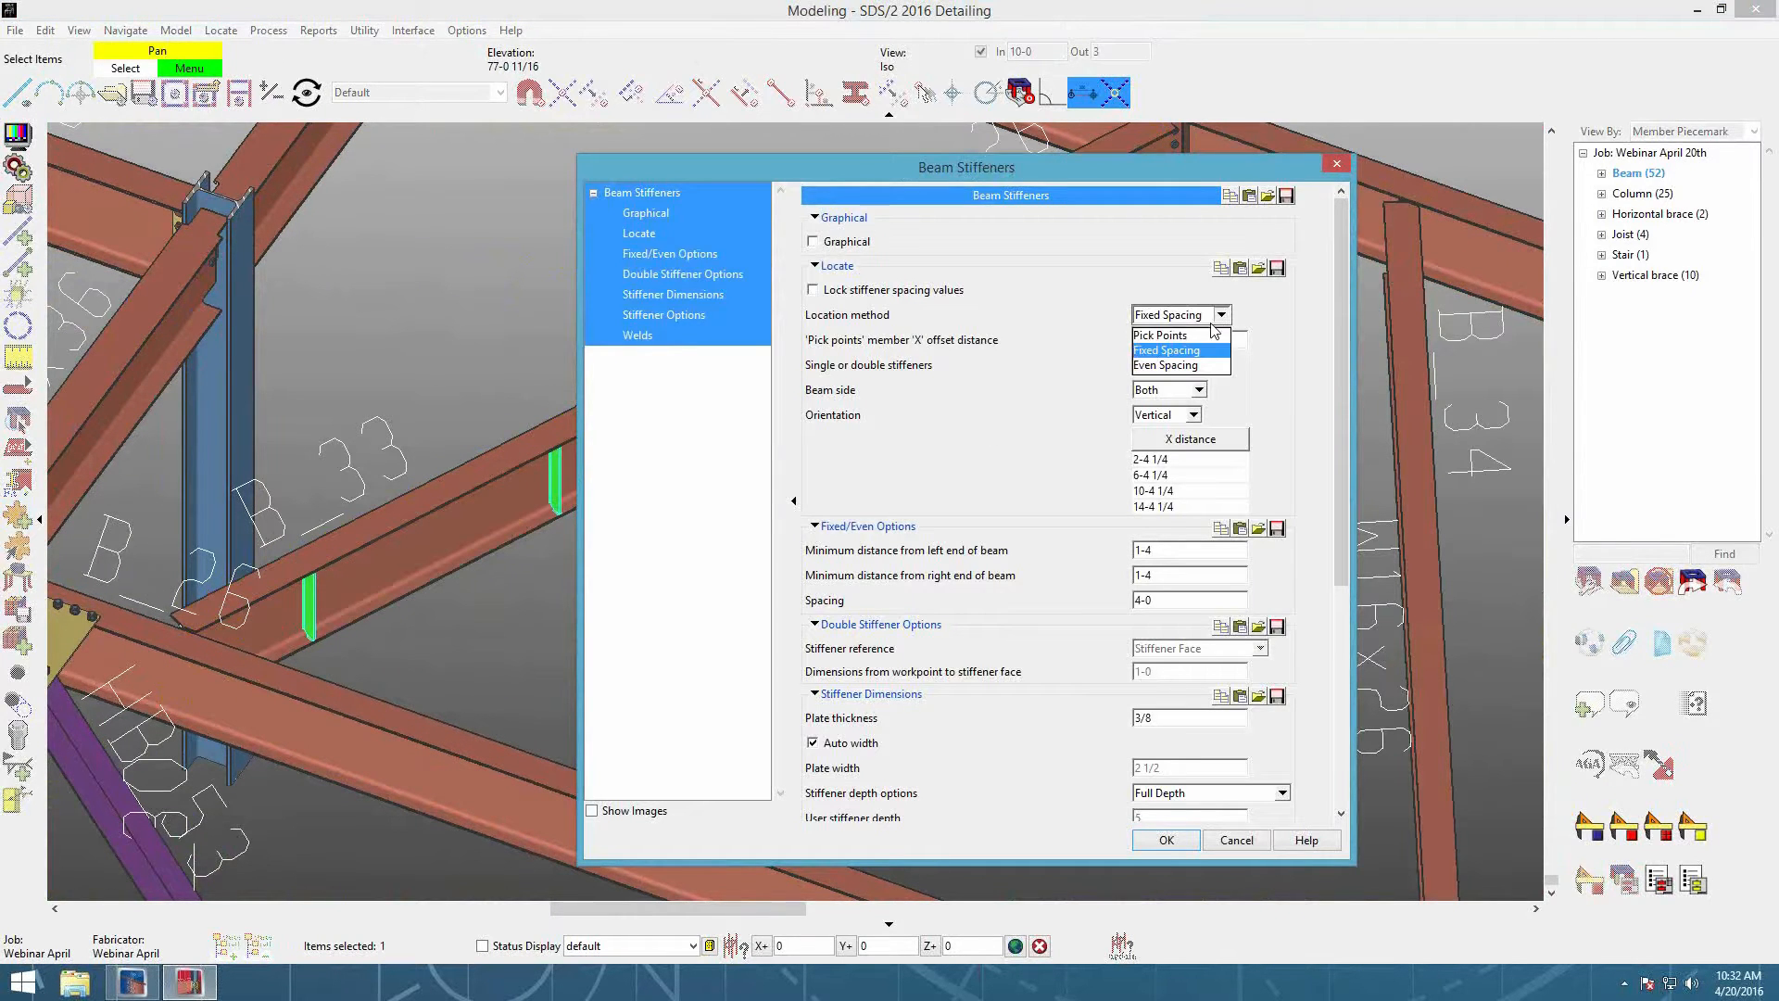
click(1169, 344)
click(1166, 551)
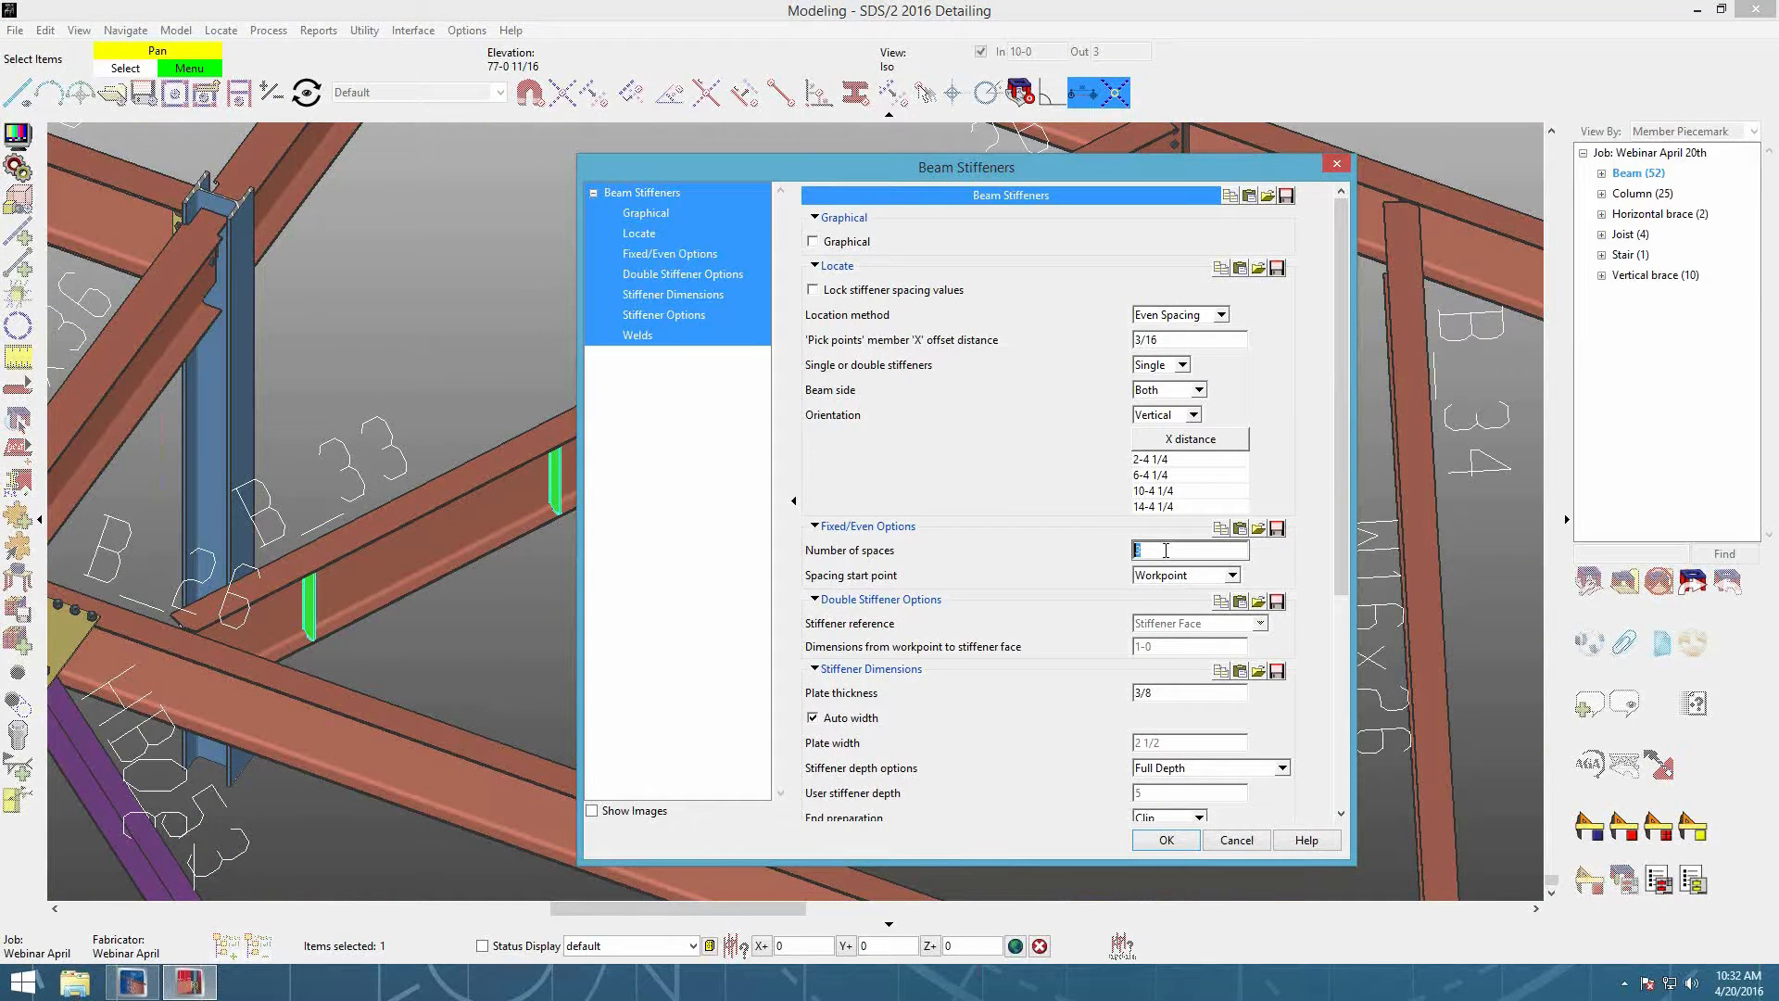
click(1178, 839)
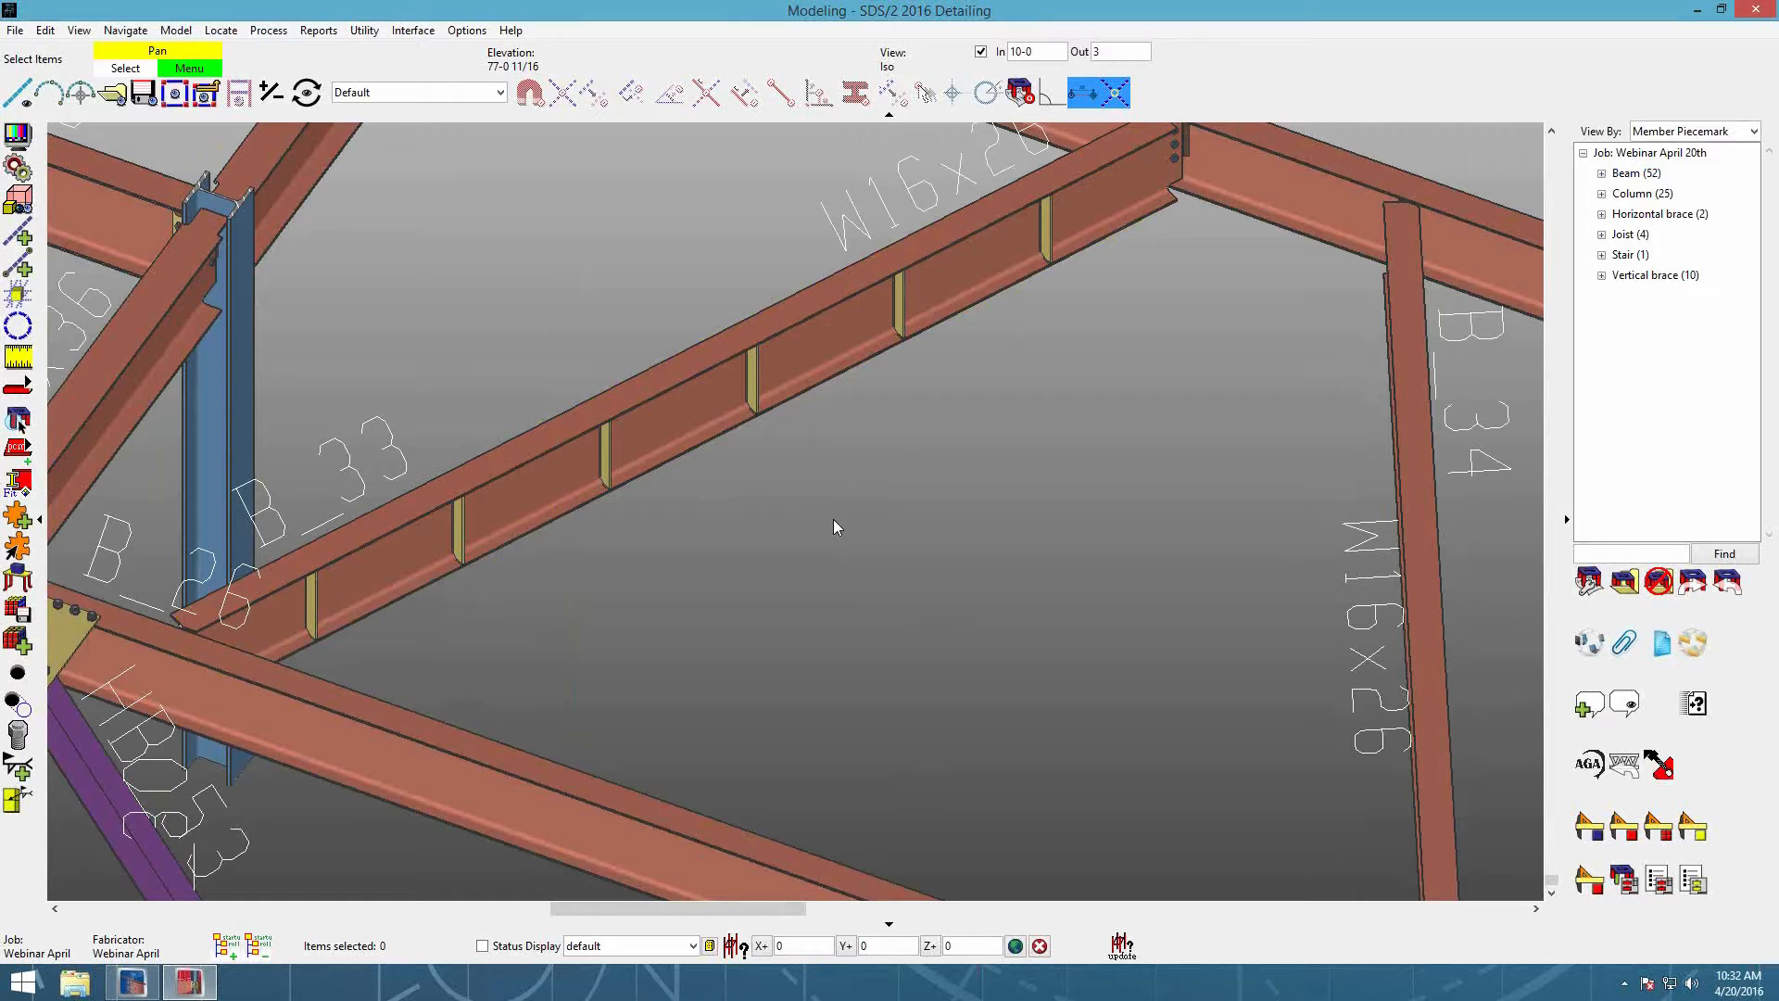
Step: Turn off the view depth limit and set the stair's intermediate tread schedule to Schedule 2
scroll(831, 520, down, 10)
scroll(647, 372, down, 4)
scroll(898, 693, up, 5)
click(981, 52)
scroll(881, 725, up, 6)
shift+middle_drag(982, 448, 1022, 365)
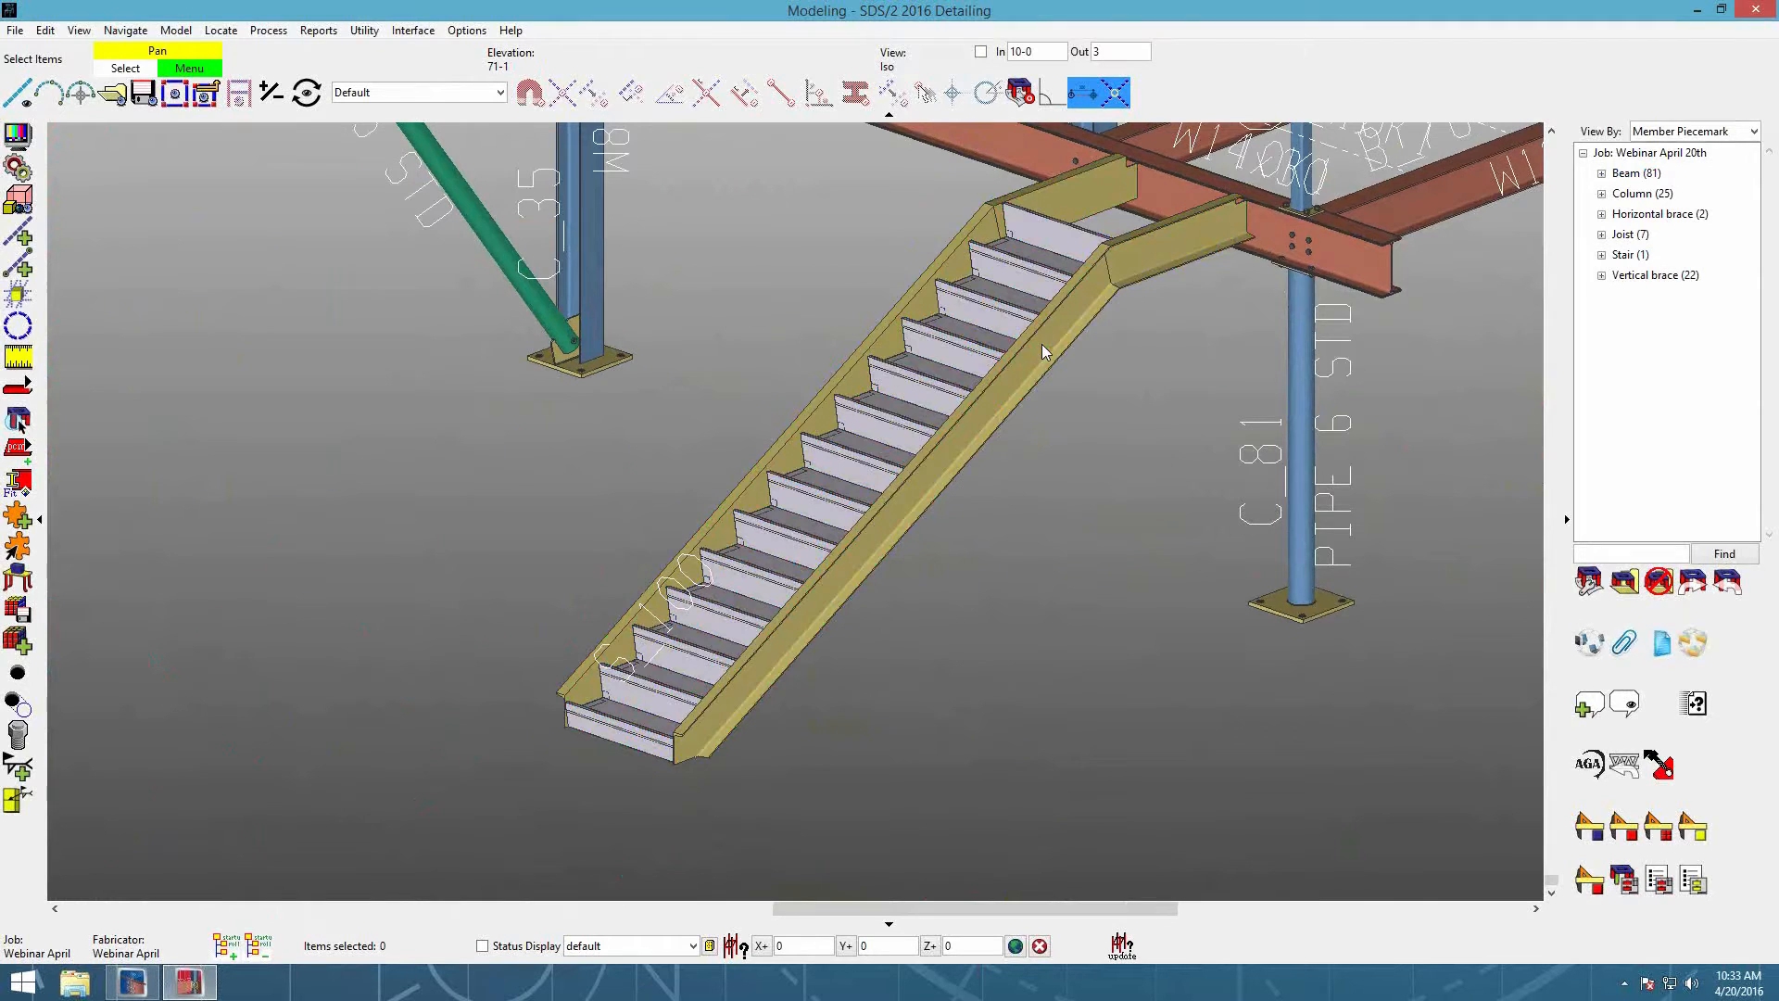
double_click(1041, 347)
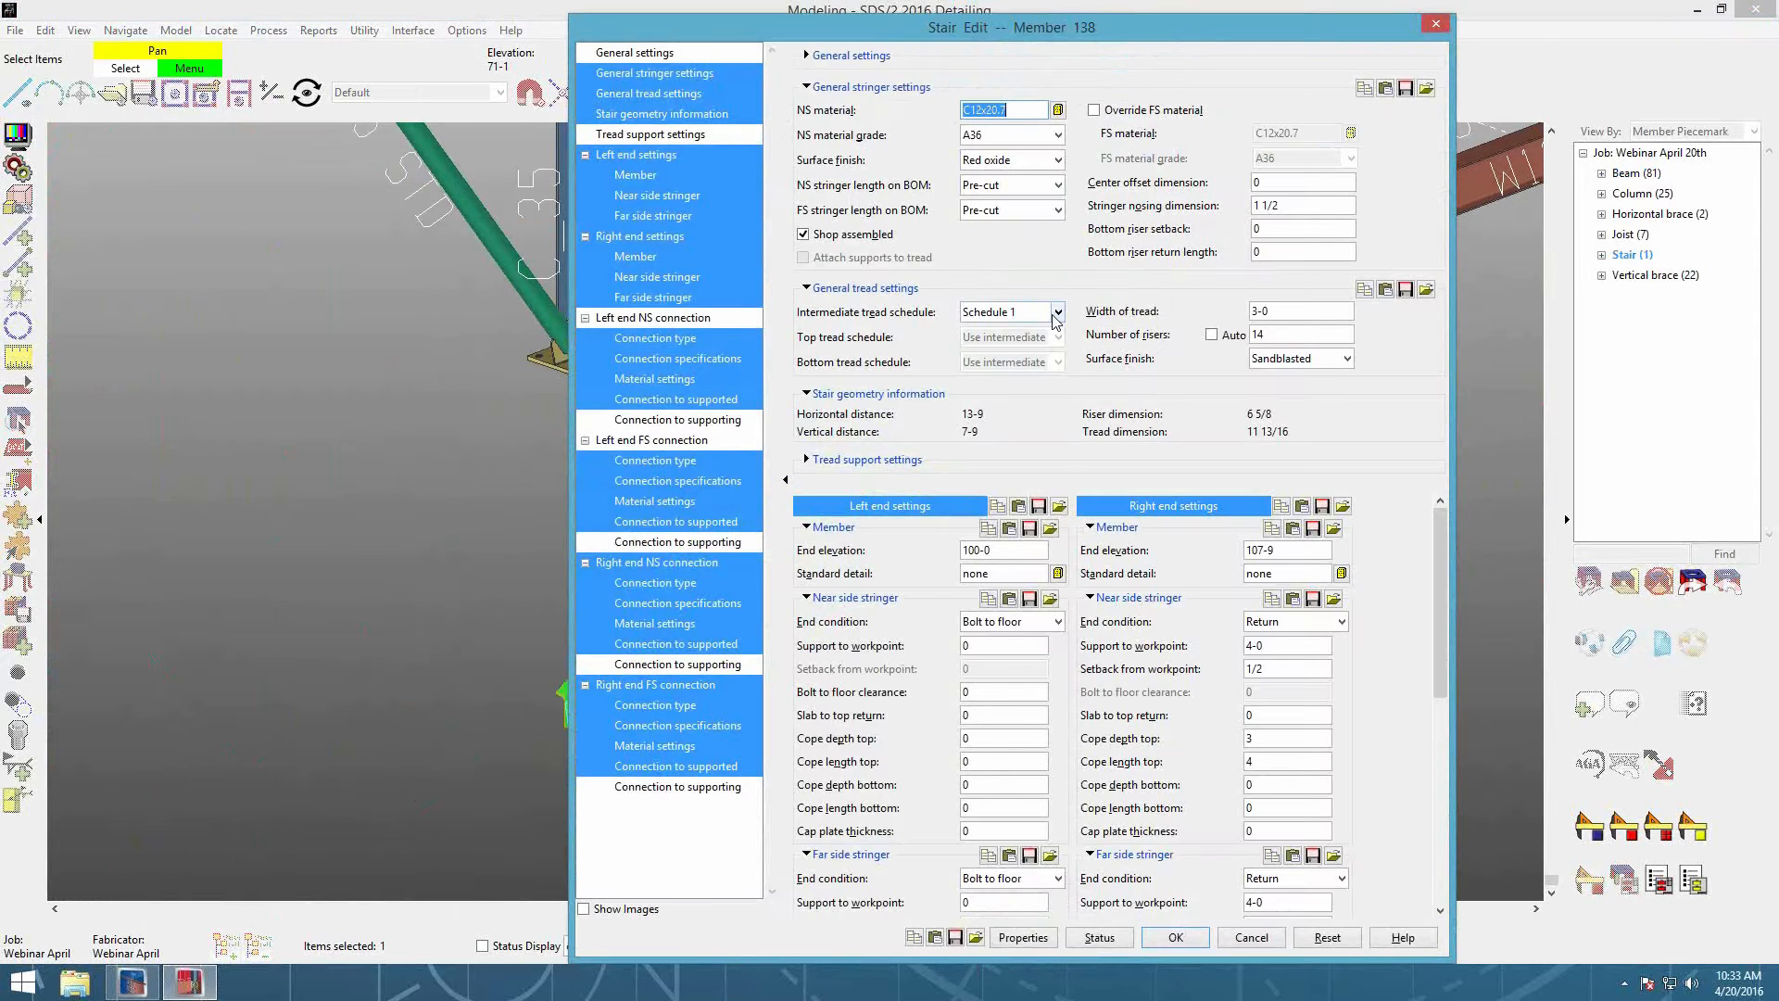
click(1057, 312)
click(1027, 354)
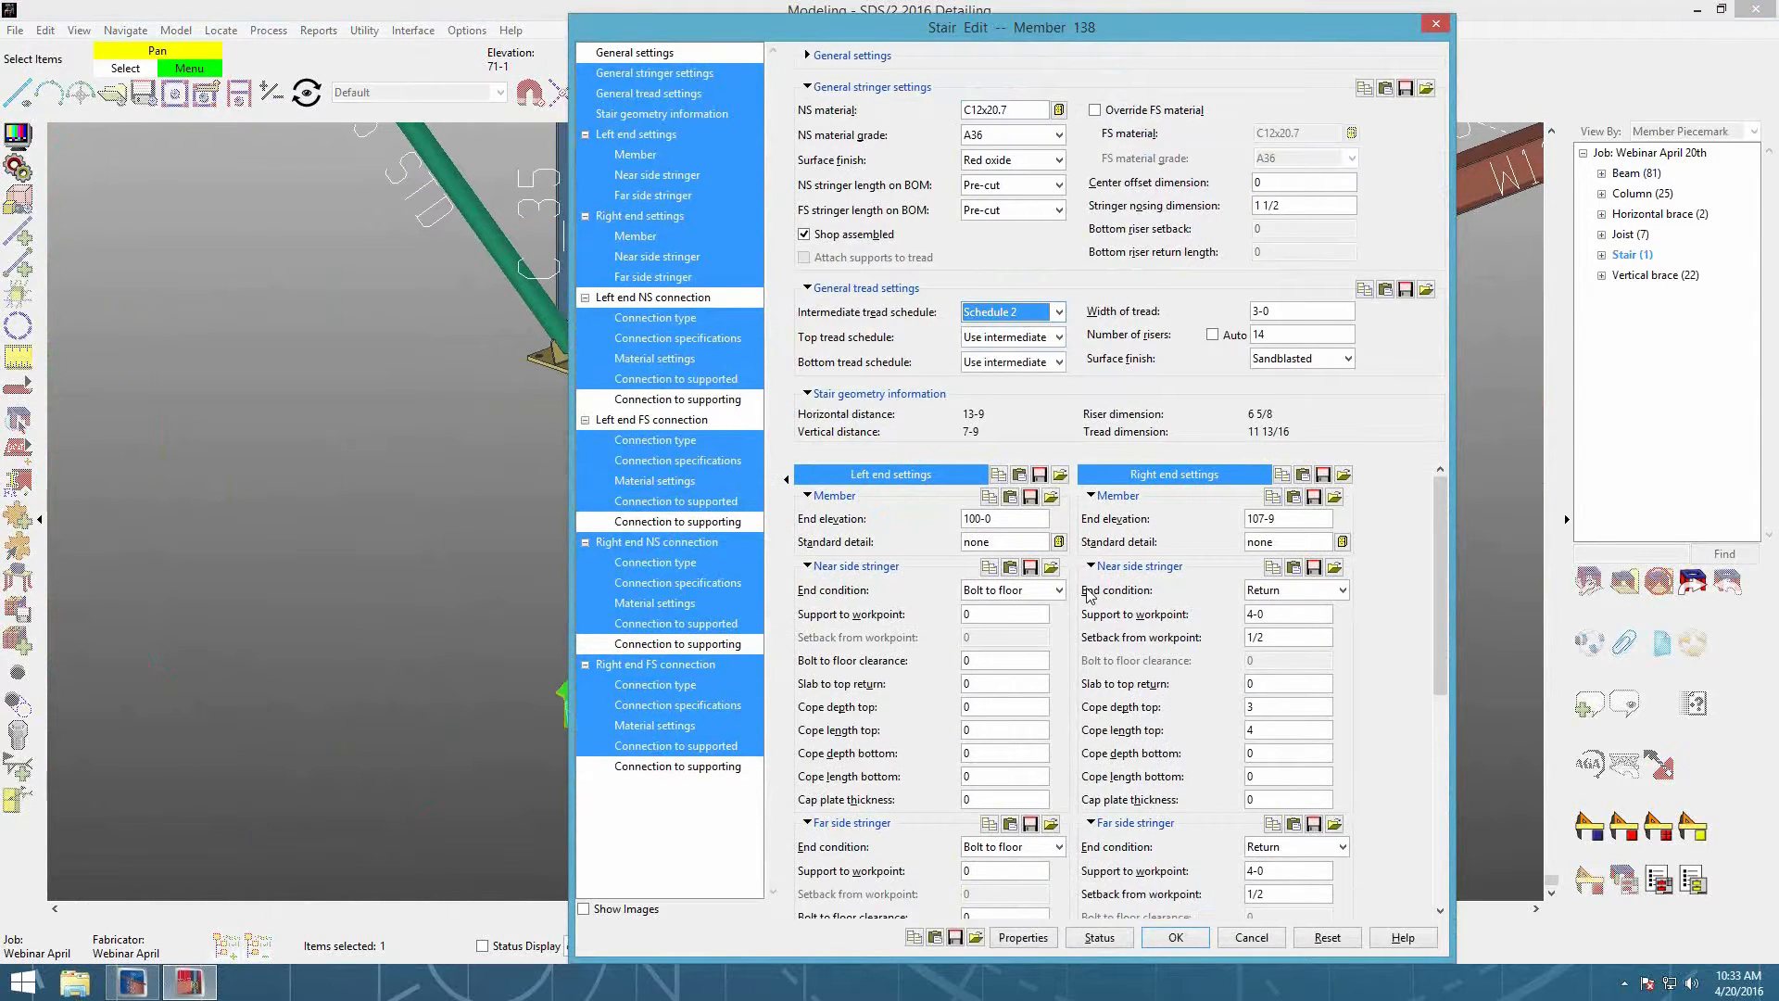
click(1175, 937)
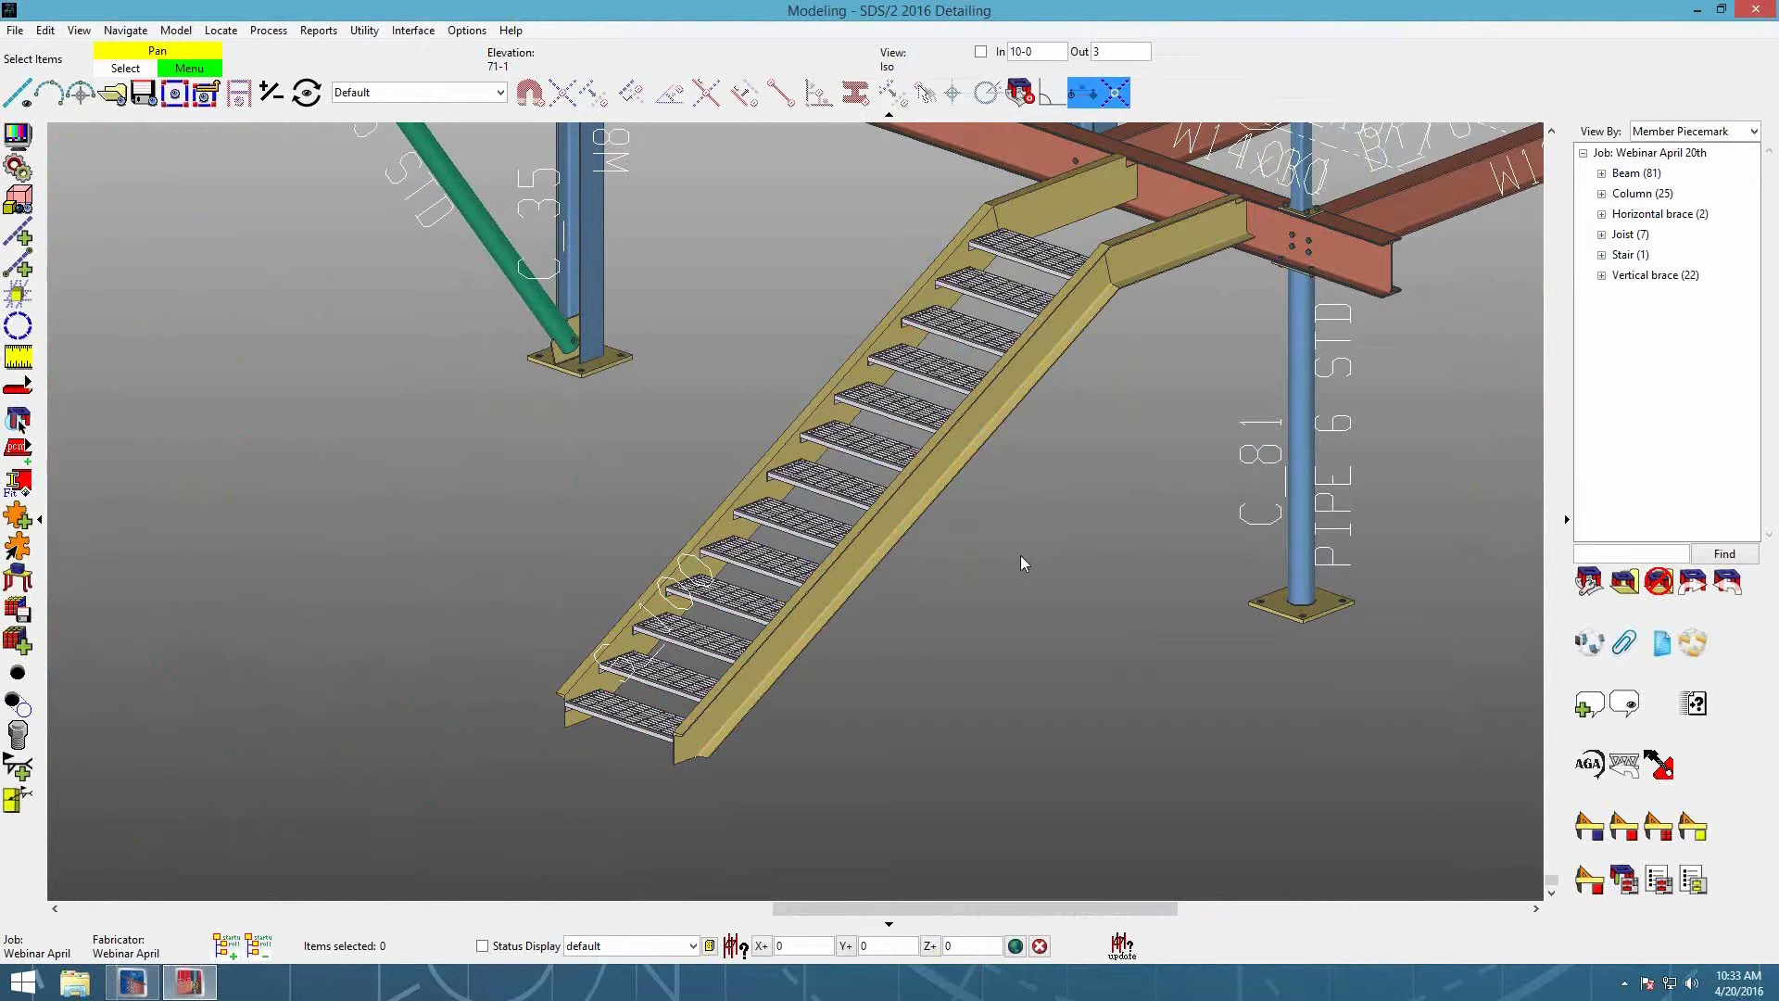
Step: Set the left end input connection type of beam B_22 to Shear
scroll(1020, 561, down, 5)
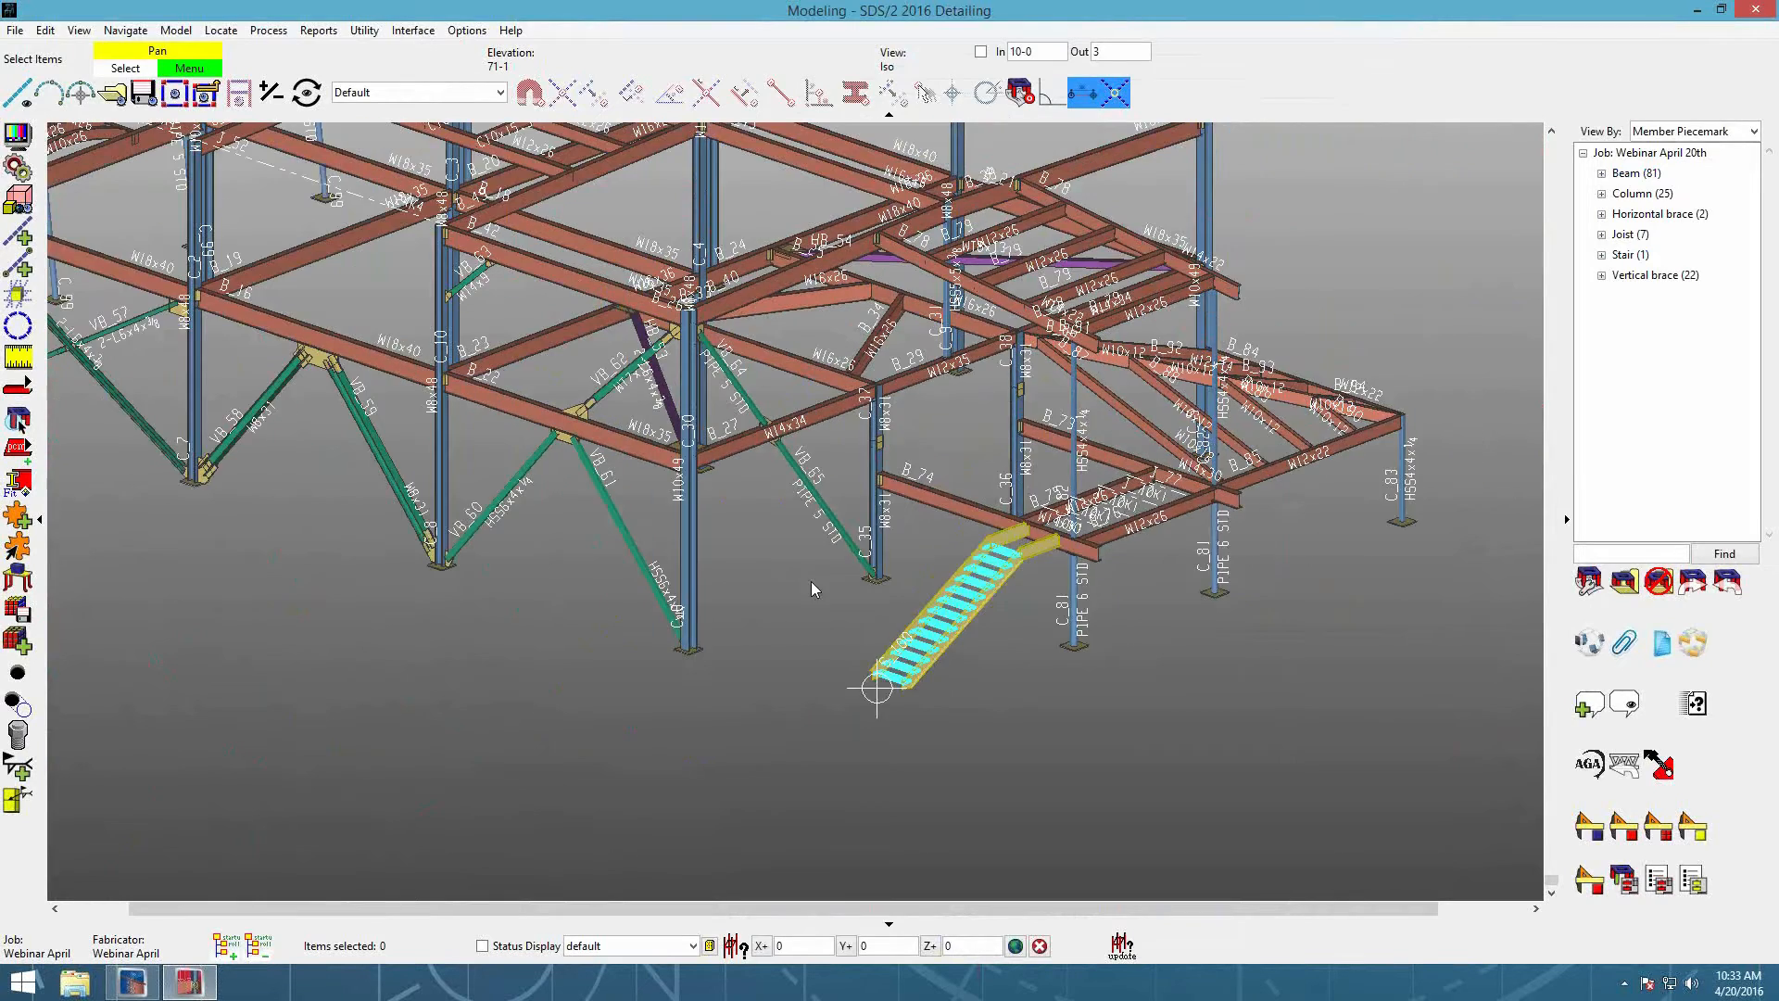
scroll(449, 395, up, 5)
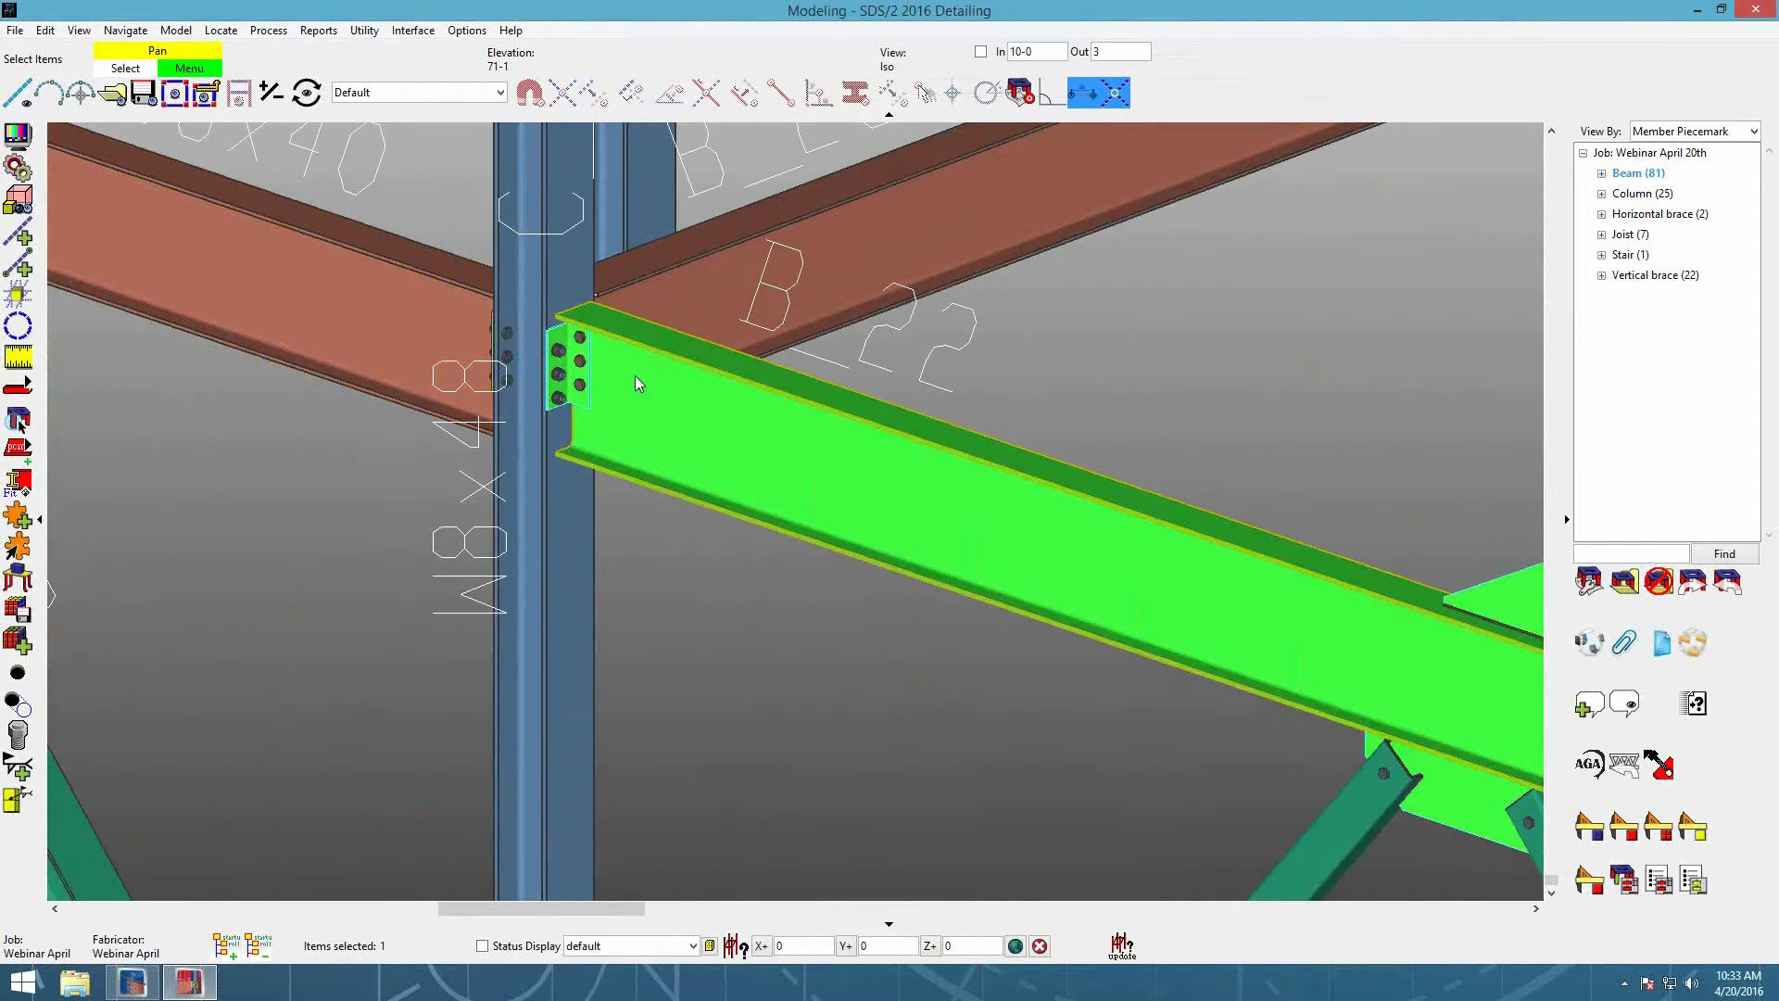
double_click(644, 378)
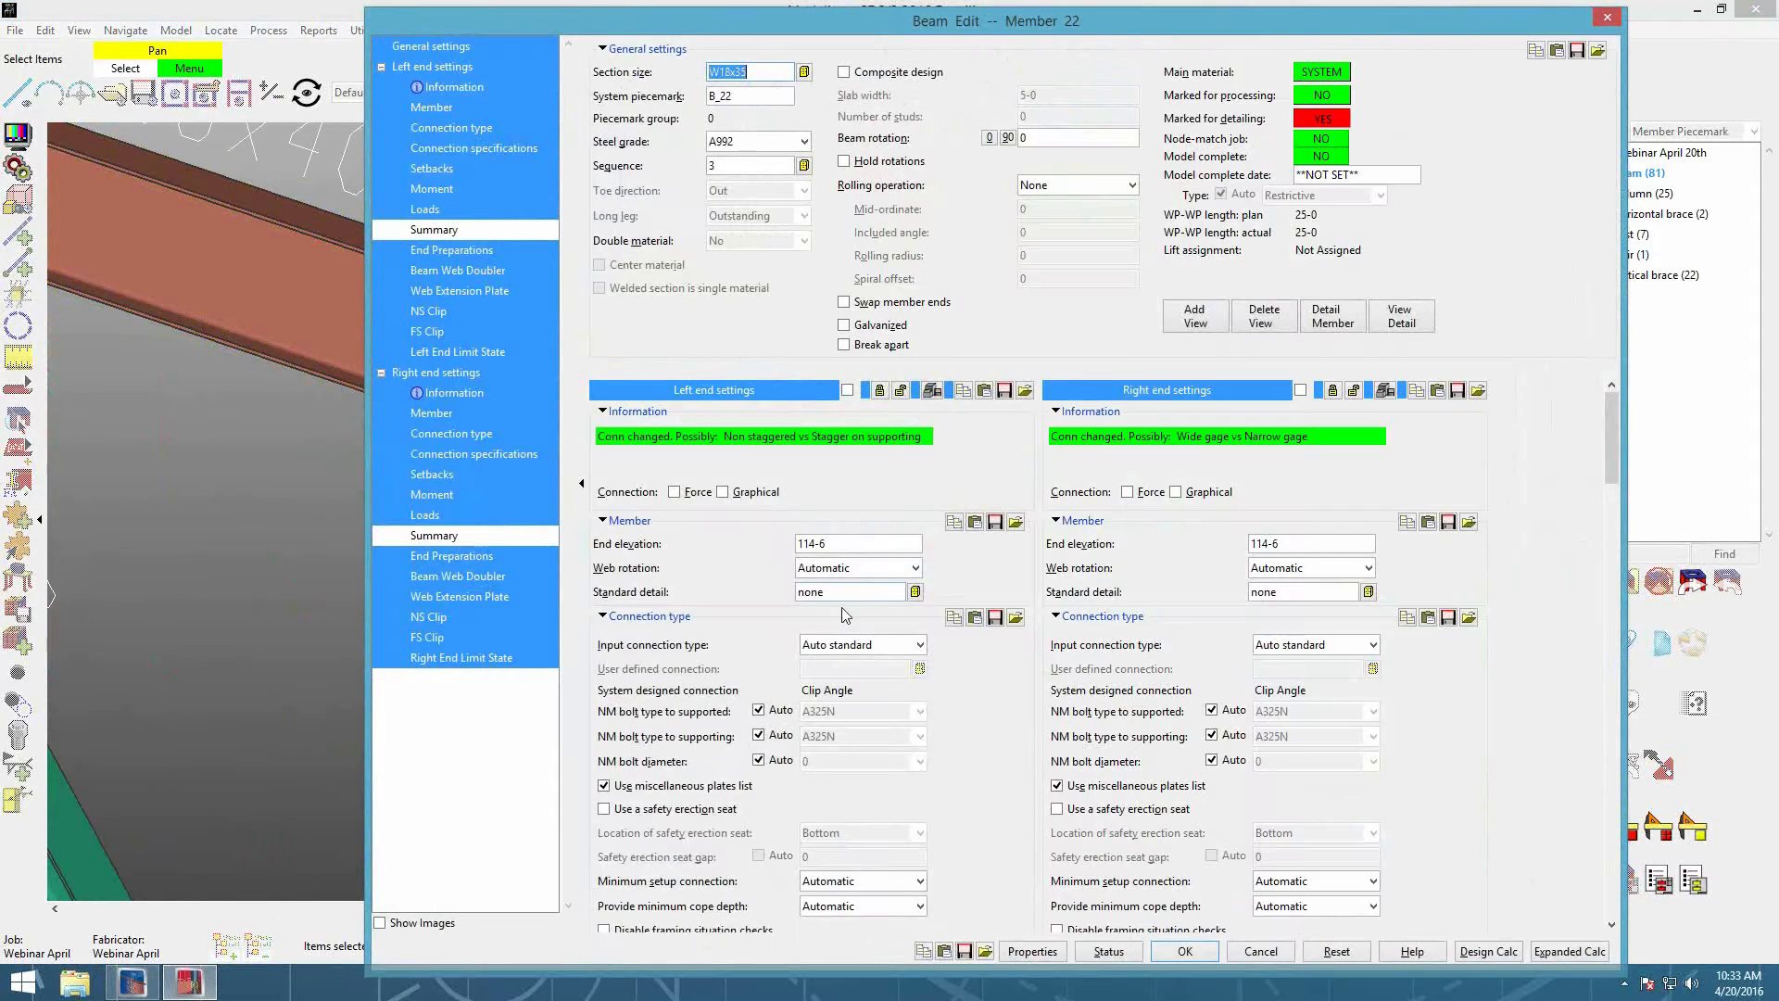
click(920, 645)
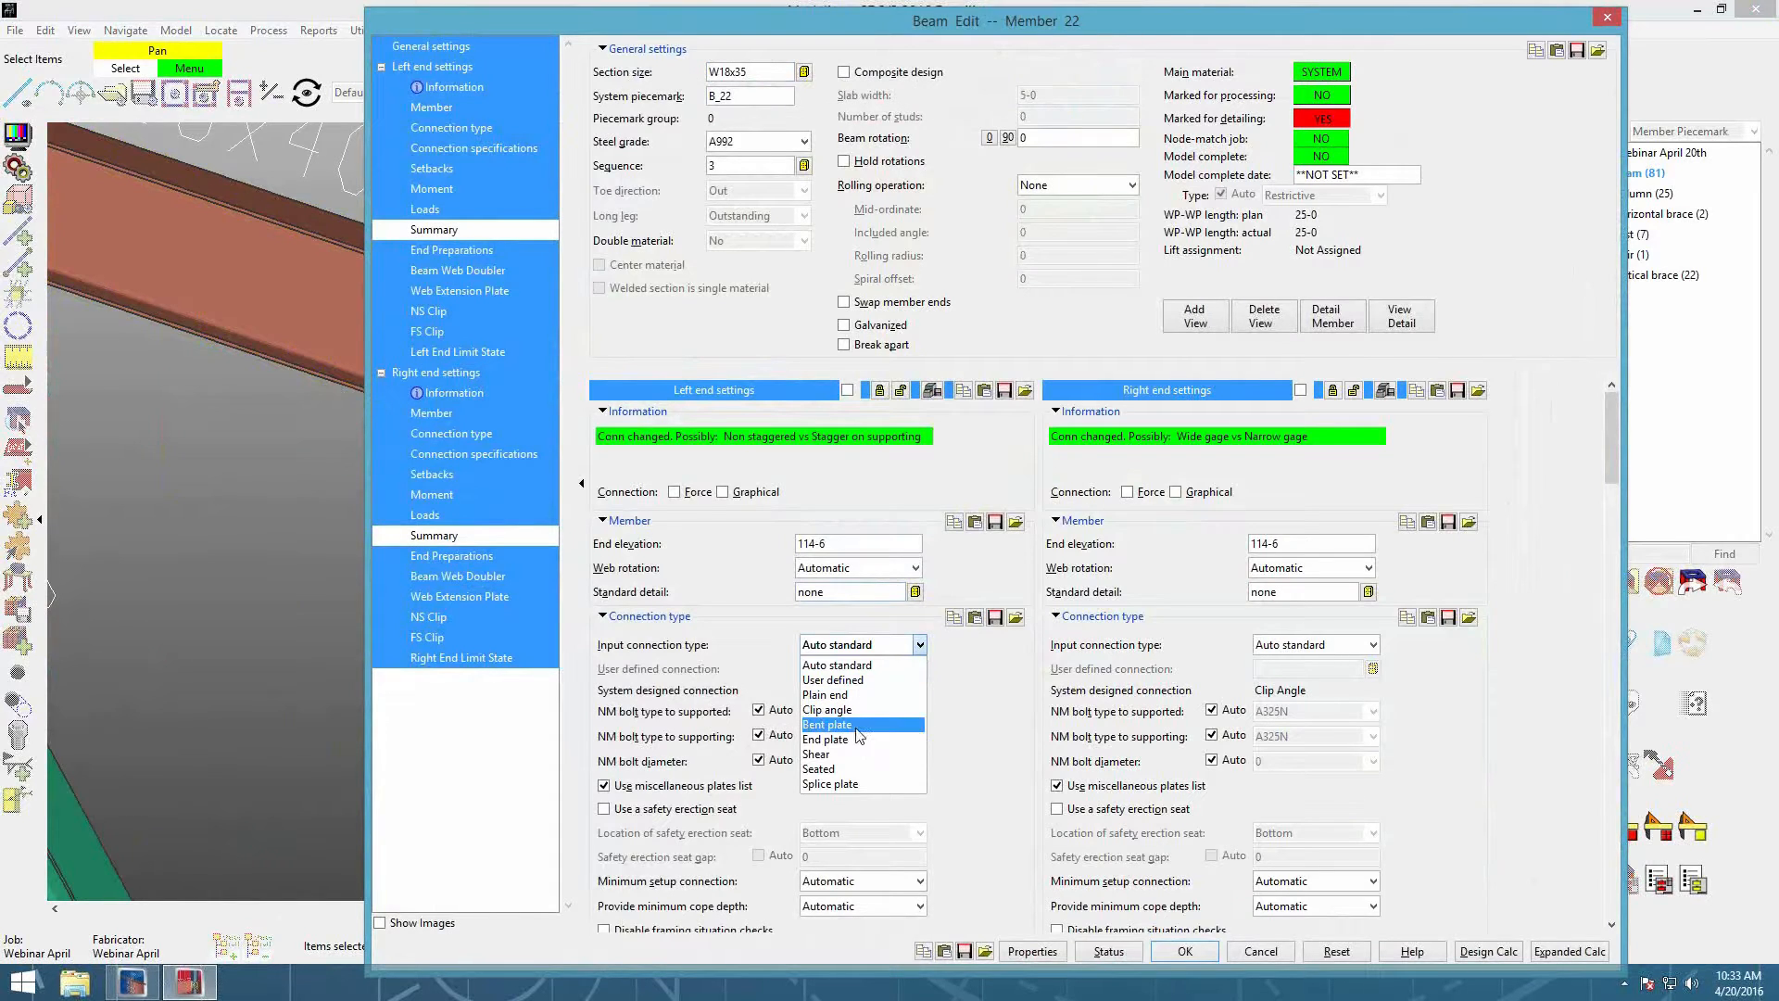
click(849, 758)
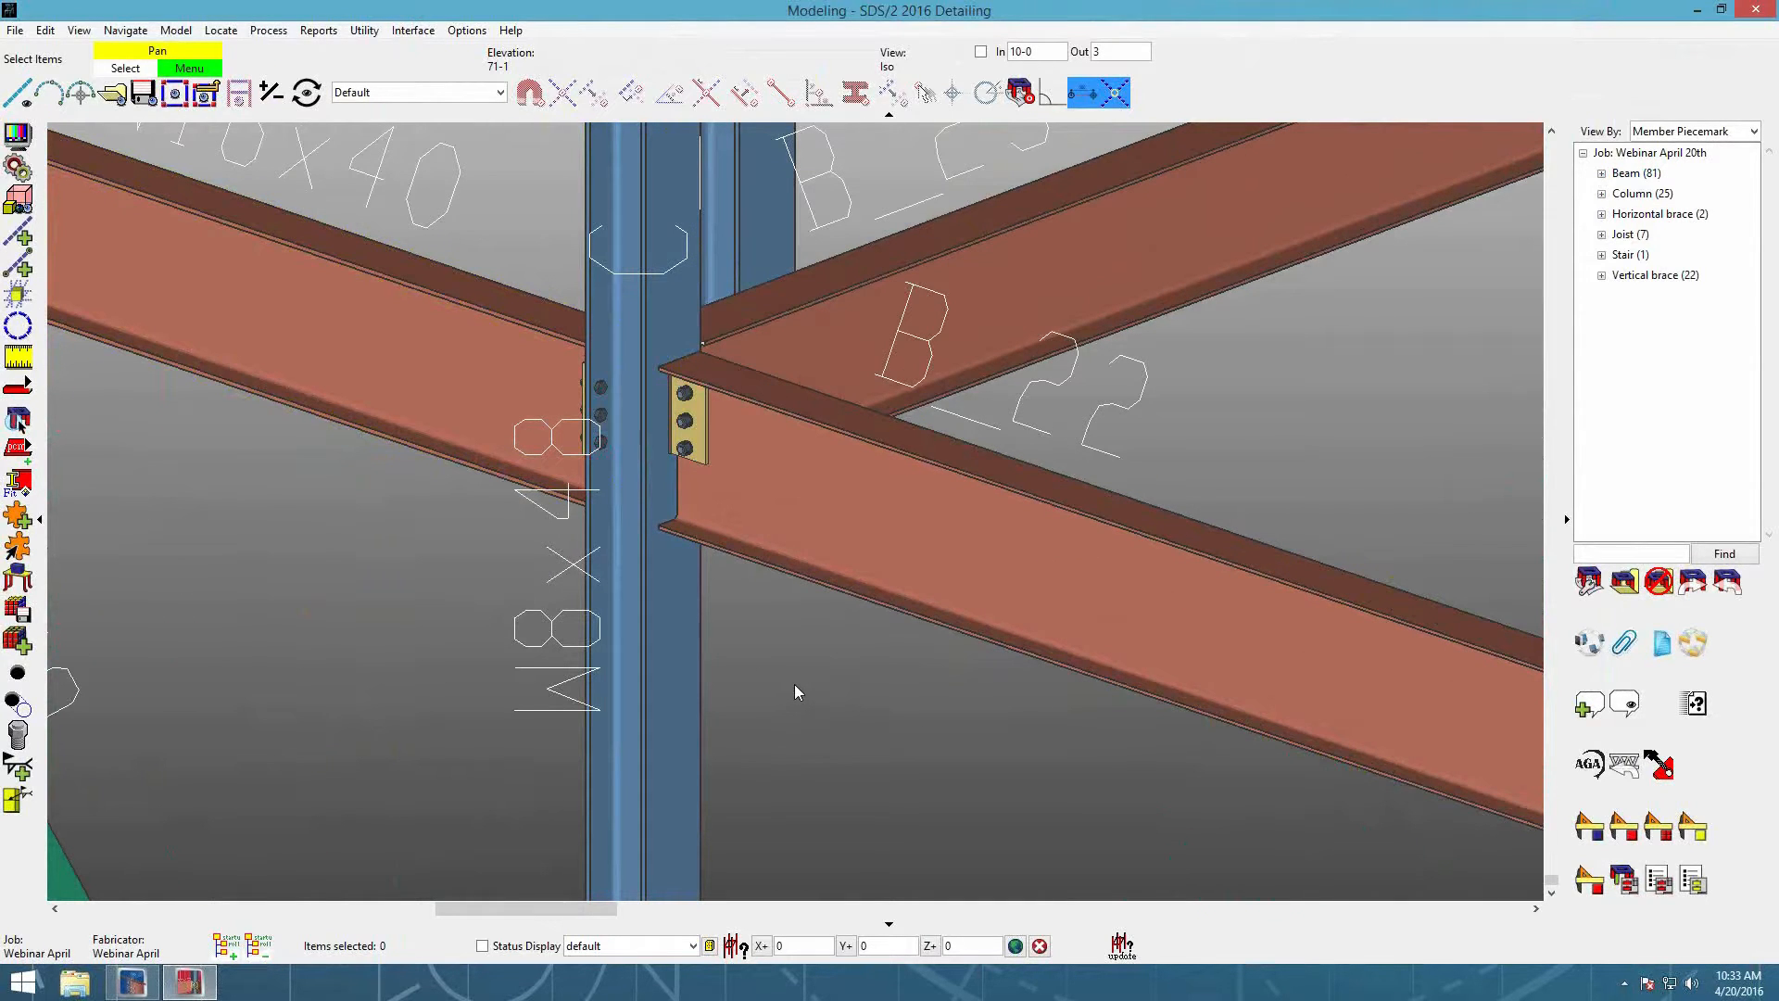
Step: Select the group of members in the upper rear part of the frame and mark them for processing
scroll(905, 715, down, 3)
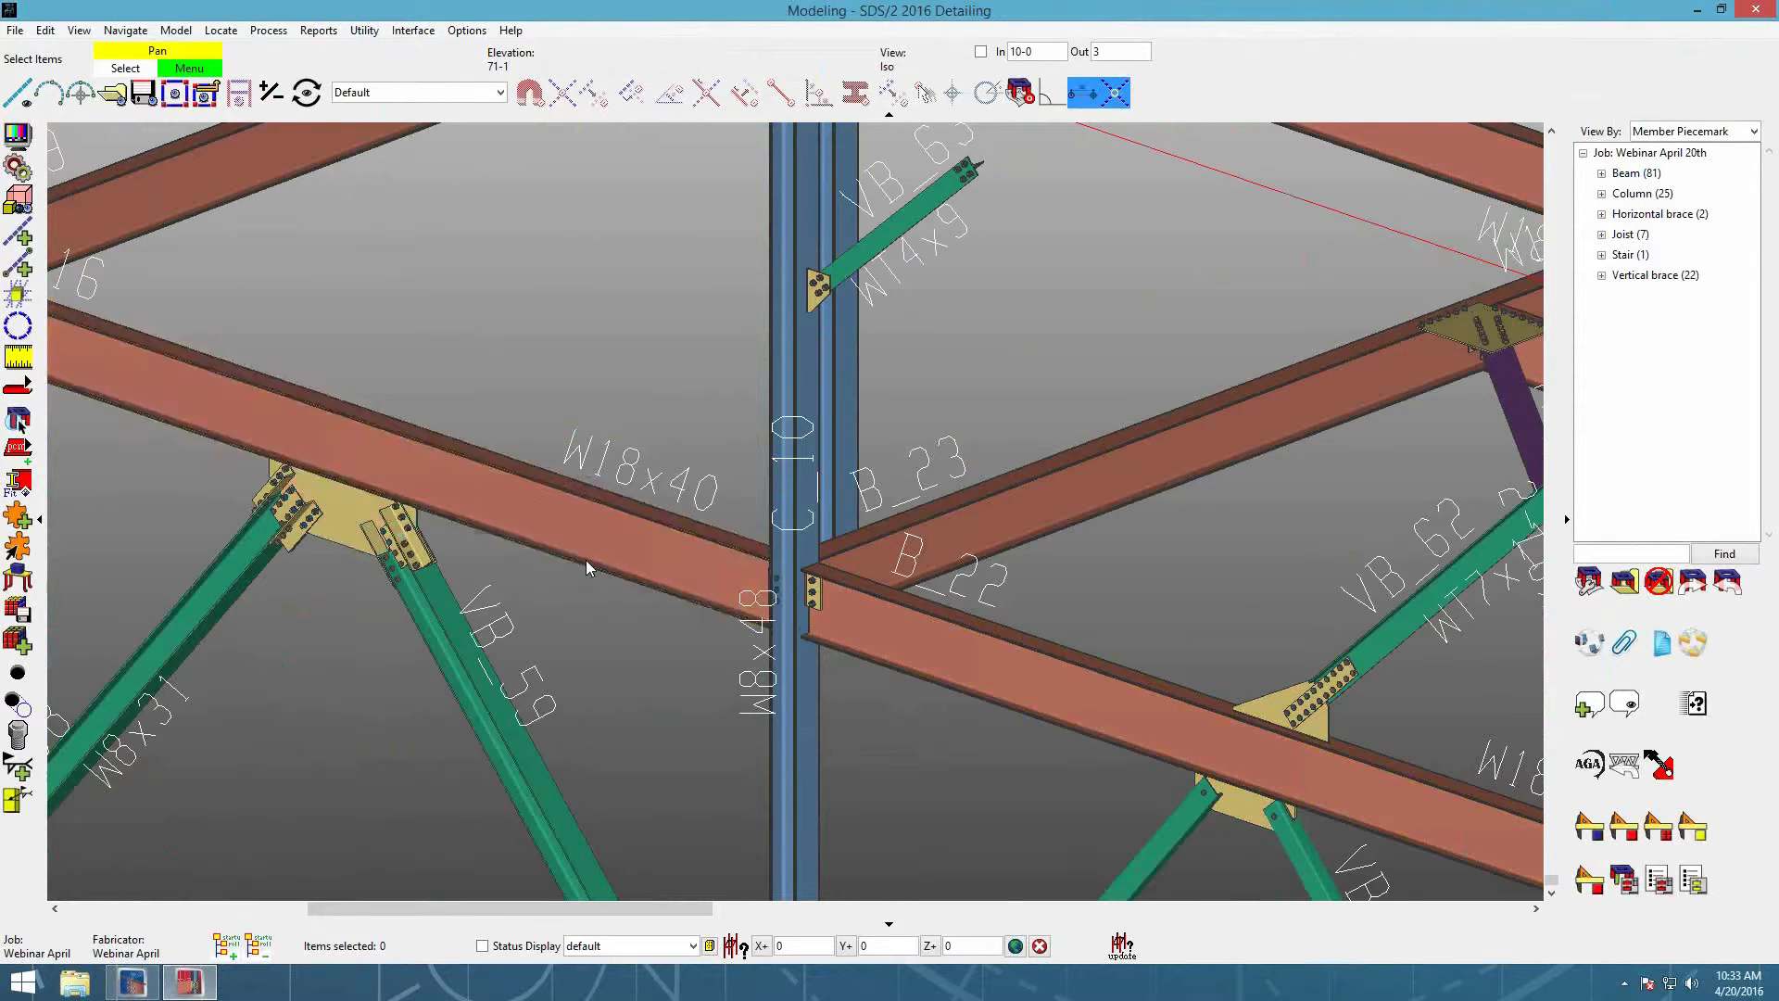
scroll(547, 560, down, 1)
scroll(545, 560, down, 3)
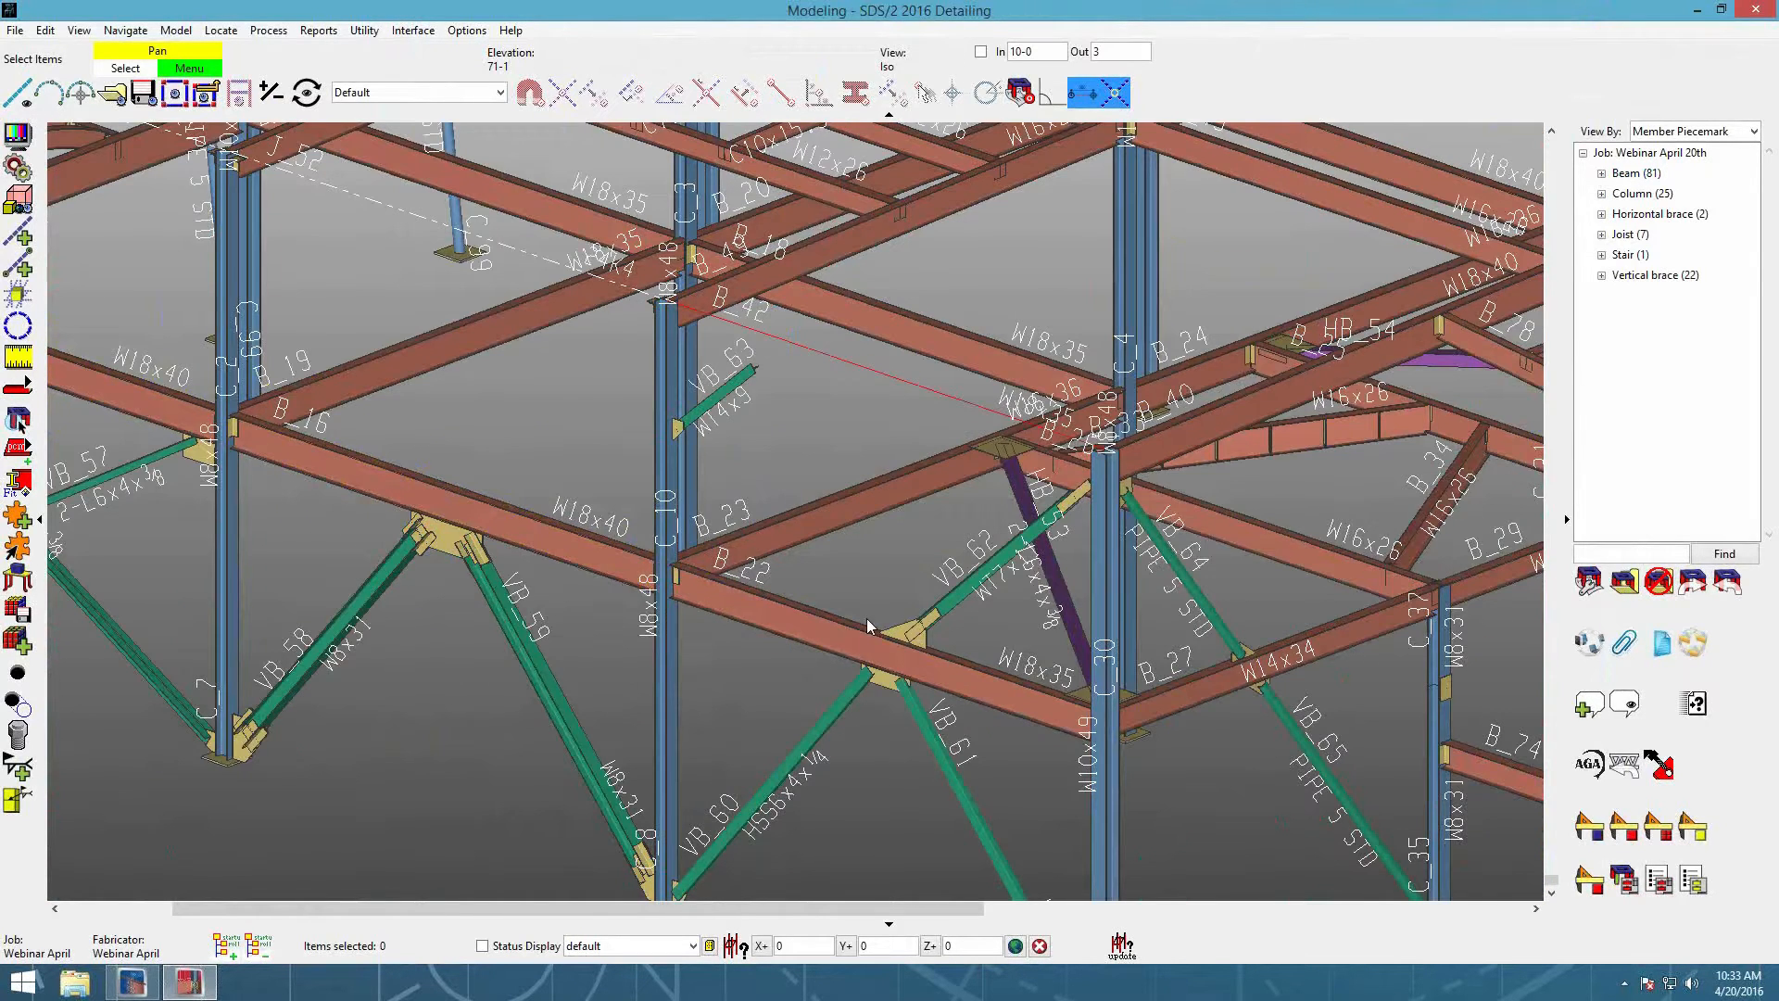
scroll(866, 619, down, 2)
scroll(847, 430, up, 3)
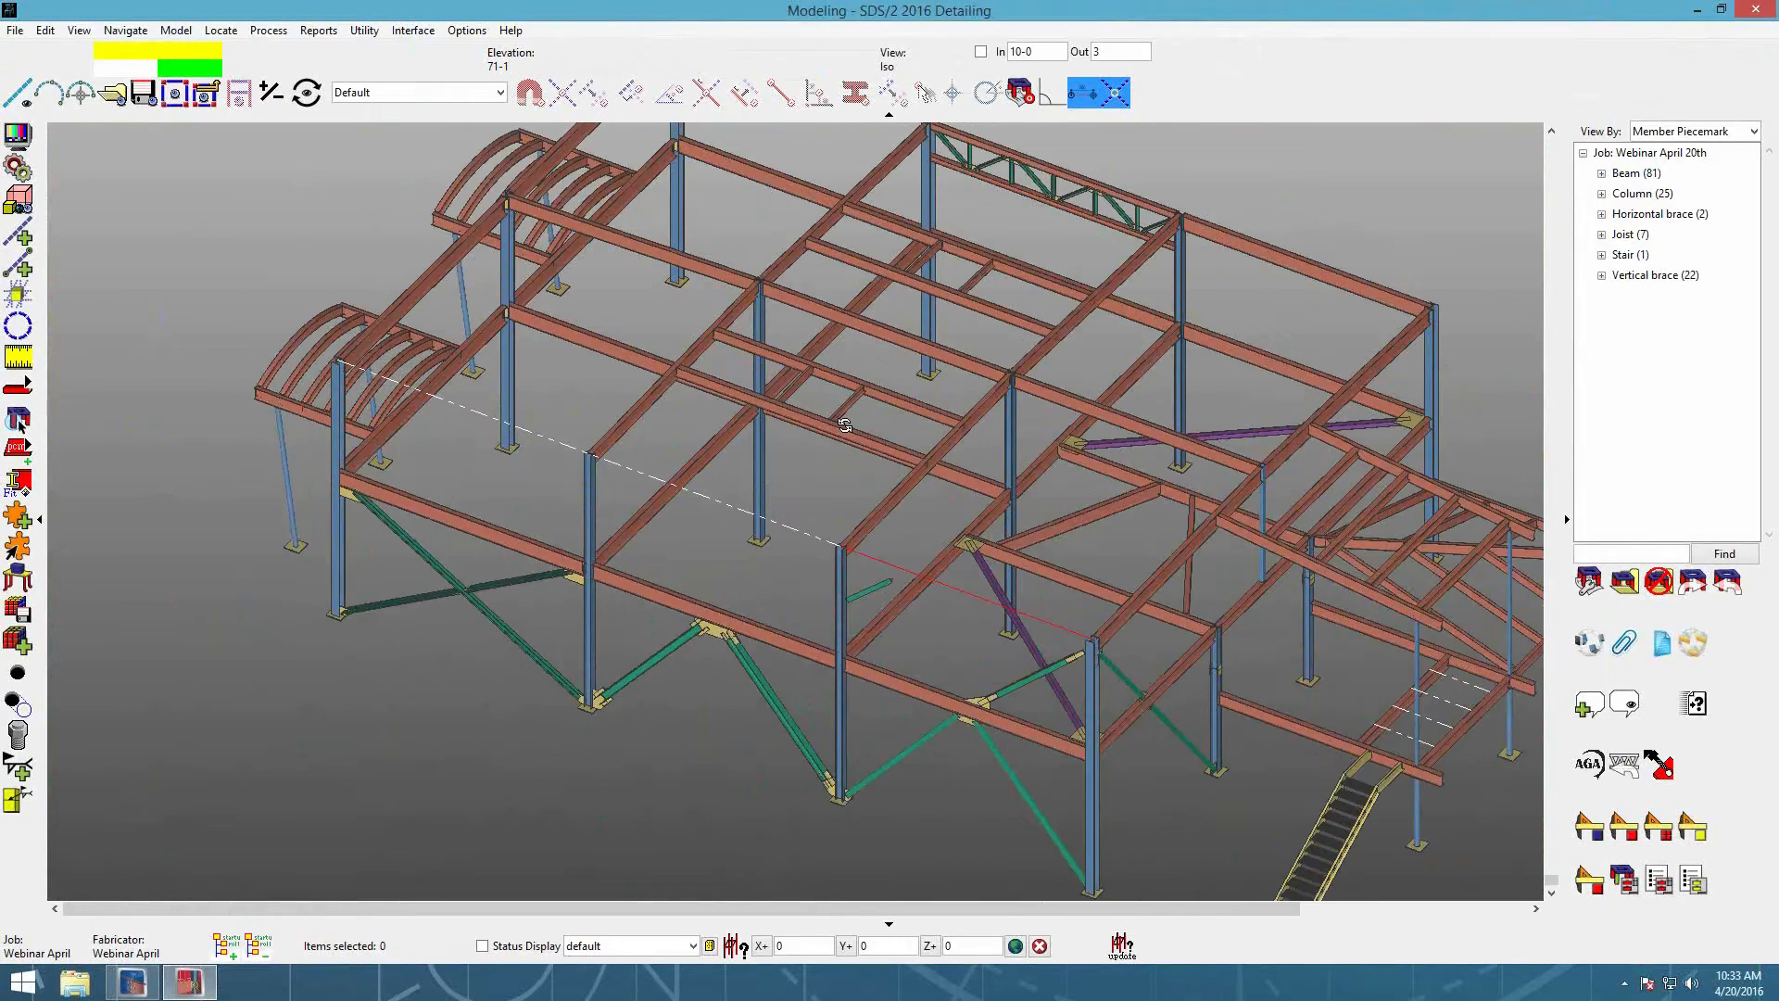
scroll(846, 430, down, 3)
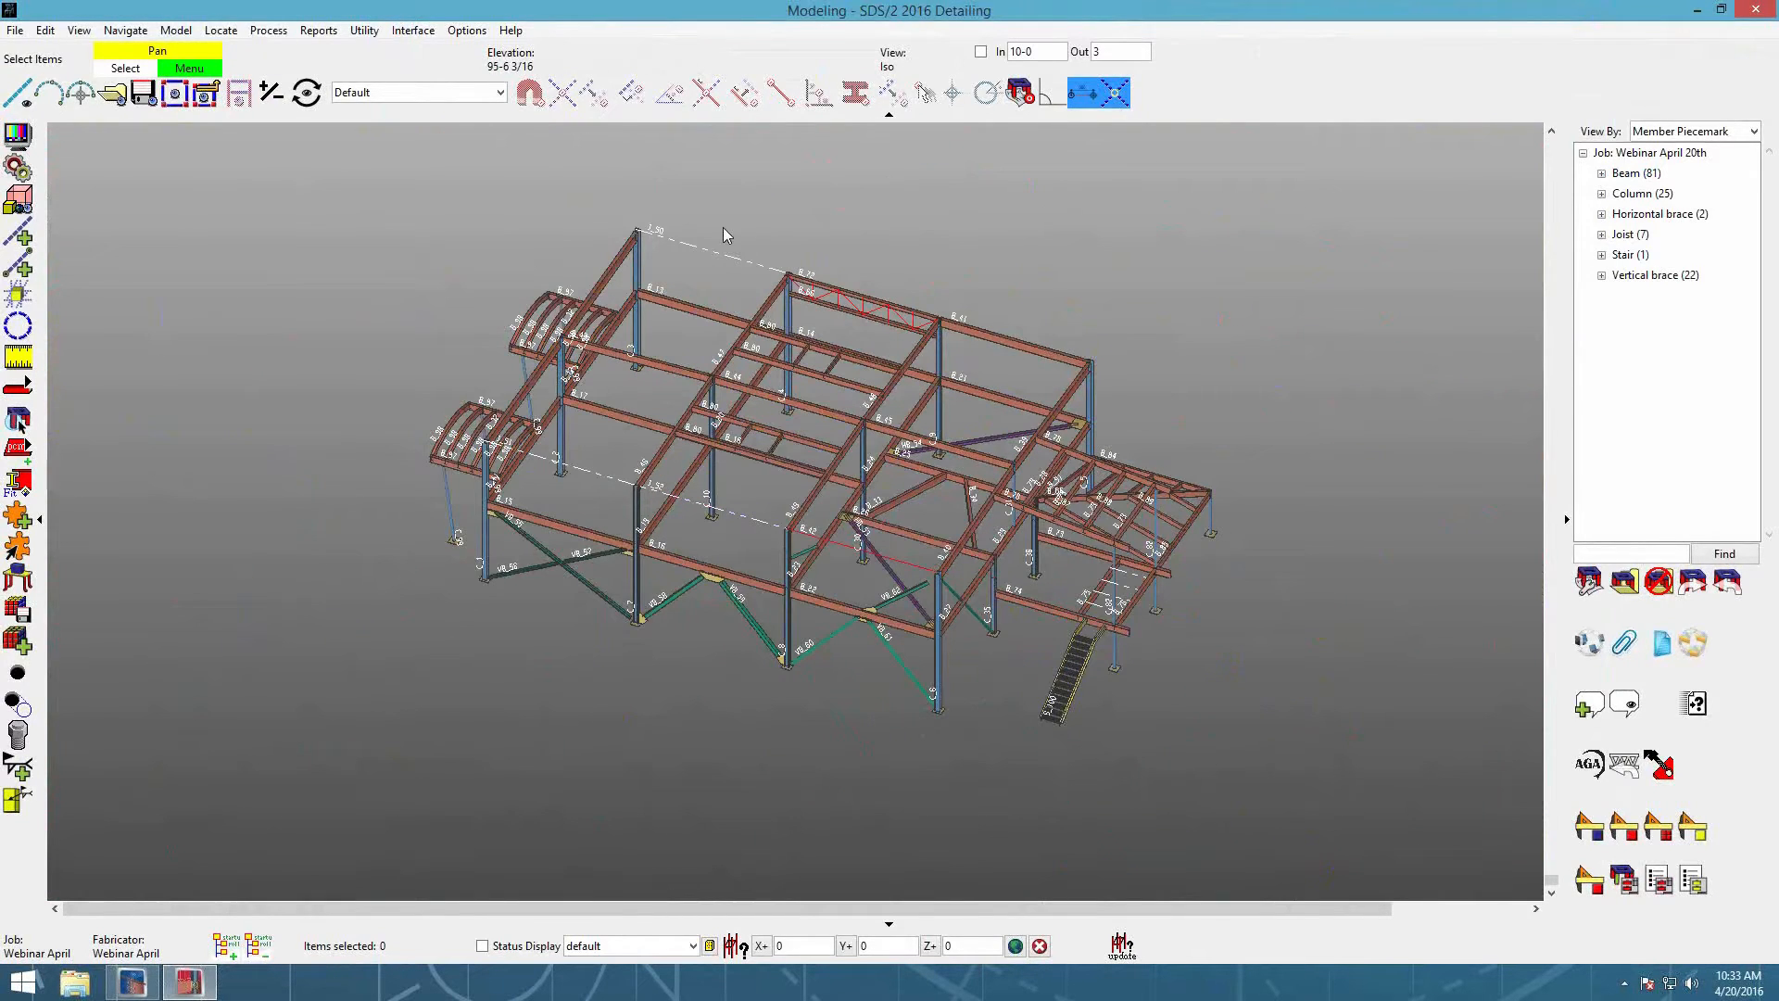
drag(420, 351, 420, 351)
right_click(936, 211)
click(1087, 709)
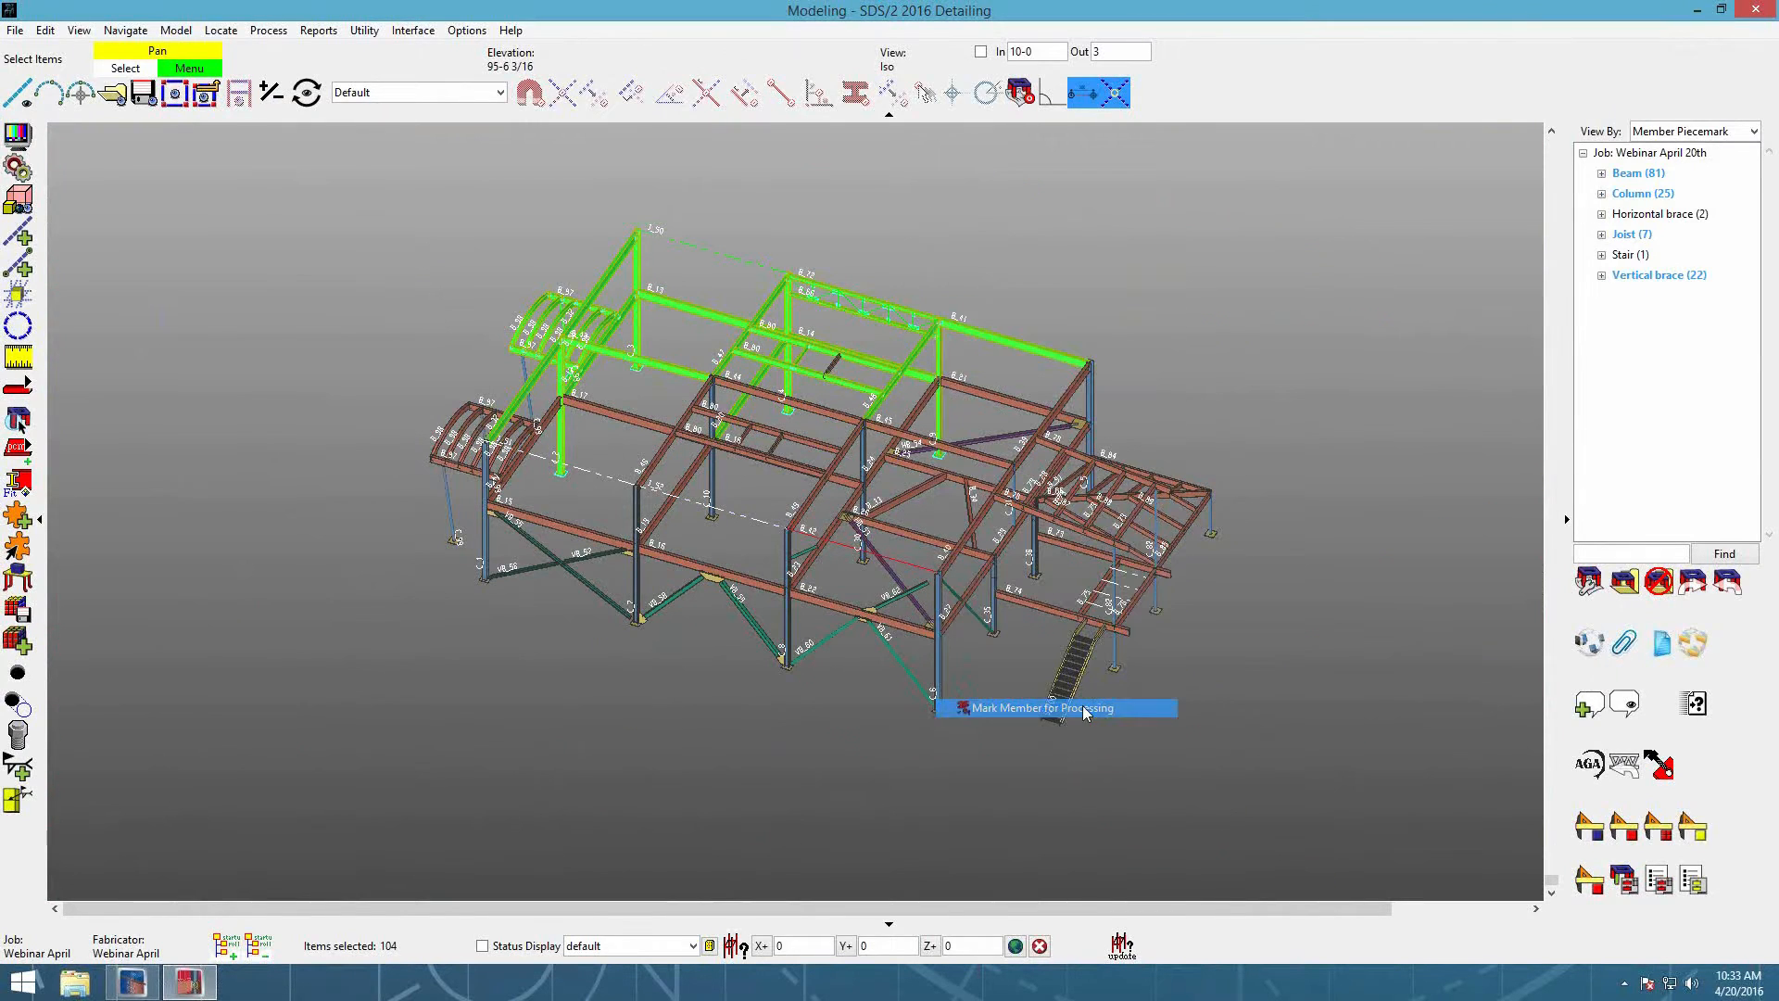
scroll(1008, 511, up, 5)
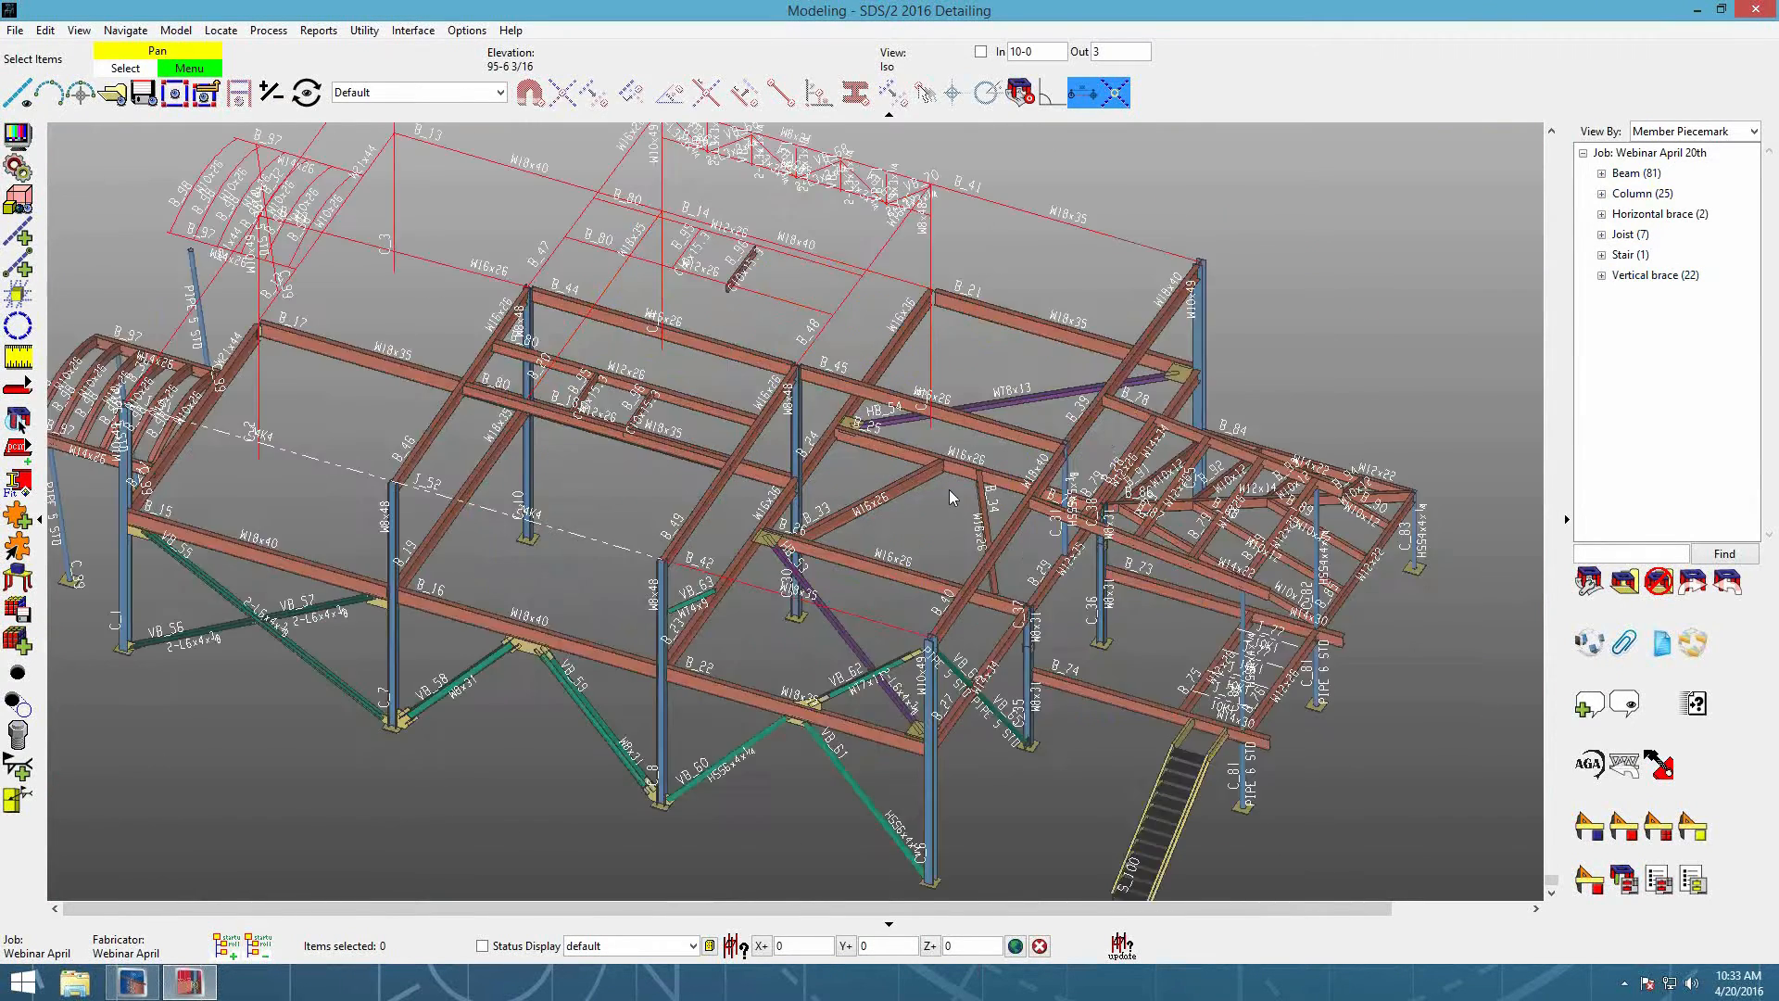
Step: Stretch the end of beam B_33 that meets B_25 along B_25, moving it closer to beam B_24
ctrl+middle_click(927, 426)
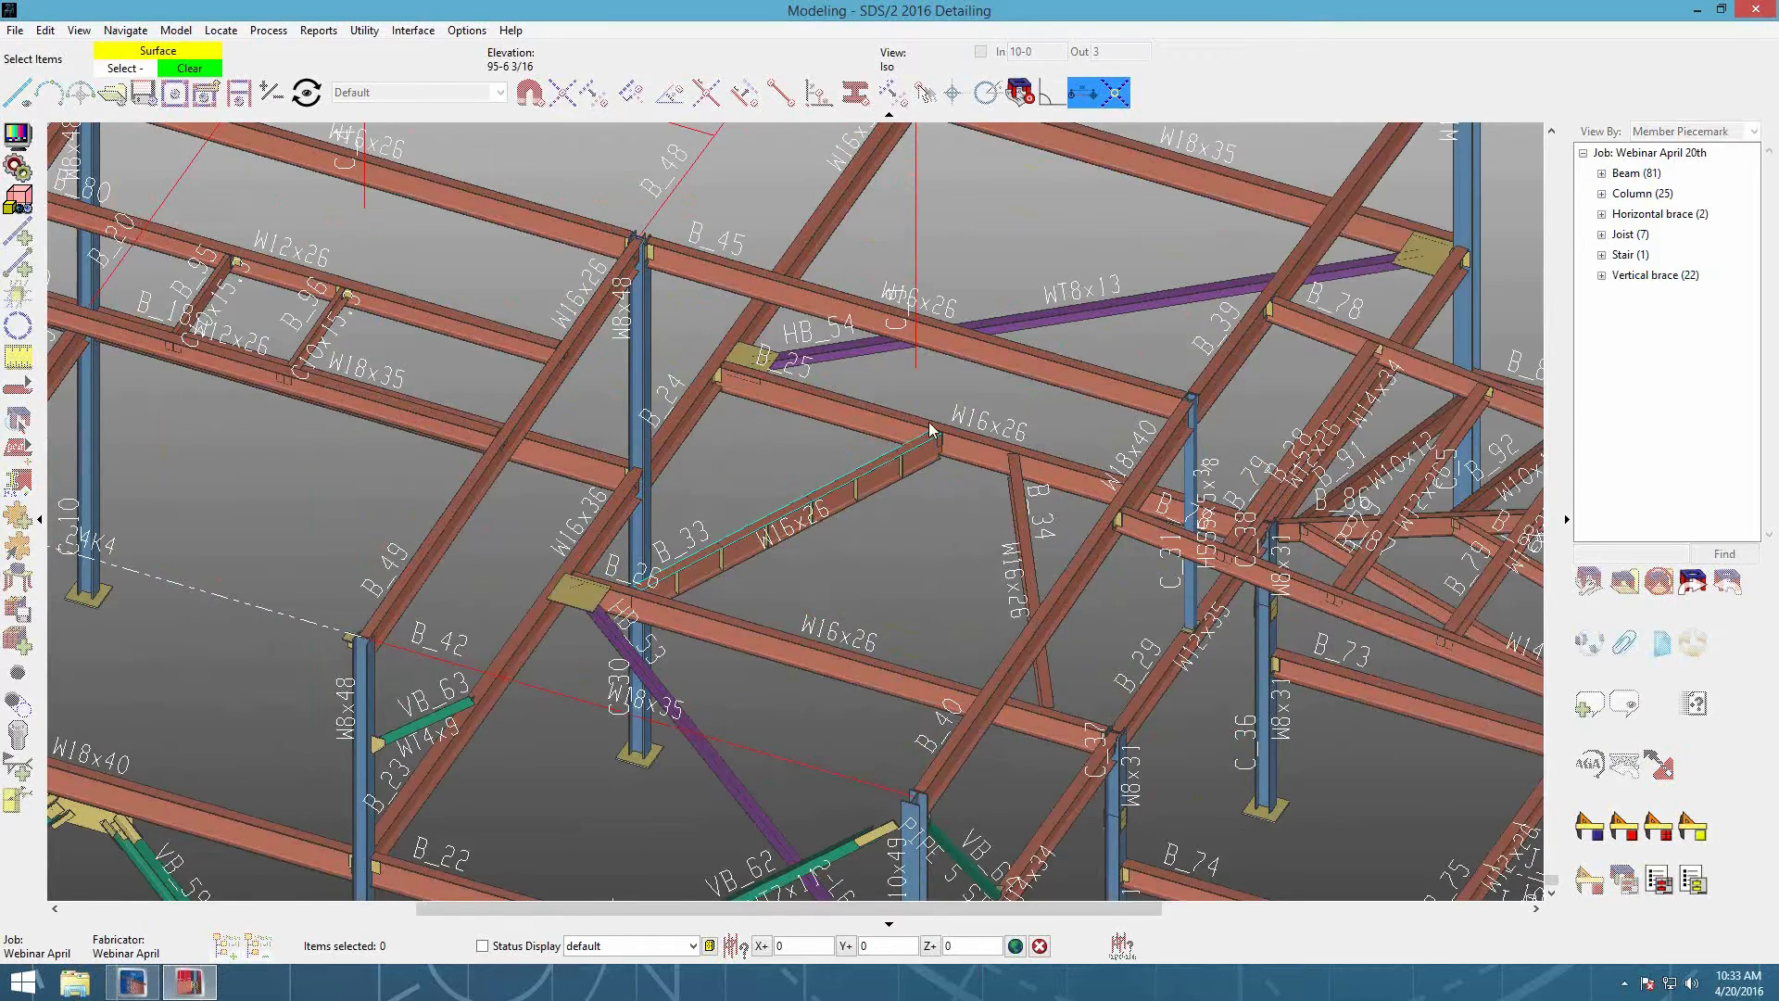
scroll(921, 432, down, 2)
drag(864, 309, 956, 382)
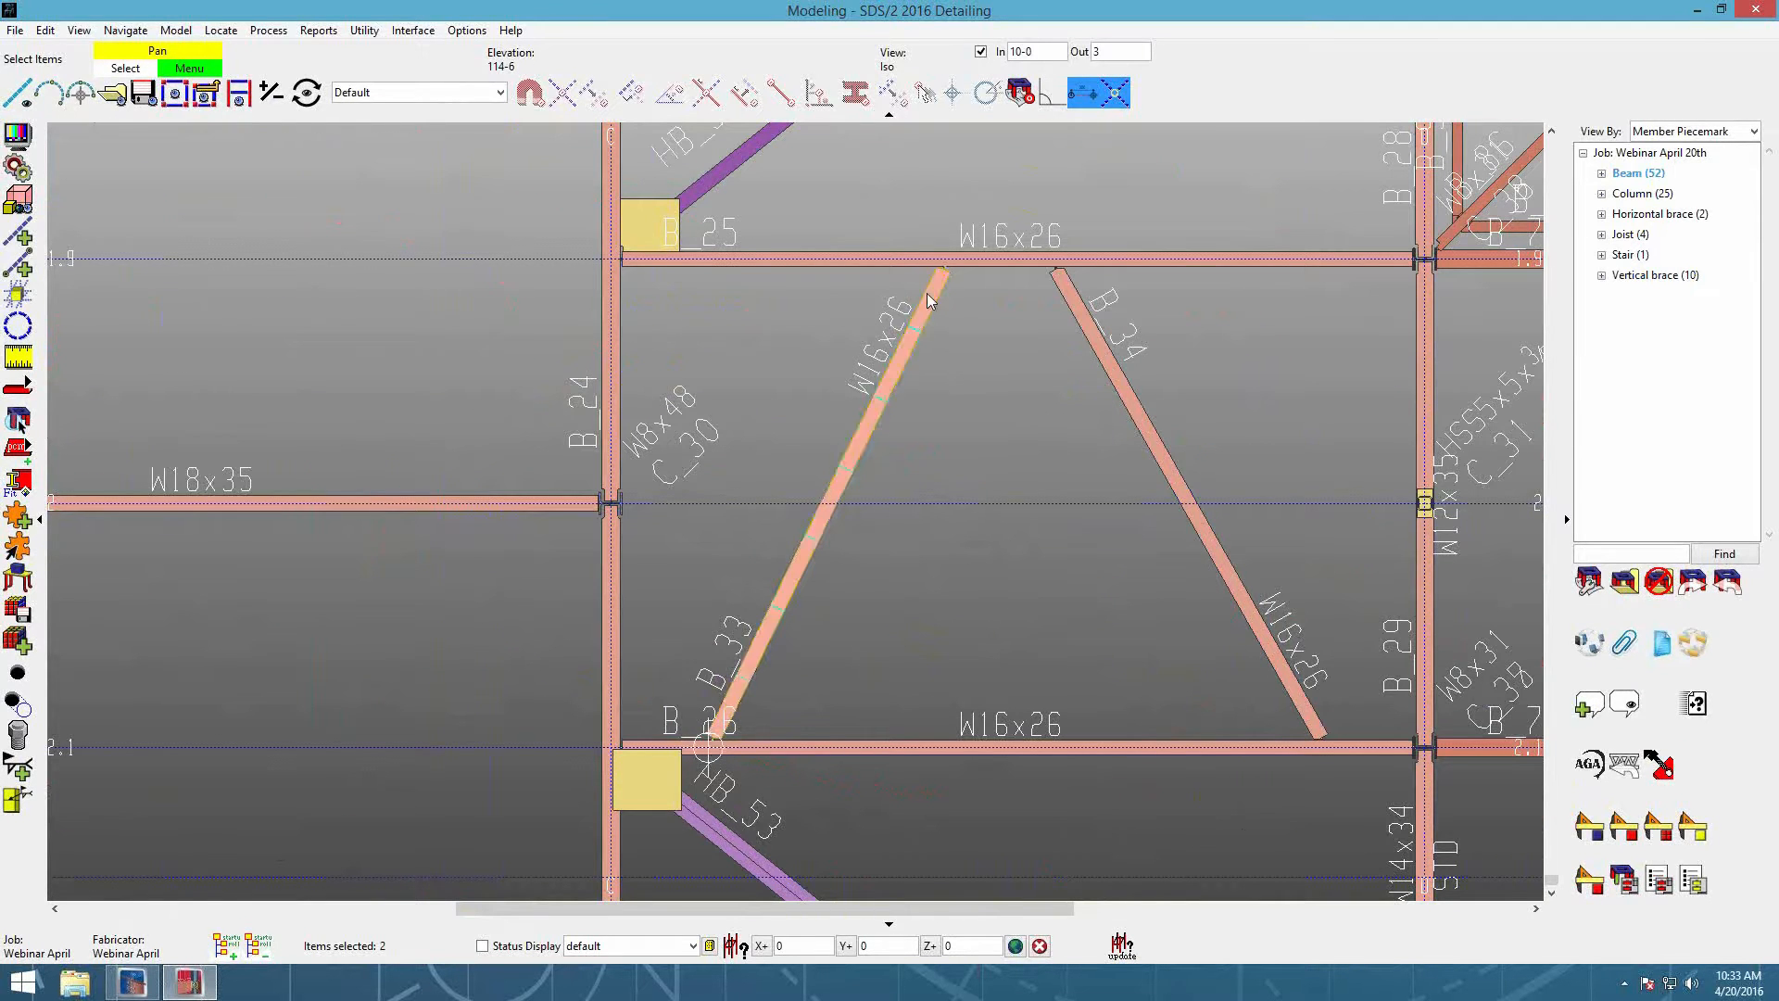
right_click(981, 331)
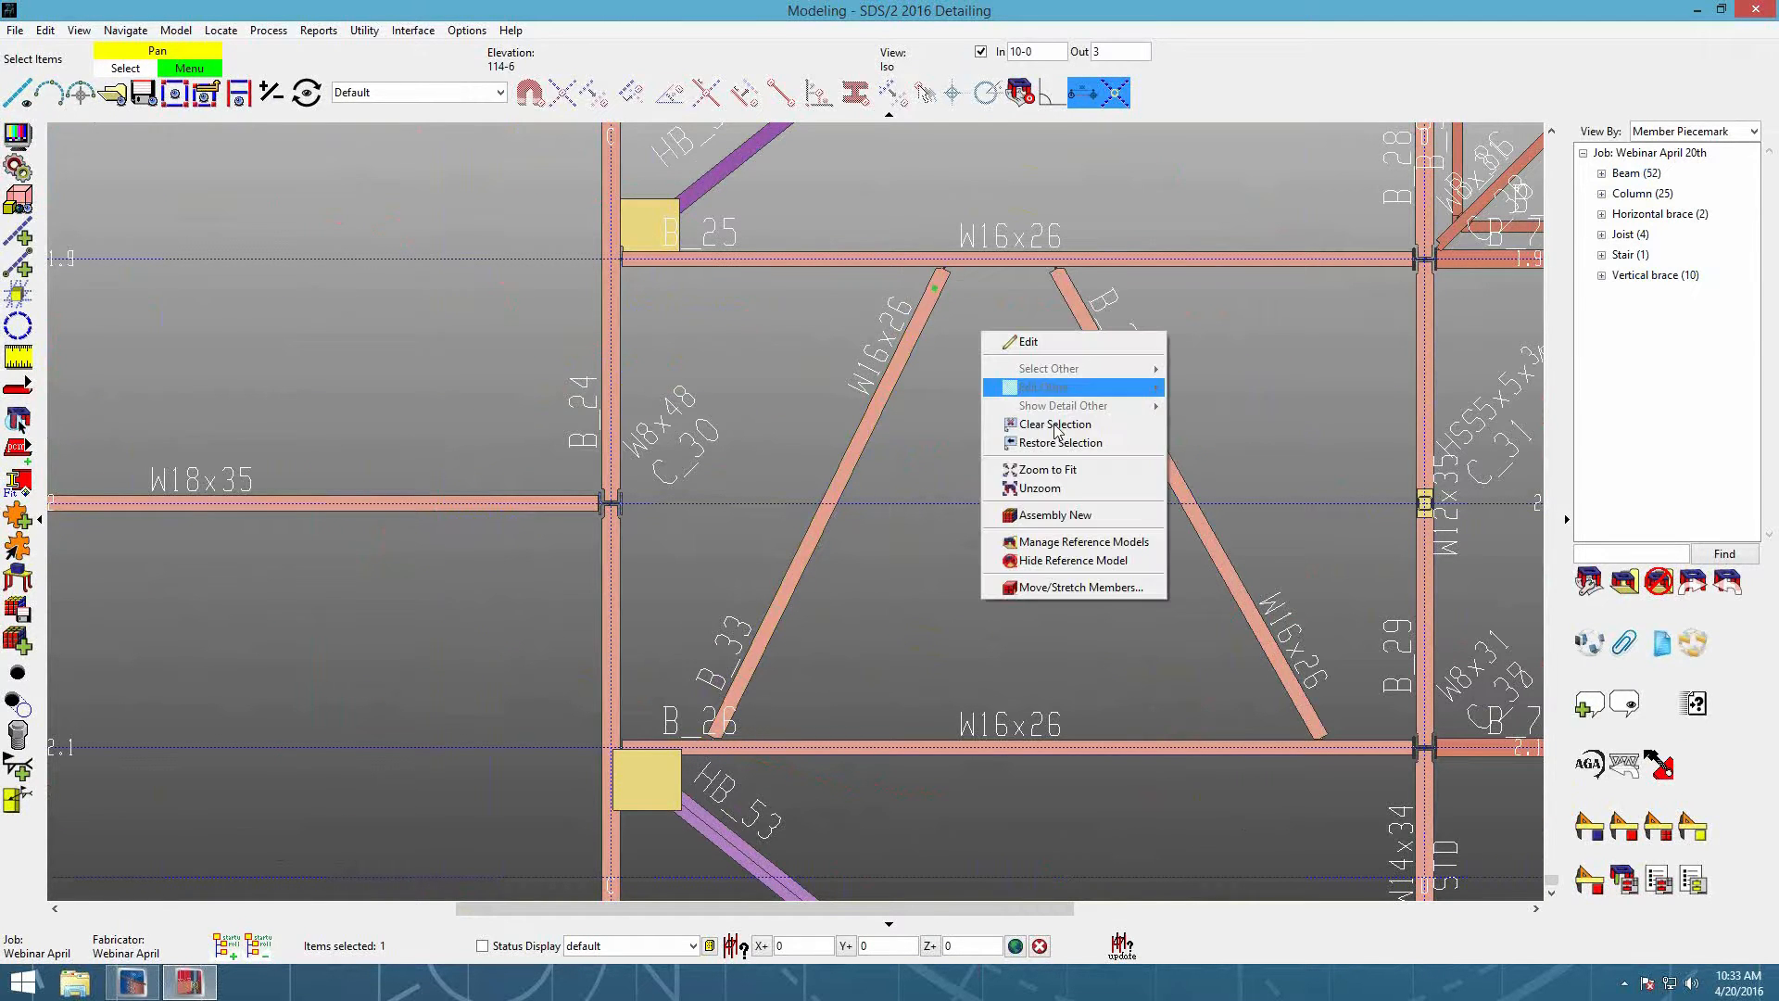
click(1089, 587)
click(945, 259)
click(887, 260)
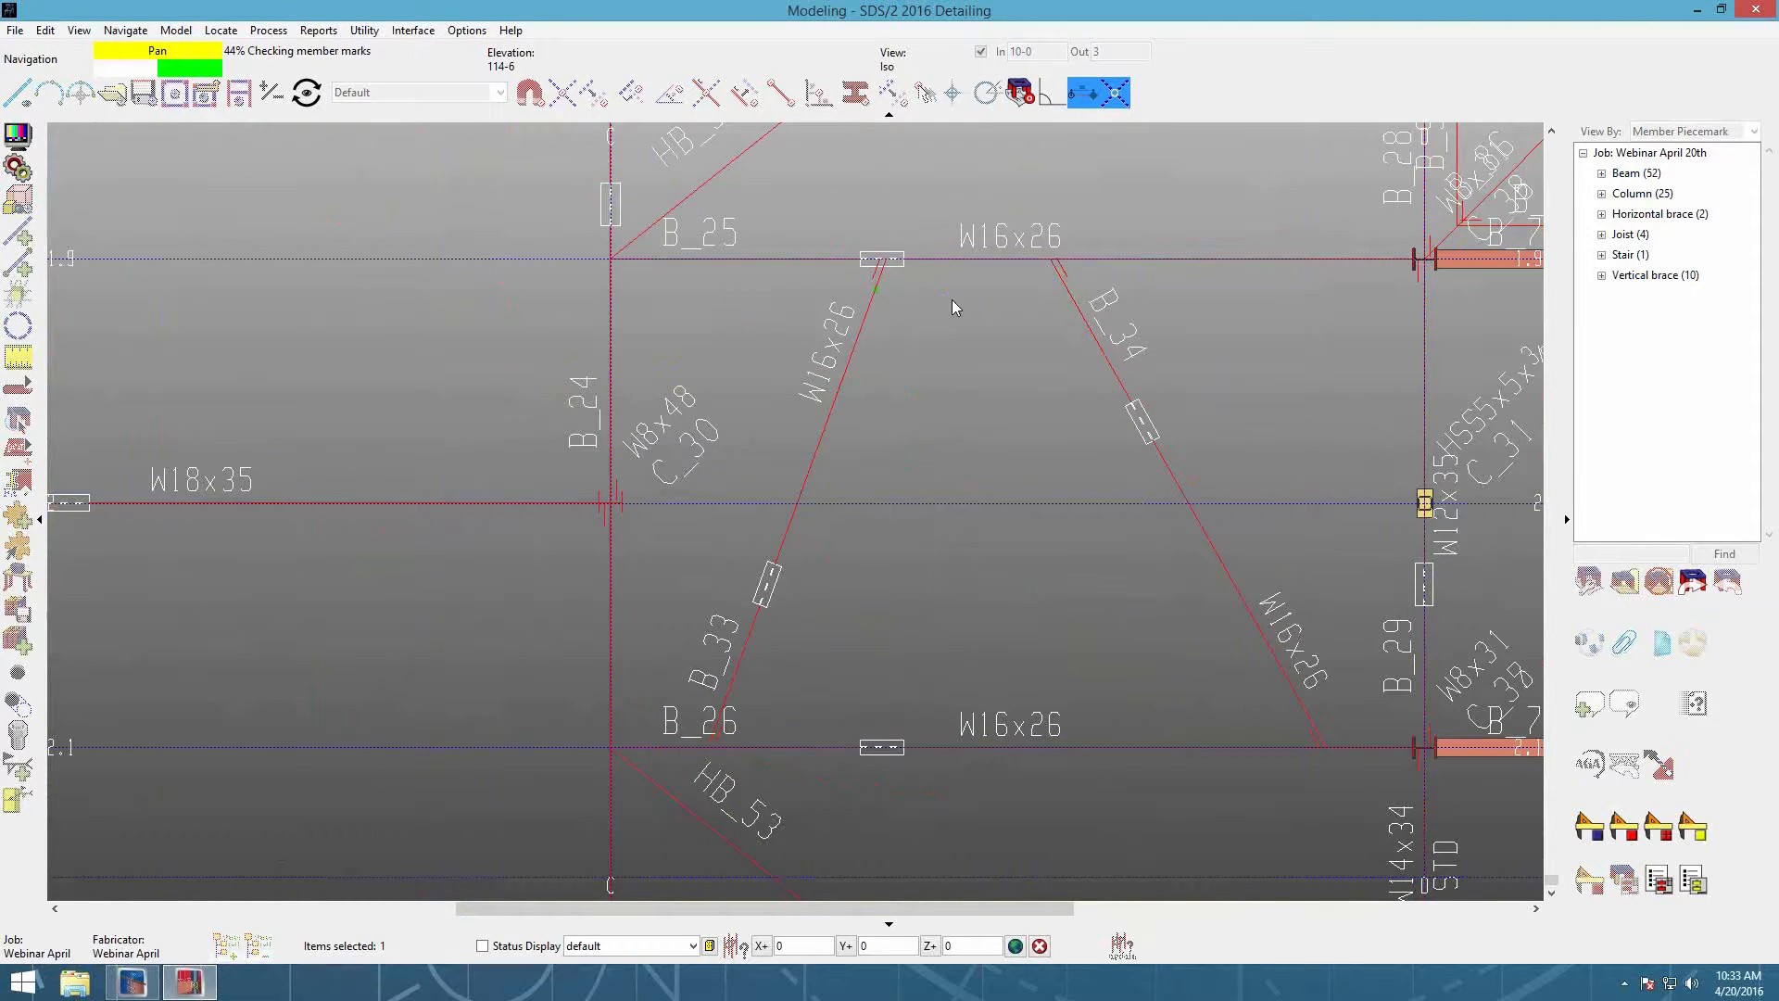
scroll(1038, 381, down, 1)
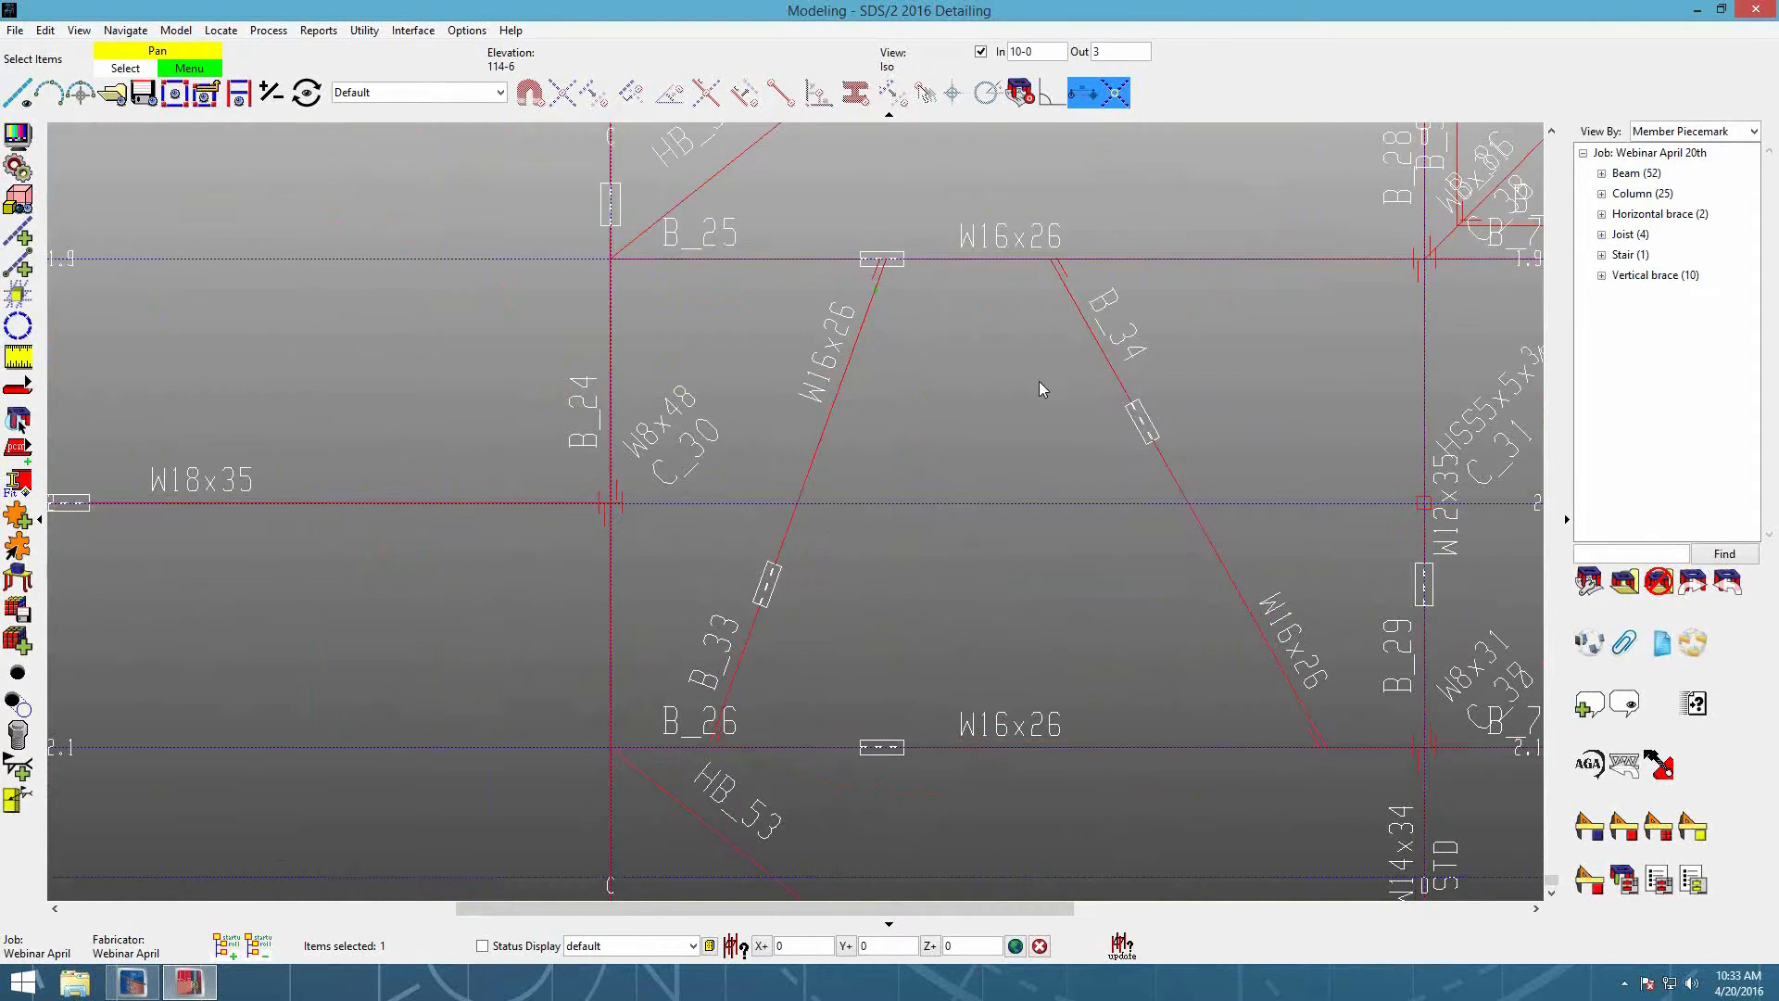
scroll(1031, 395, down, 5)
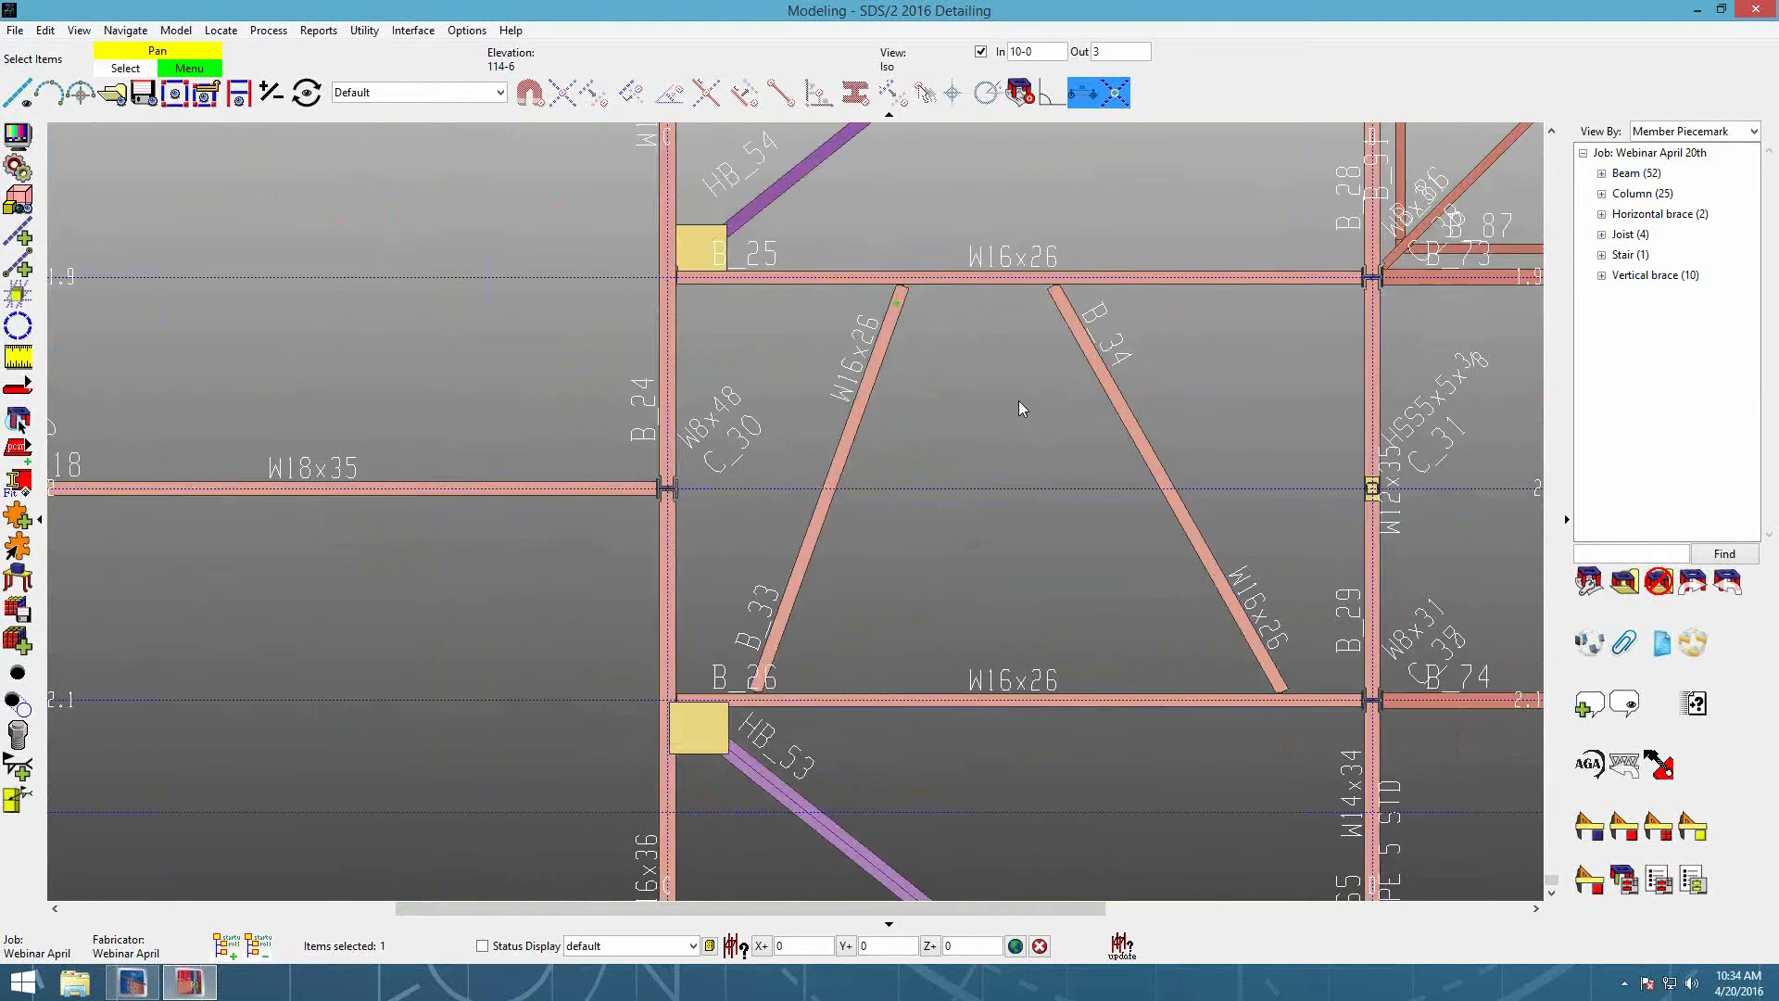
Step: Turn off the view depth limit, then process the marked members and create their solids
click(981, 52)
scroll(803, 296, up, 1)
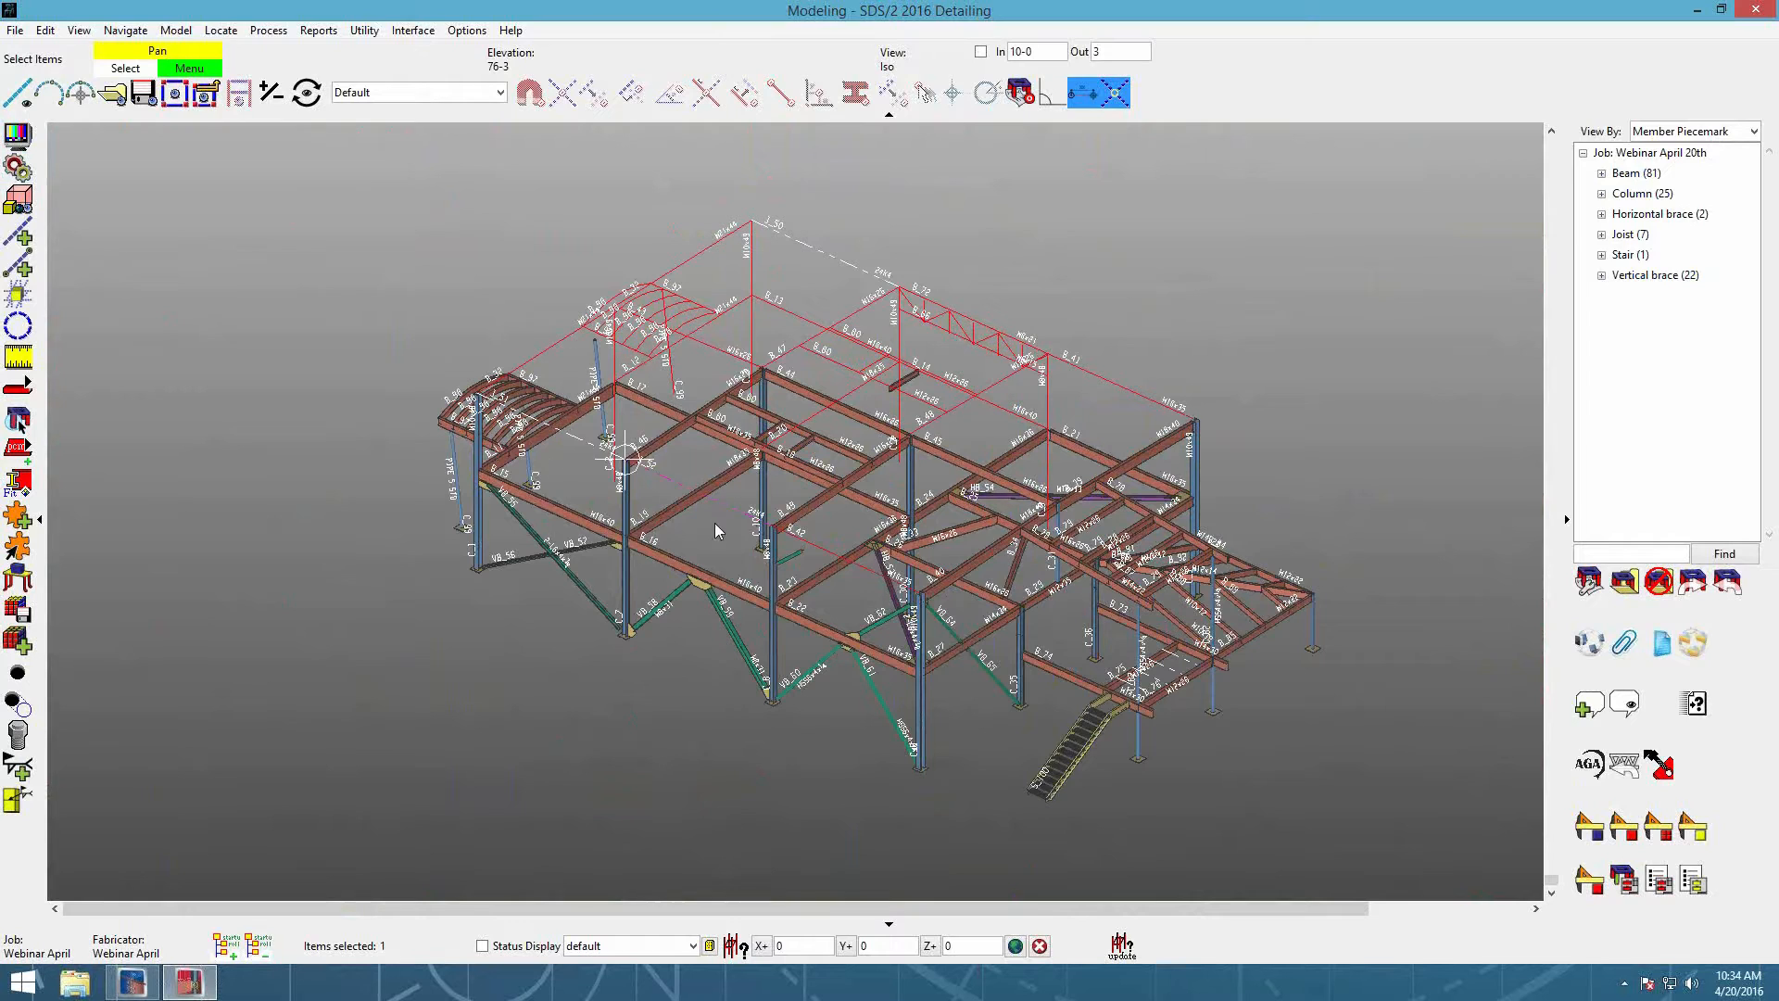
scroll(922, 528, up, 5)
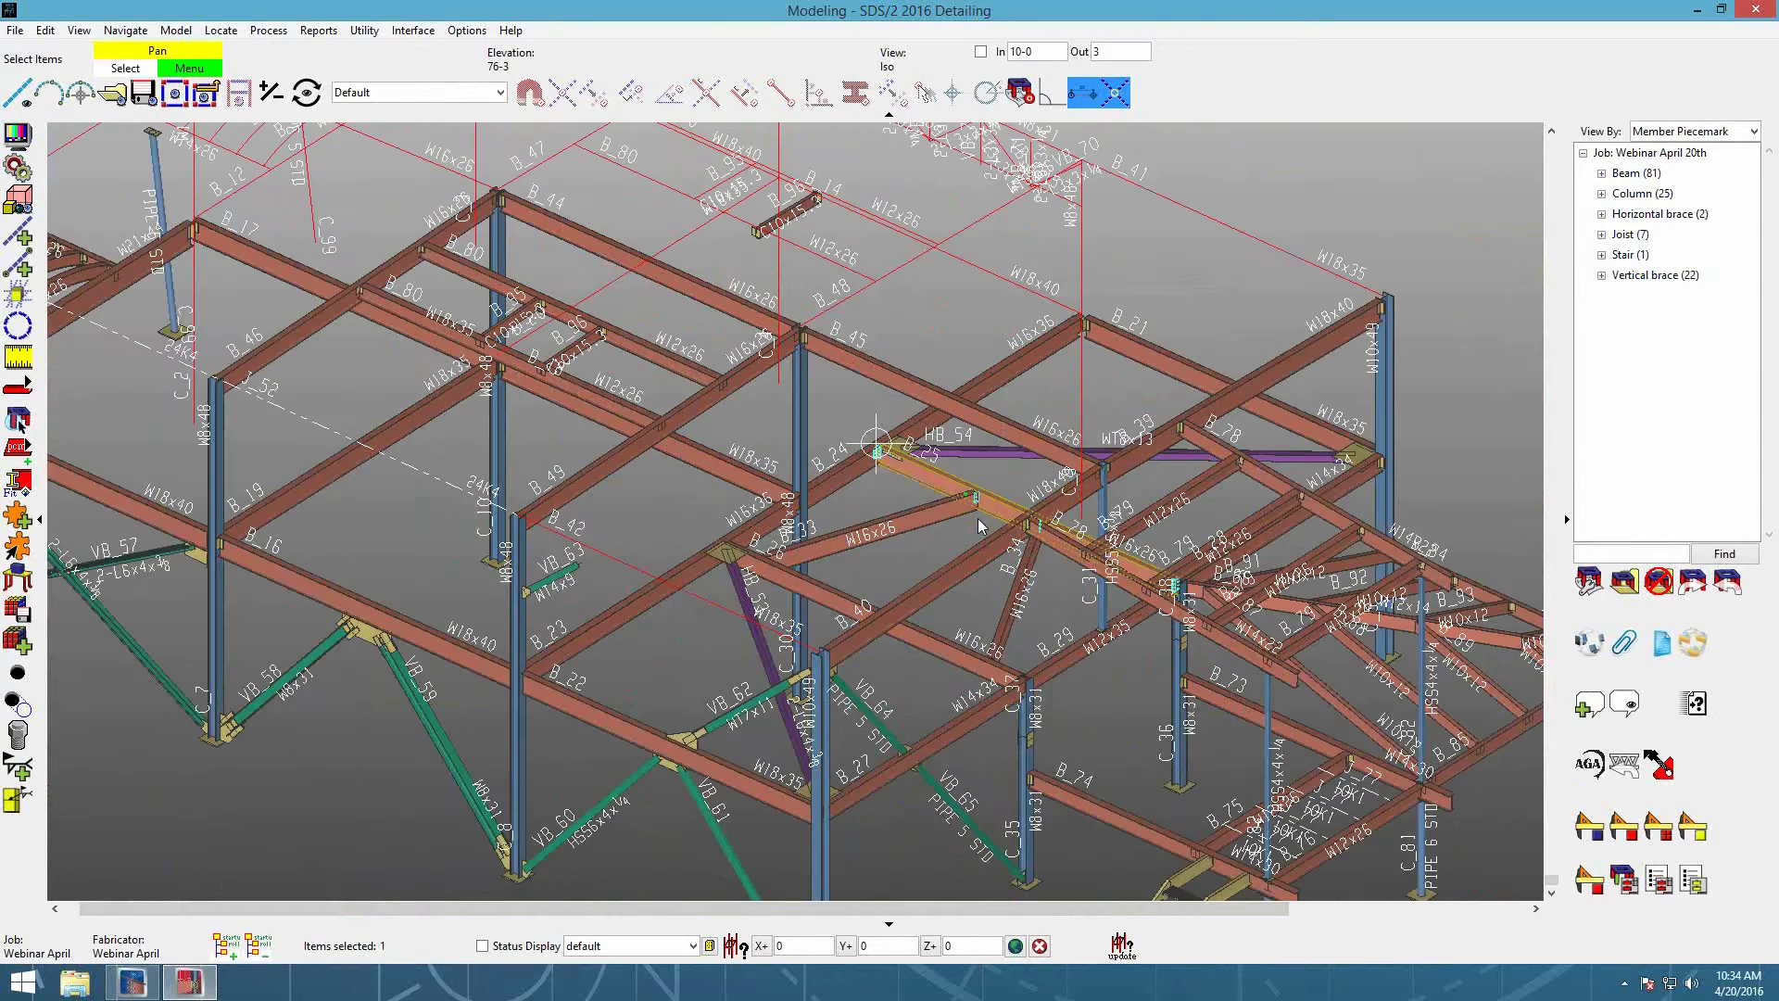
scroll(922, 528, up, 1)
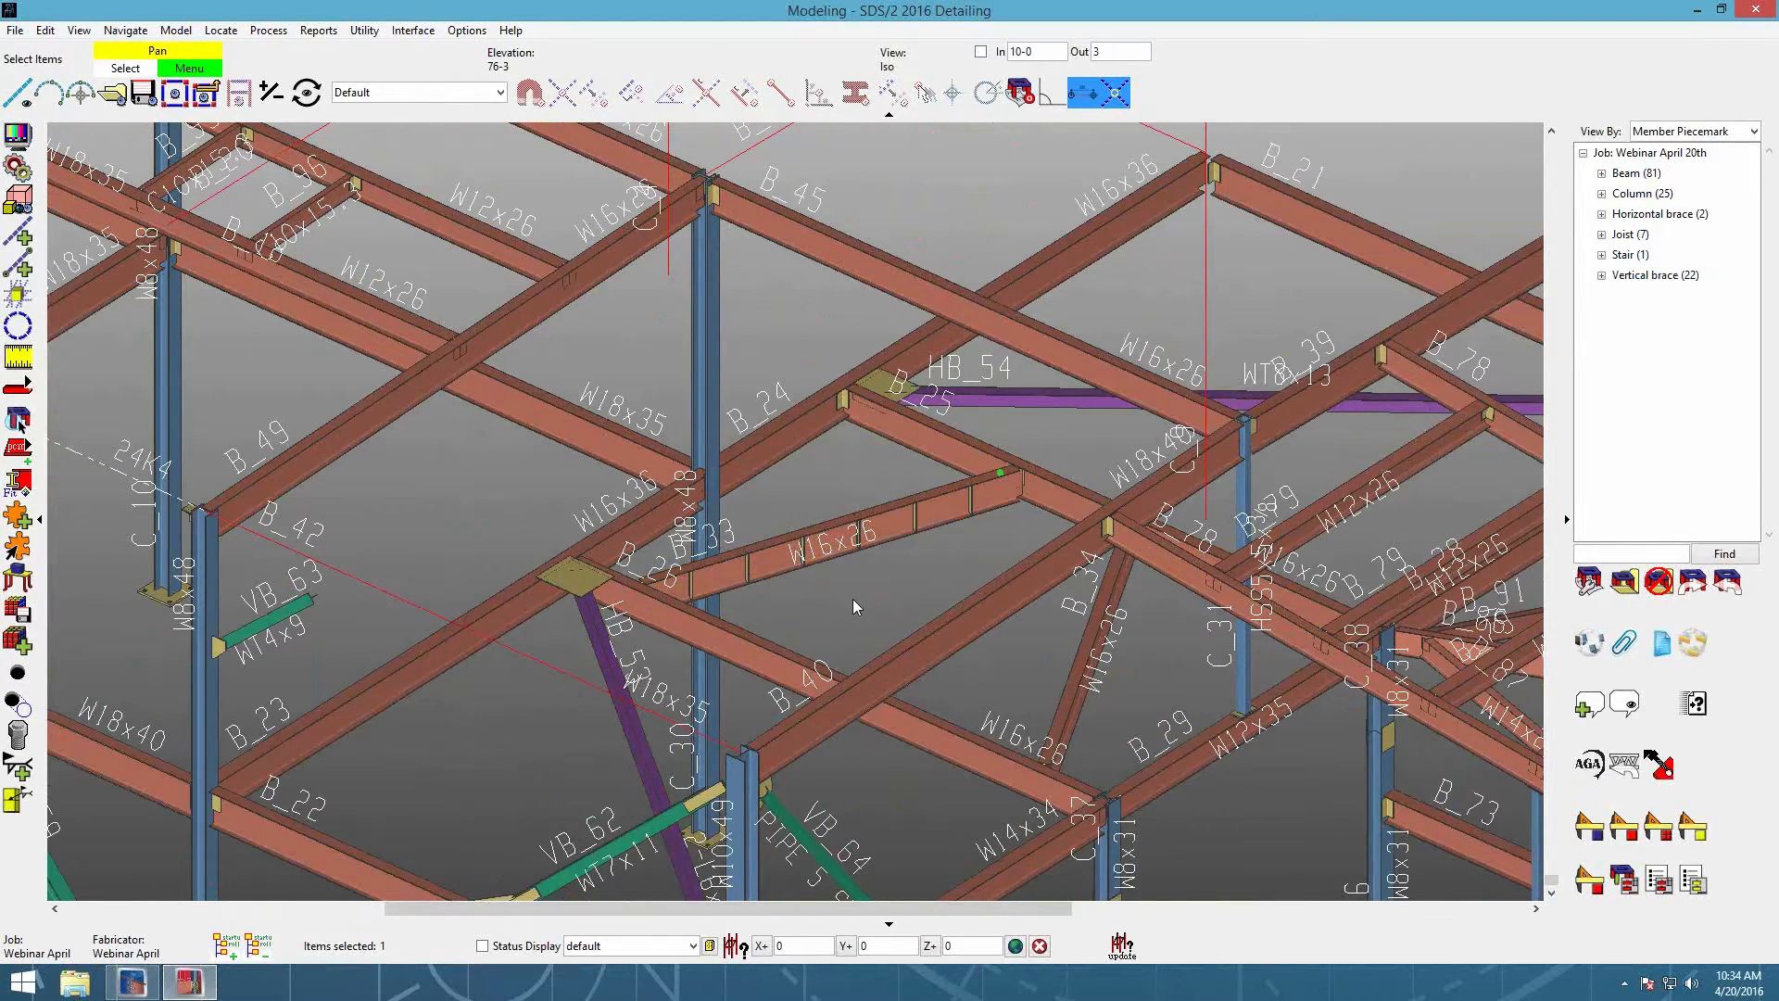
scroll(852, 599, down, 6)
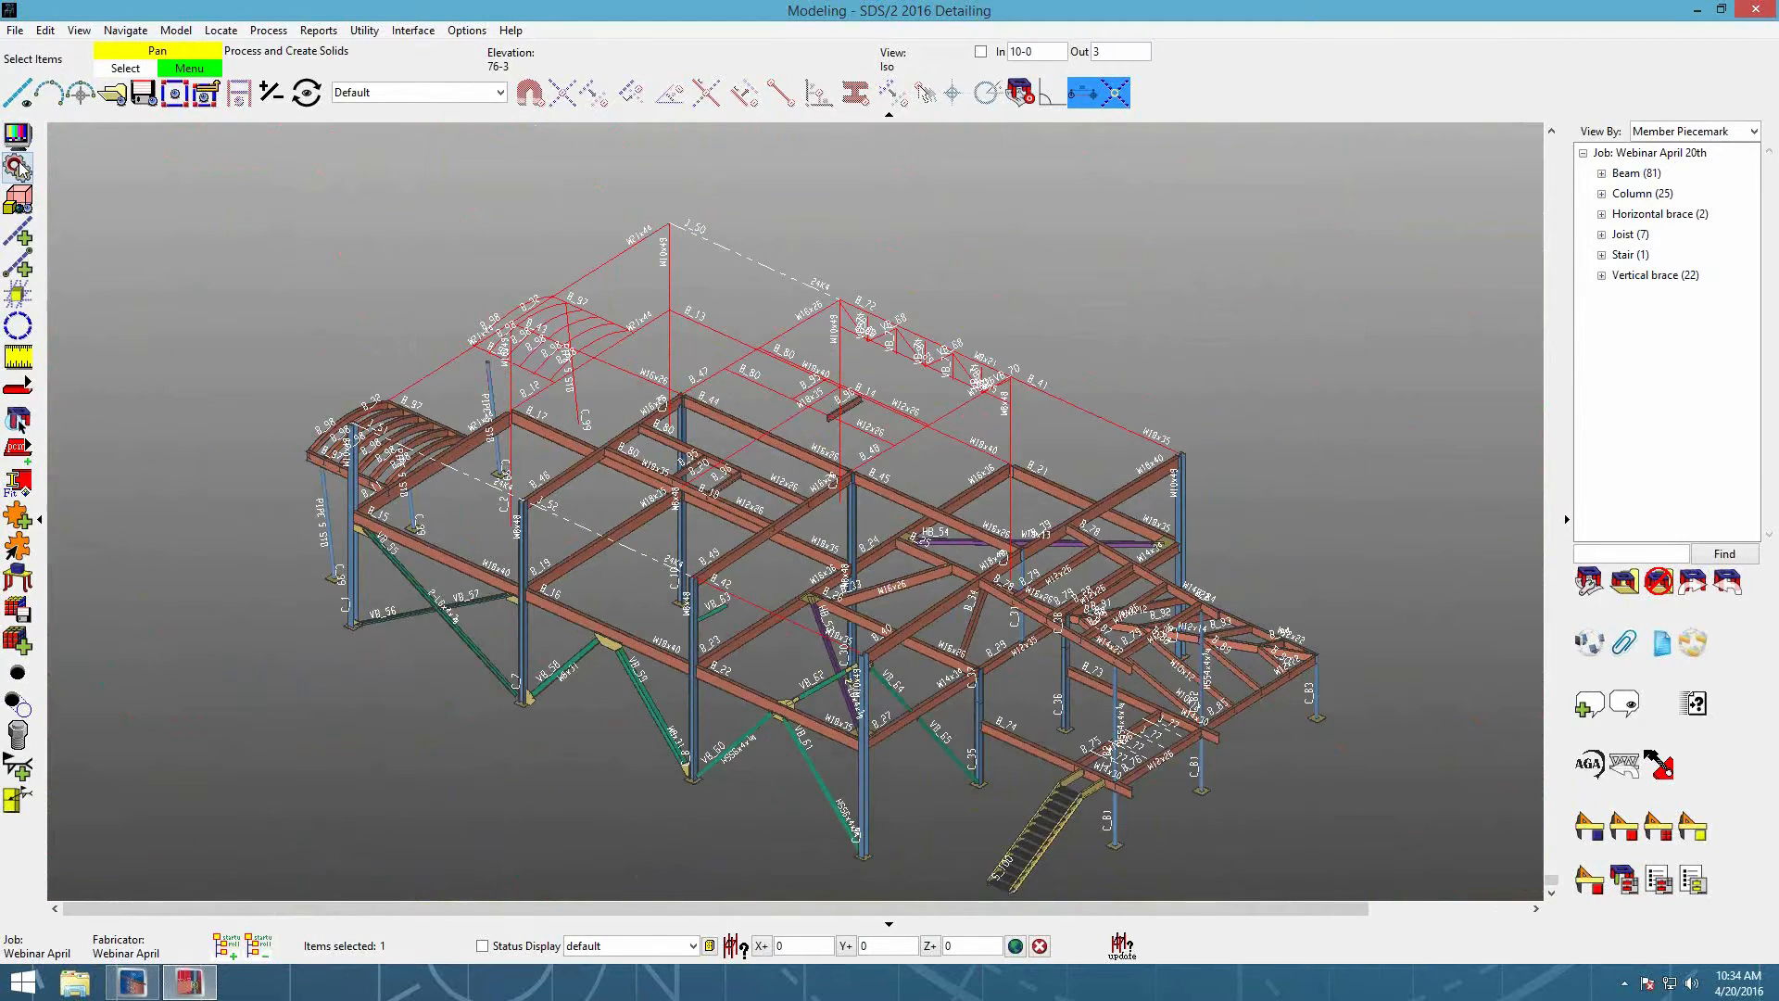
click(18, 167)
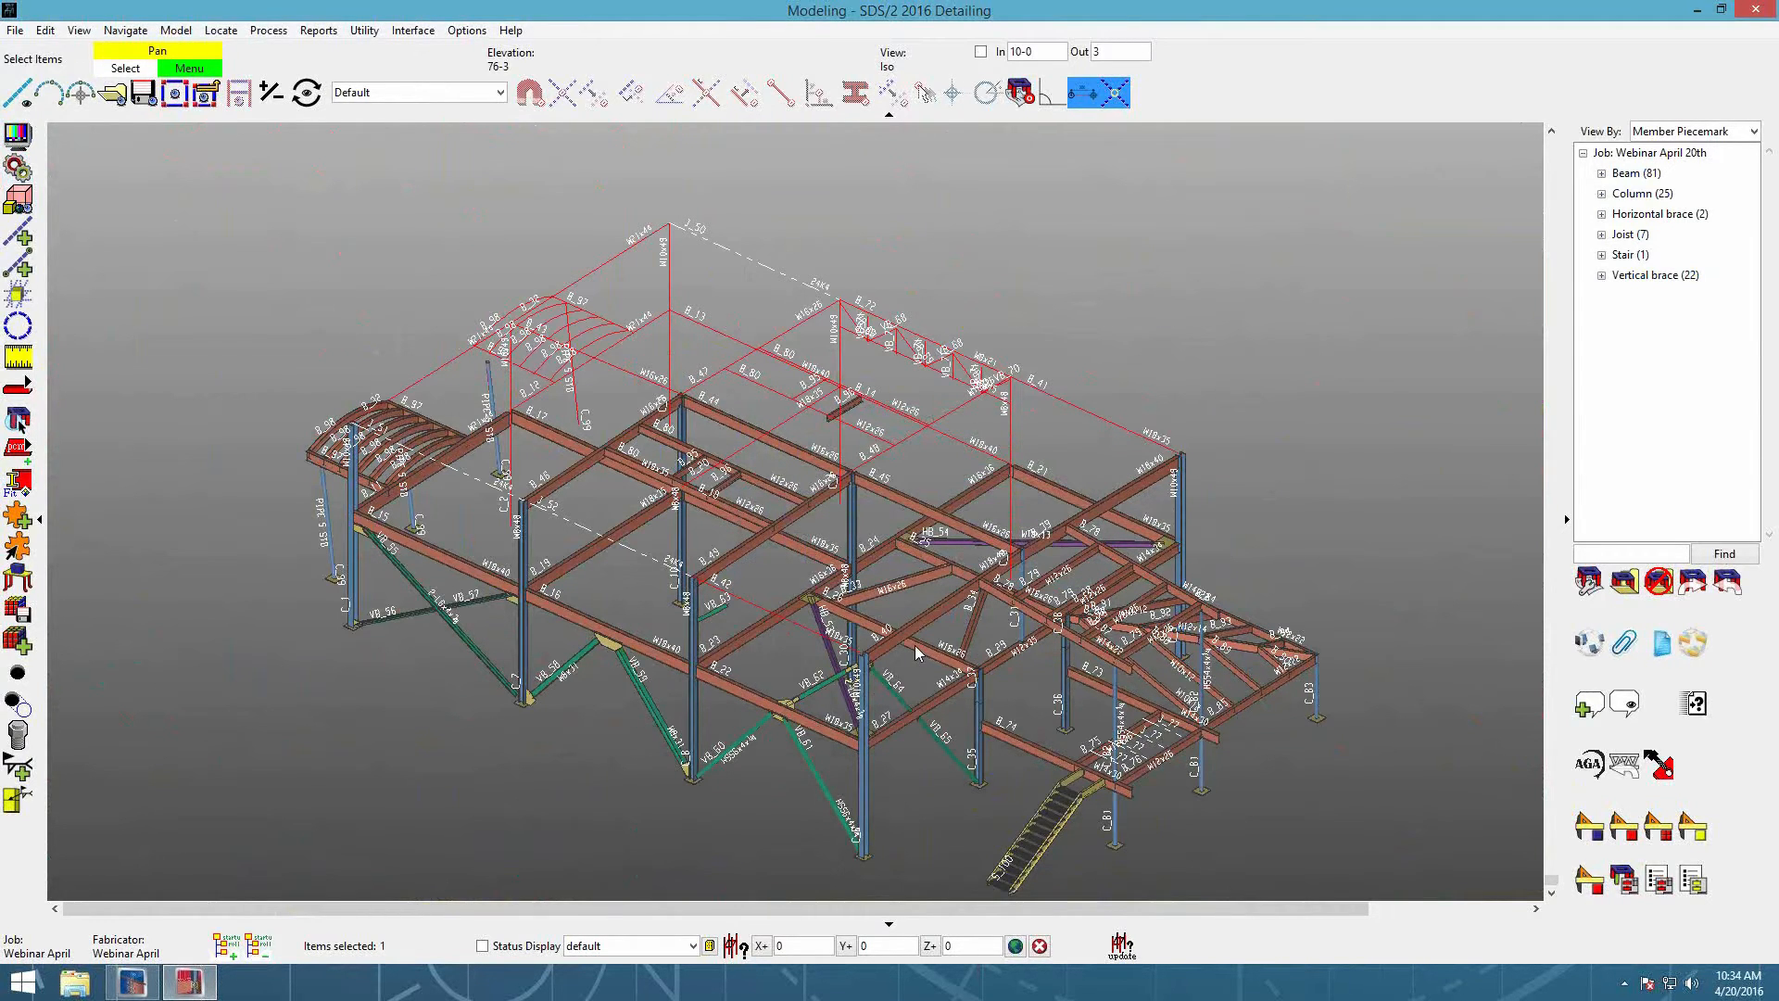
Step: Examine the processed B_33 connection and stiffeners and the B_15 connection at column C_7, and clear the member selection
scroll(915, 653, up, 2)
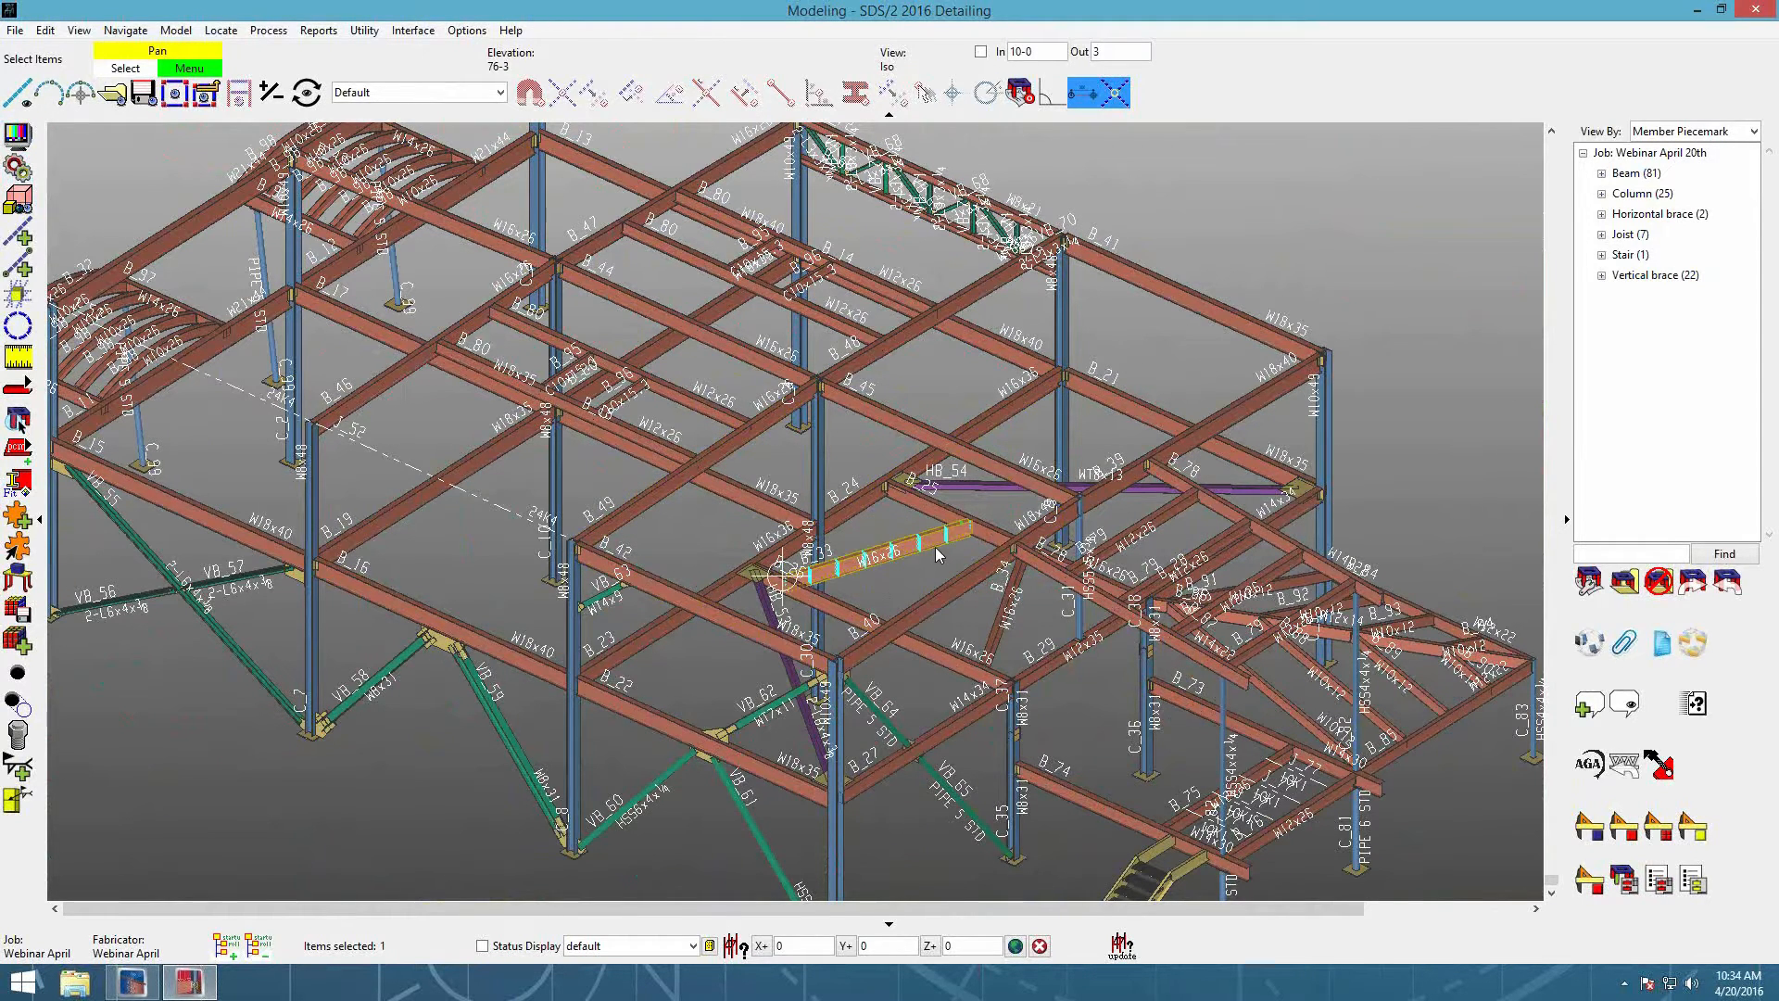
scroll(938, 549, up, 4)
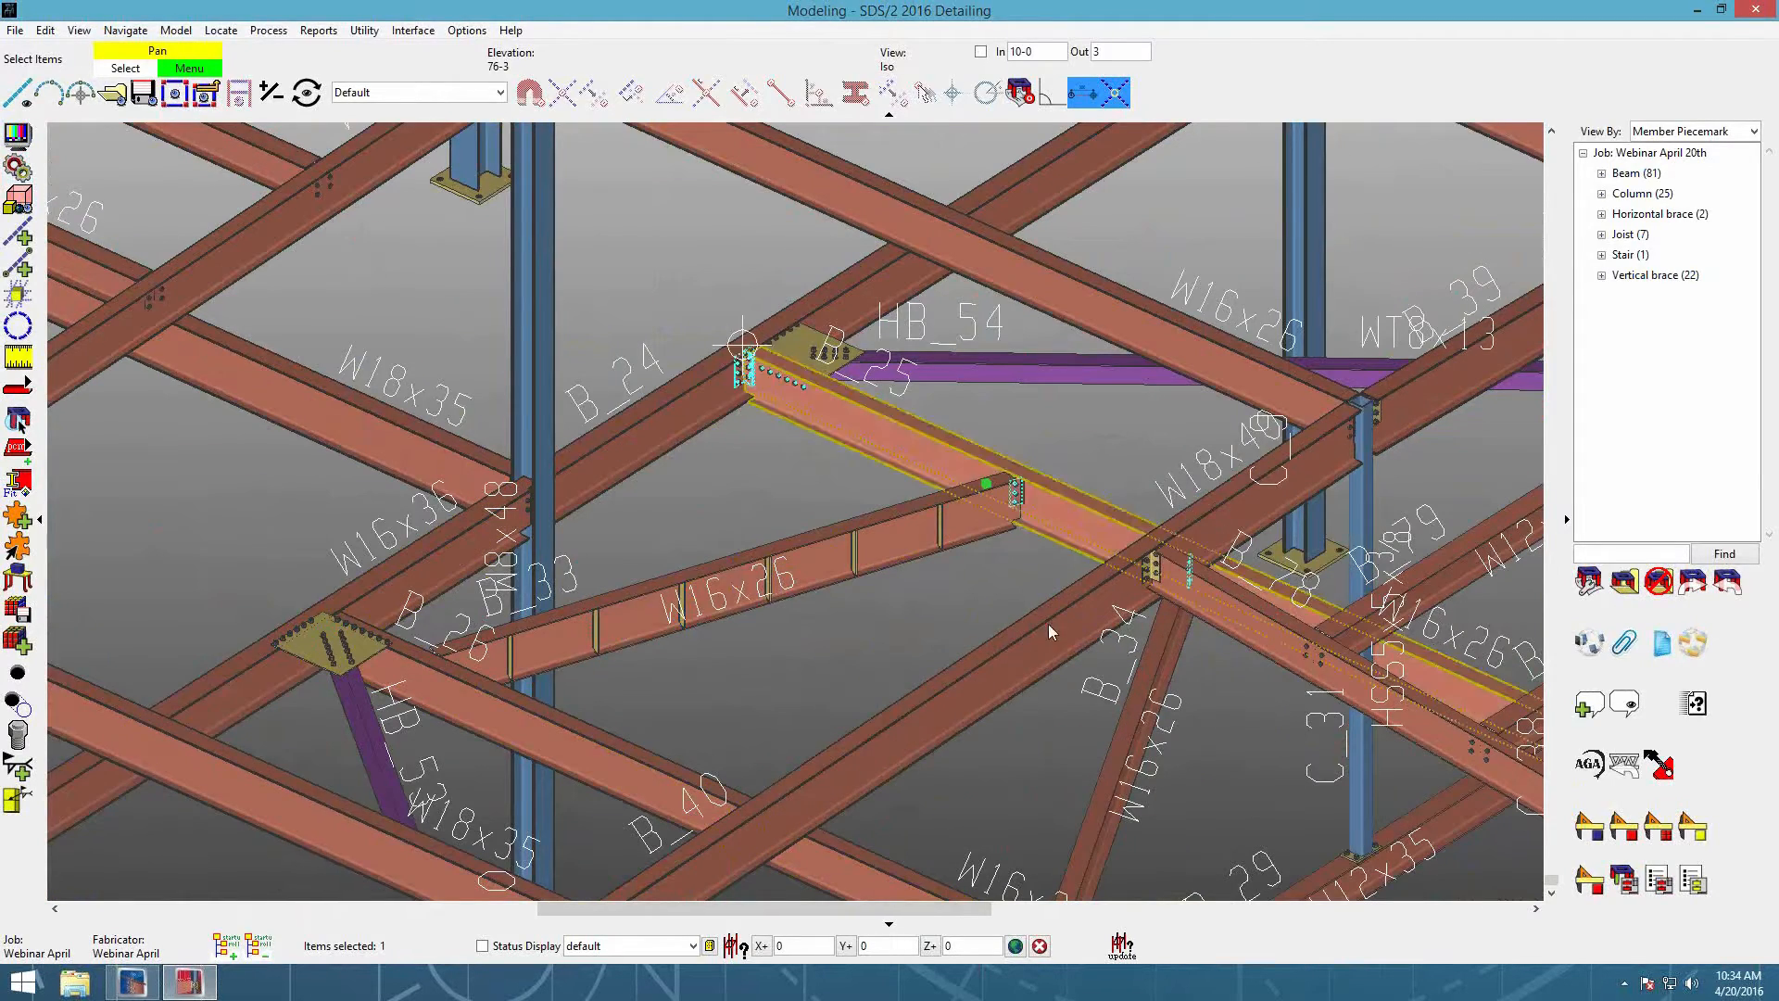
scroll(1003, 667, down, 5)
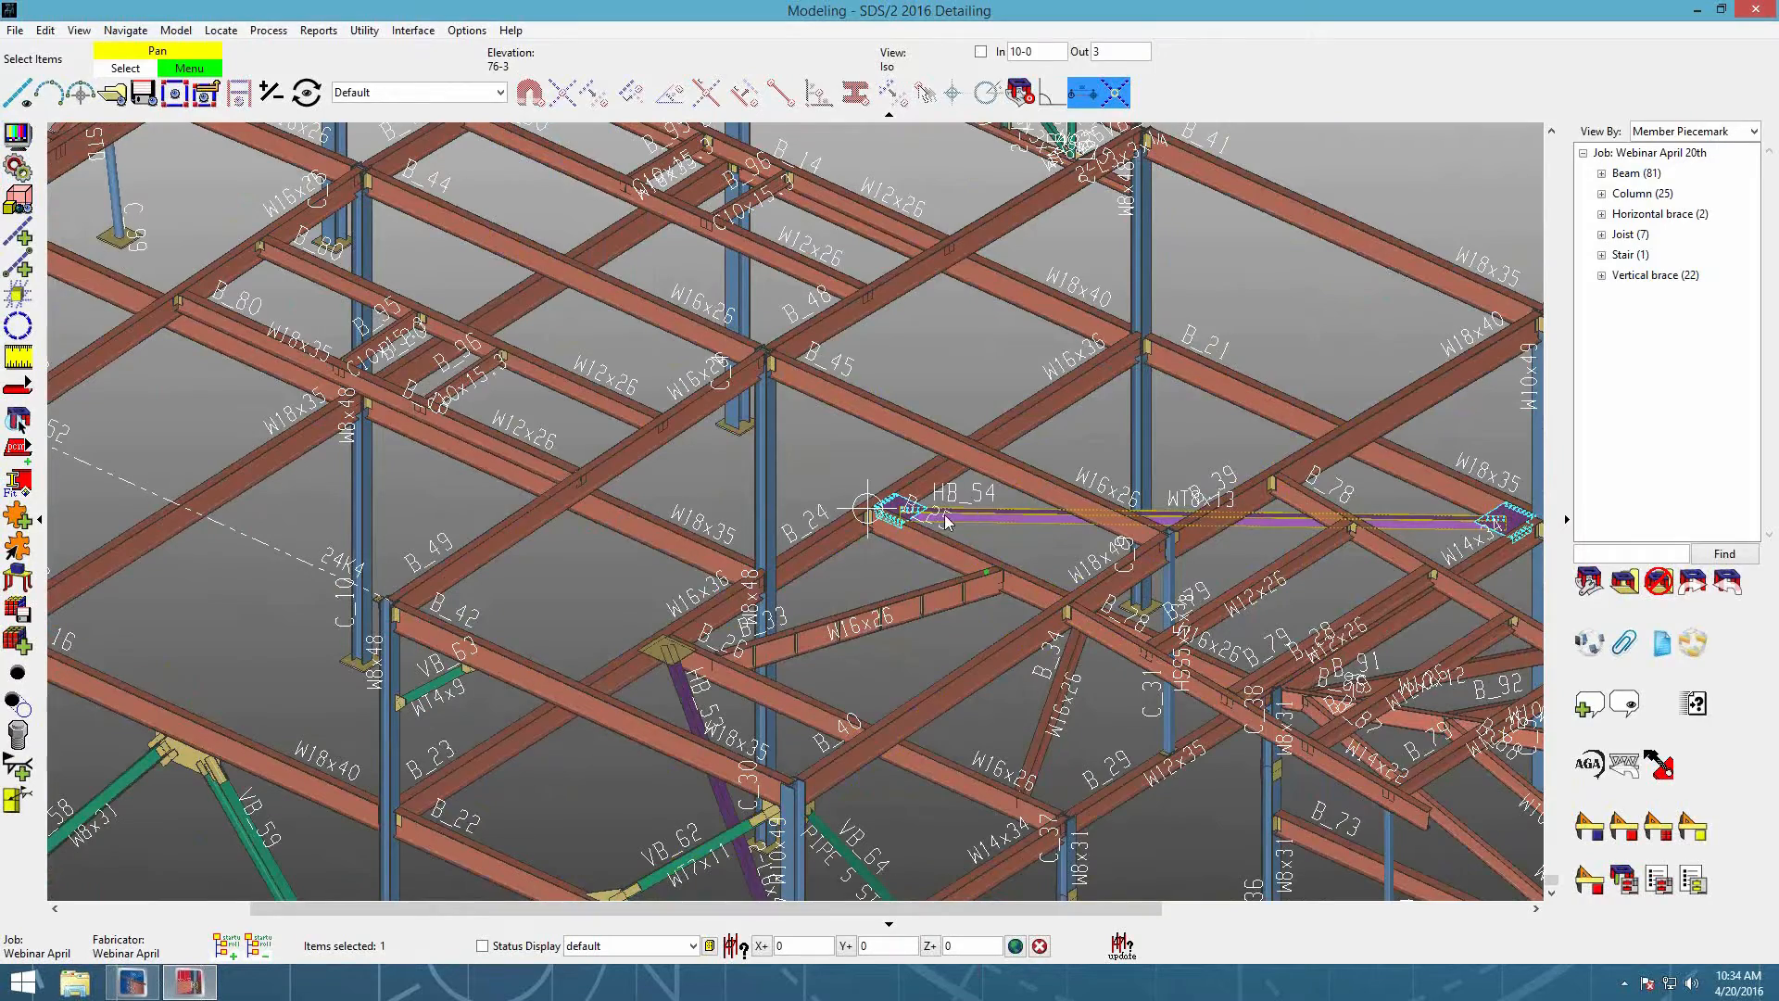
scroll(1001, 515, down, 2)
scroll(599, 605, up, 10)
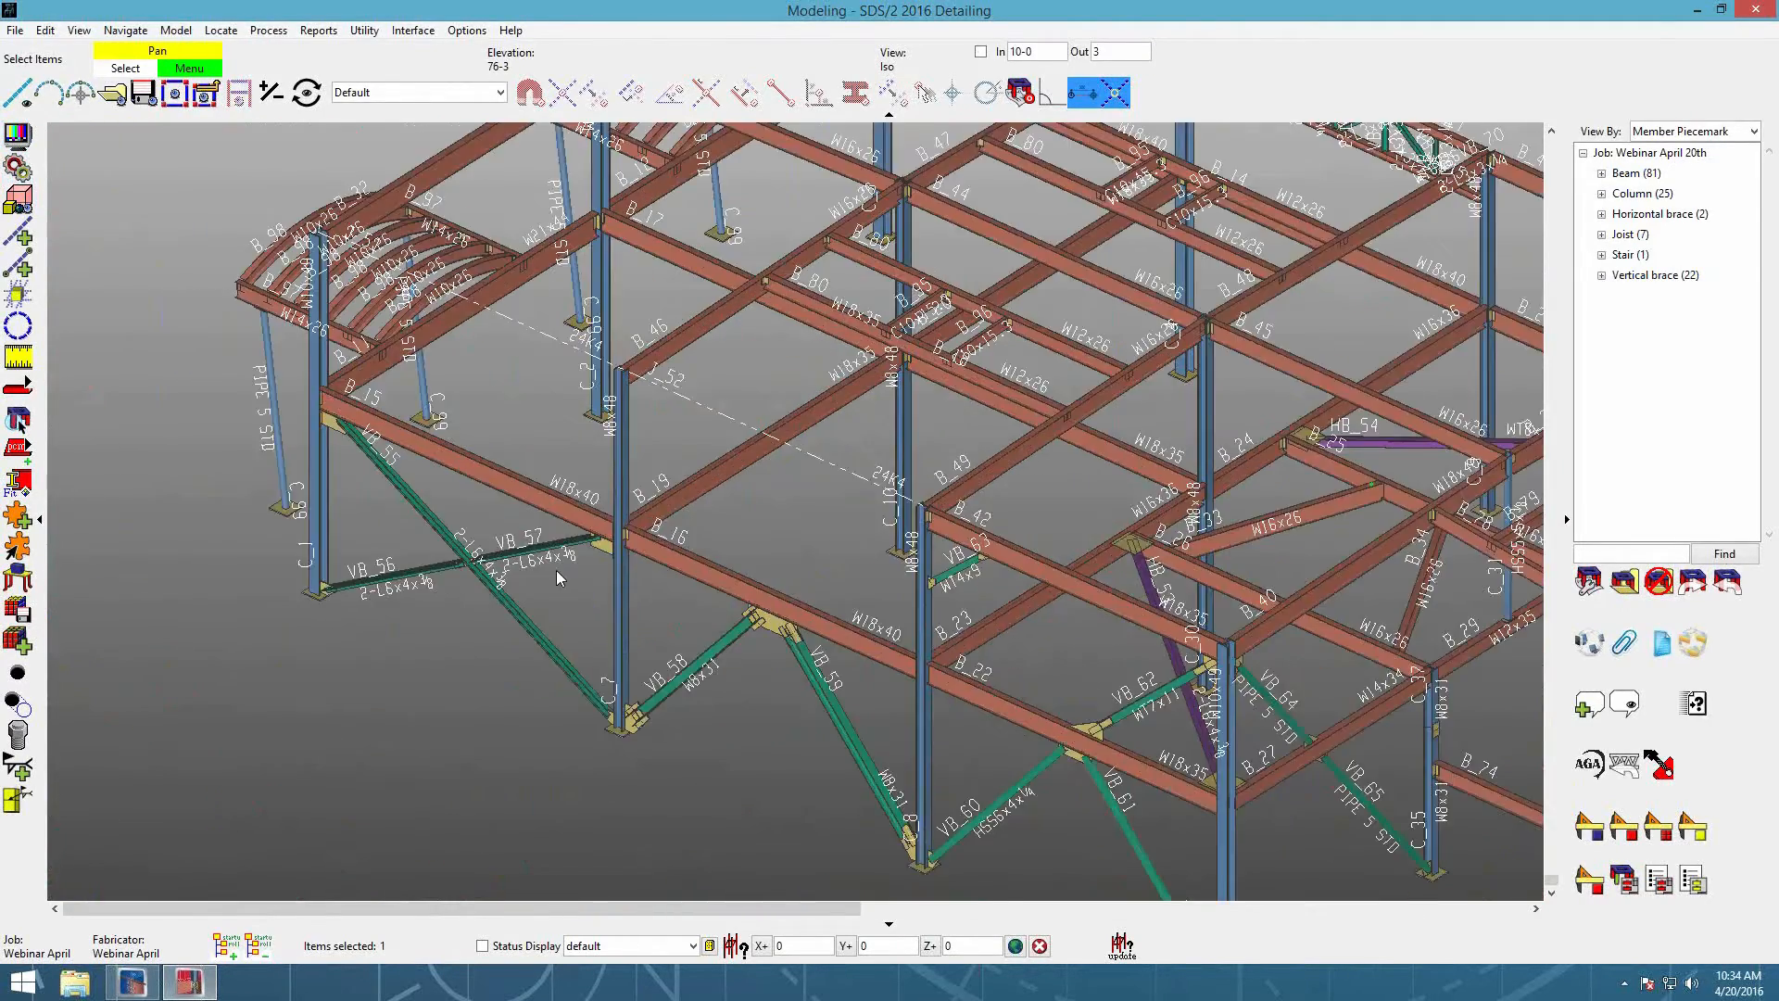
mouse_move(706, 415)
shift+middle_down()
mouse_move(1001, 433)
mouse_move(1014, 397)
shift+middle_up()
scroll(1001, 436, down, 3)
scroll(898, 513, up, 2)
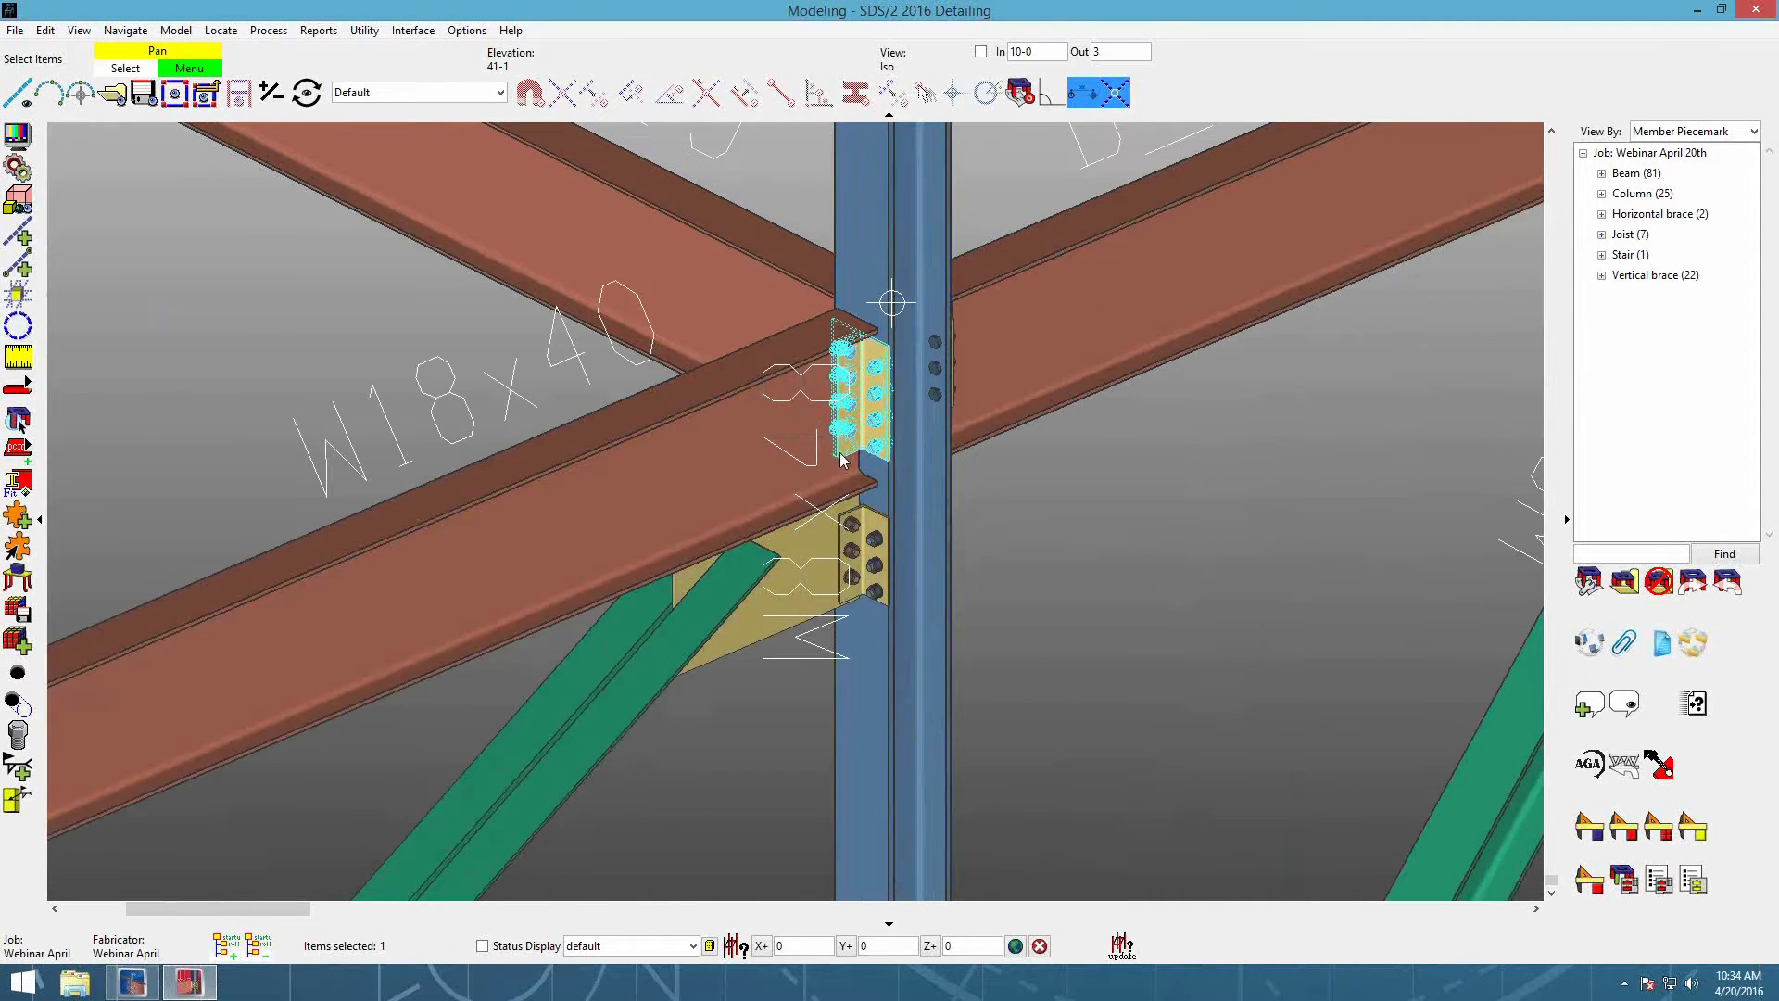
click(828, 451)
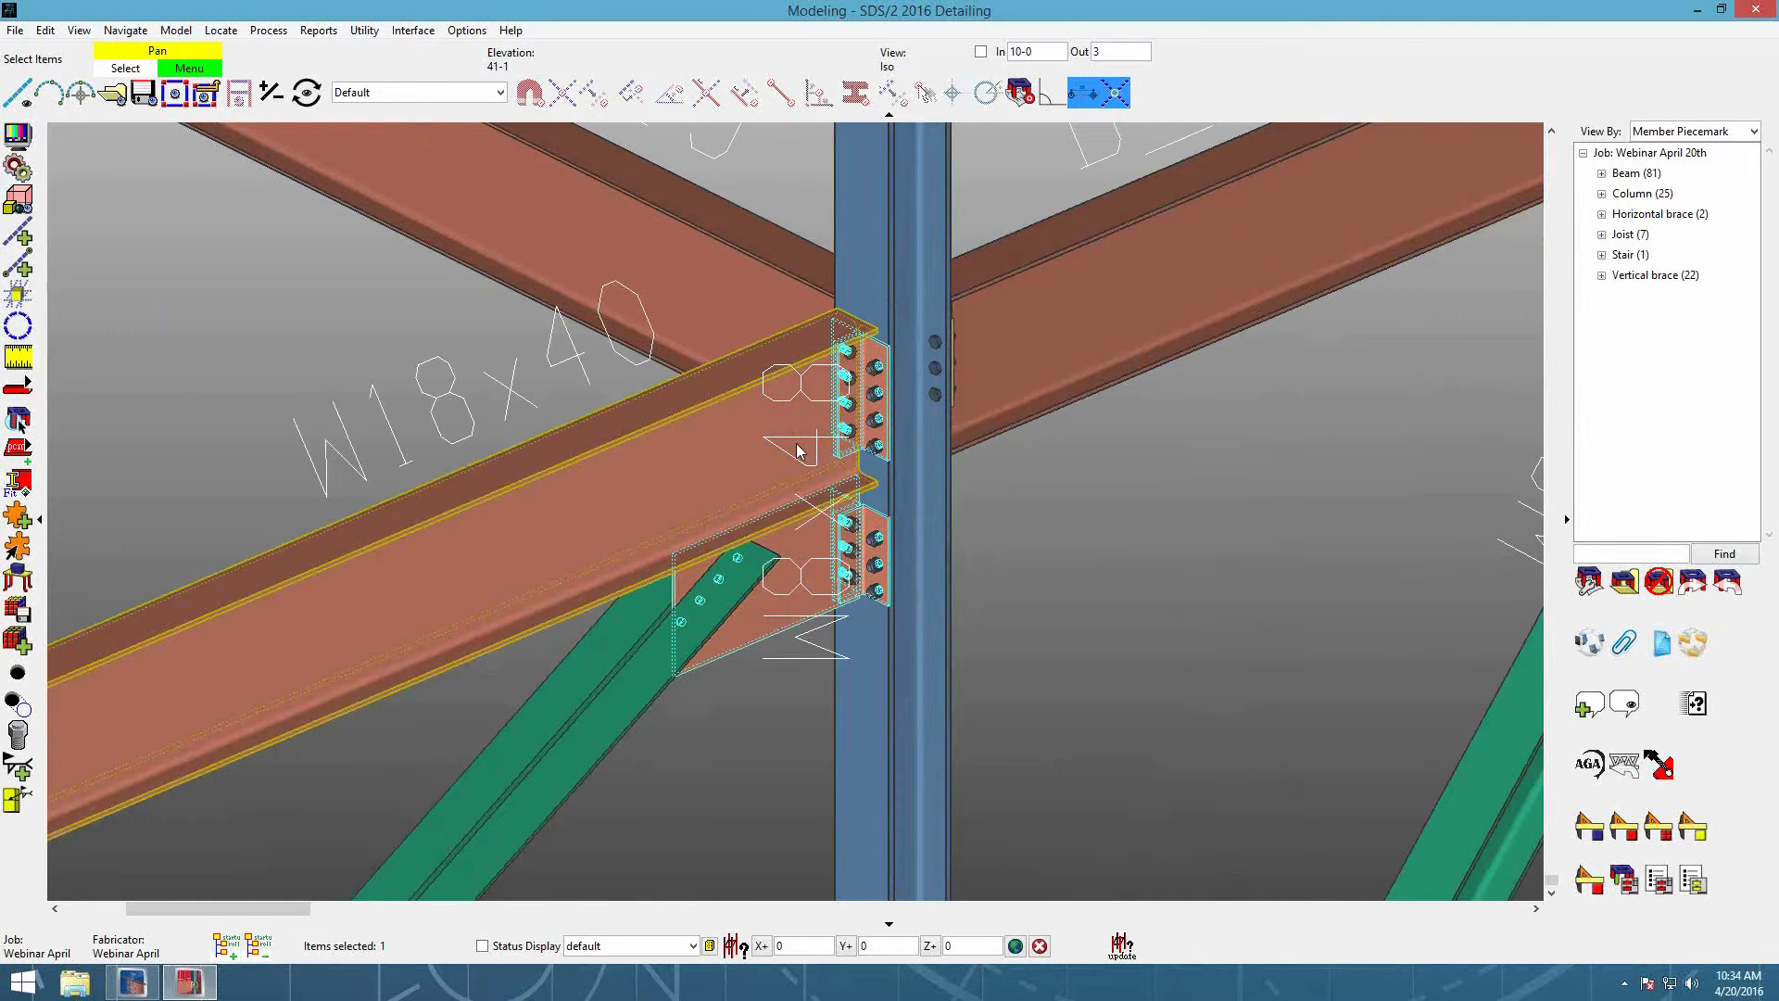
click(492, 448)
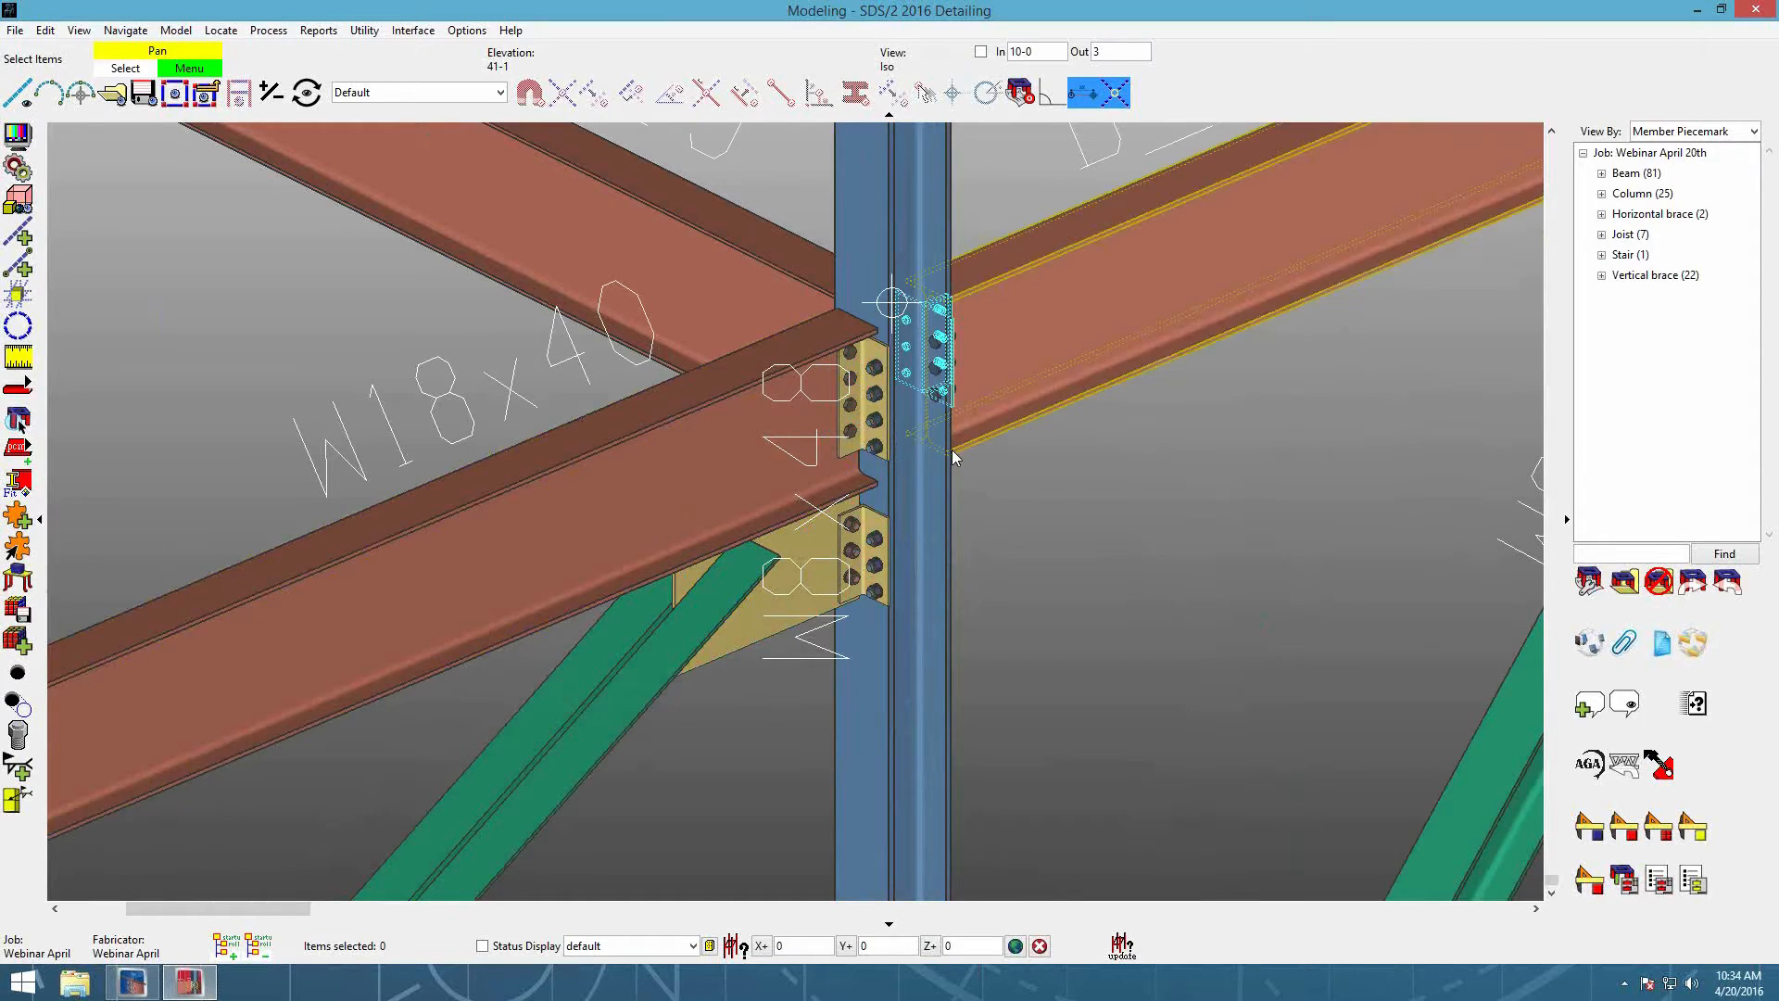
Step: Open beam B_15 for editing and set its right end input connection type to Shear
scroll(952, 449, down, 2)
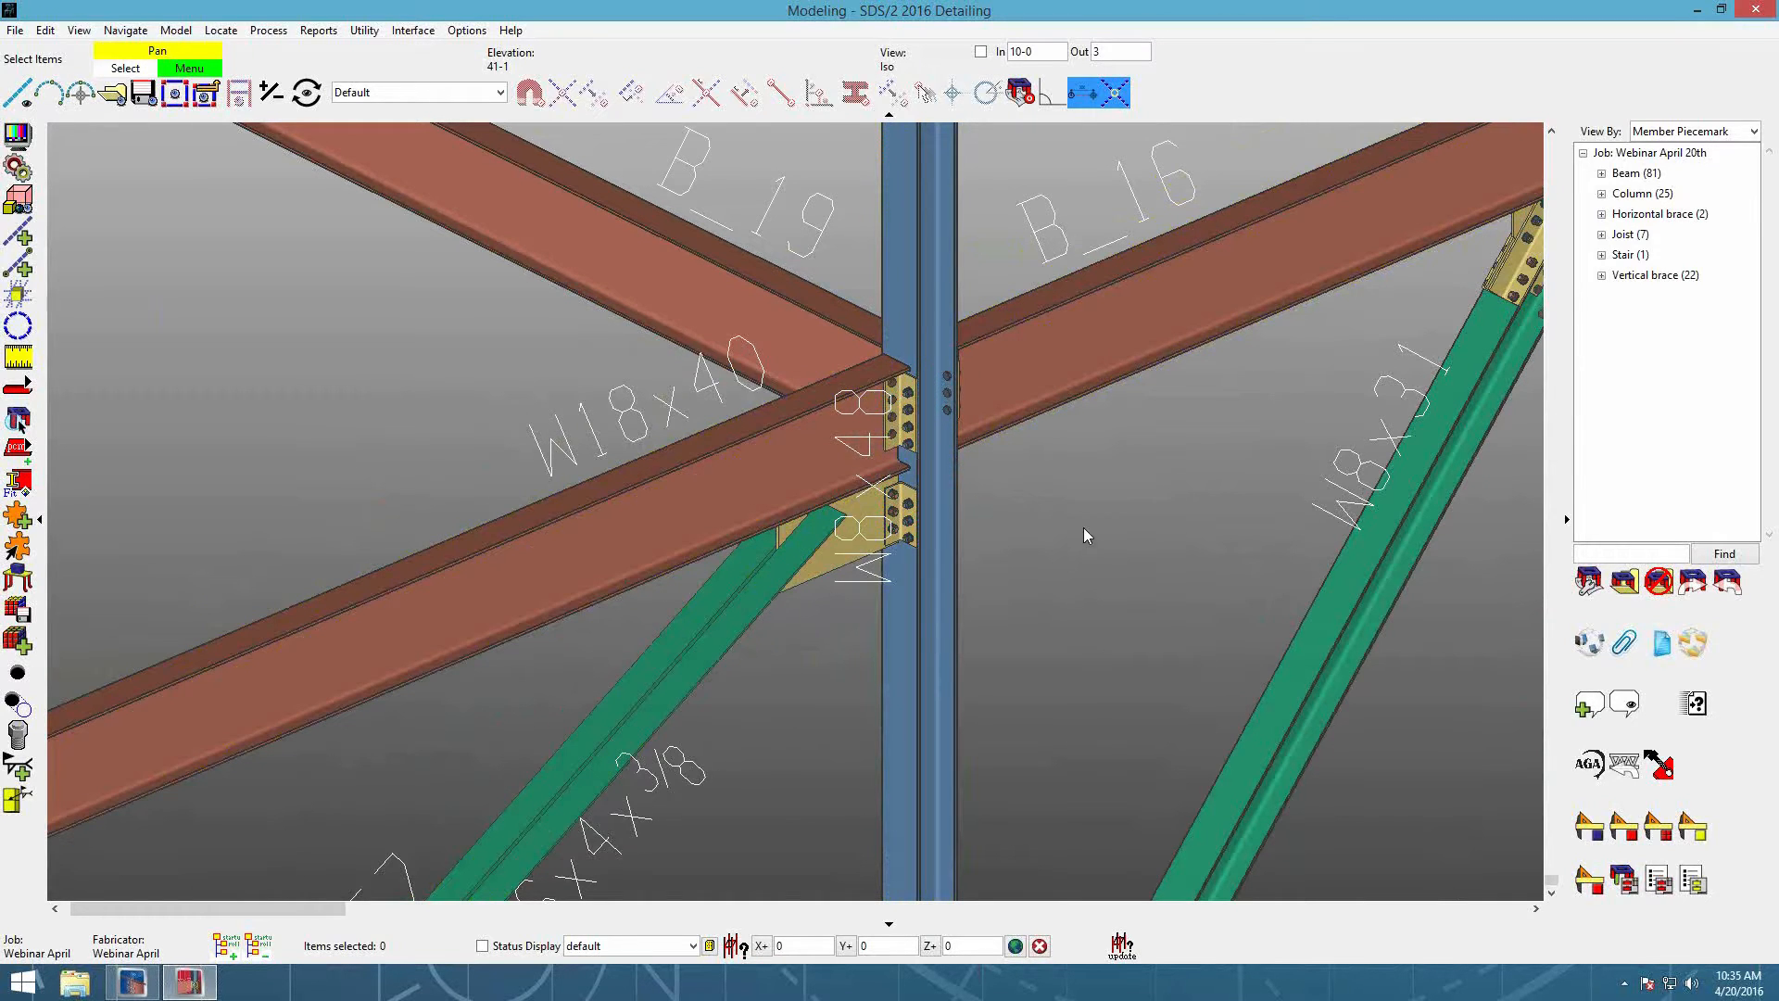
scroll(1023, 608, up, 3)
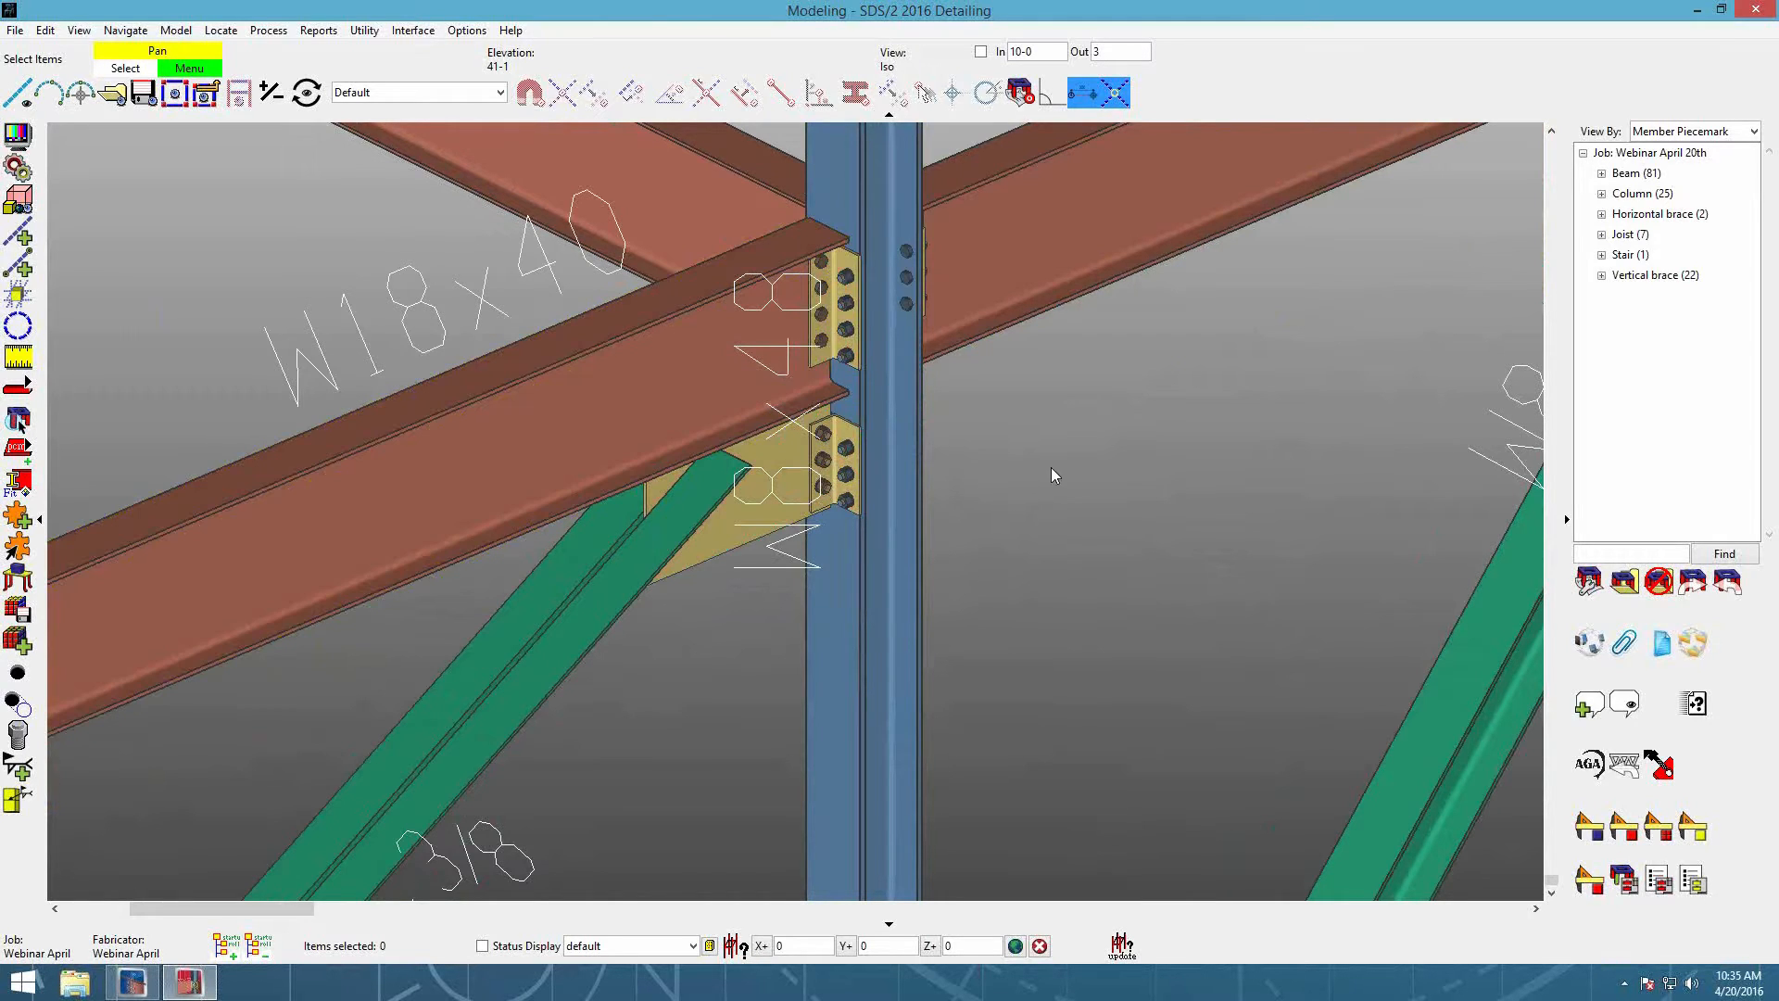
click(660, 341)
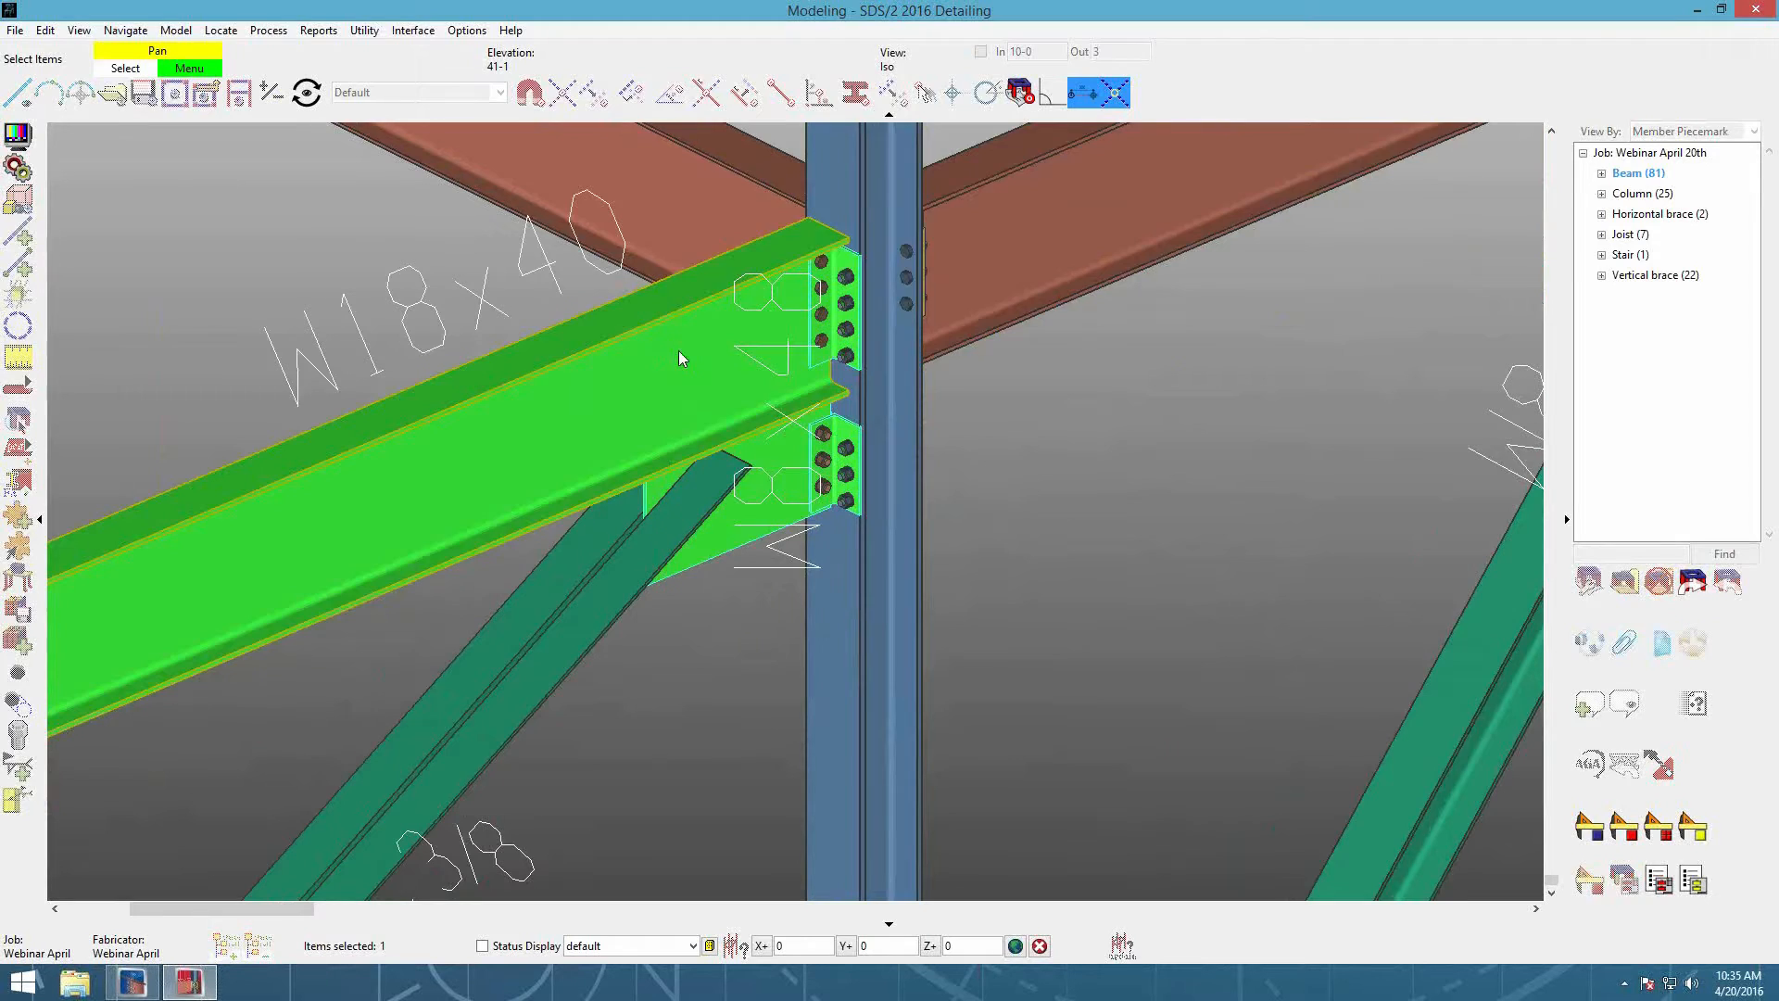
double_click(679, 358)
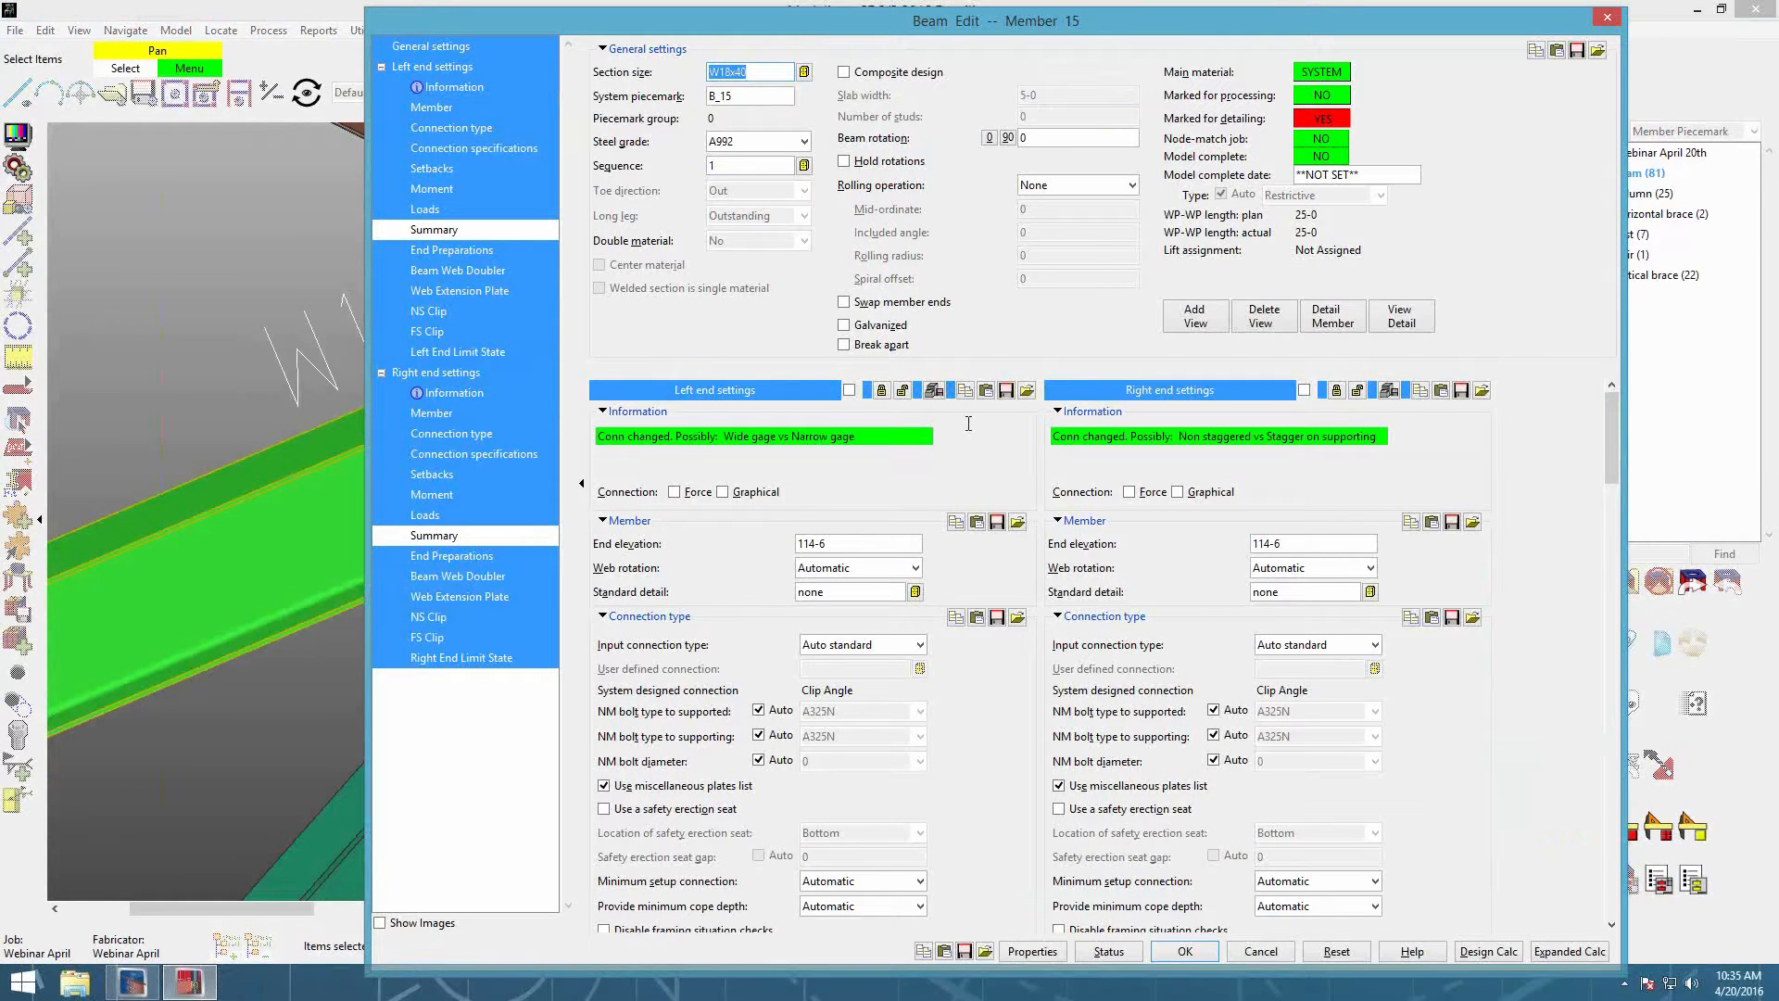
click(1376, 644)
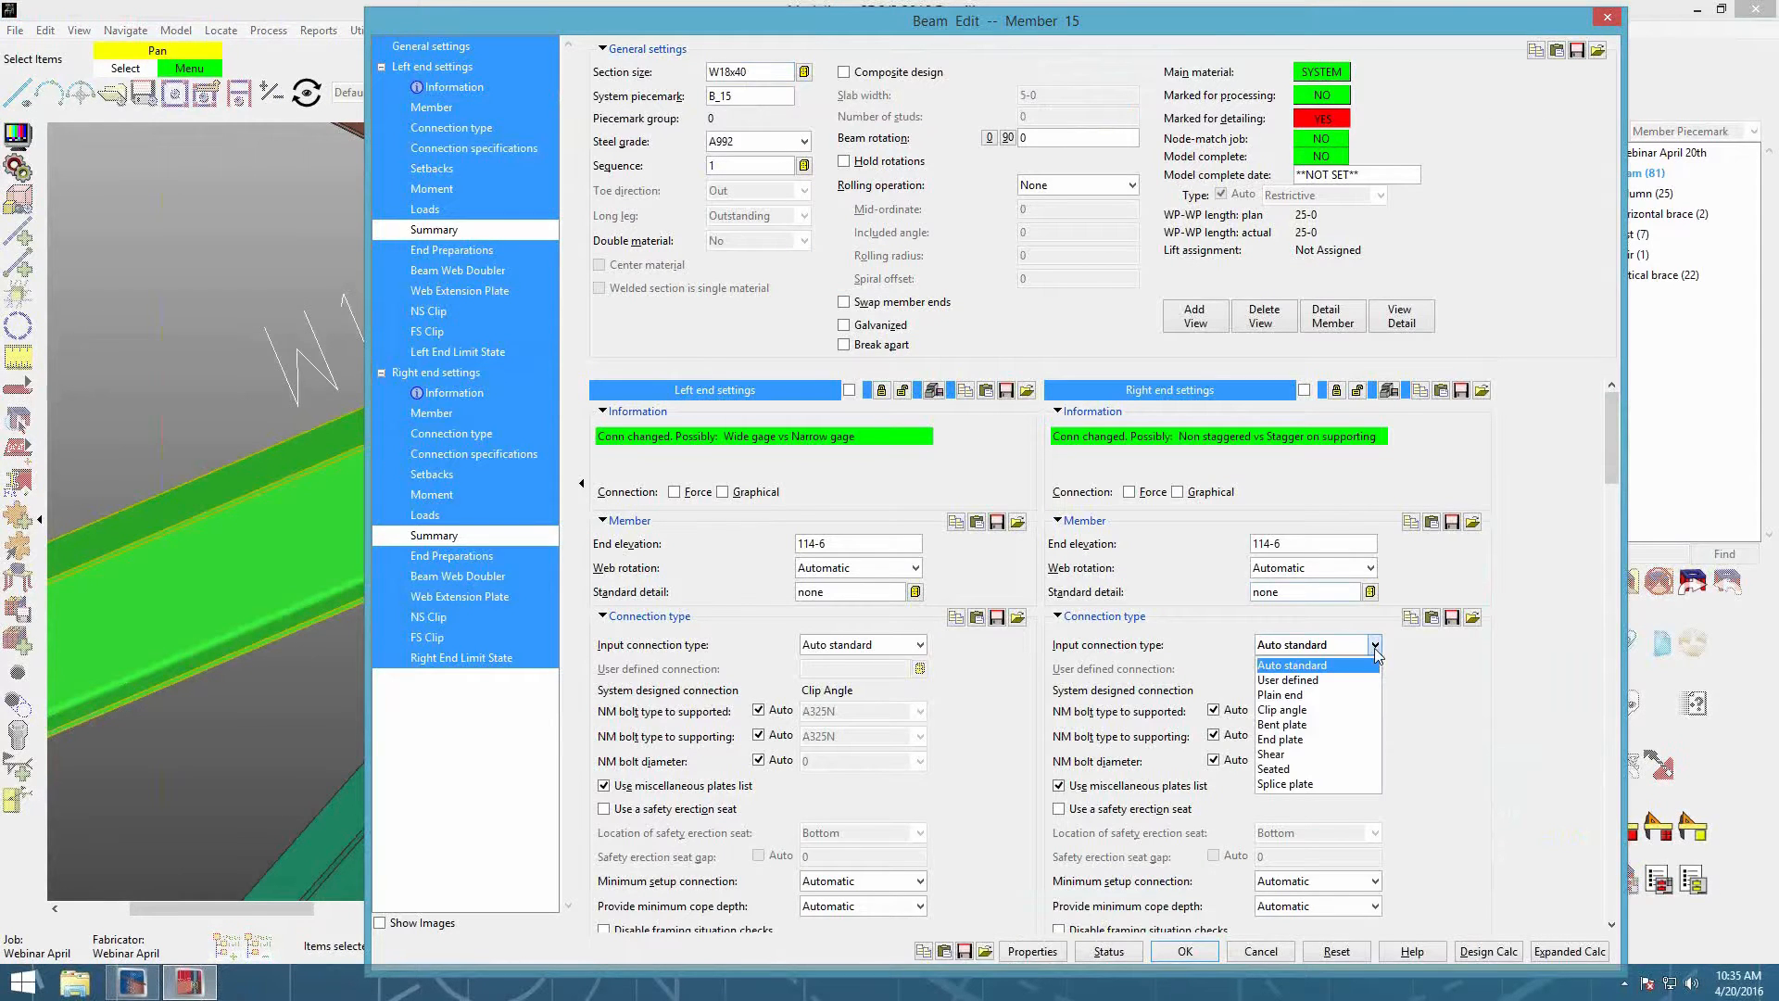
click(1321, 755)
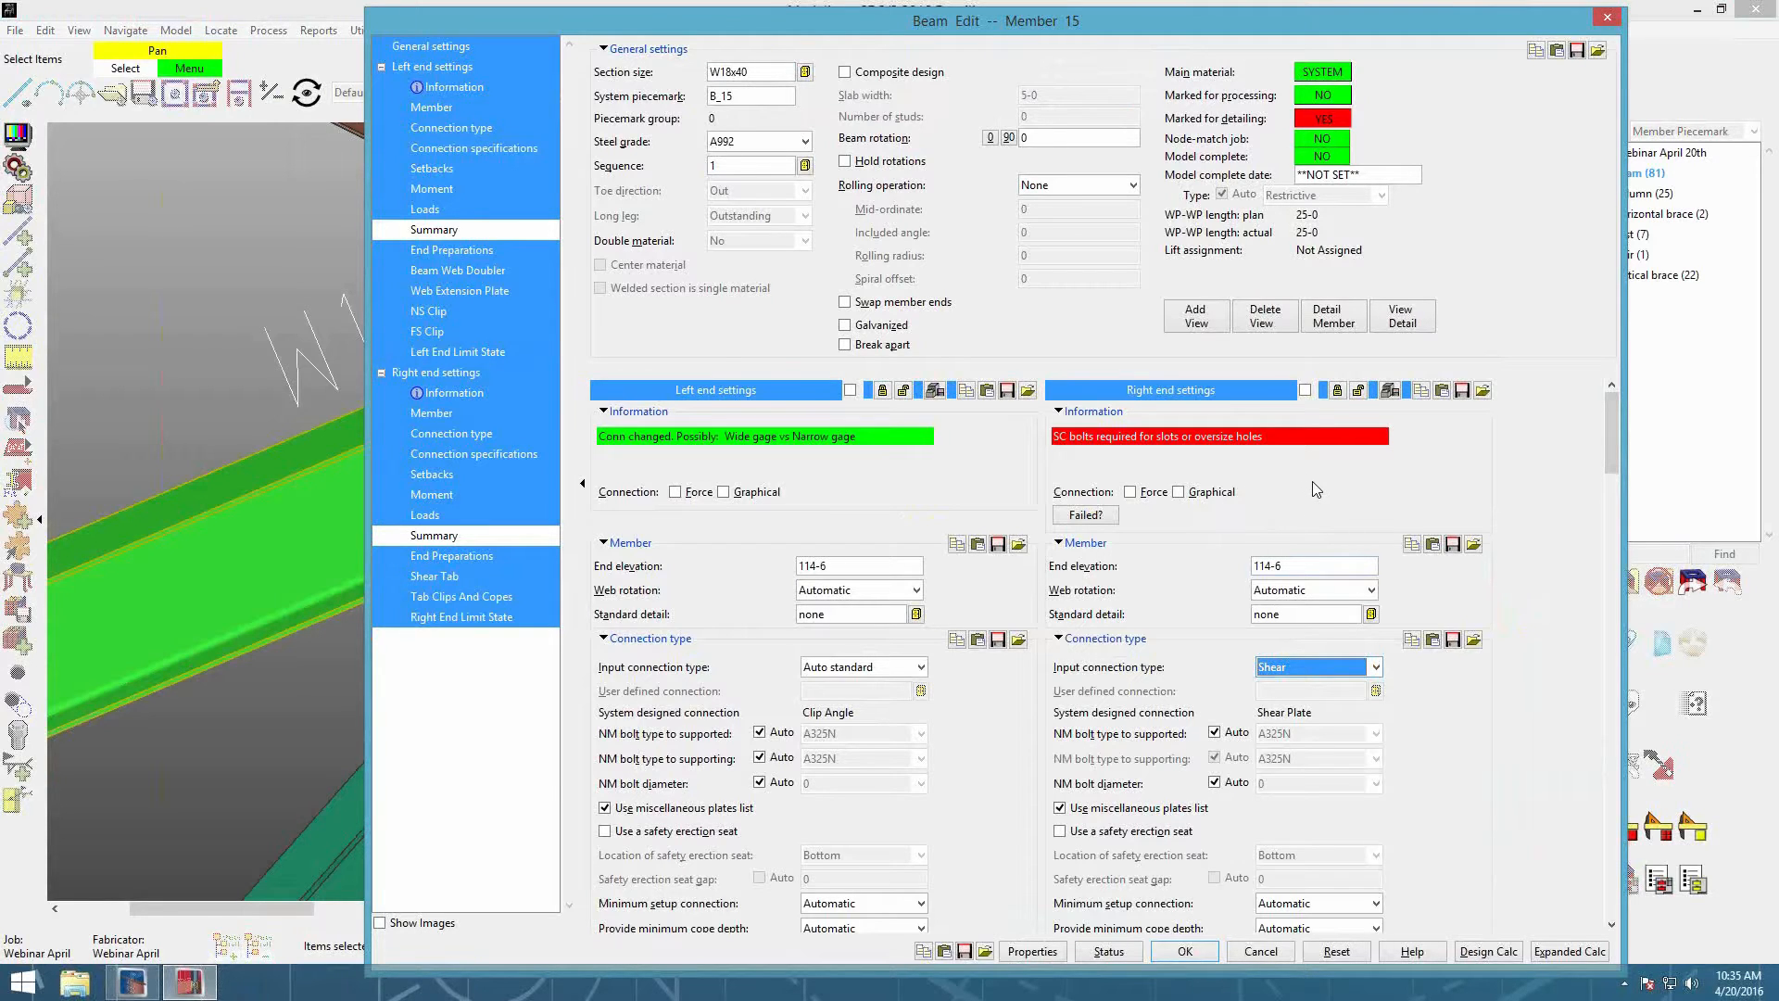
Step: Override the automatic right end NM bolt type to supported with A490SC and apply the changes to beam B_15
click(1233, 734)
click(1377, 734)
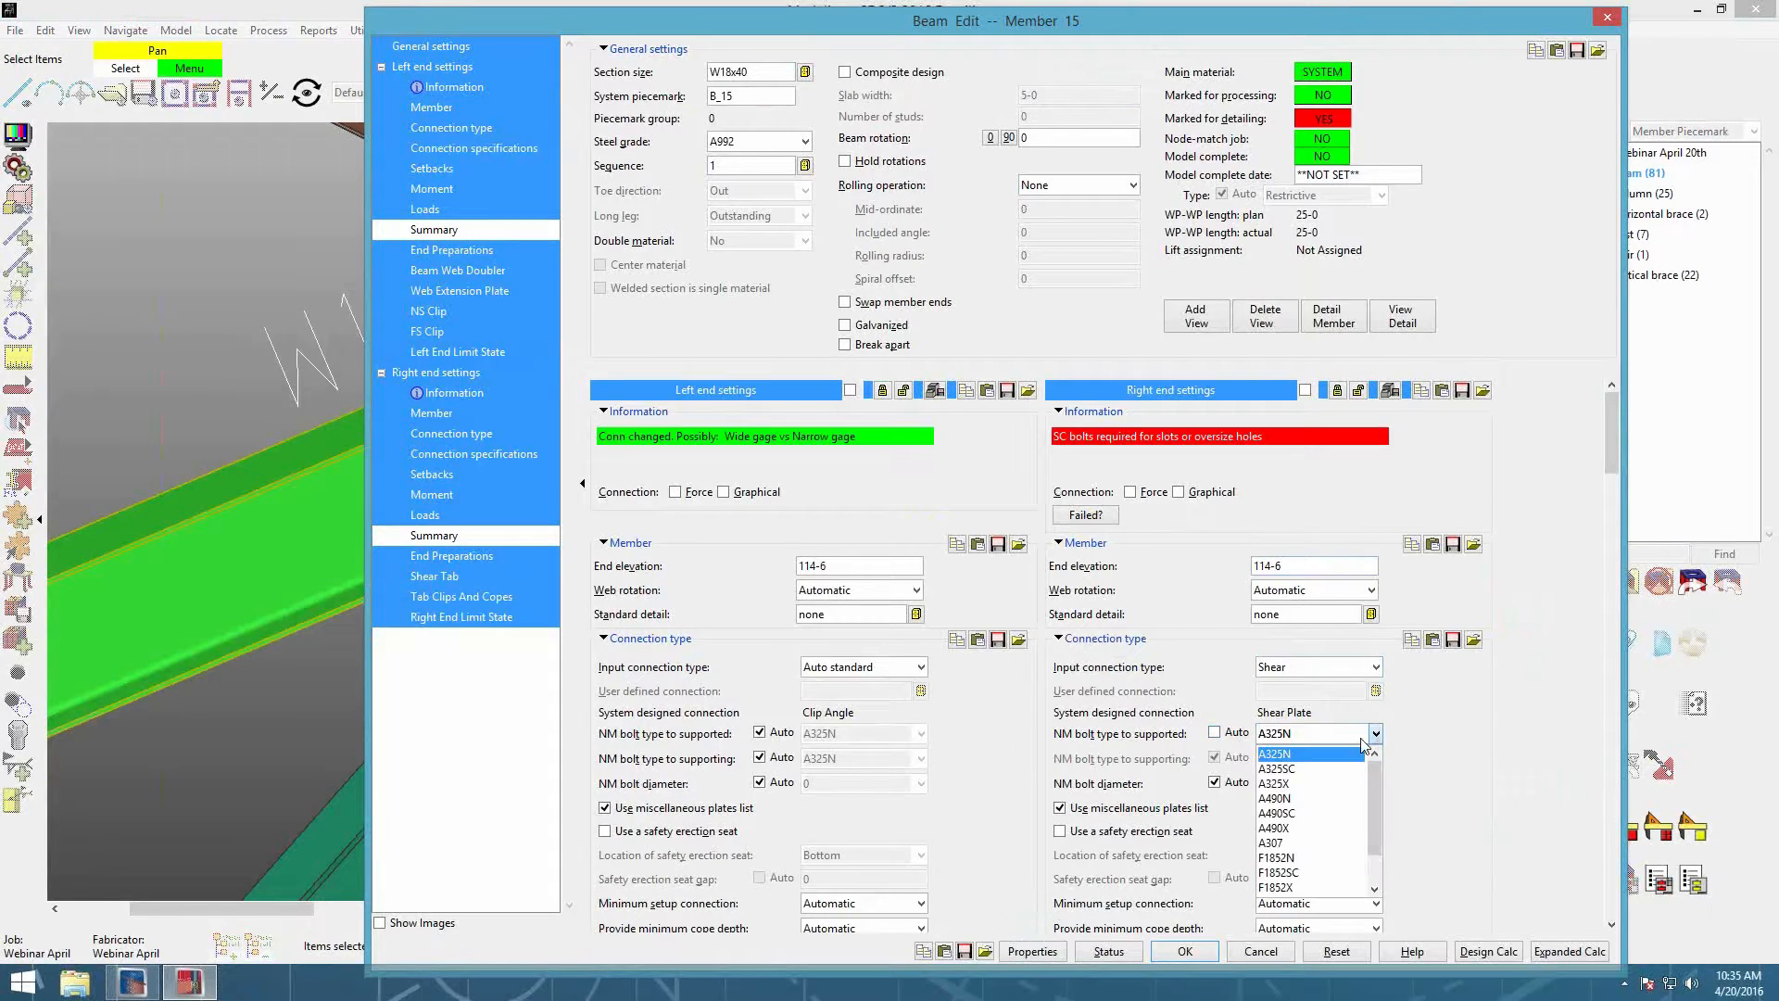
click(1297, 812)
click(1186, 952)
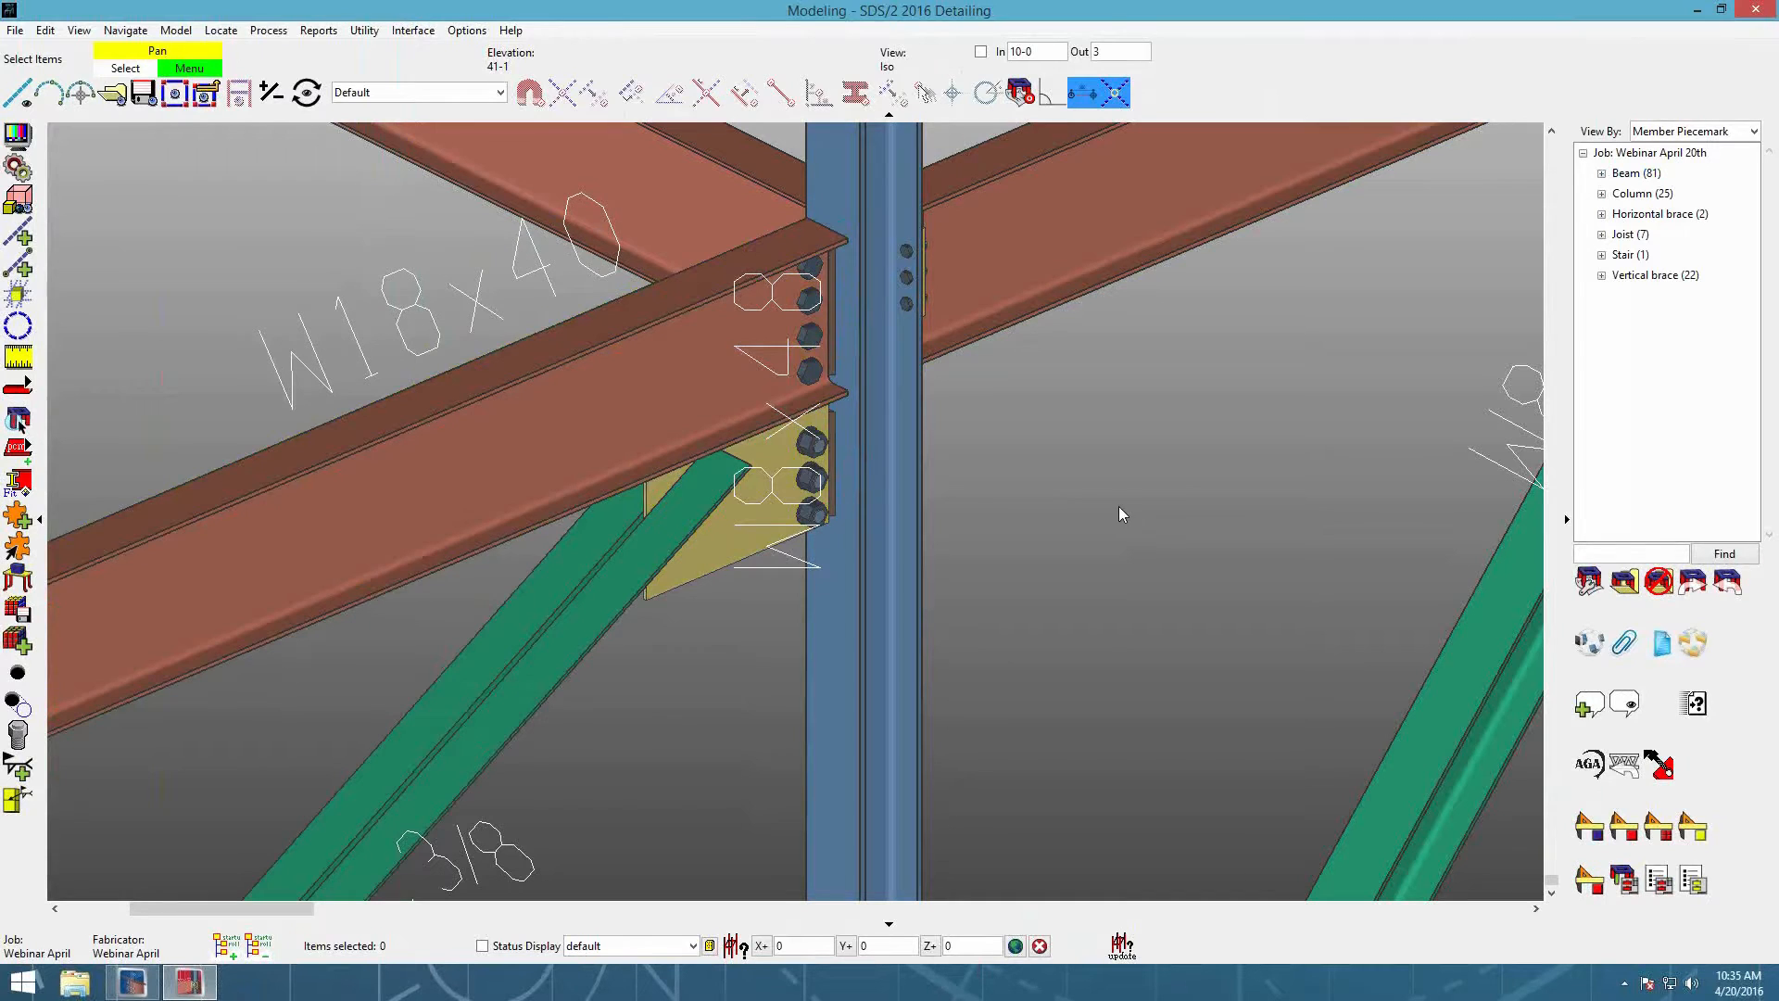
Step: Examine the revised B_15 shear connection, the VB_57 gusset and the surrounding framing at column C_7
scroll(1086, 503, down, 6)
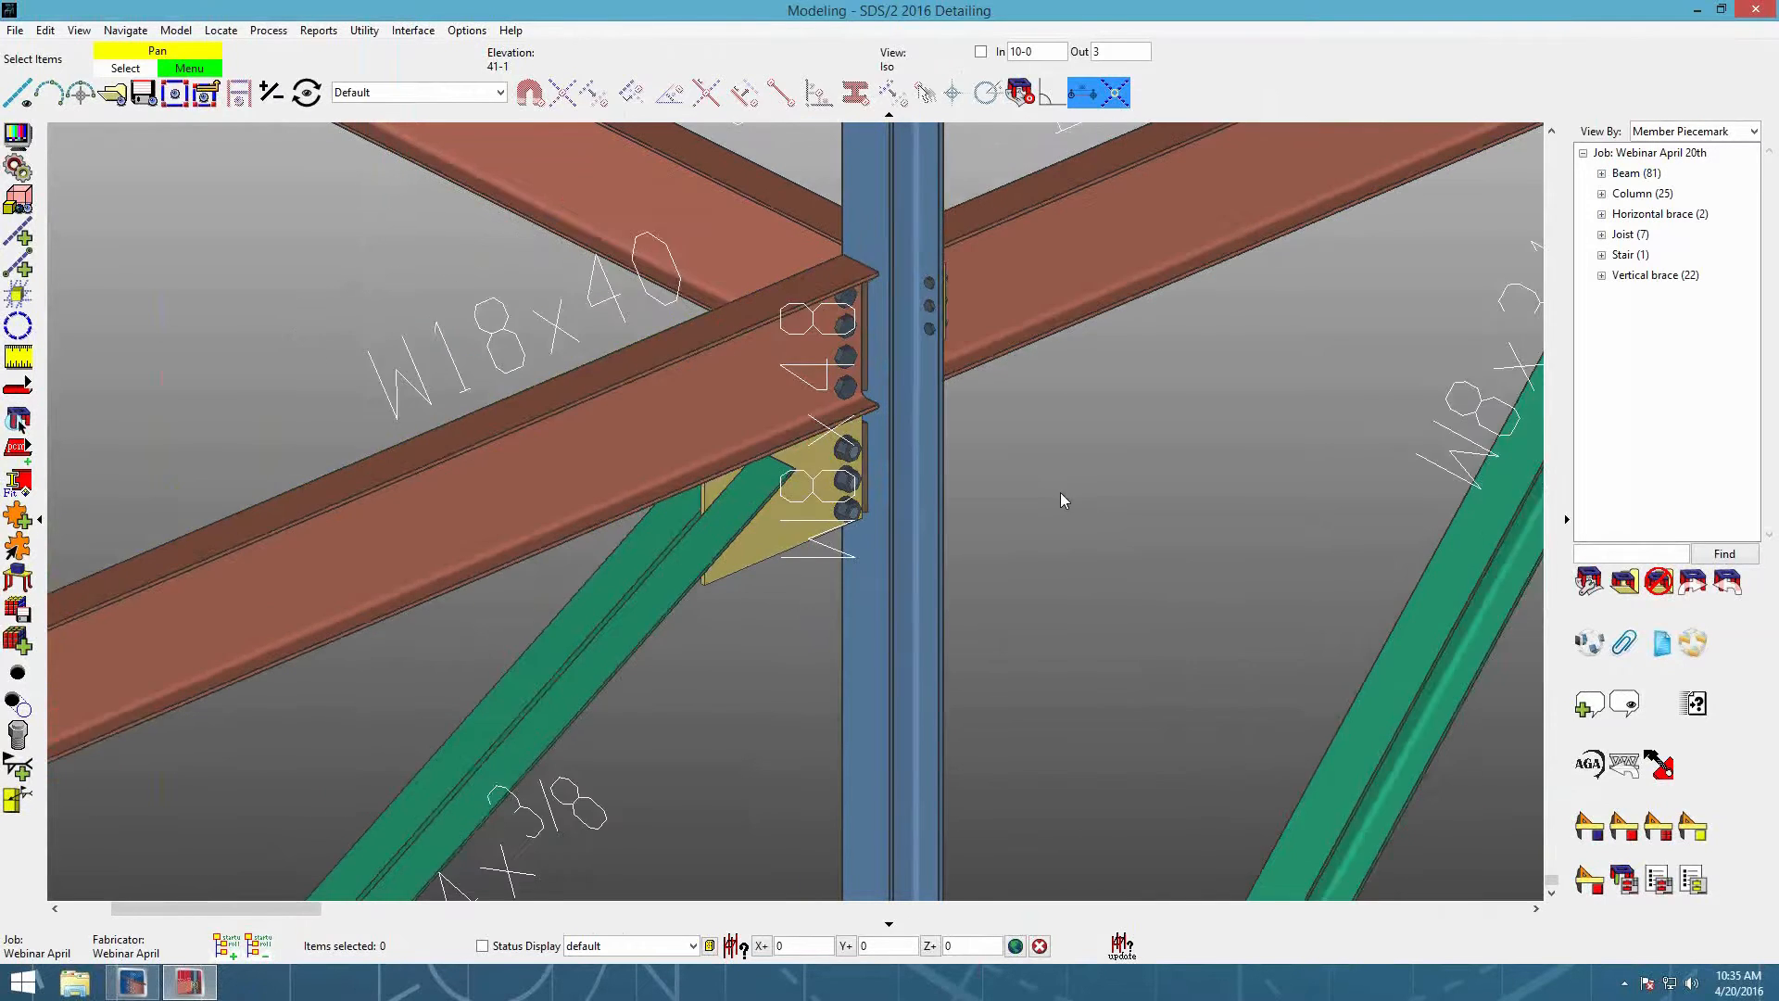
scroll(1029, 534, up, 3)
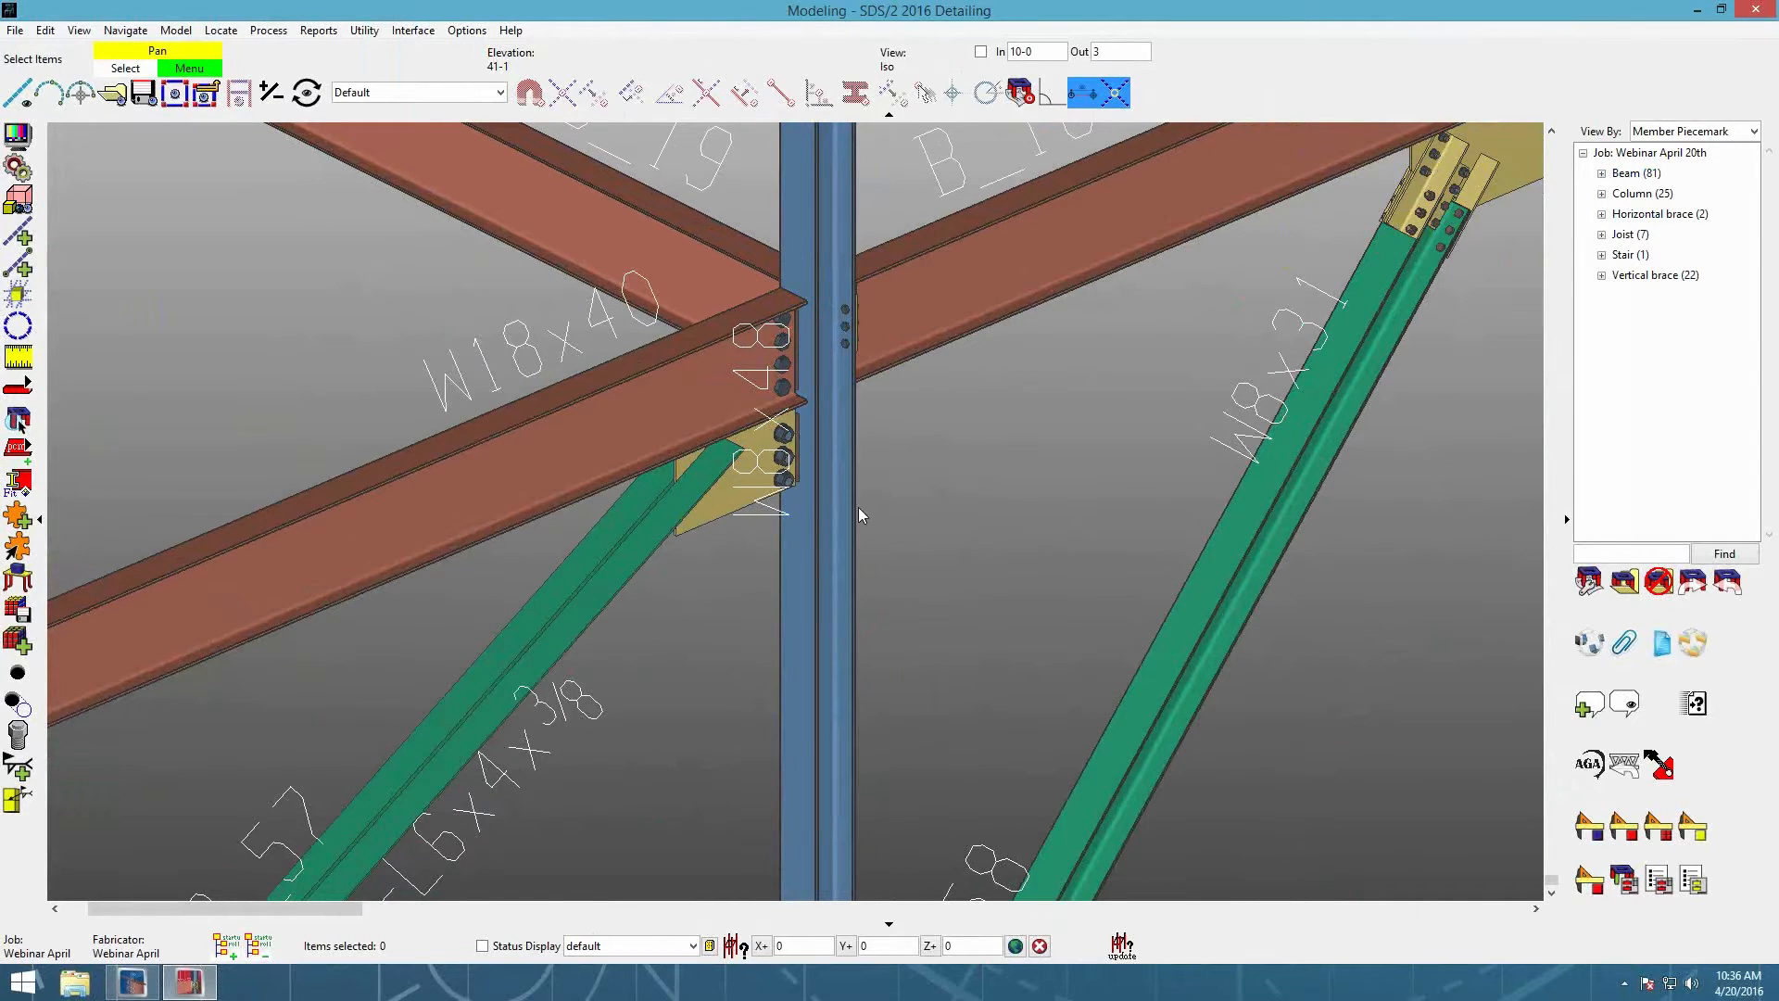
scroll(764, 542, down, 6)
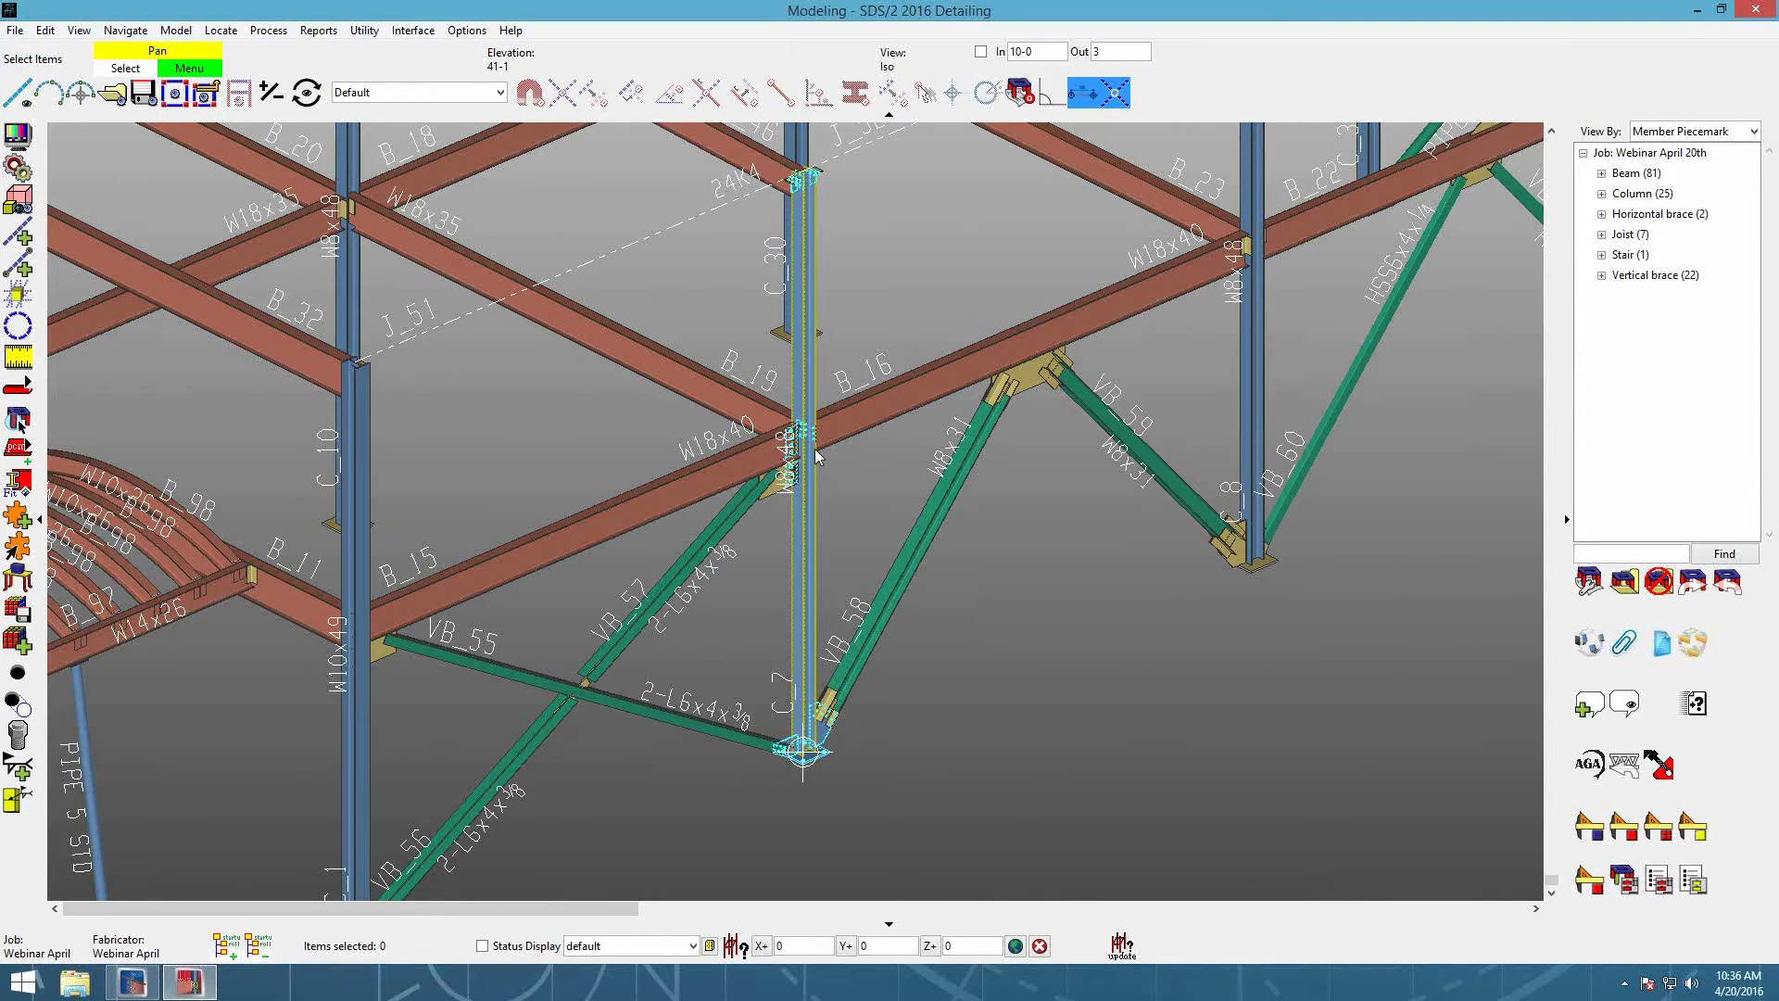
scroll(834, 458, up, 3)
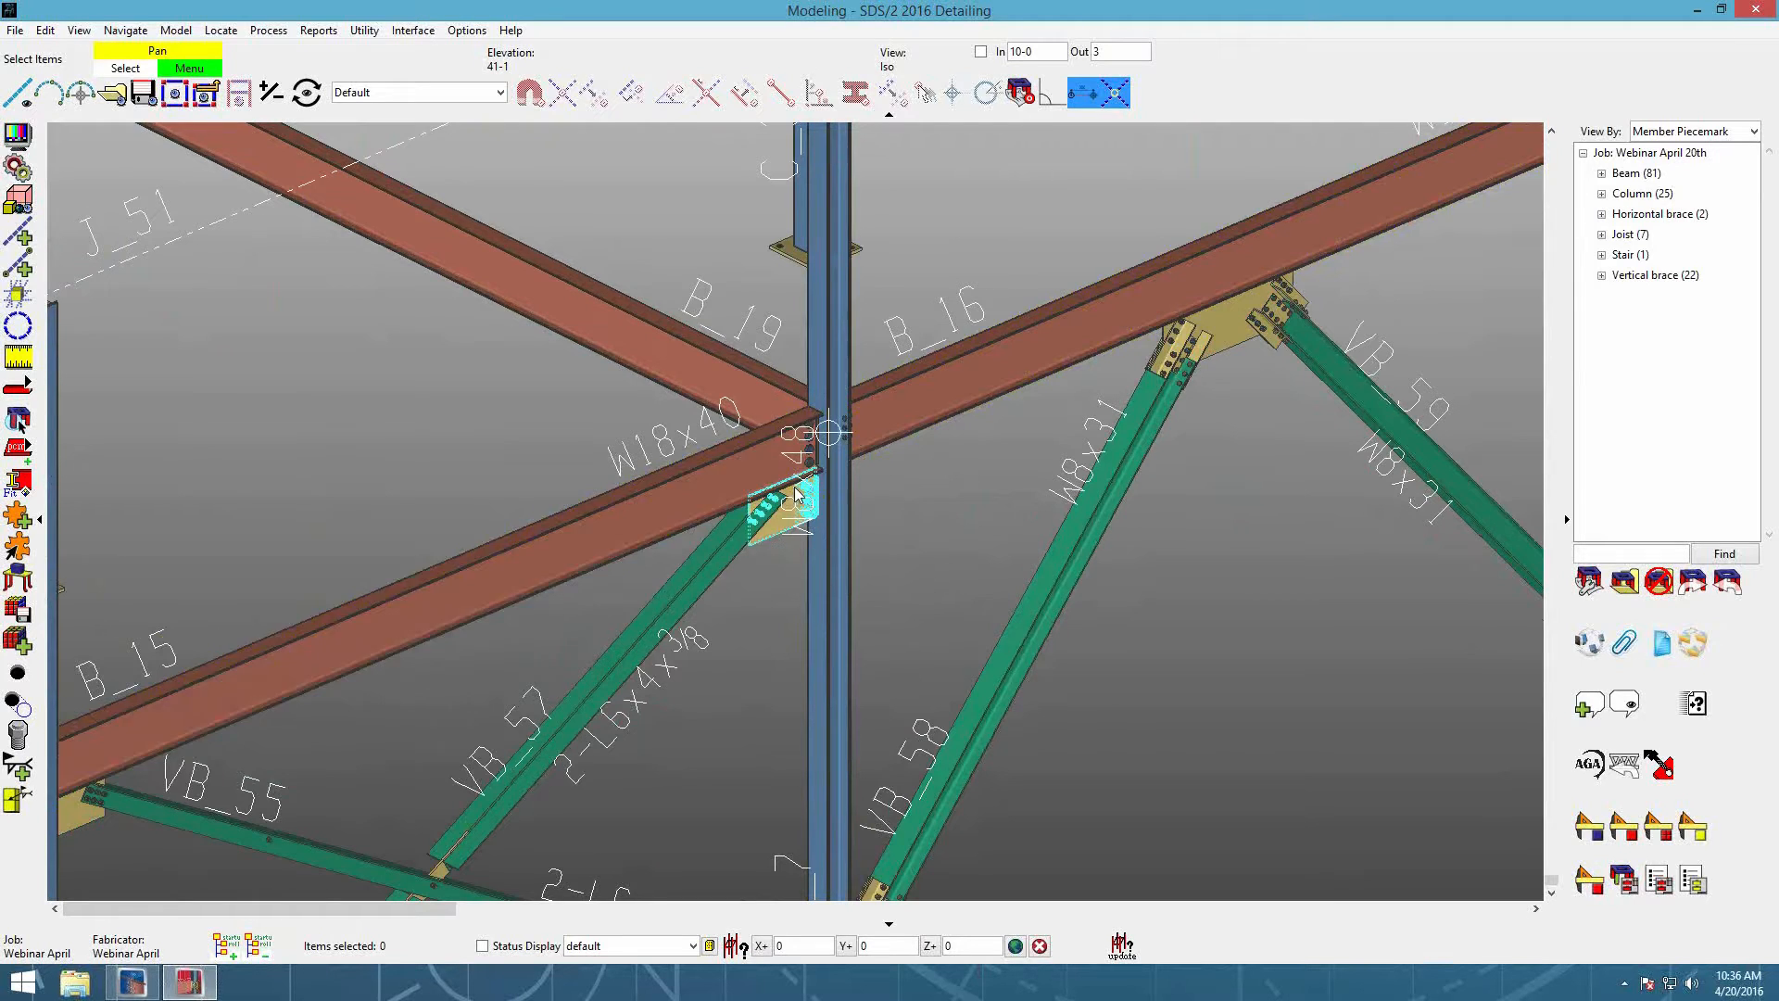
scroll(888, 524, down, 4)
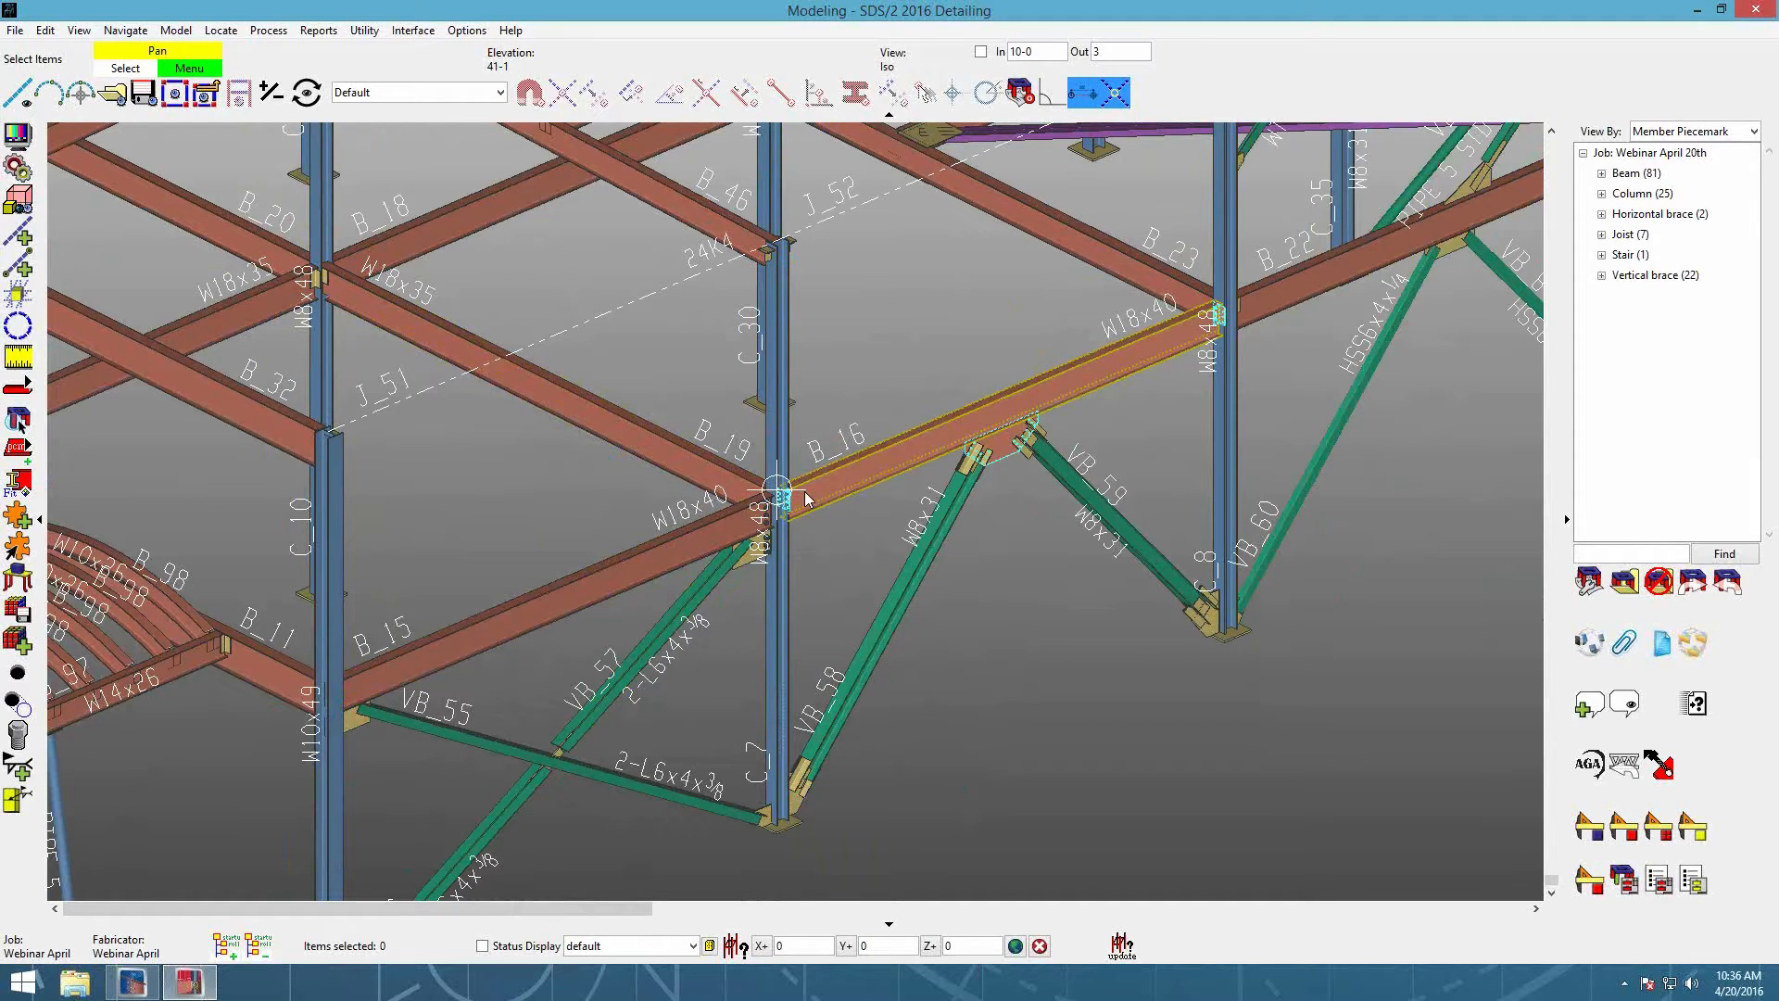
scroll(752, 625, down, 3)
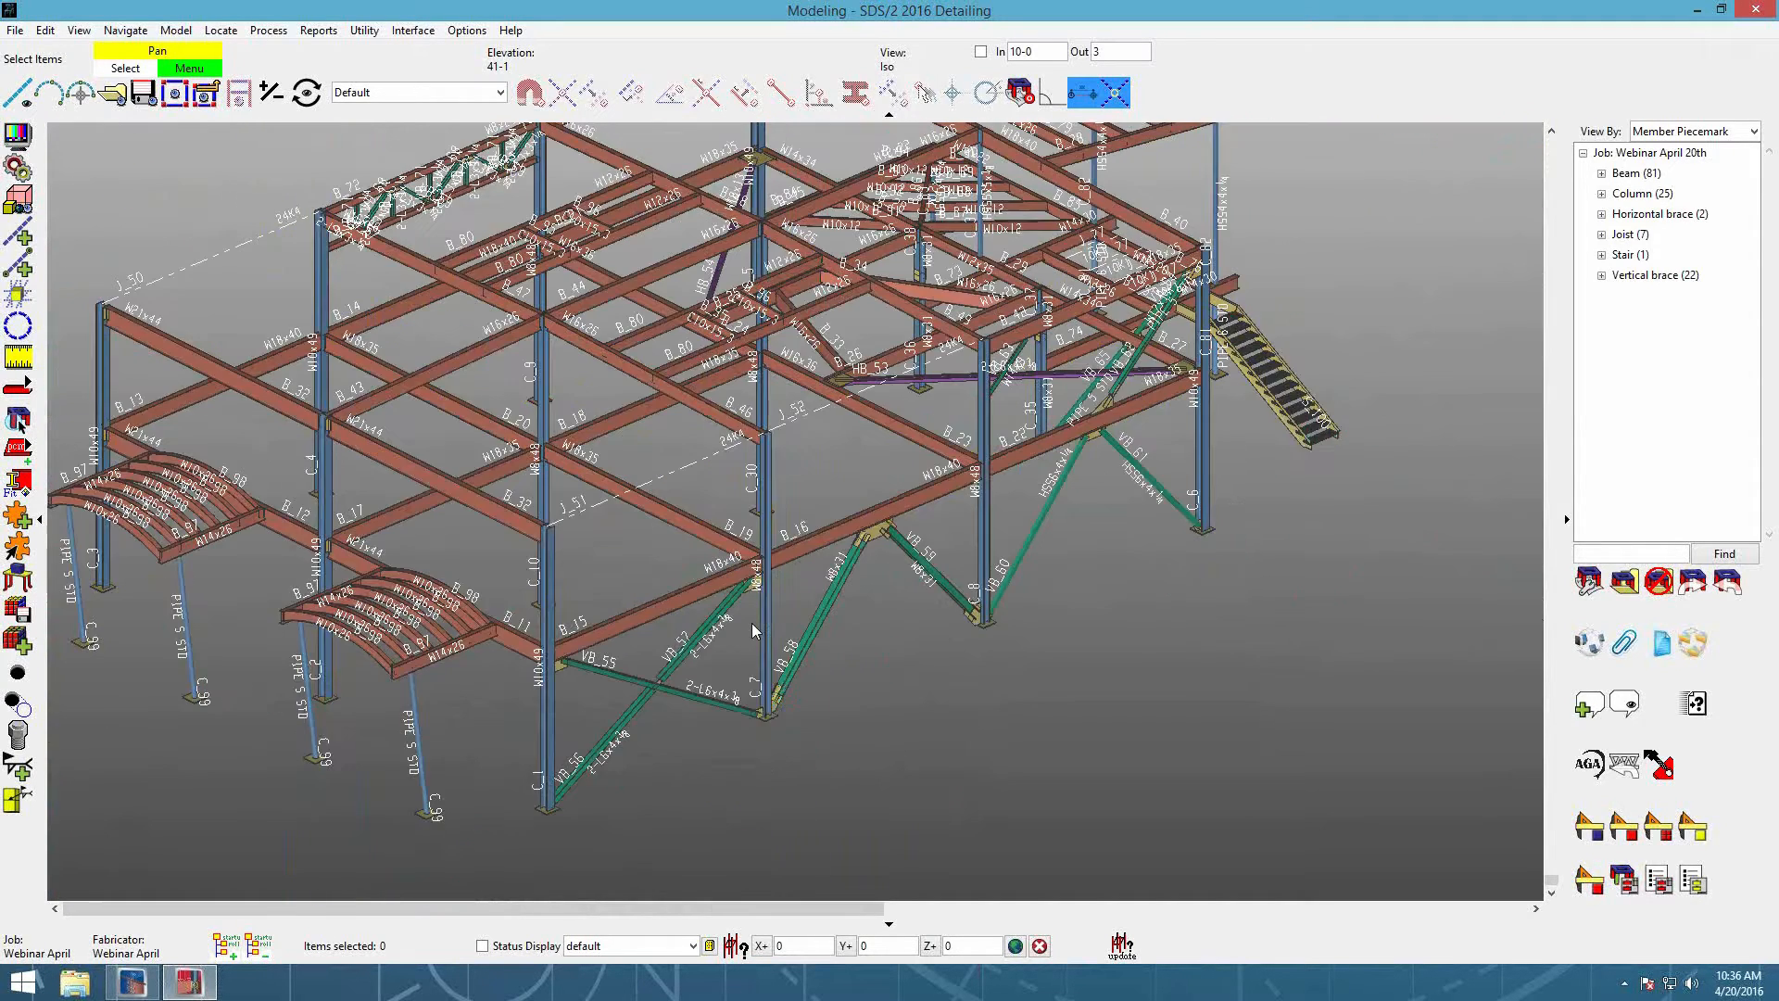
scroll(693, 535, up, 2)
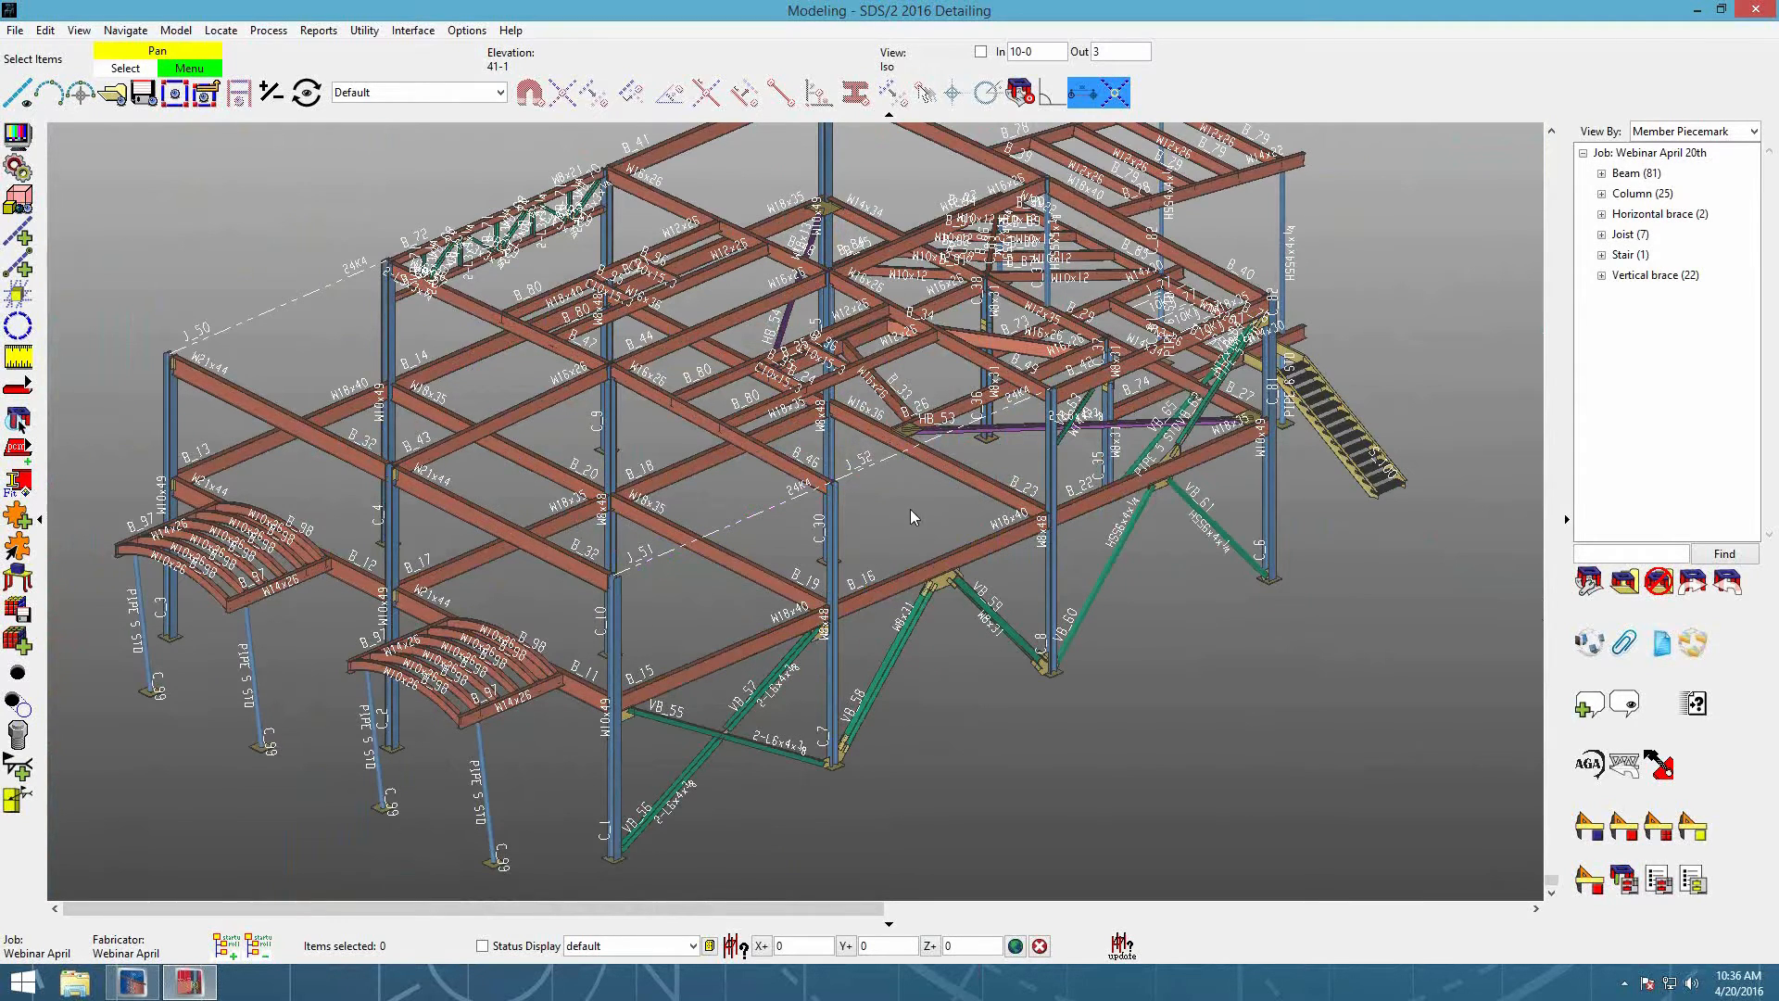
scroll(960, 453, down, 4)
shift+middle_drag(983, 398, 711, 413)
scroll(712, 417, down, 3)
scroll(893, 306, up, 4)
Step: Turn off the site user option that automatically creates solids on member-edit-okay
click(463, 30)
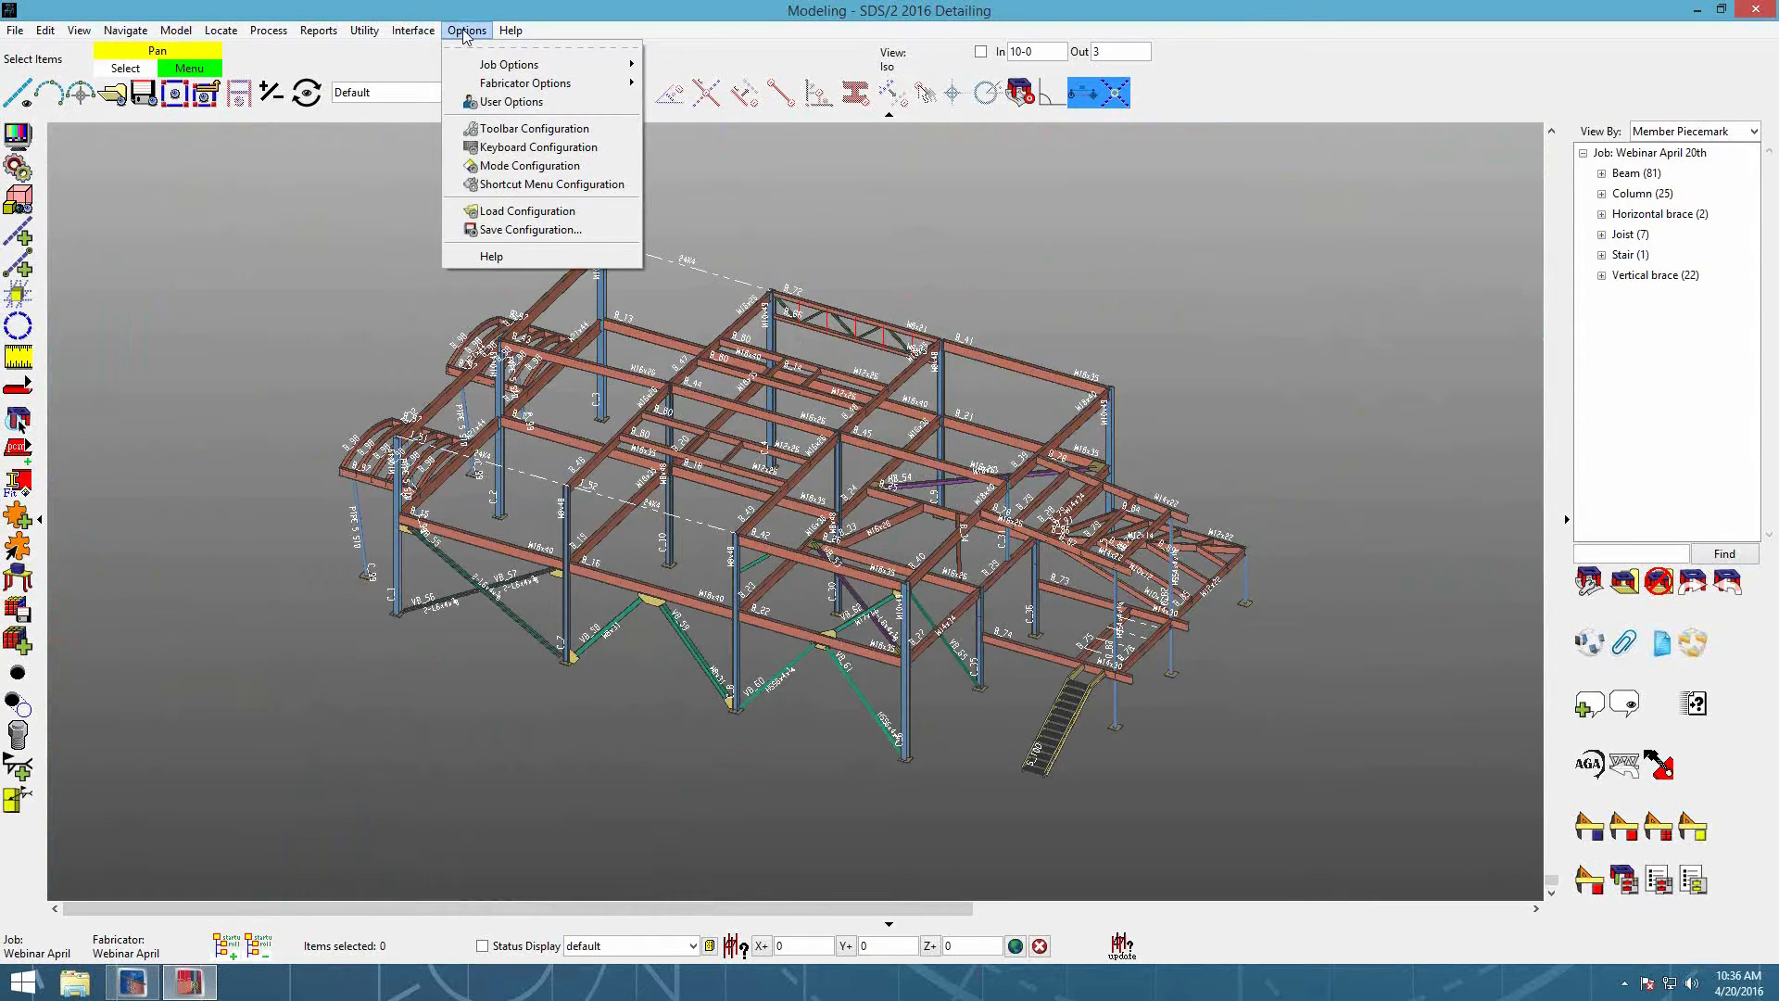
click(512, 103)
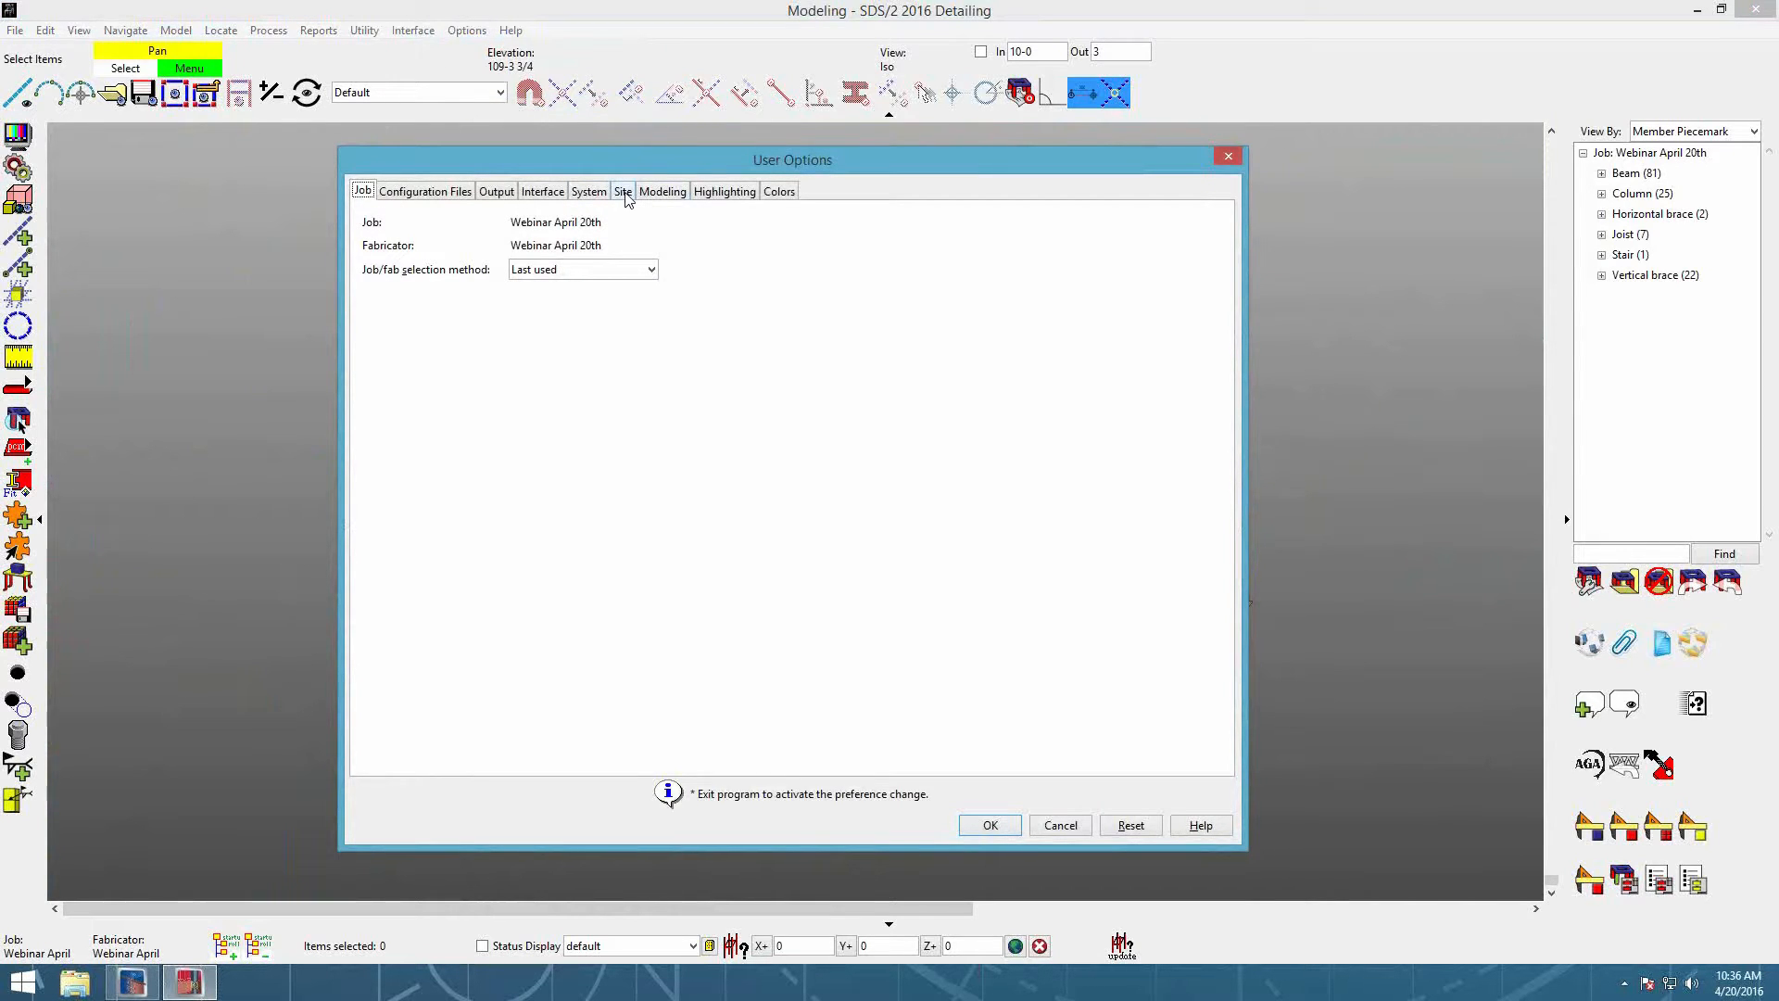
click(624, 193)
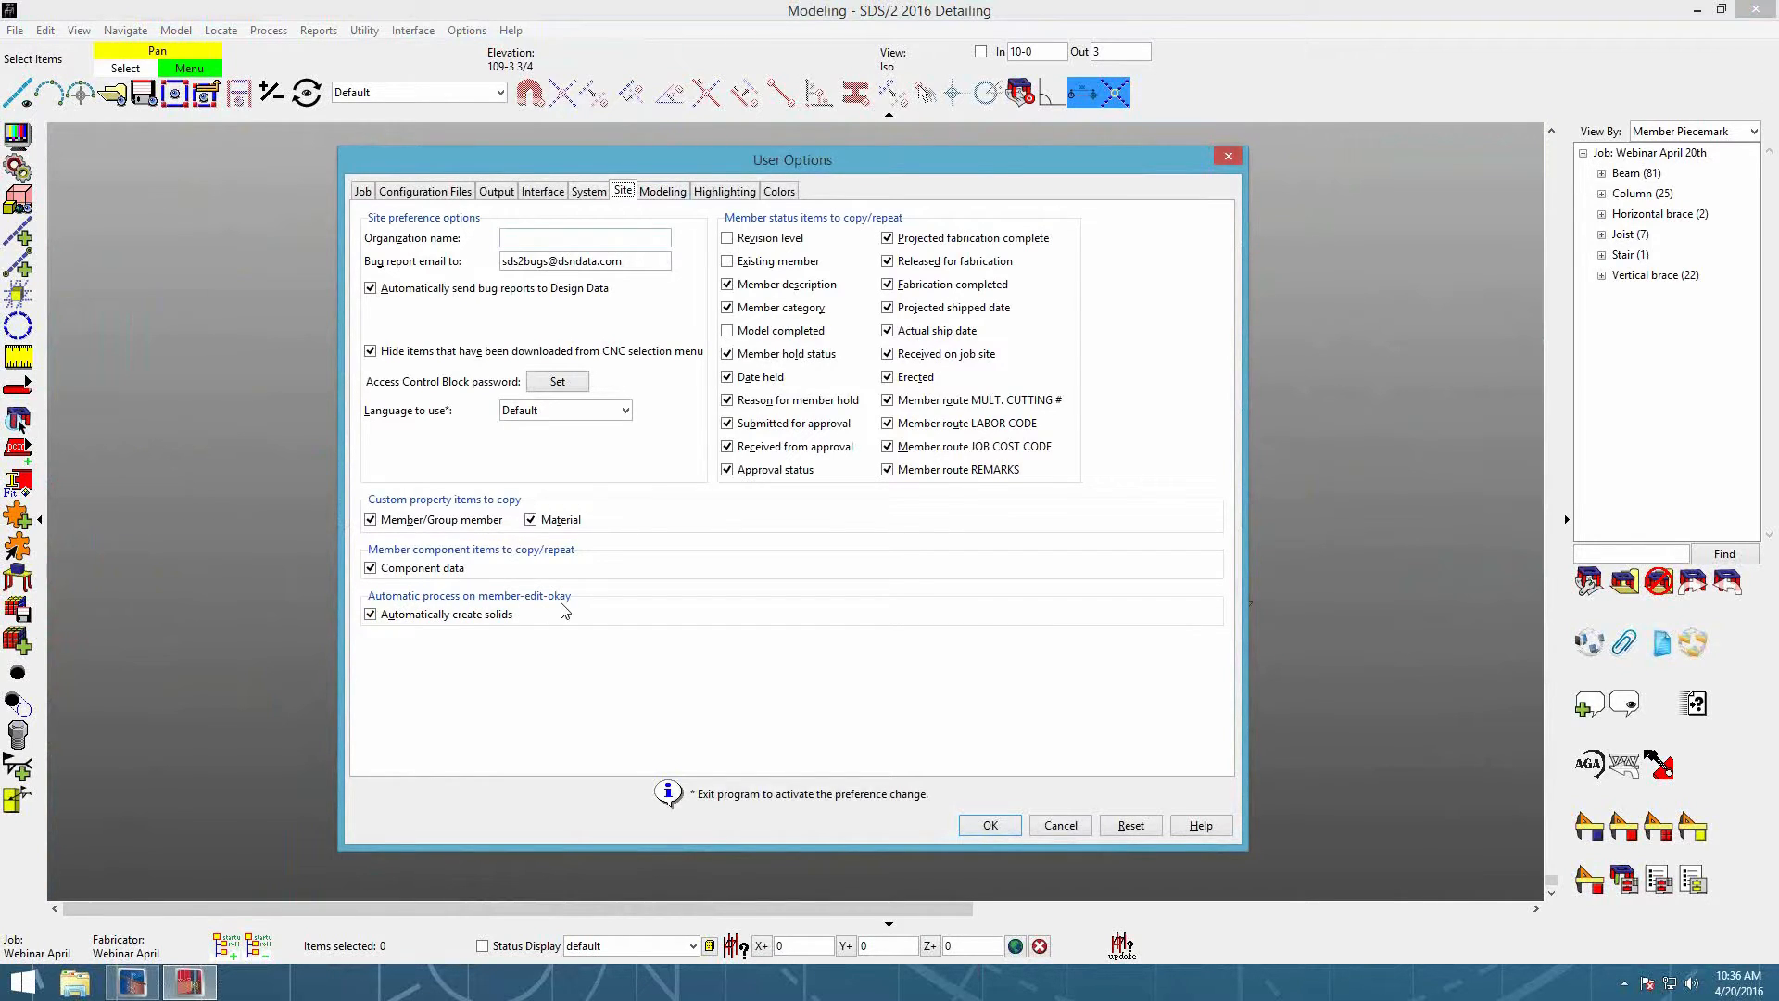
click(417, 619)
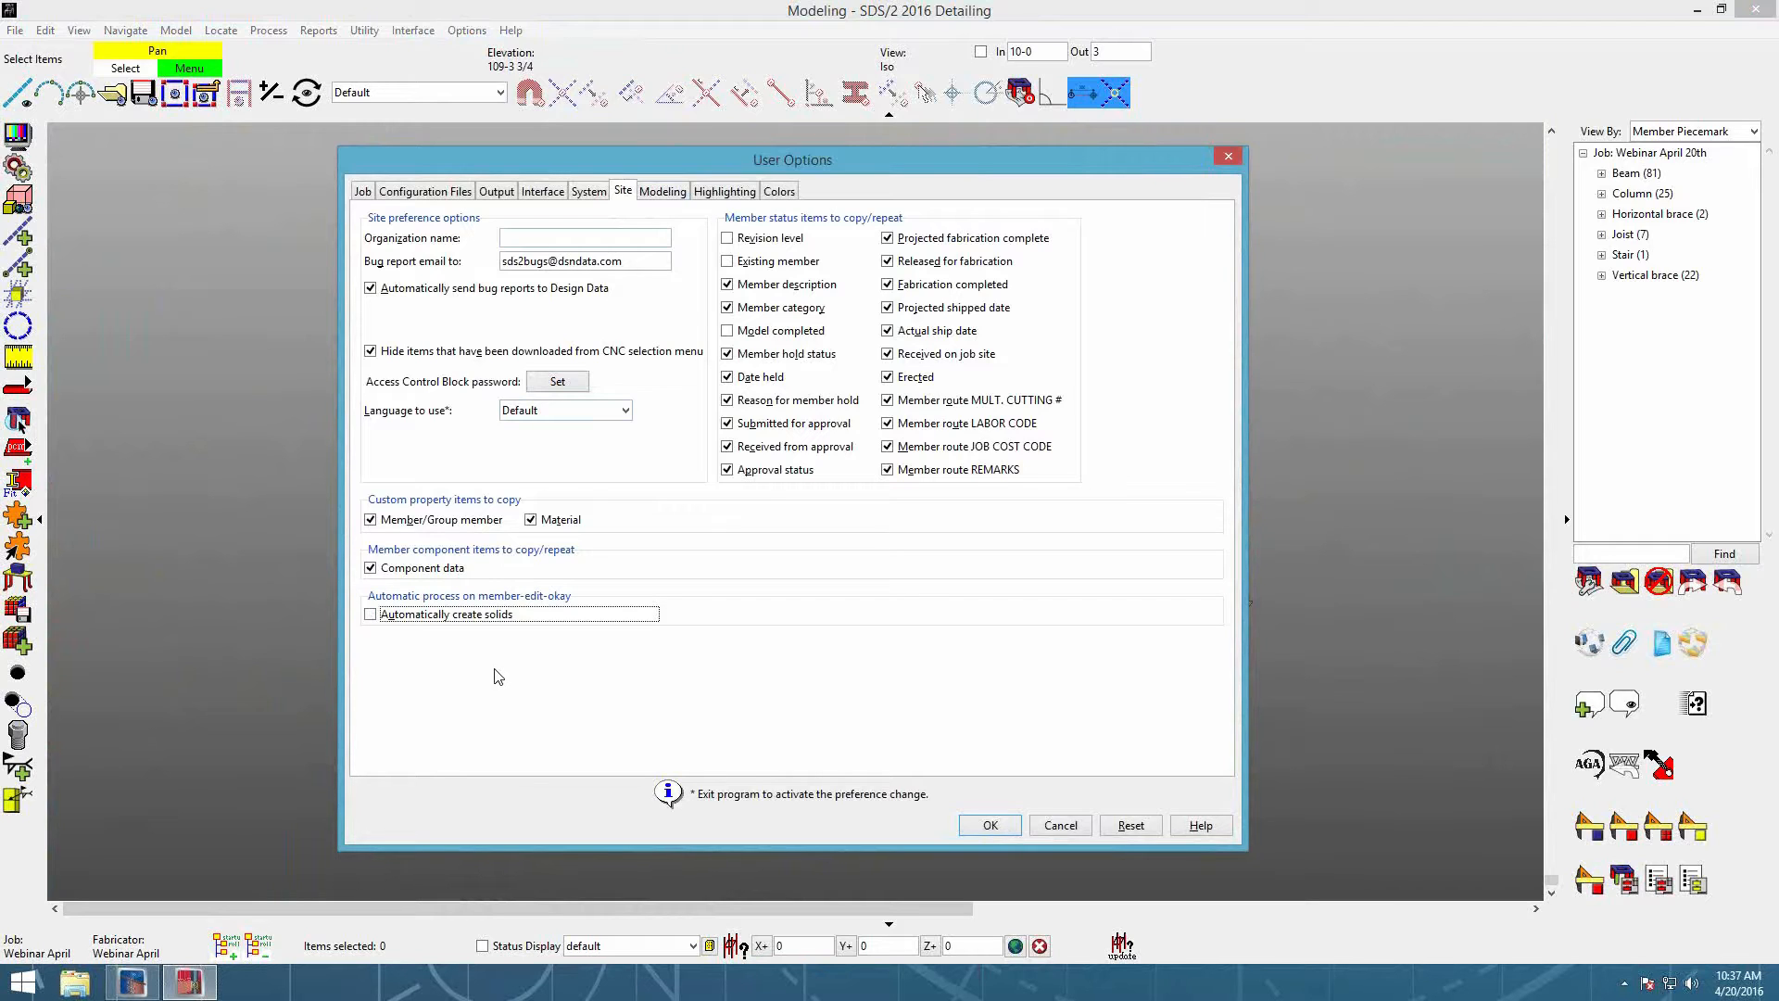
Step: Keep the modeling option for automatically creating solids at Use Site Default and apply the user options
click(663, 192)
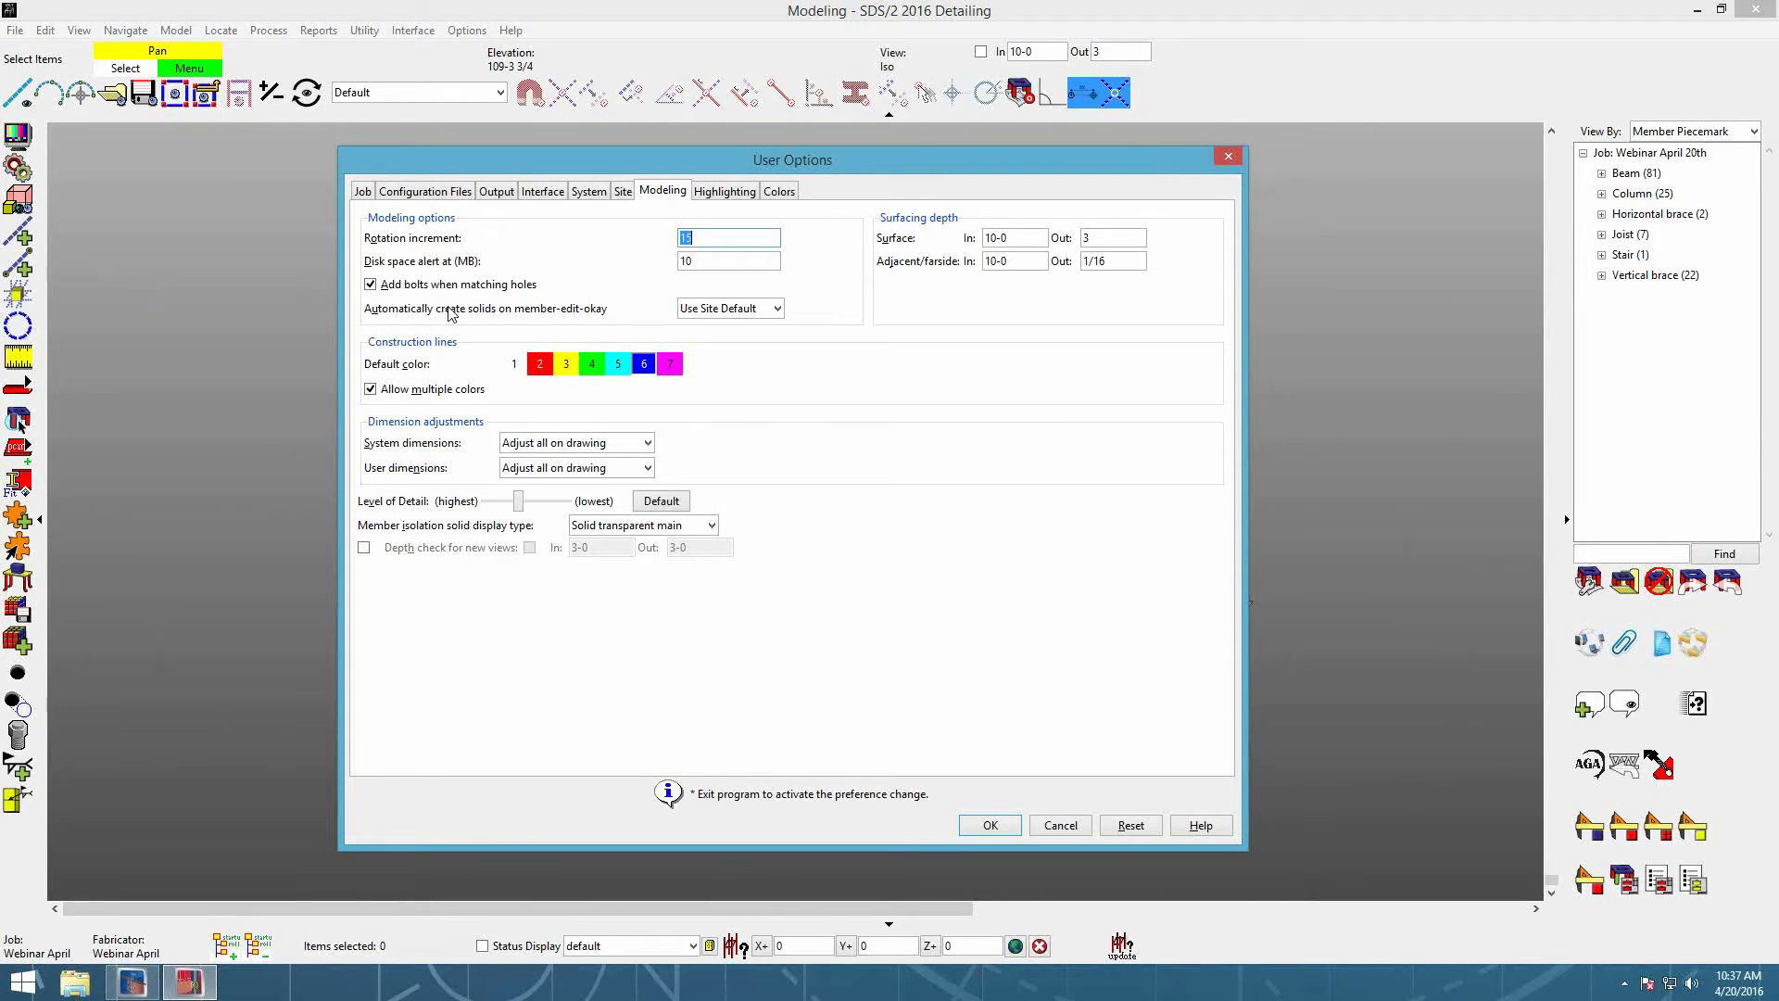
click(778, 309)
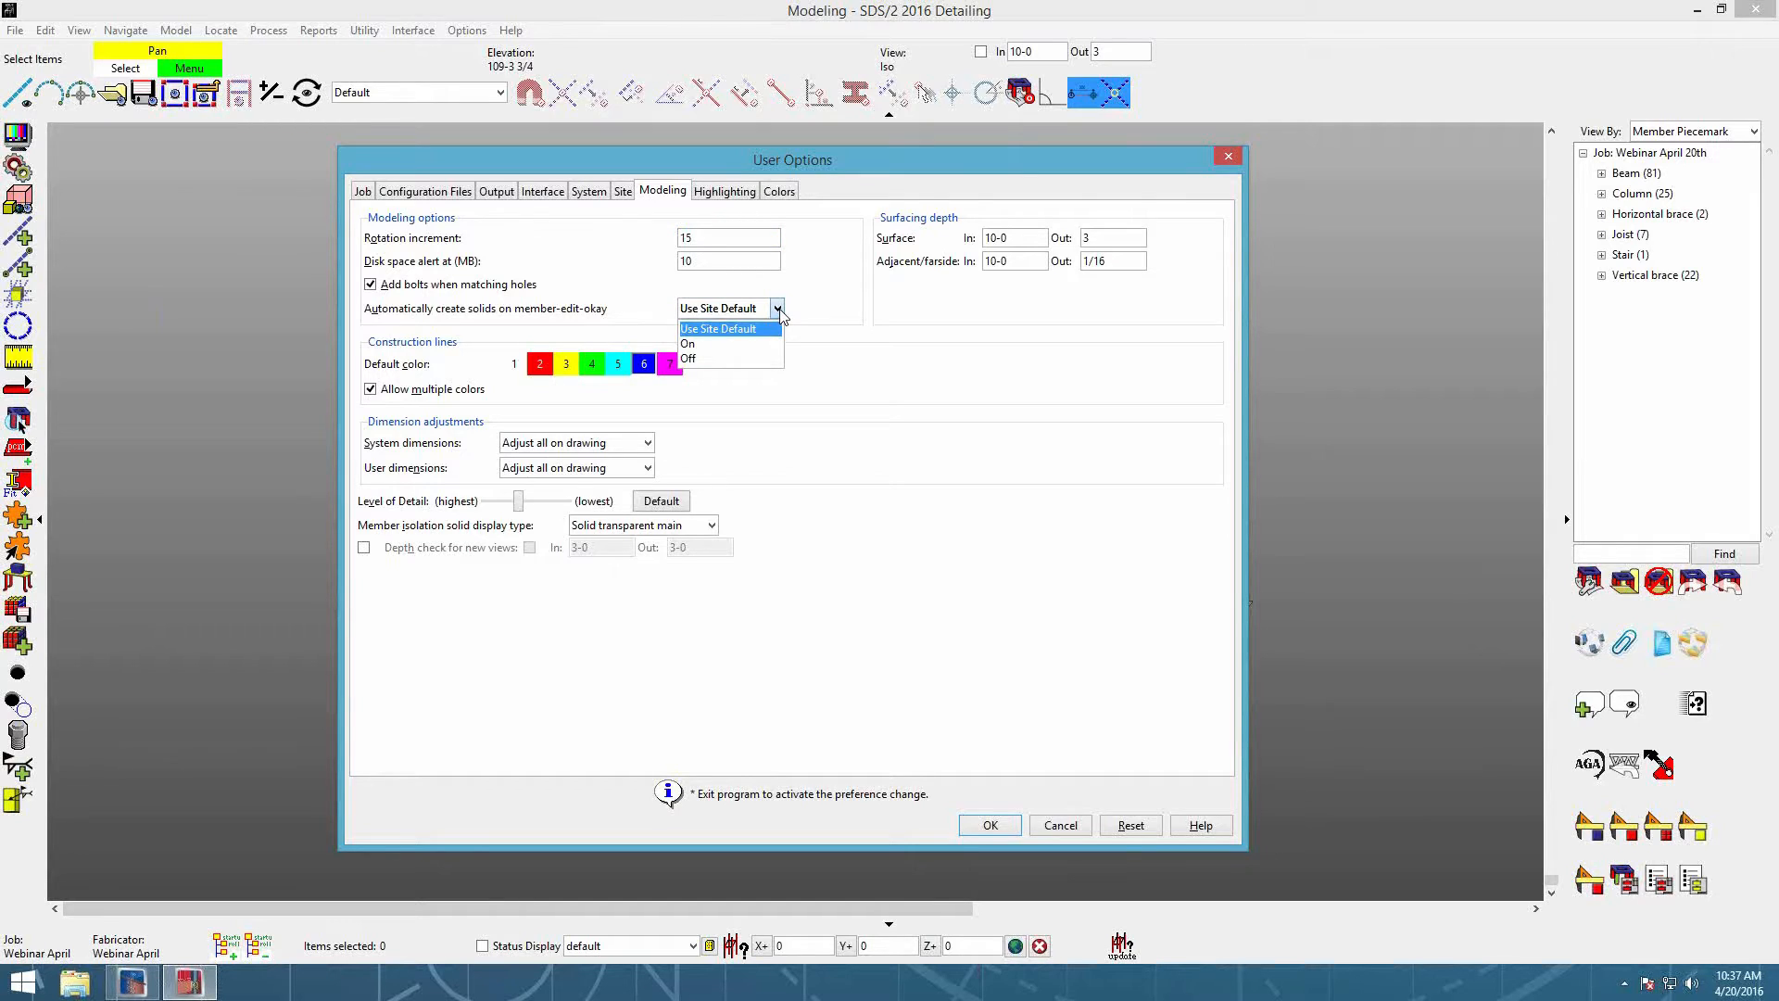
click(732, 331)
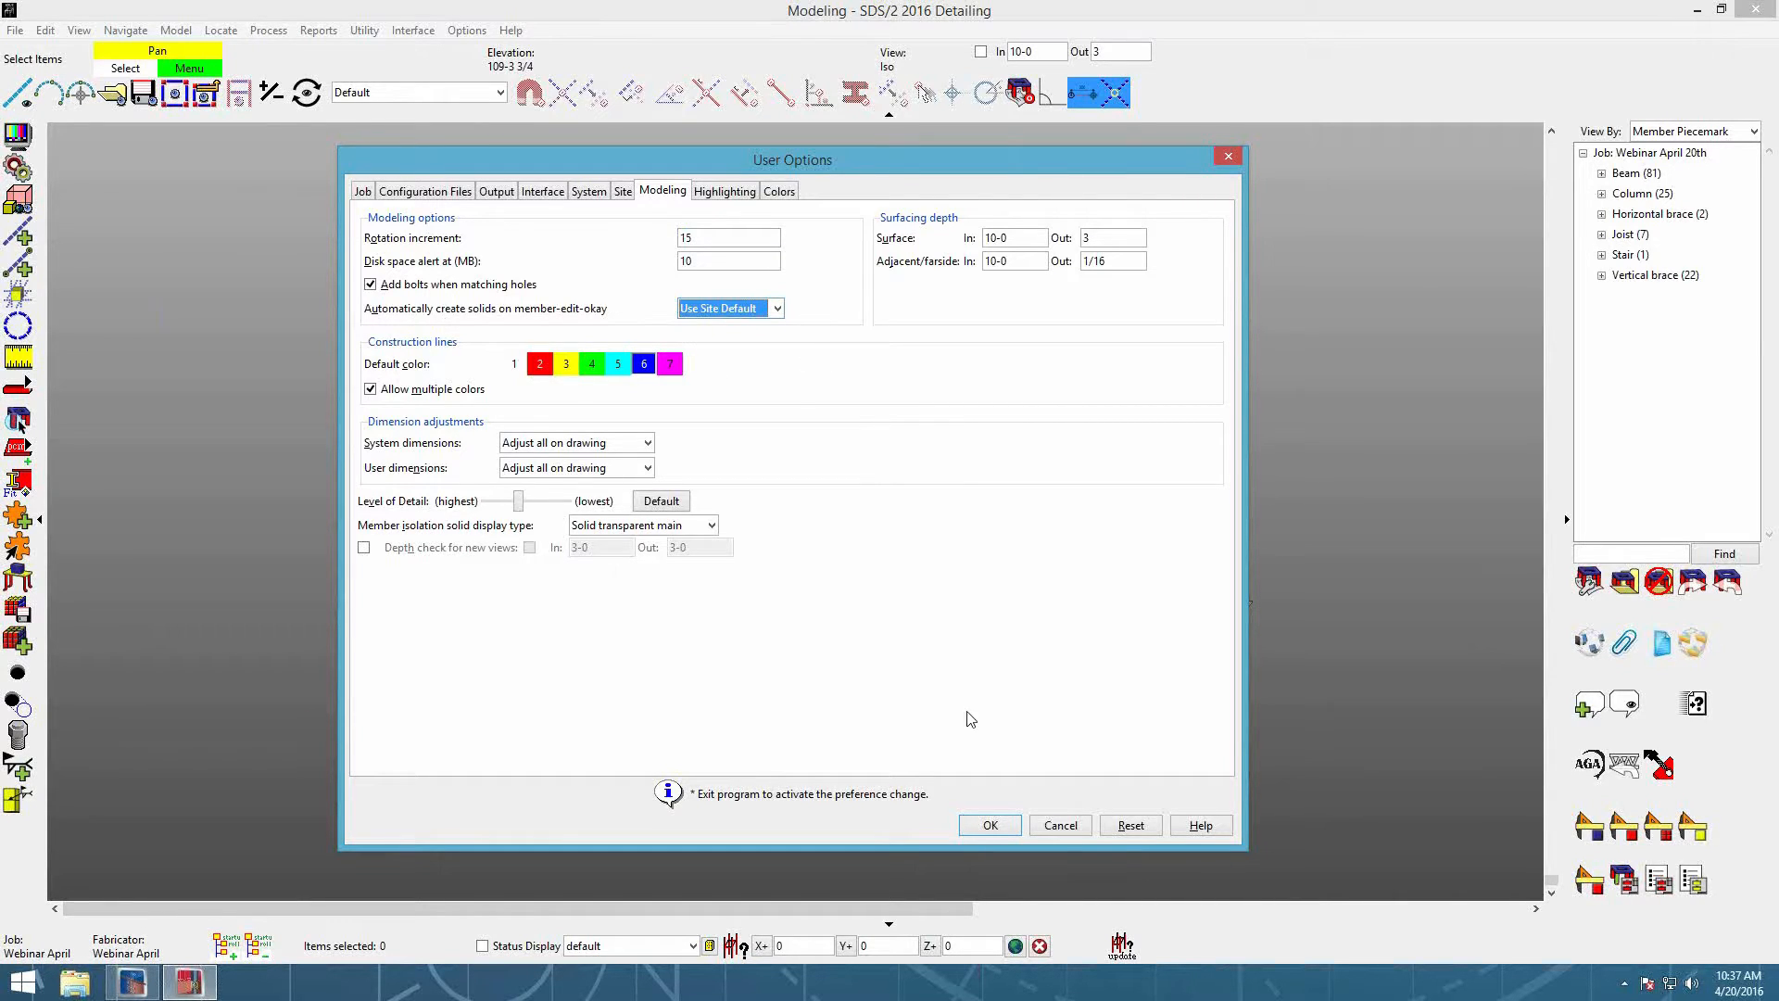
click(991, 826)
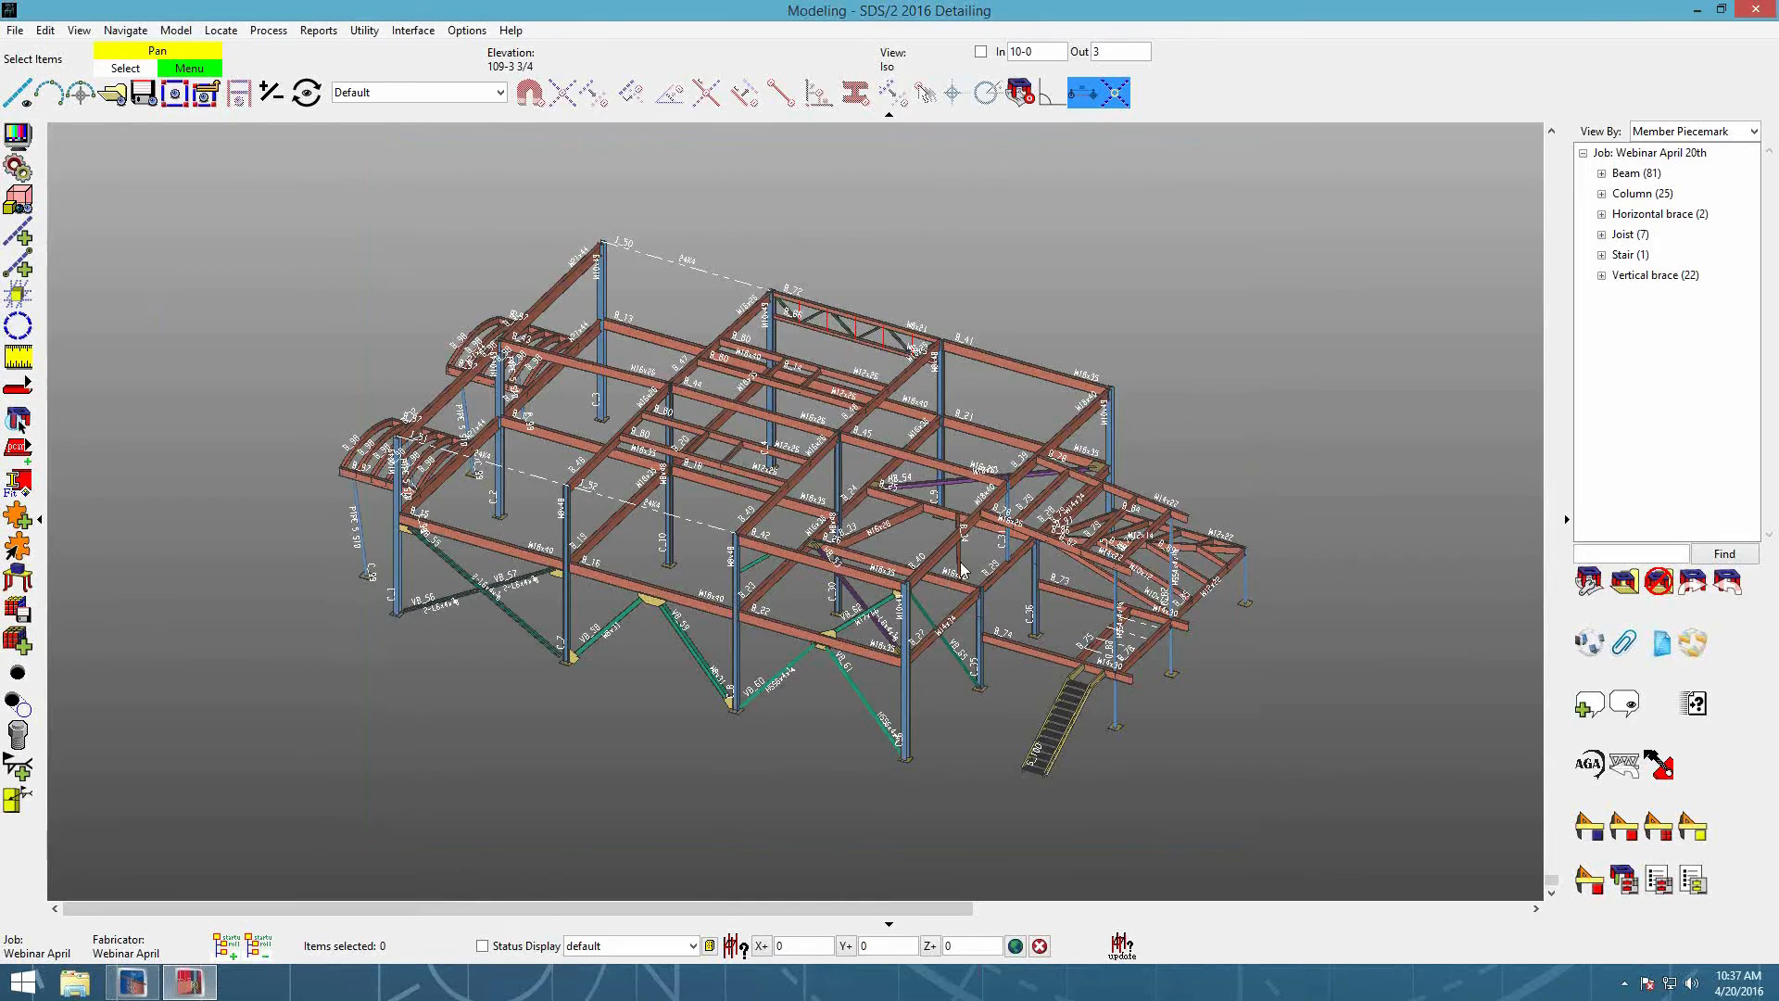
Step: Change the location method of the beam stiffeners on B_33 to Fixed Spacing and apply it
scroll(960, 562, up, 6)
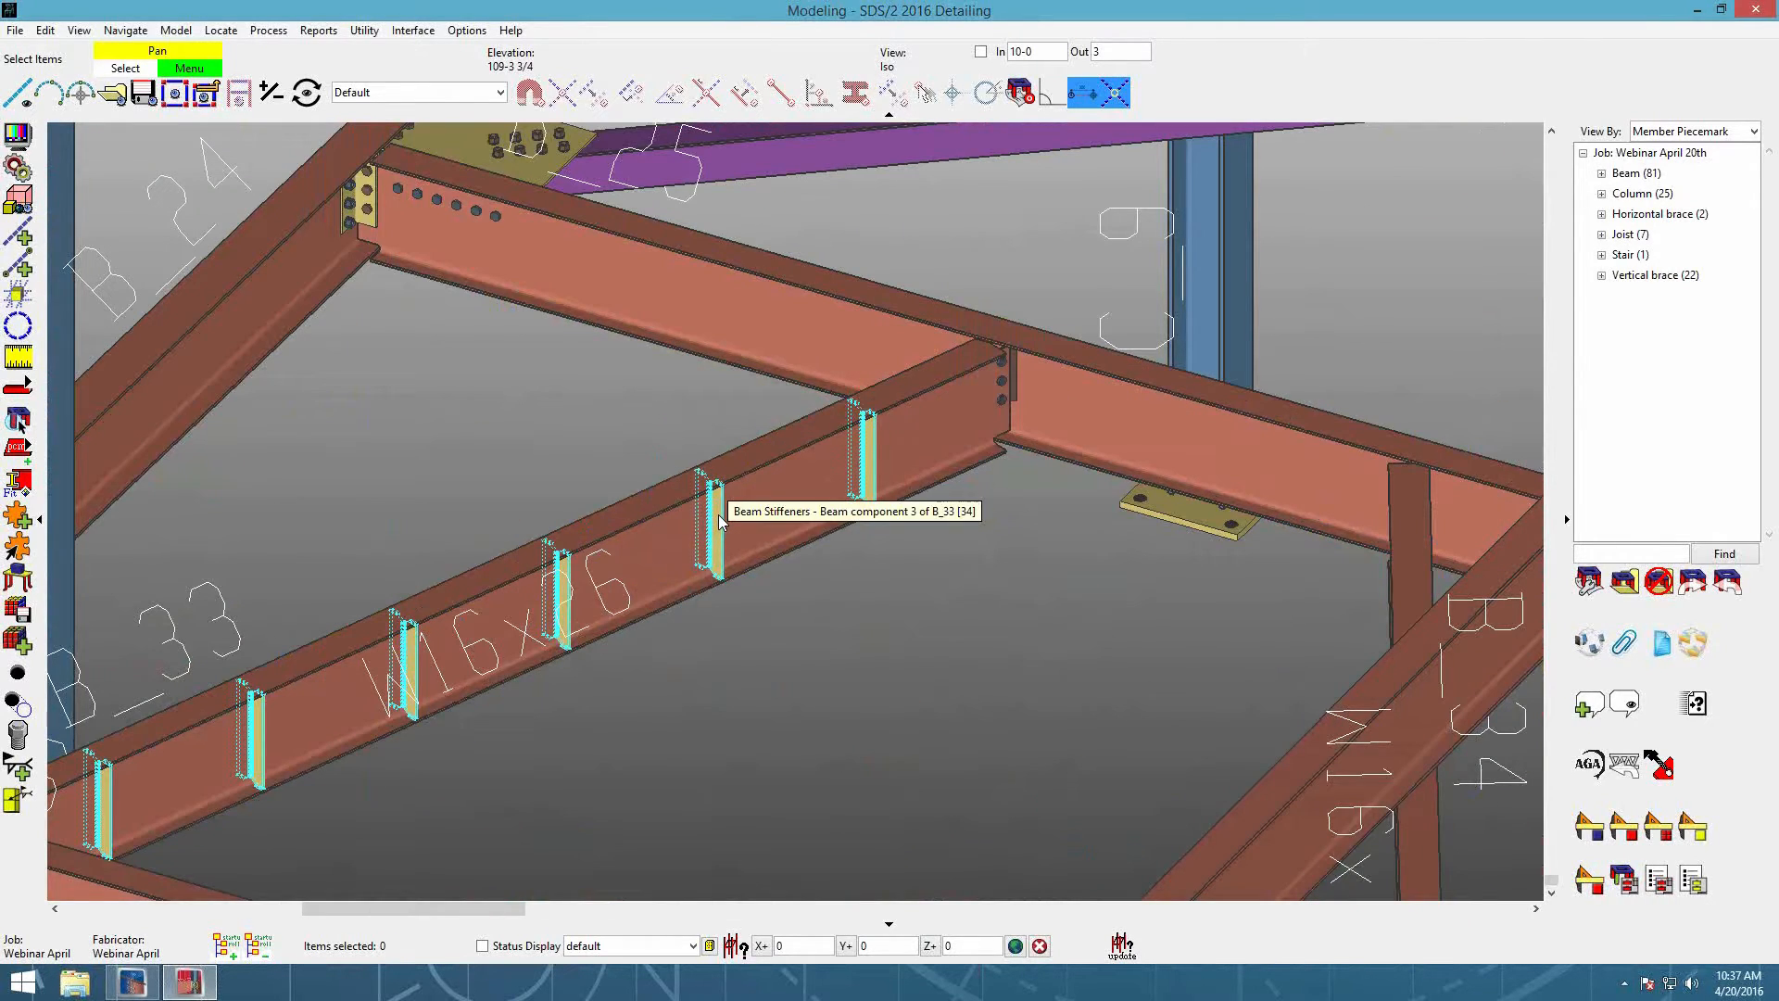
double_click(719, 515)
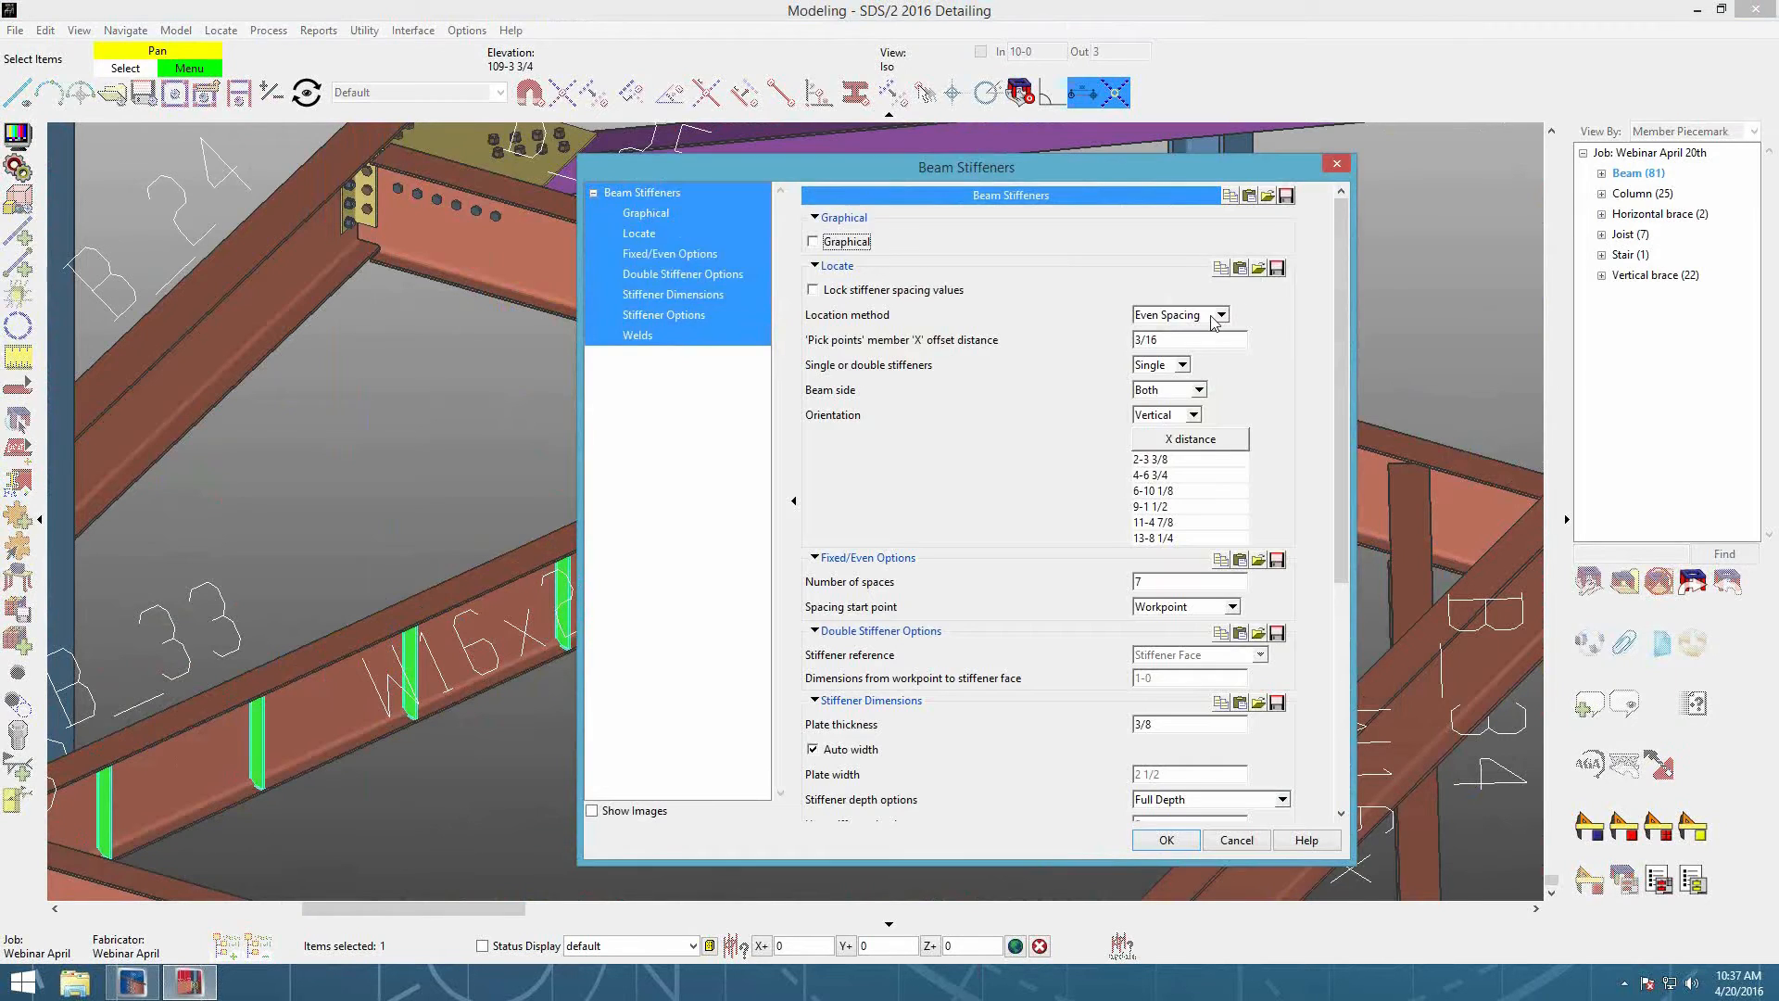
click(1220, 315)
click(1169, 346)
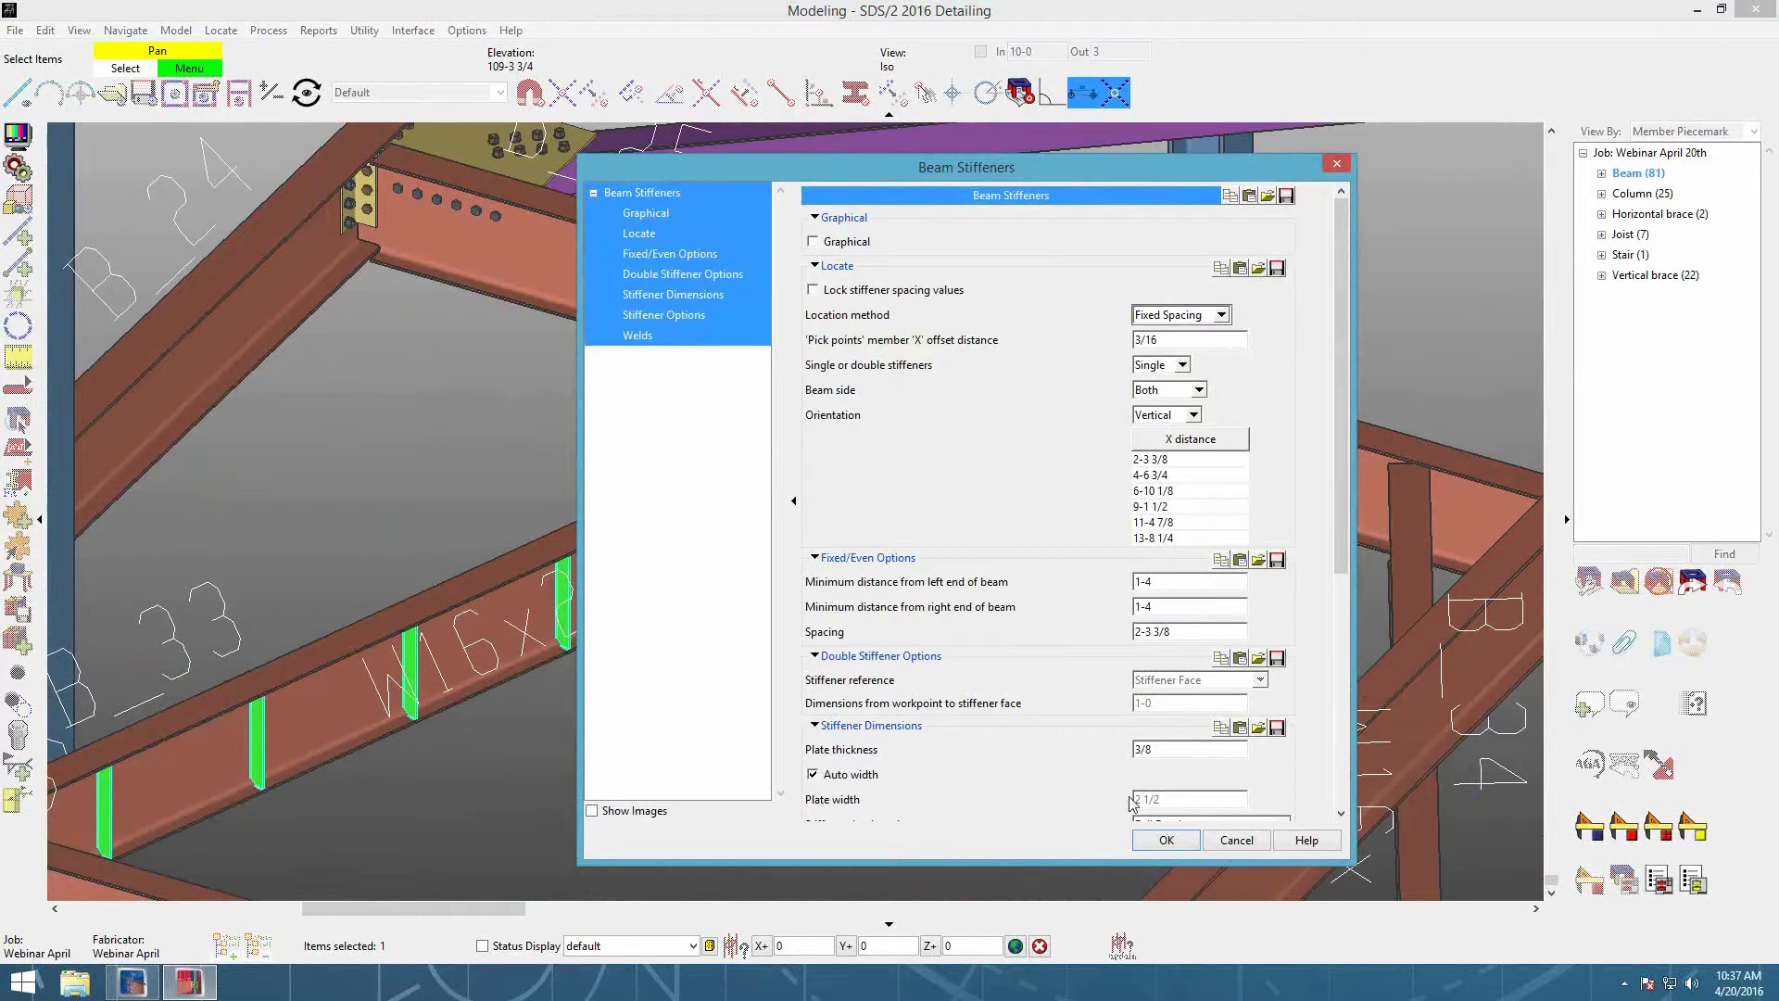
click(1167, 840)
Step: Process the members around B_33 that are shown as stick lines to rebuild their solids
middle_click(944, 582)
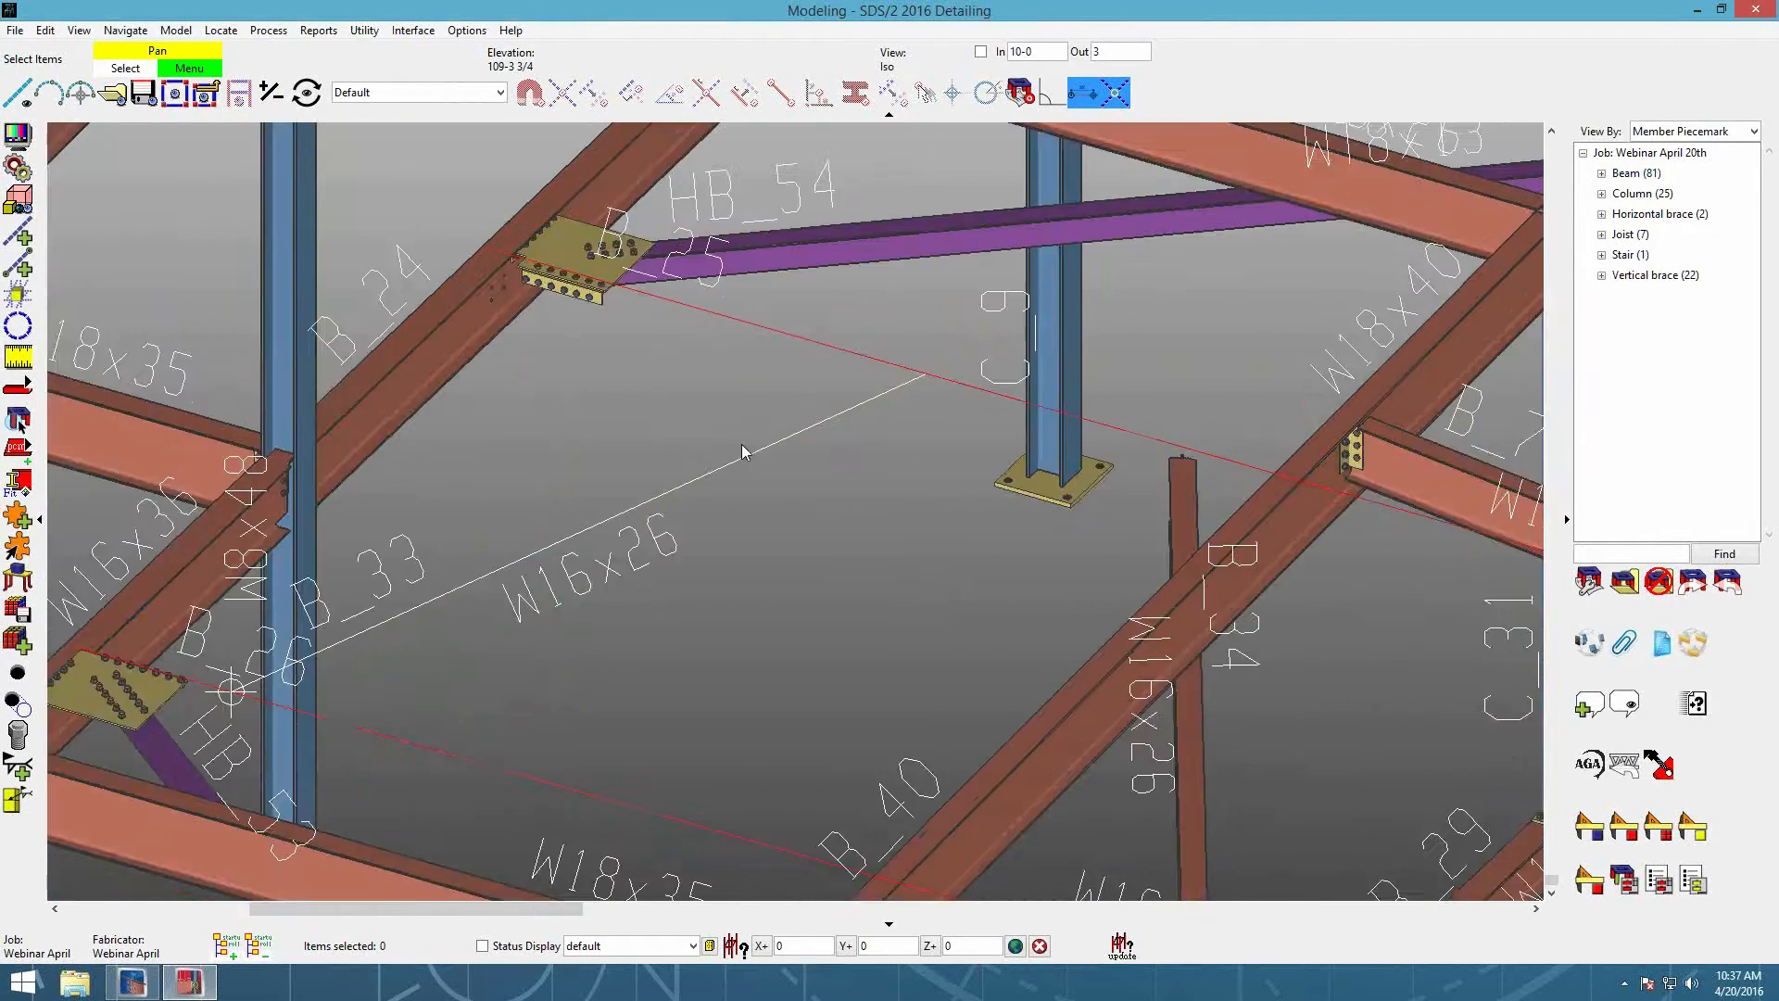
scroll(742, 443, down, 2)
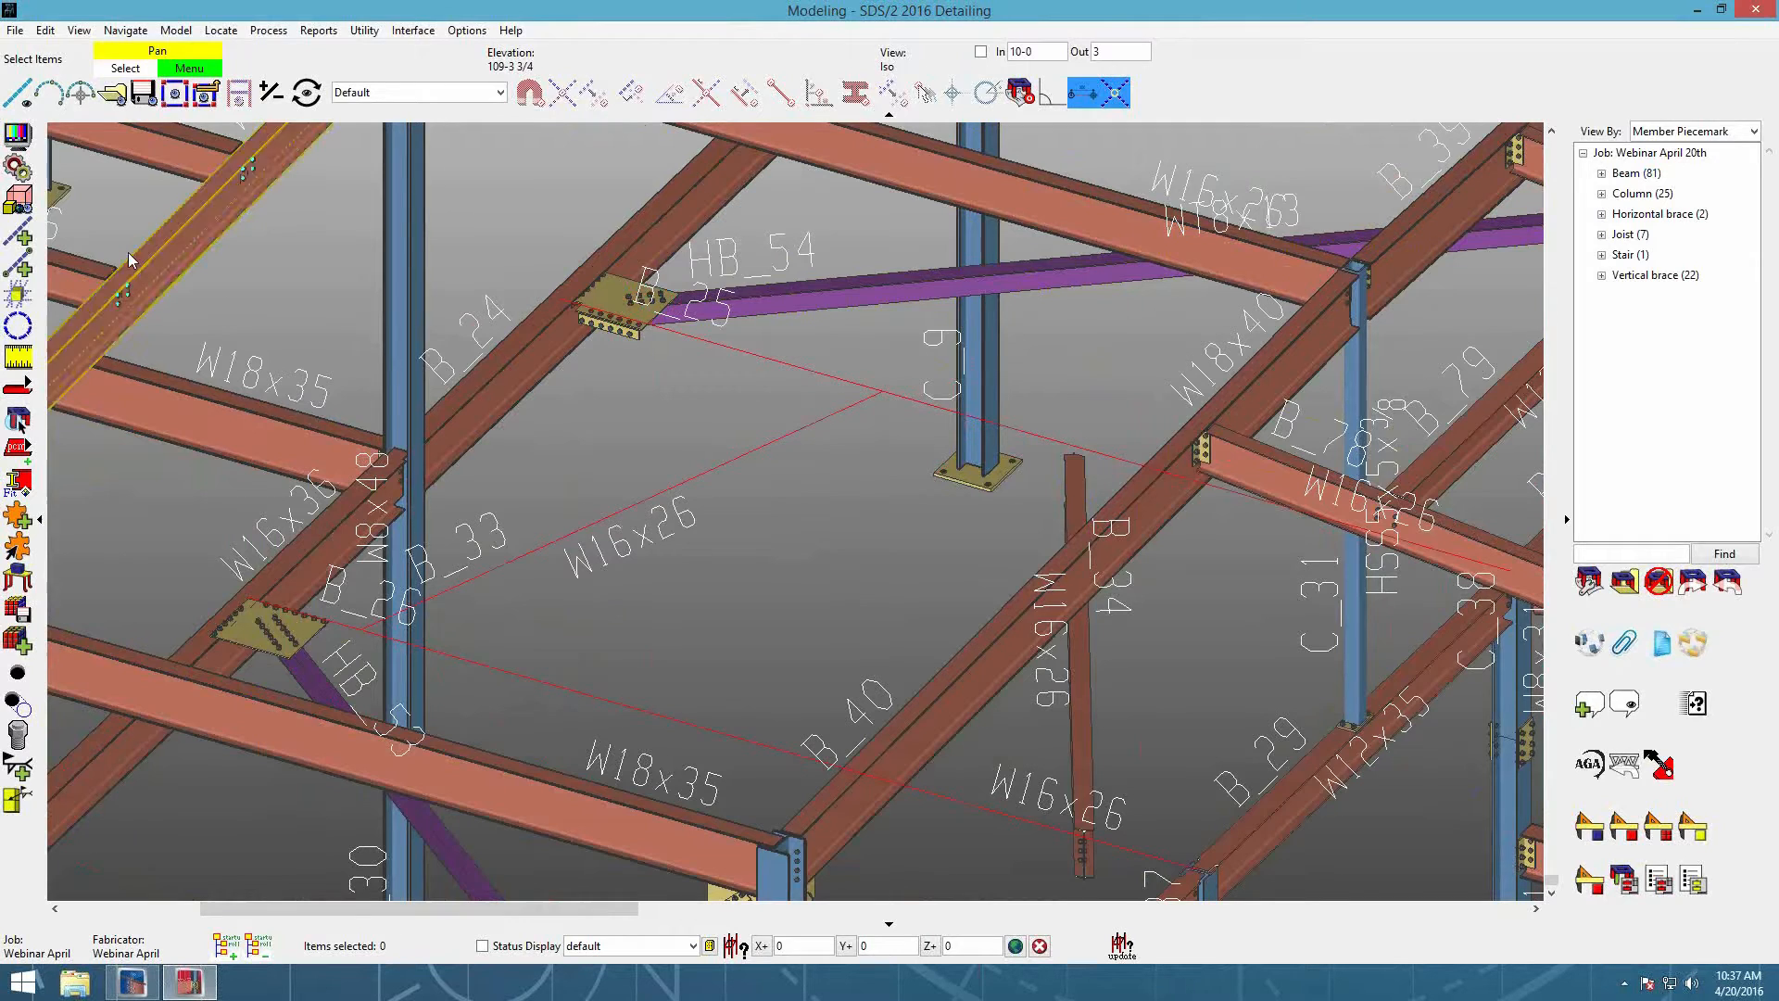
click(17, 169)
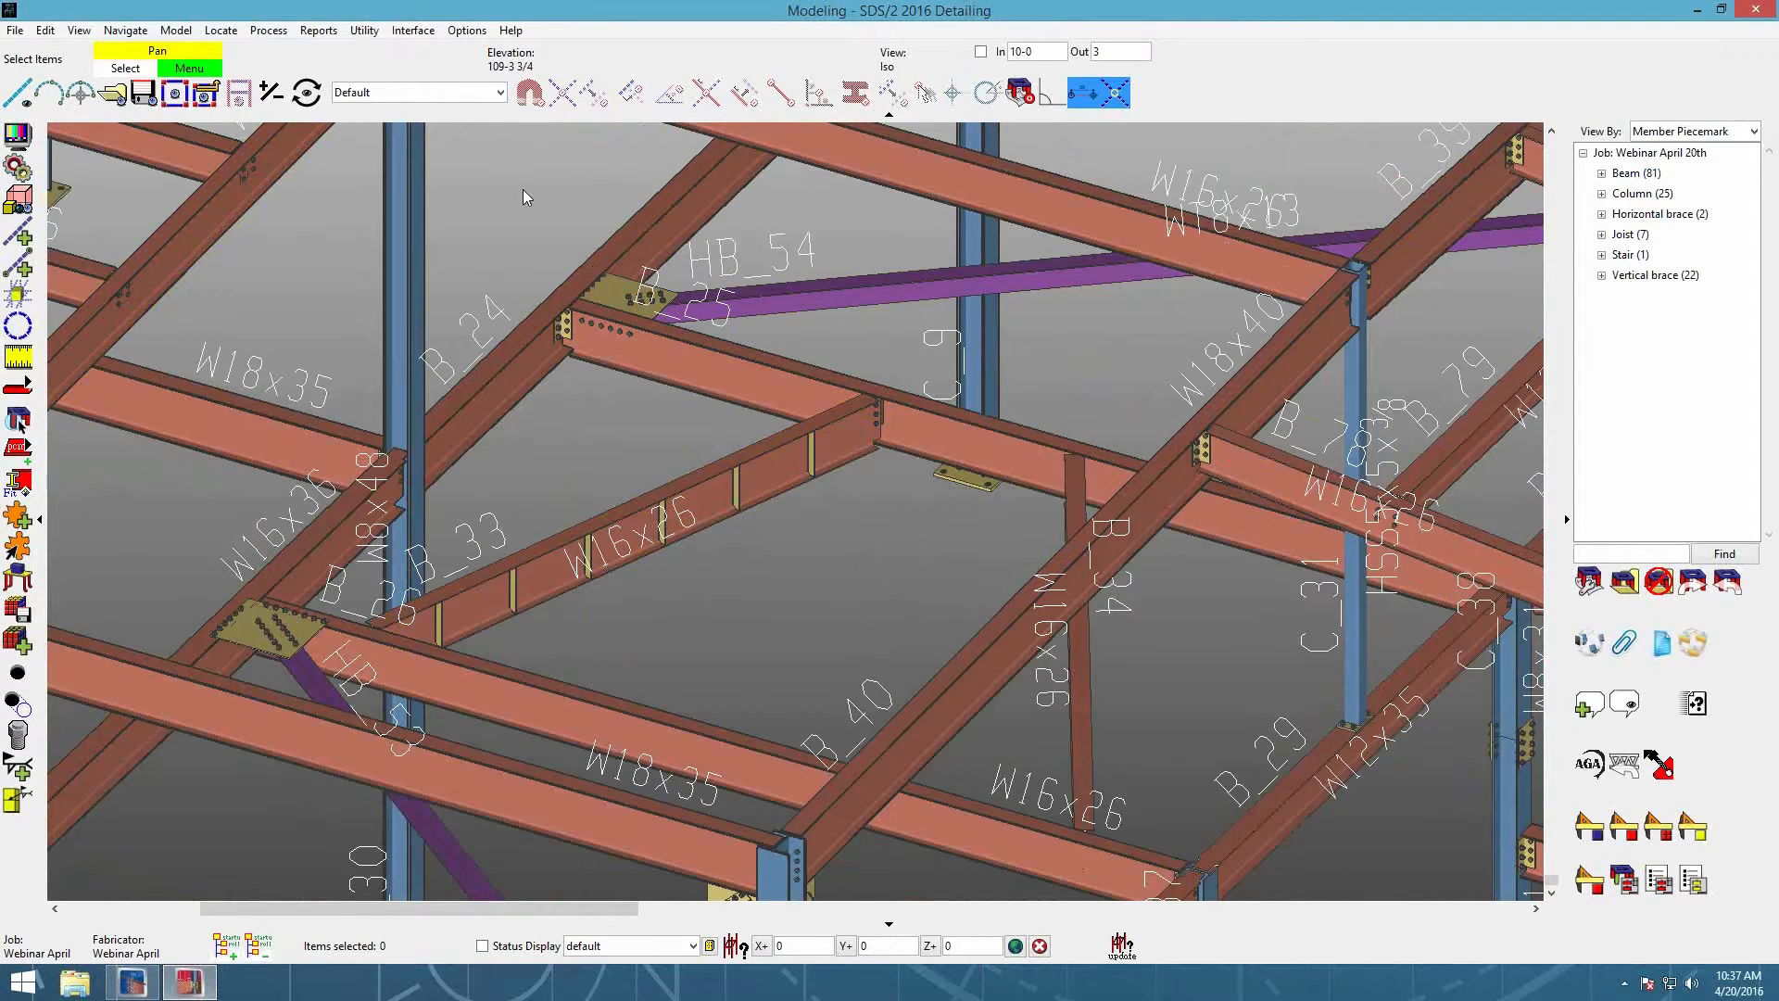
Step: Add the Process group's "Automatically create solids on member-edit-okay" command to the upper toolbar
click(467, 30)
click(572, 130)
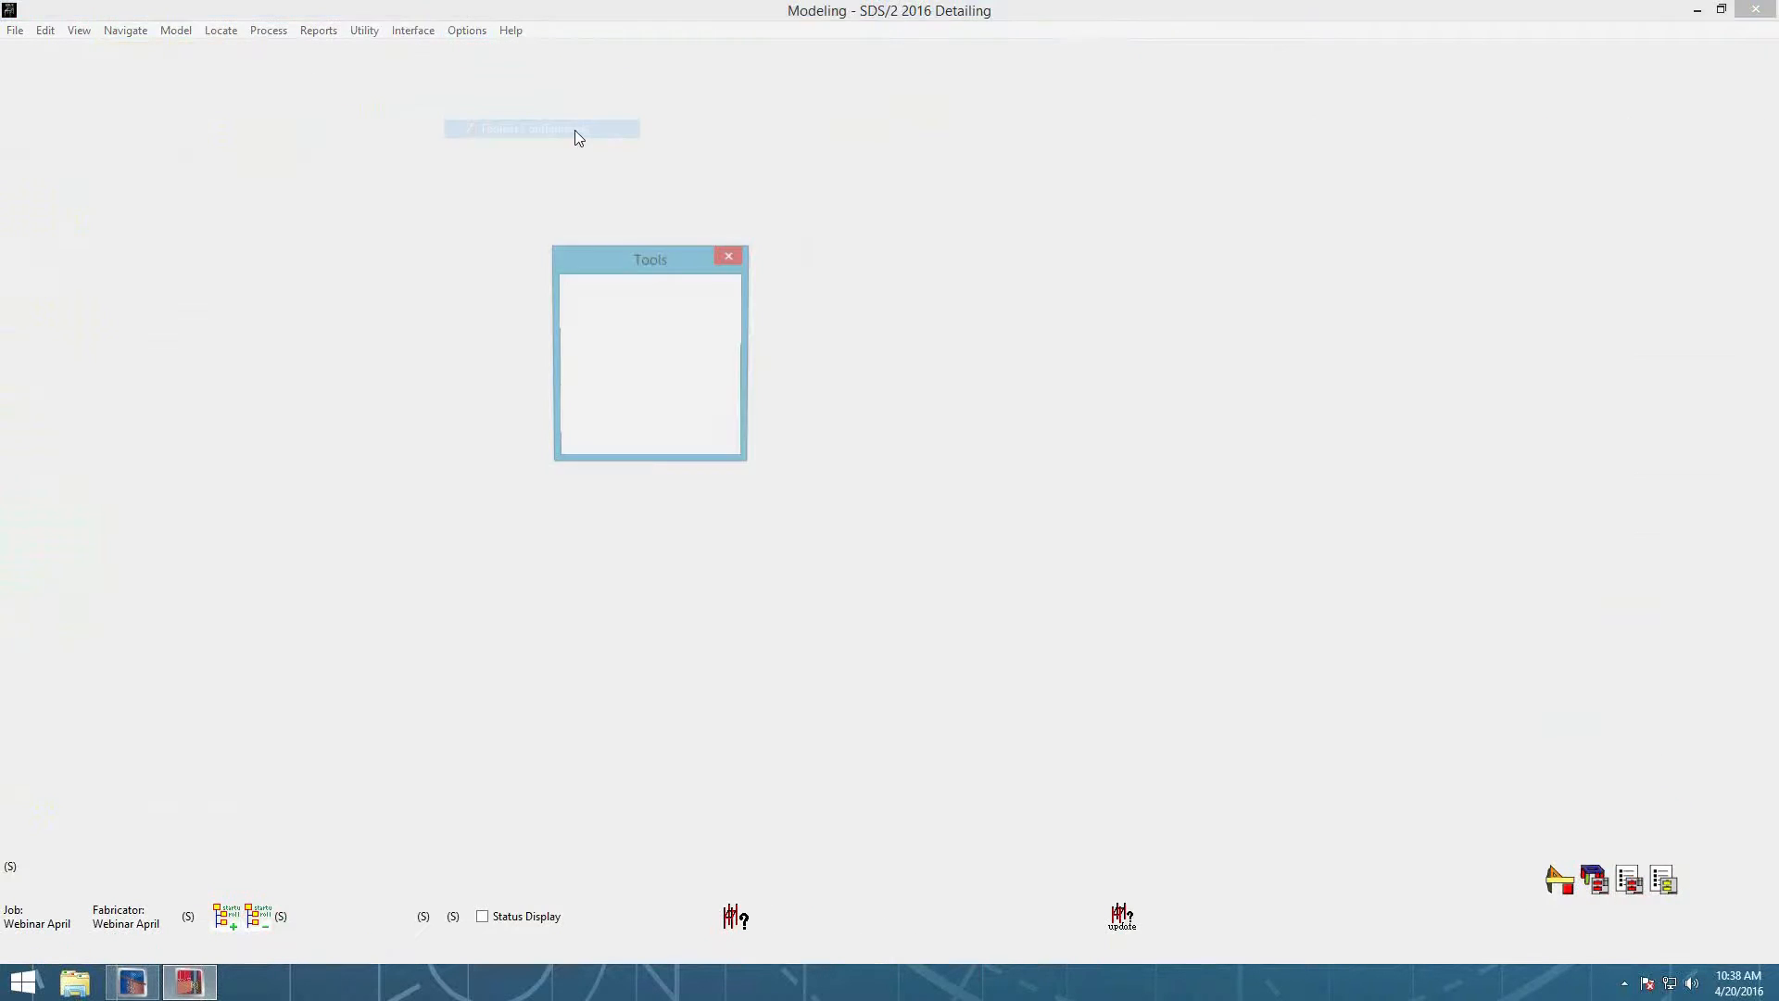
click(351, 160)
scroll(303, 244, down, 6)
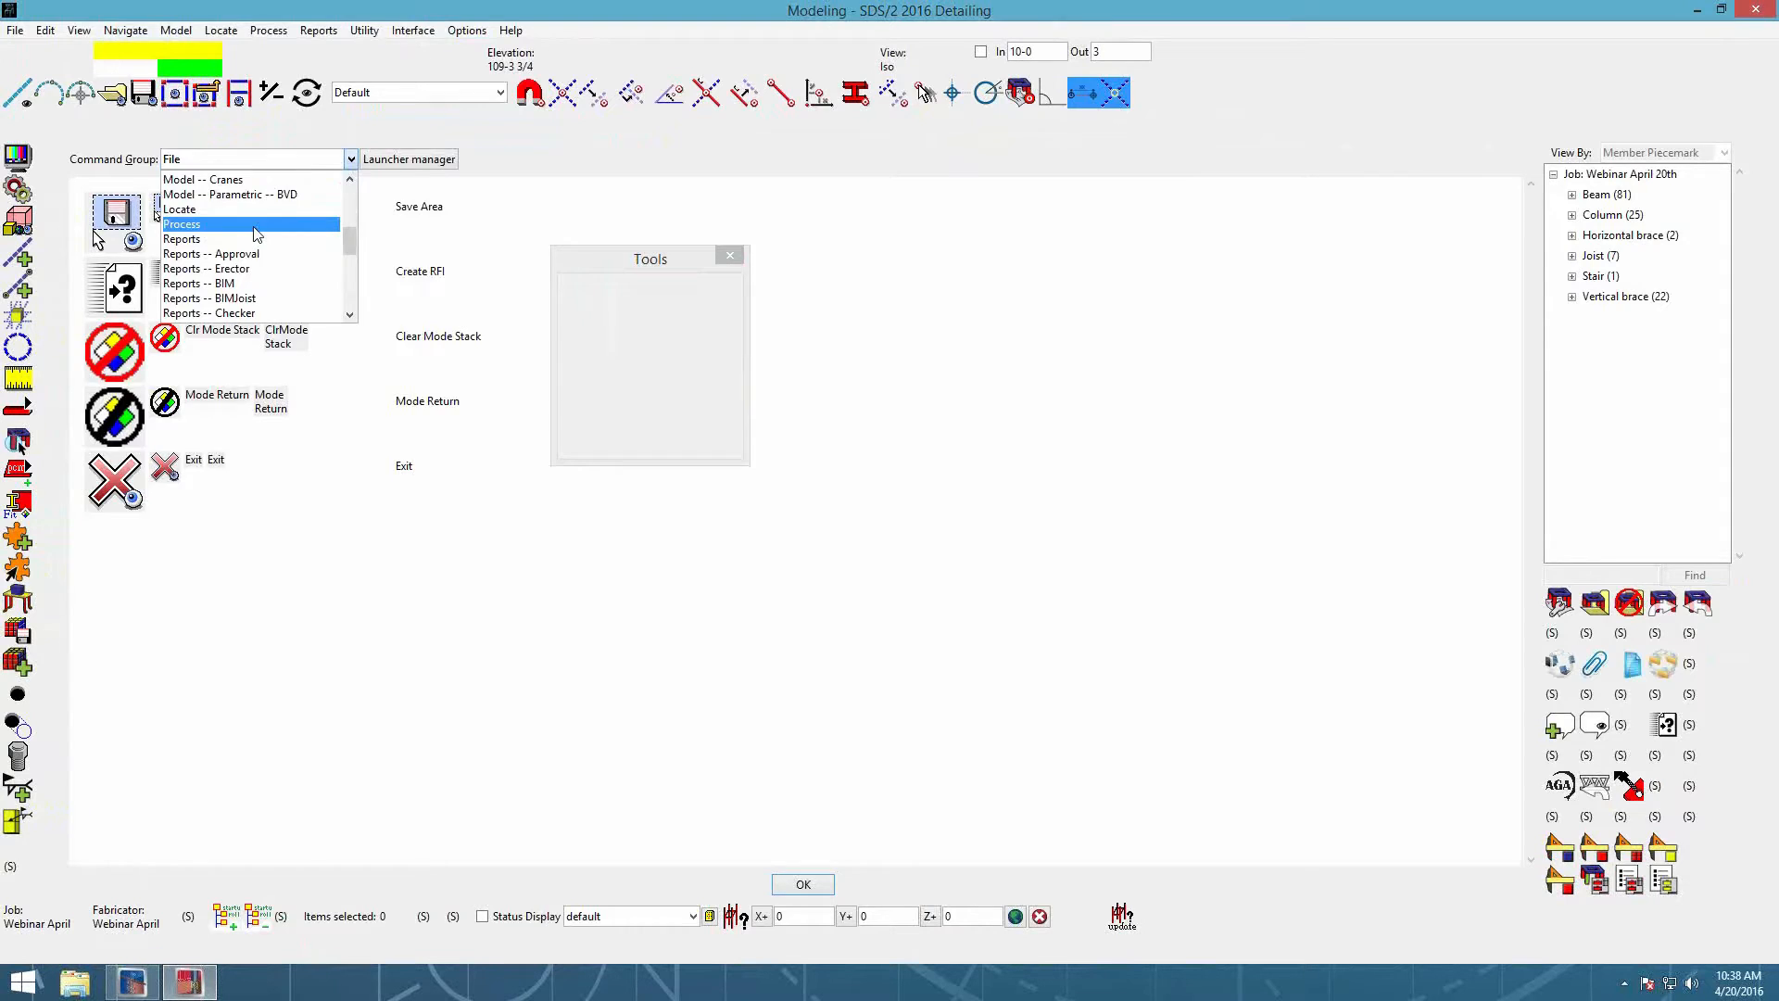
click(255, 224)
scroll(1523, 469, down, 5)
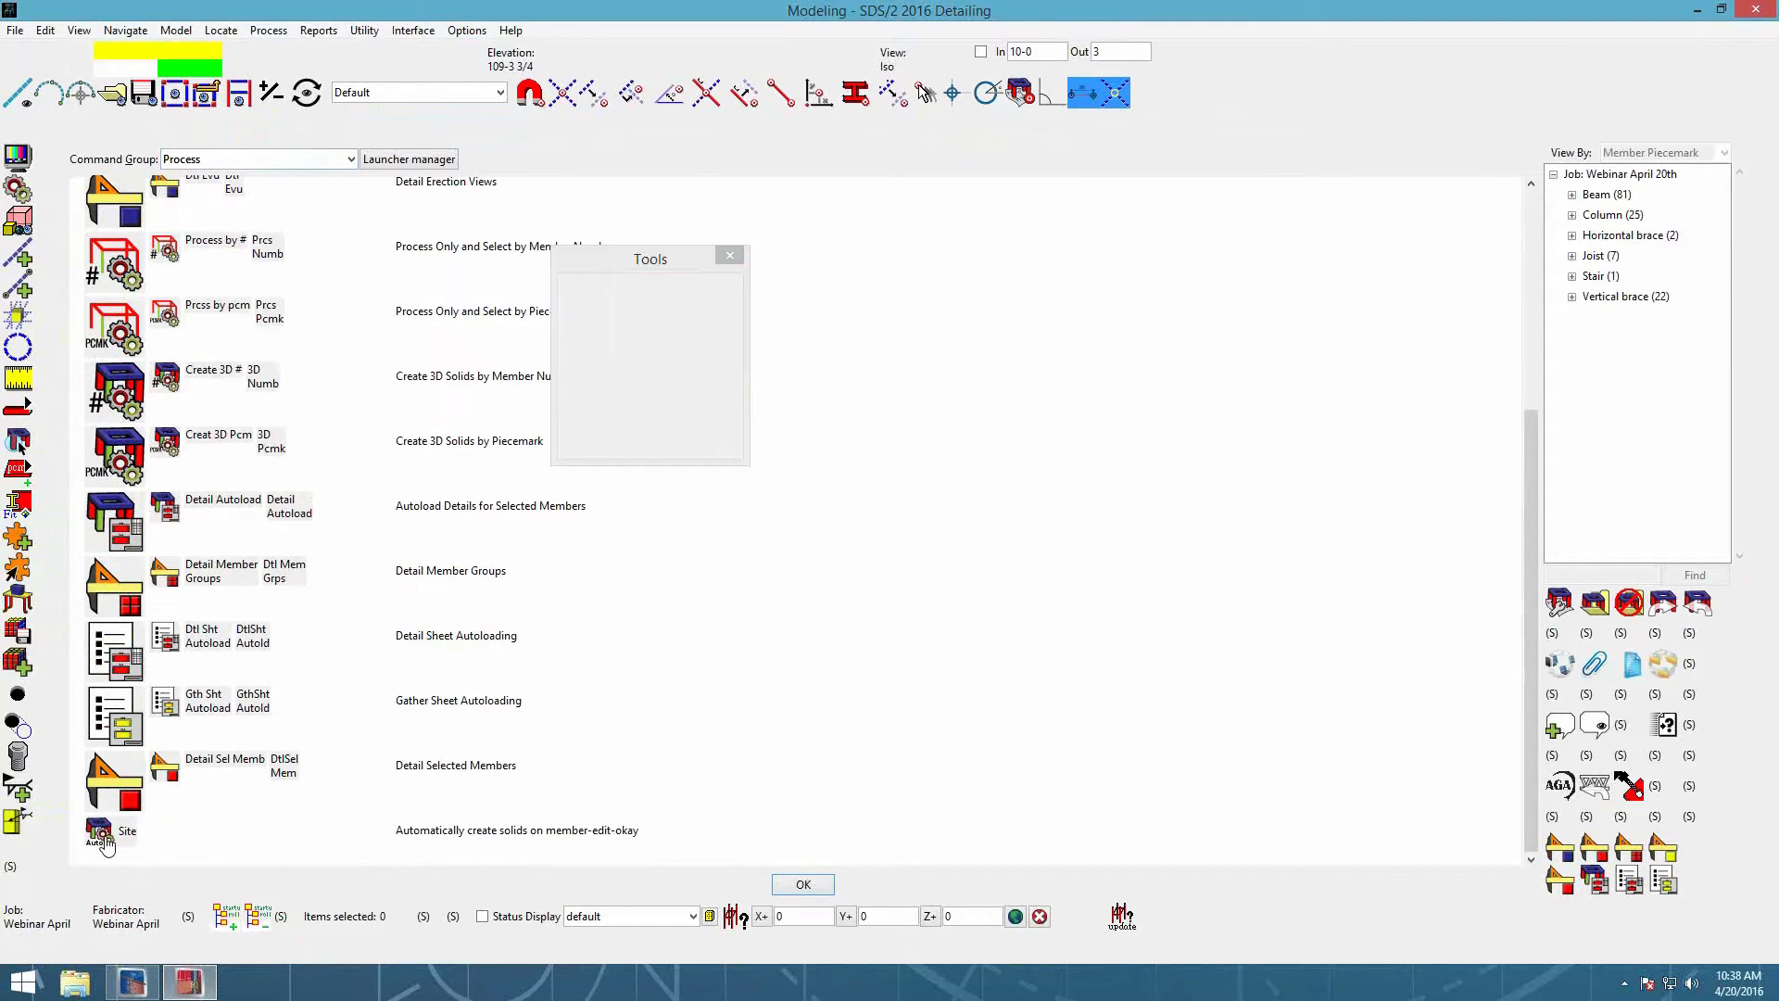
drag(102, 832, 1149, 93)
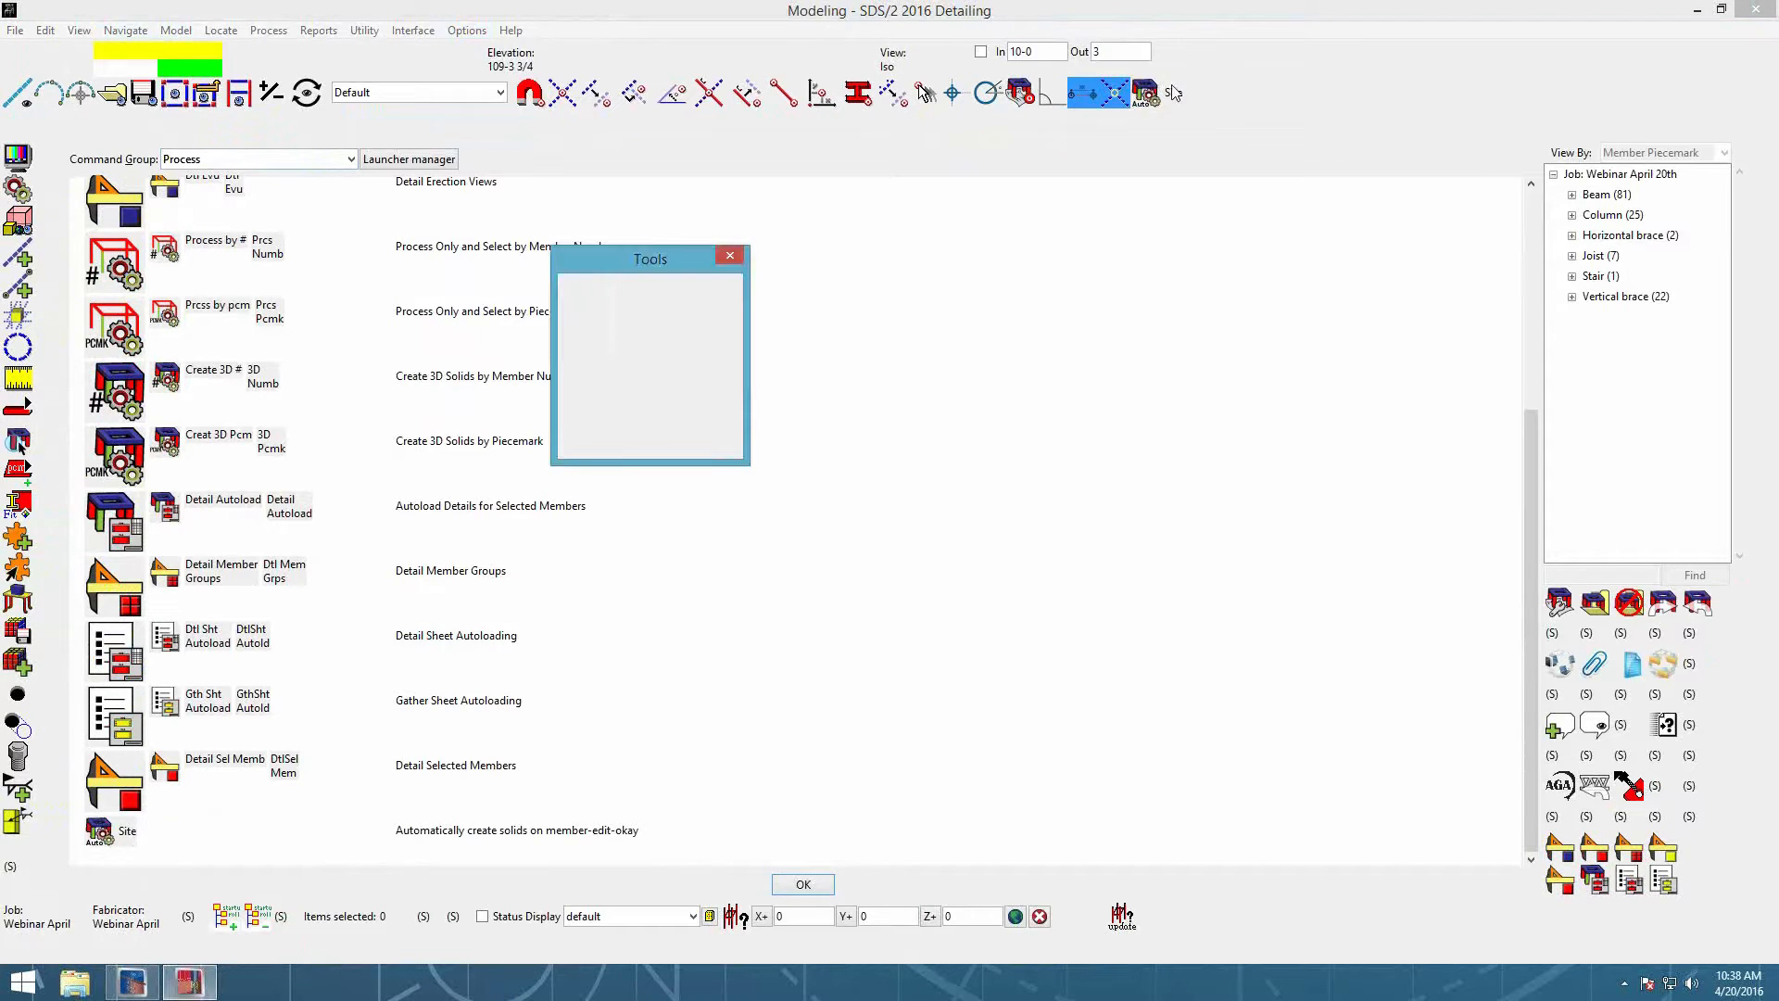
Step: Finish the toolbar configuration and save it as MODELING-2016
click(803, 884)
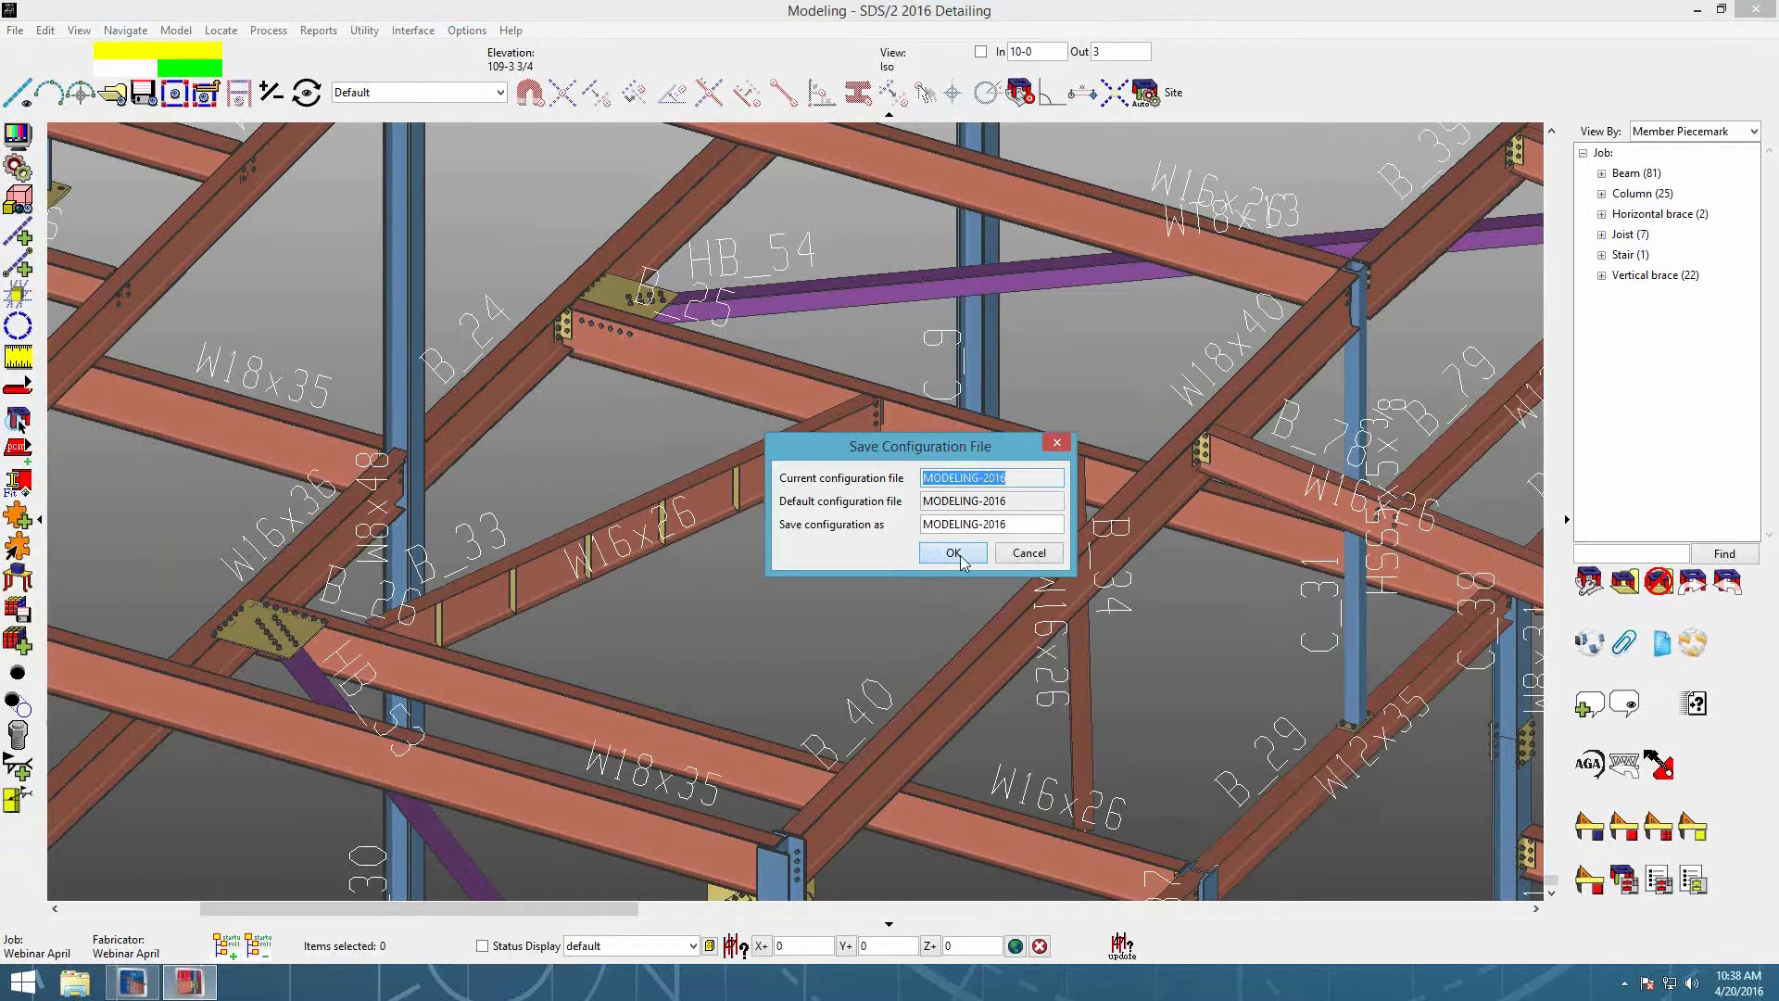
click(955, 553)
click(895, 545)
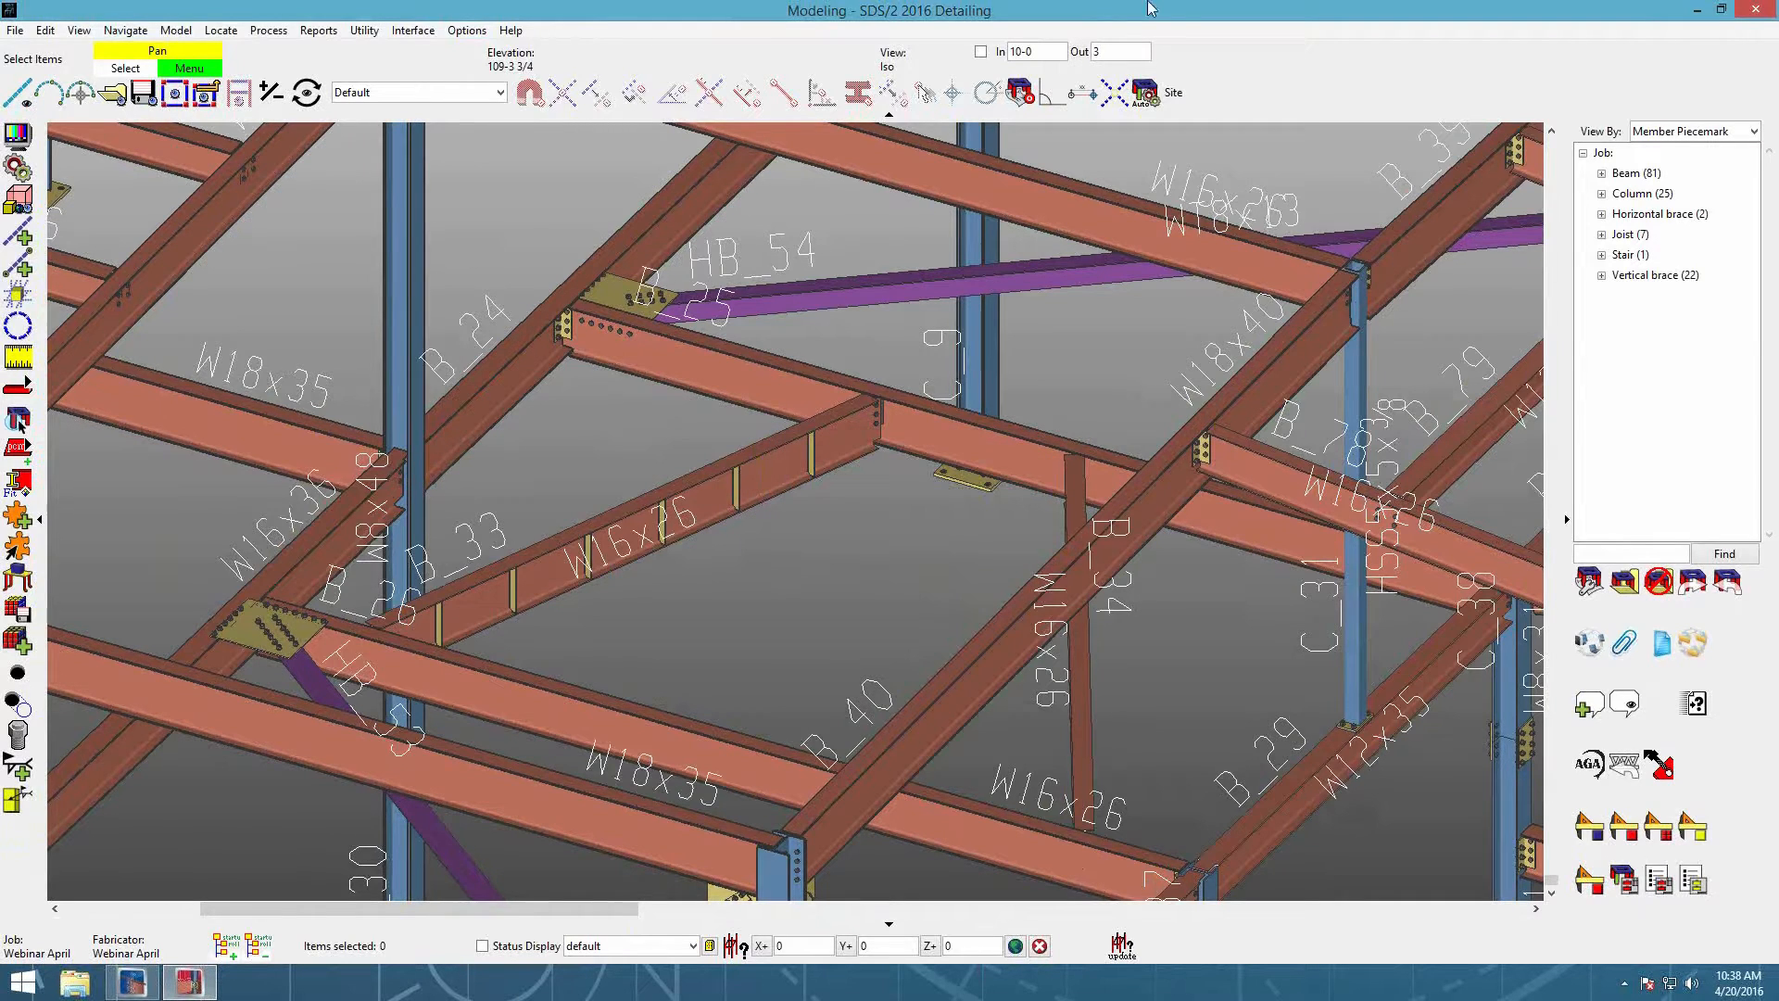
Step: Cycle the new automatic solid creation toggle from Site through its states to On
click(1166, 98)
click(1169, 98)
click(1167, 94)
Step: Set the modeling user option for automatically creating solids on member-edit-okay to Off and apply it
click(467, 30)
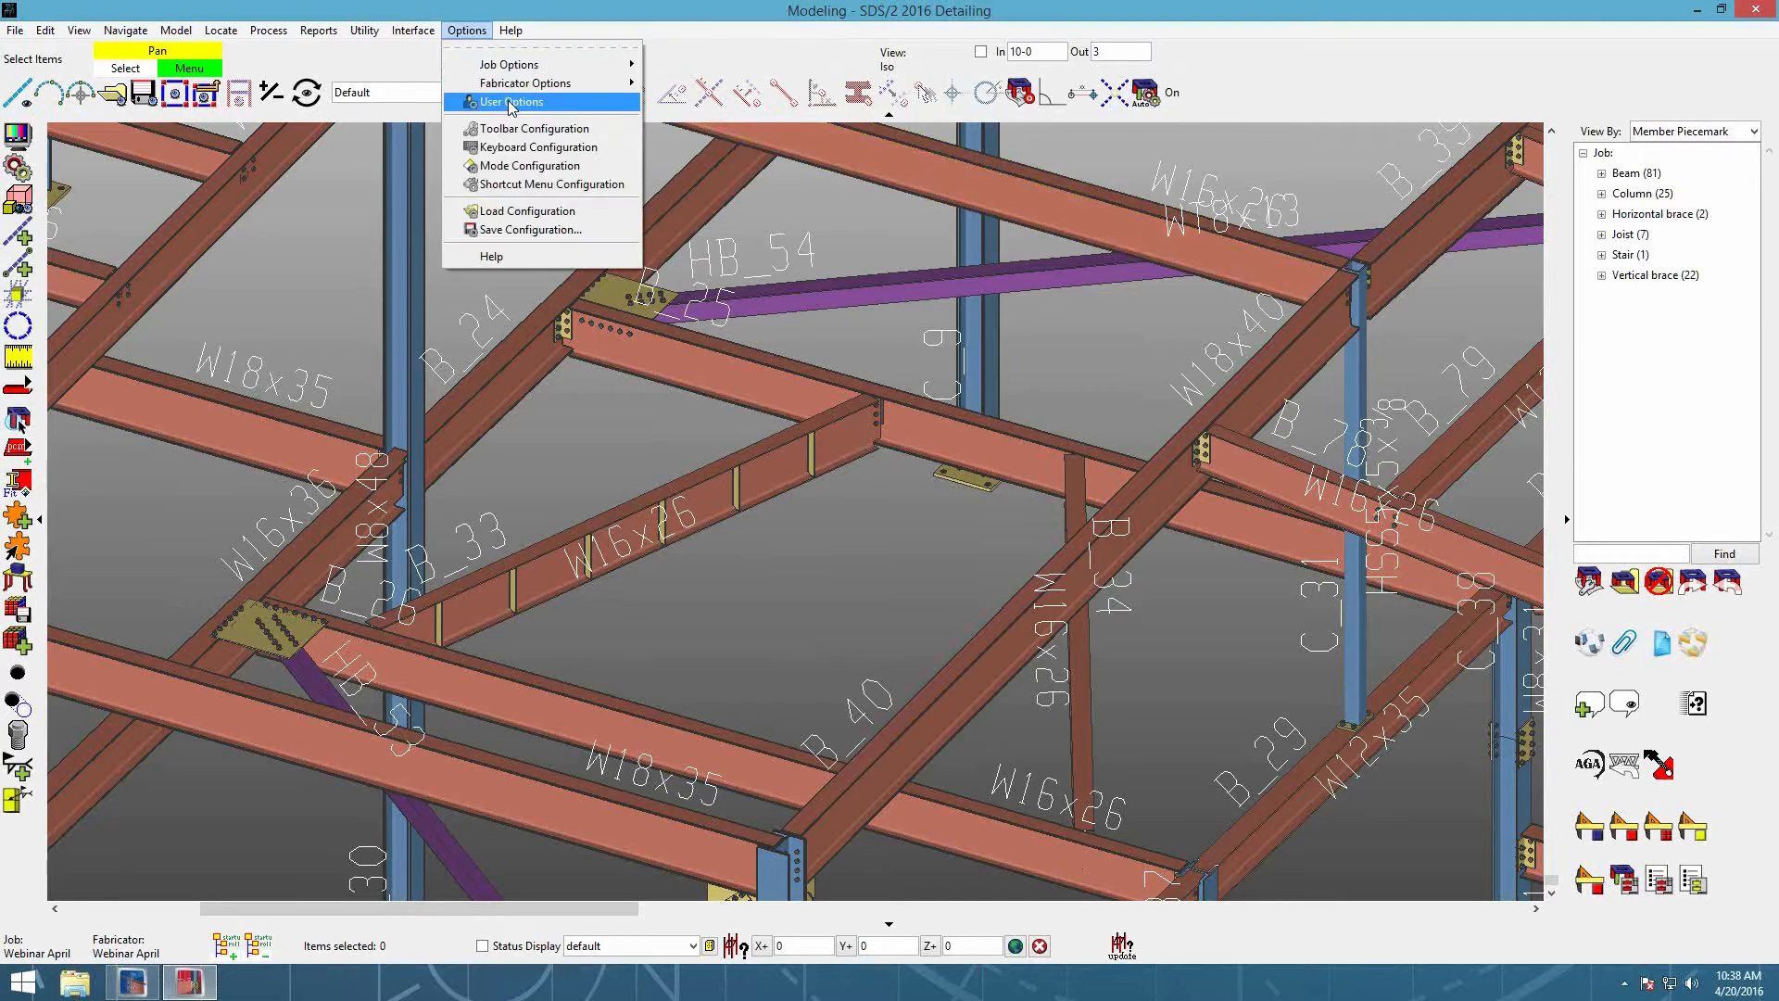
click(510, 104)
click(663, 191)
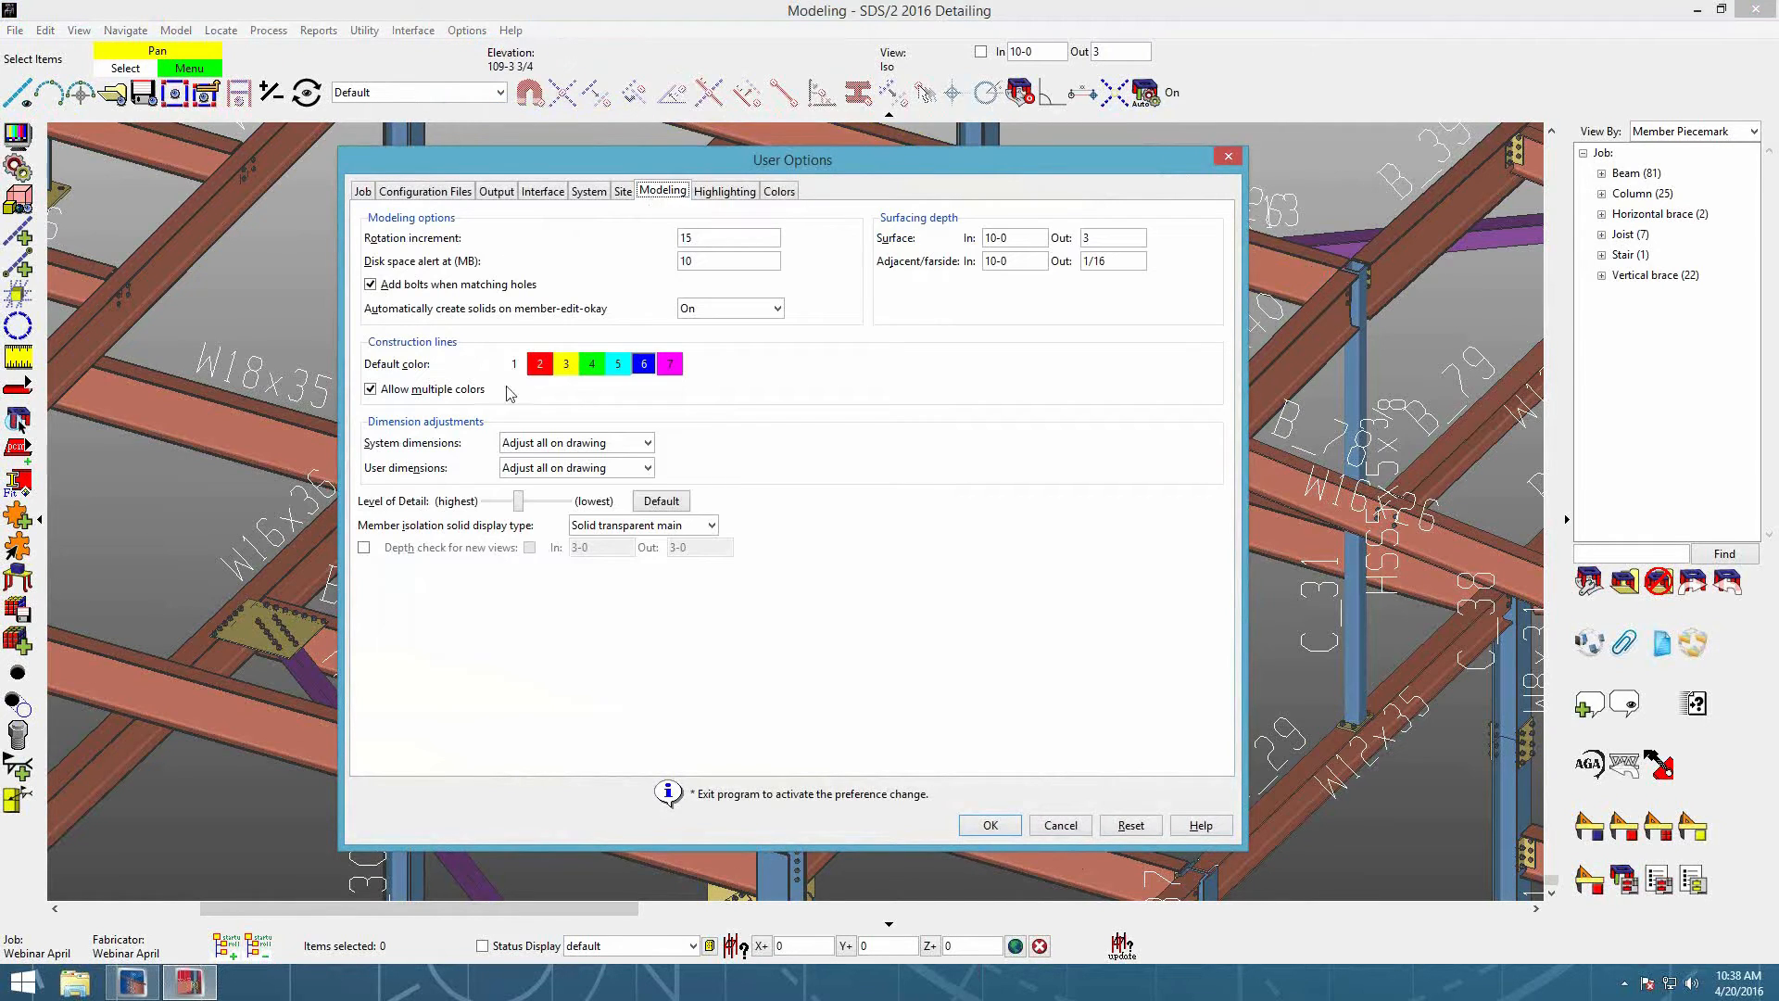
click(778, 309)
click(732, 352)
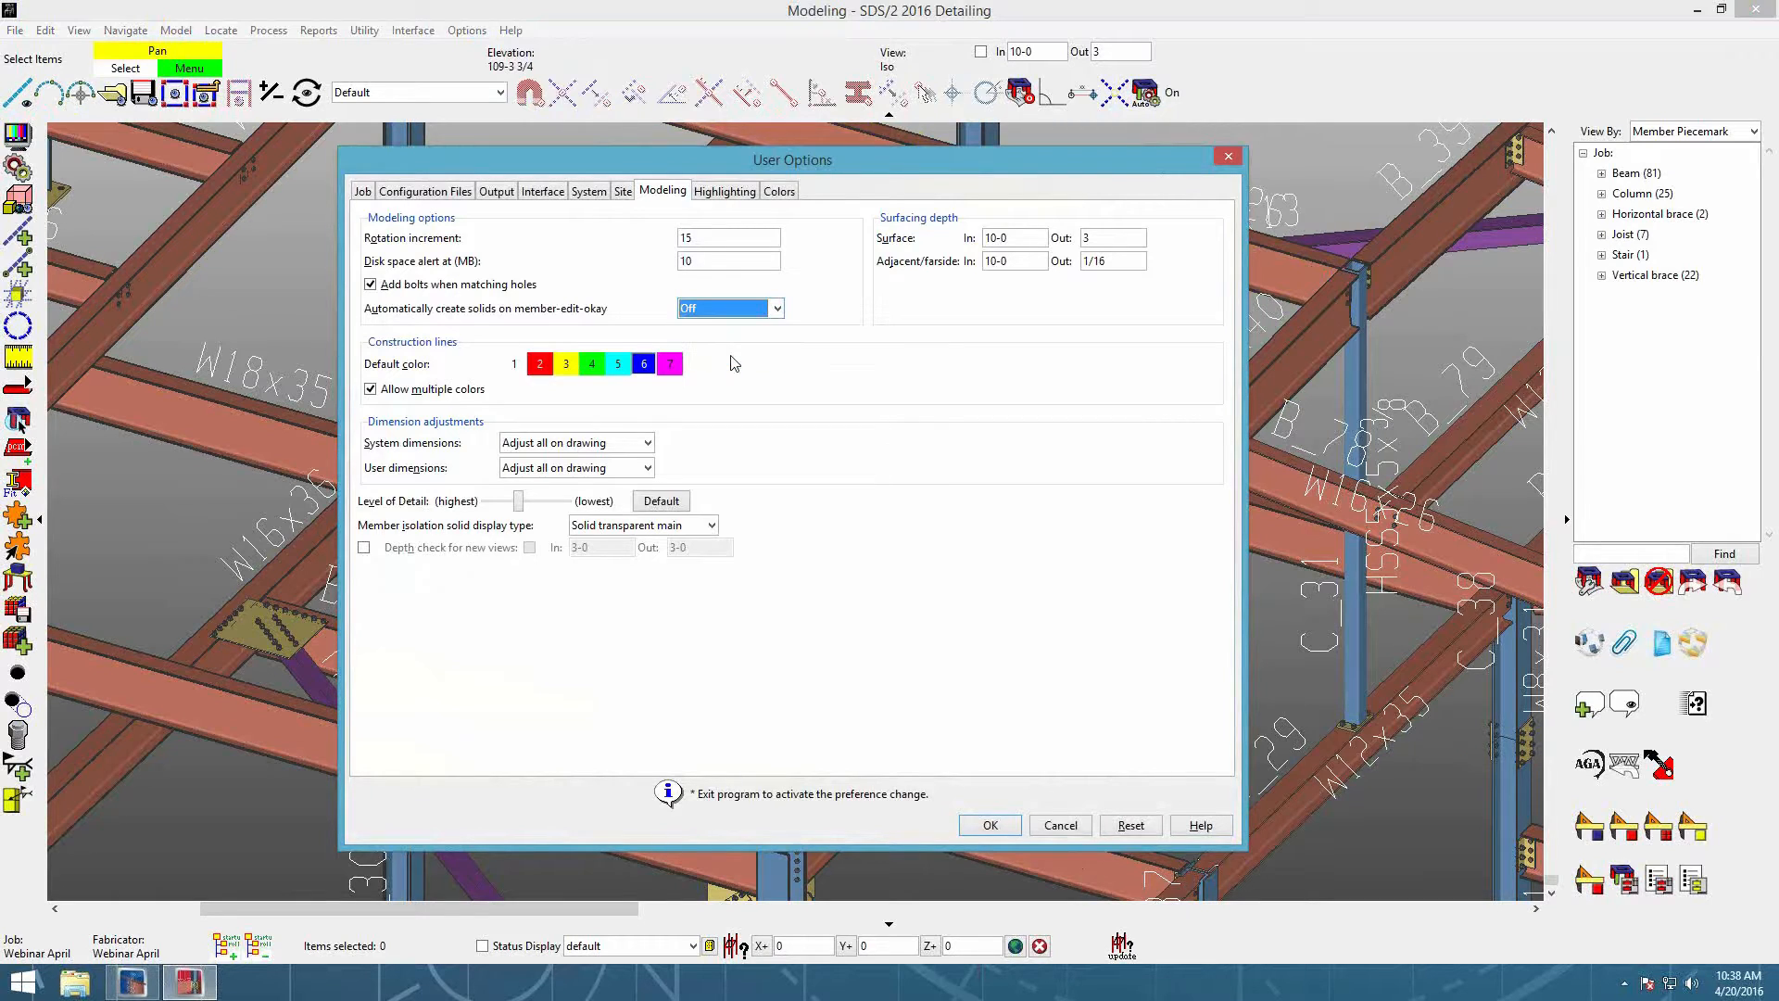
click(983, 827)
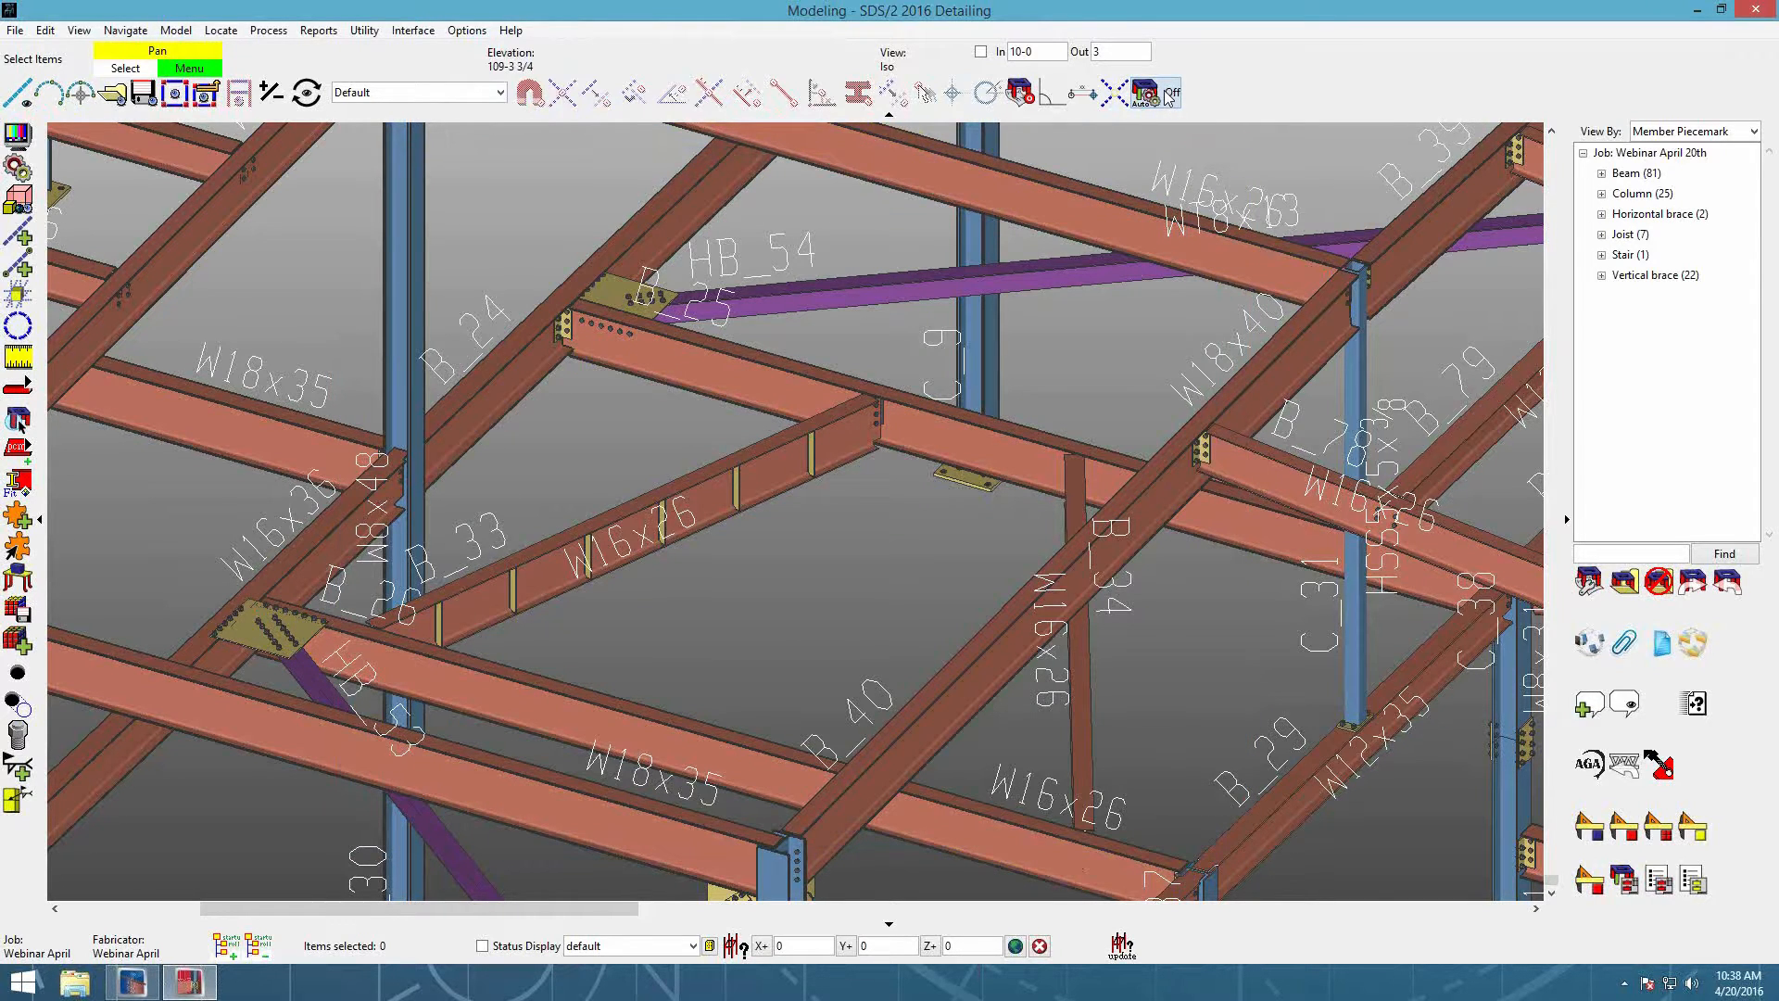
Step: Switch the automatic solid creation toggle to On
scroll(684, 413, down, 2)
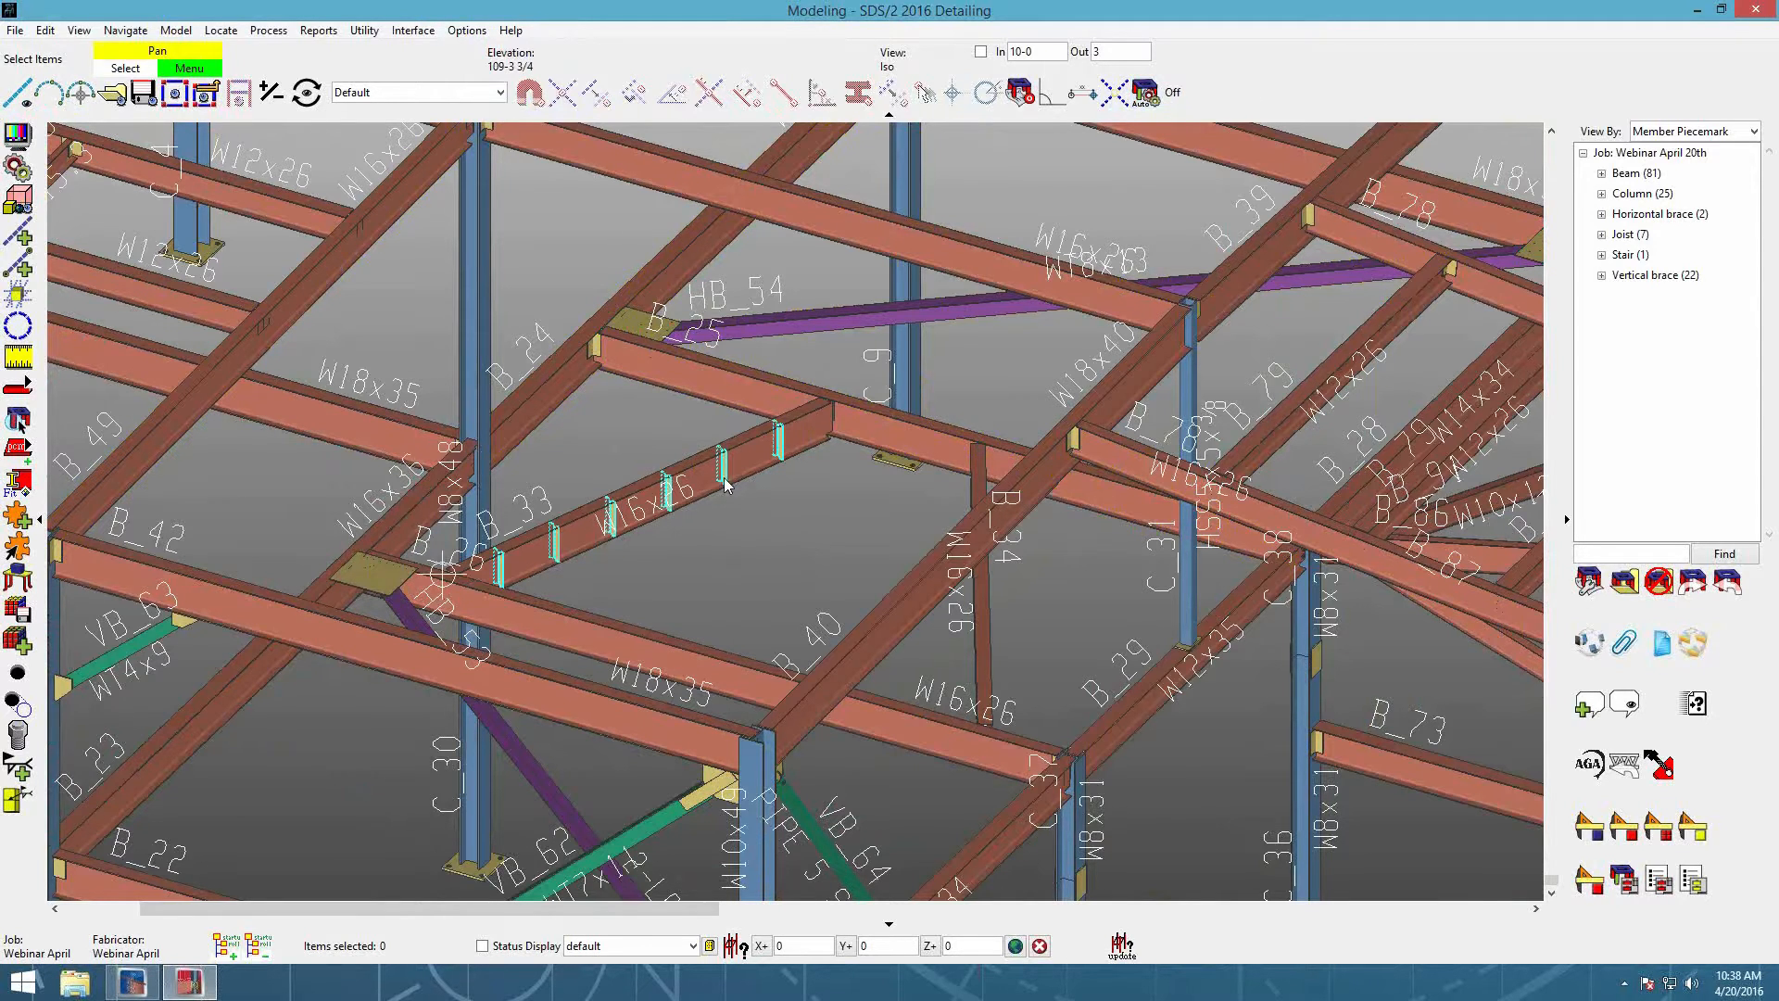
scroll(728, 494, up, 2)
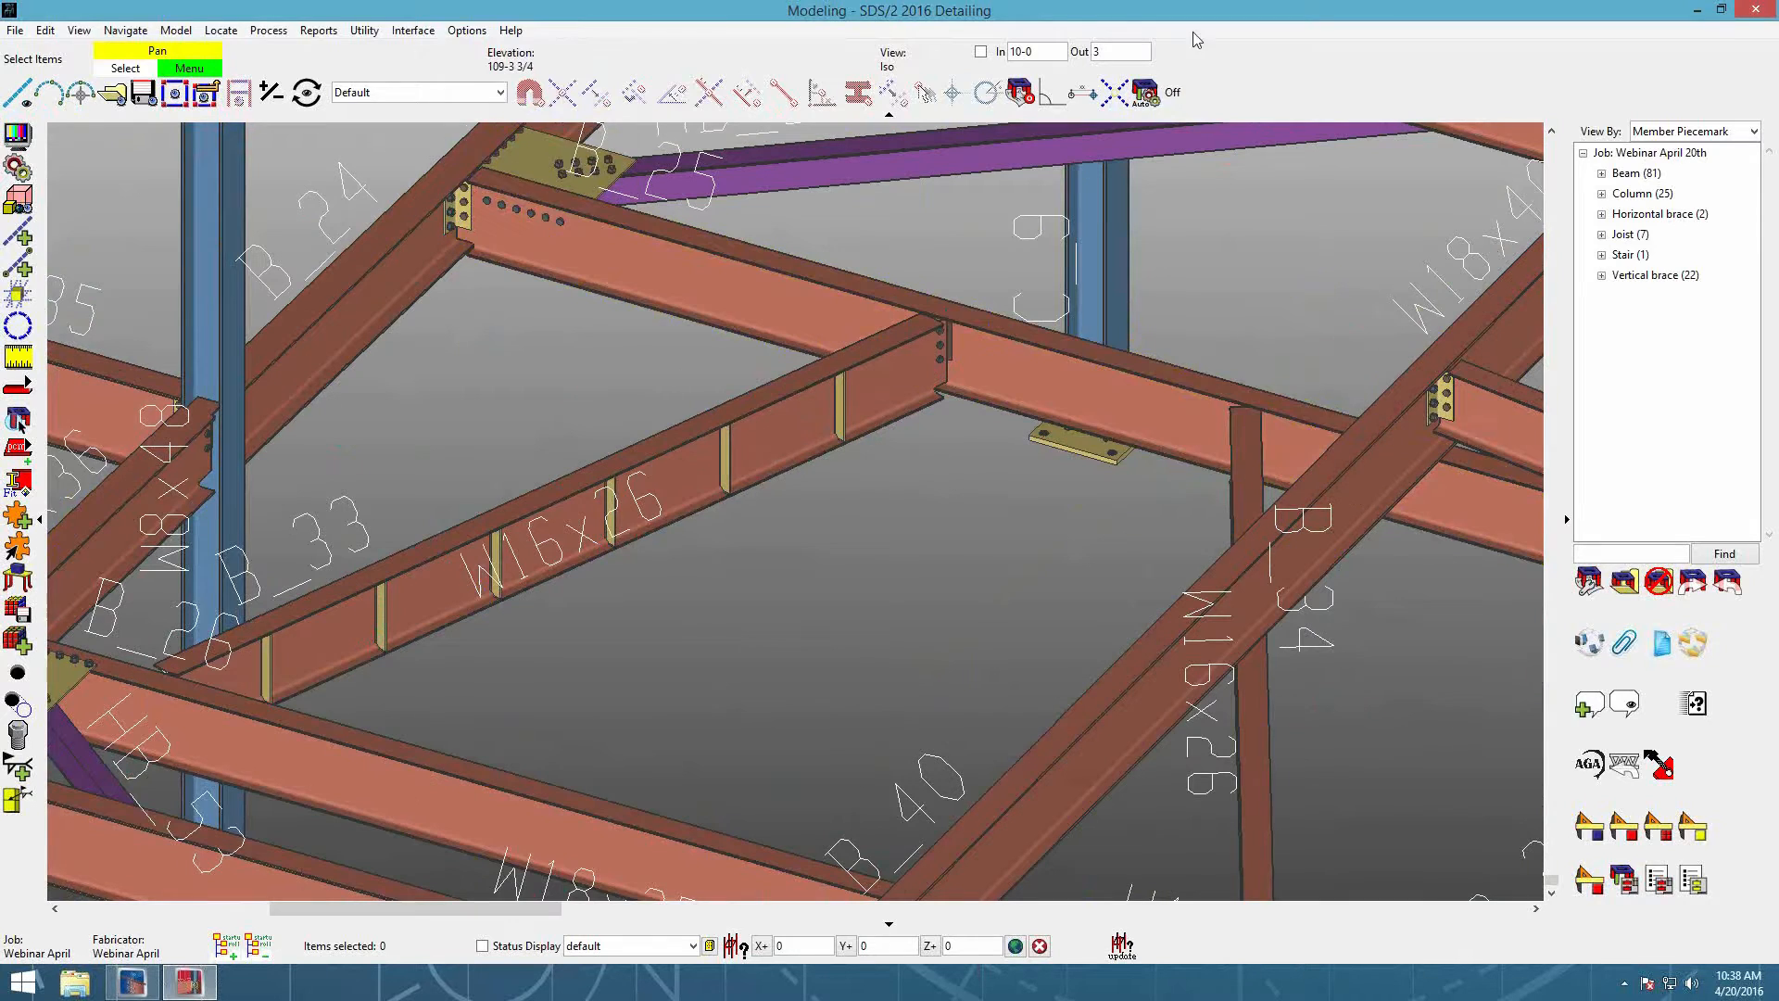
click(1146, 92)
Step: Change the location method of the B_33 beam stiffeners to Even Spacing and apply it
double_click(730, 457)
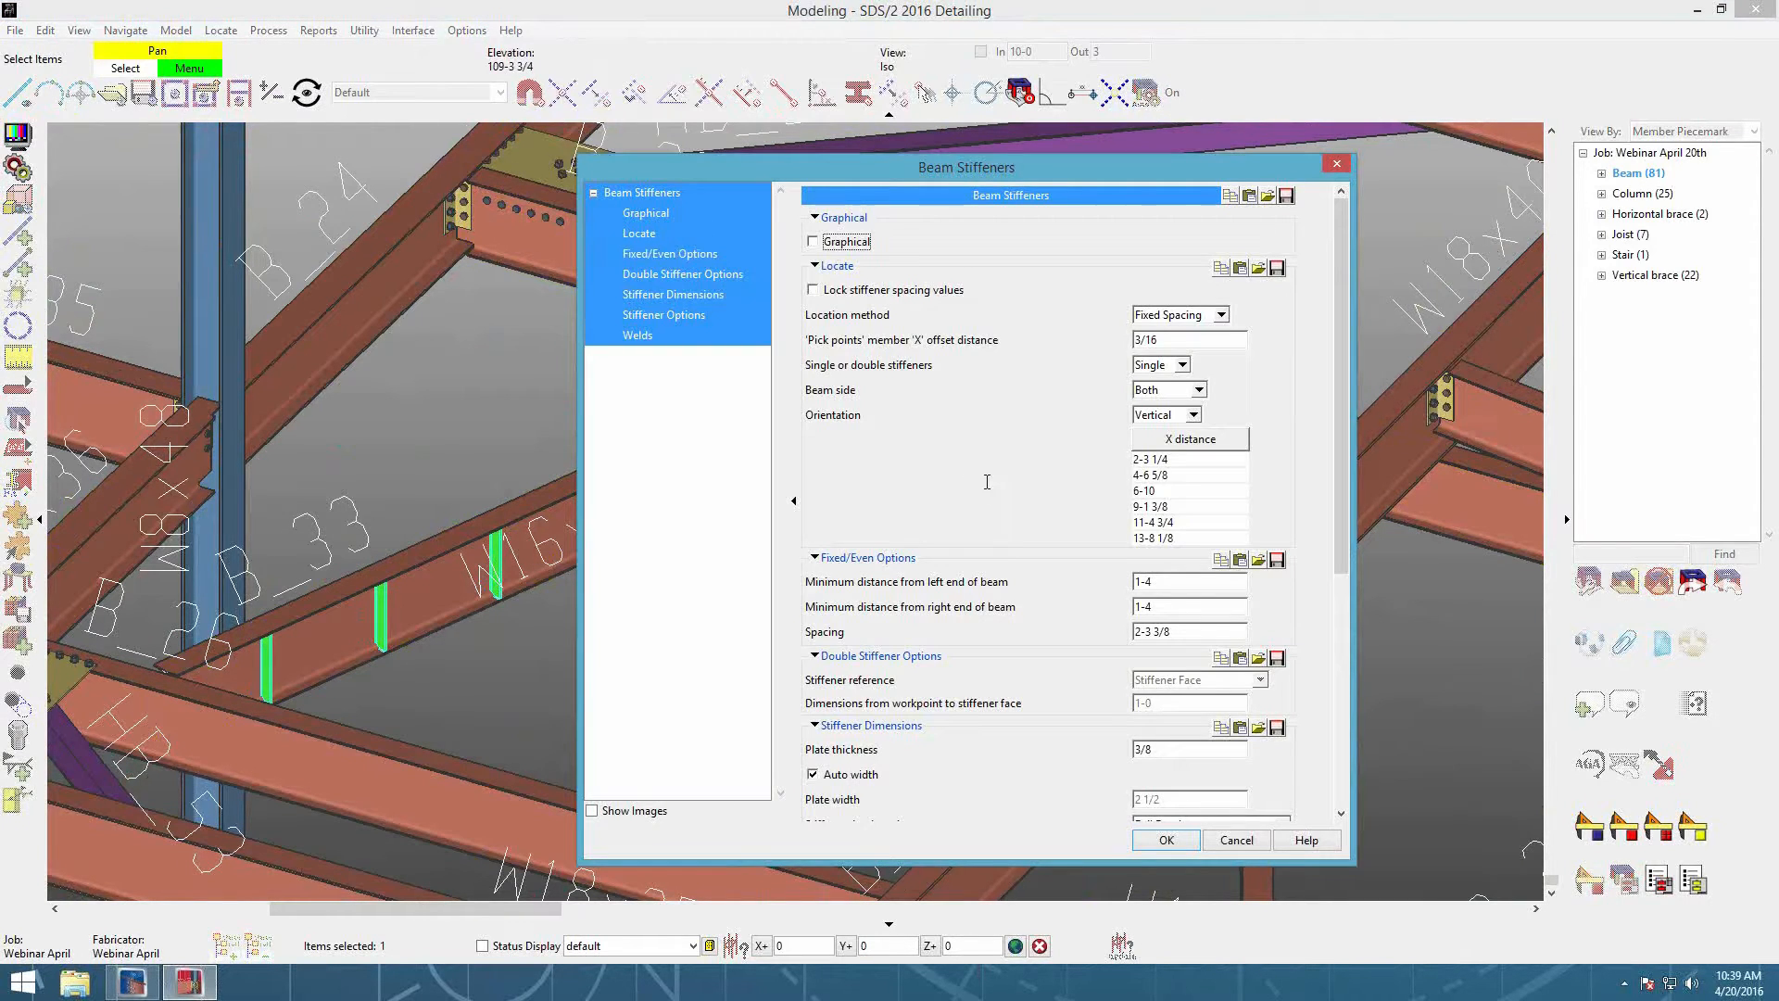
click(1189, 316)
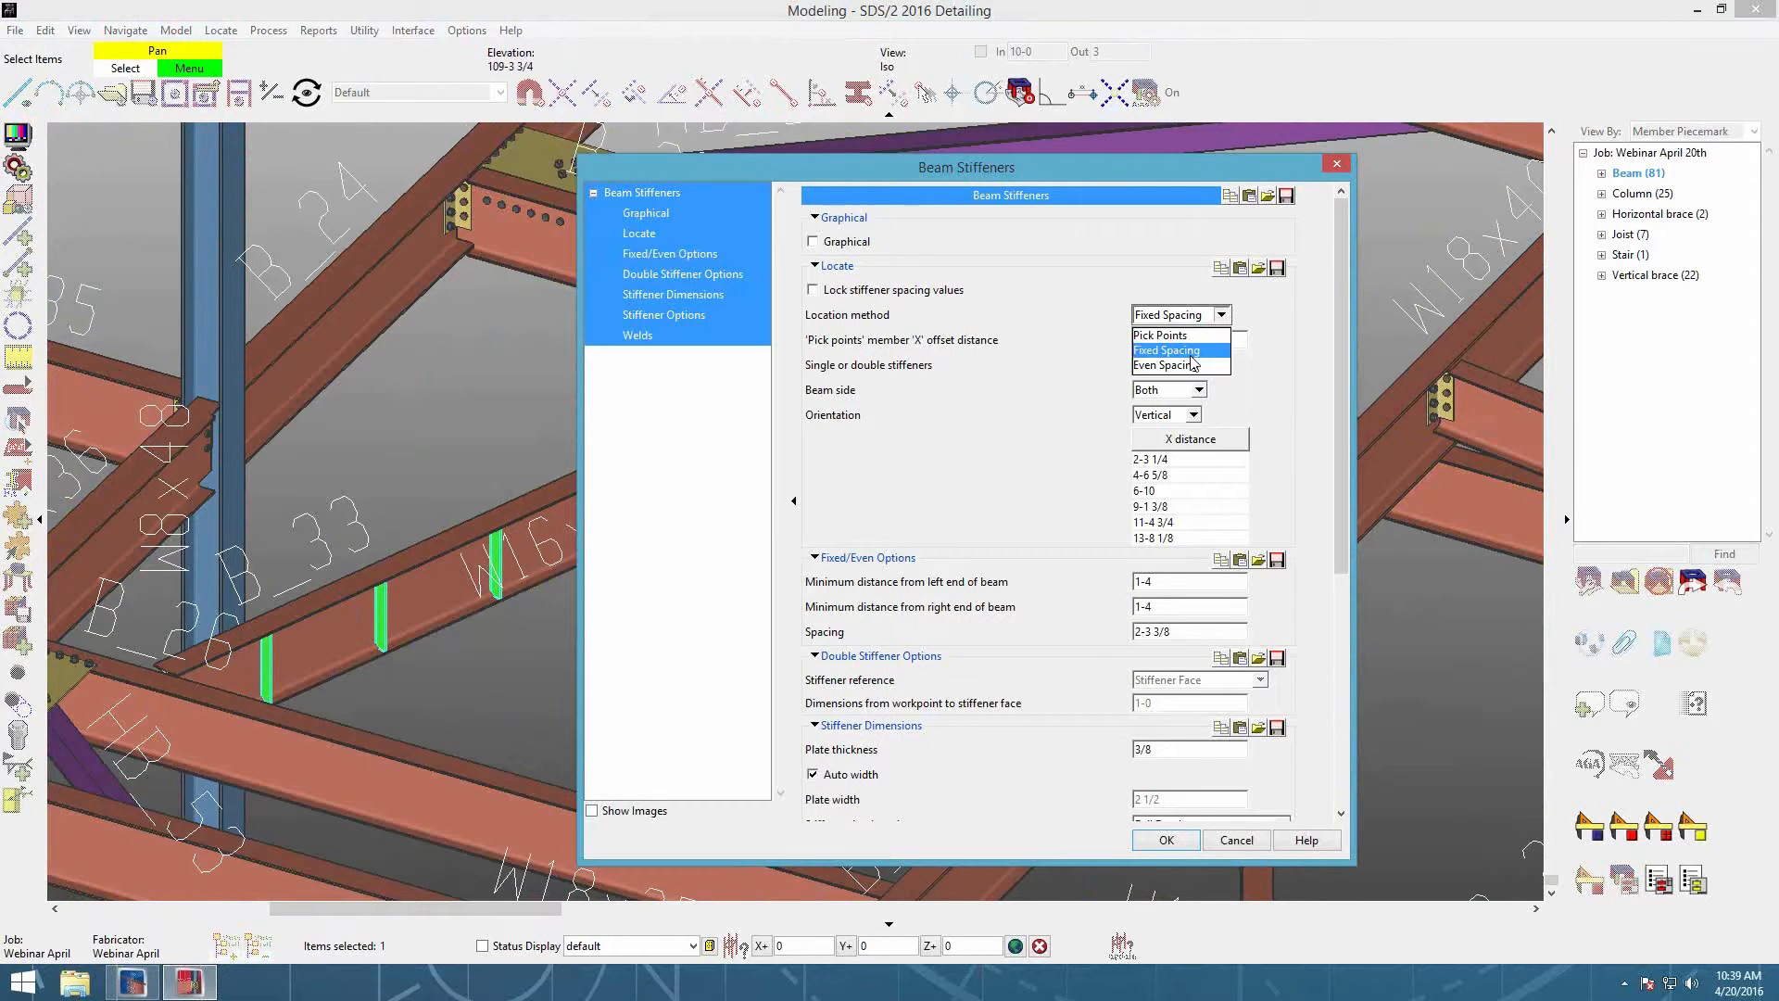
click(1169, 365)
click(1161, 842)
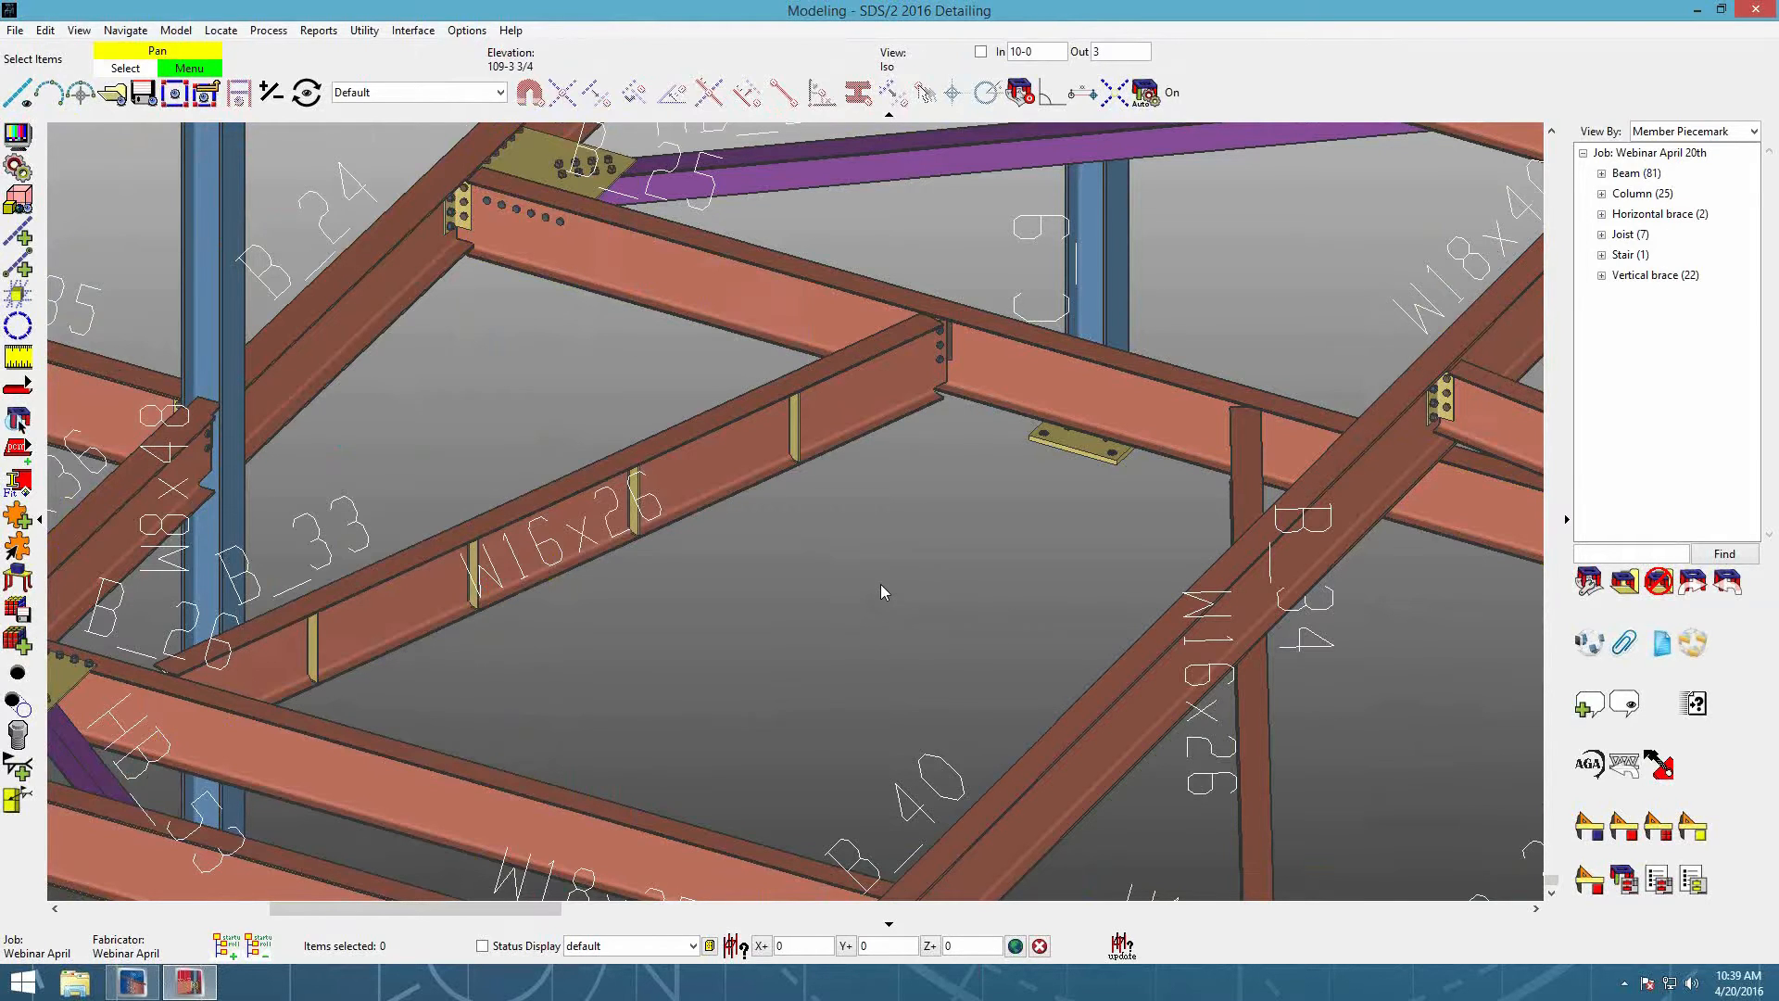
Step: Select the members at the canopy end of the frame, display the commands available for them, and clear the selection
scroll(881, 584, down, 6)
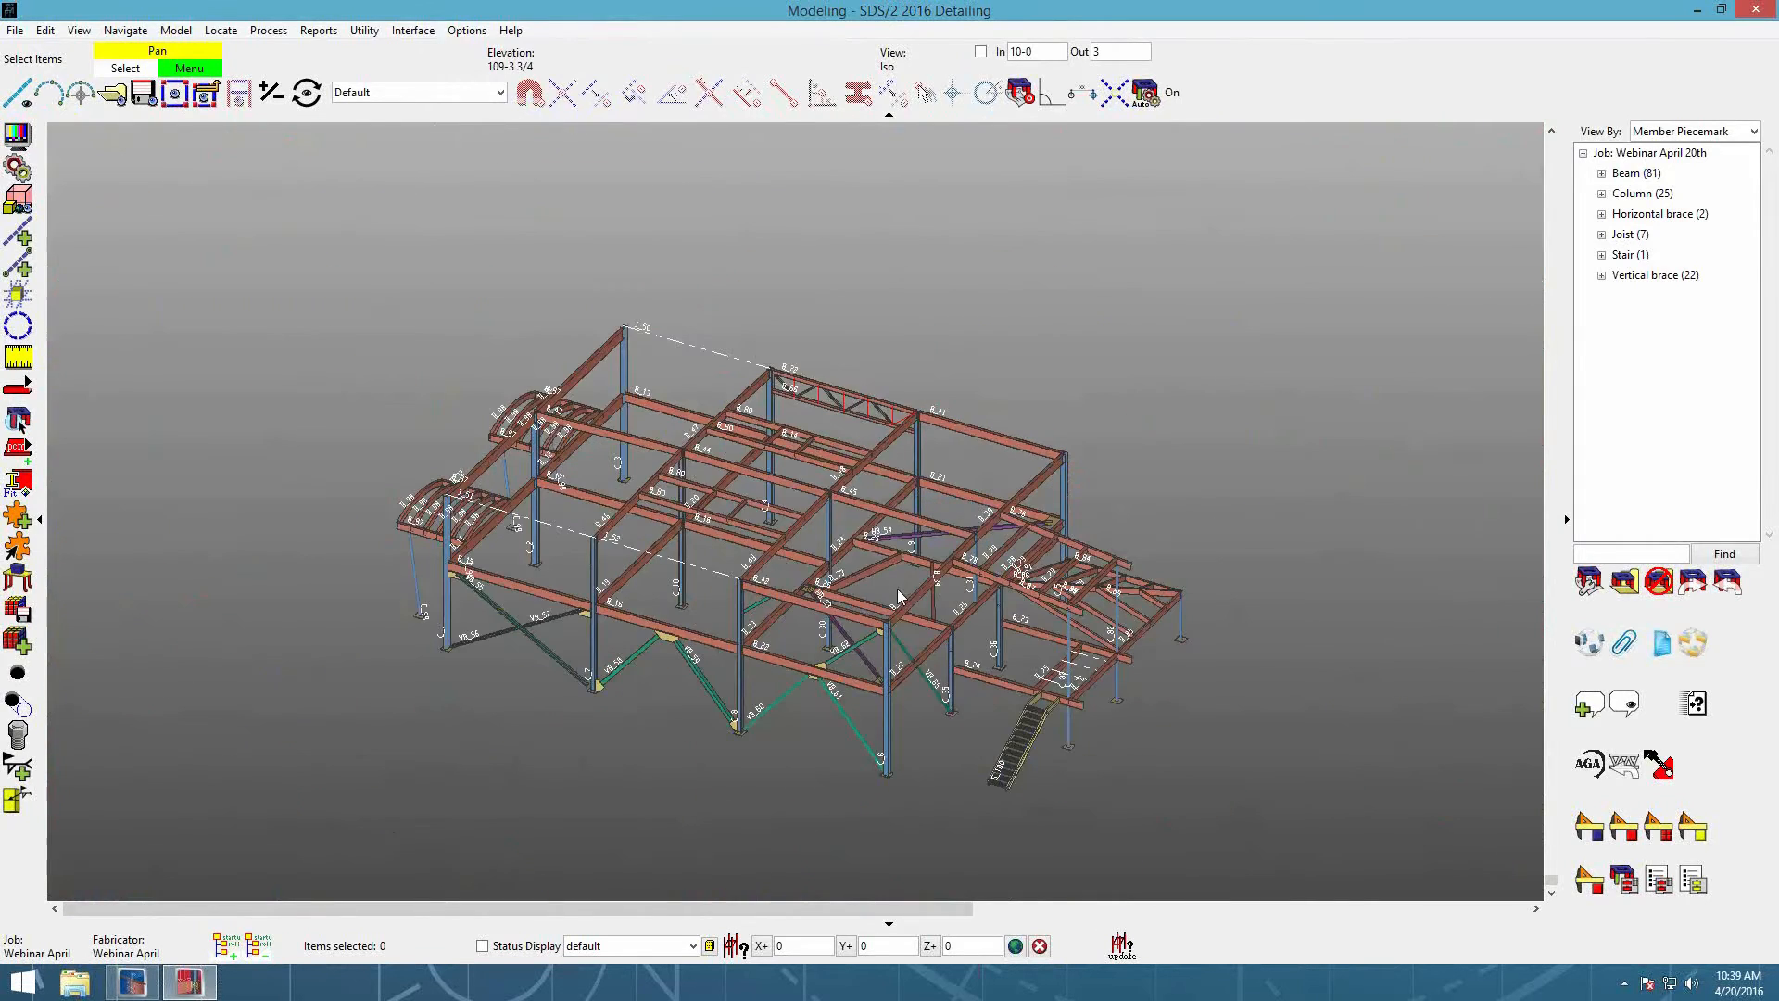
scroll(652, 708, up, 2)
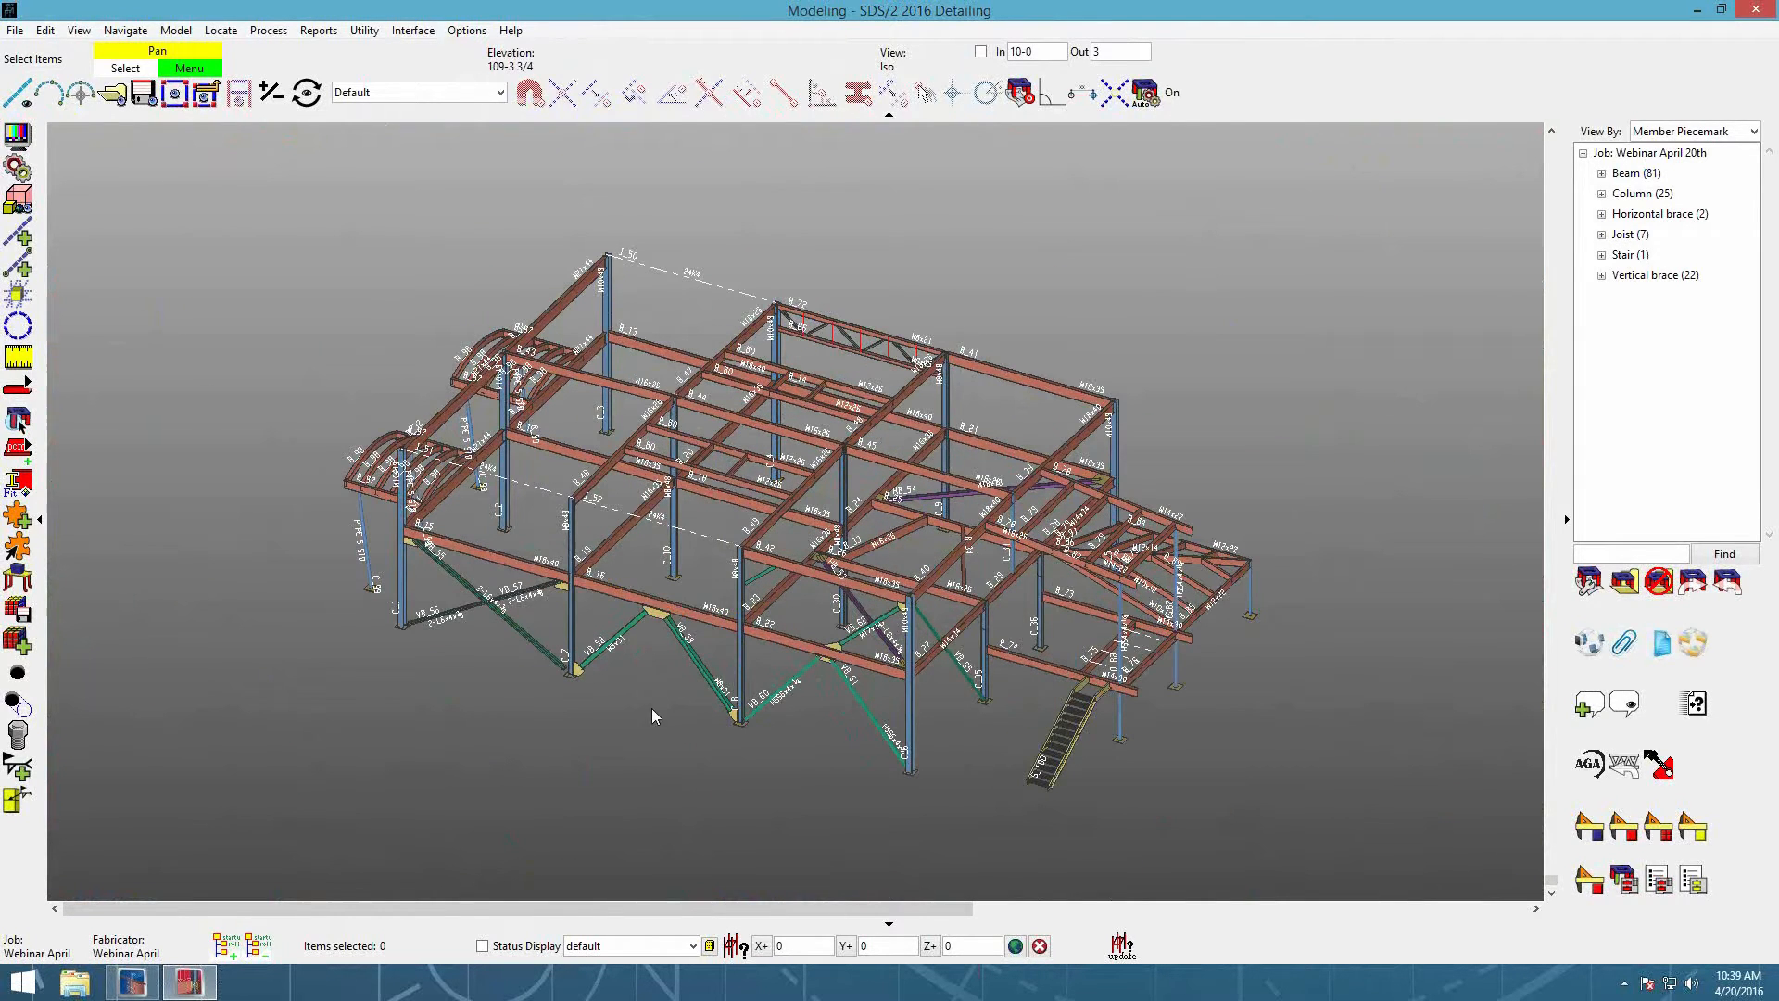
drag(238, 302, 237, 302)
right_click(253, 297)
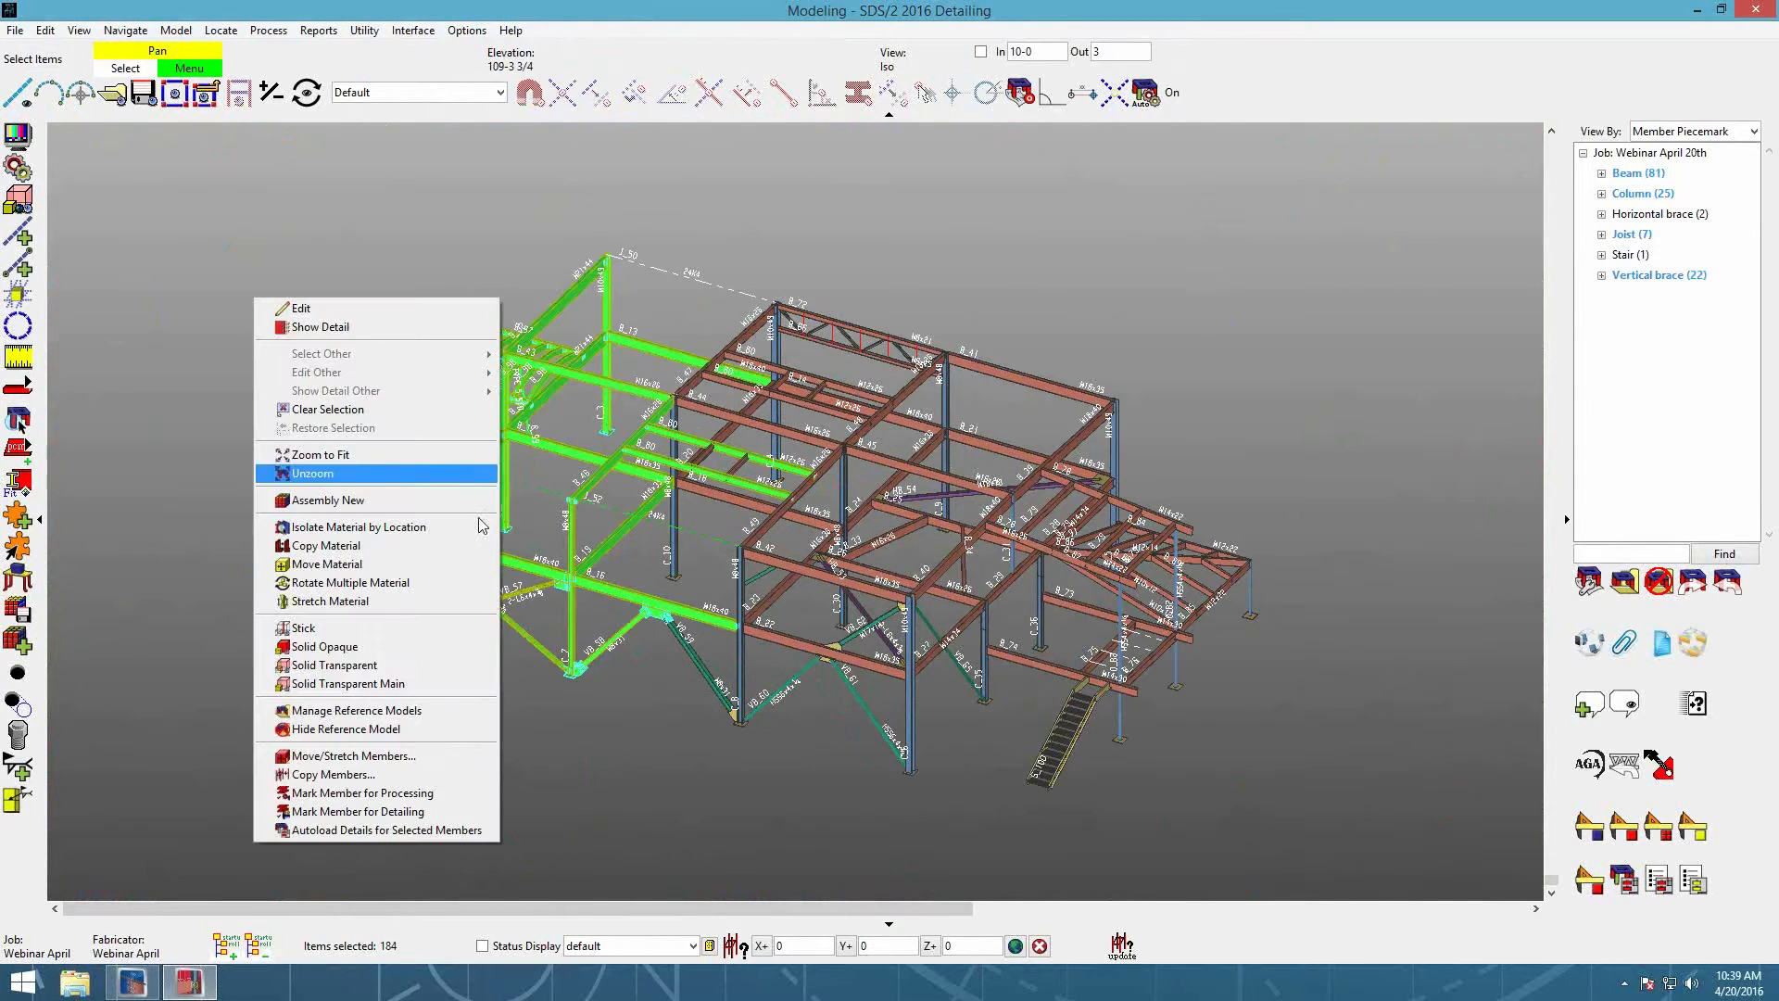
click(653, 781)
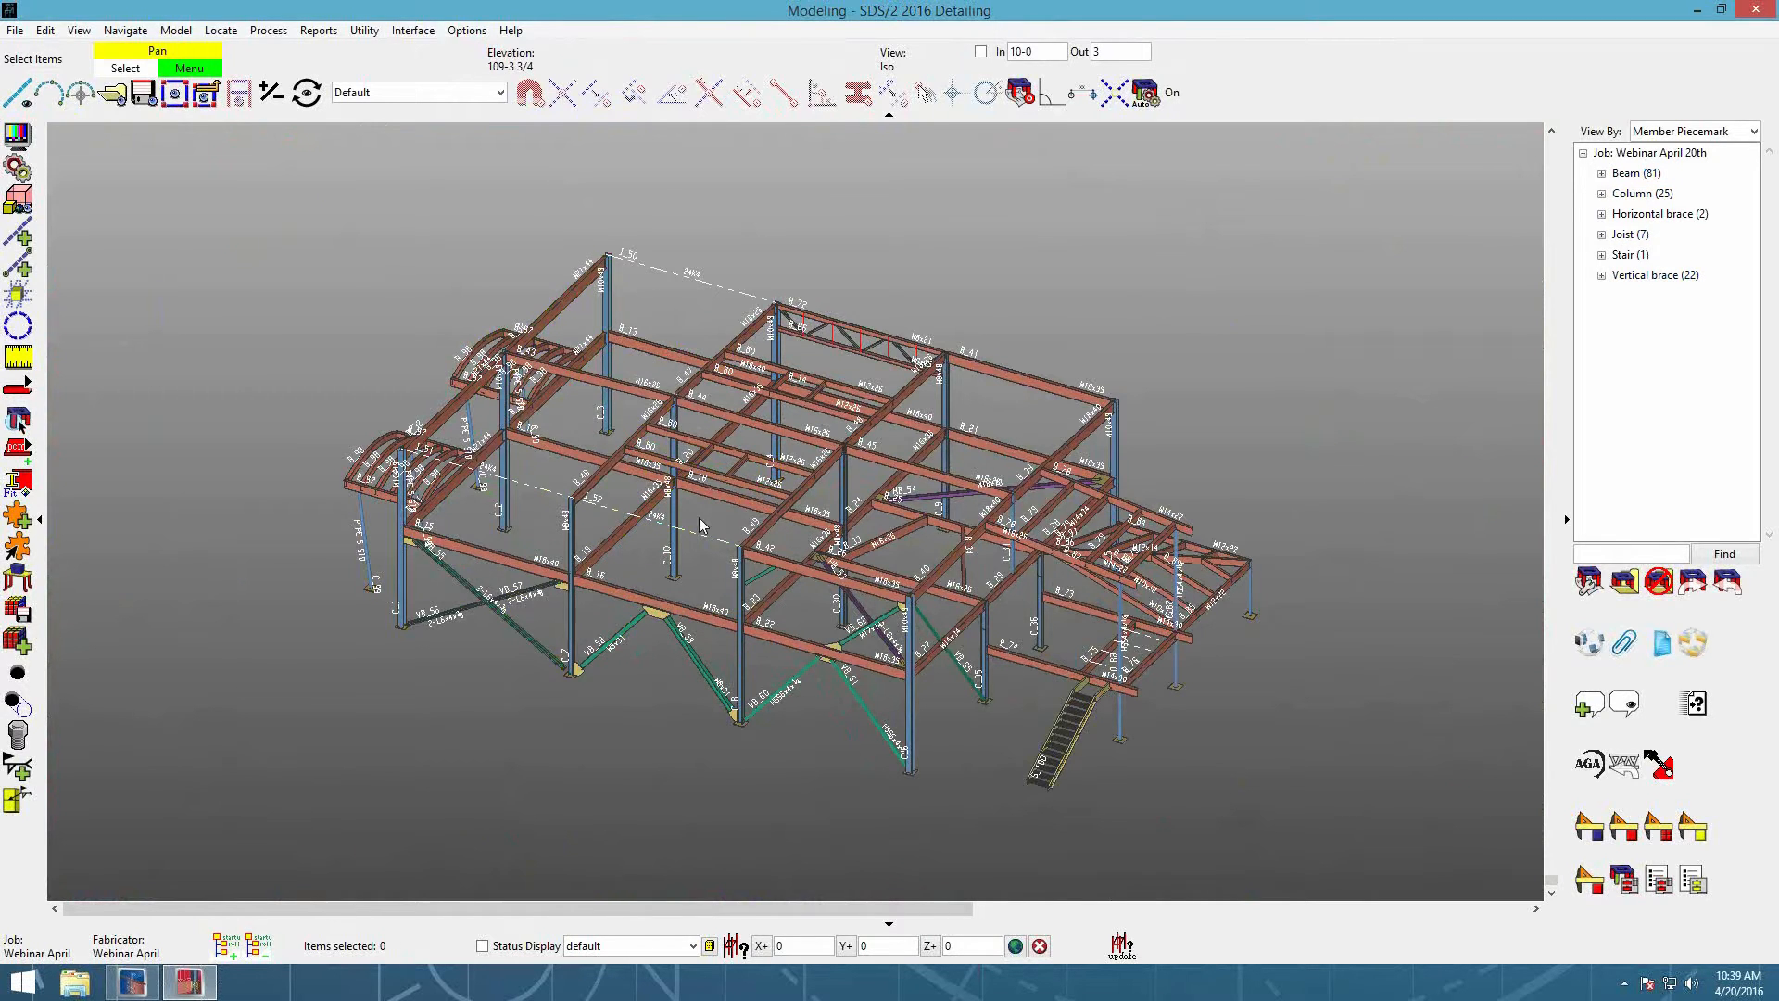
scroll(602, 506, up, 1)
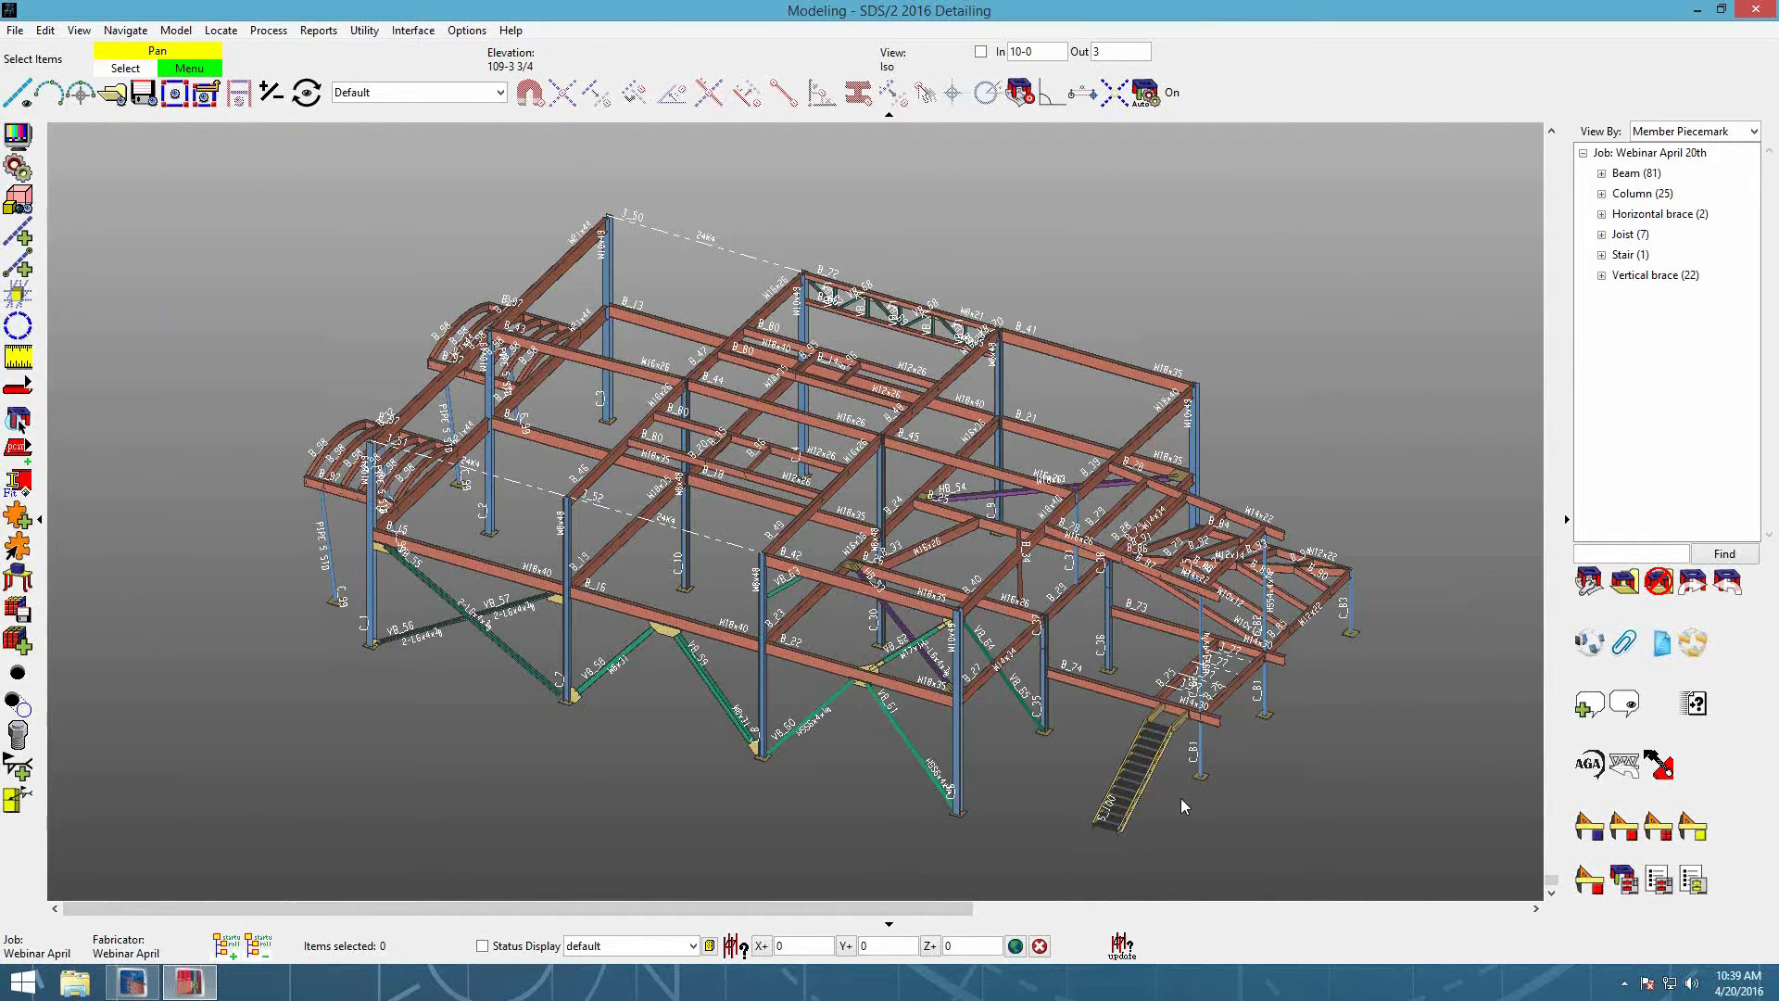
scroll(945, 630, down, 1)
scroll(945, 630, up, 3)
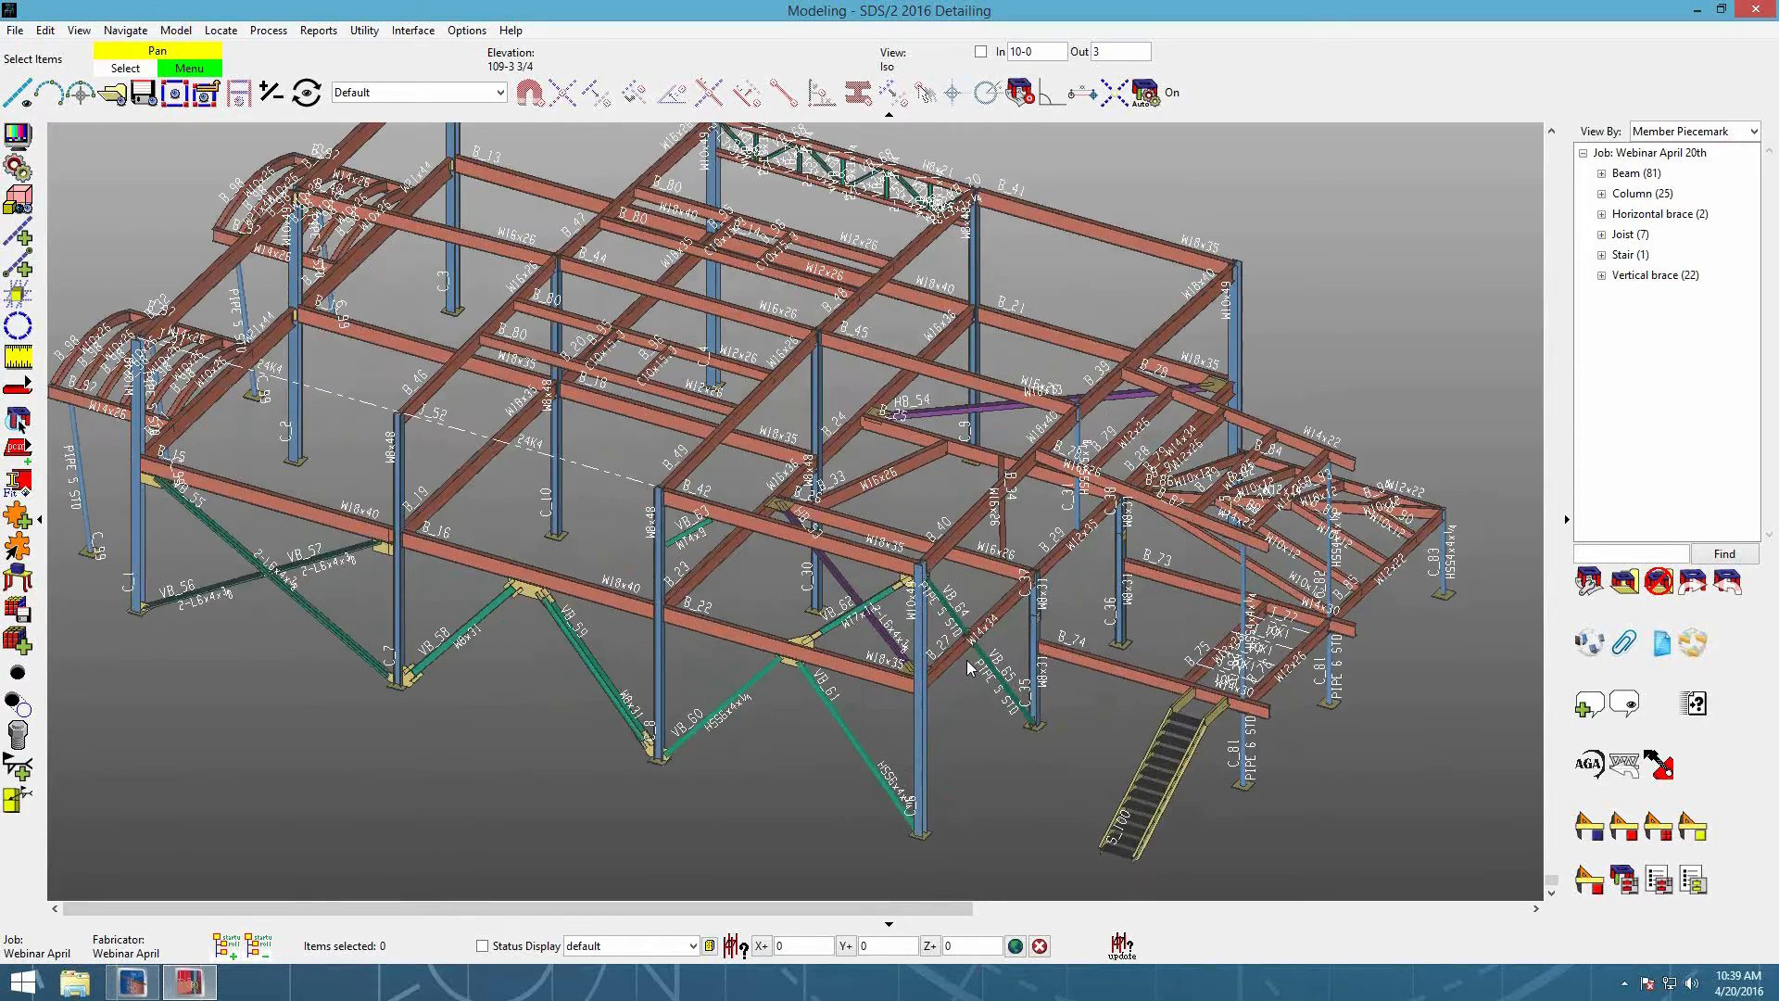
Step: Open the Display Status settings and switch the Disable option of Priority 1 on and back off
scroll(930, 525, down, 2)
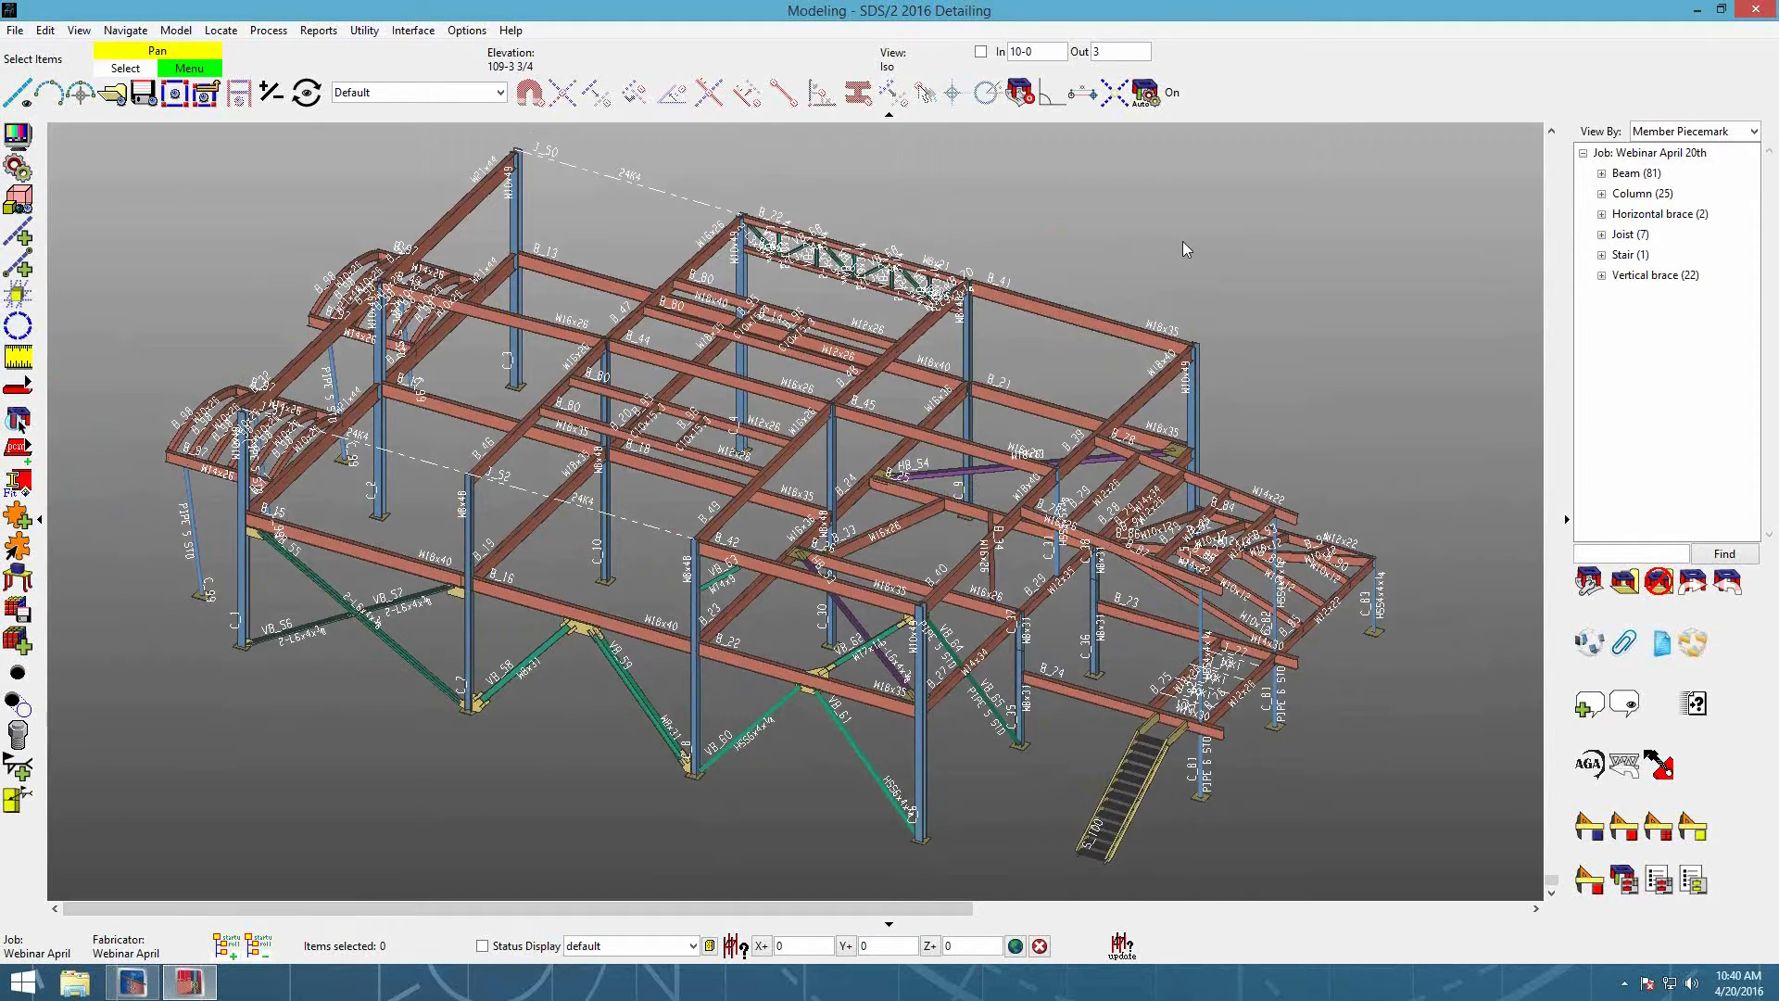
click(176, 29)
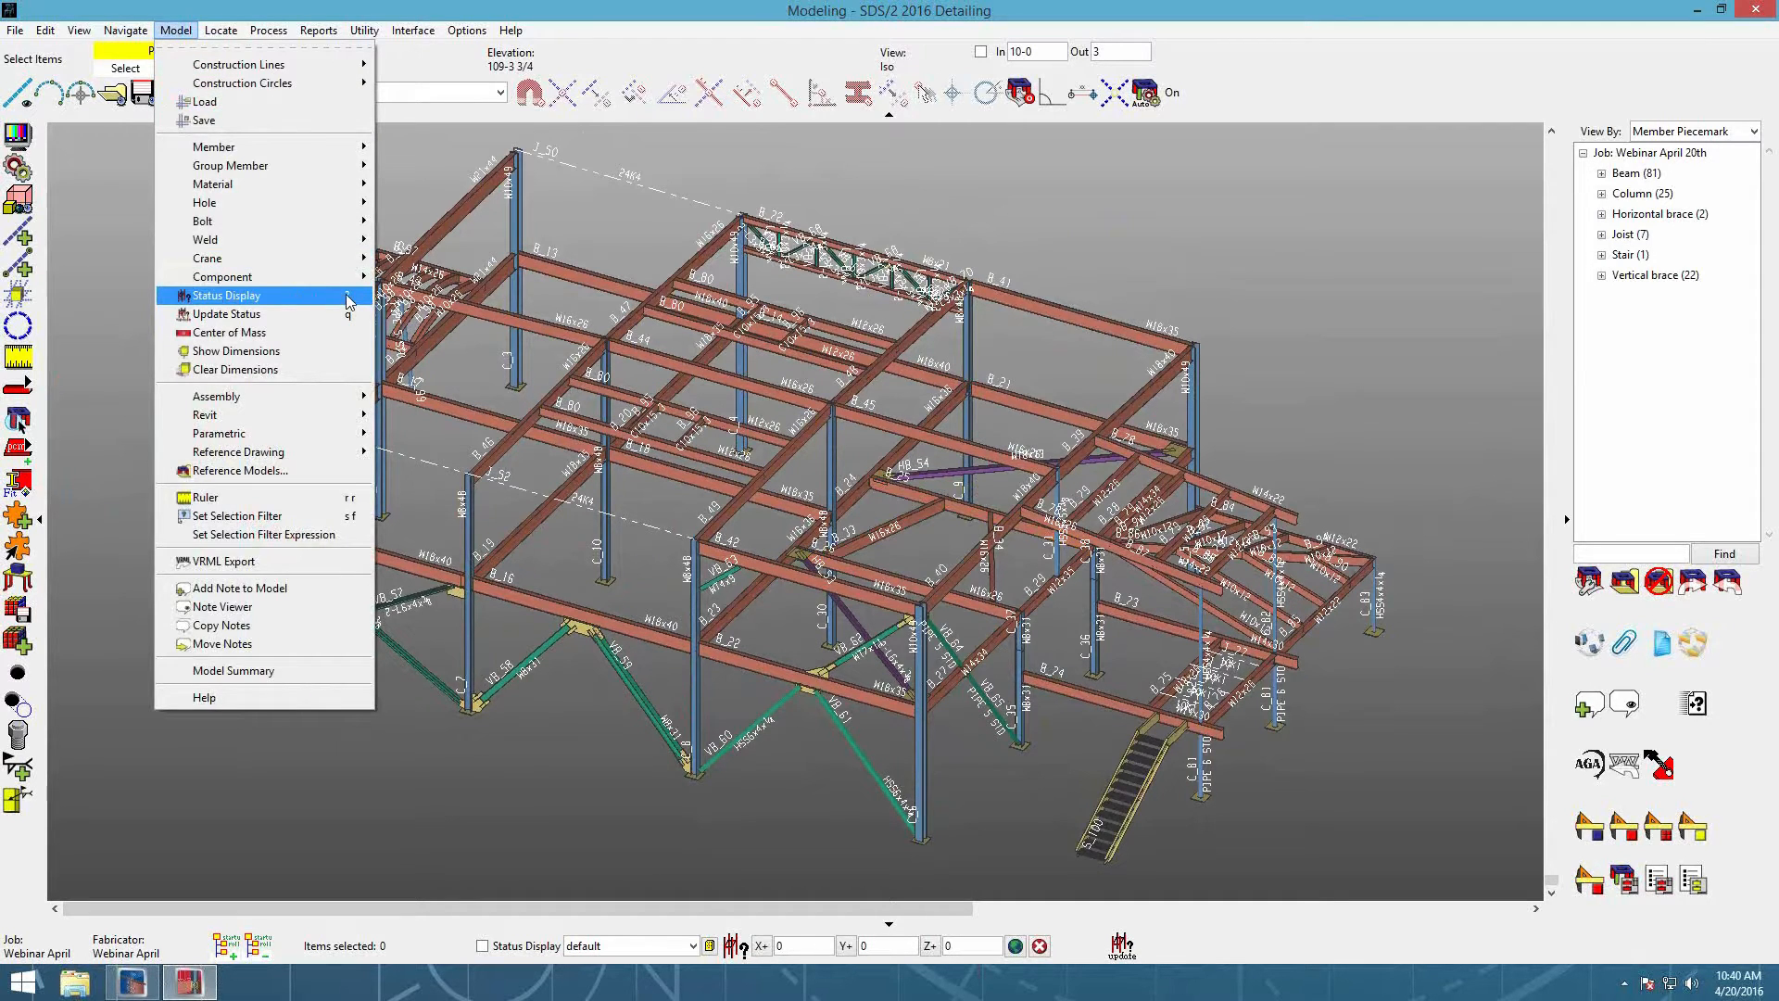
click(1332, 337)
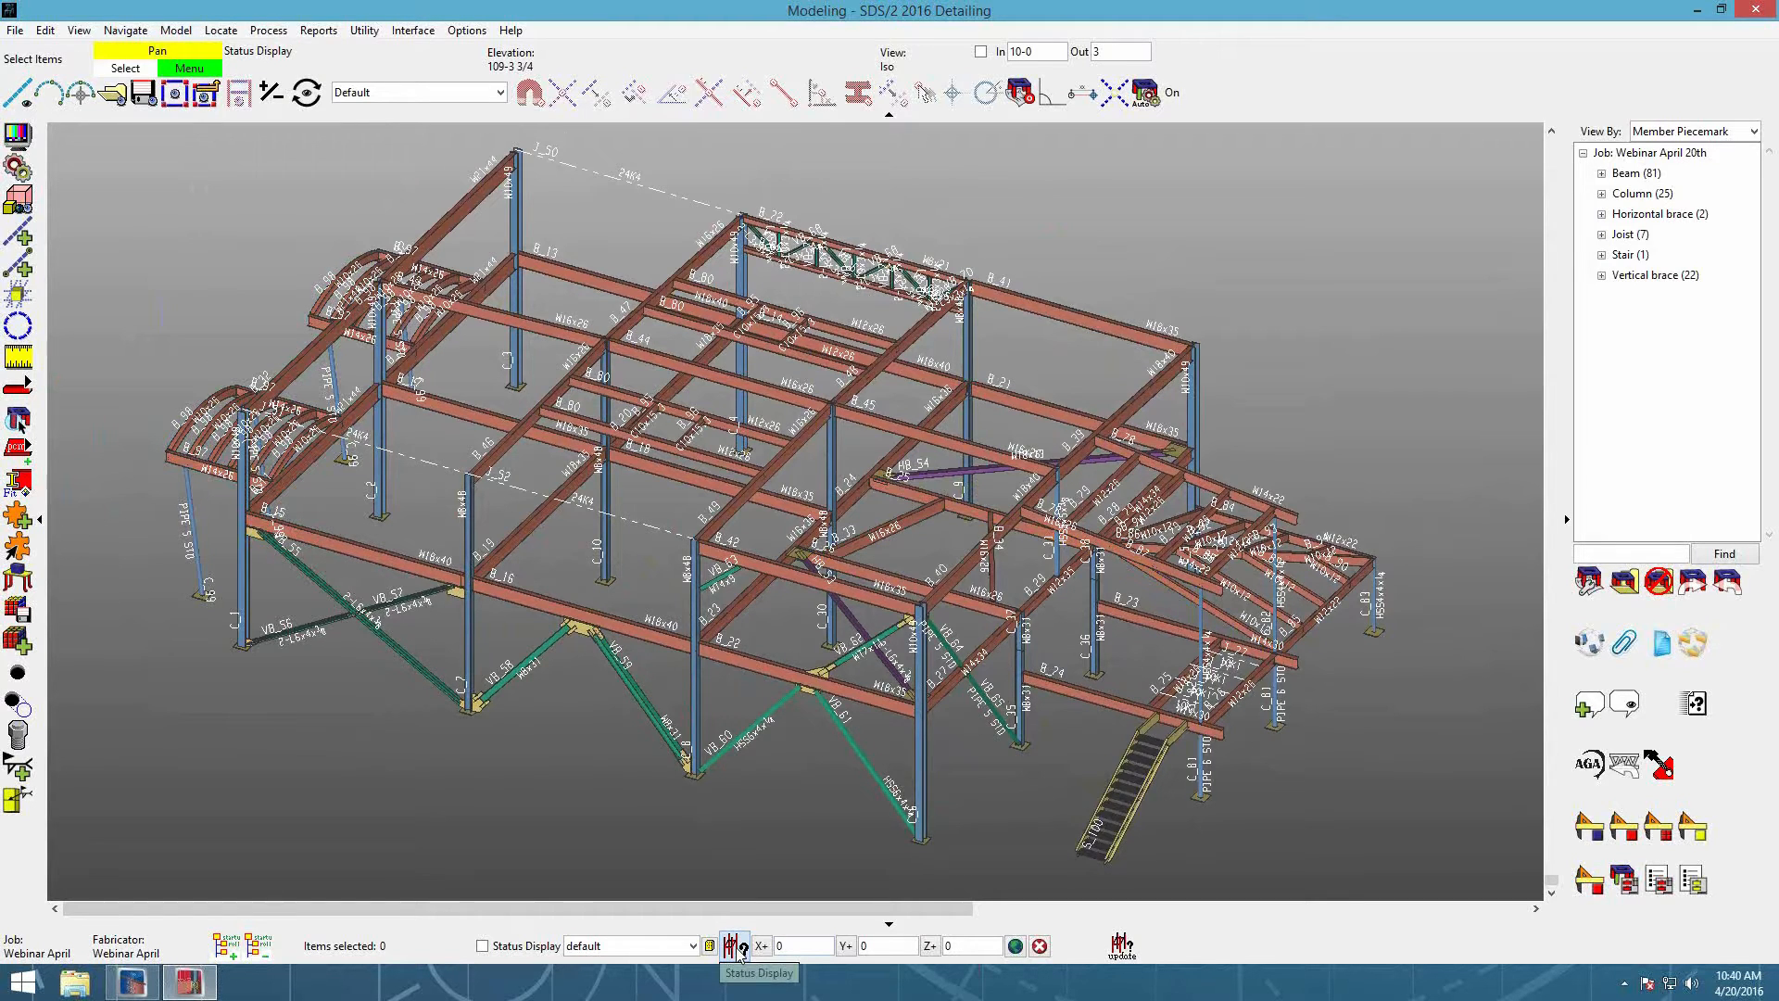
click(735, 945)
drag(1297, 44, 1021, 95)
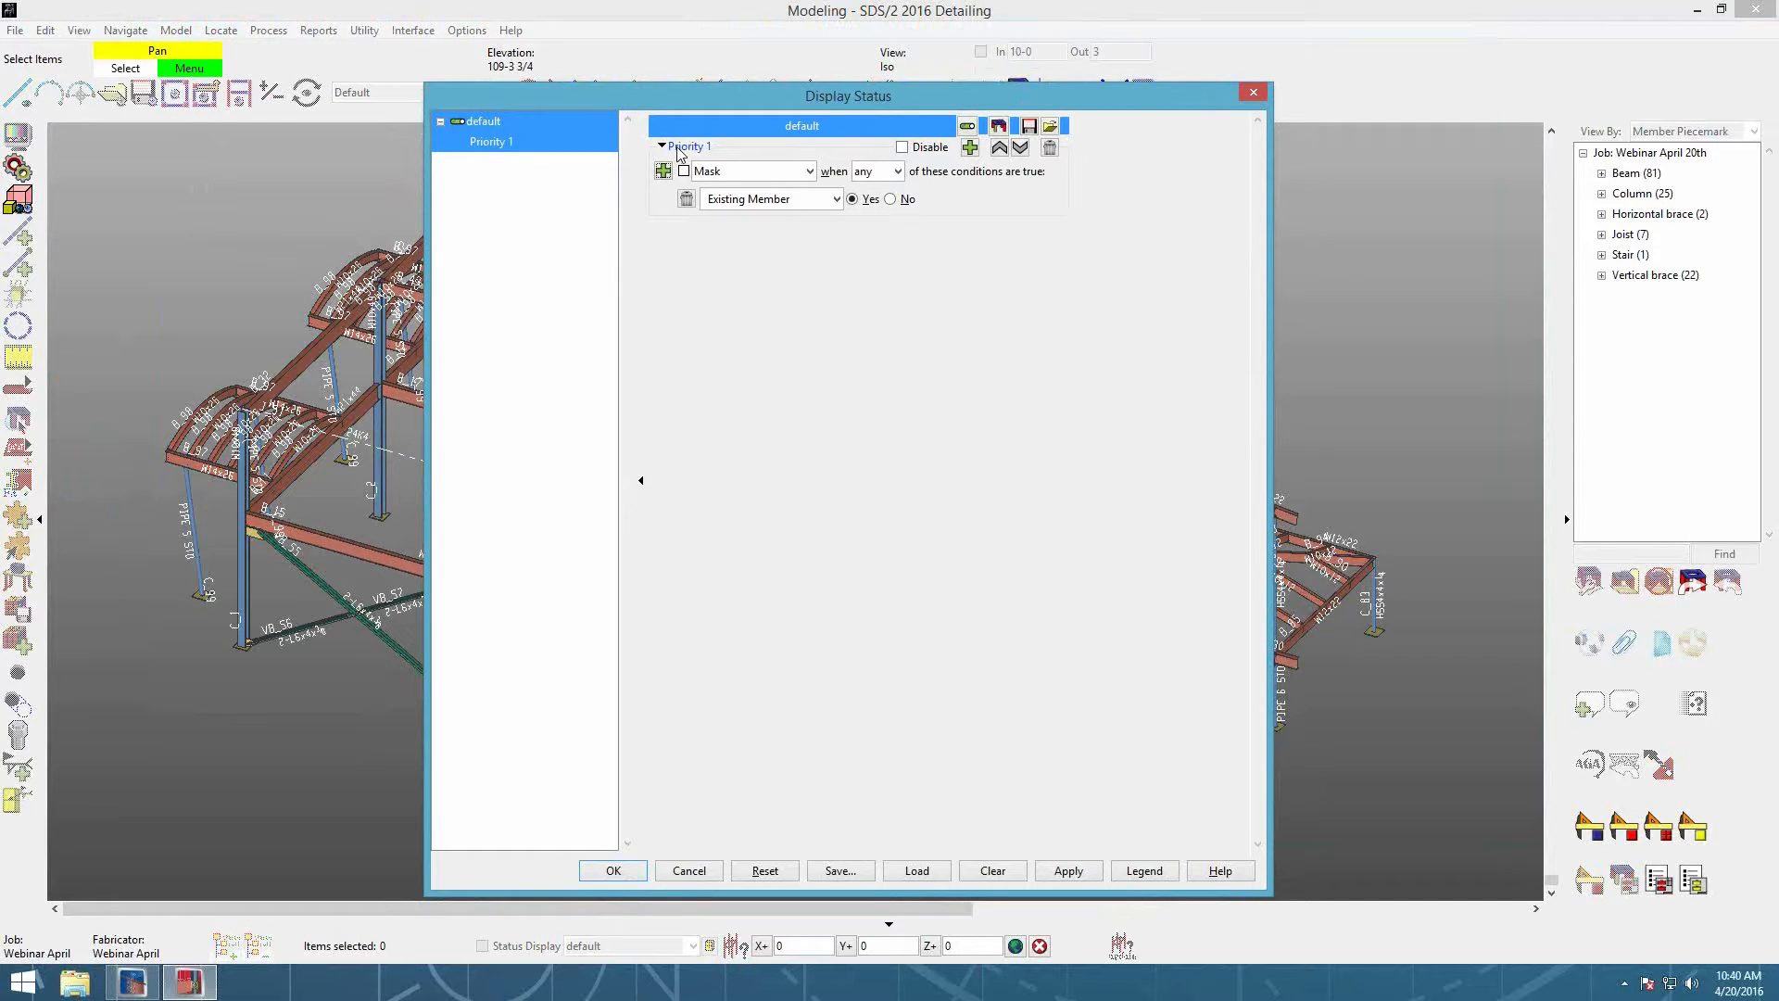
click(904, 149)
click(905, 148)
Step: Add two more priorities to the default status configuration, coloring Priority 2 Olive and Priority 3 Aqua
click(970, 148)
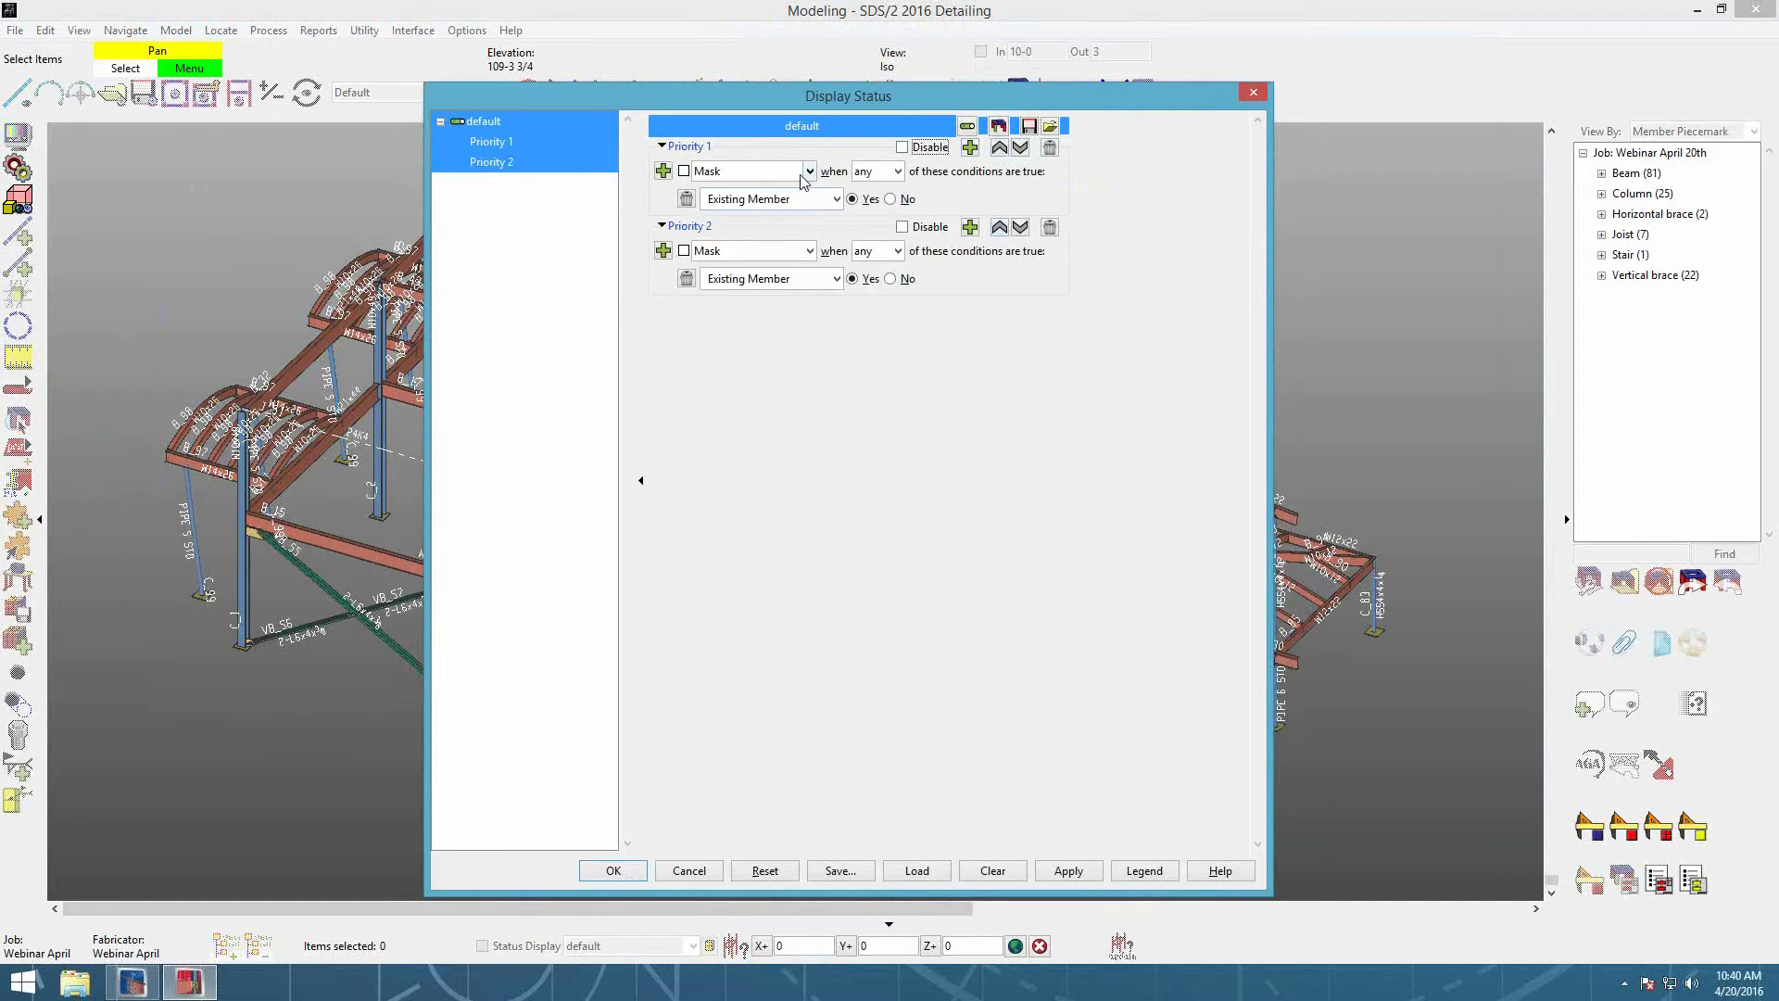
click(809, 251)
click(733, 346)
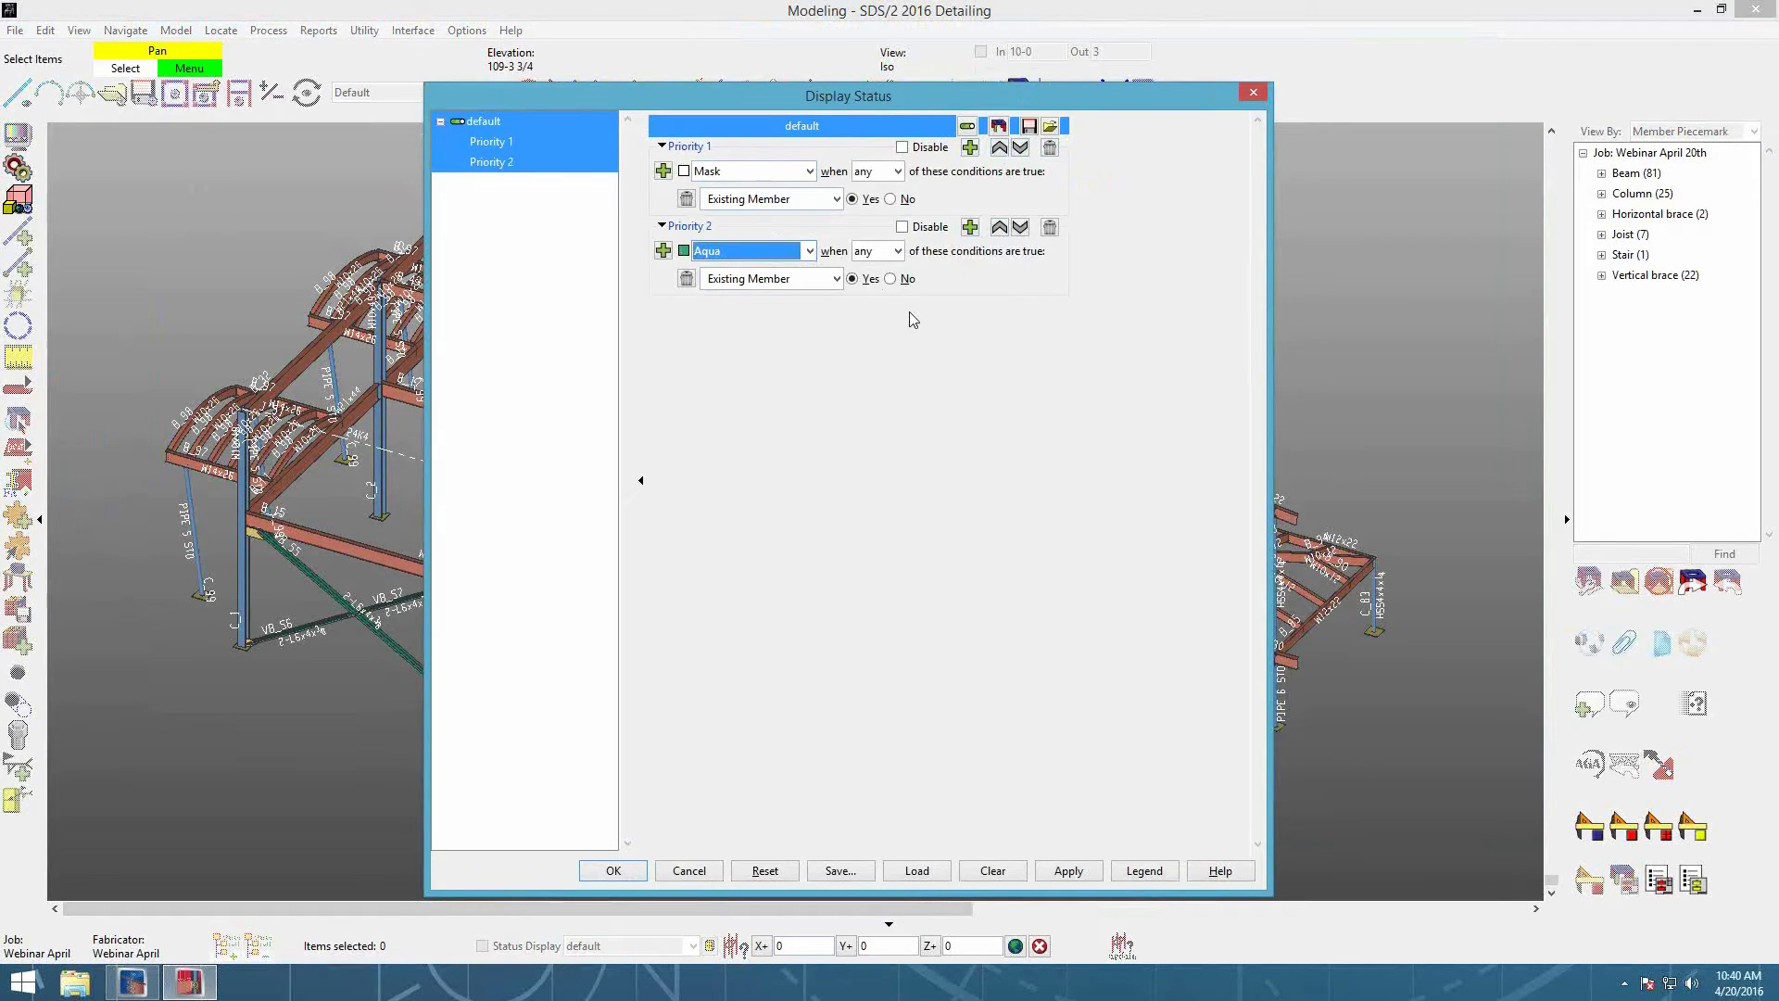
click(971, 148)
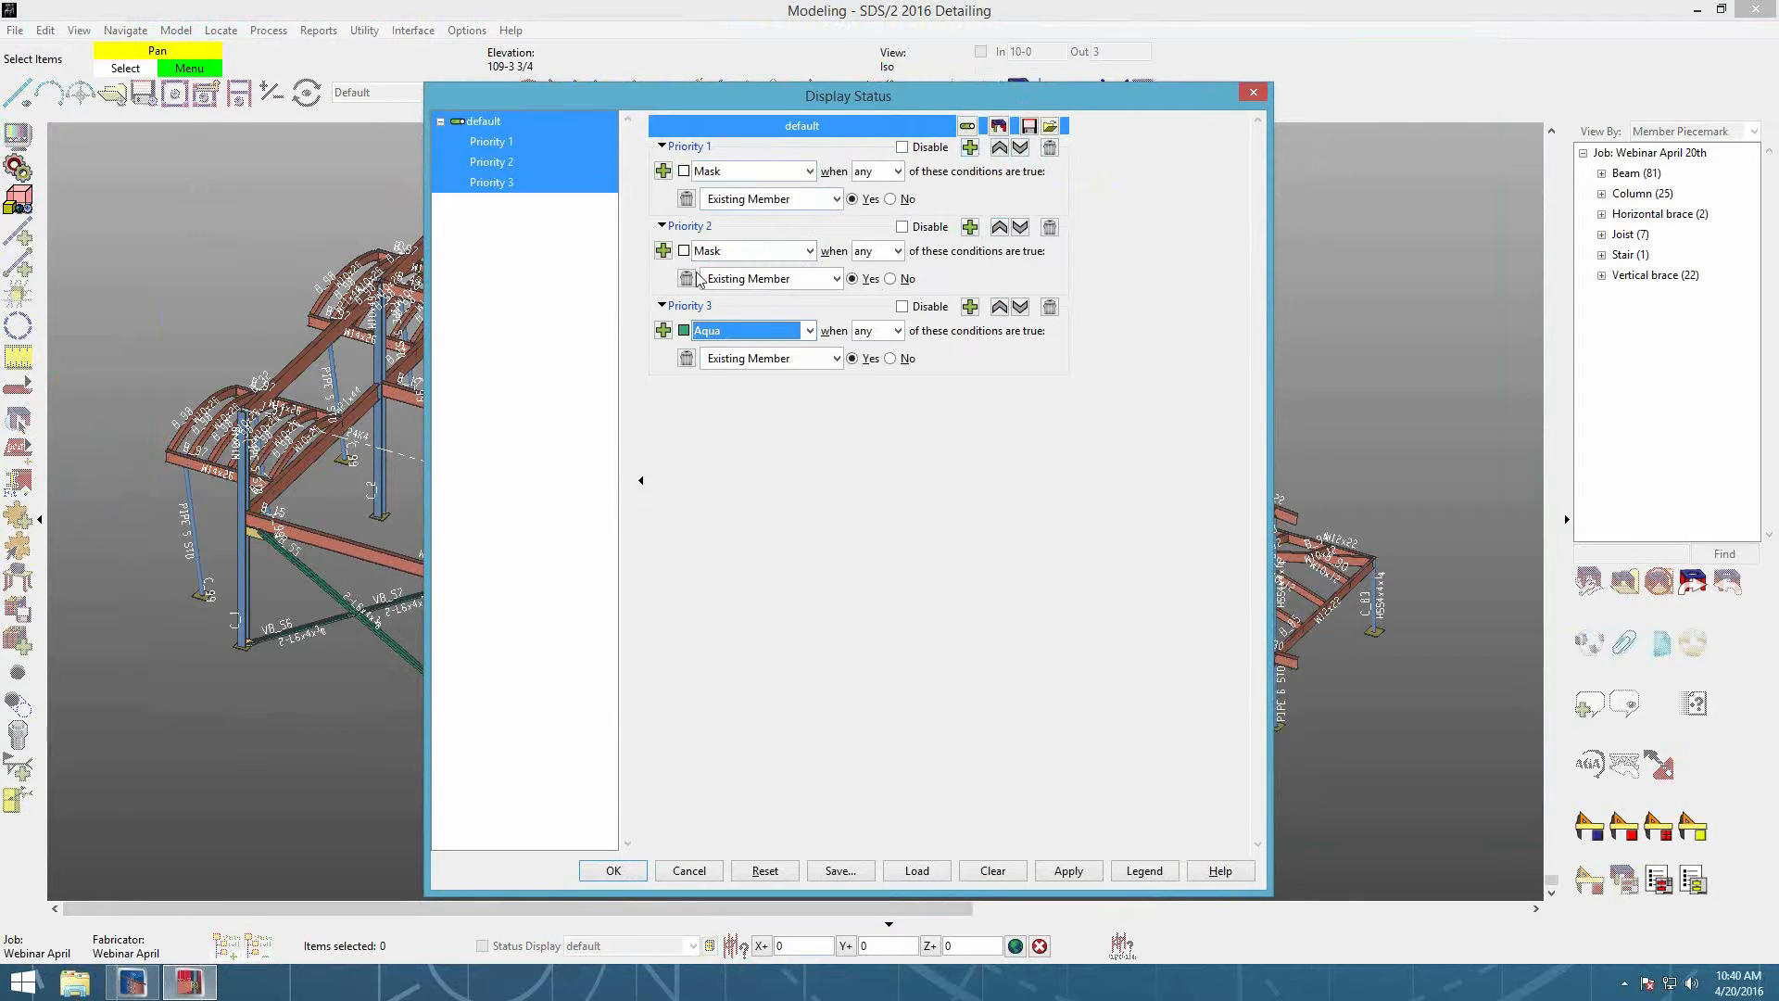
click(809, 254)
click(726, 332)
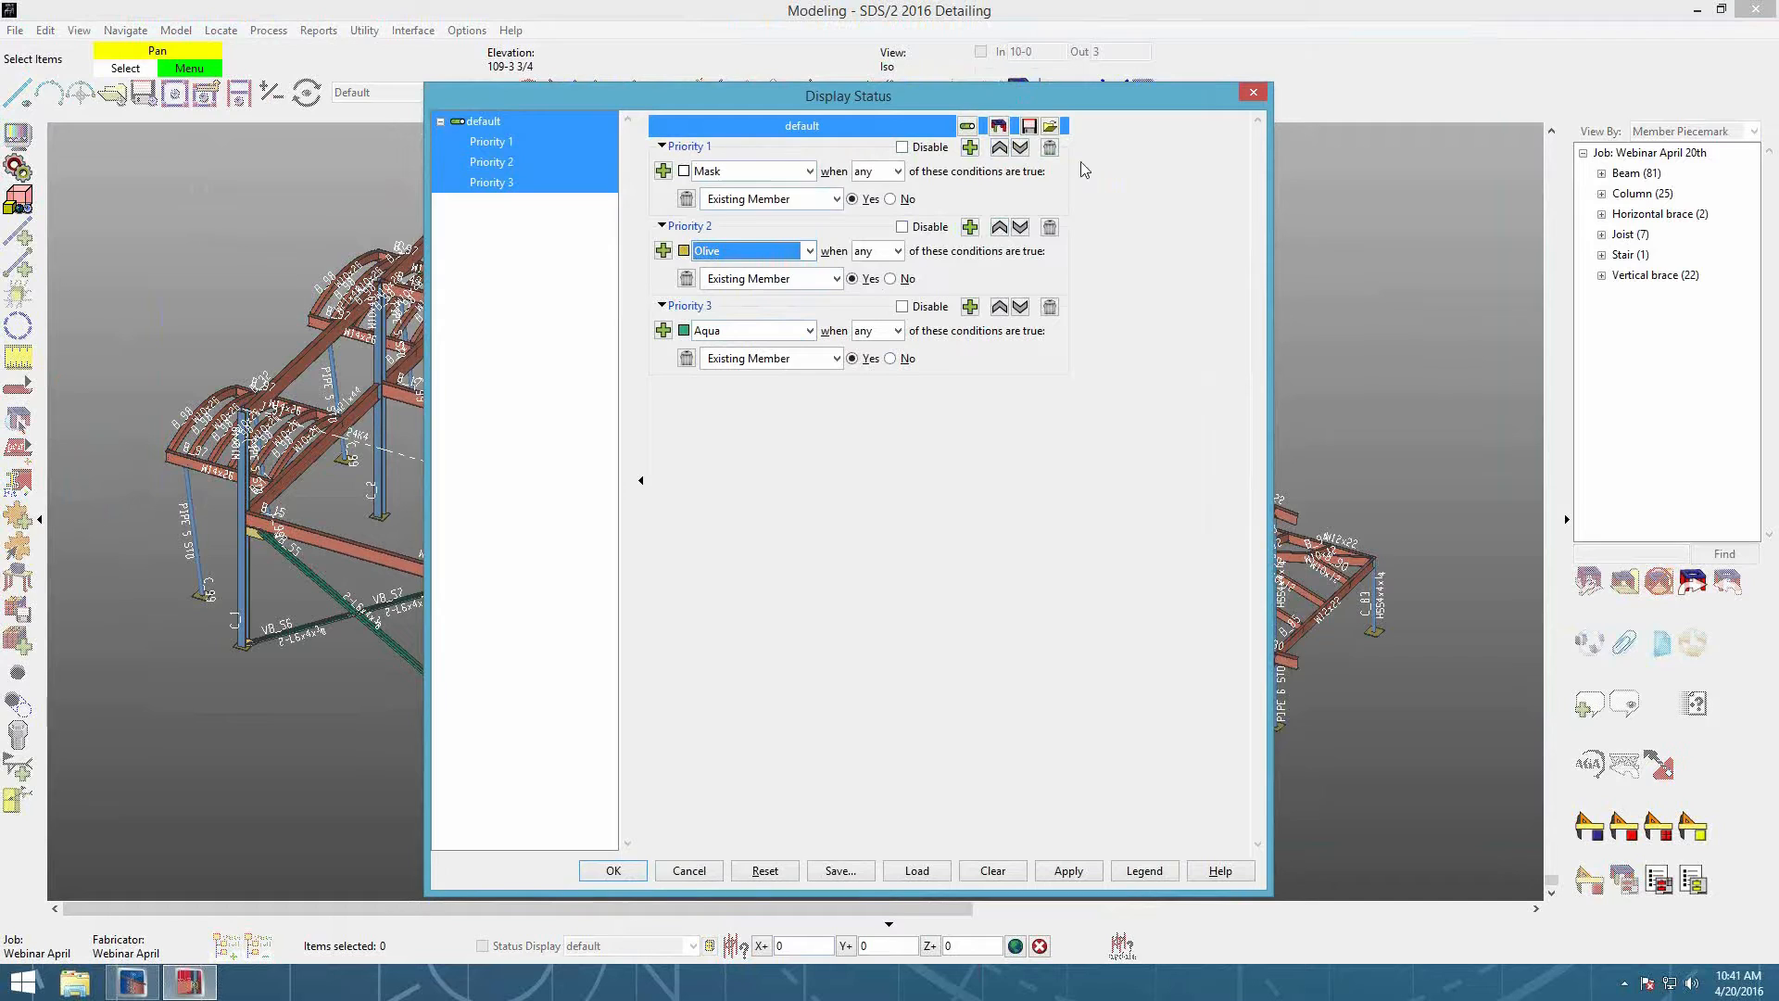
Step: Move the Mask priority down the order and return it to Priority 1, above Olive and Aqua
click(1021, 148)
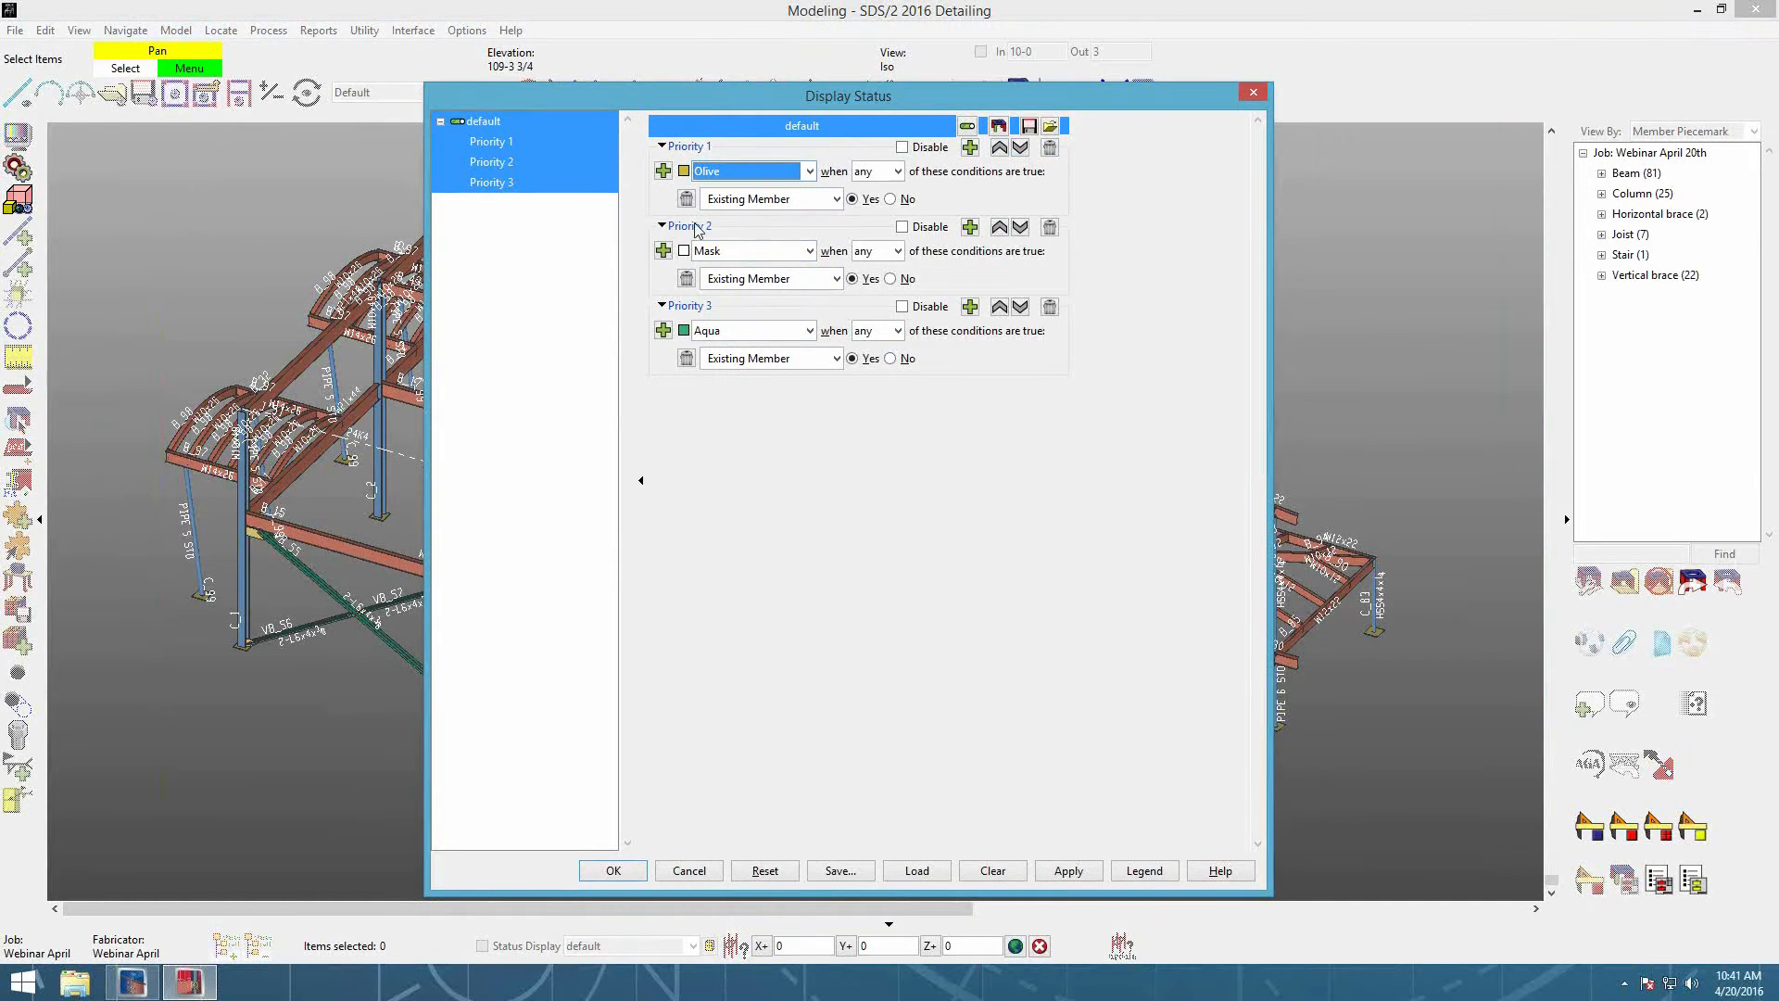
click(1021, 227)
click(1000, 309)
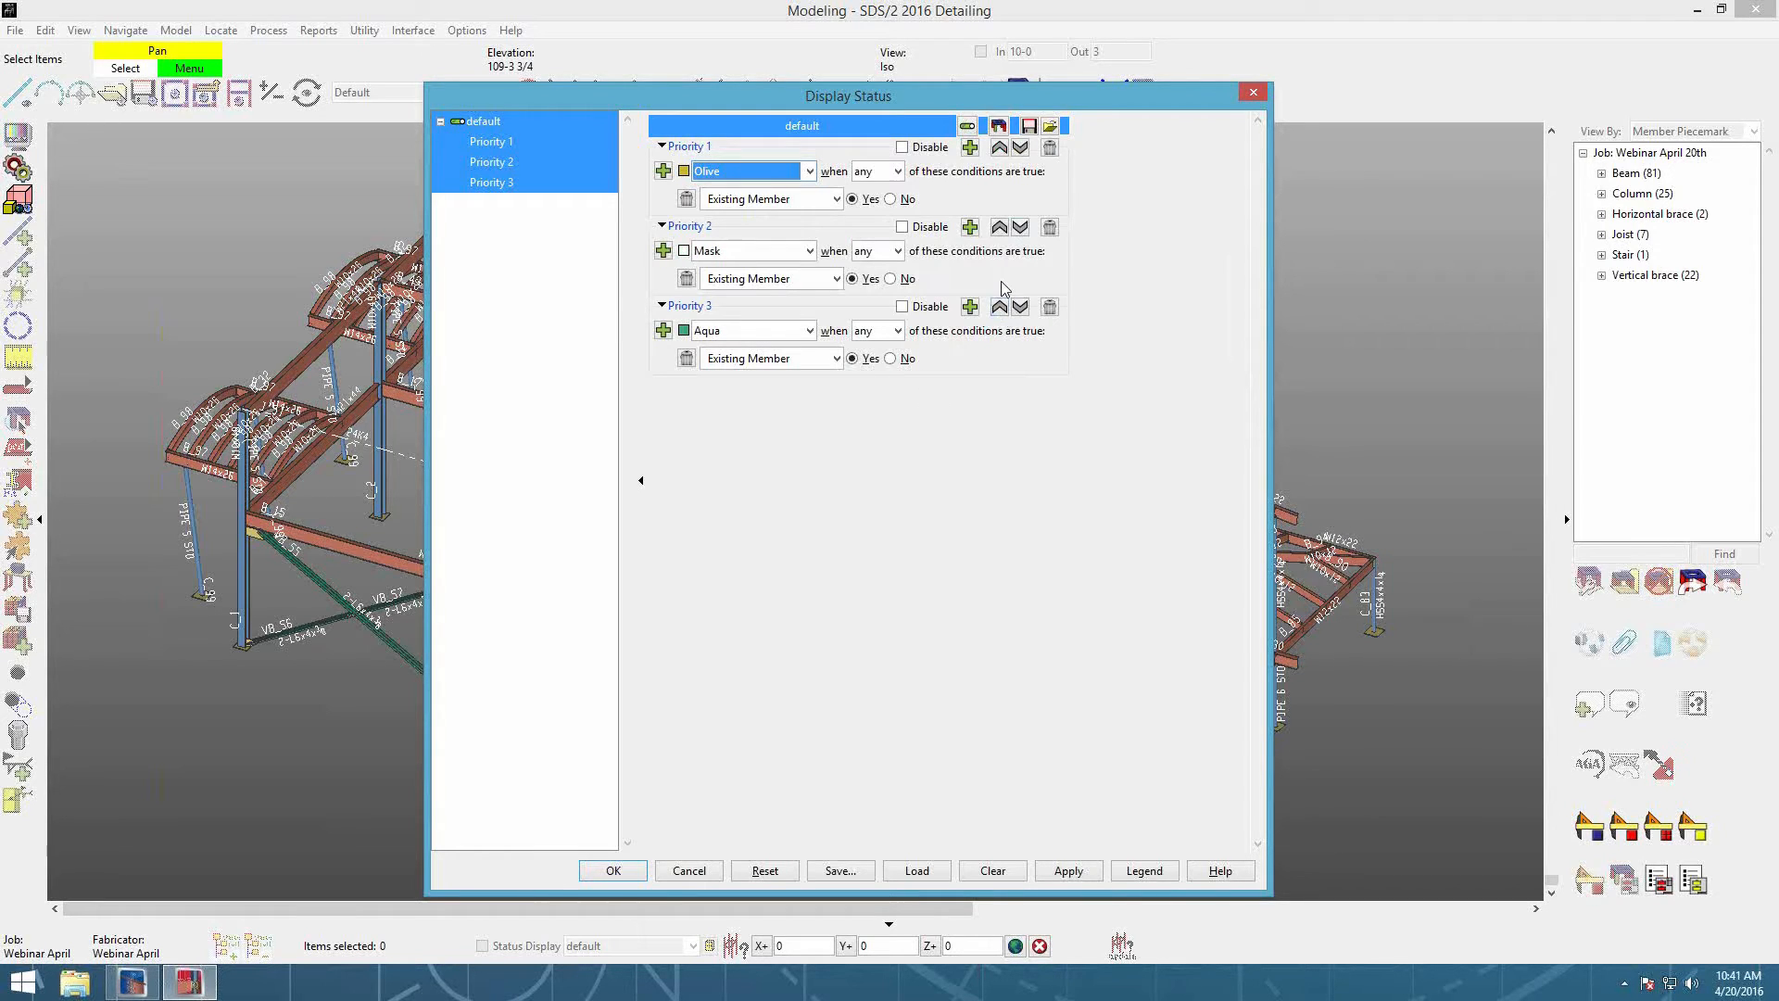
click(999, 229)
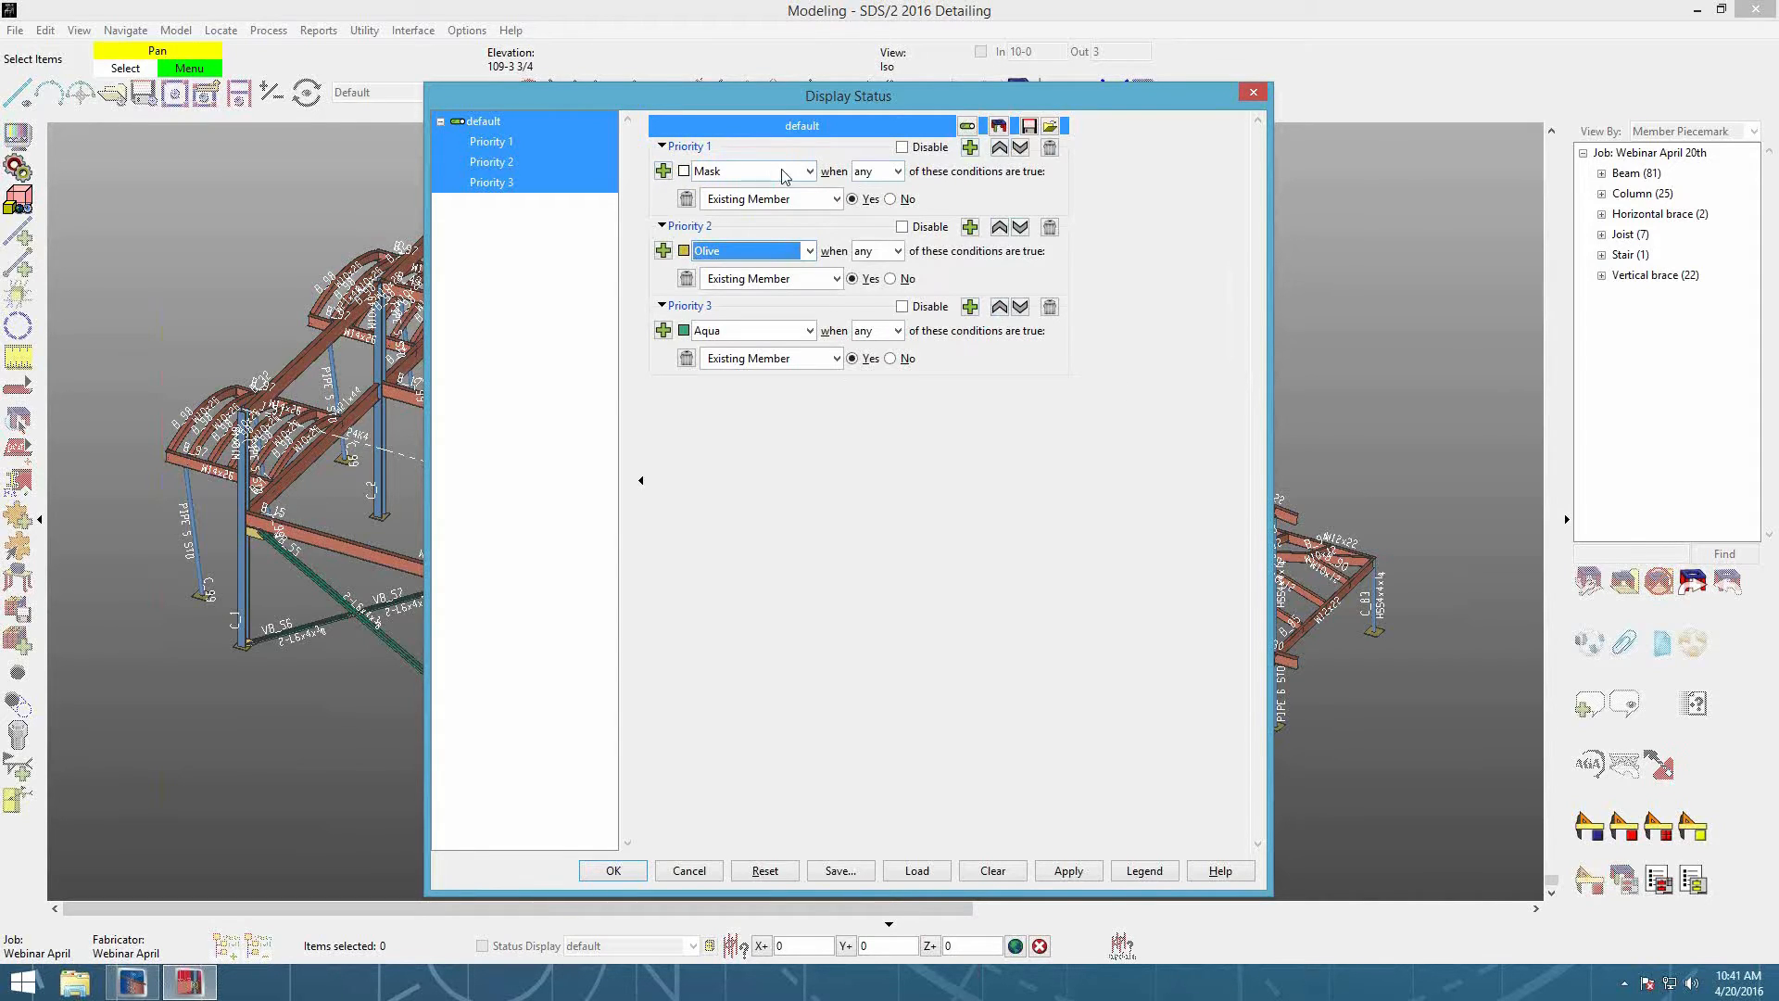
Step: Add two Failed connection conditions to Priority 1, keeping its color at Mask and its match rule at any
click(665, 171)
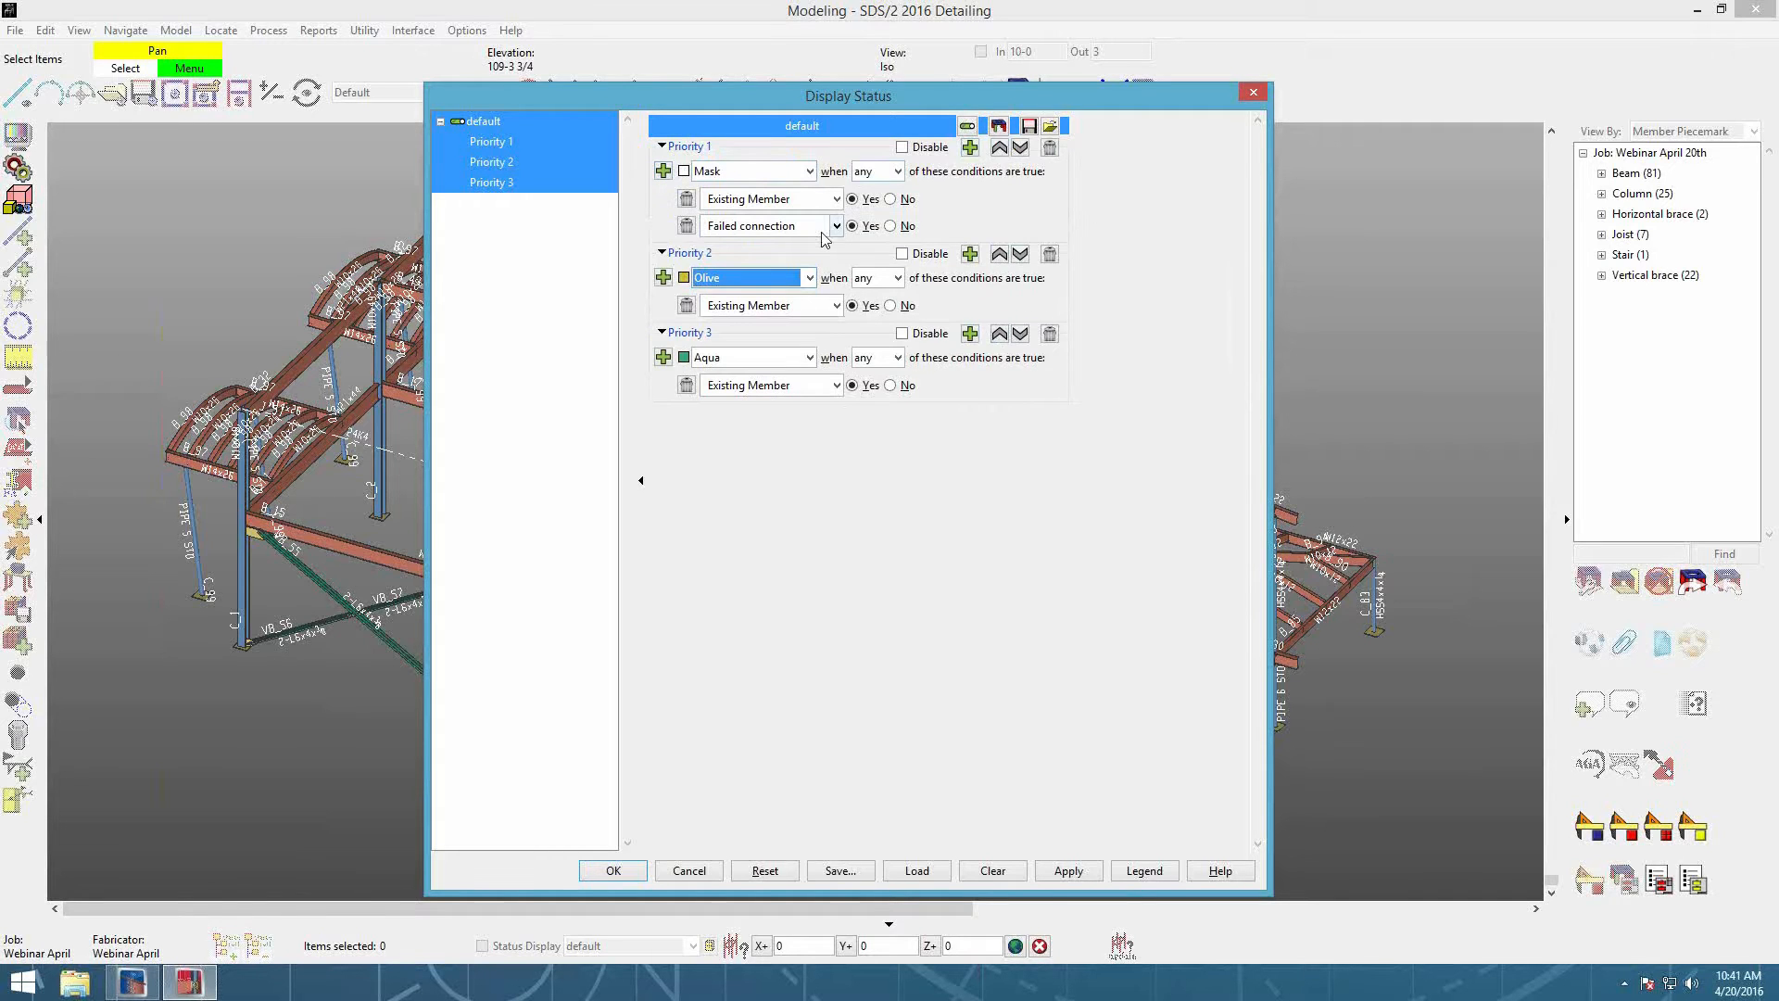
click(663, 174)
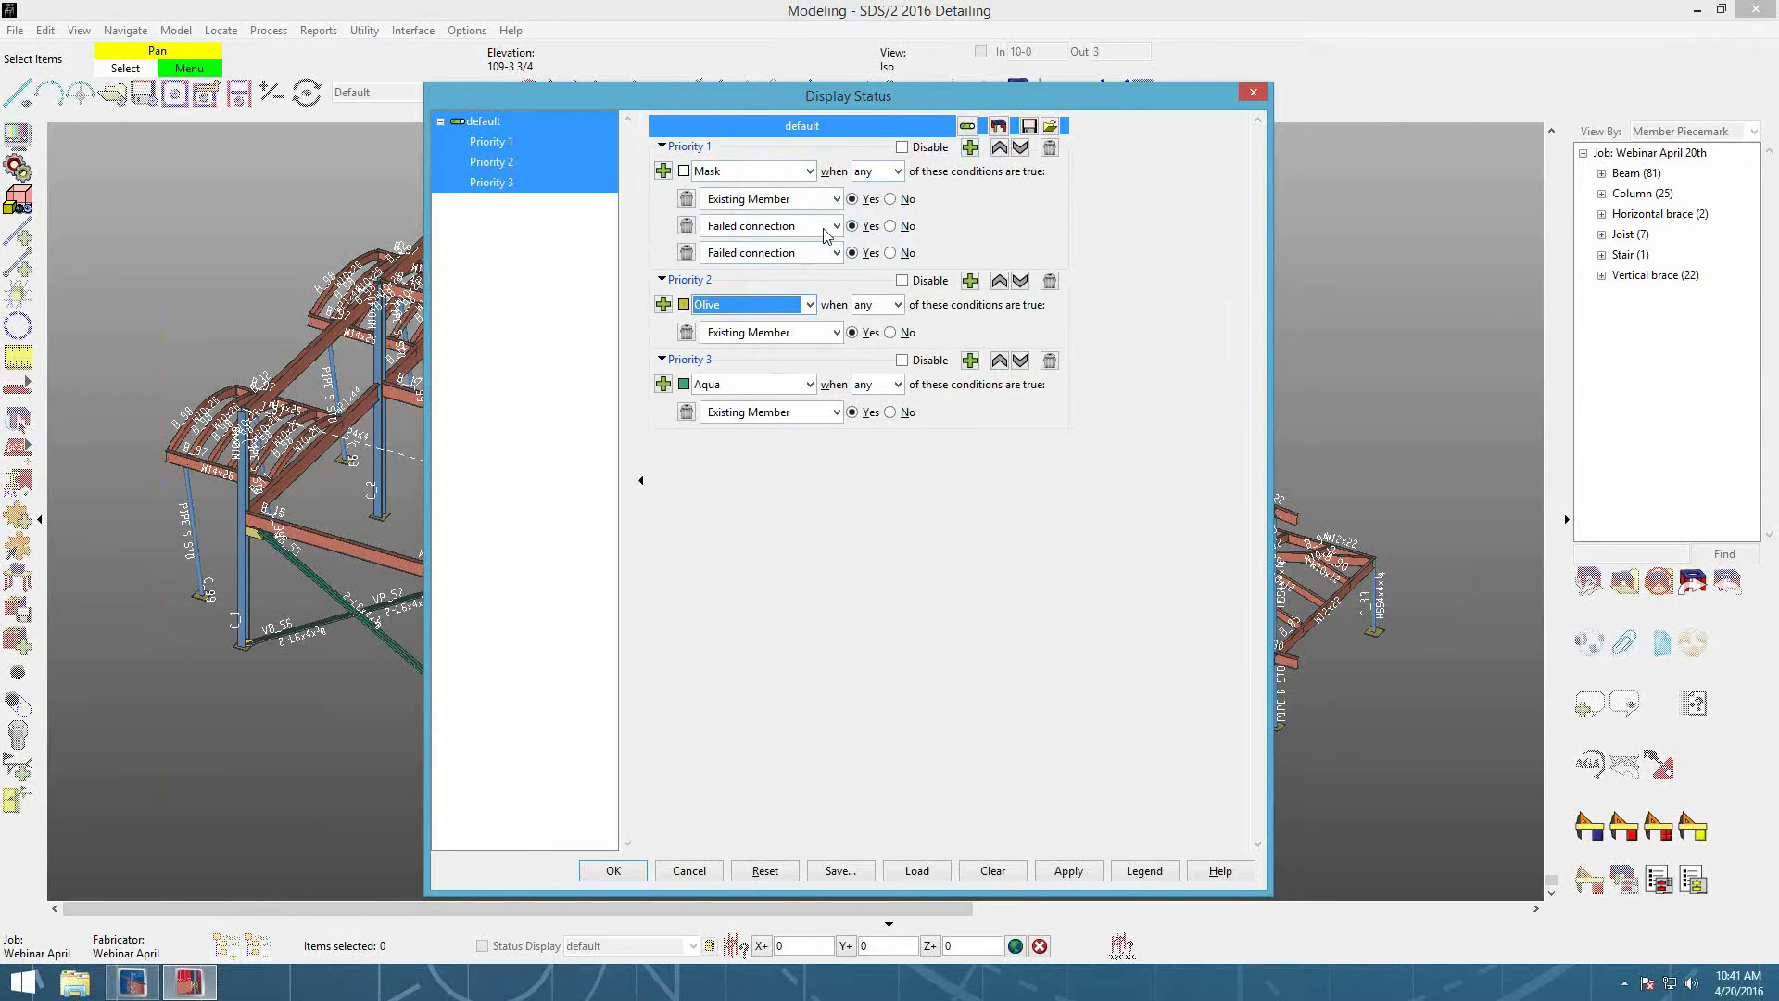
click(809, 172)
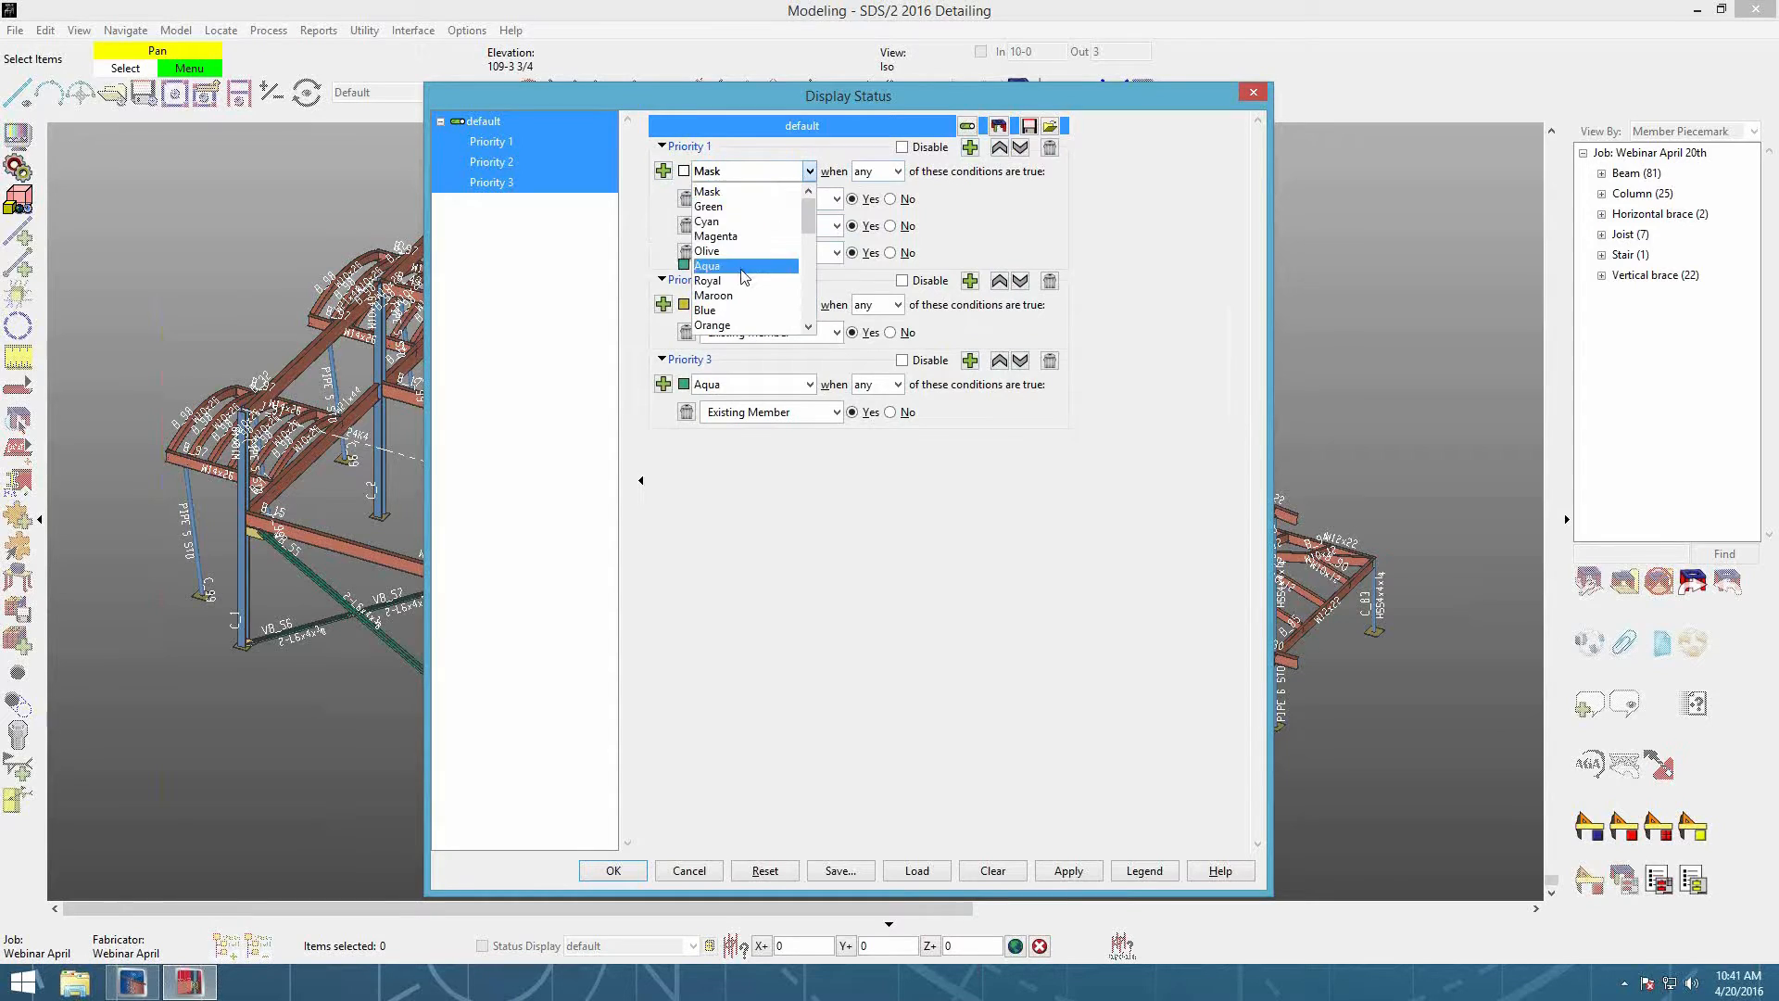
click(891, 168)
click(892, 167)
click(892, 168)
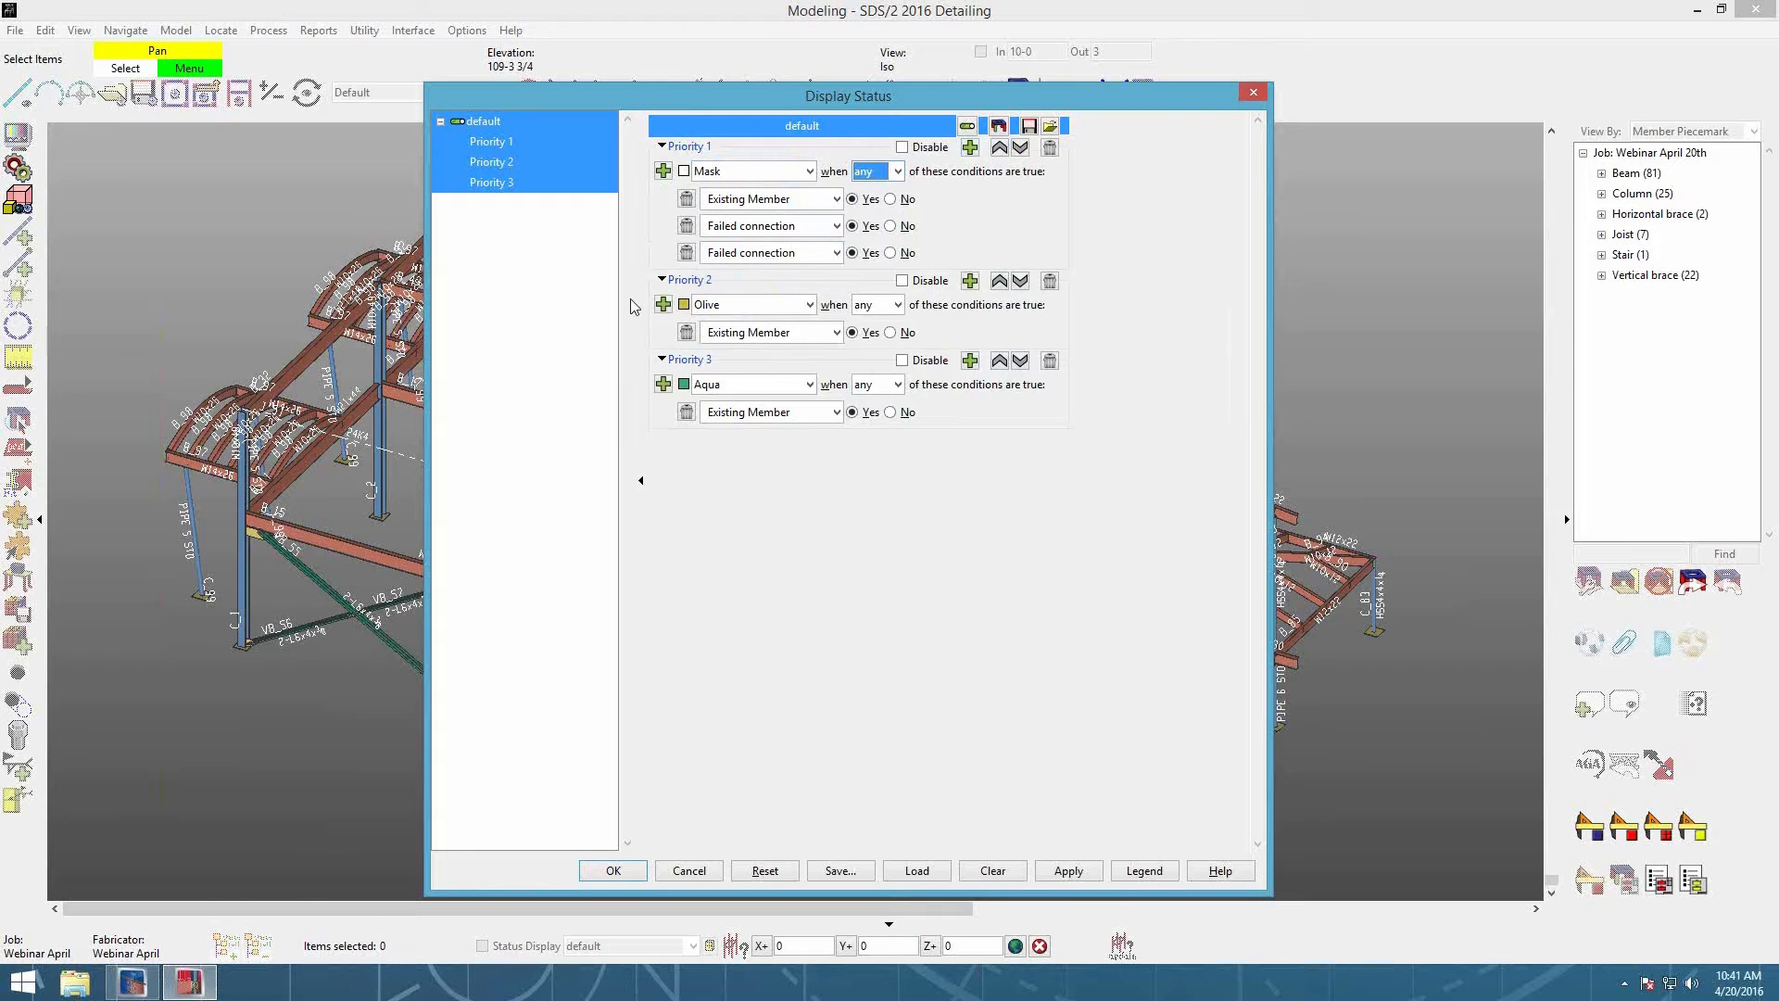
Step: Delete the second Failed connection condition from Priority 1 and remove the Aqua priority
click(687, 253)
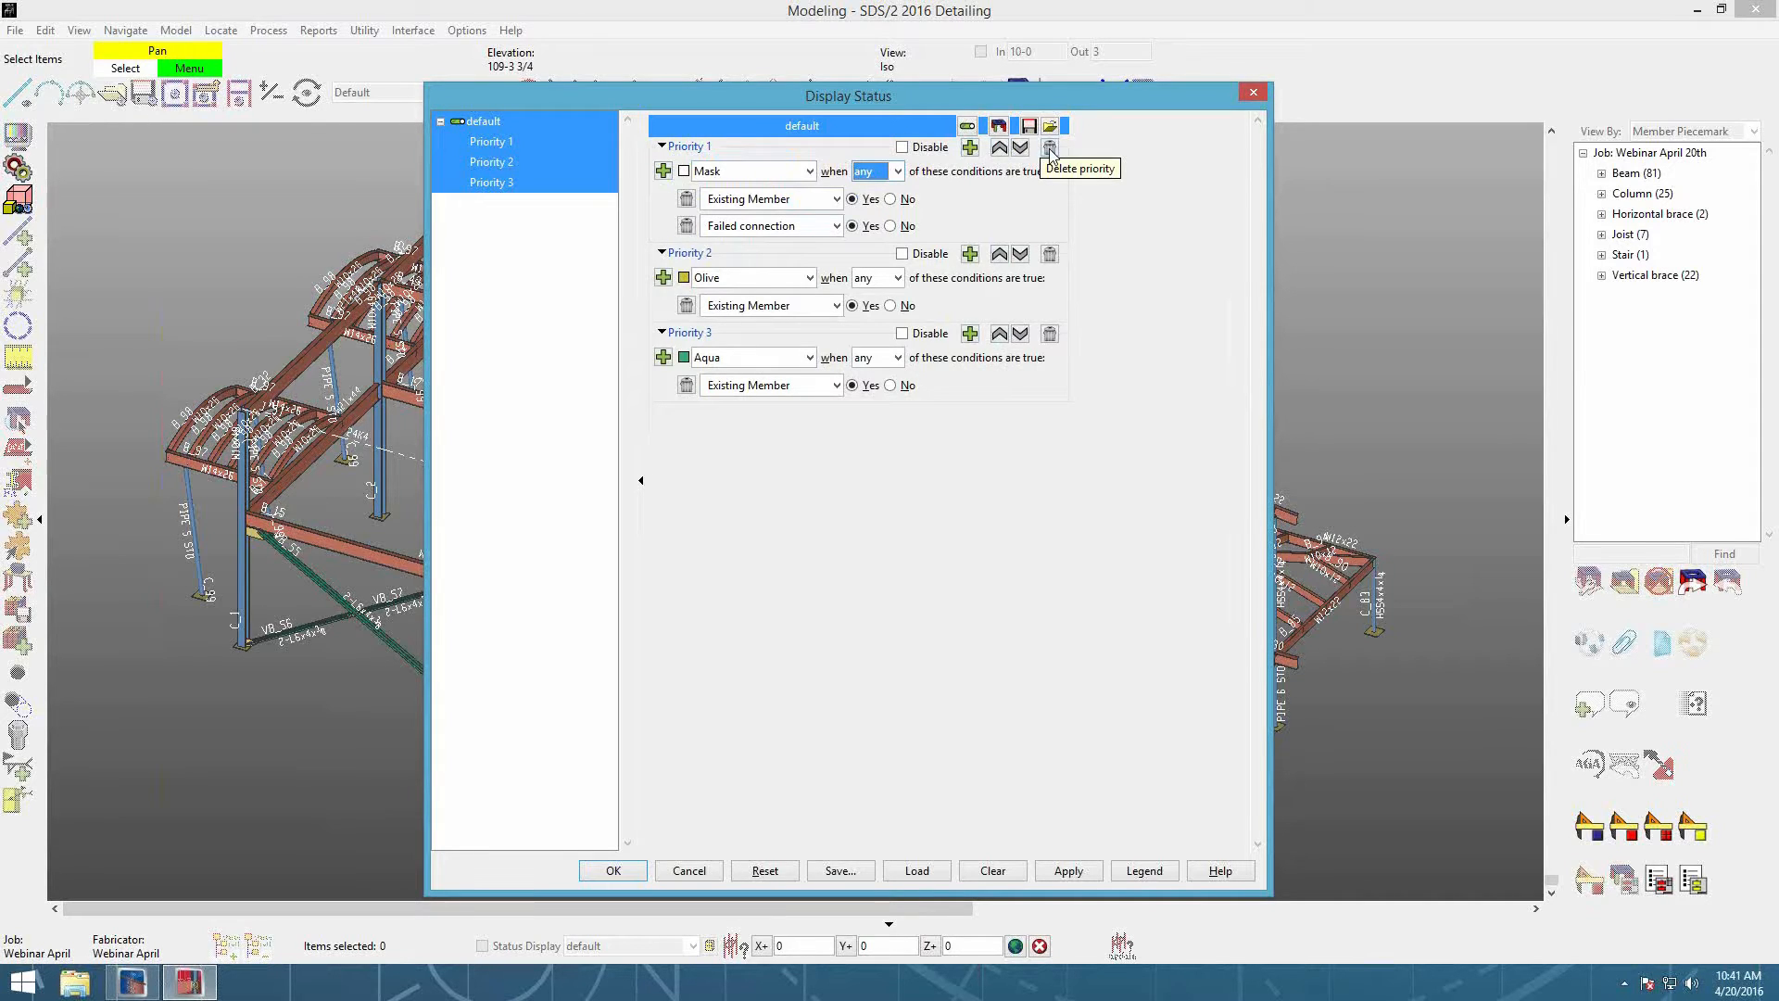
click(1050, 334)
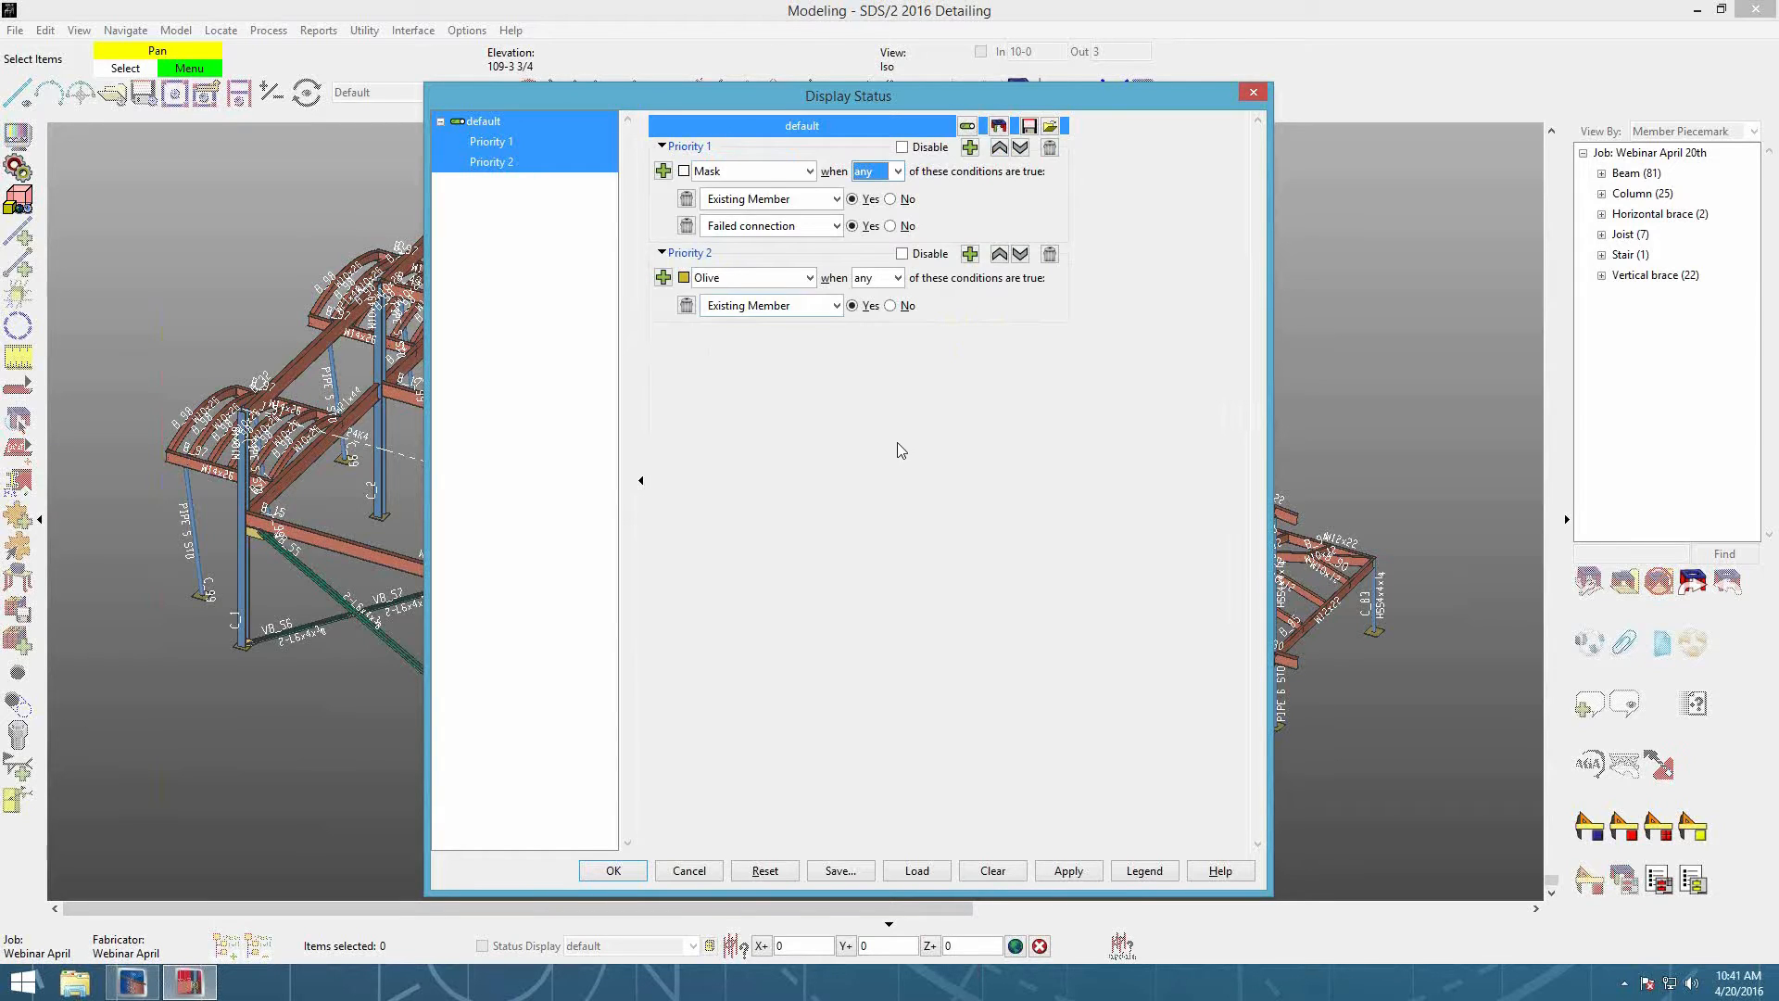
Step: Collapse and re-display both priorities, and toggle the default configuration out of and back into view
click(702, 254)
click(702, 146)
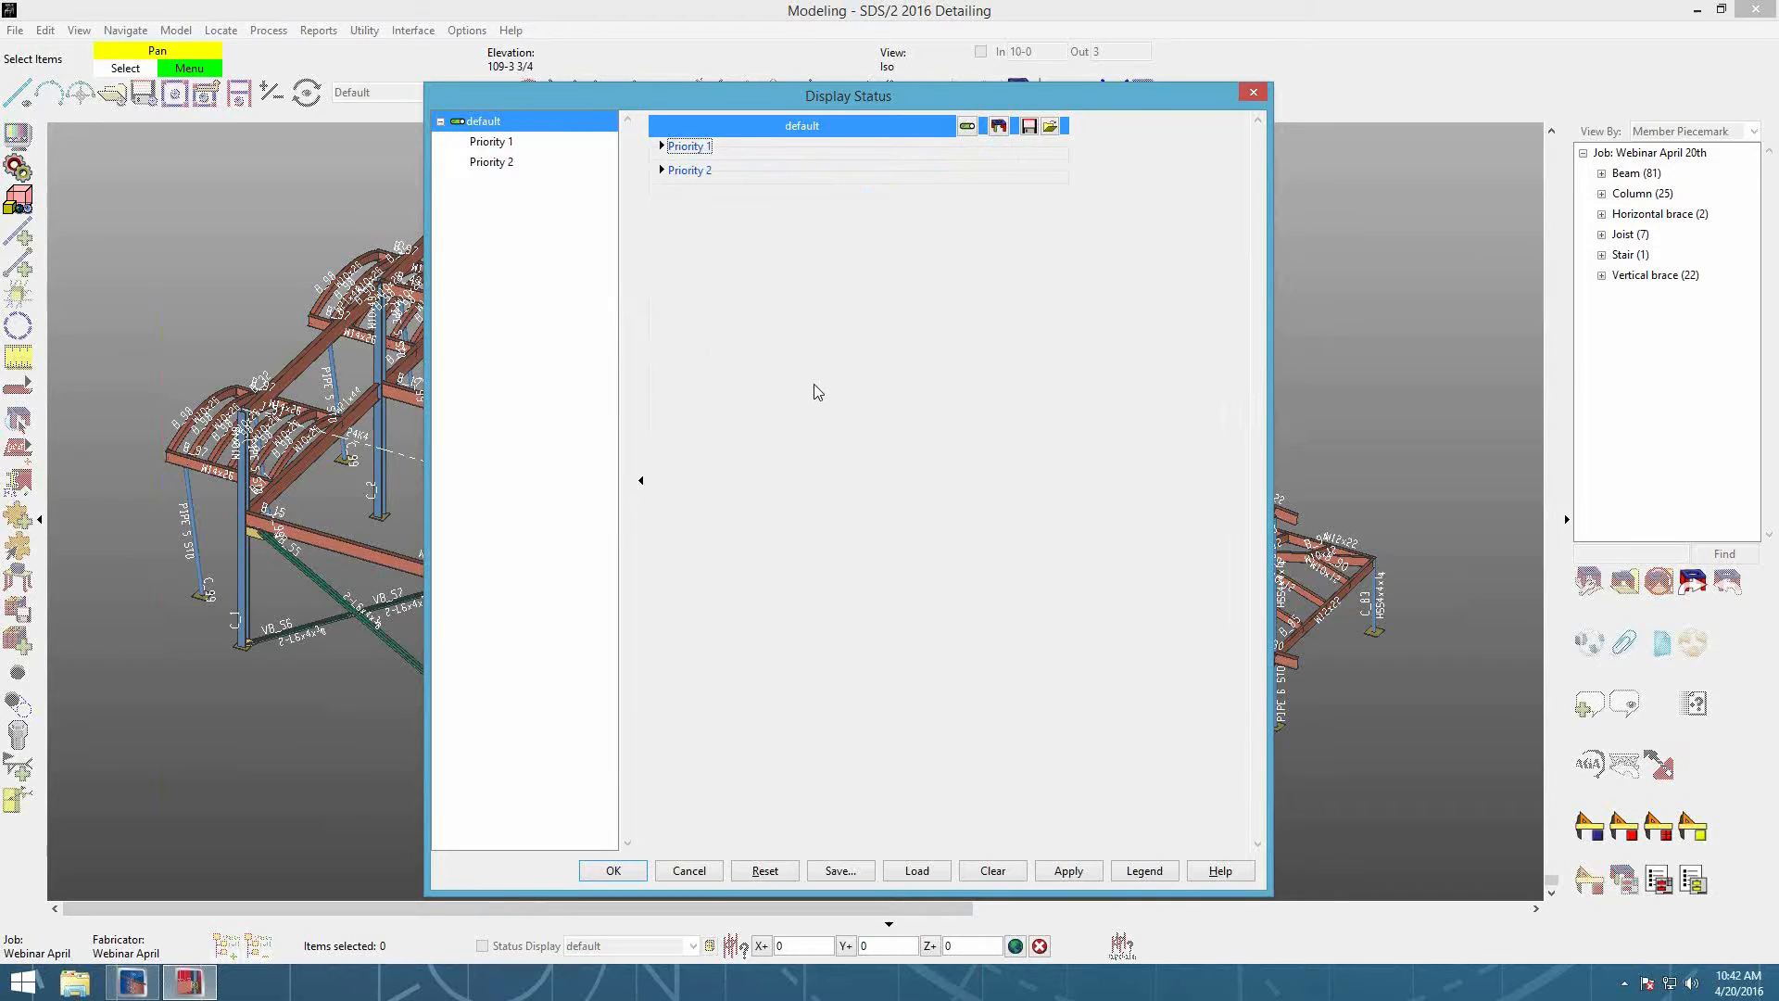
click(530, 142)
ctrl+click(528, 163)
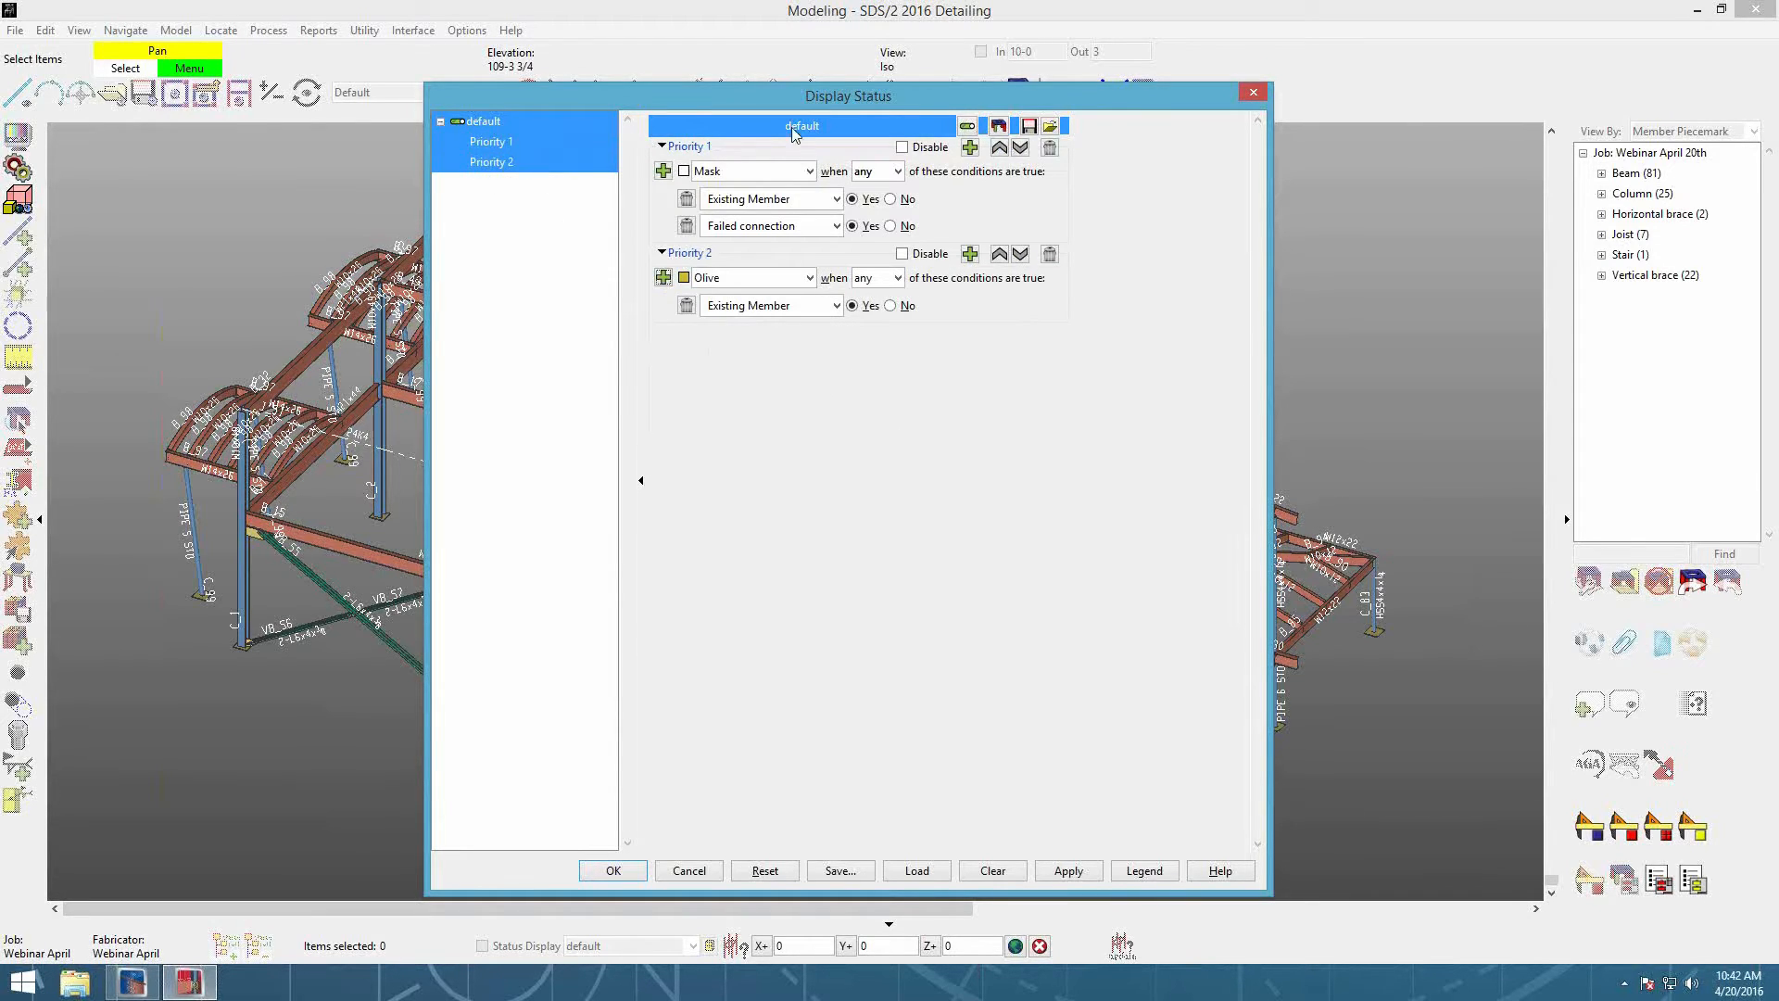
ctrl+click(489, 127)
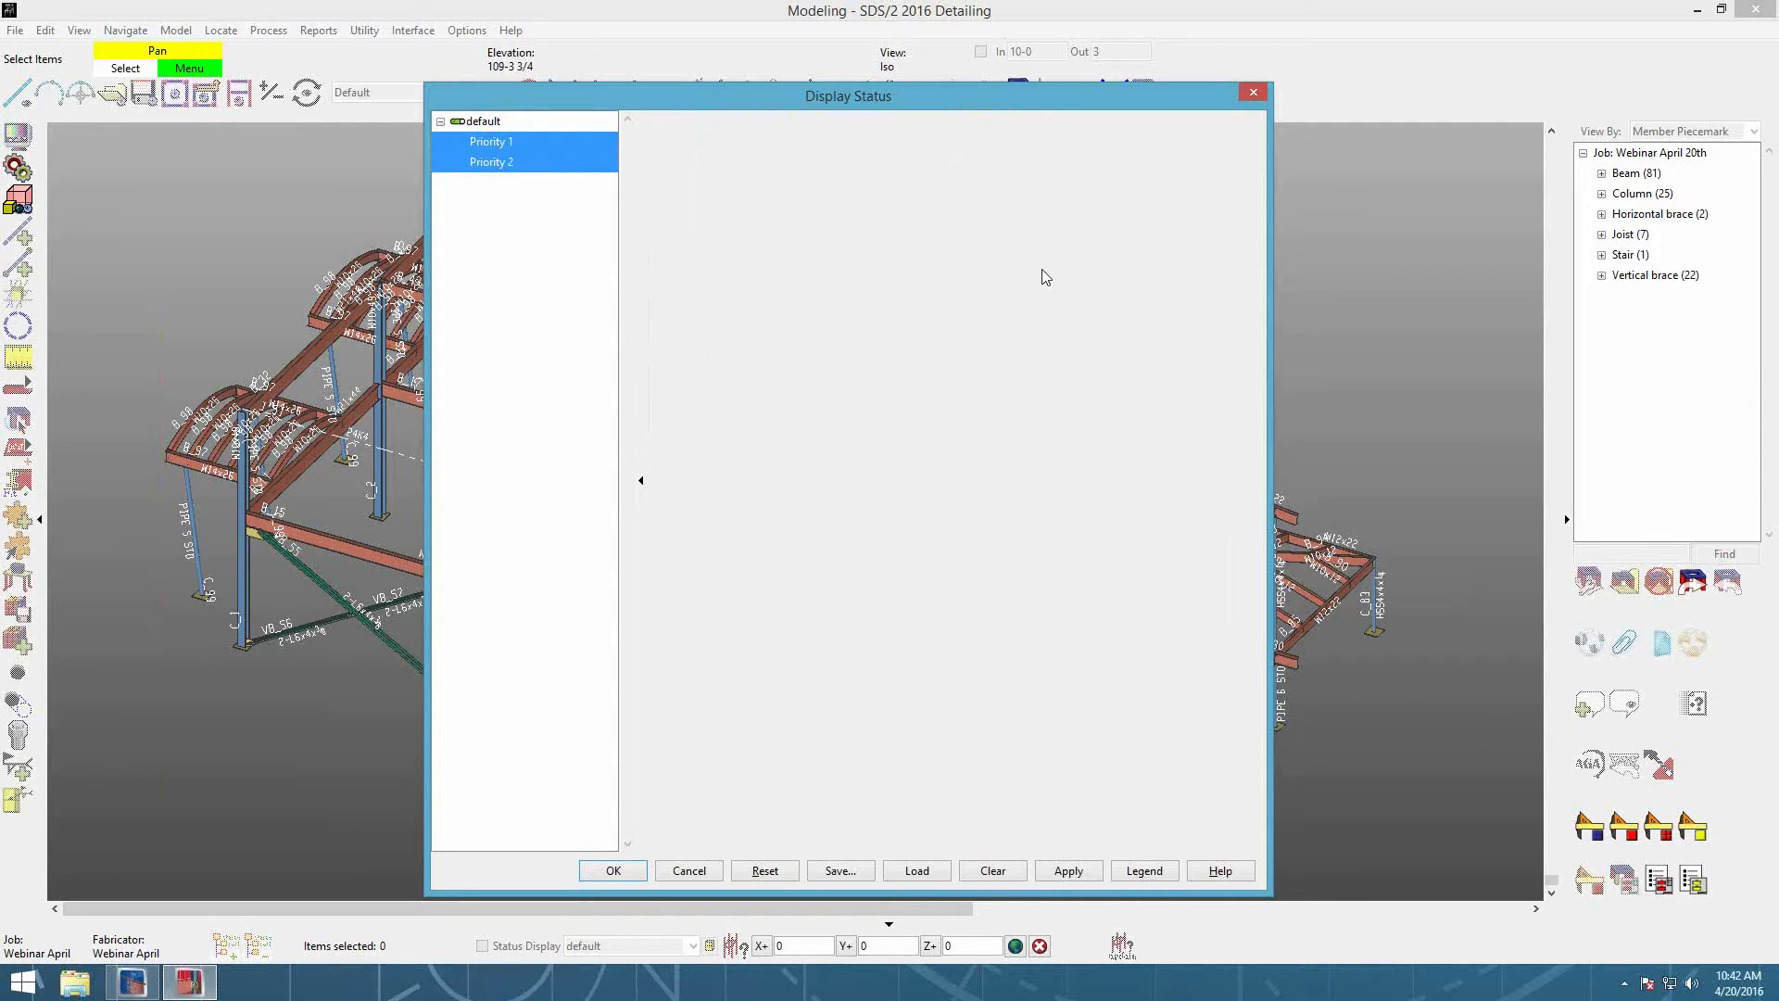
ctrl+click(490, 123)
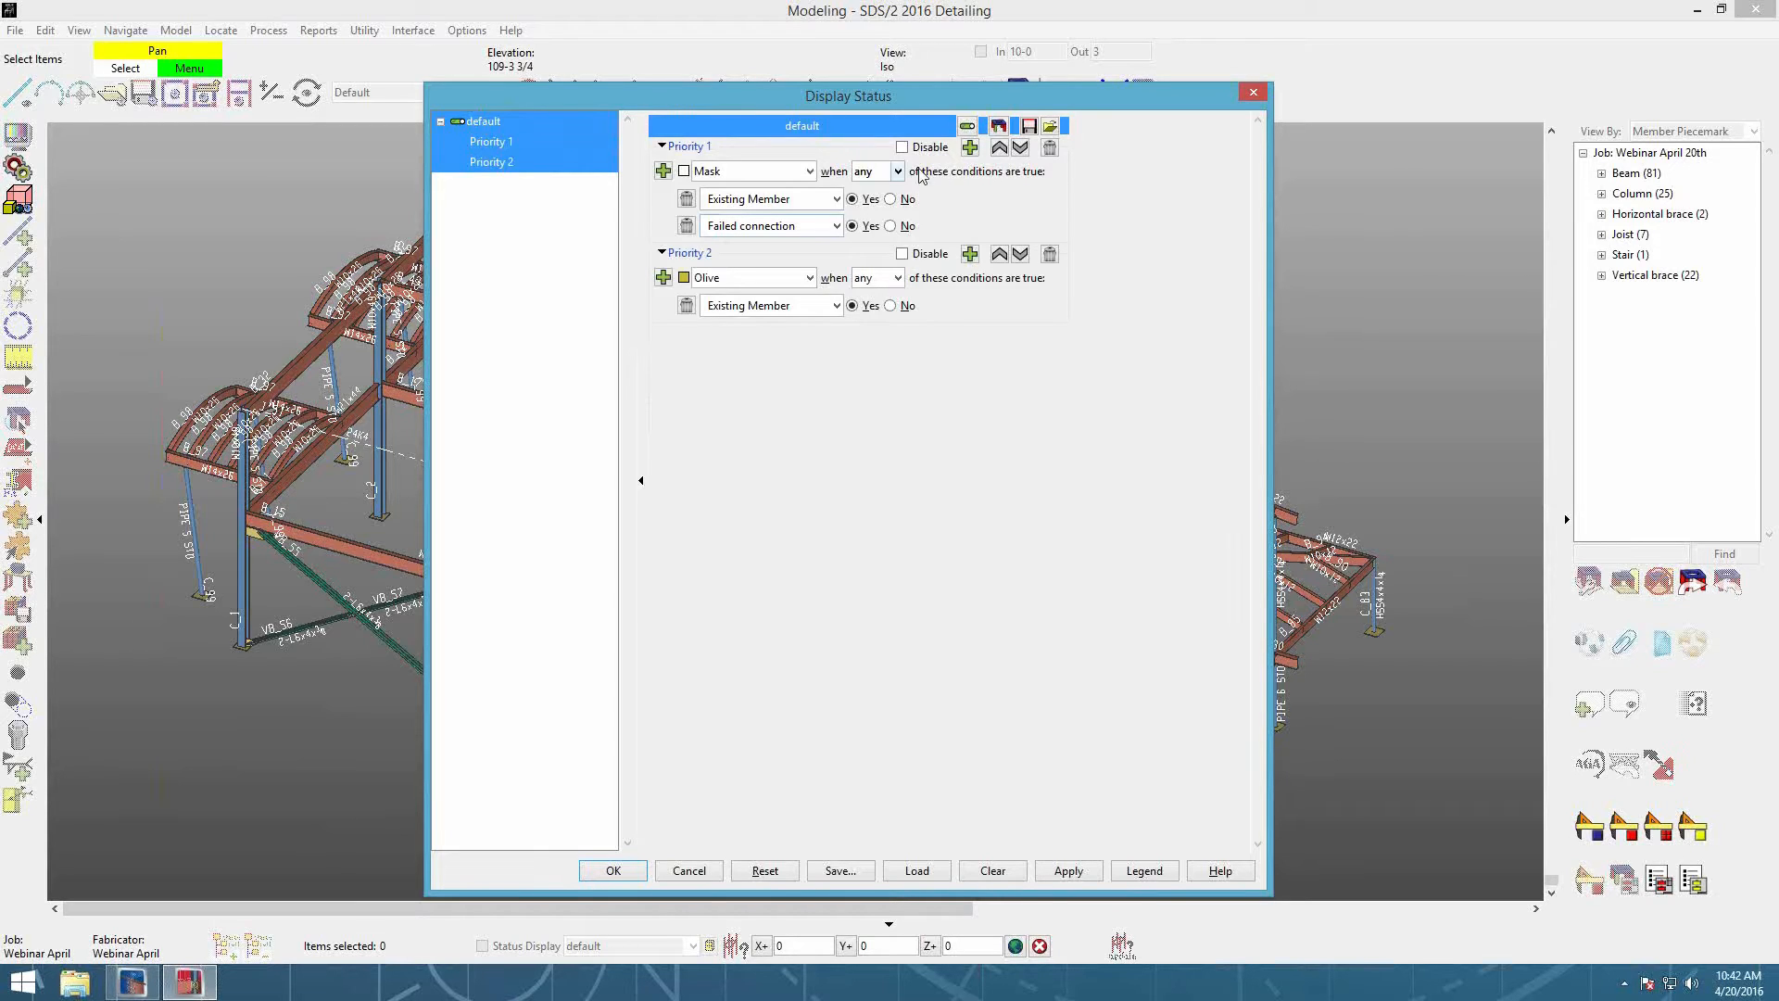
Step: Save the edited status configuration as a new file named with the user's first name
click(1029, 126)
text(aaron)
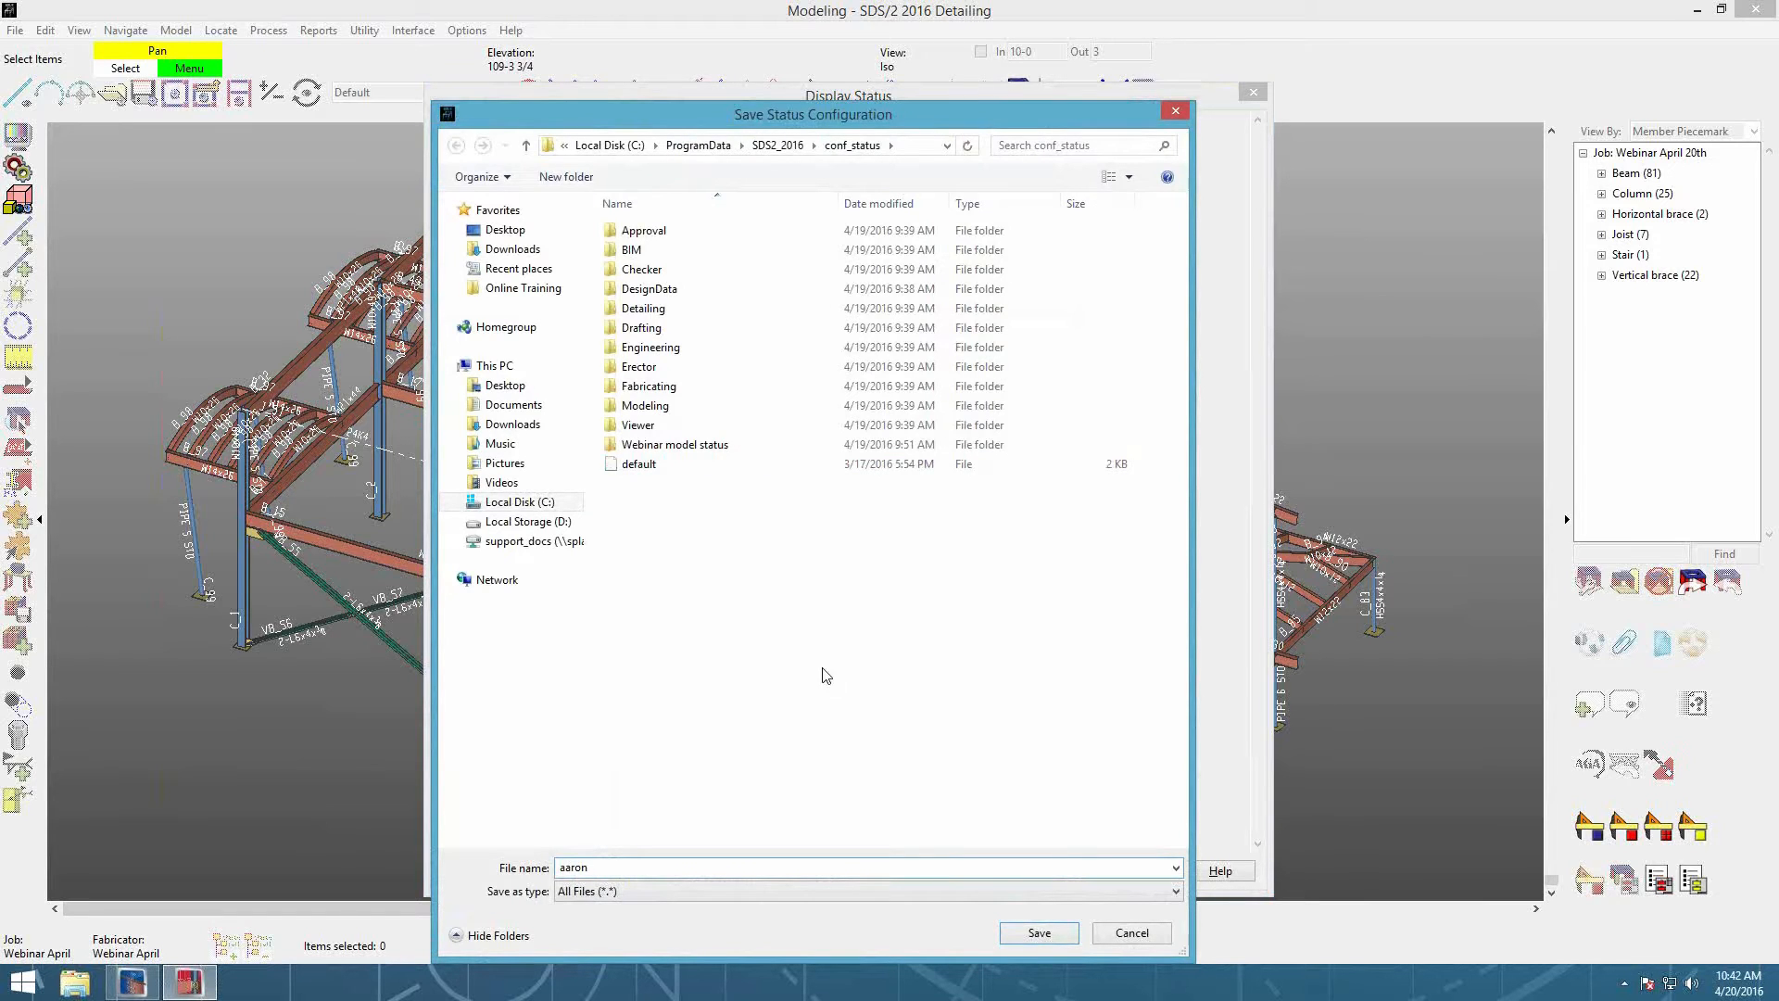
key(Return)
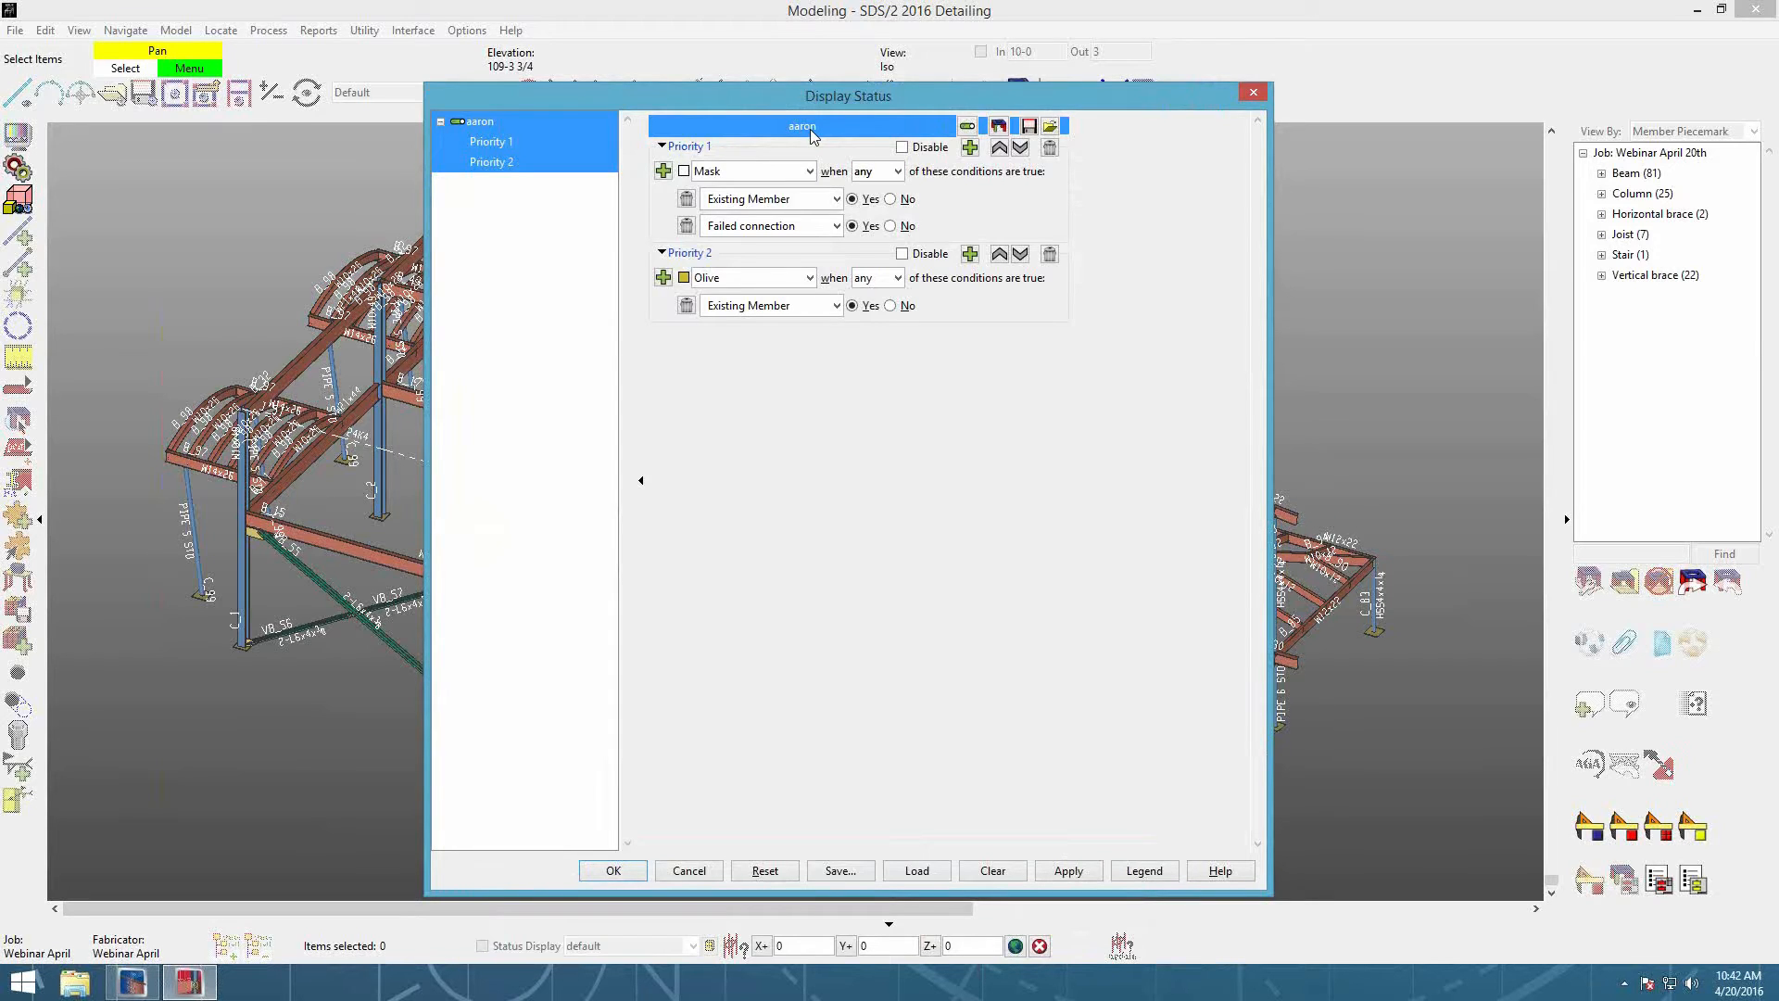
Step: Replace the edited configuration by loading the default status file from the conf_status folder
click(1051, 127)
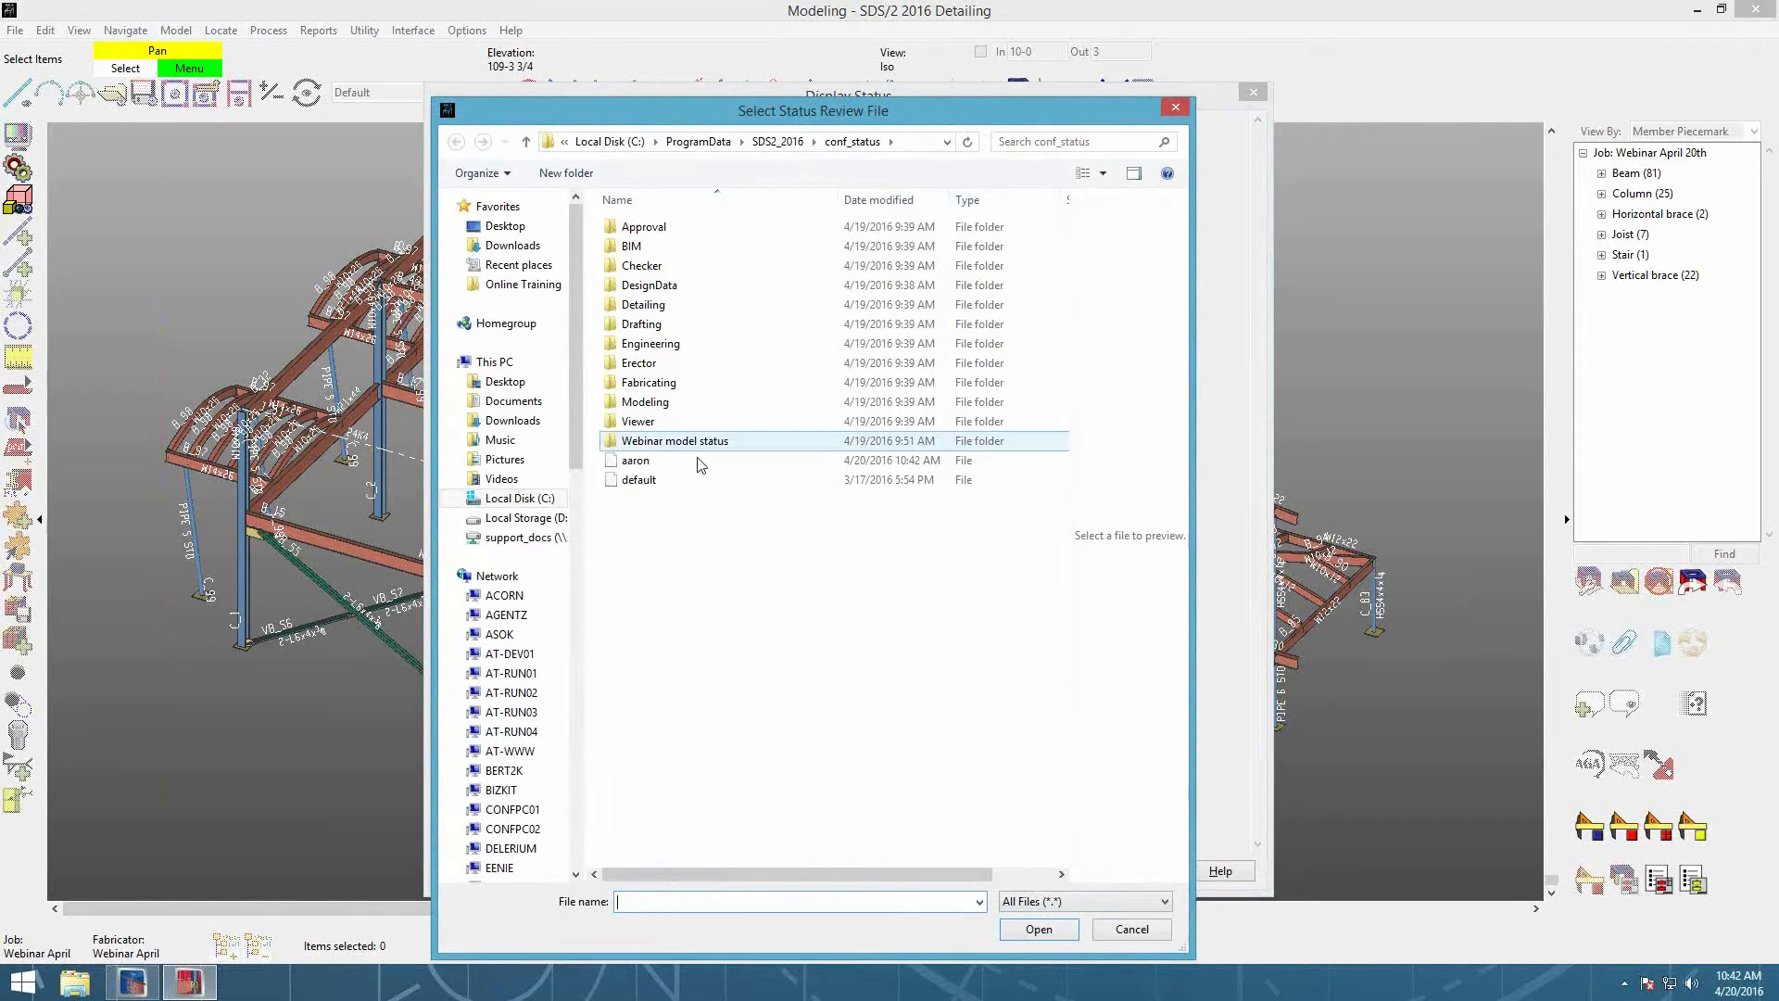
click(664, 481)
double_click(664, 481)
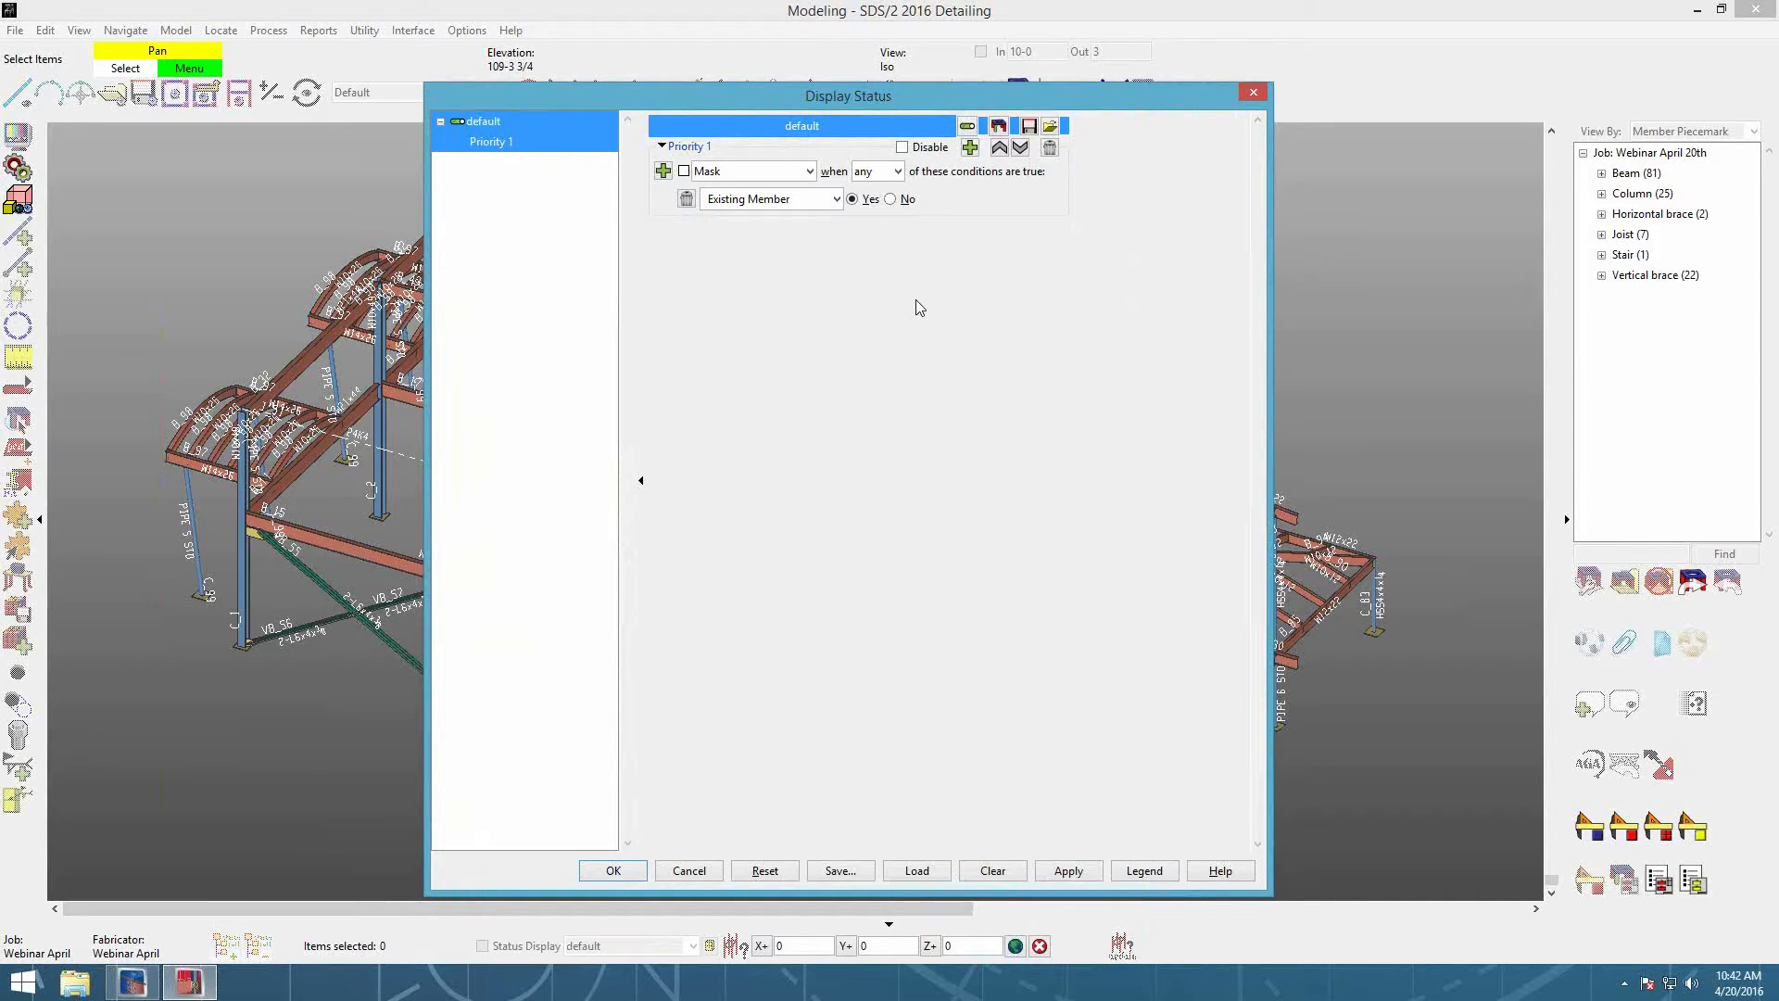
Step: Load the five status files from 1 Sequences to 5 Fab Complete out of the Webinar model status folder
click(929, 871)
click(665, 464)
double_click(684, 442)
click(660, 227)
shift+click(686, 306)
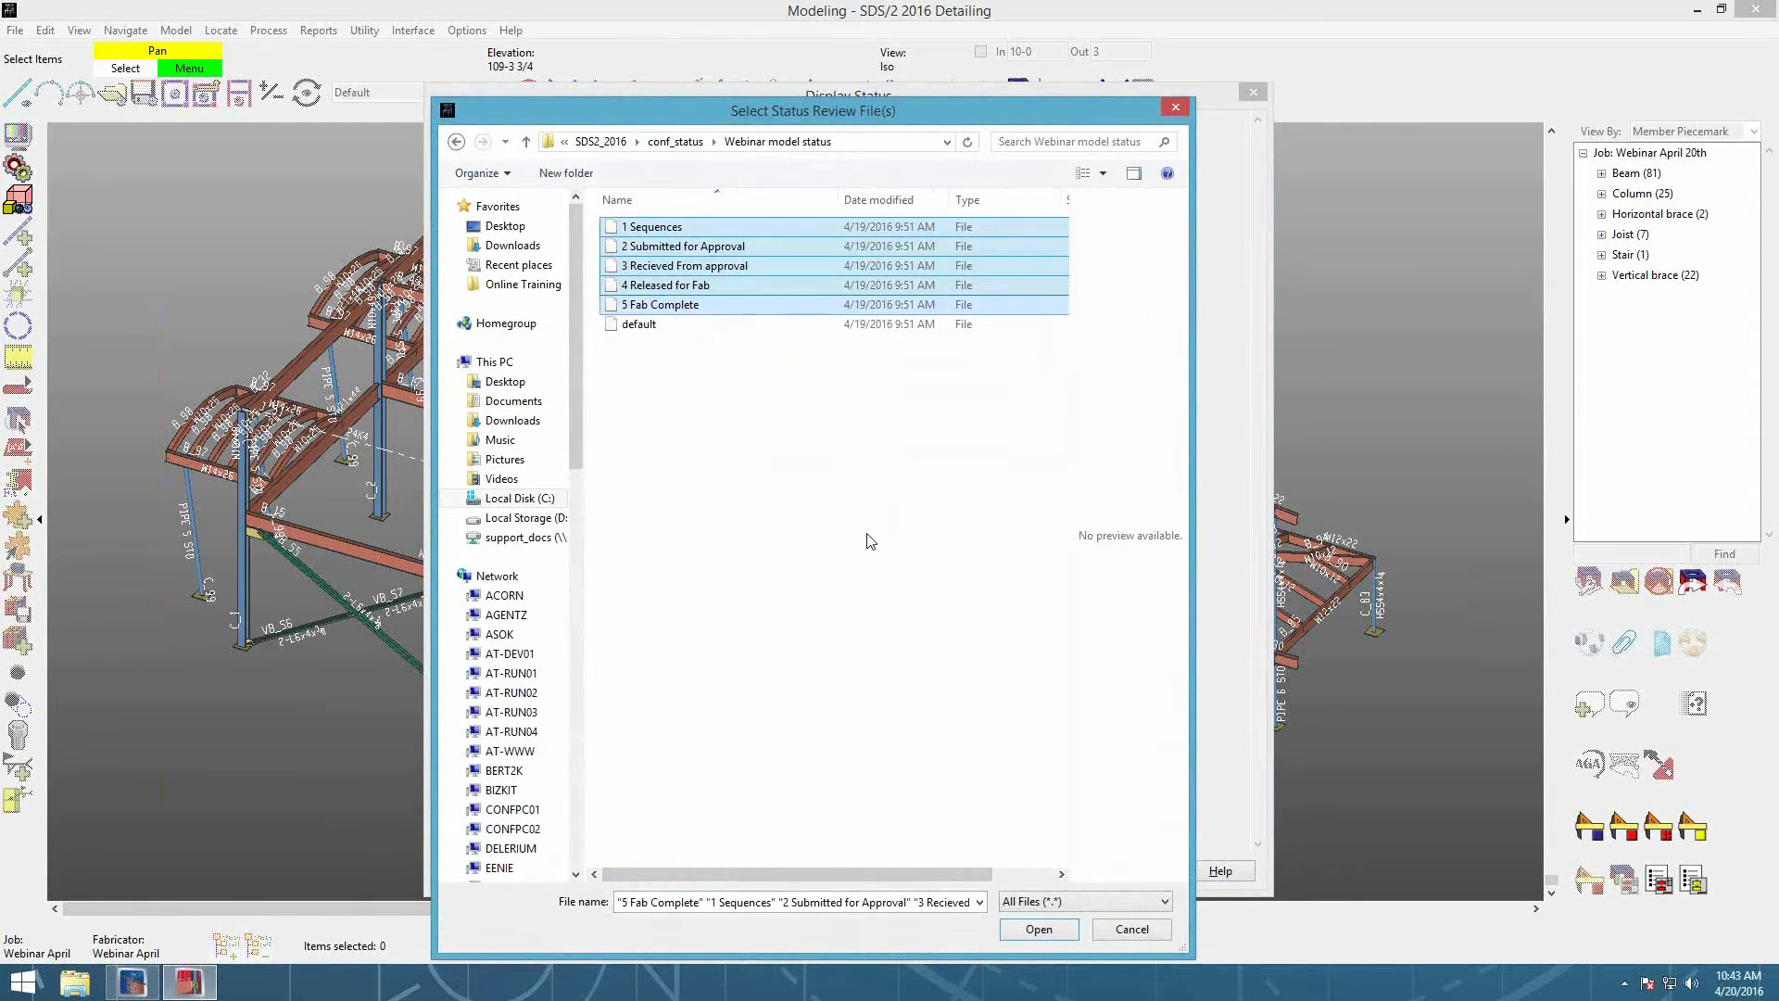
click(1038, 930)
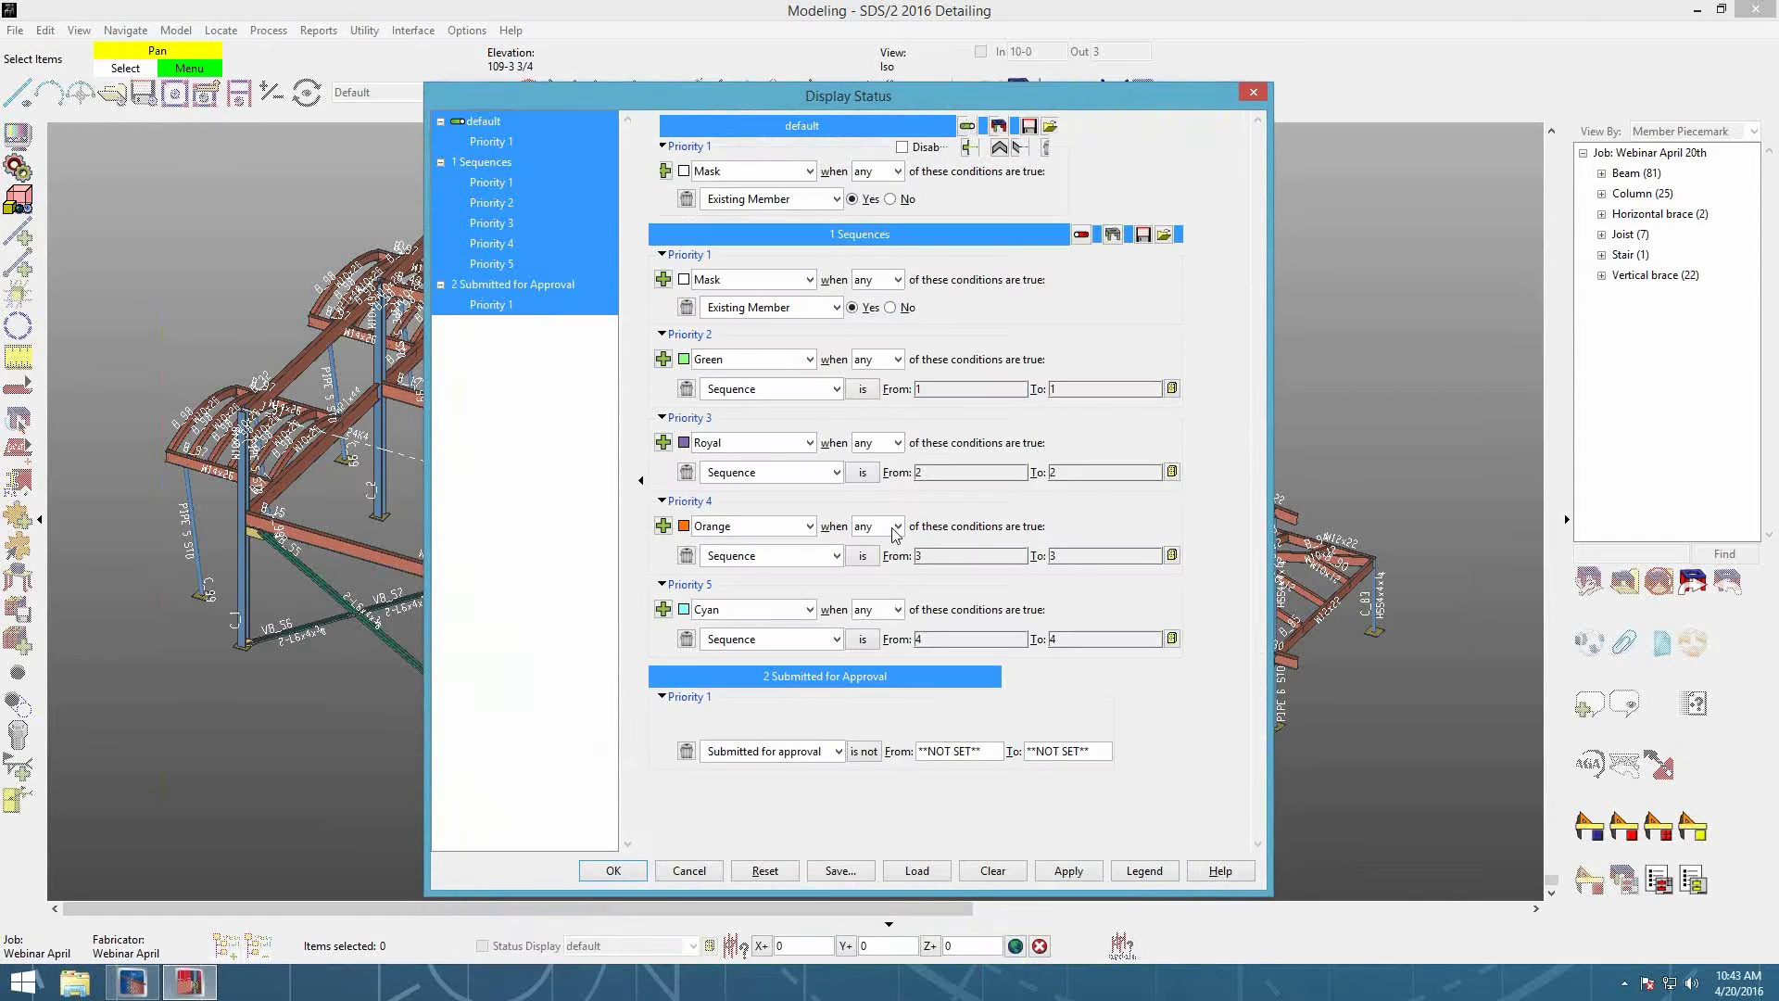
Step: Review the loaded configurations, make 1 Sequences the active one and apply it to the model
scroll(1092, 497, down, 5)
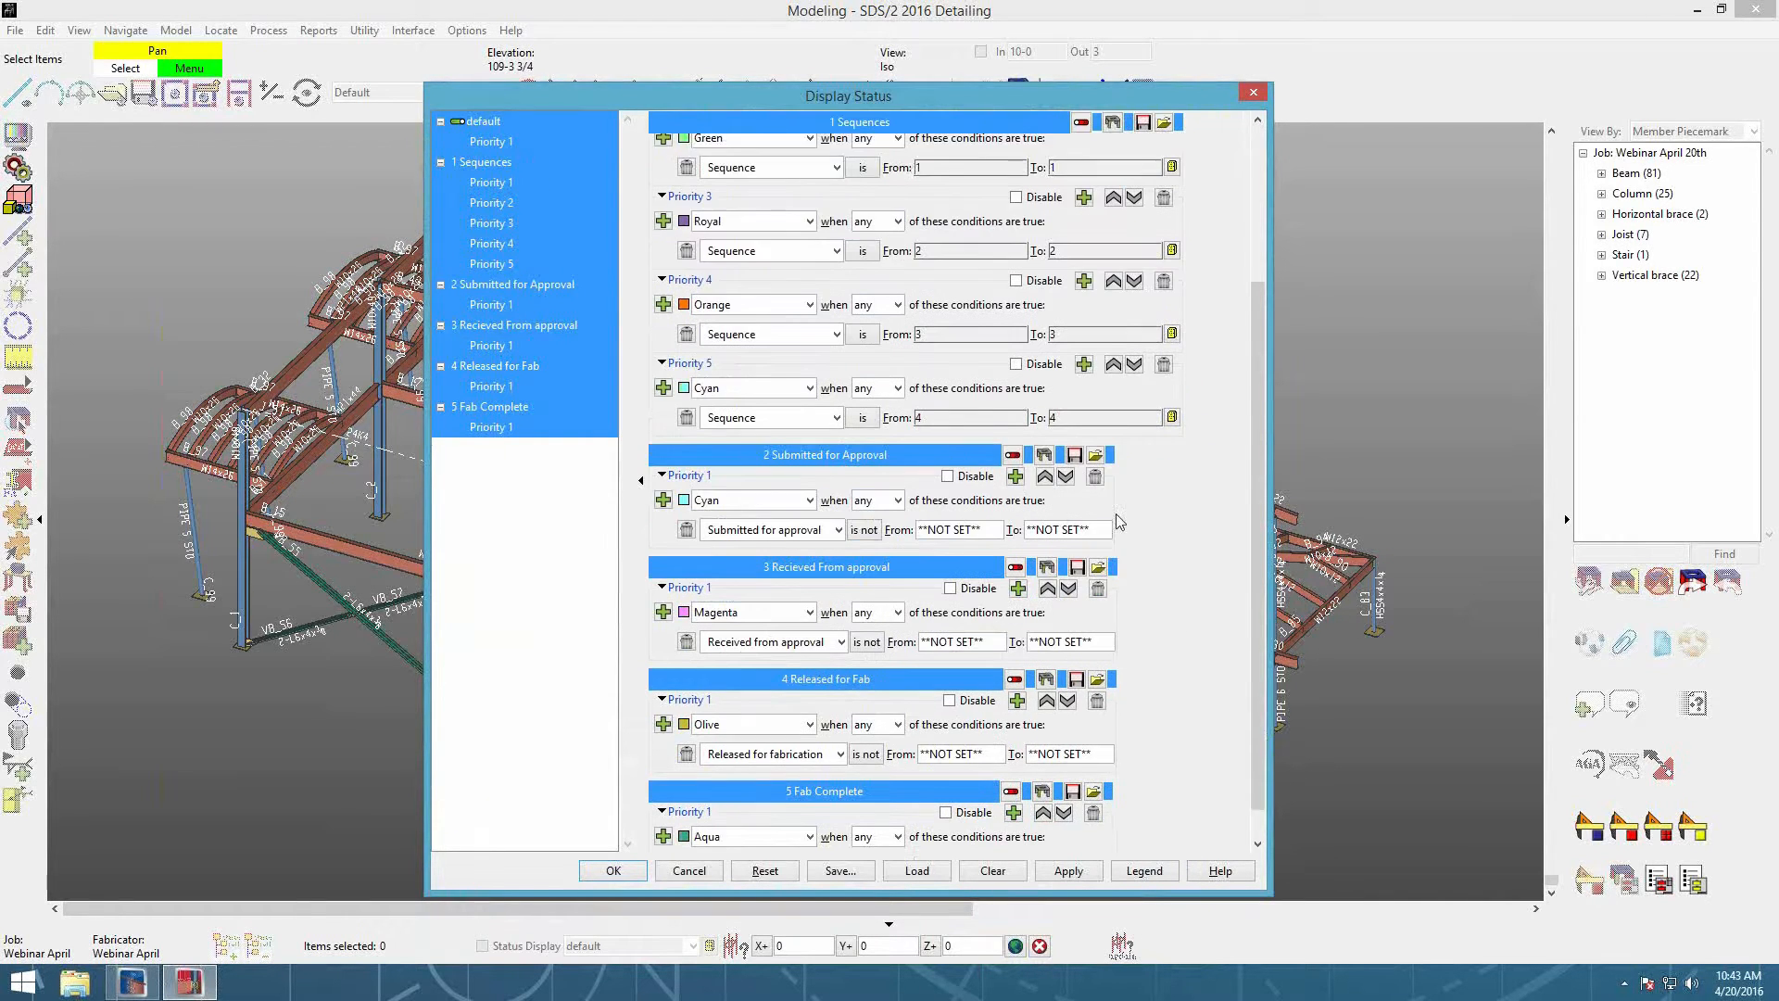
scroll(1104, 526, up, 1)
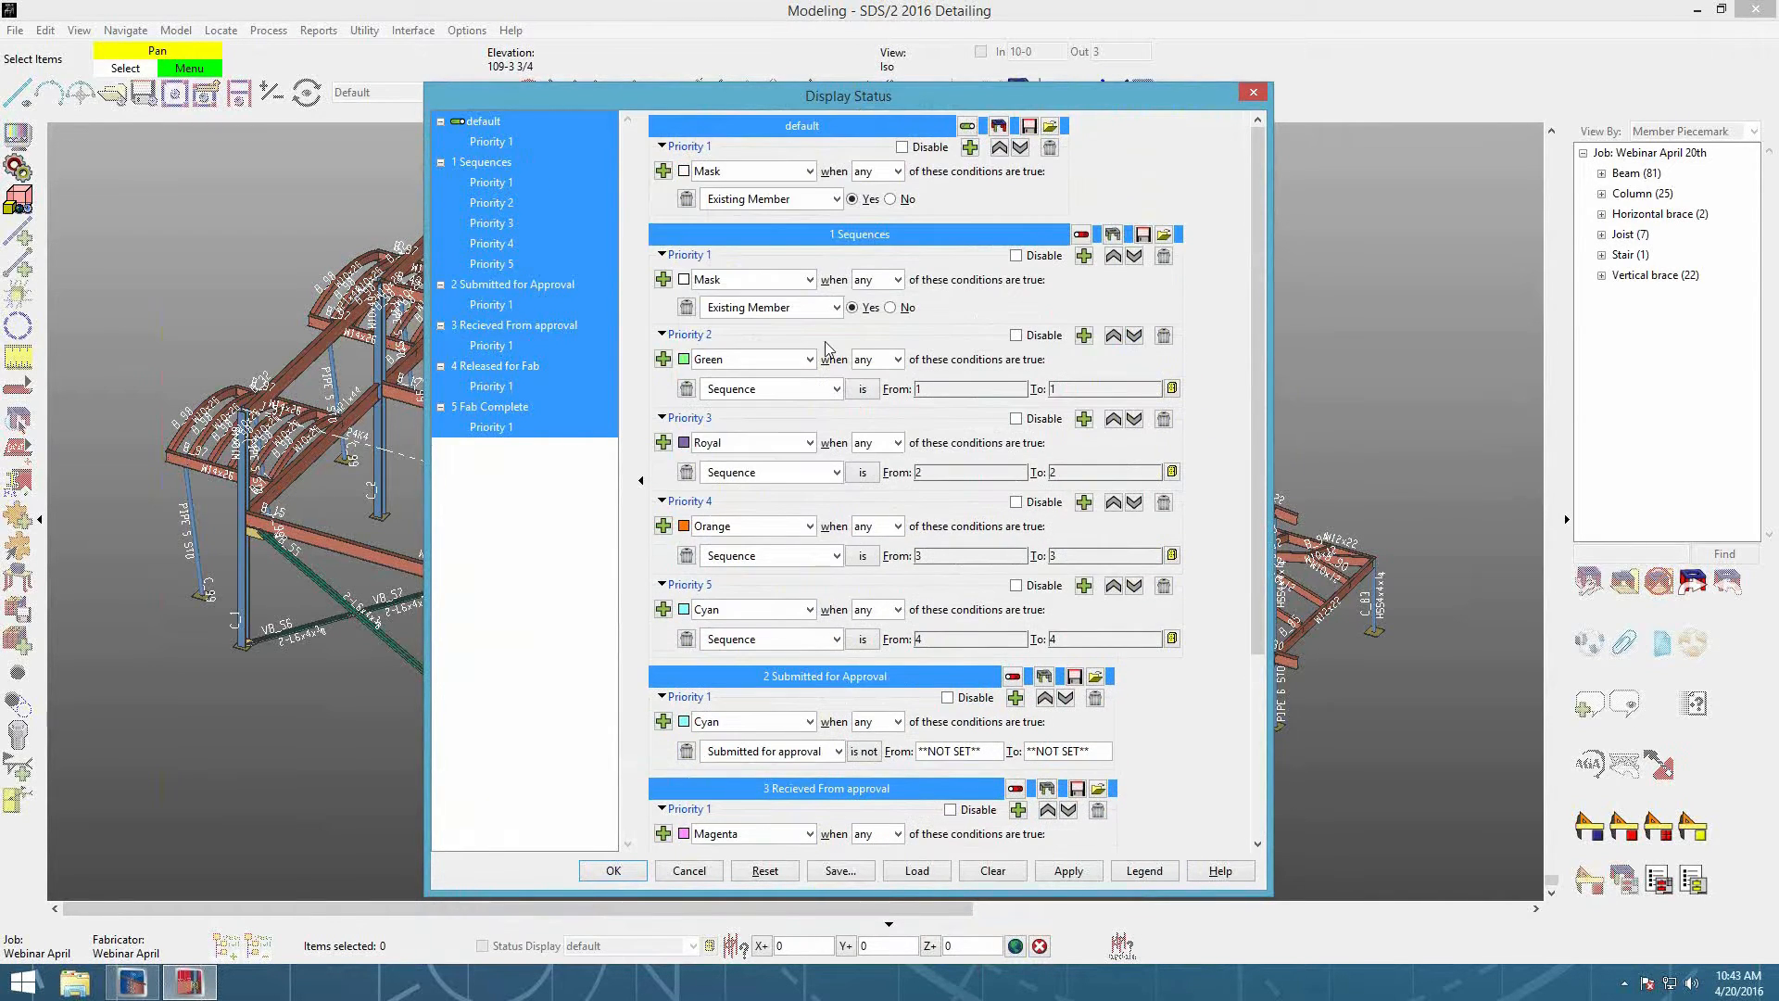
scroll(1014, 451, down, 3)
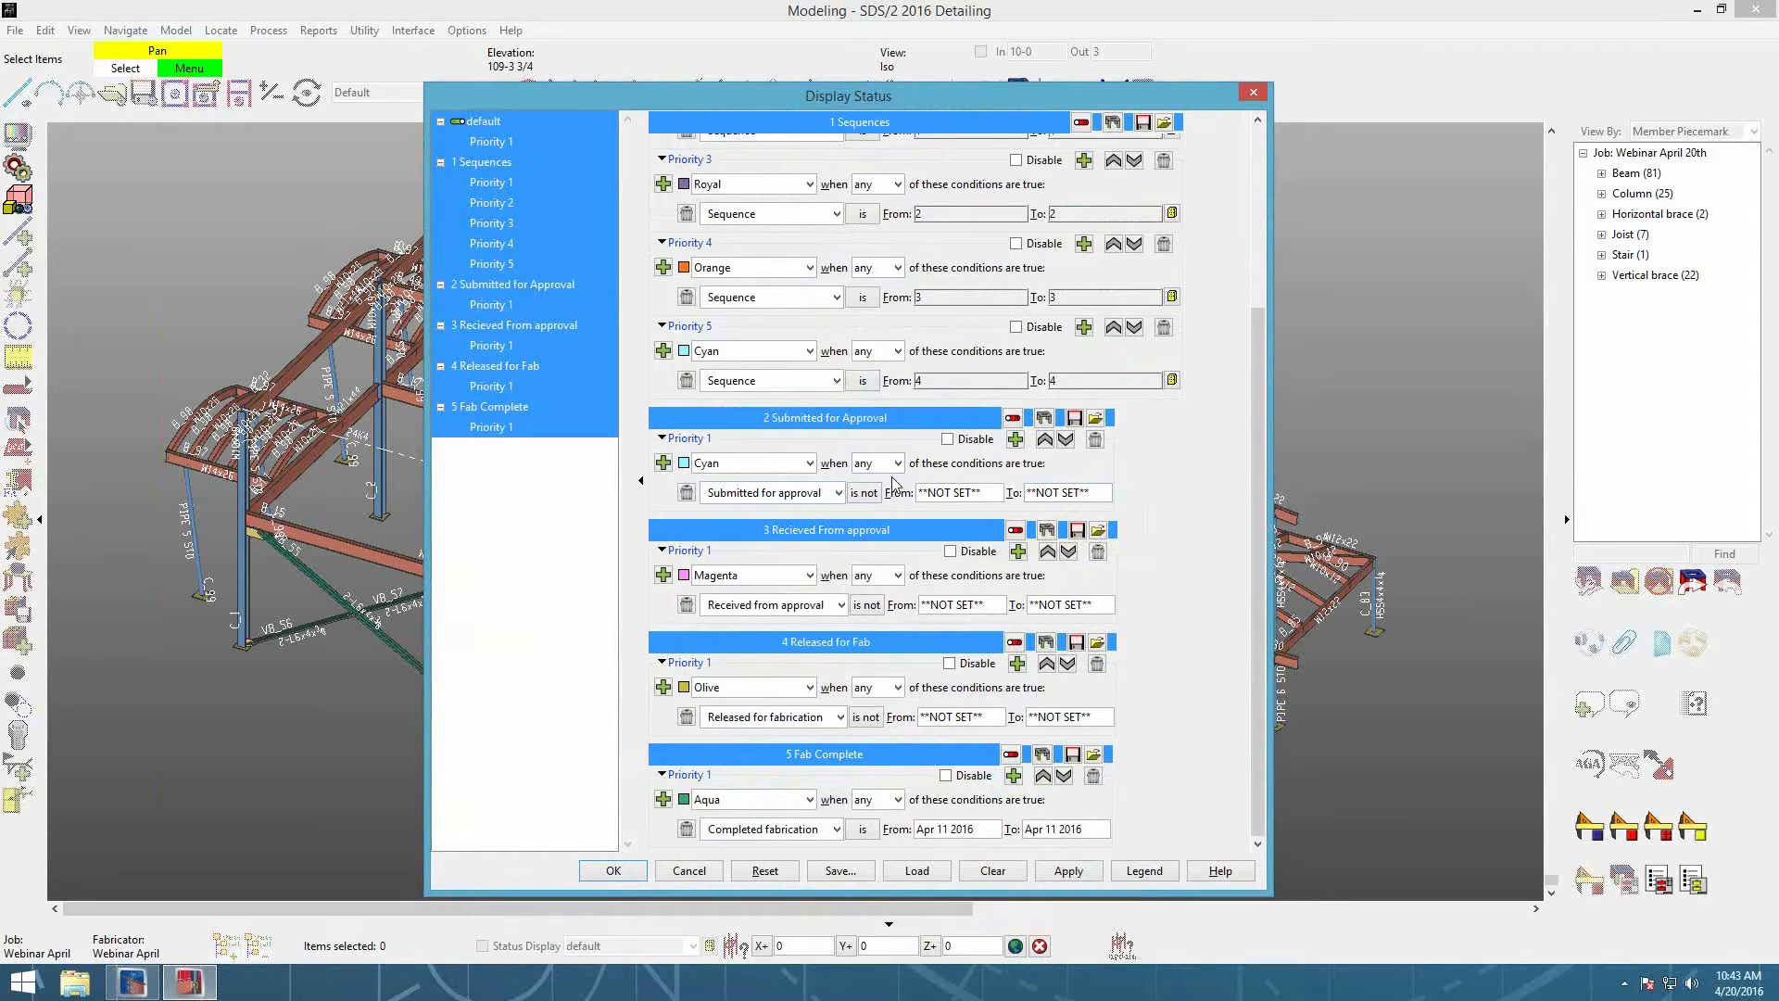
scroll(871, 482, up, 3)
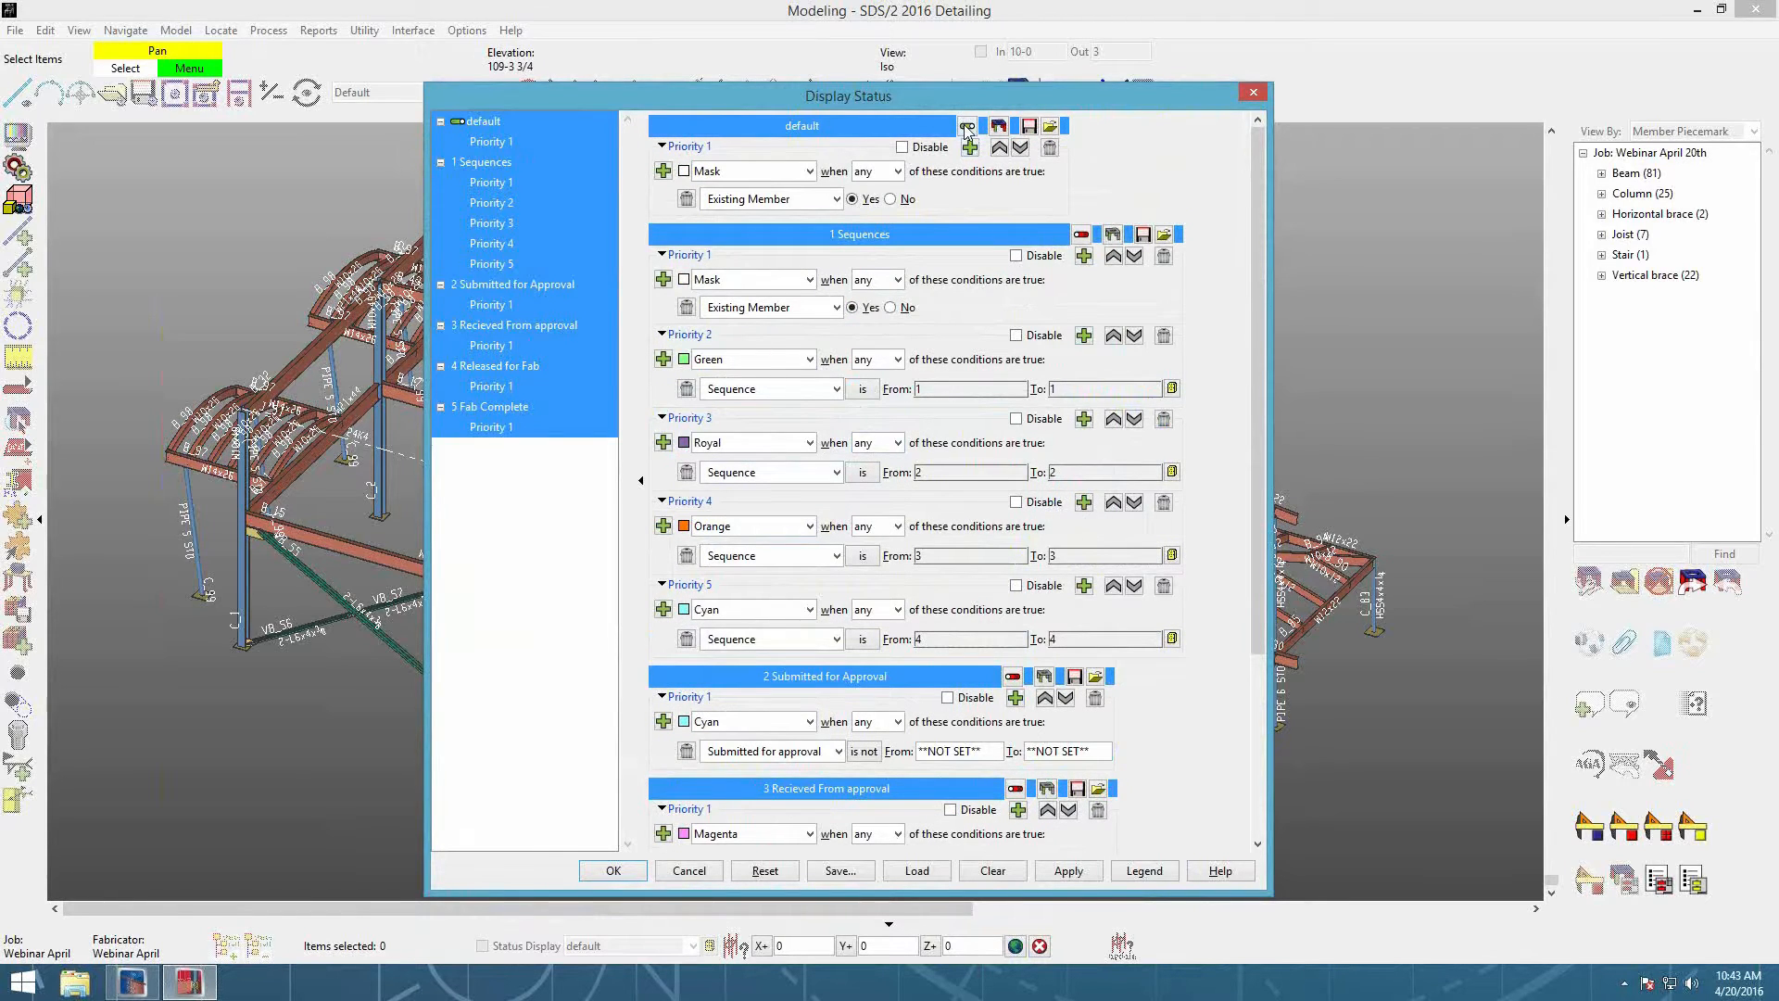
click(1082, 236)
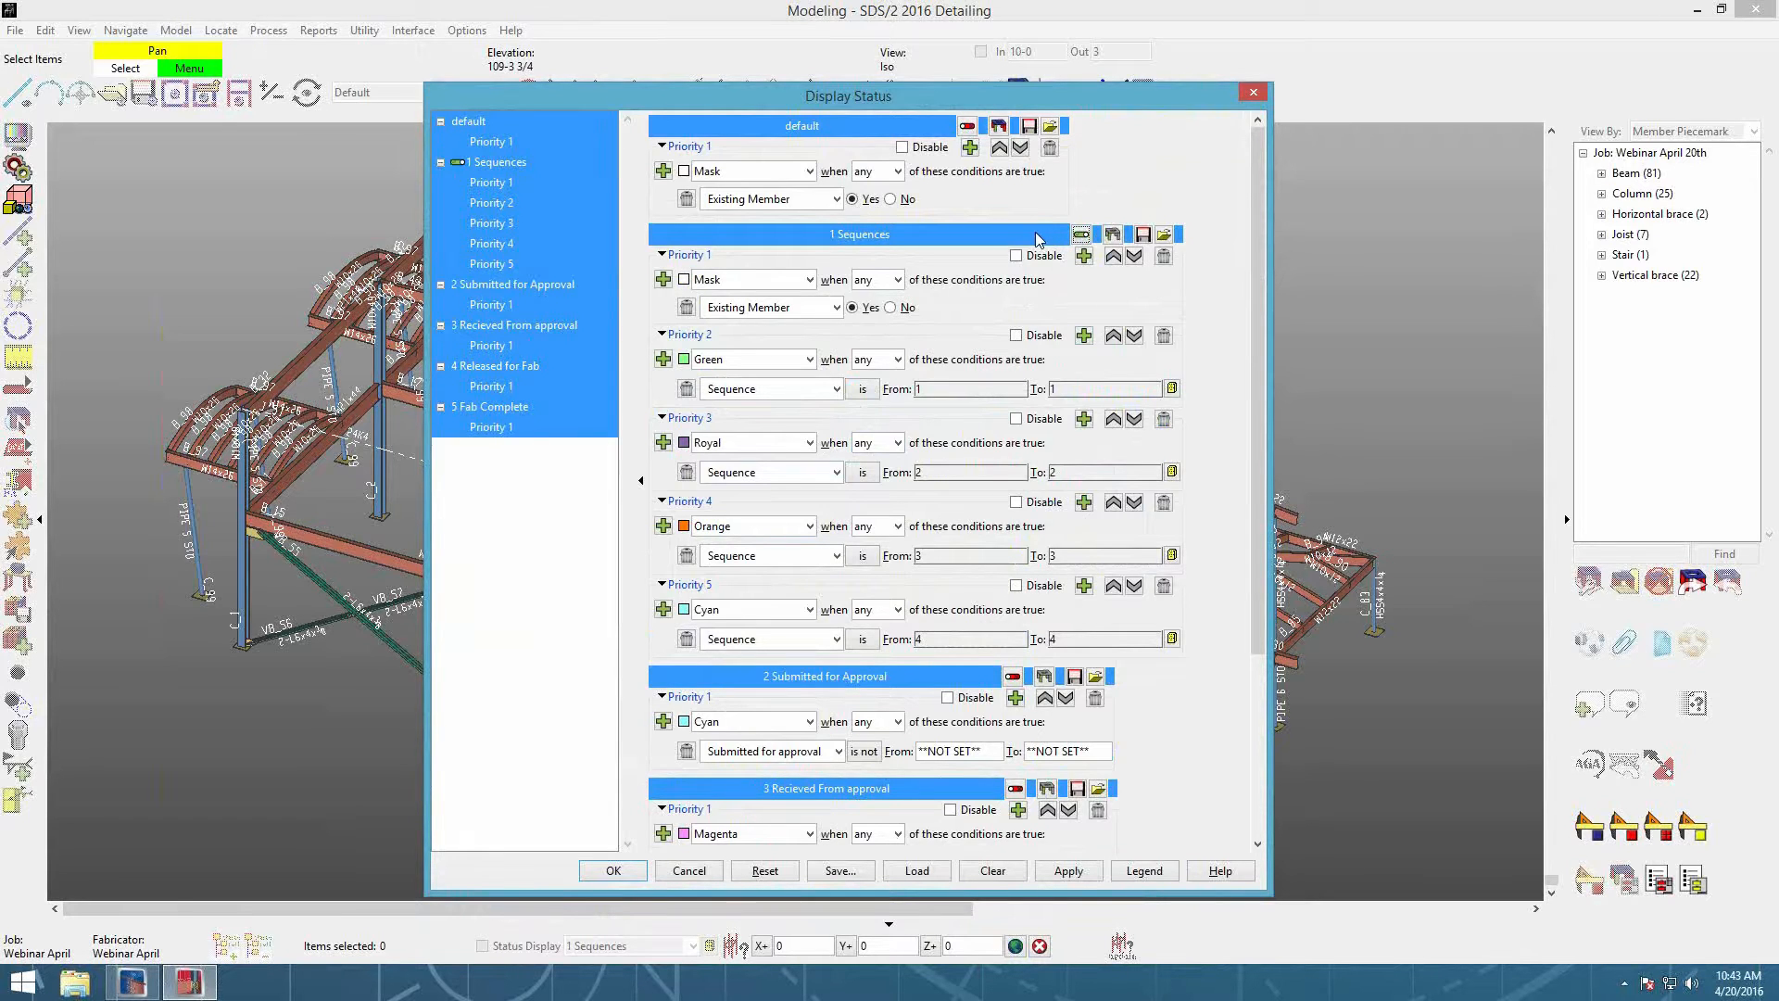
drag(894, 100, 1351, 29)
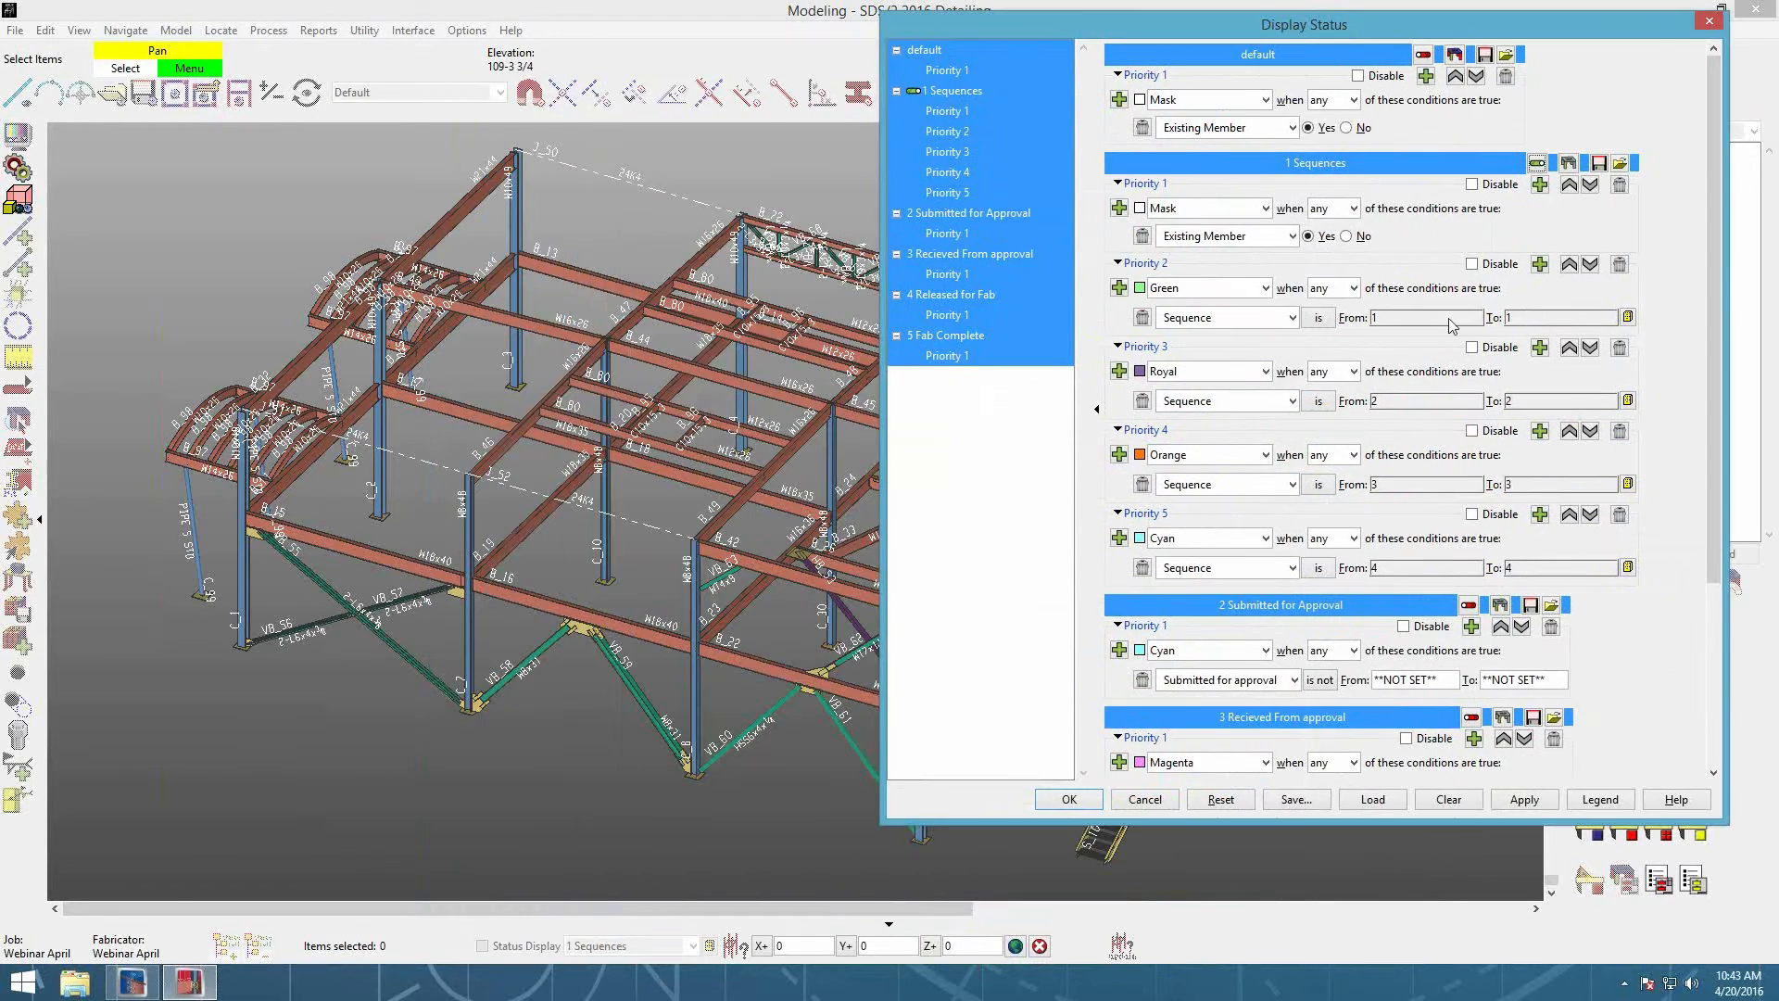
click(1527, 801)
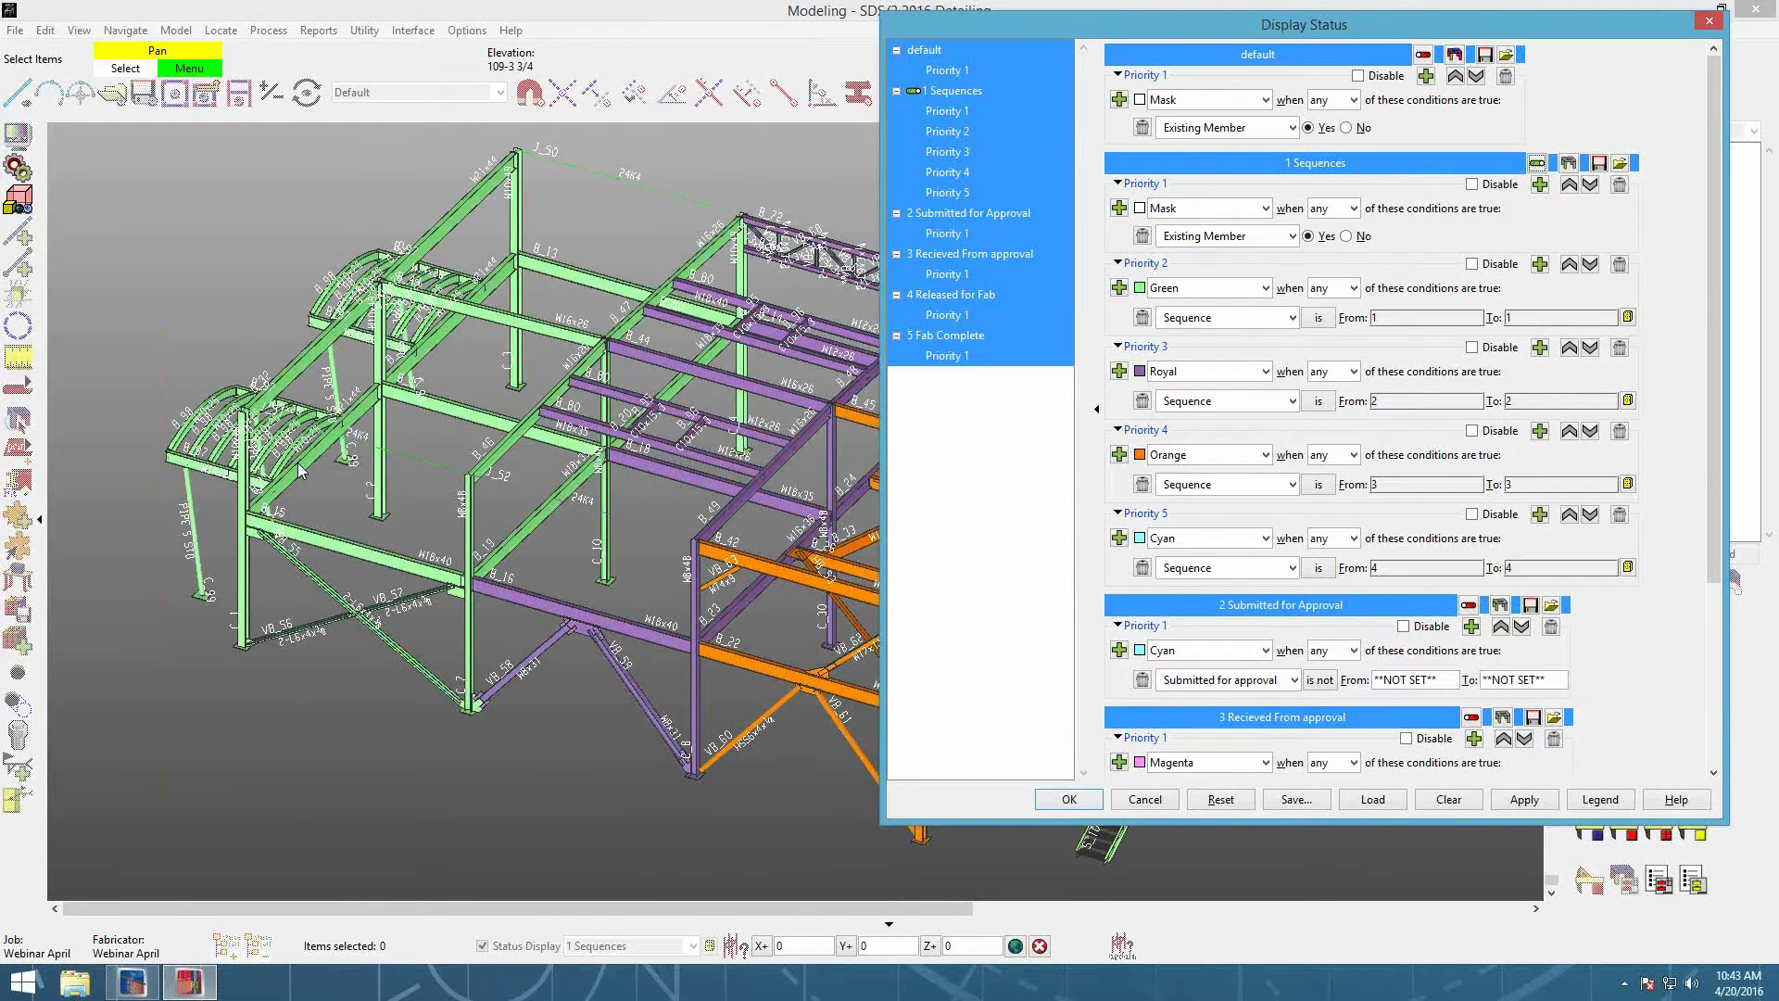
Step: Make the 2 Submitted for Approval configuration active and apply it to the model
click(1469, 606)
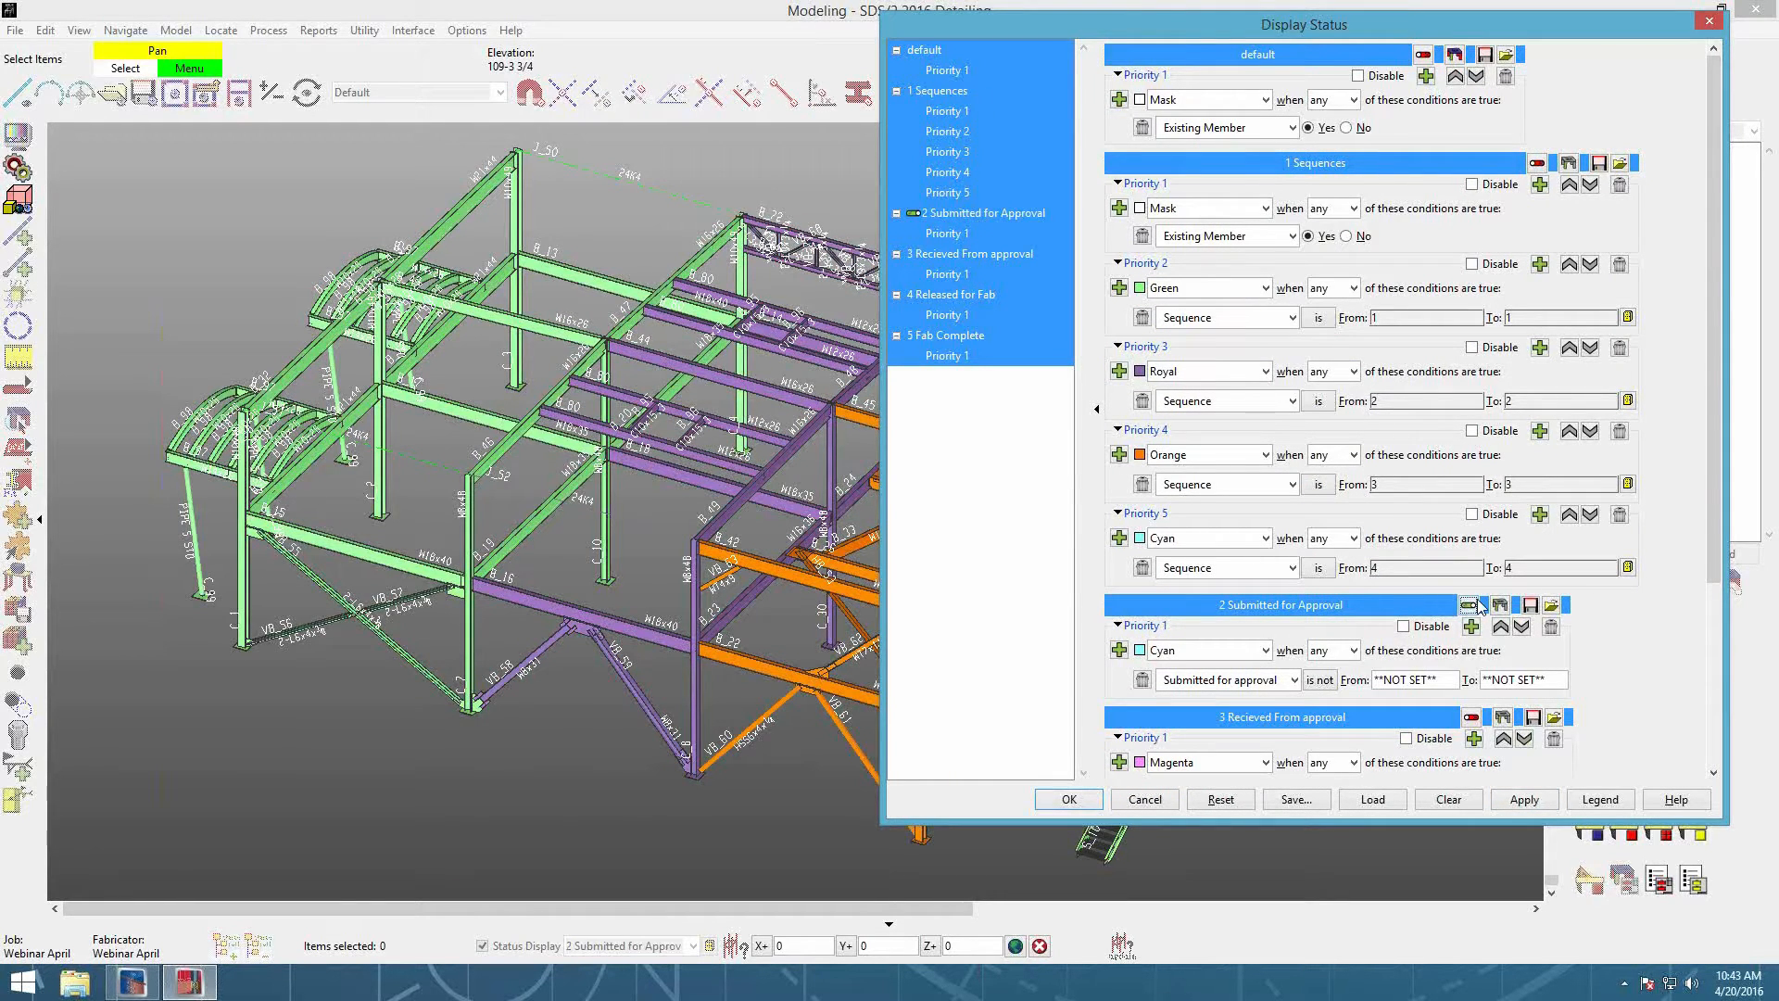
click(1534, 802)
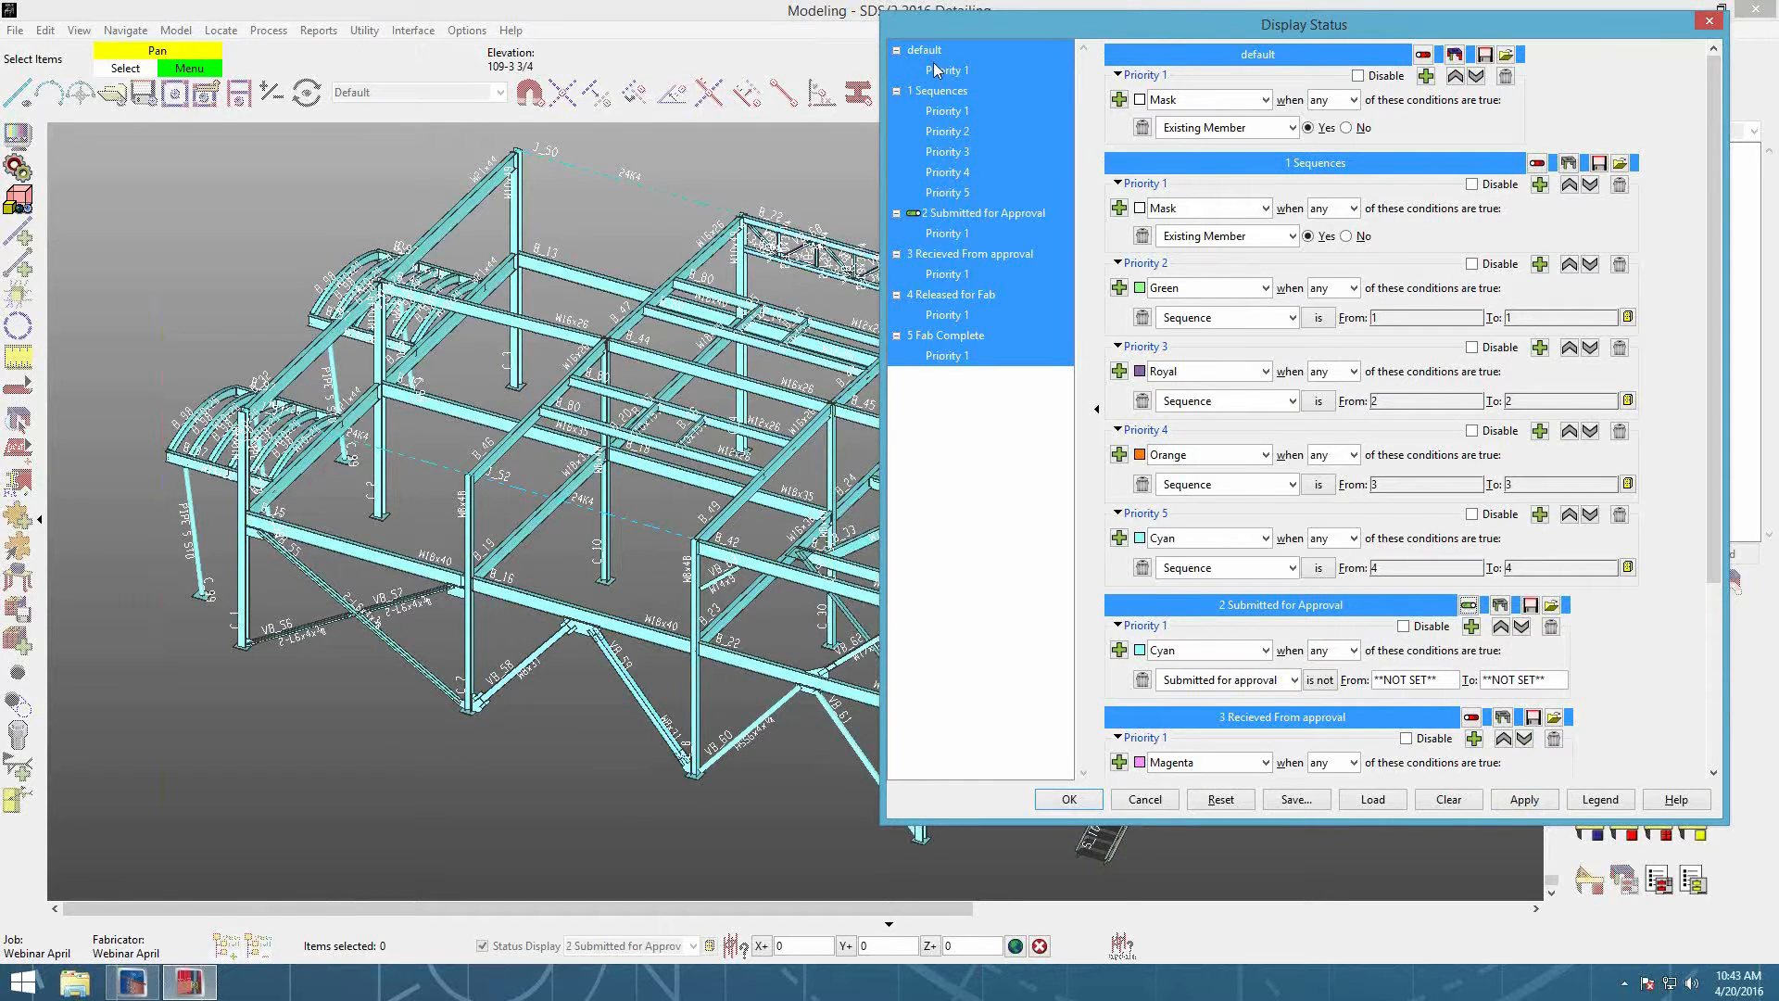
Step: Set 1 Sequences as the active status and delete the default status from the configuration list
right_click(939, 92)
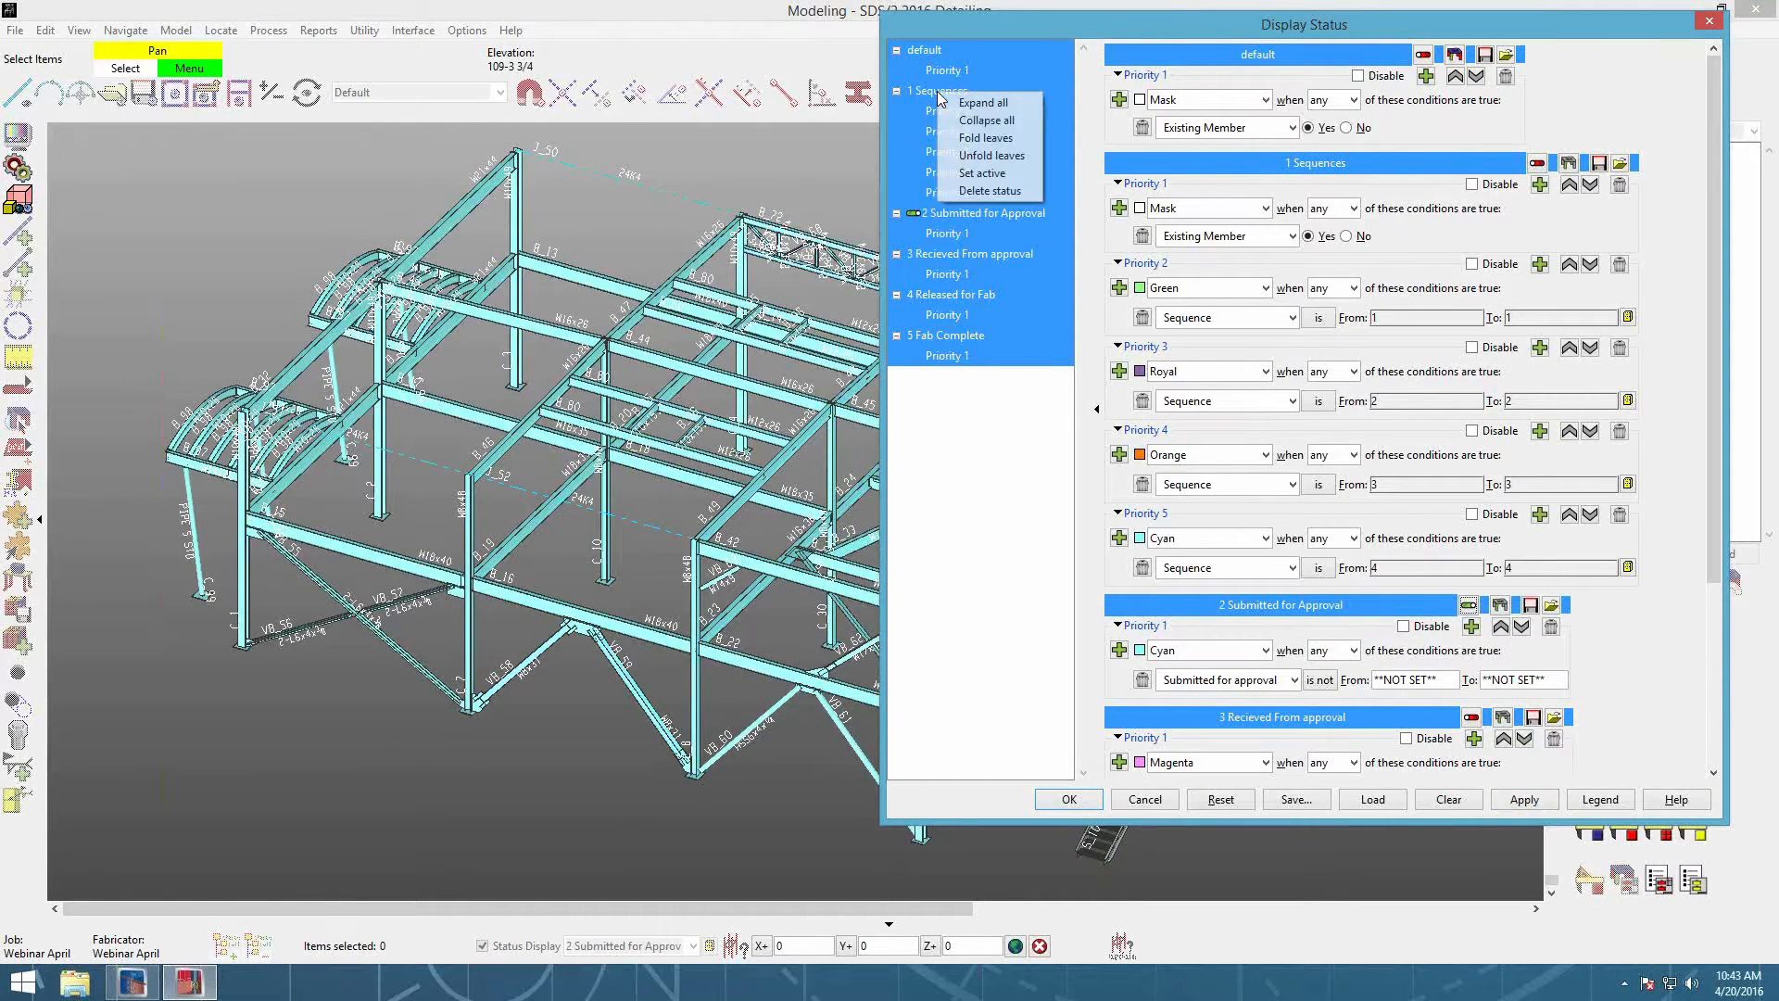
click(1009, 174)
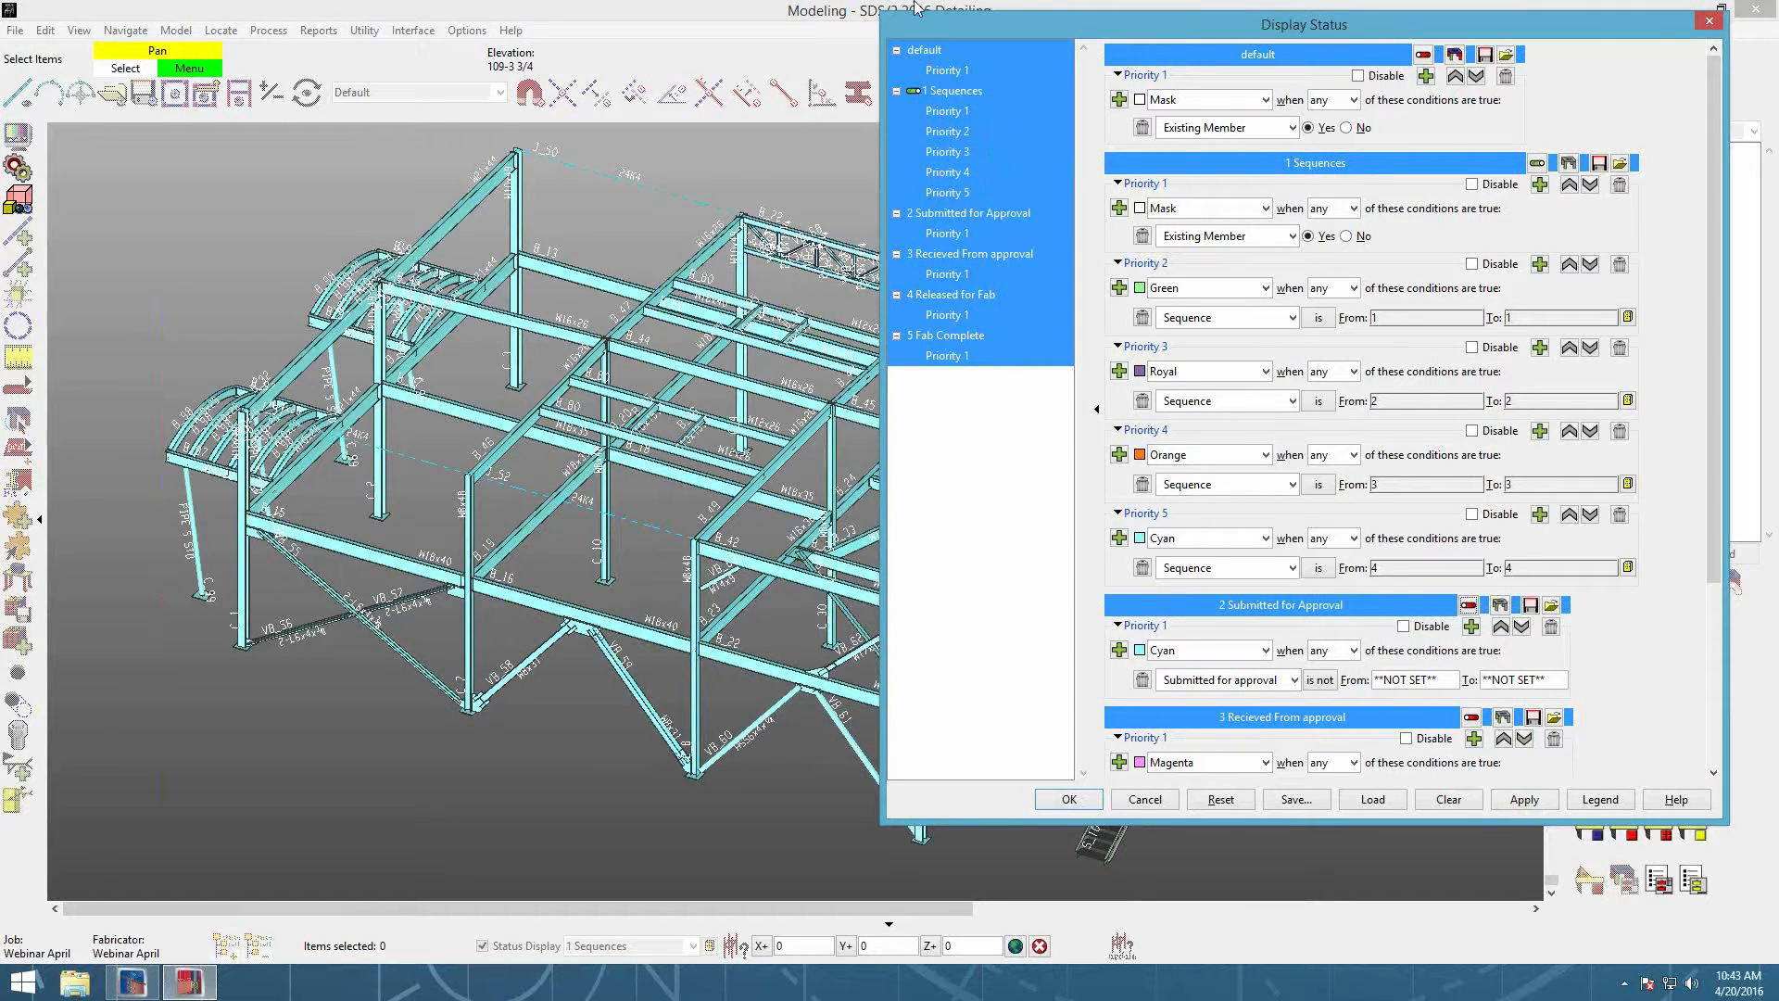
right_click(924, 51)
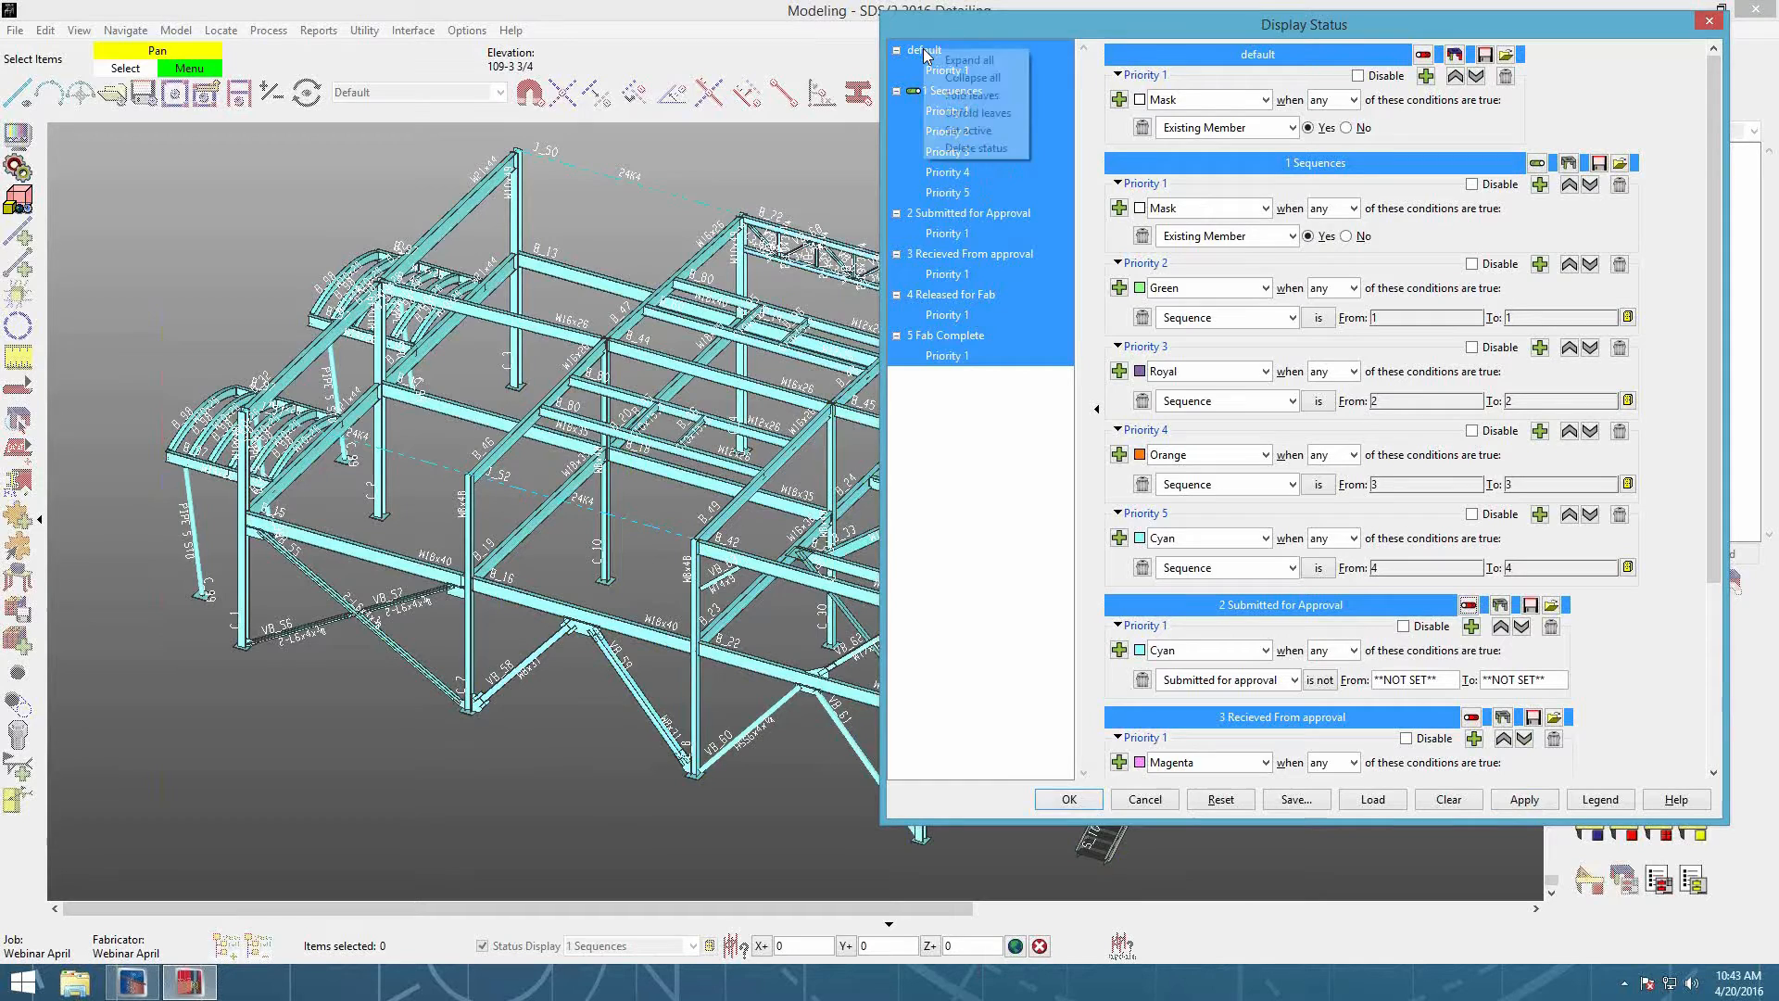
click(1001, 149)
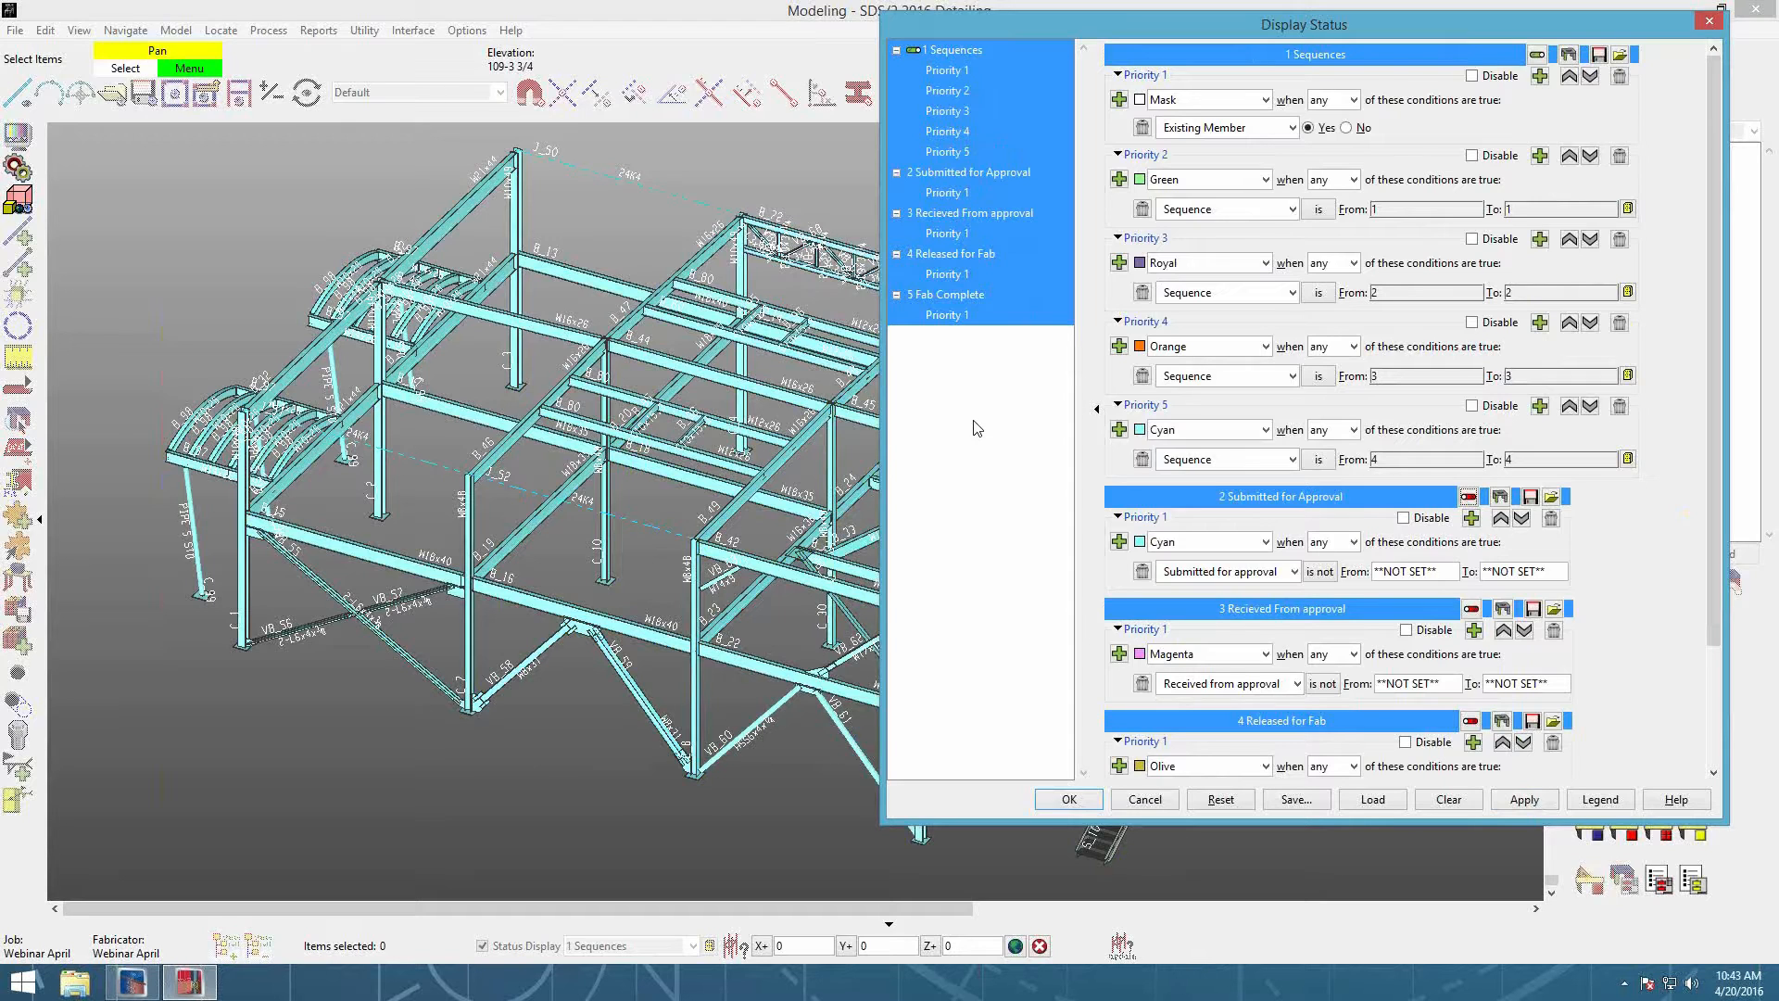
Step: Collapse the entire status tree, fold and unfold the 1 Sequences branch, and expand all branches again
right_click(965, 362)
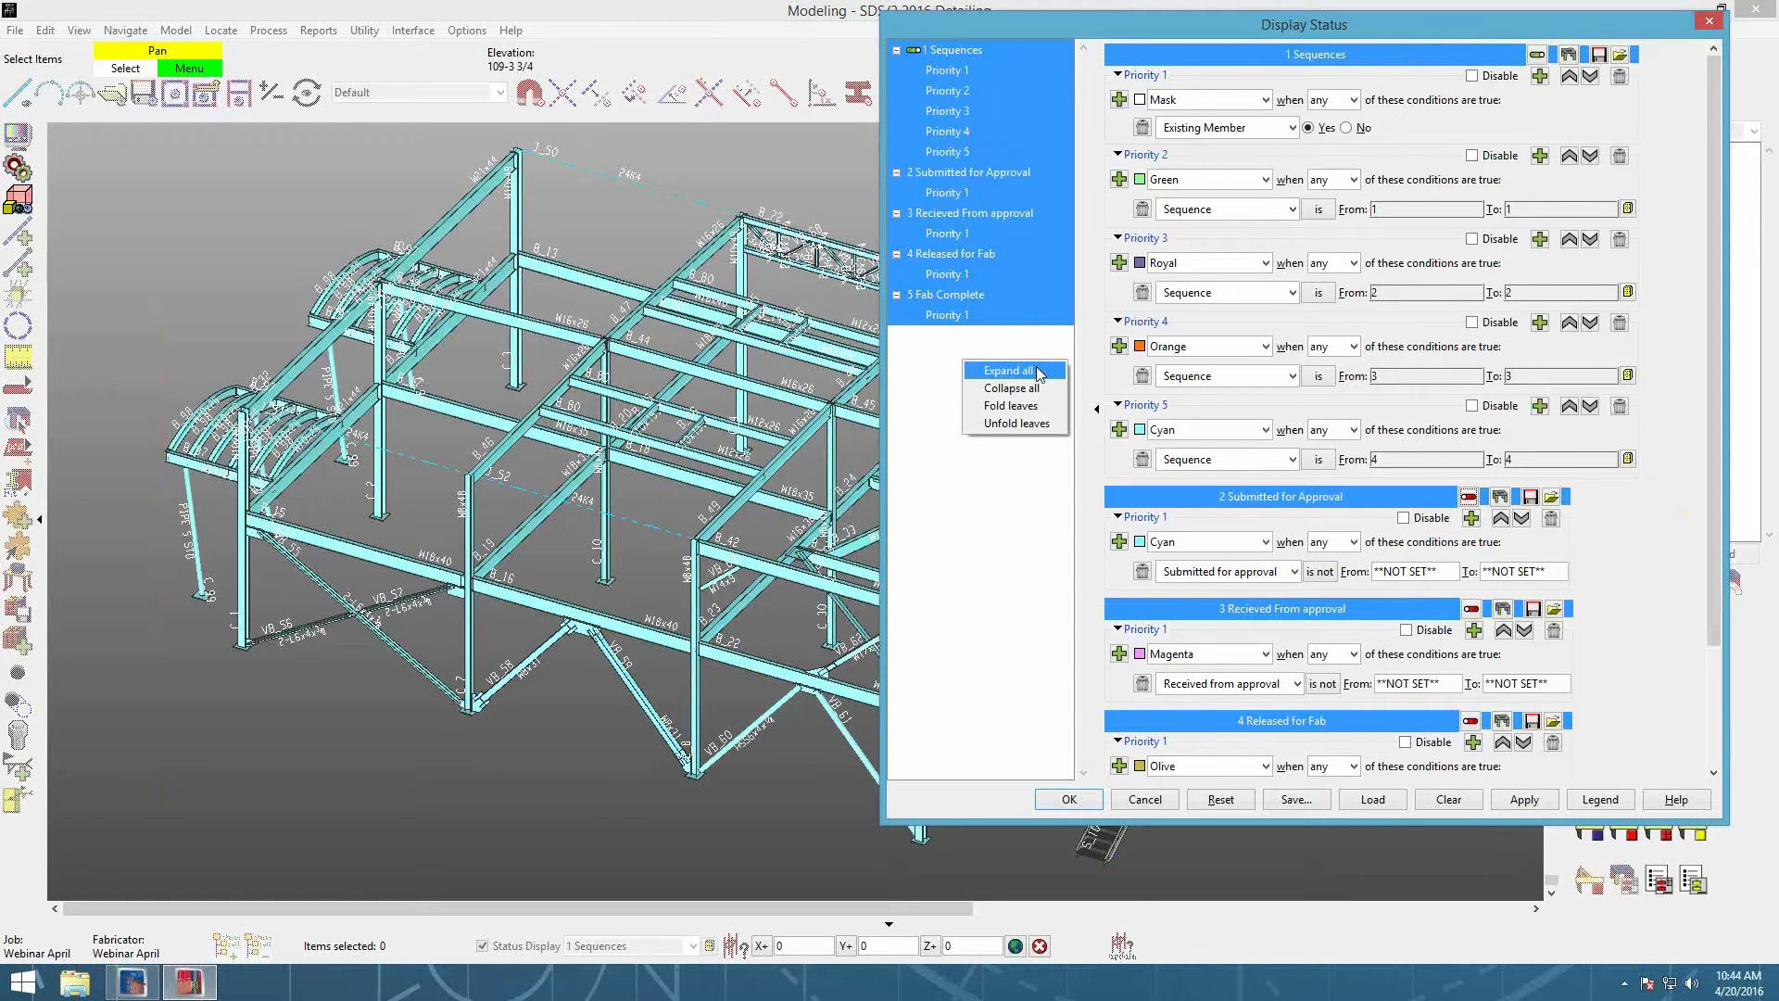
click(1010, 388)
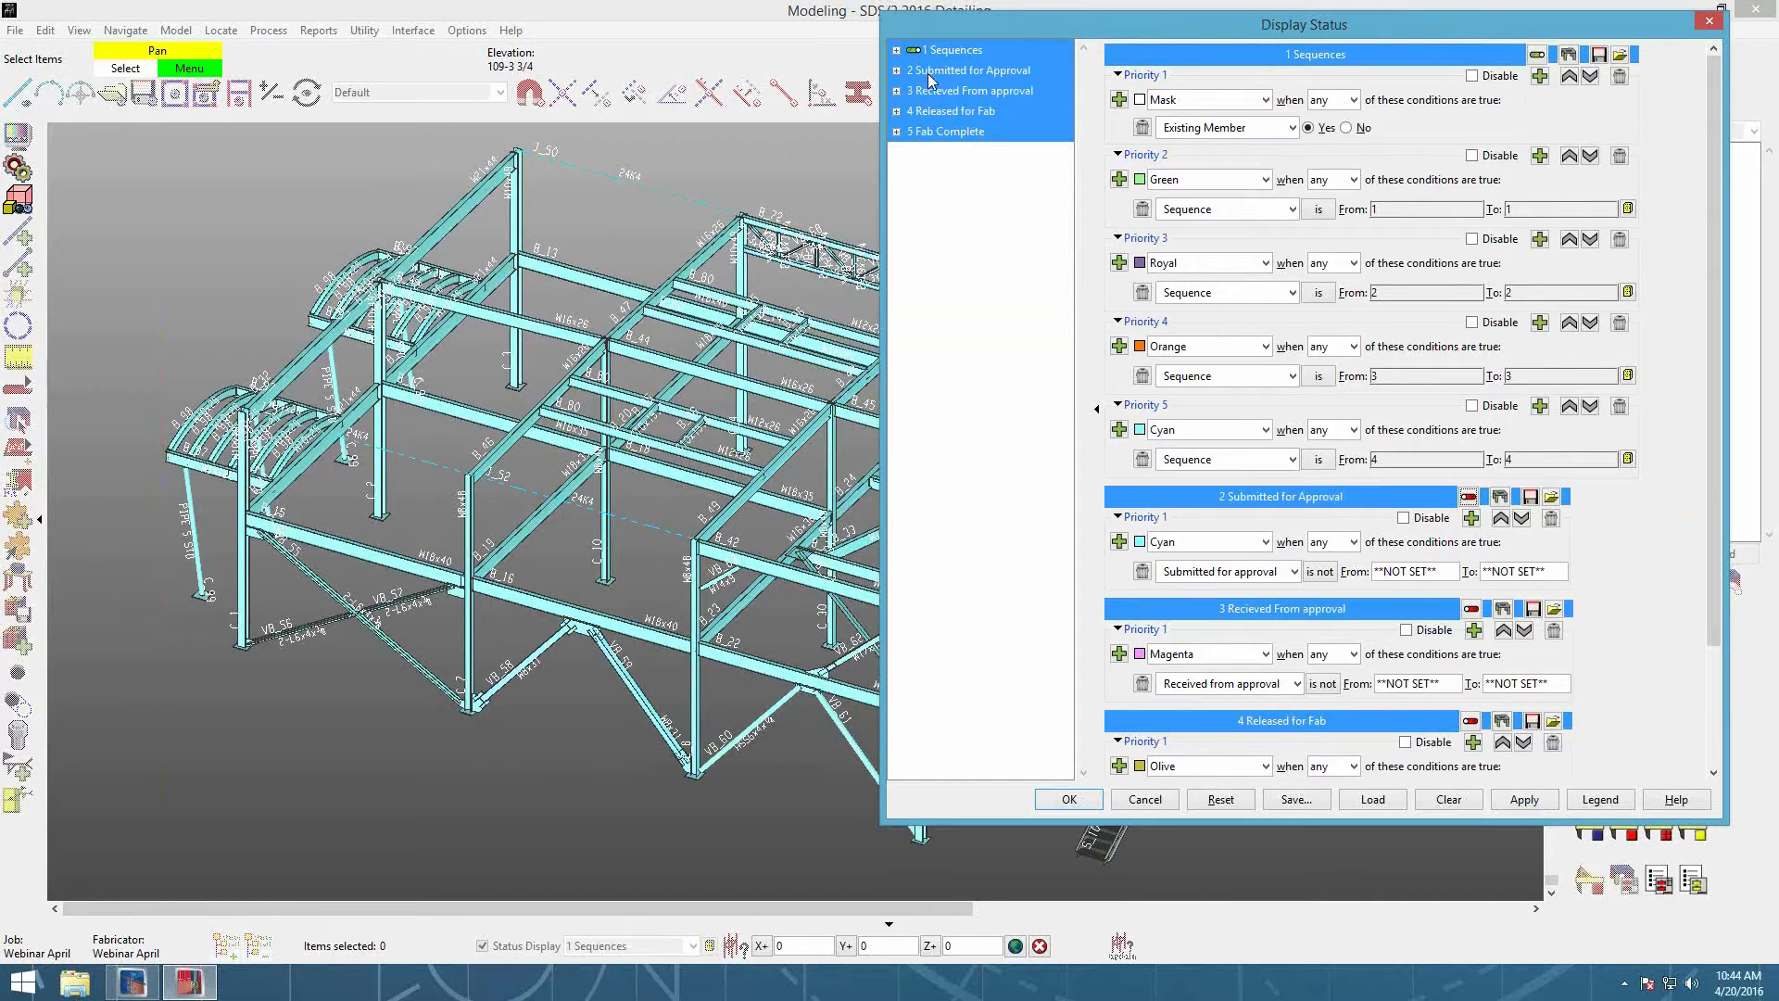
click(896, 51)
click(896, 51)
click(897, 51)
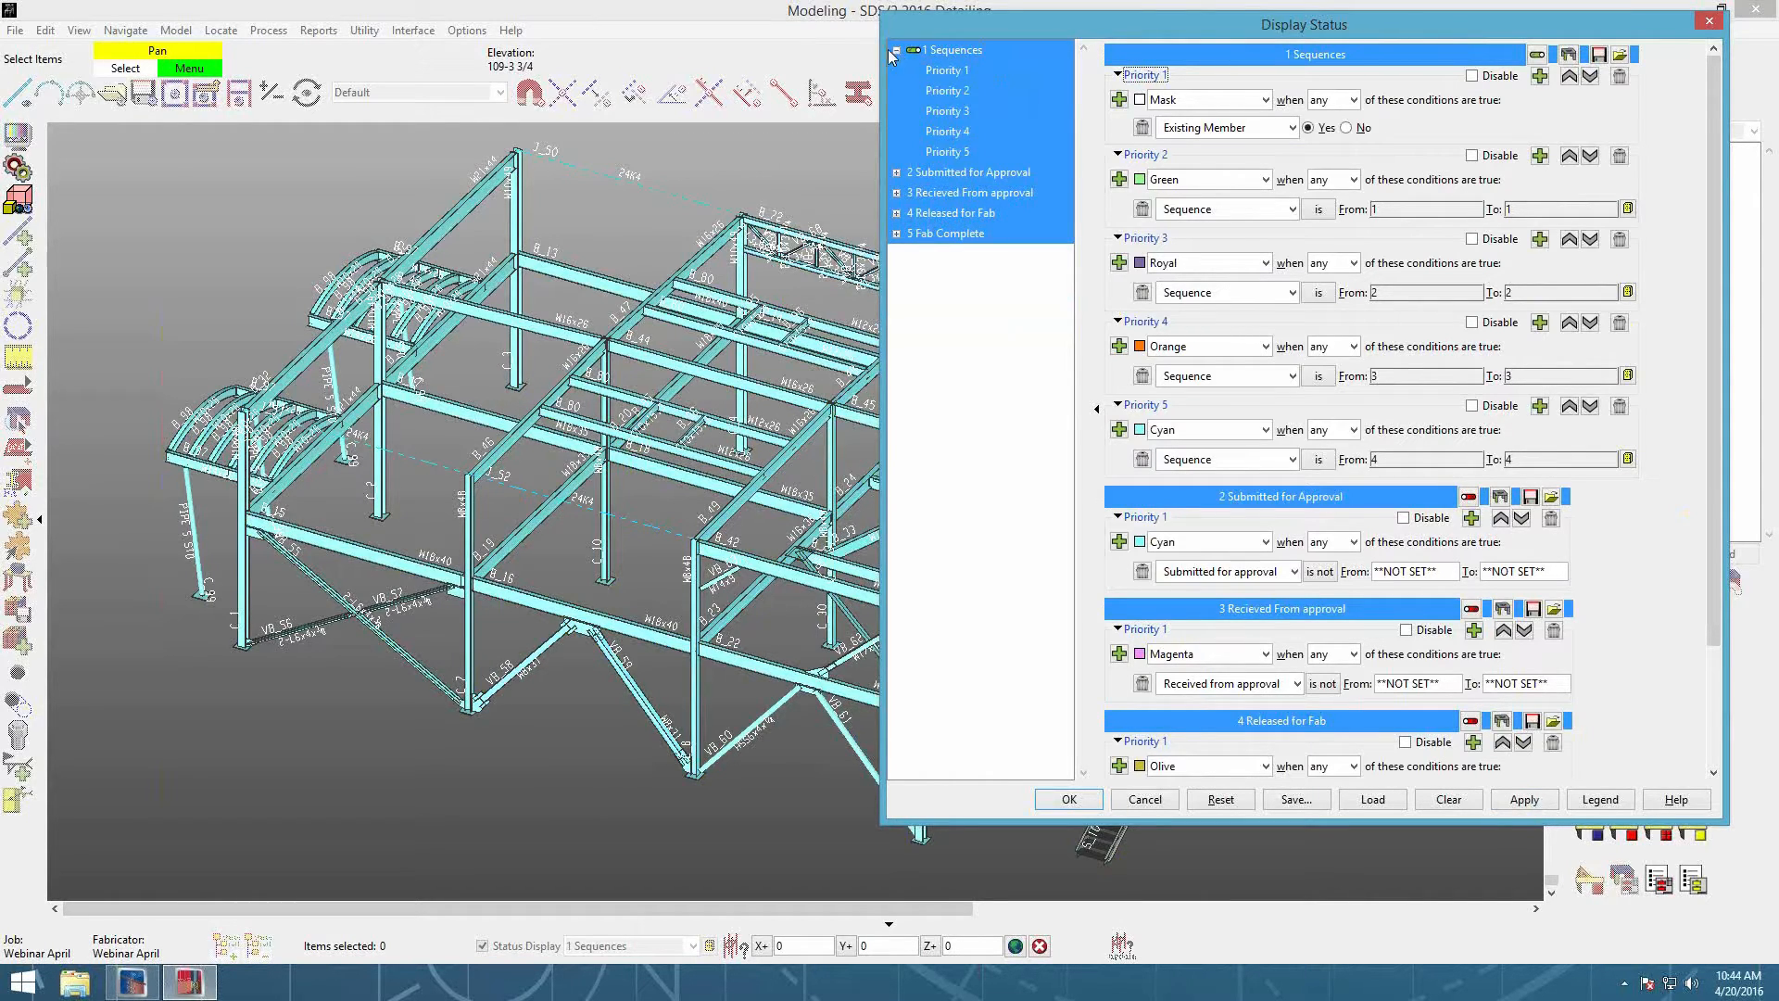
click(892, 52)
right_click(944, 164)
click(993, 174)
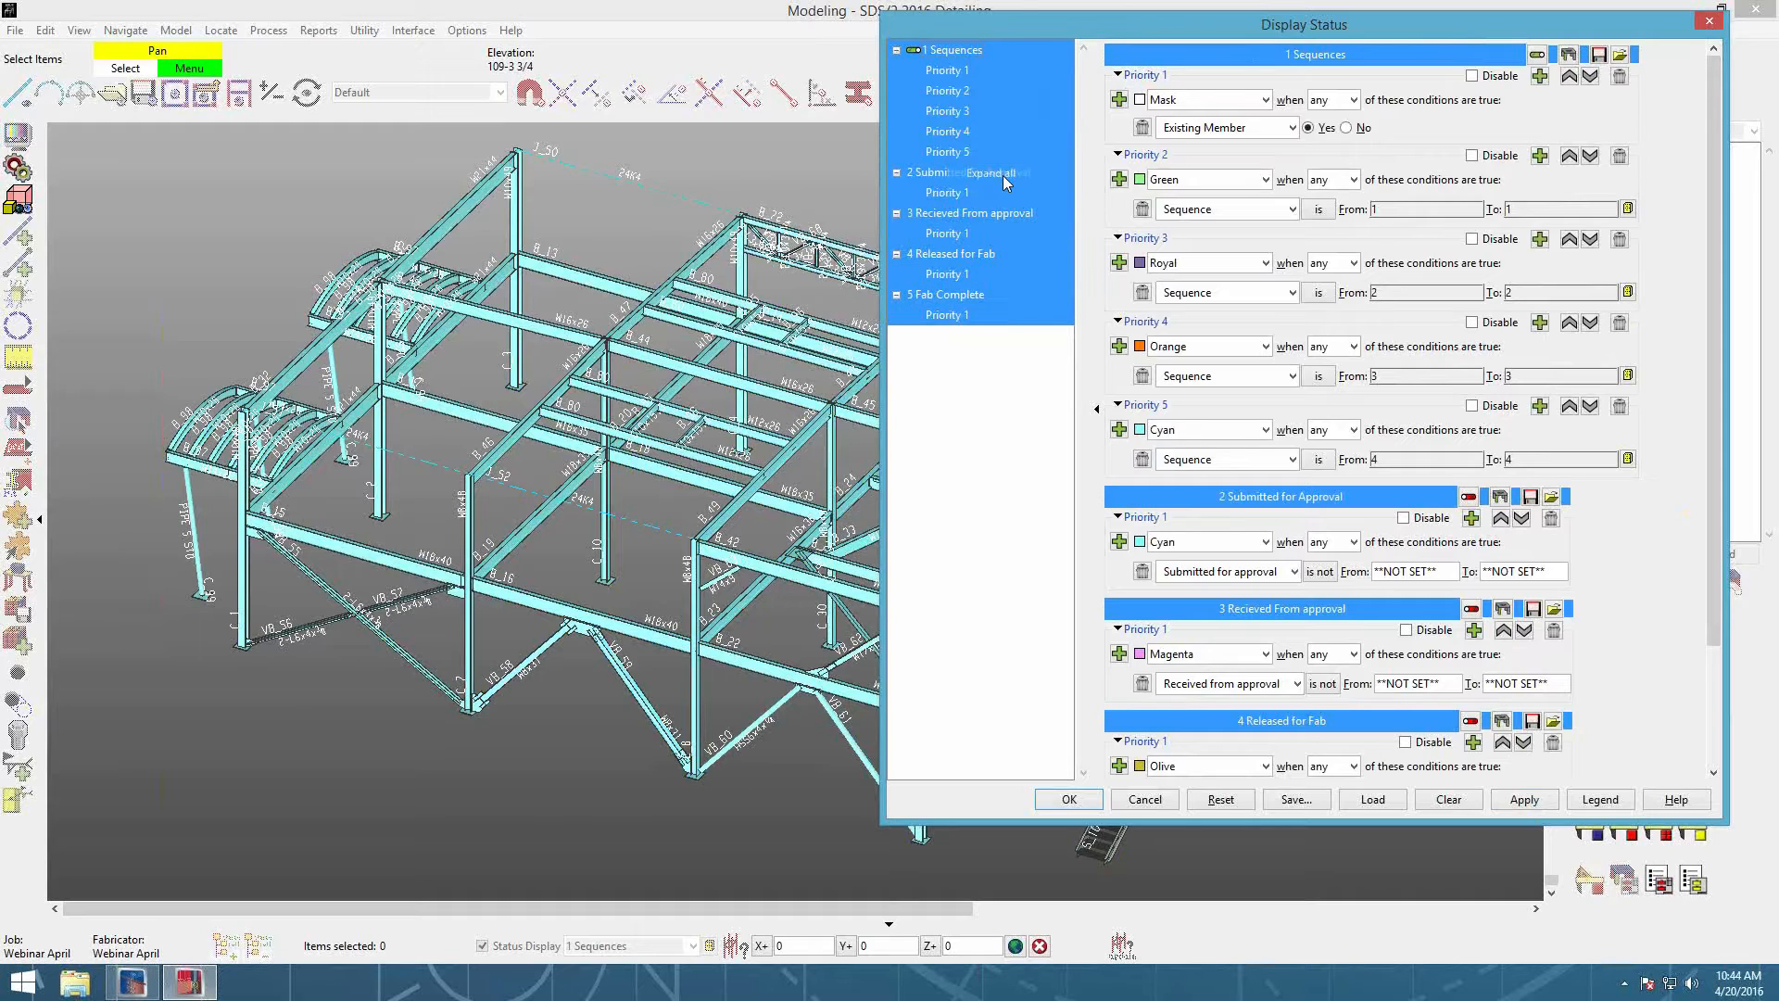
Step: Fold all priority leaves in the status configurations and unfold them again
right_click(957, 370)
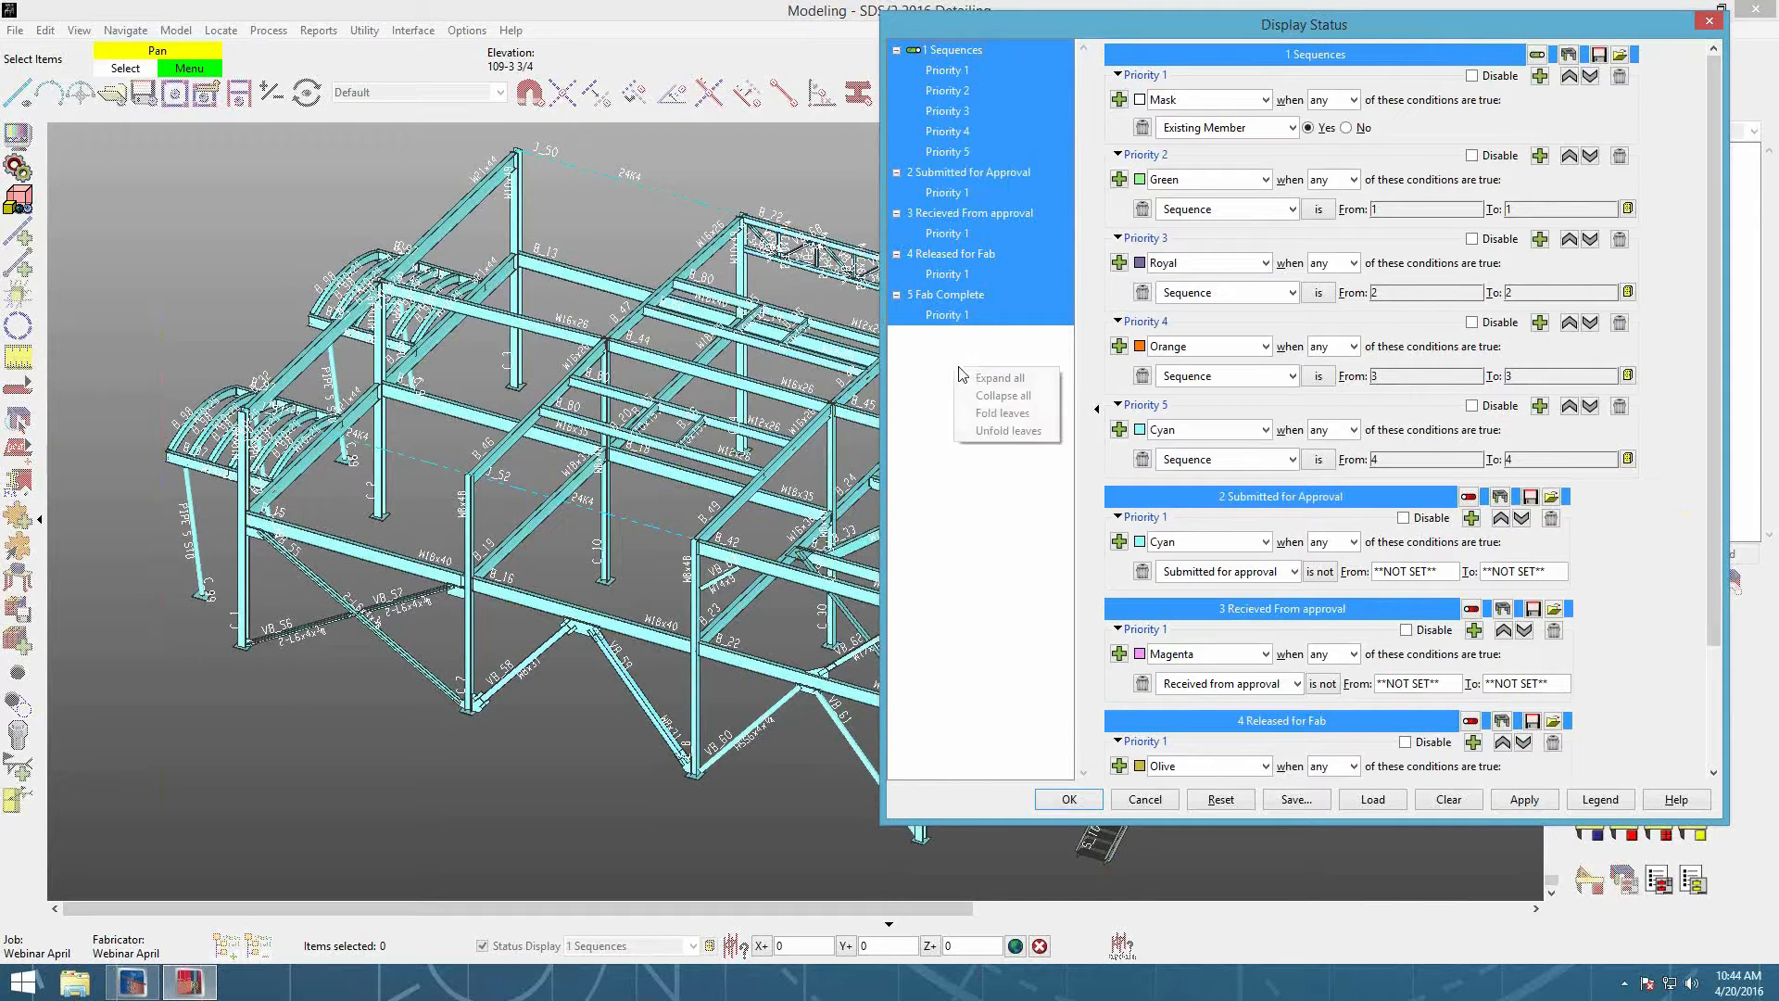
click(1035, 418)
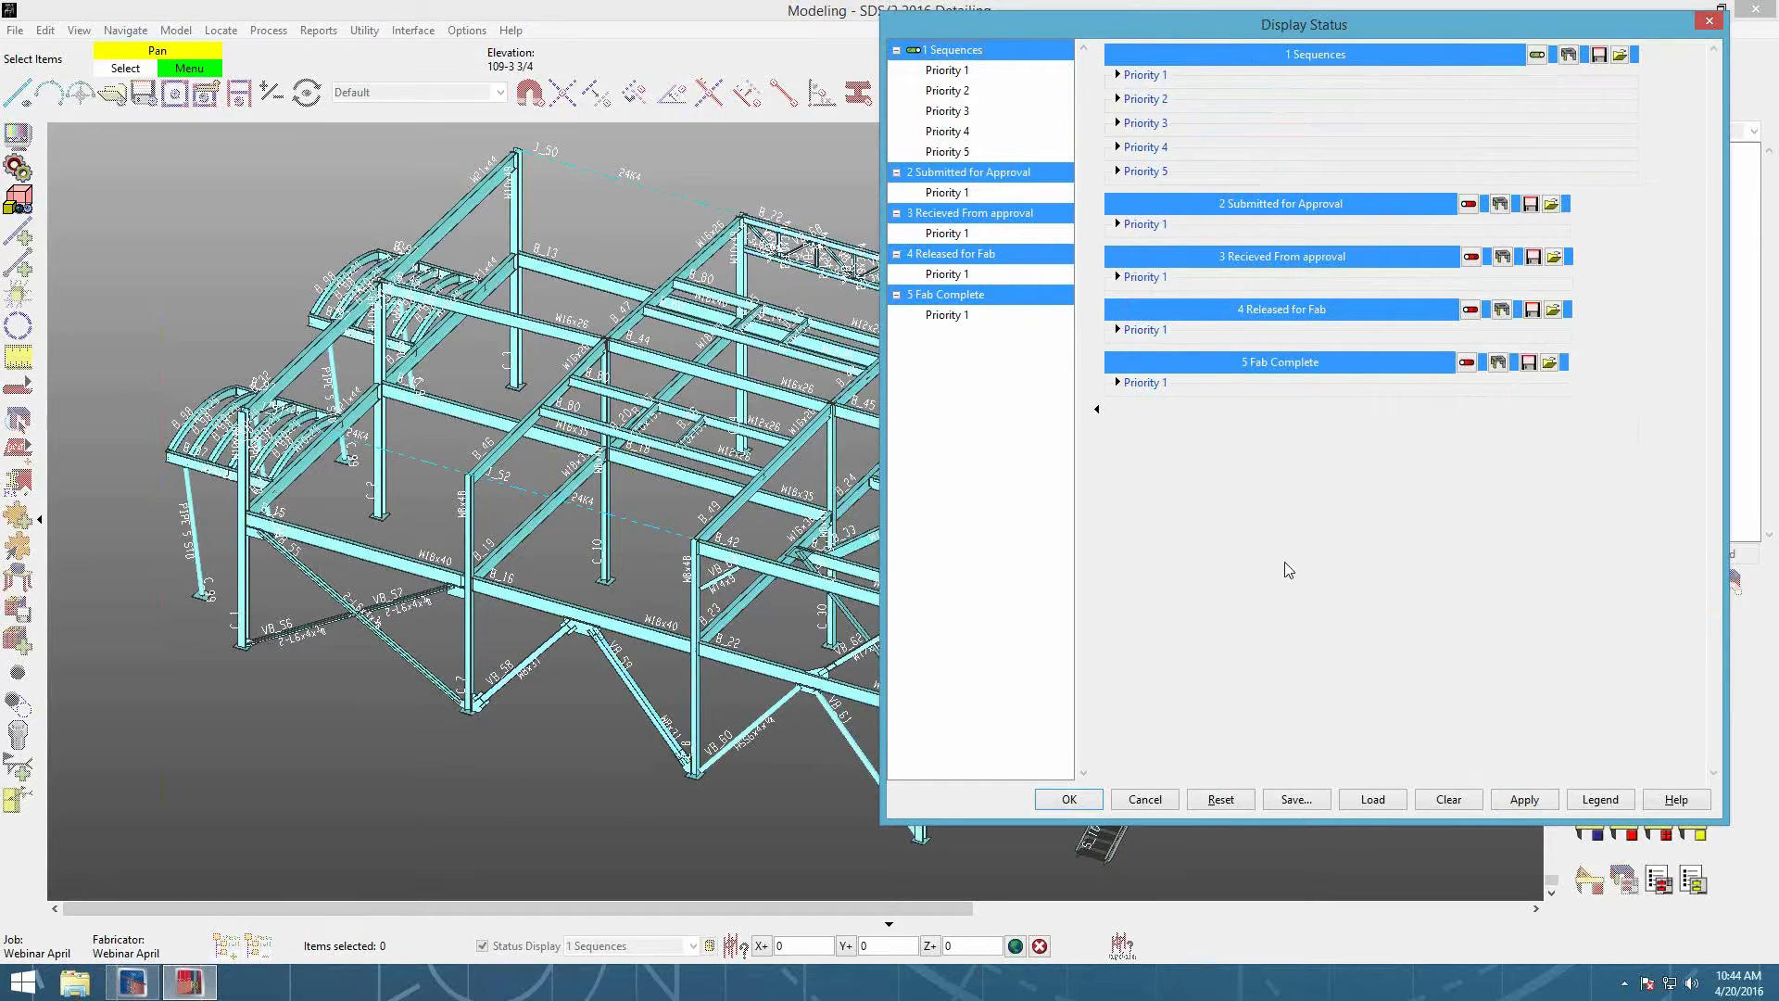
right_click(981, 425)
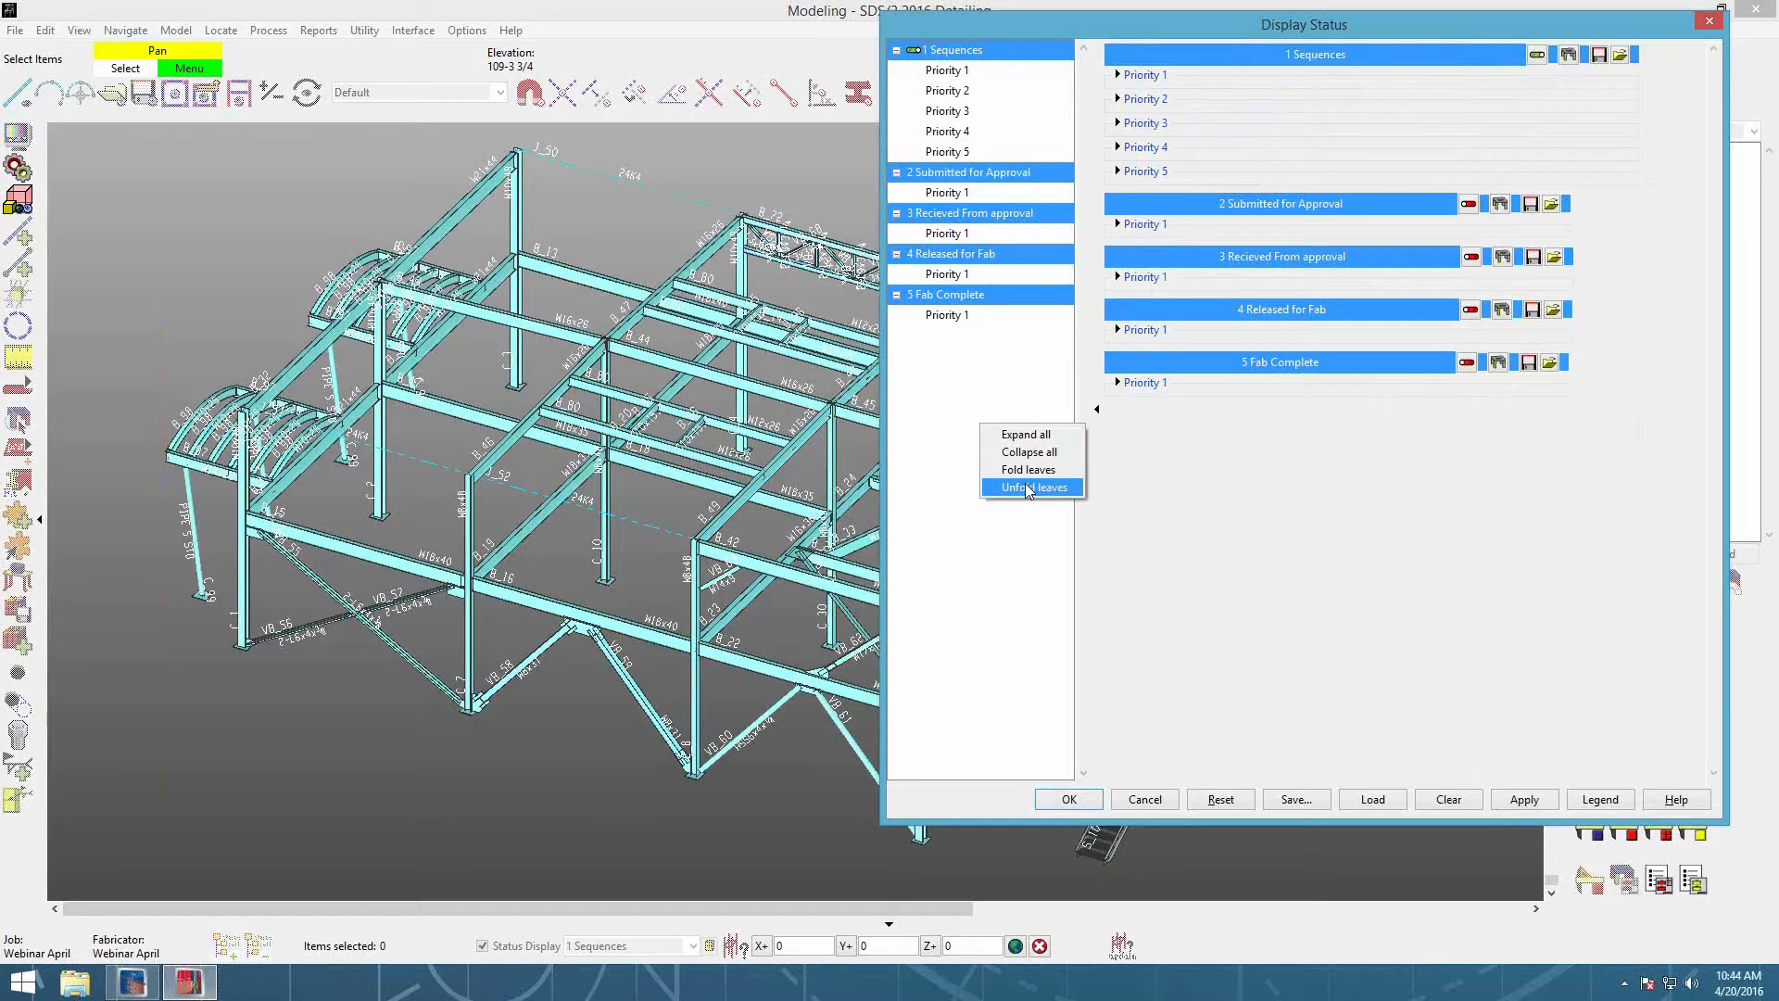
click(1025, 487)
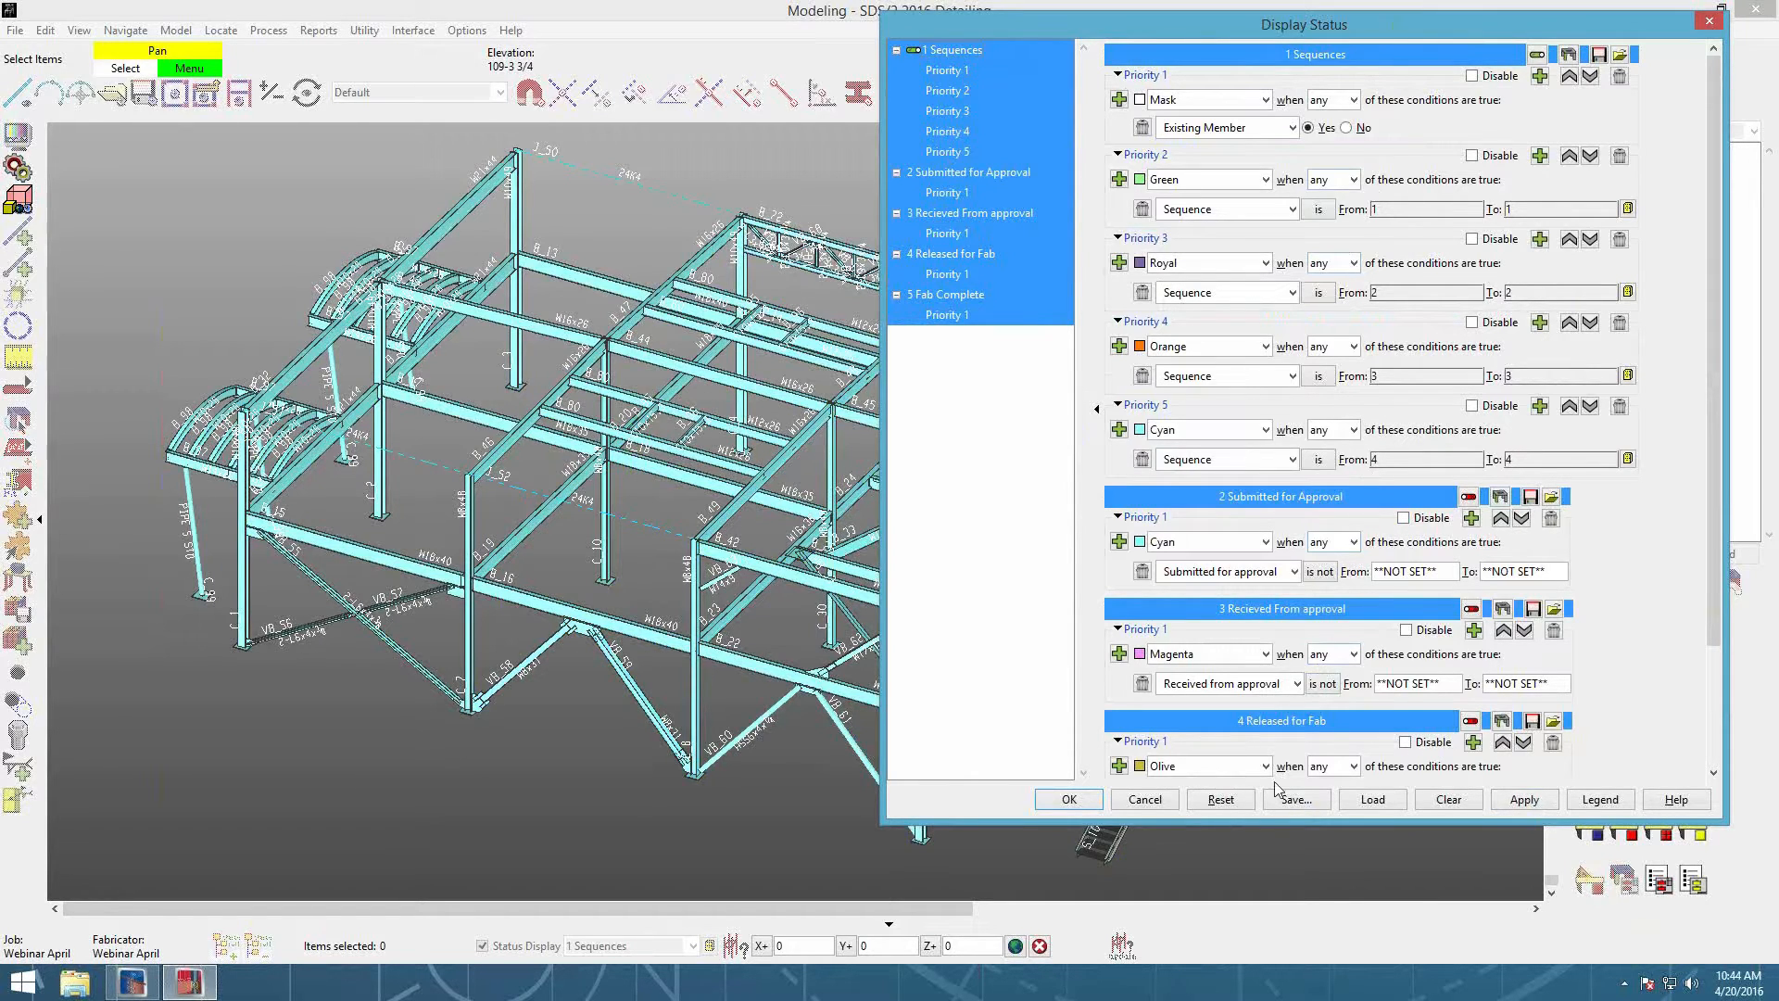
Step: Save all the status configurations into a new folder named webinar inside the conf_status folder
click(1297, 801)
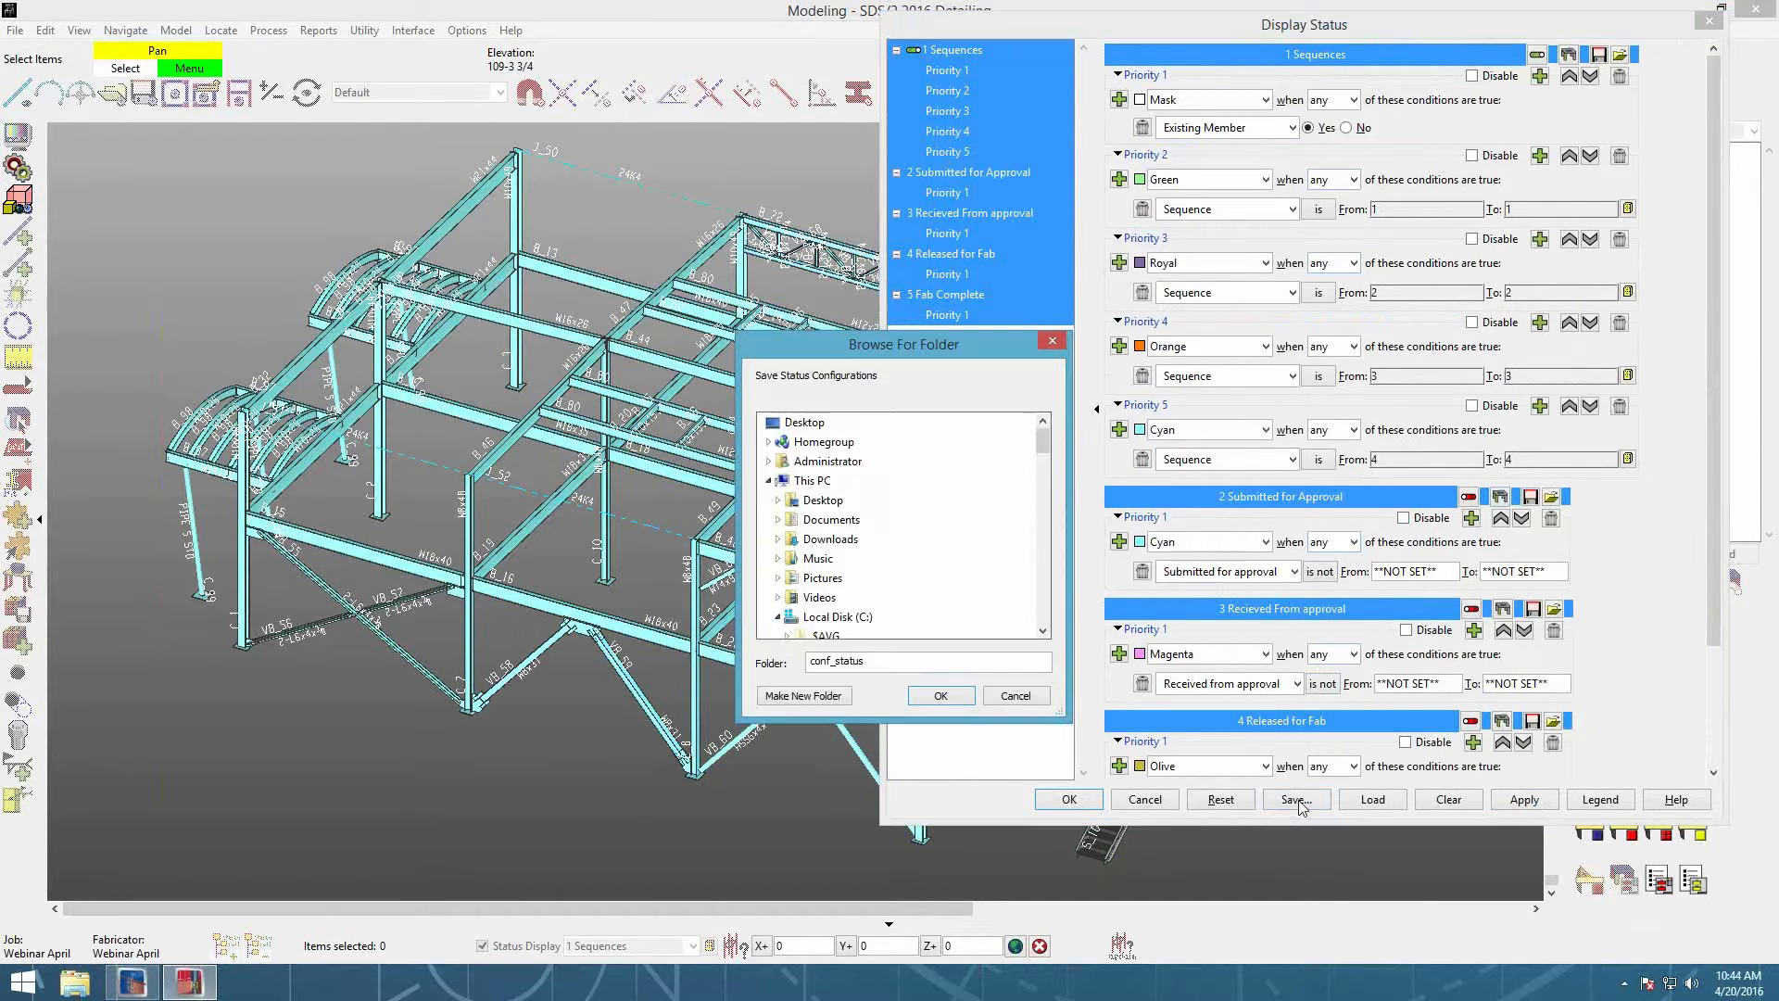
drag(876, 347, 864, 260)
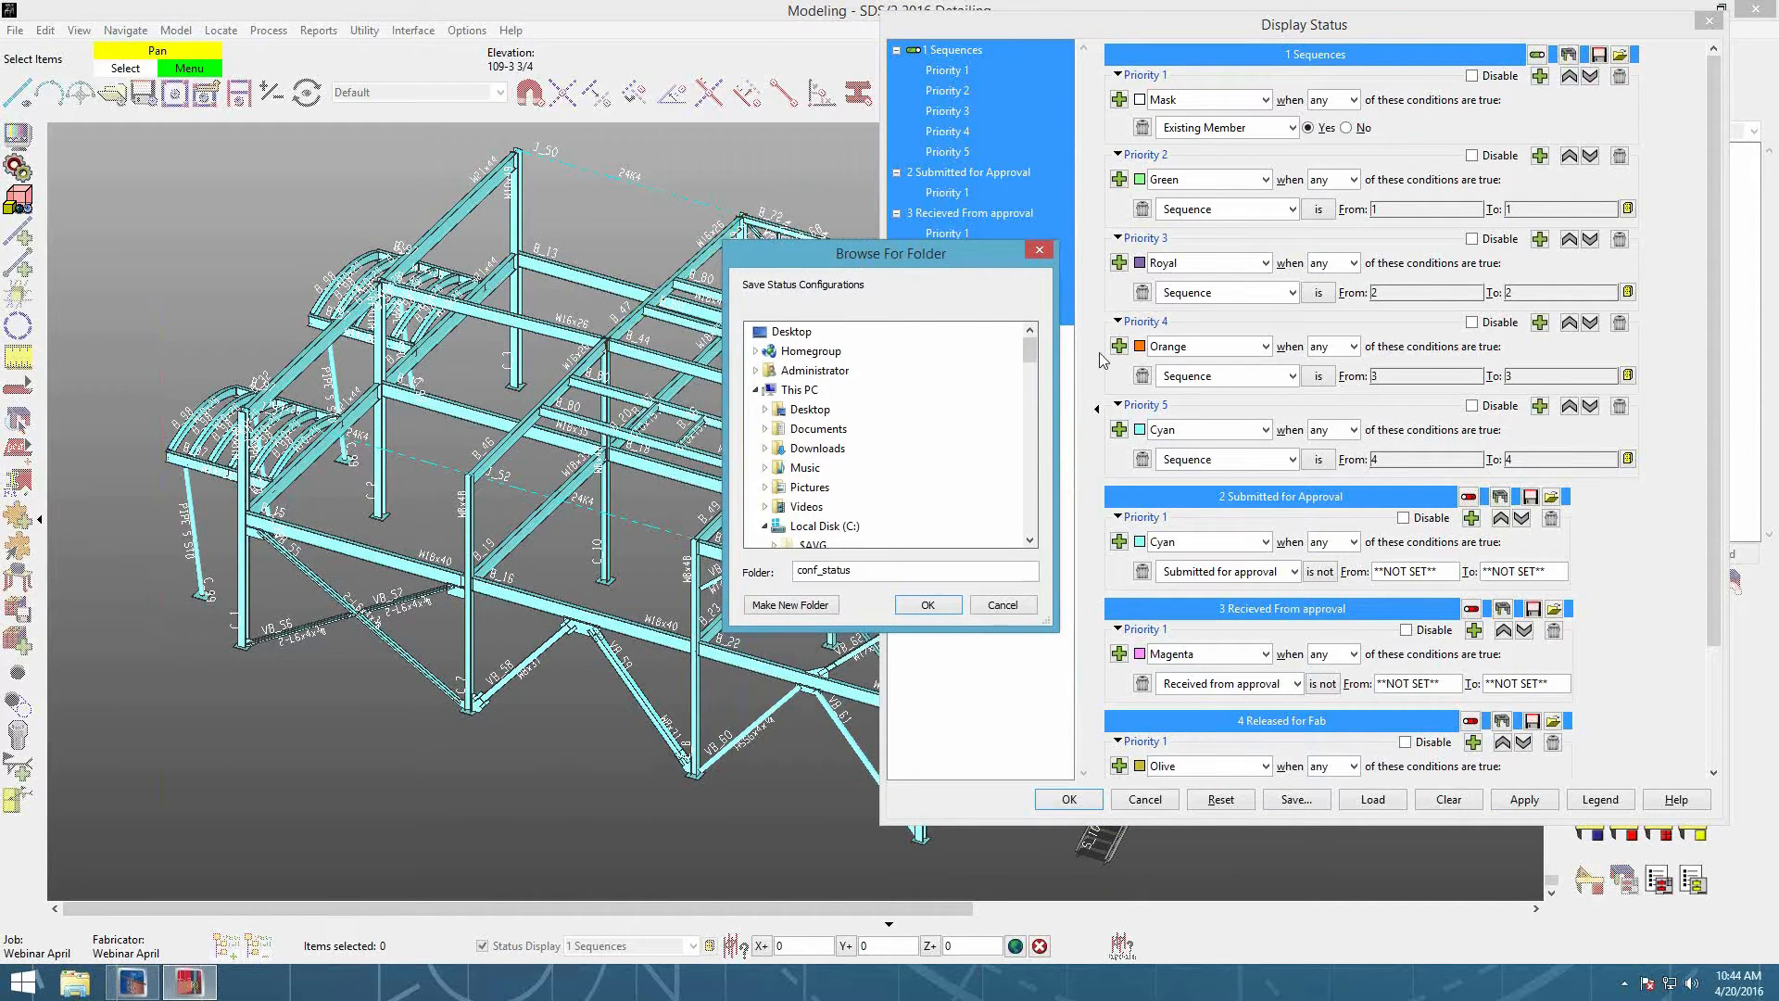
drag(1029, 350, 1032, 437)
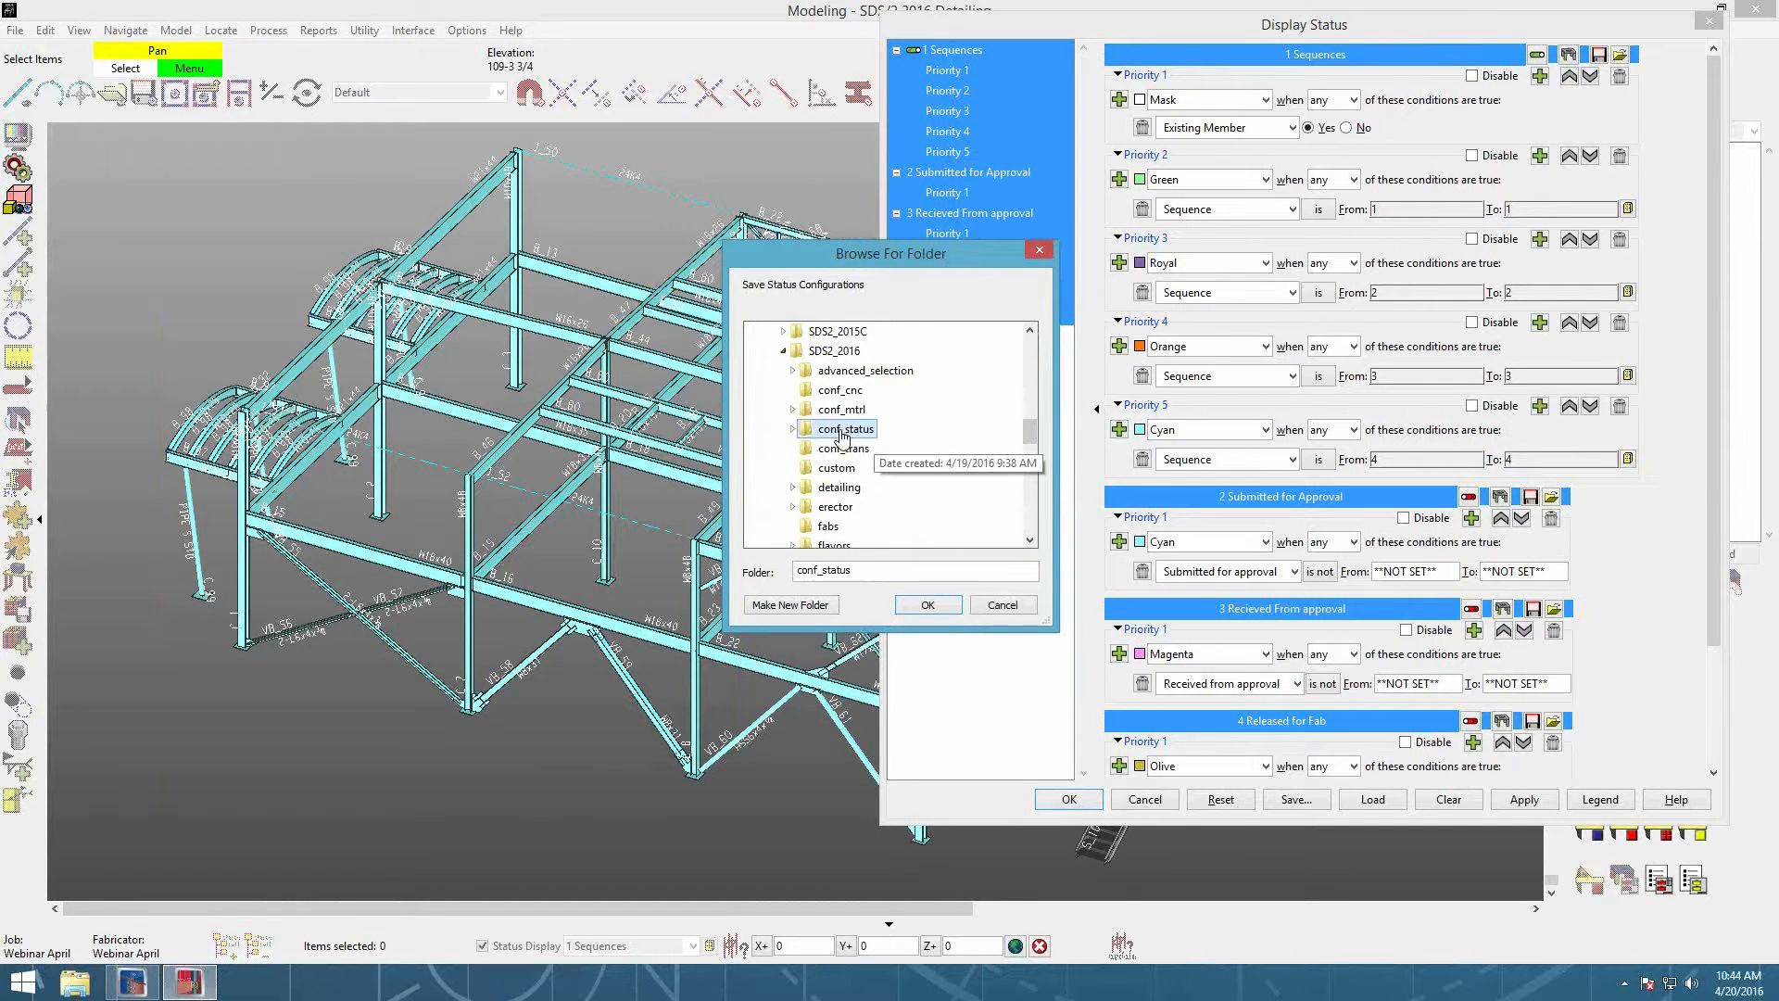
double_click(806, 430)
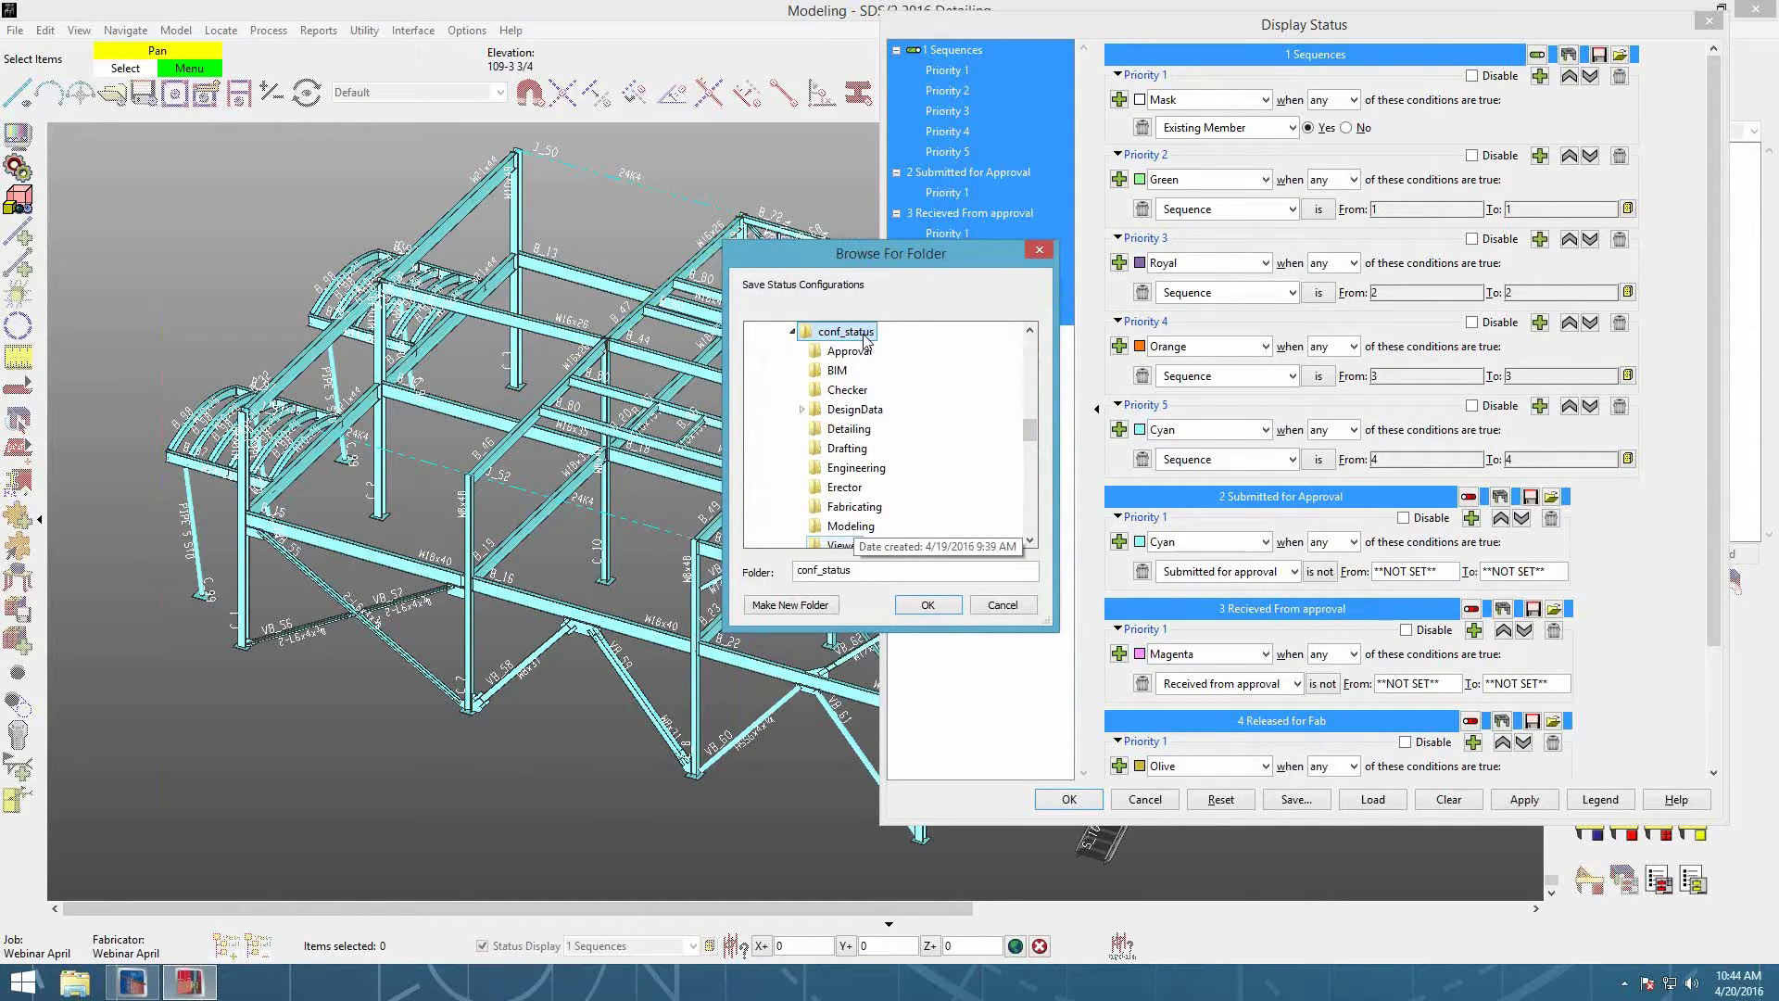
click(812, 607)
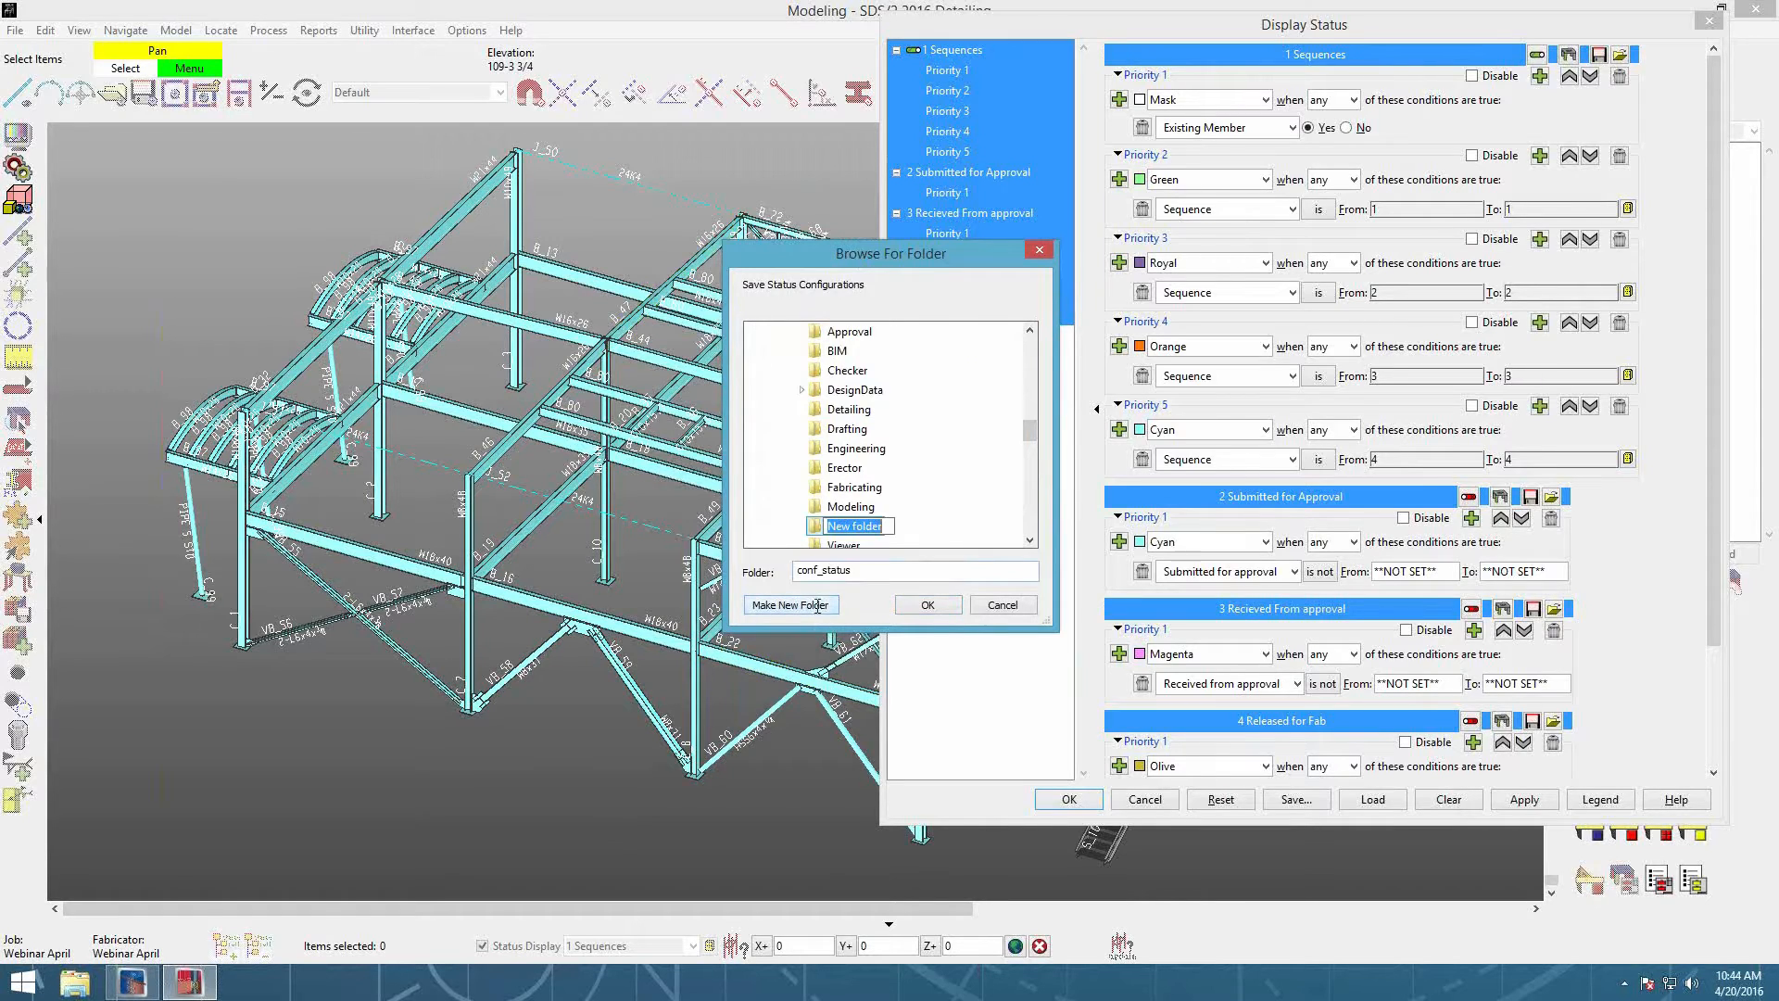
text(webinar)
key(Return)
key(Return)
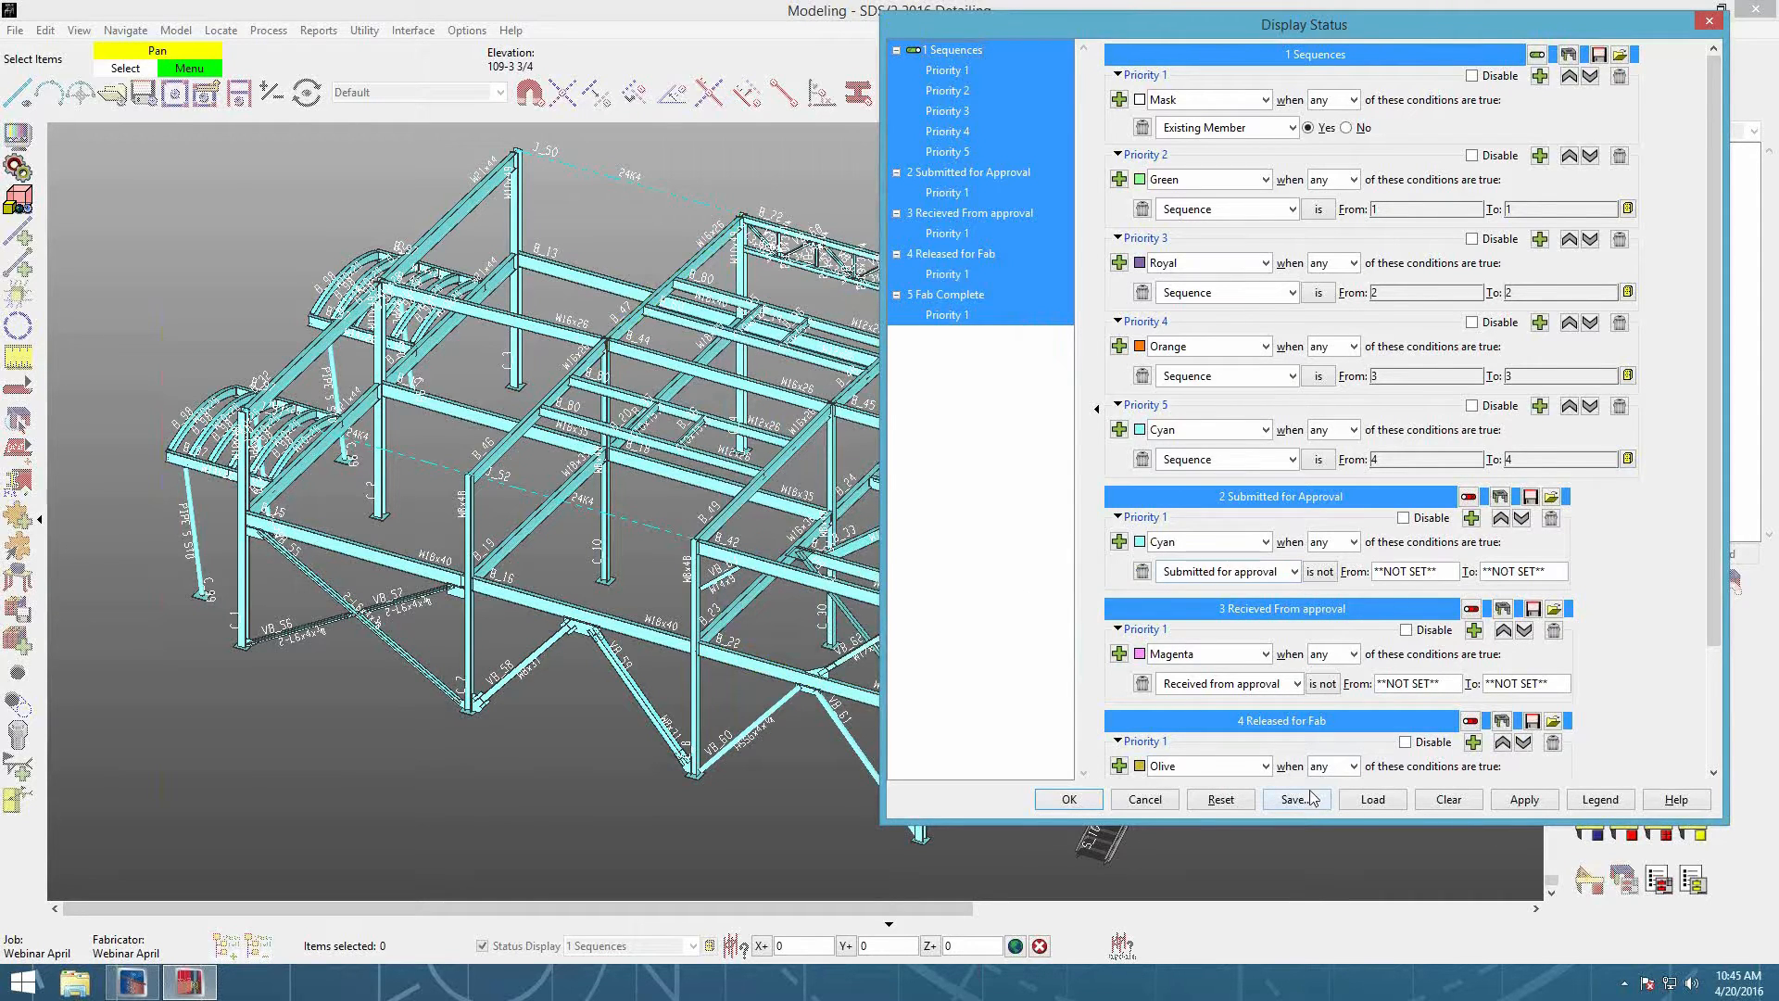
Step: Check the status files stored in the webinar folder without loading any of them
click(1371, 803)
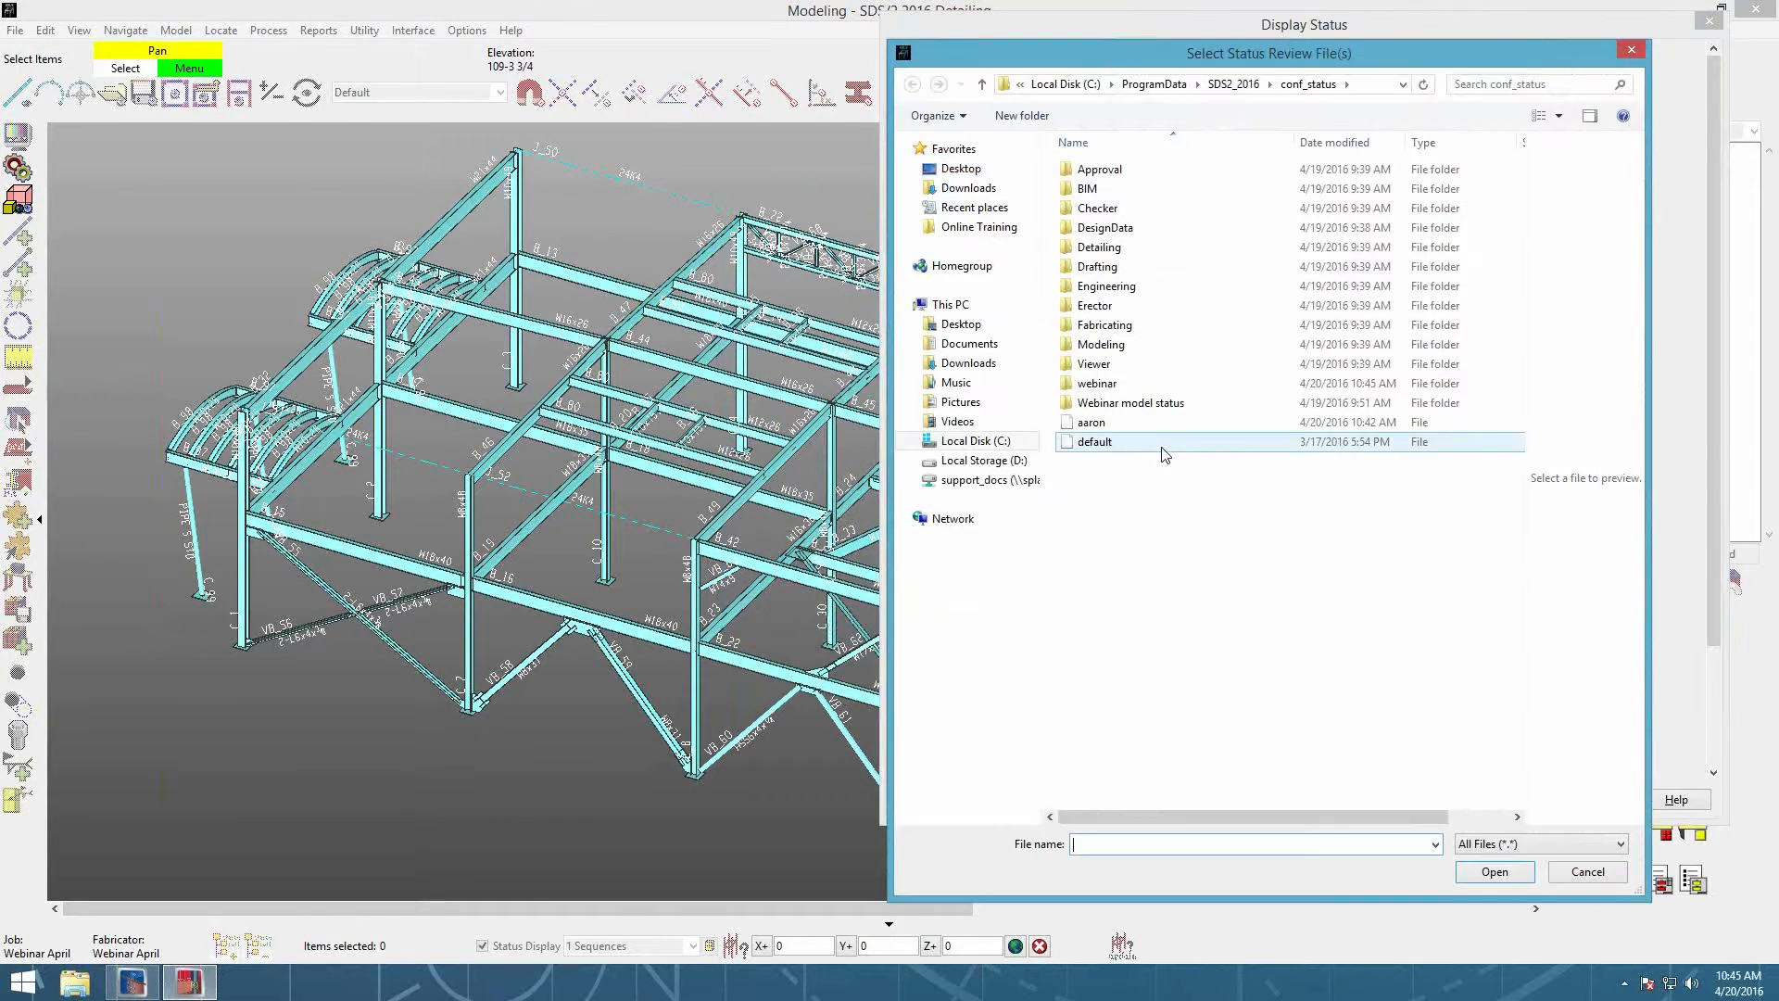
double_click(1130, 384)
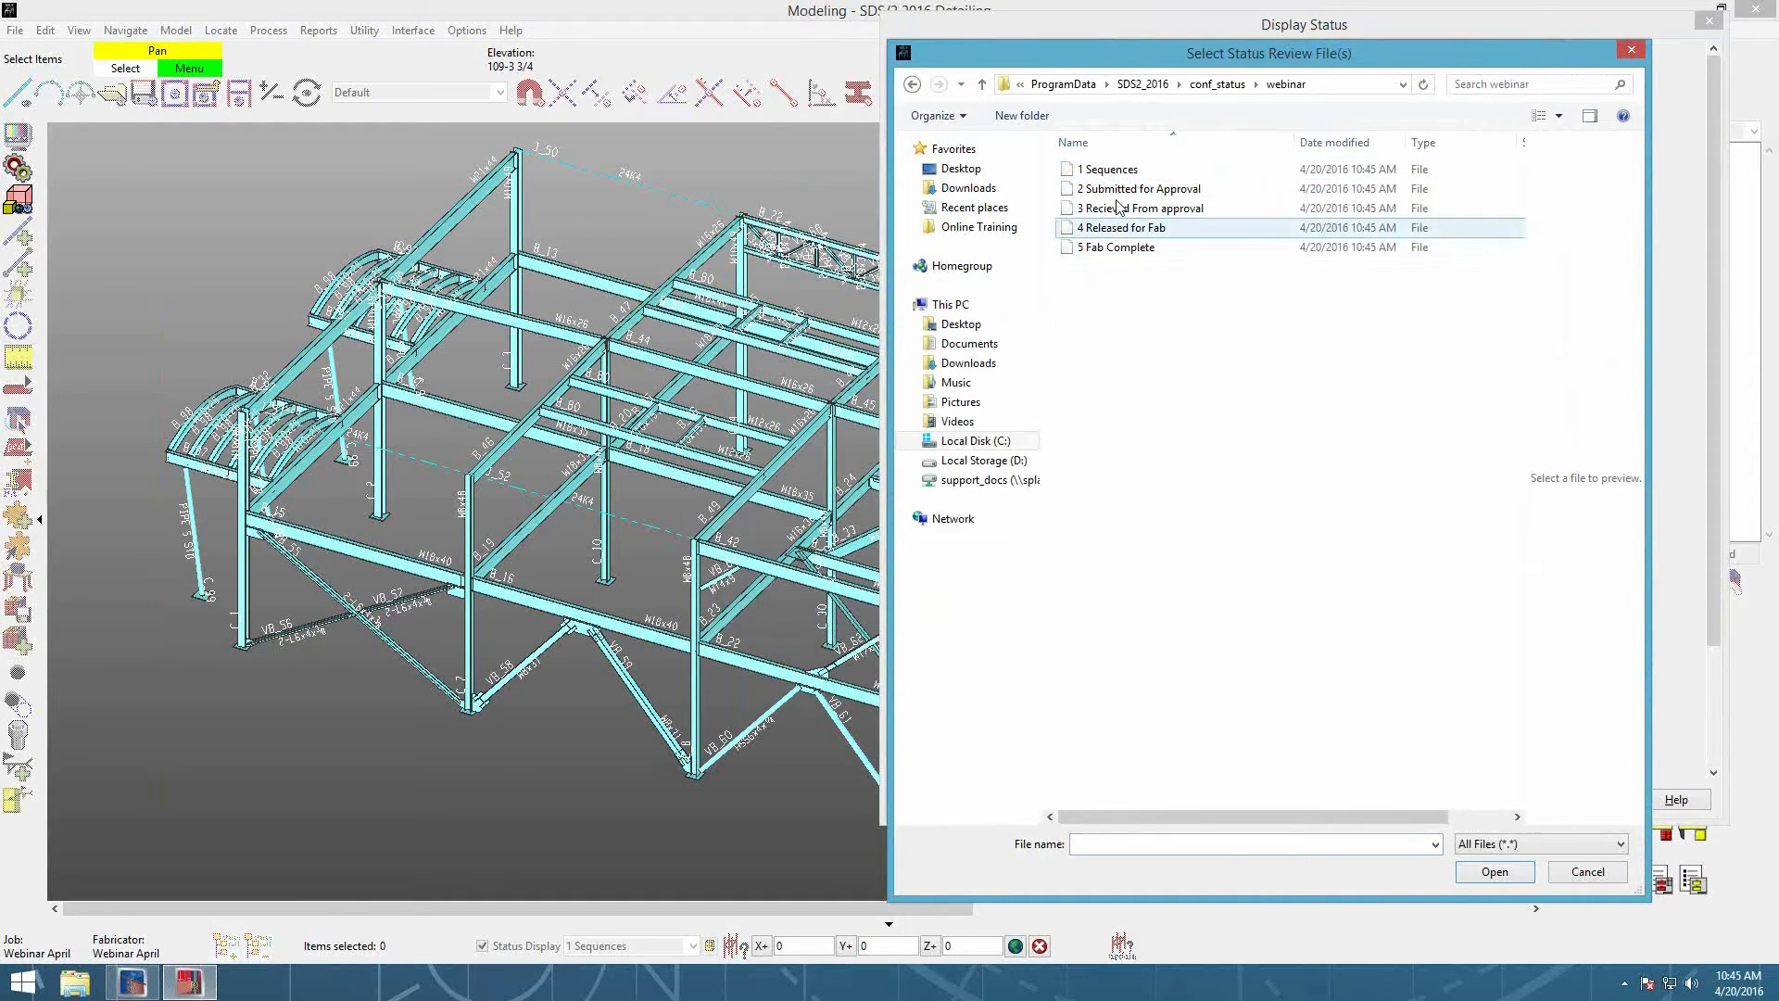
click(1633, 51)
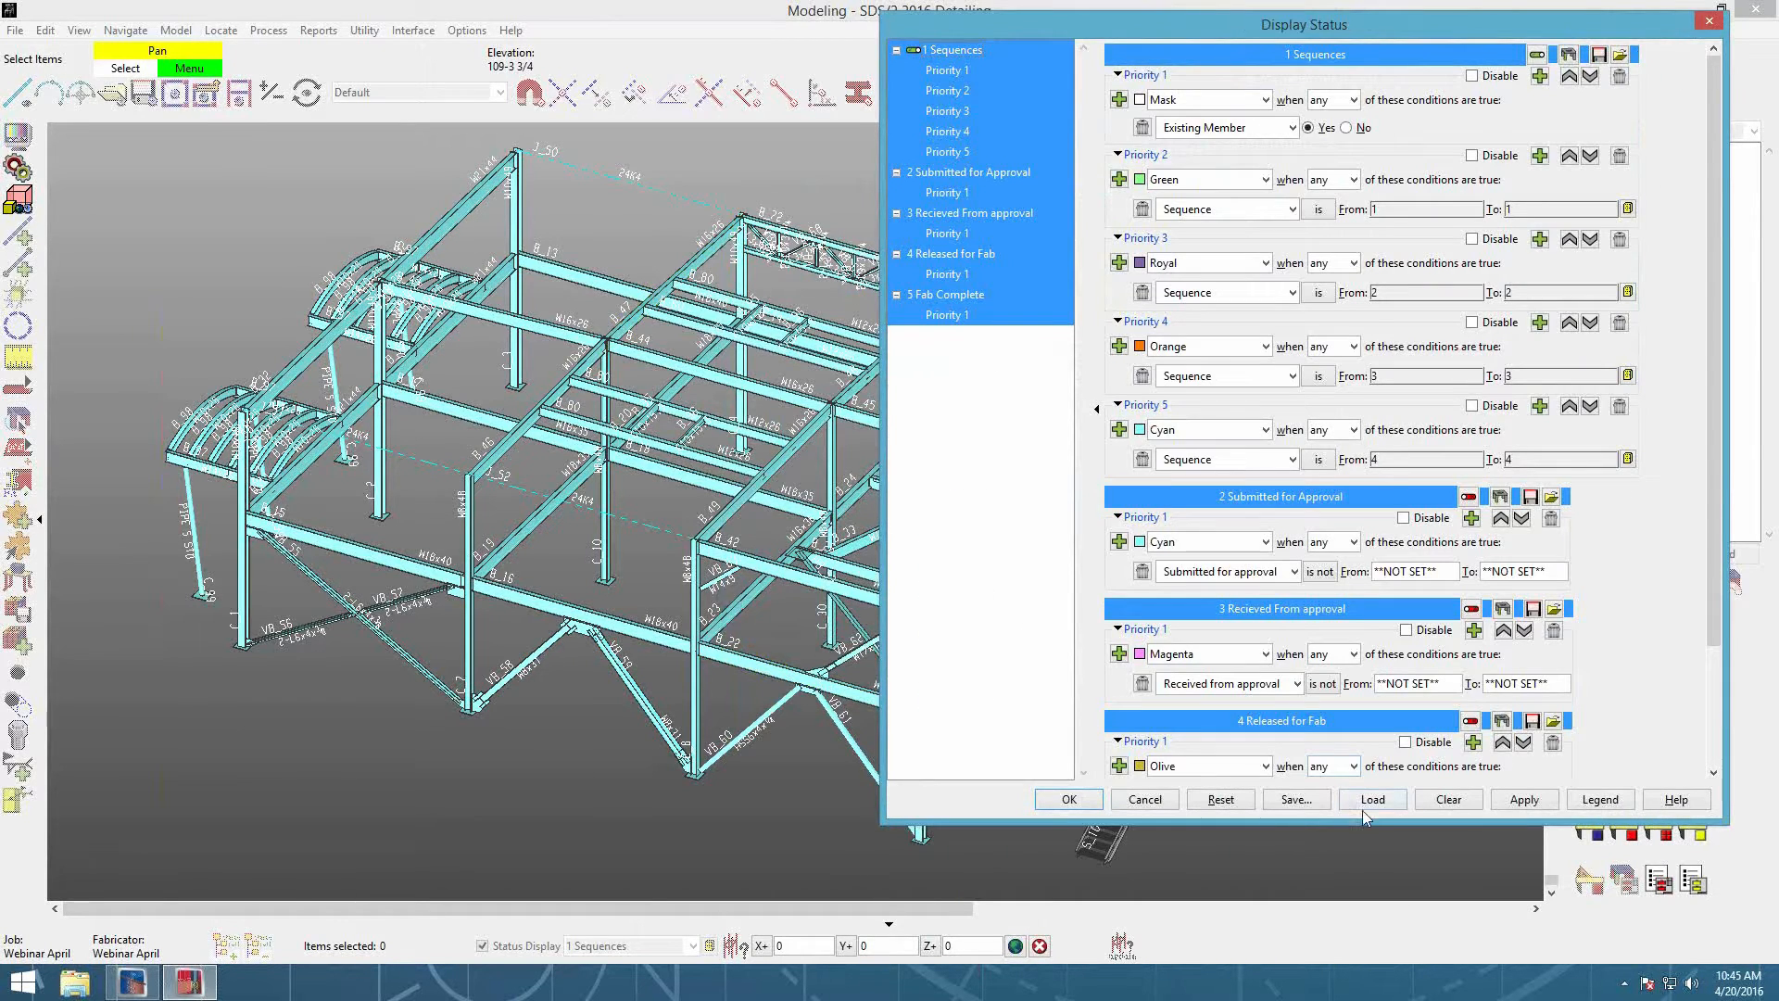
Step: Review the legends of 1 Sequences and 2 Submitted for Approval, leaving 2 Submitted for Approval active, and accept the display status settings
click(1610, 801)
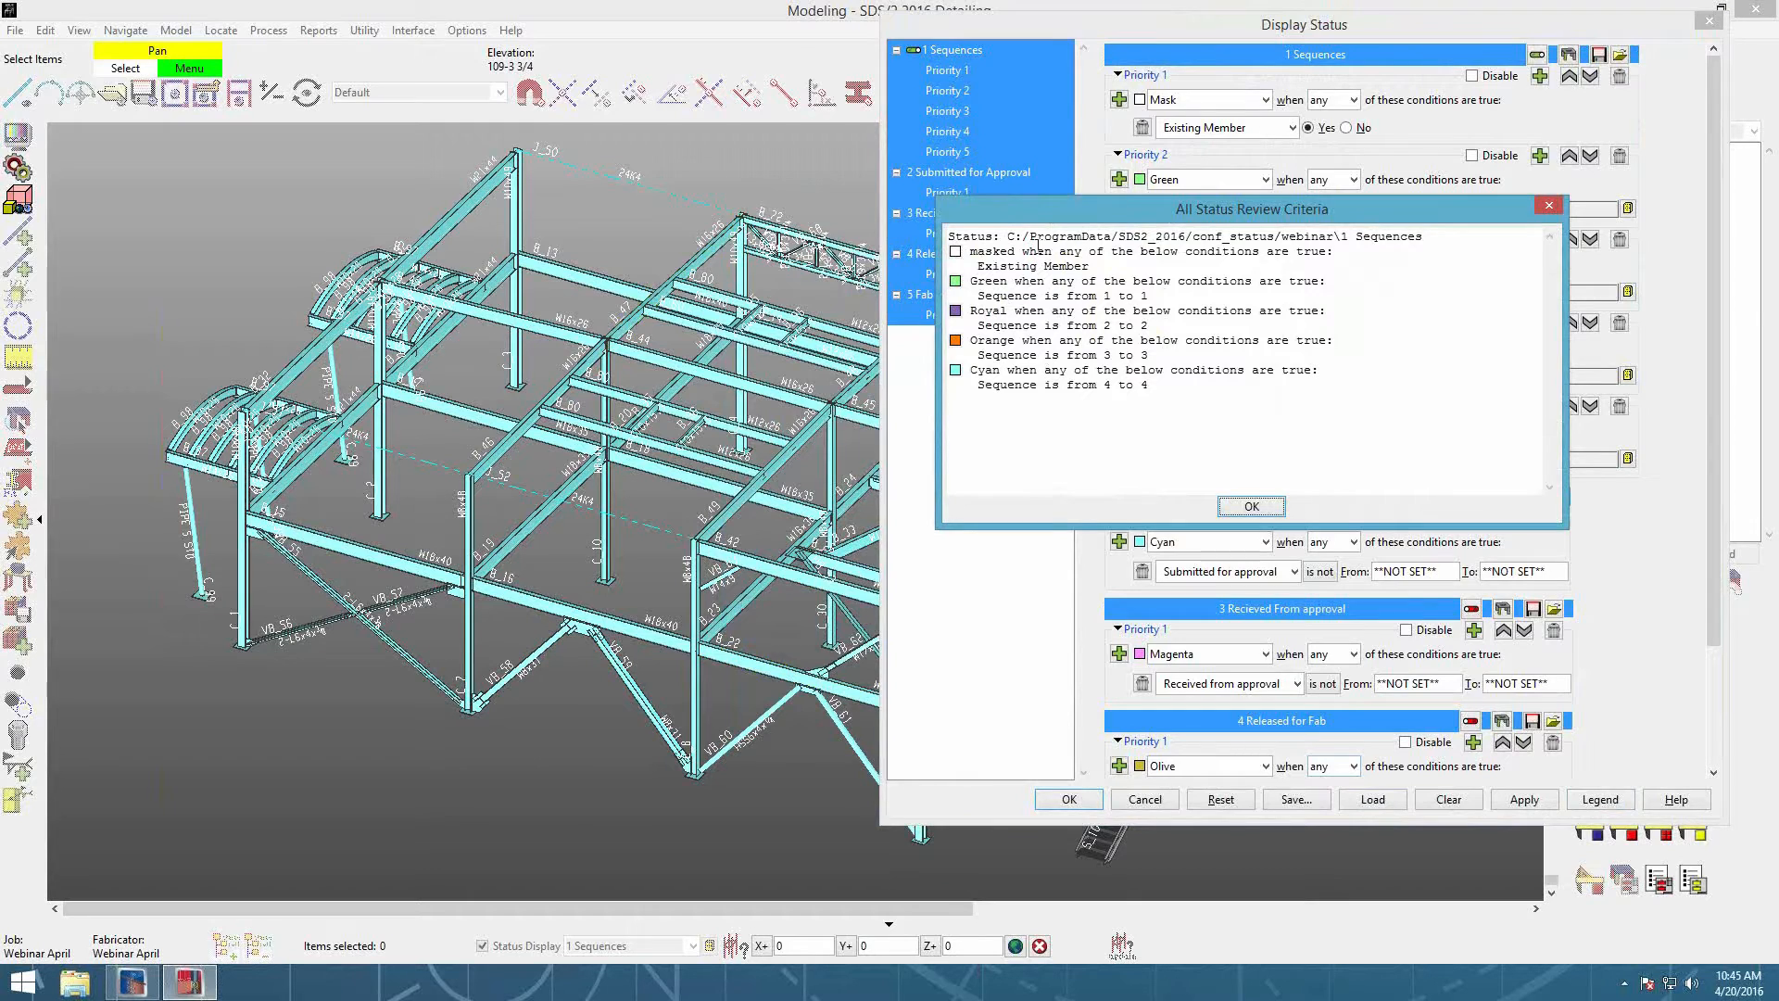
click(1251, 507)
click(1470, 498)
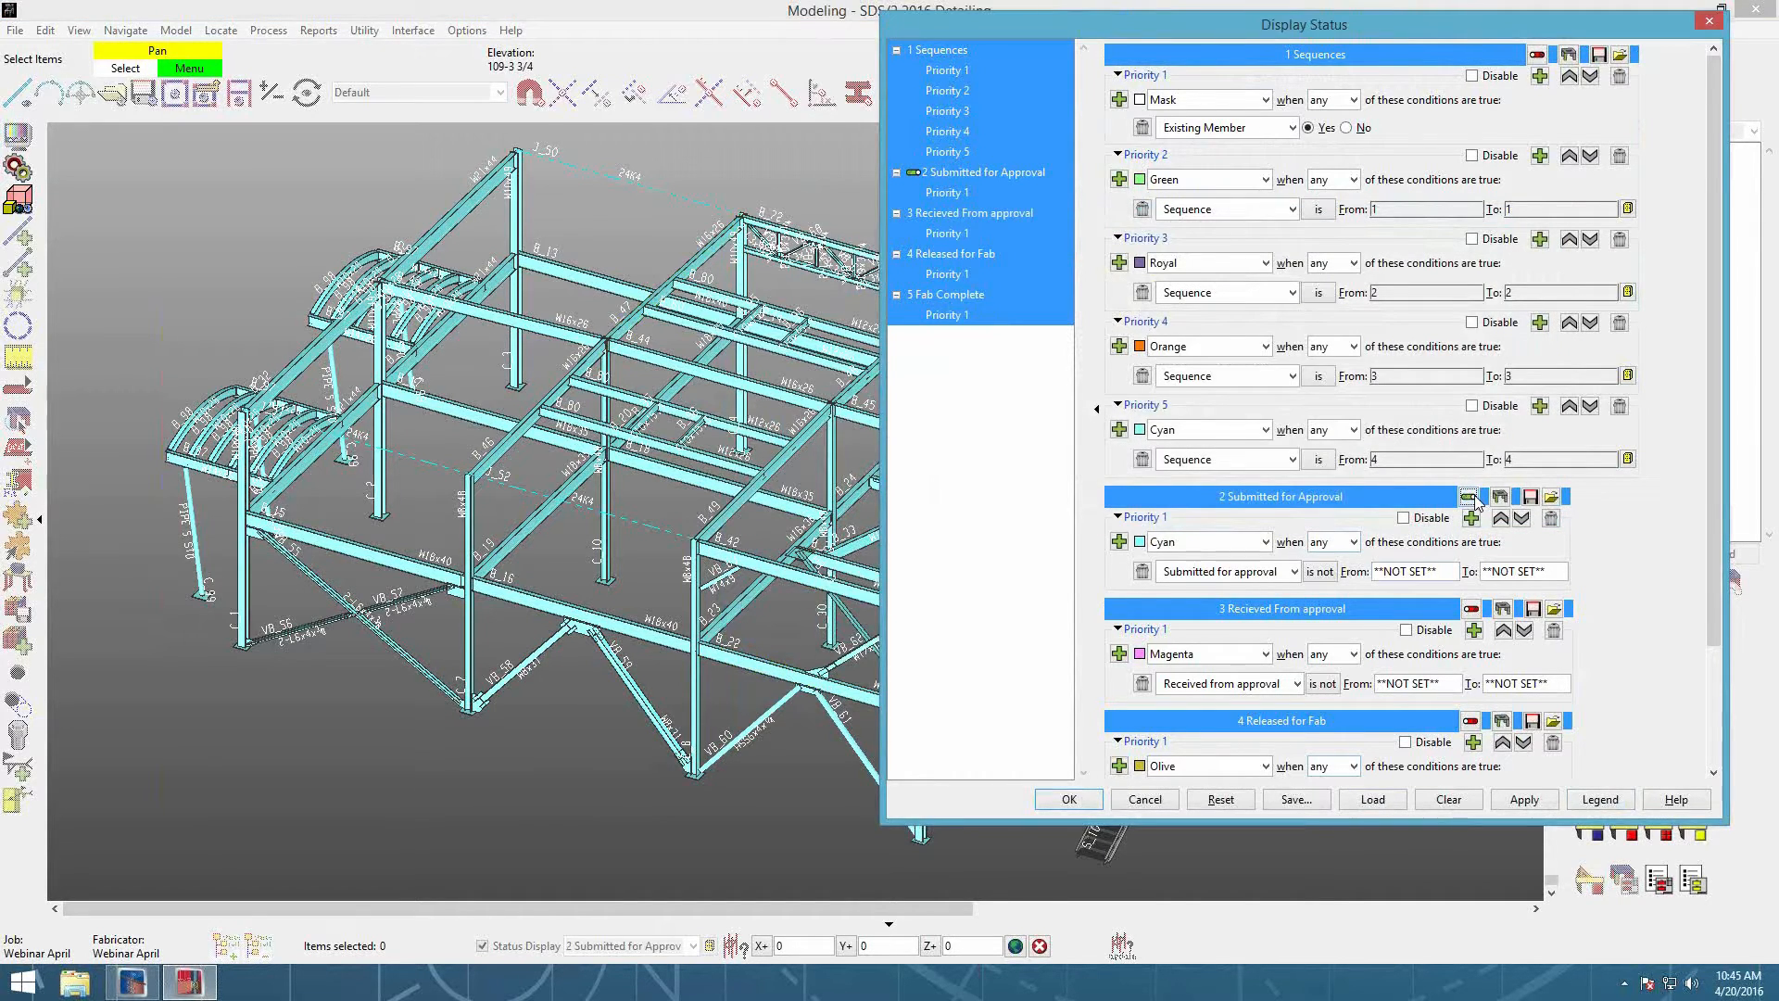
click(1600, 799)
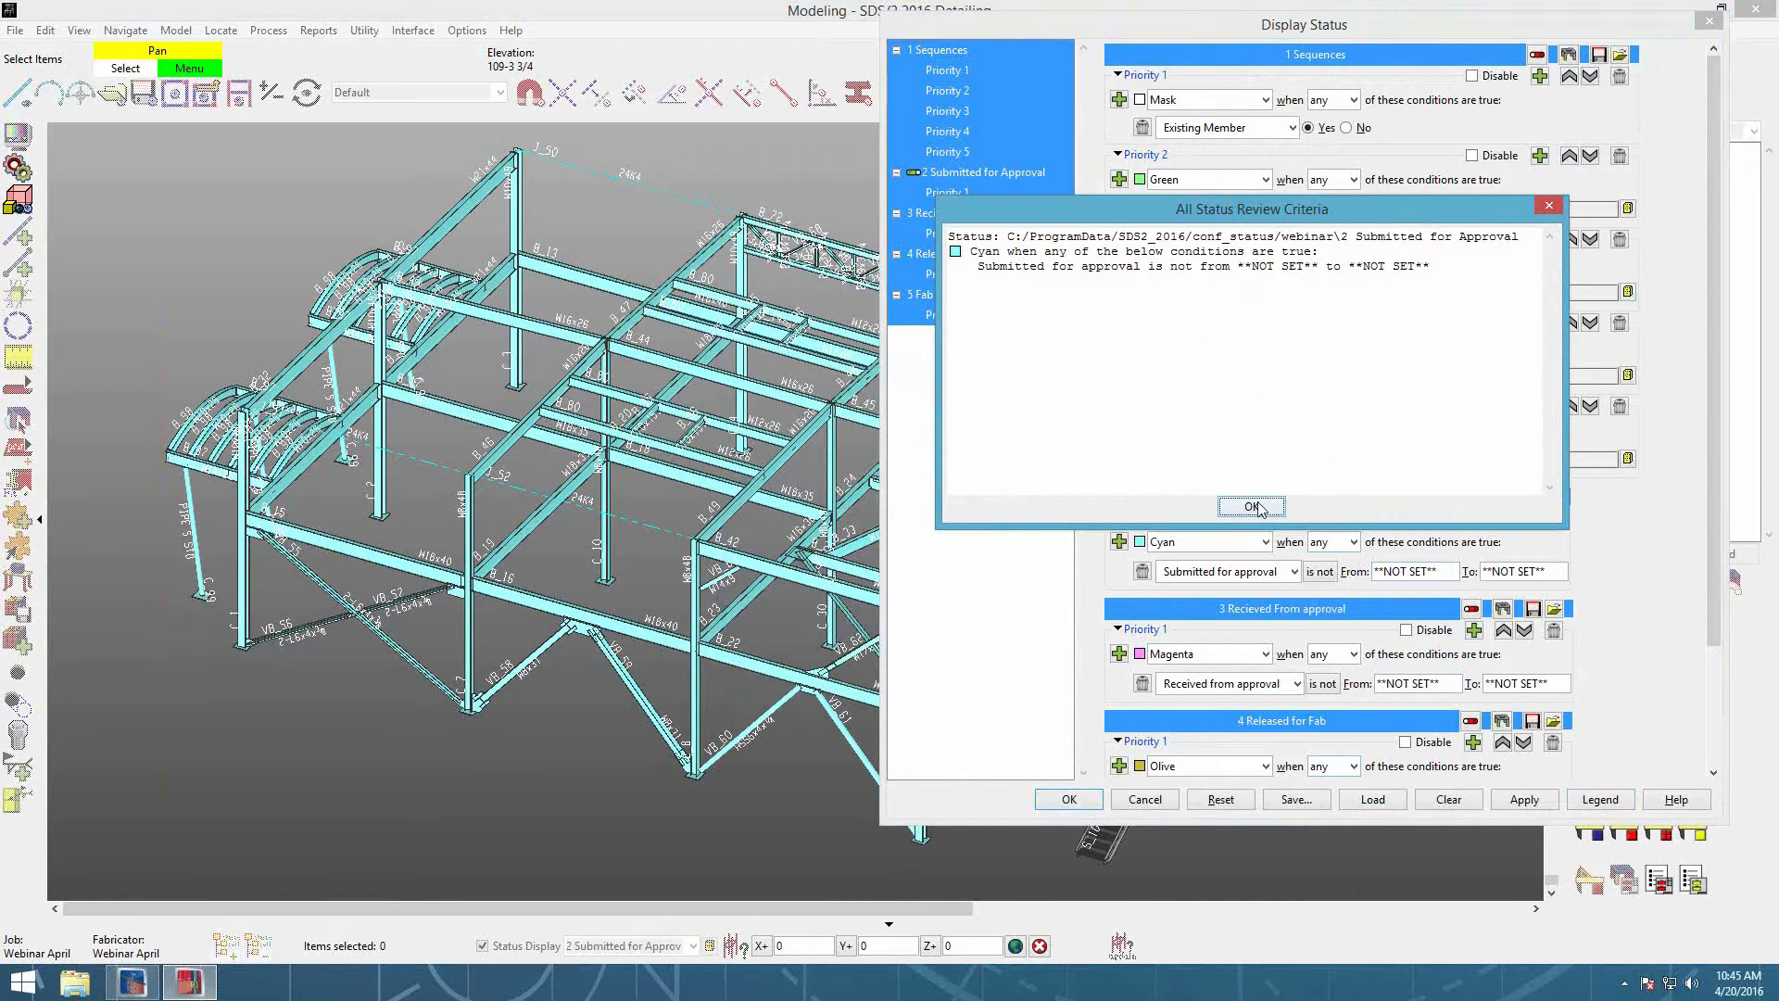
click(1253, 506)
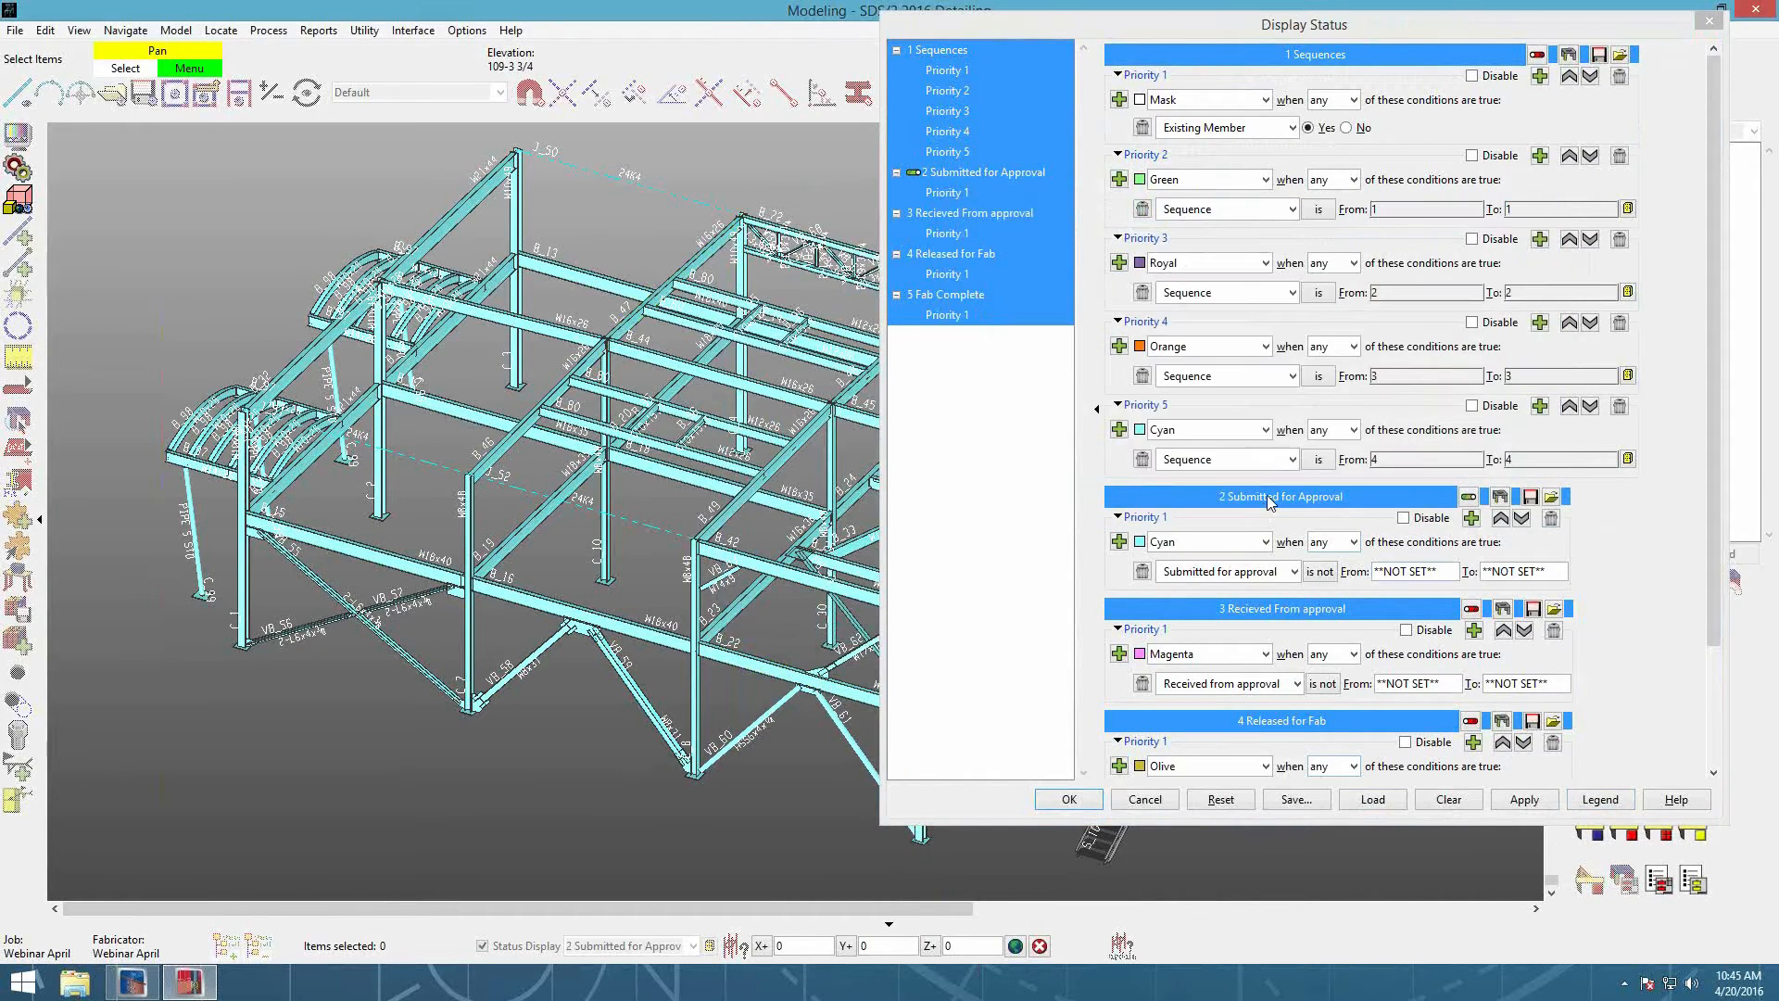
click(1066, 796)
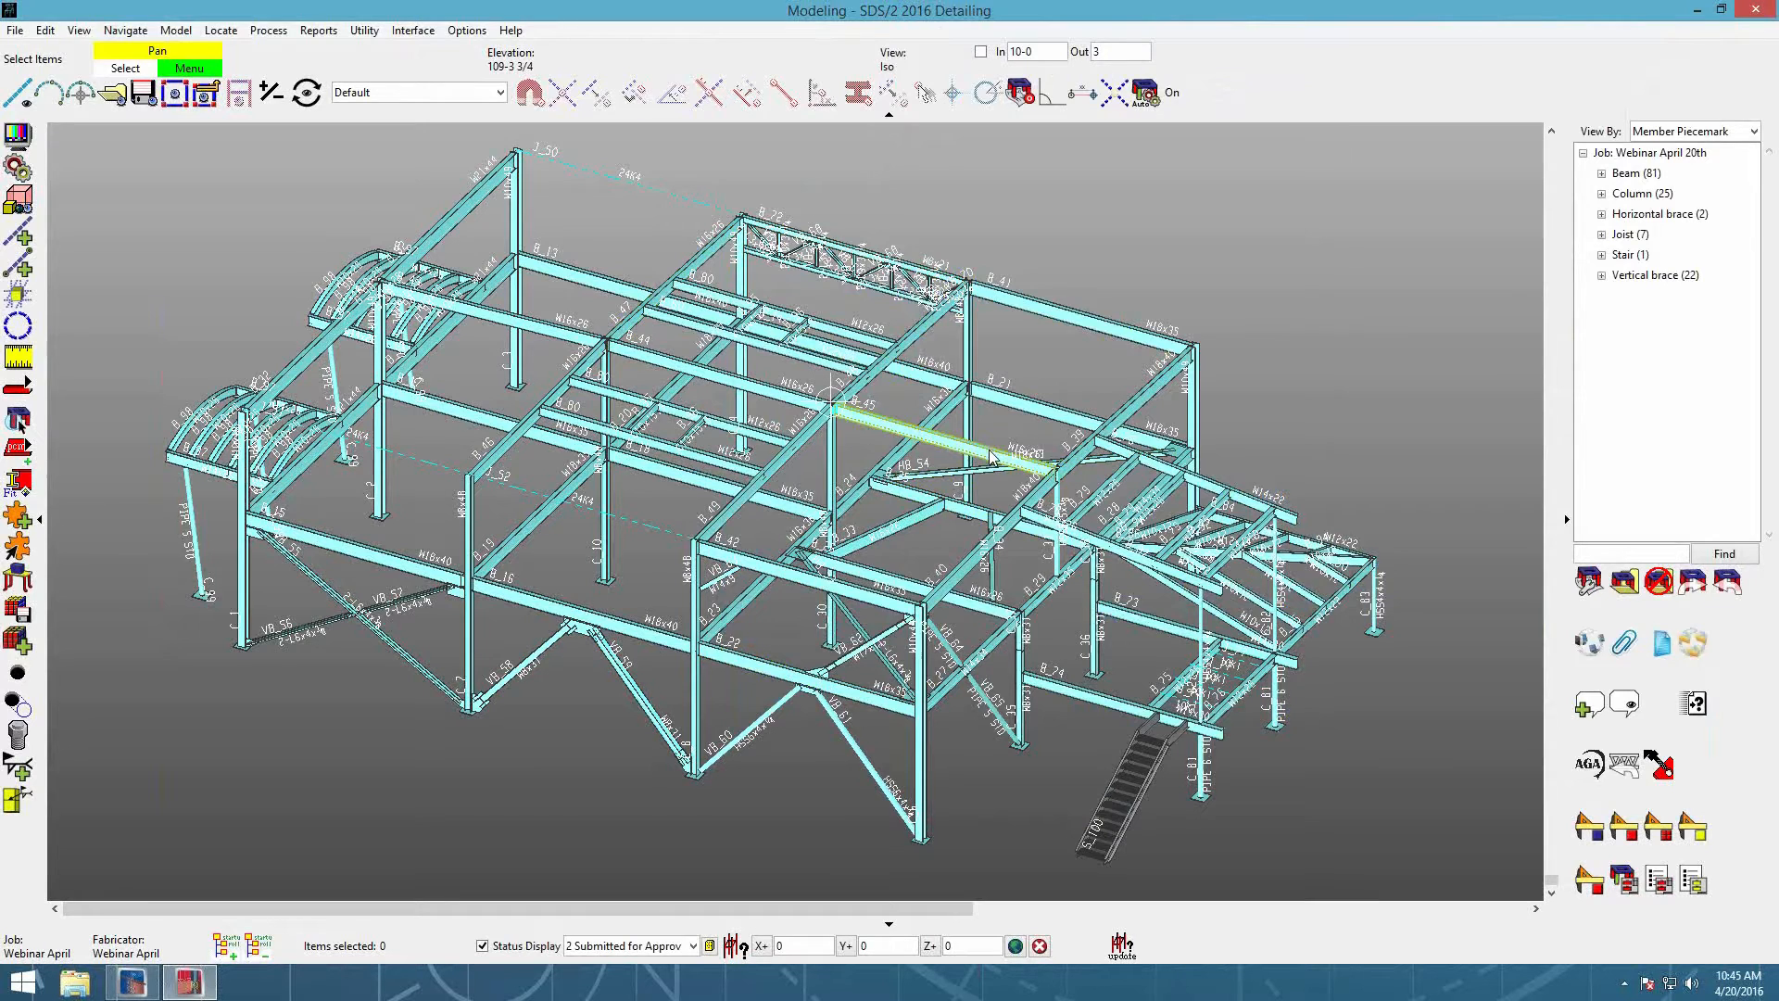
Step: Turn the model's status display off and on again, and switch it to 1 Sequences
click(483, 948)
click(484, 948)
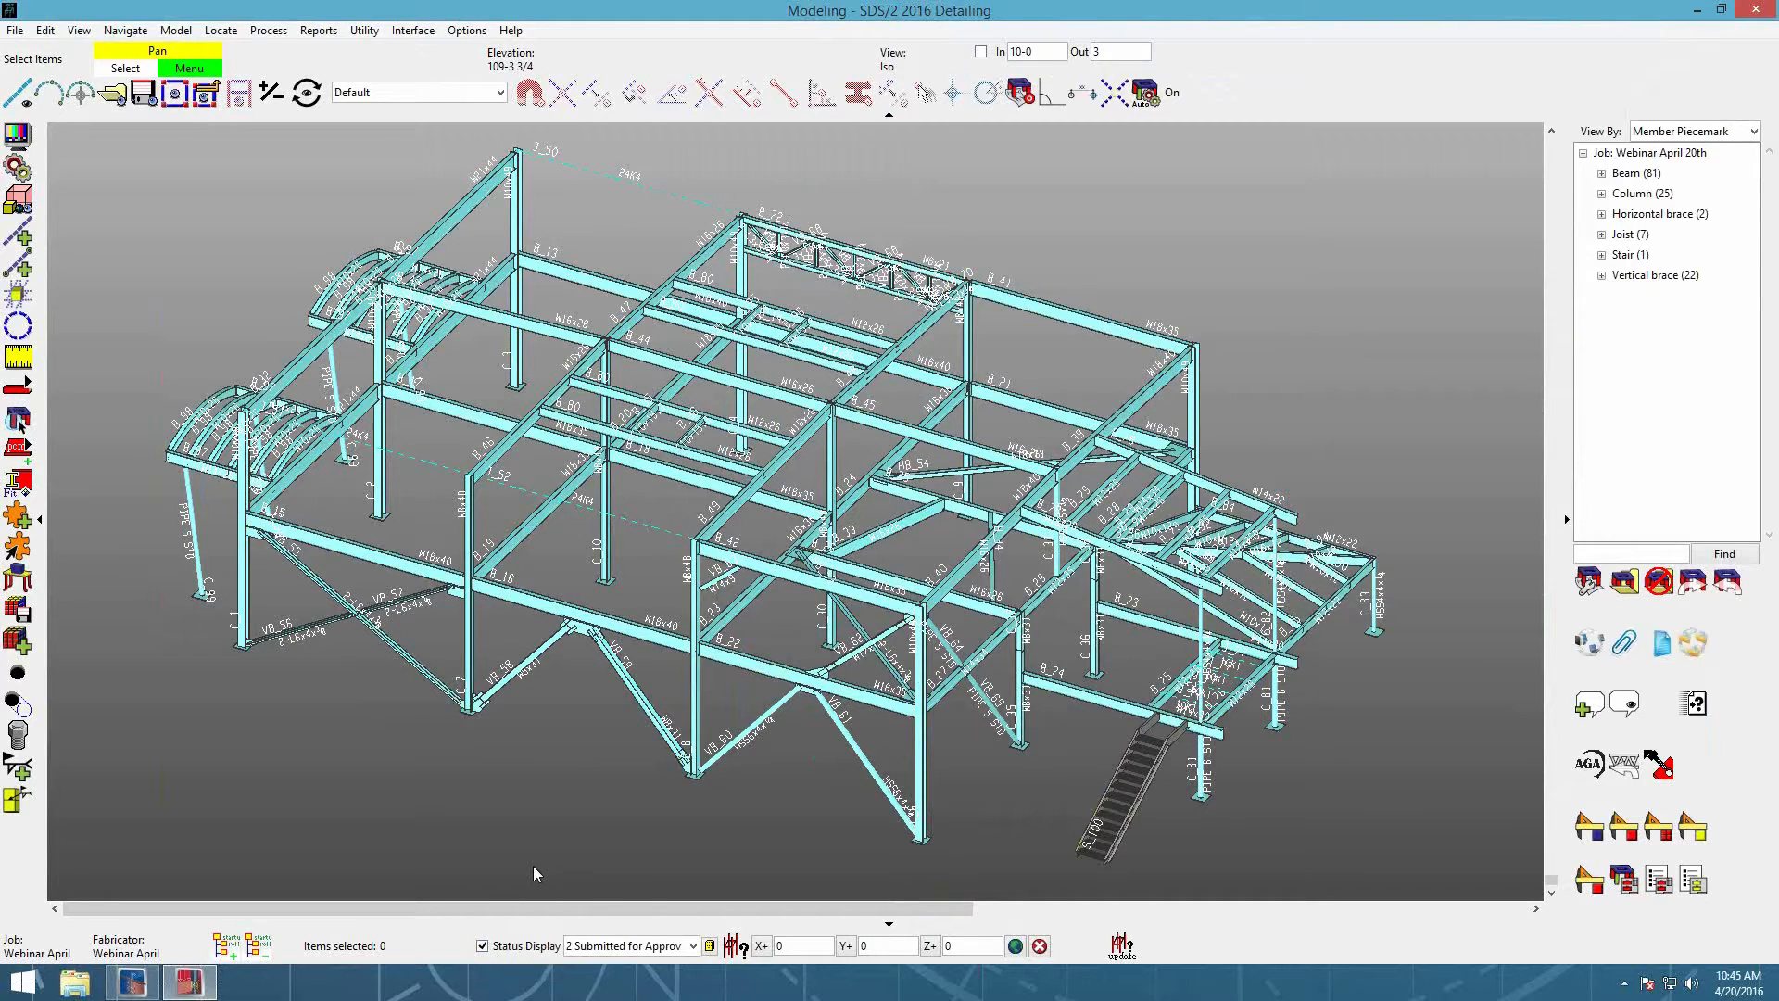
click(693, 946)
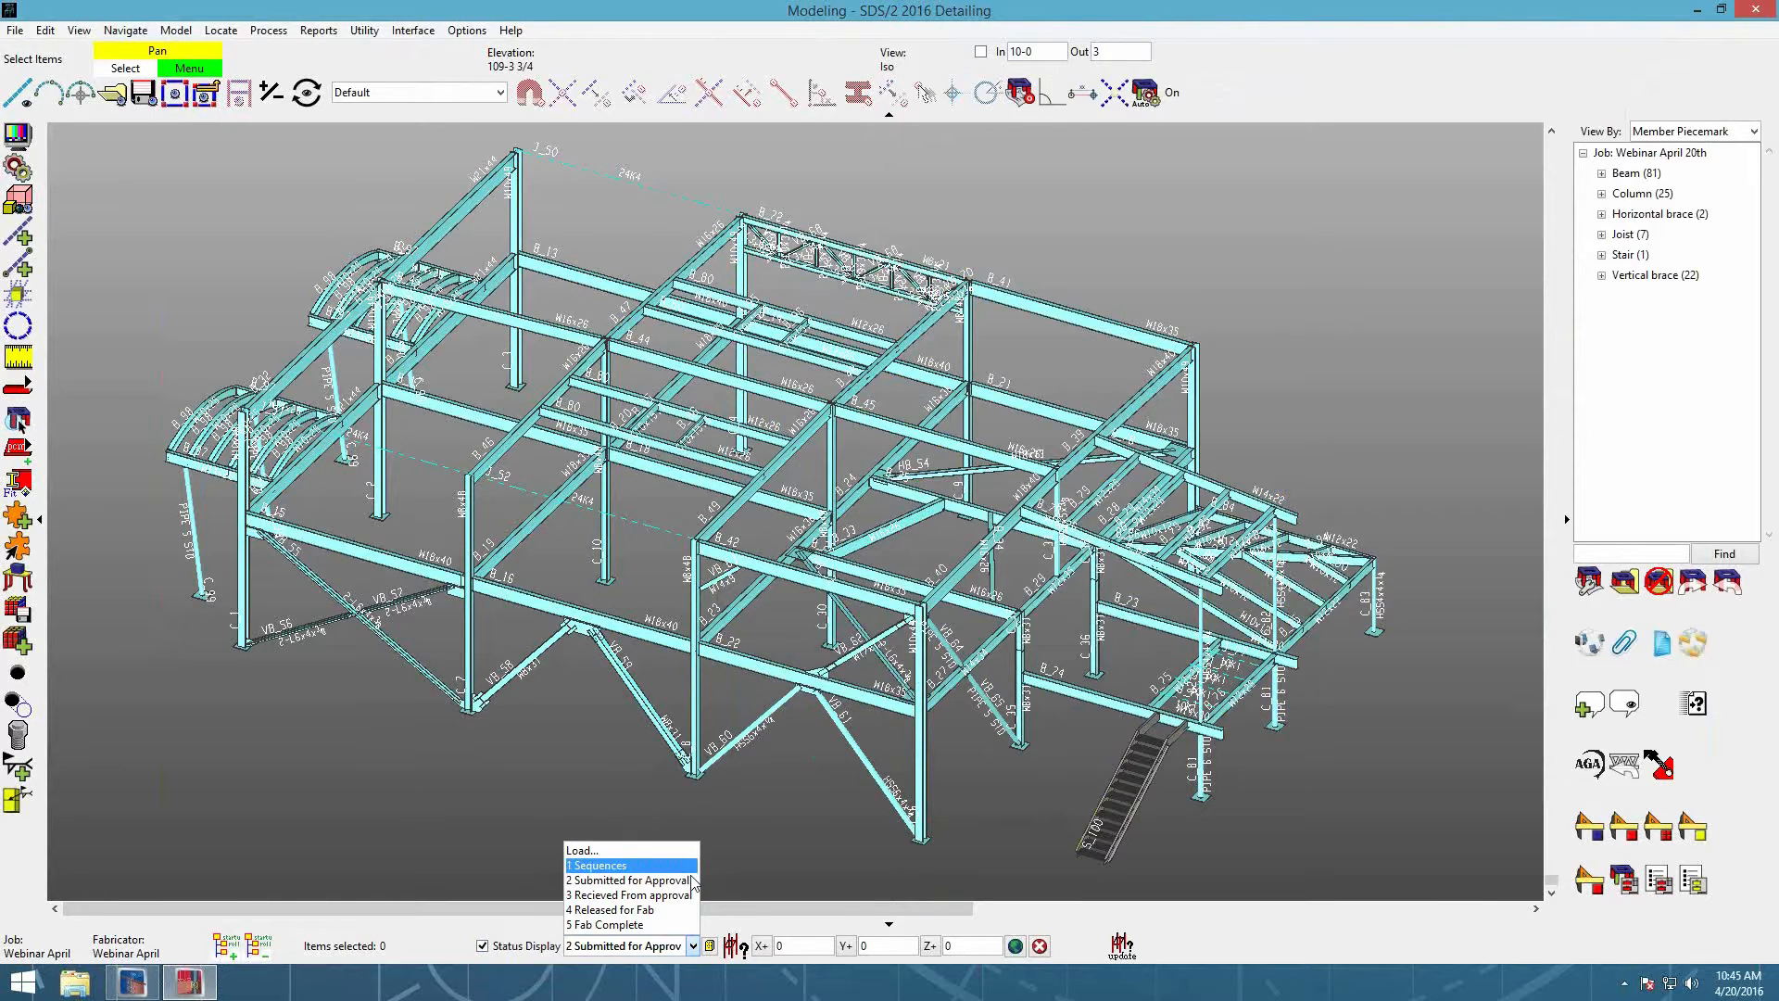
click(639, 865)
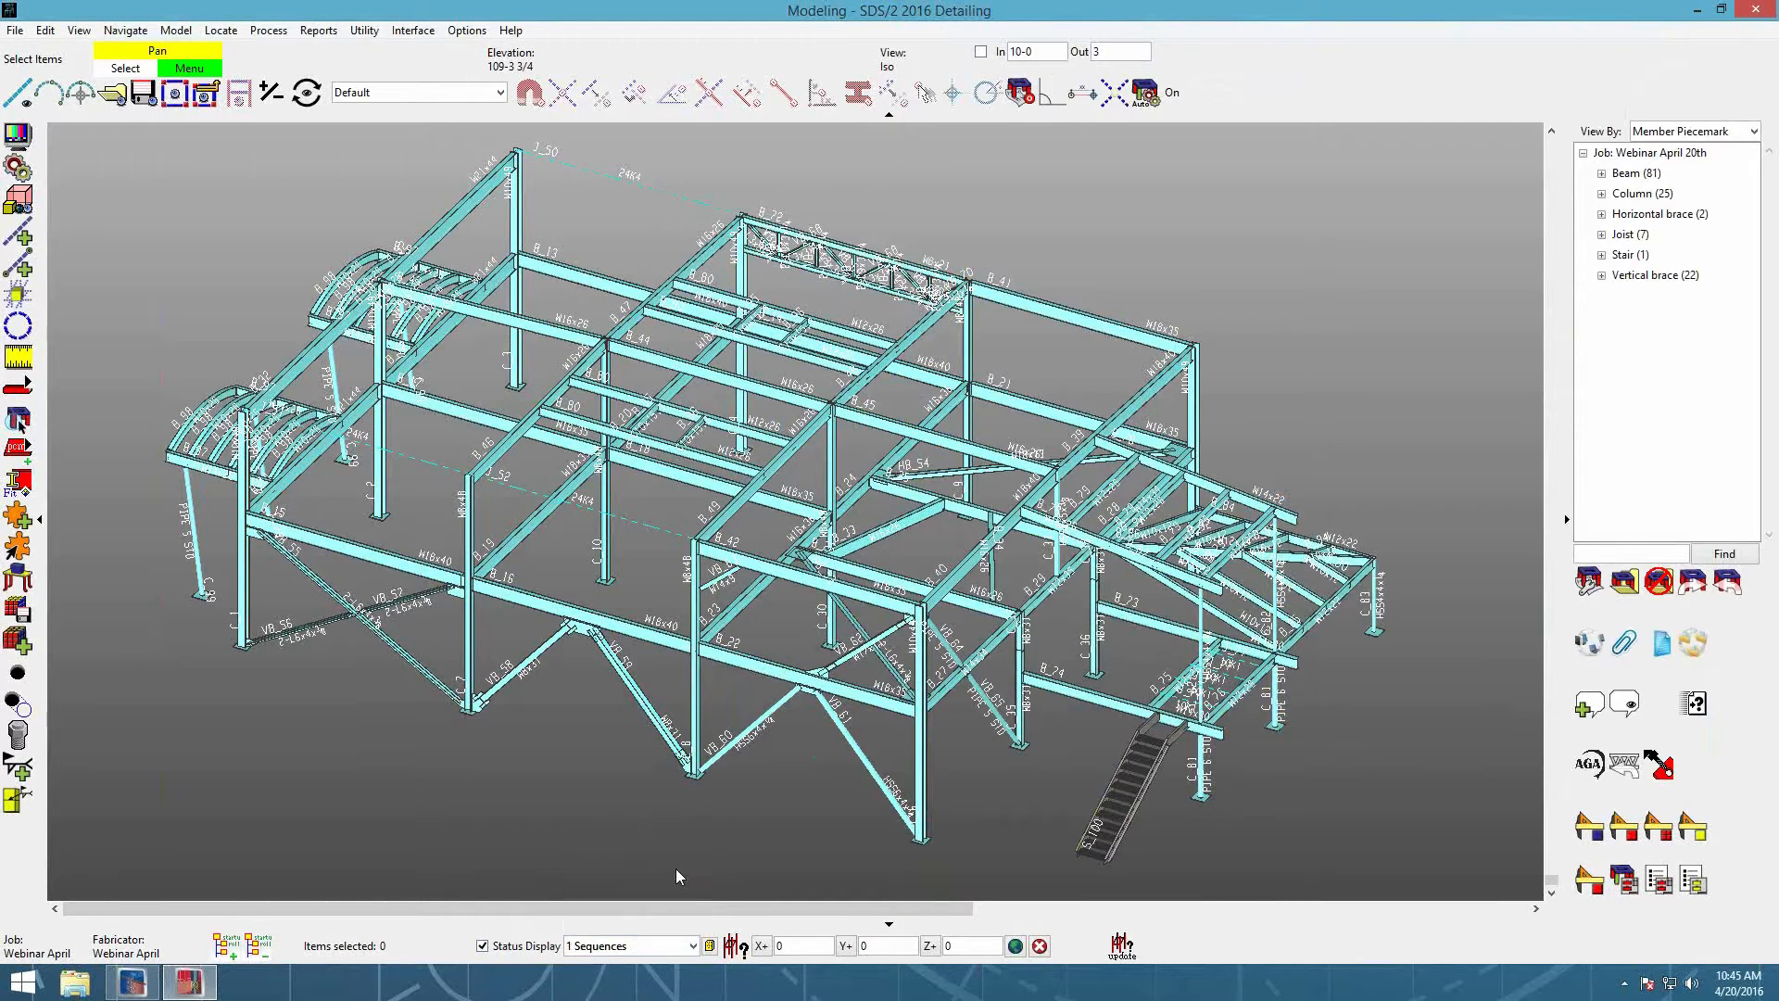
Step: View the model under 2 Submitted for Approval, 3 Recieved From approval, 4 Released for Fab and 5 Fab Complete, returning to 1 Sequences
click(693, 946)
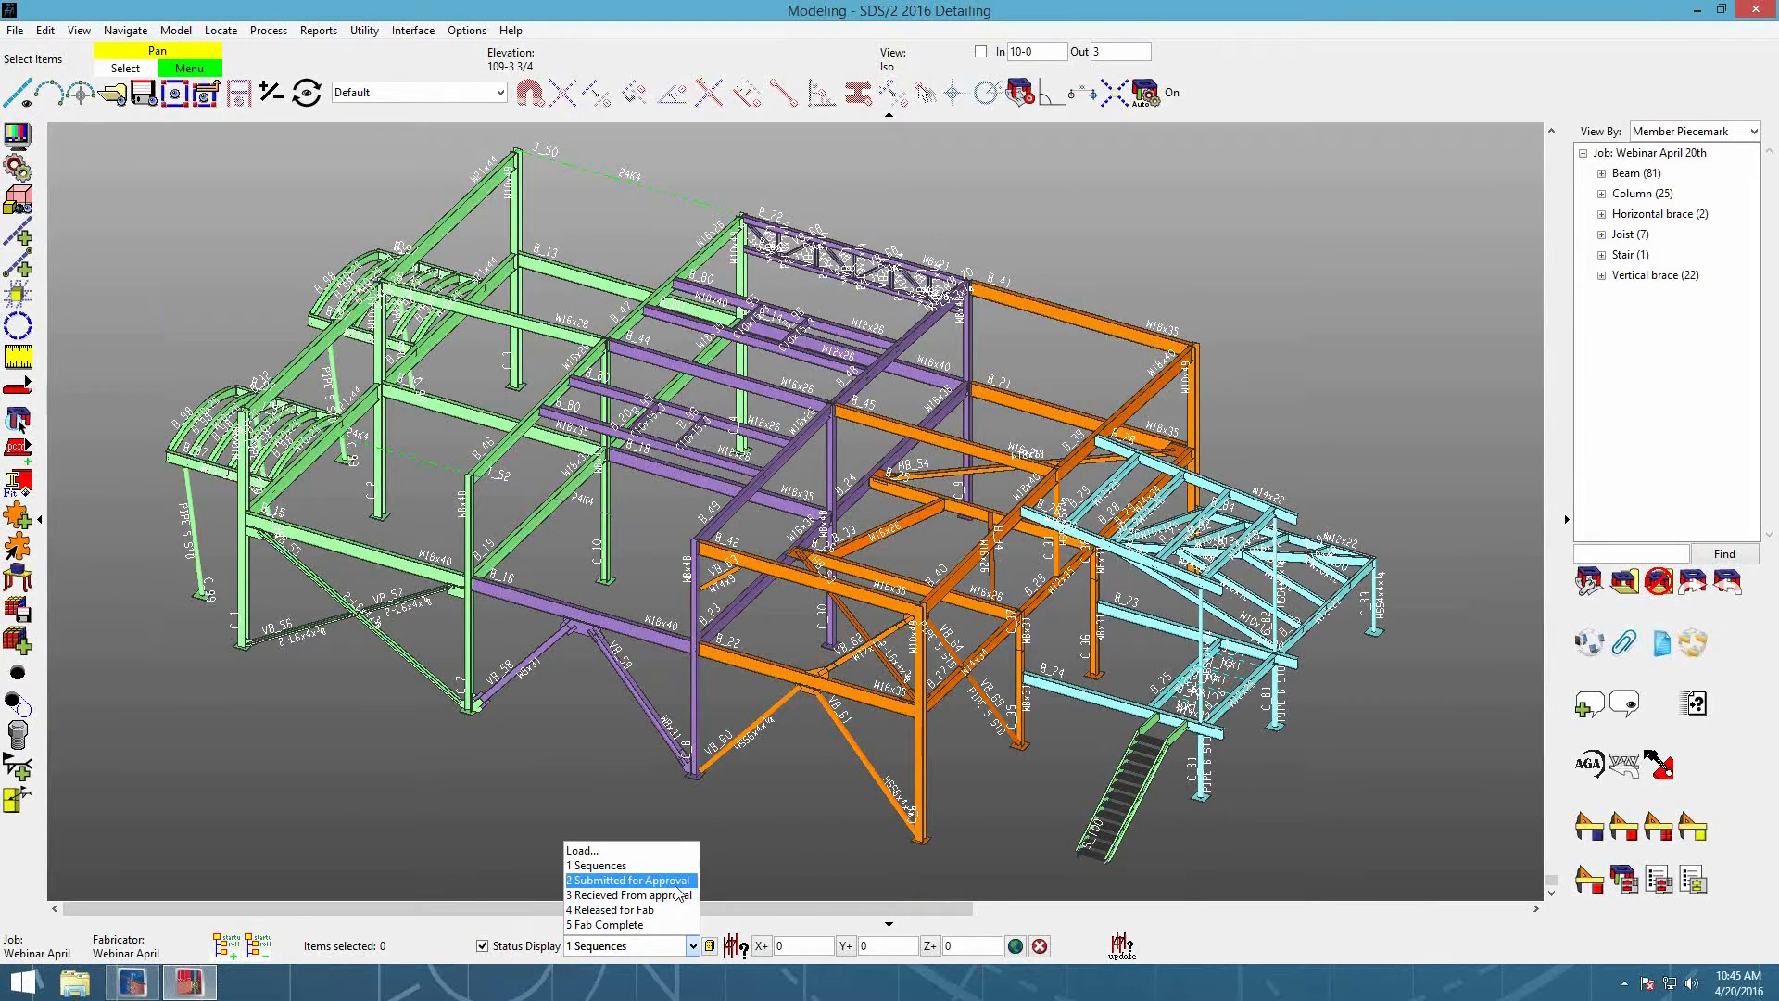
click(677, 881)
click(693, 946)
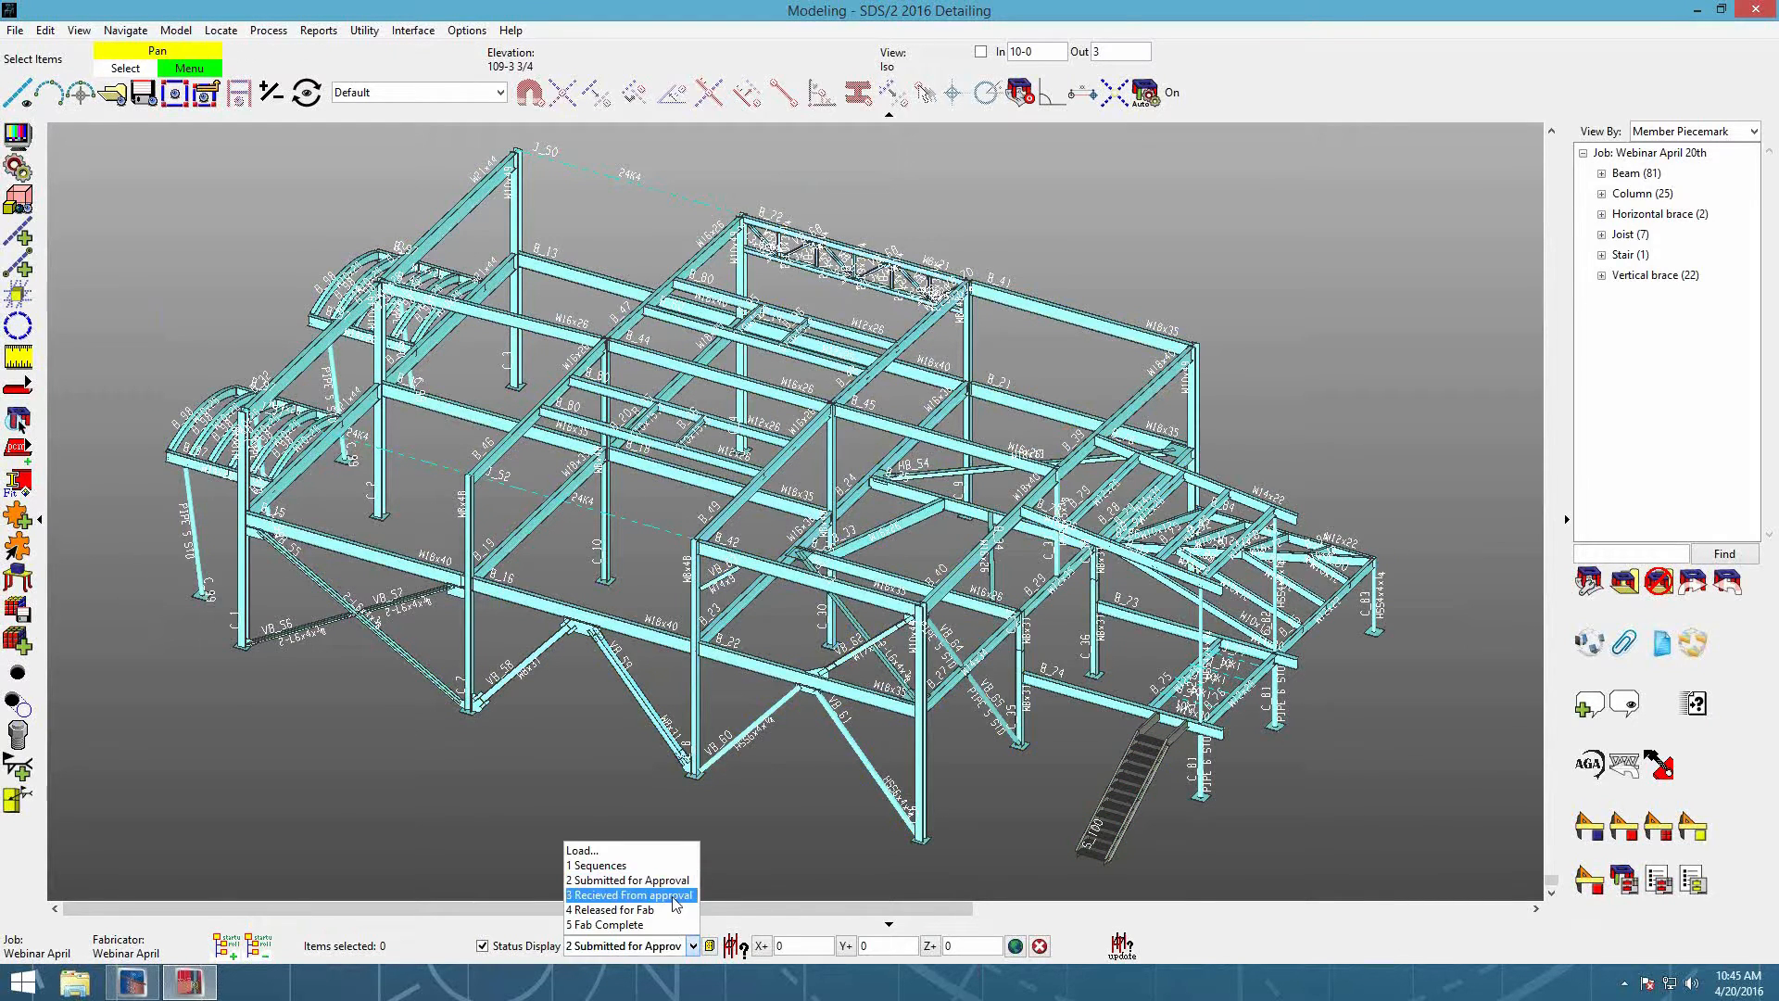
click(681, 895)
click(693, 947)
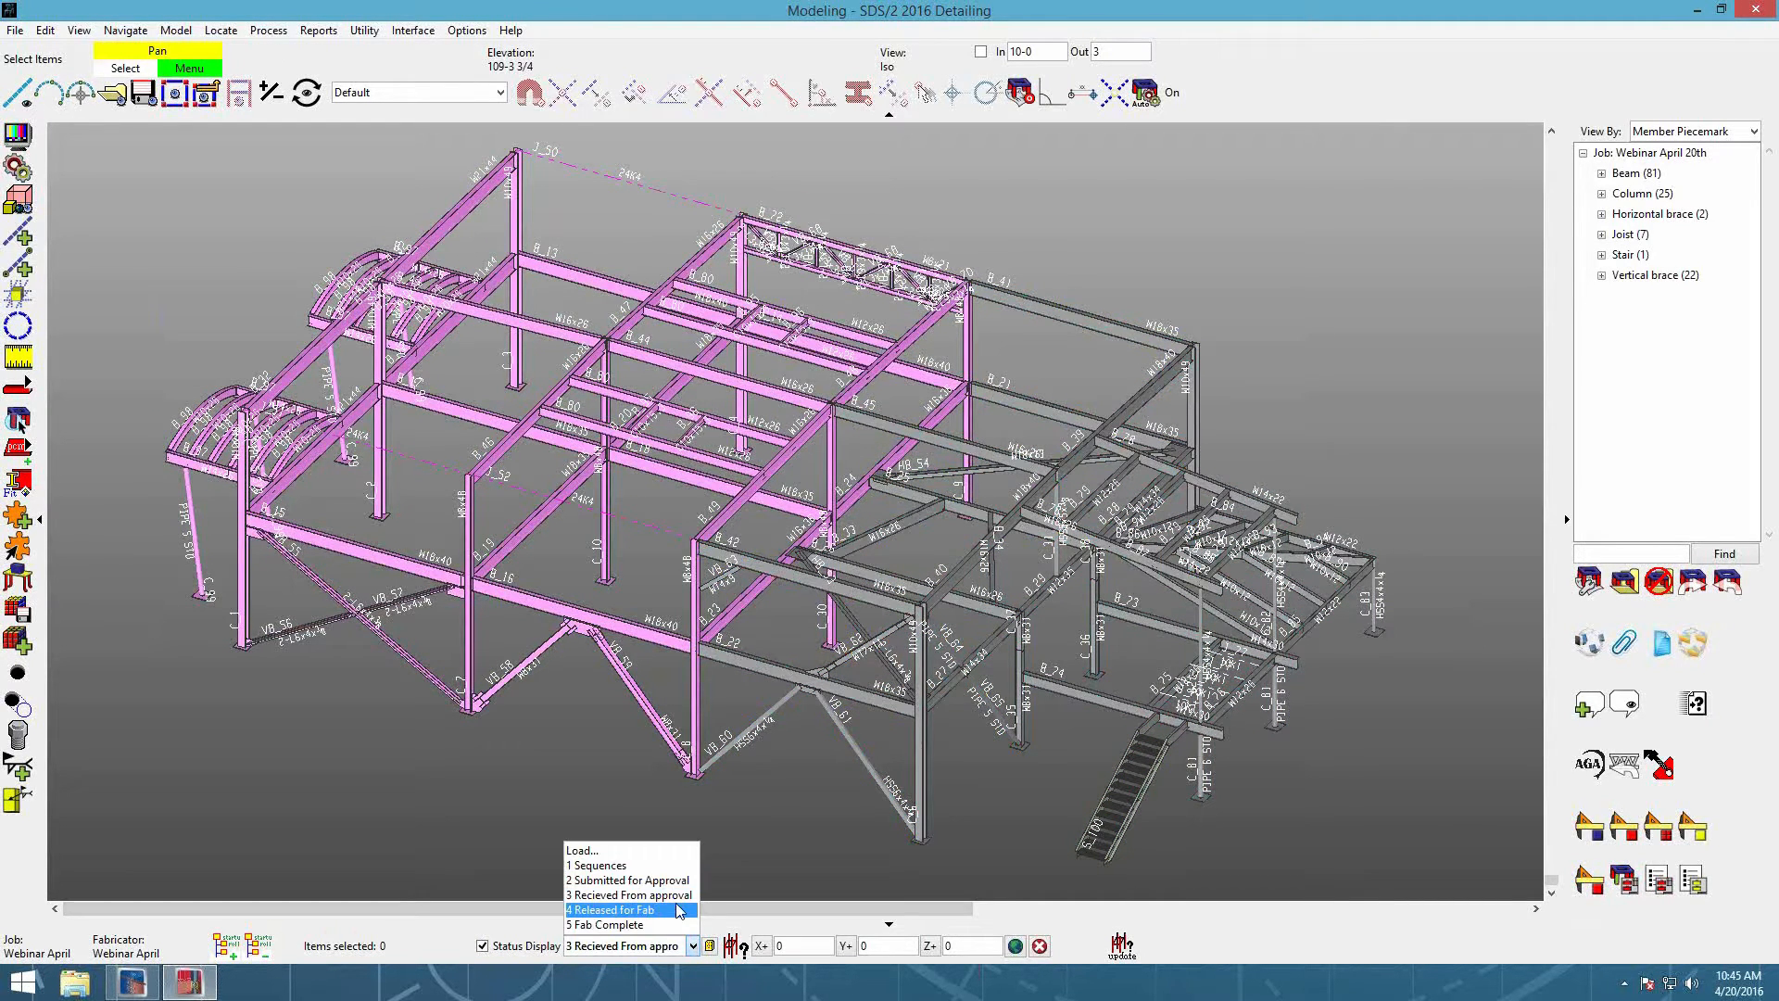
click(681, 911)
click(693, 946)
click(679, 925)
click(693, 946)
click(681, 866)
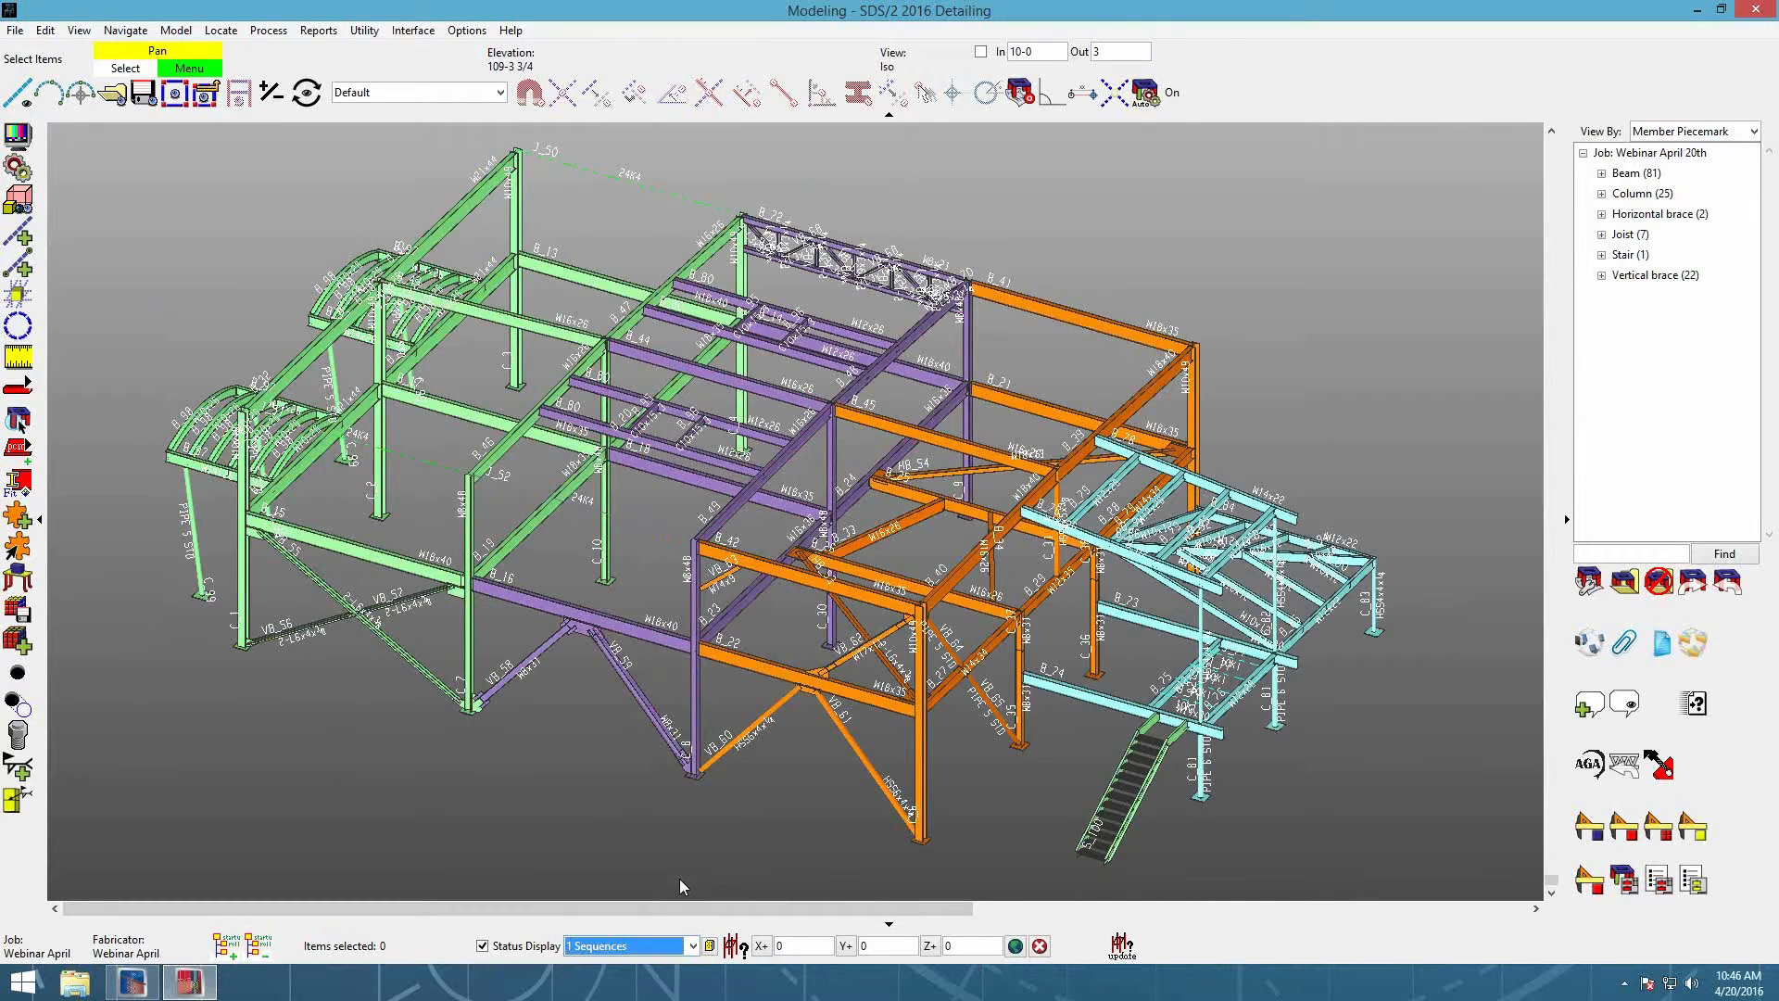
Step: Add the two status files stored directly in the conf_status folder to the status list, and display the model under the non-default one
click(693, 946)
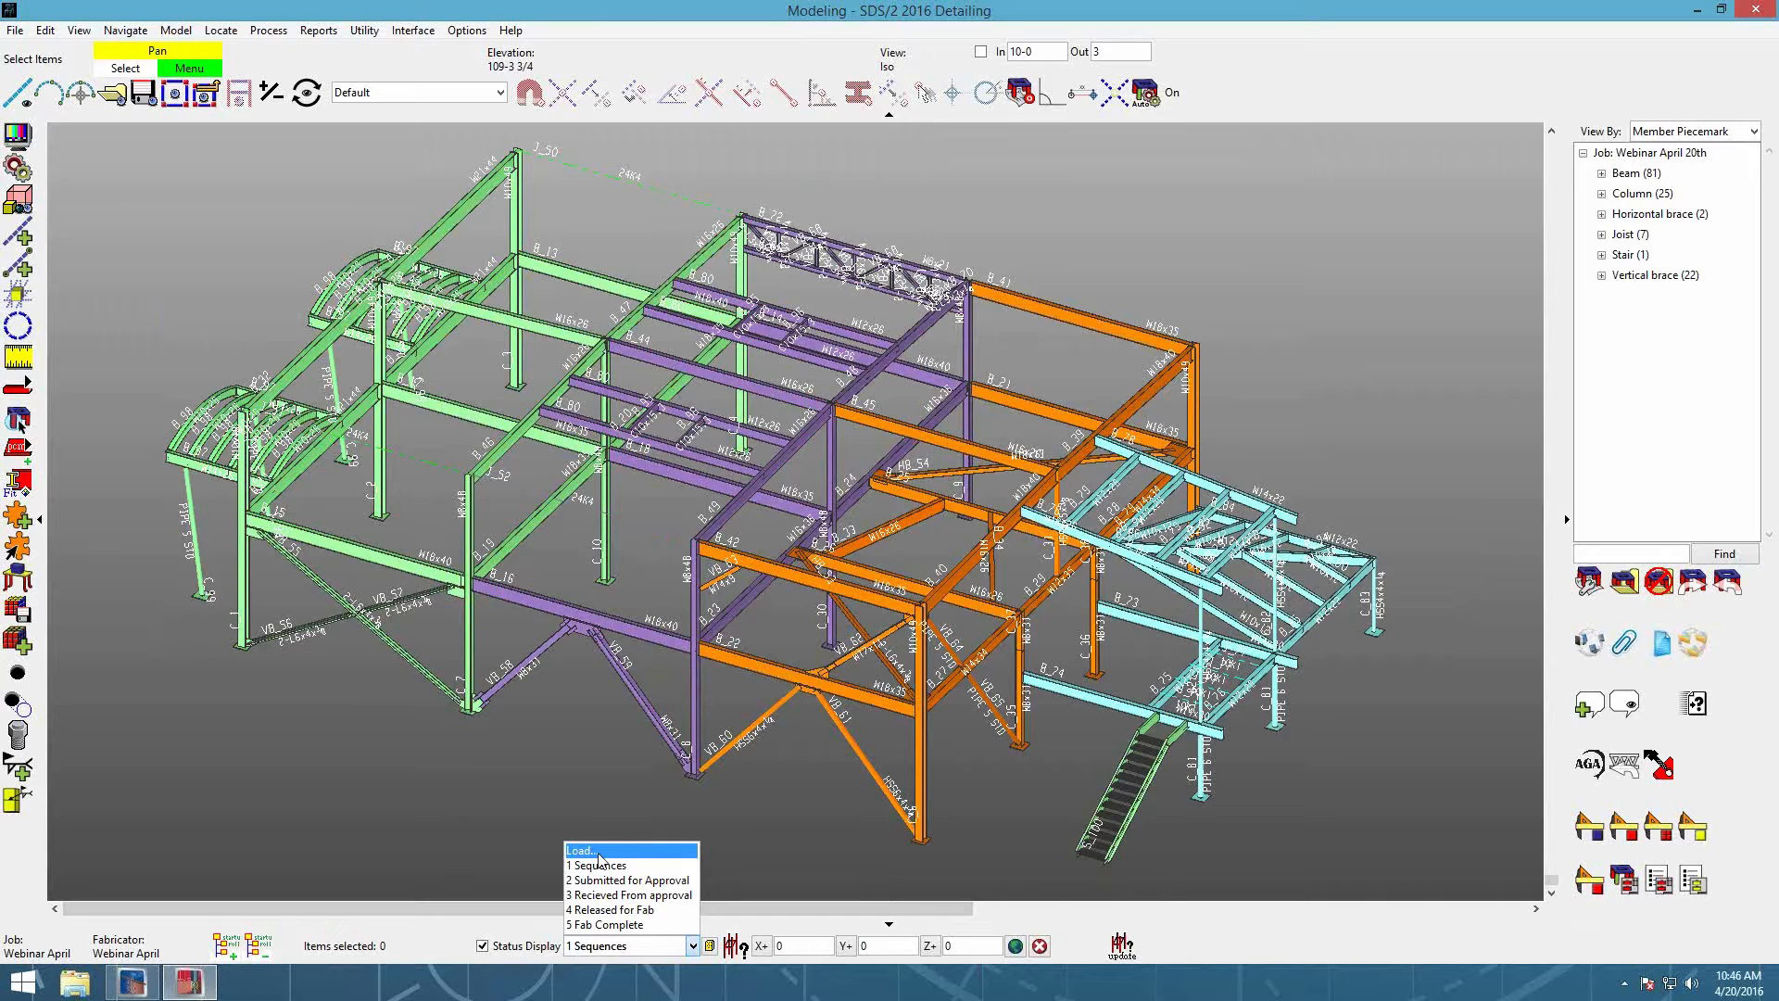
click(603, 855)
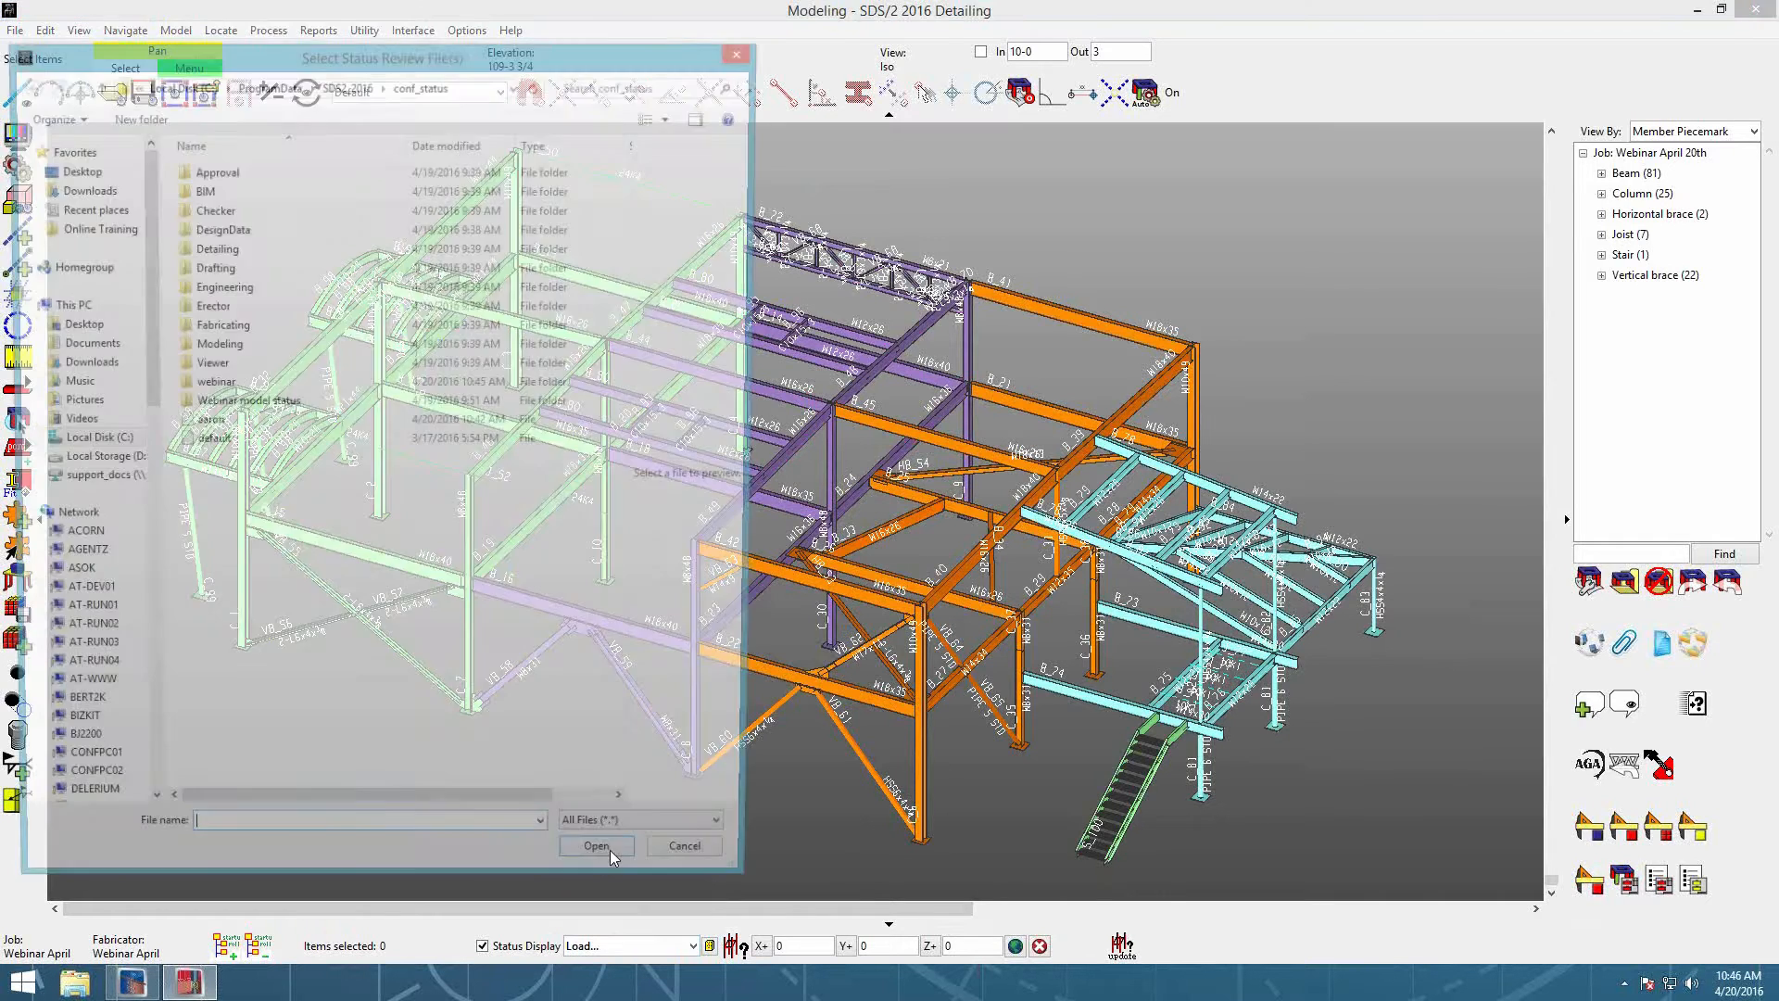
click(228, 425)
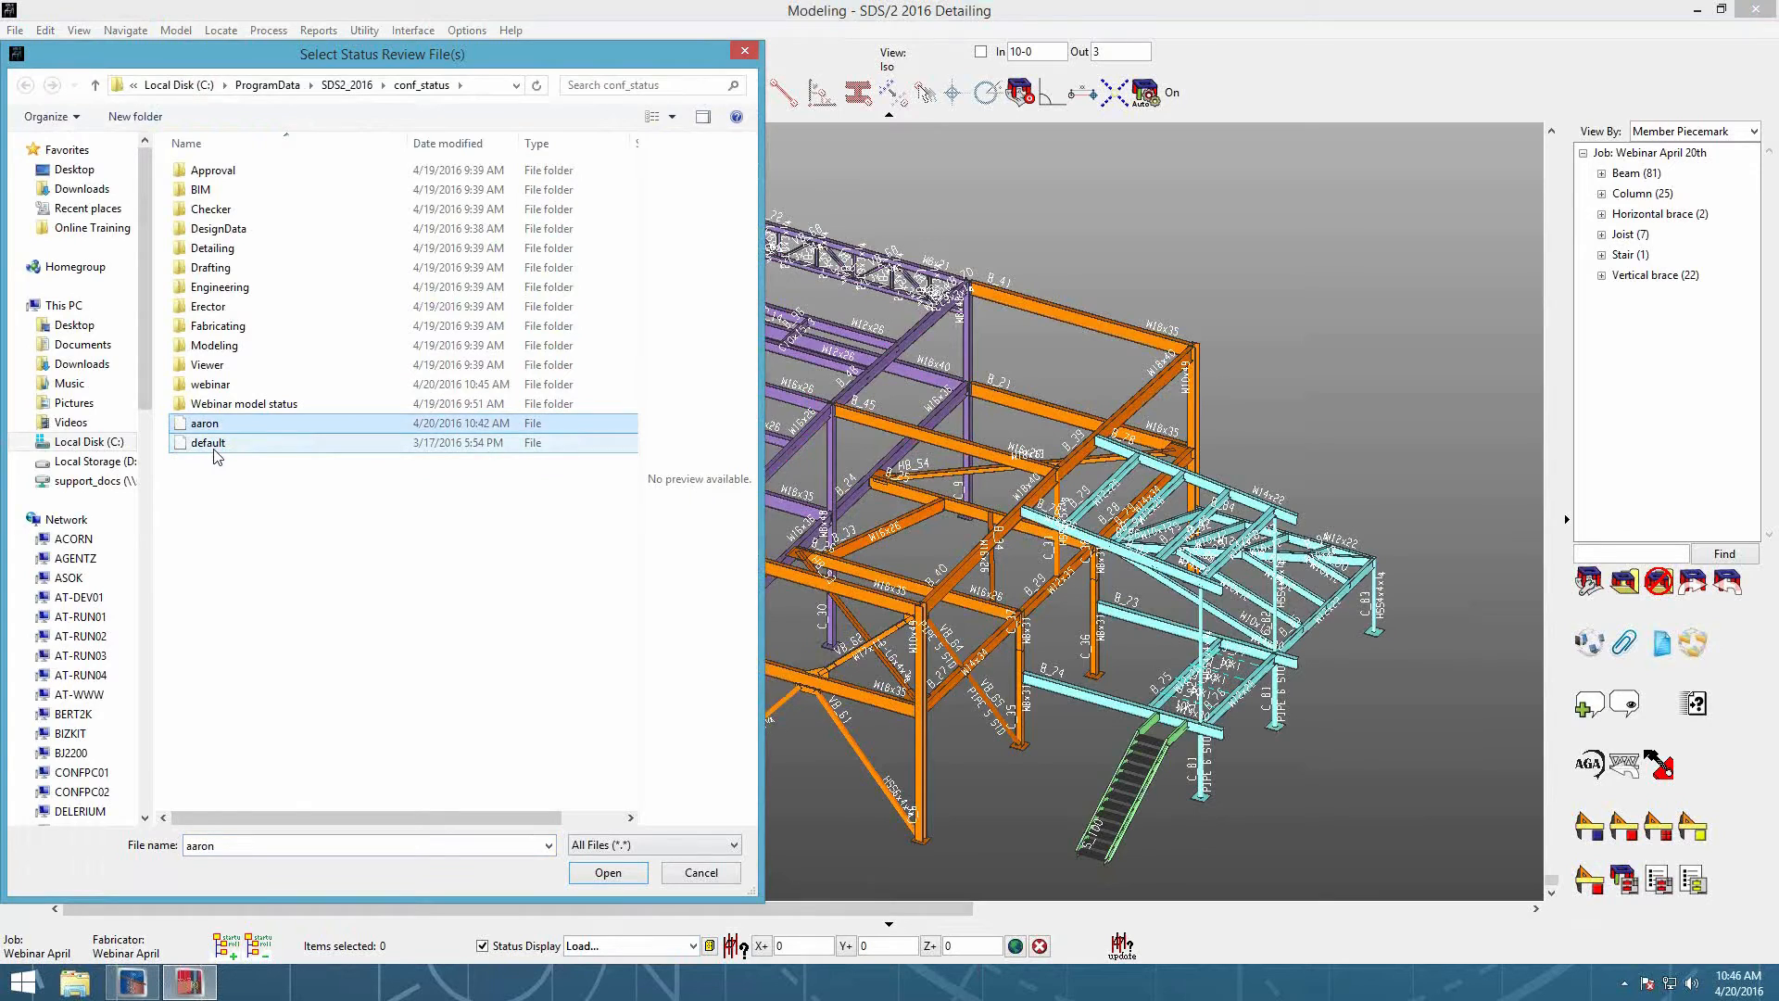
ctrl+click(219, 445)
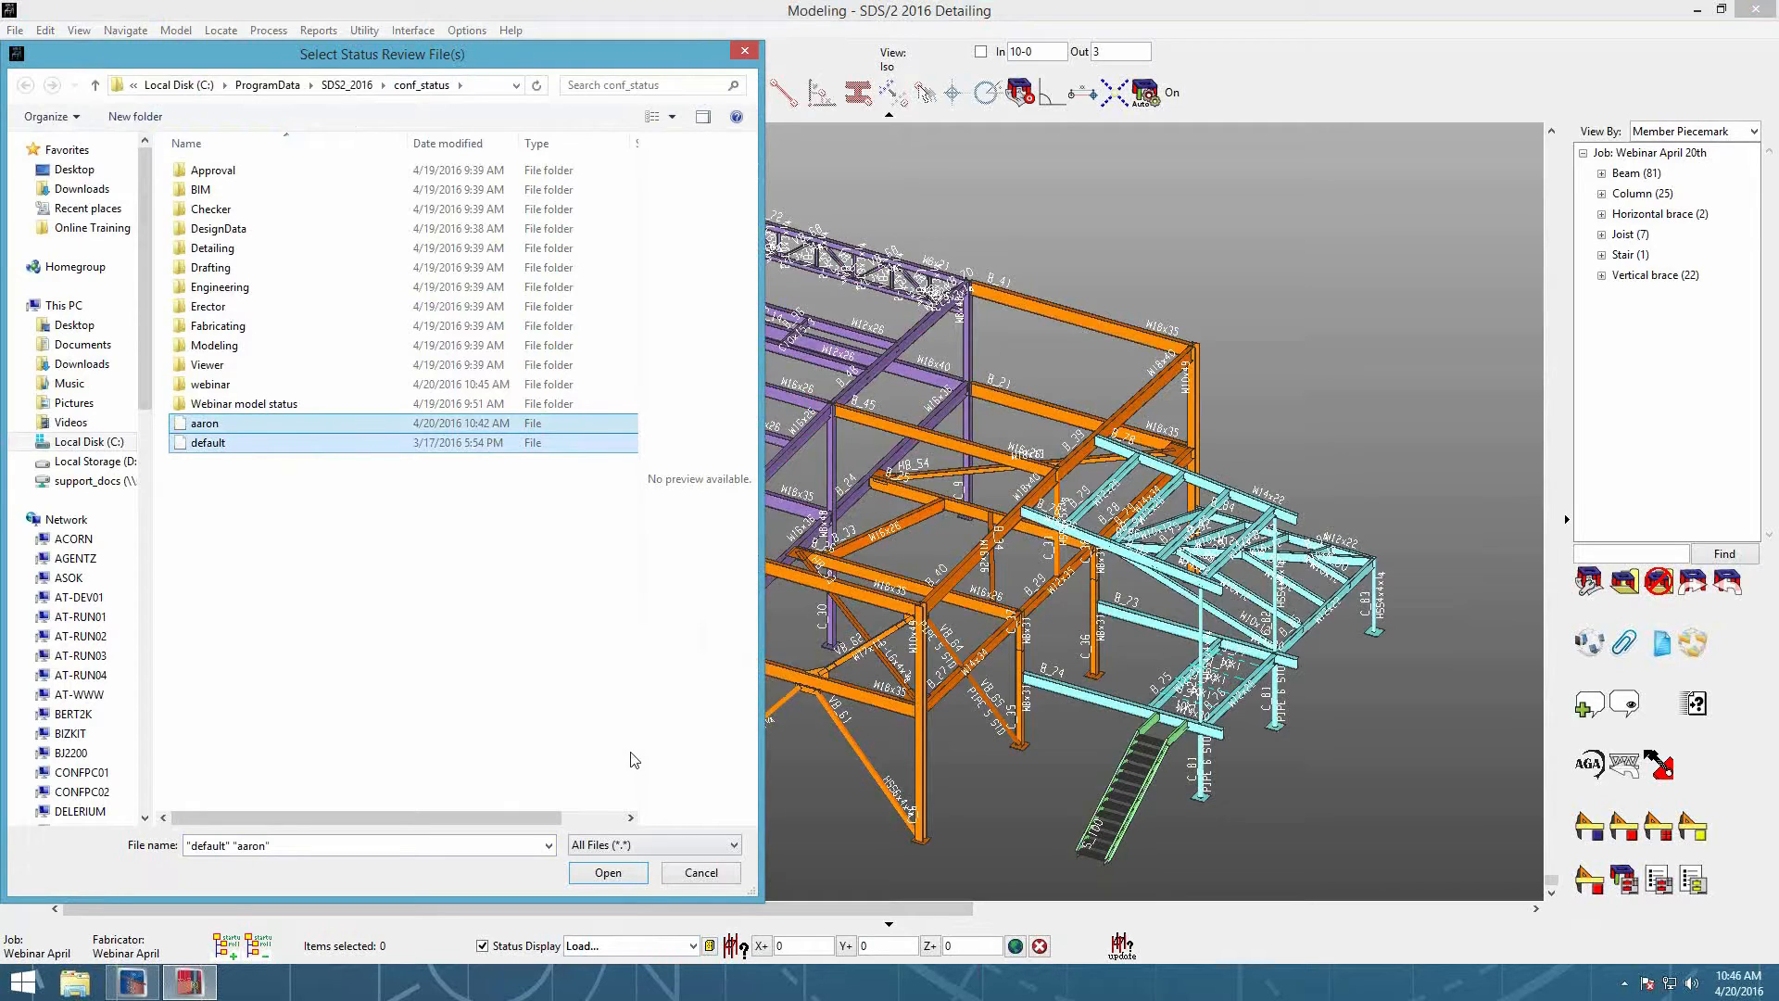
click(630, 873)
click(692, 946)
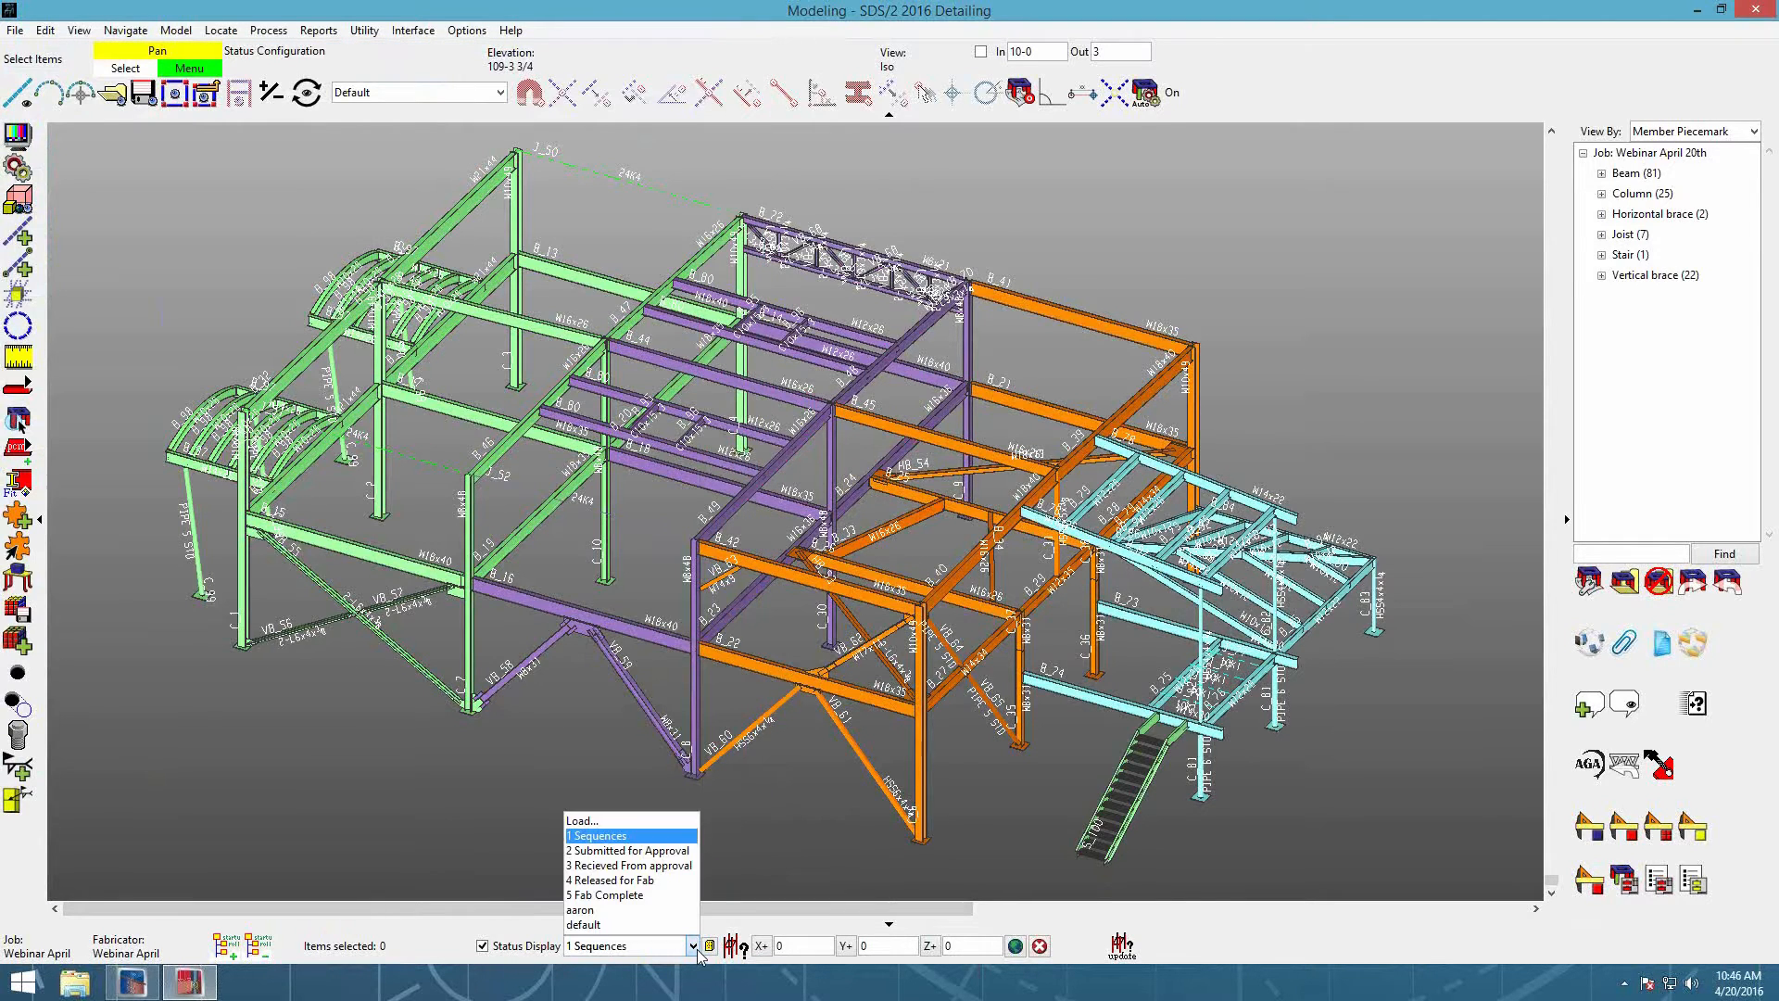
click(648, 910)
Step: Open the display status settings and hide the settings of the other statuses, leaving those of 1 Sequences in view
click(738, 946)
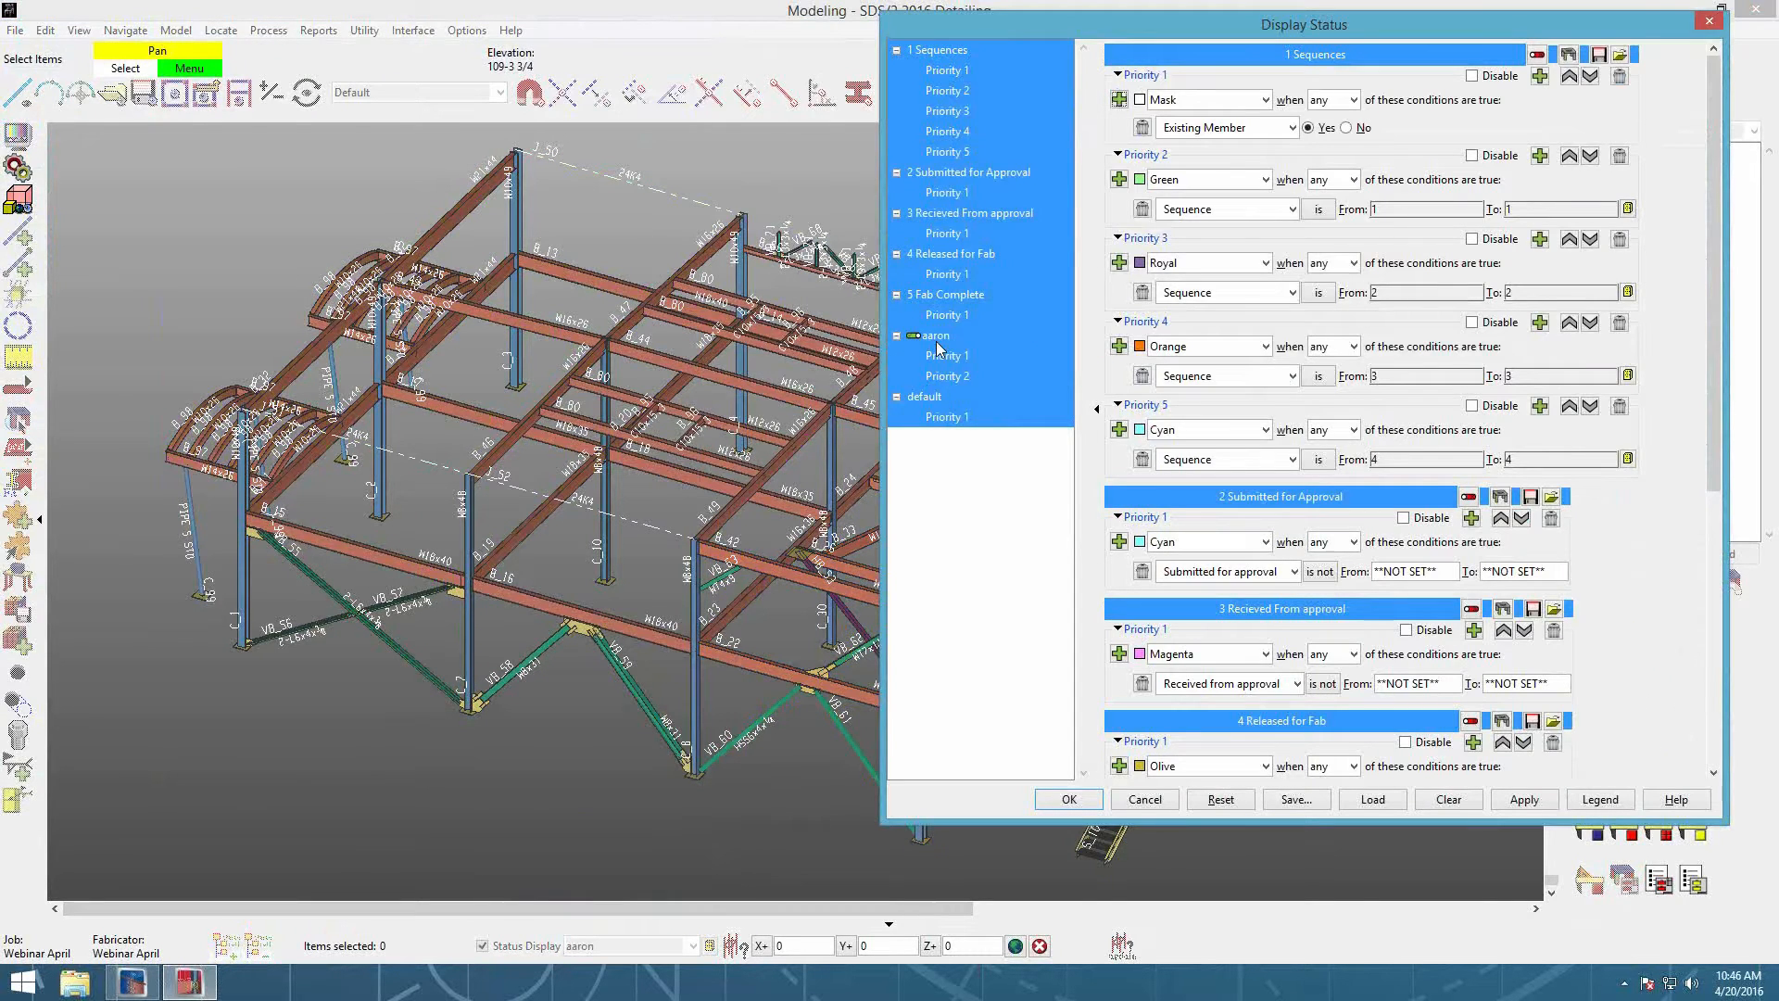
ctrl+click(938, 399)
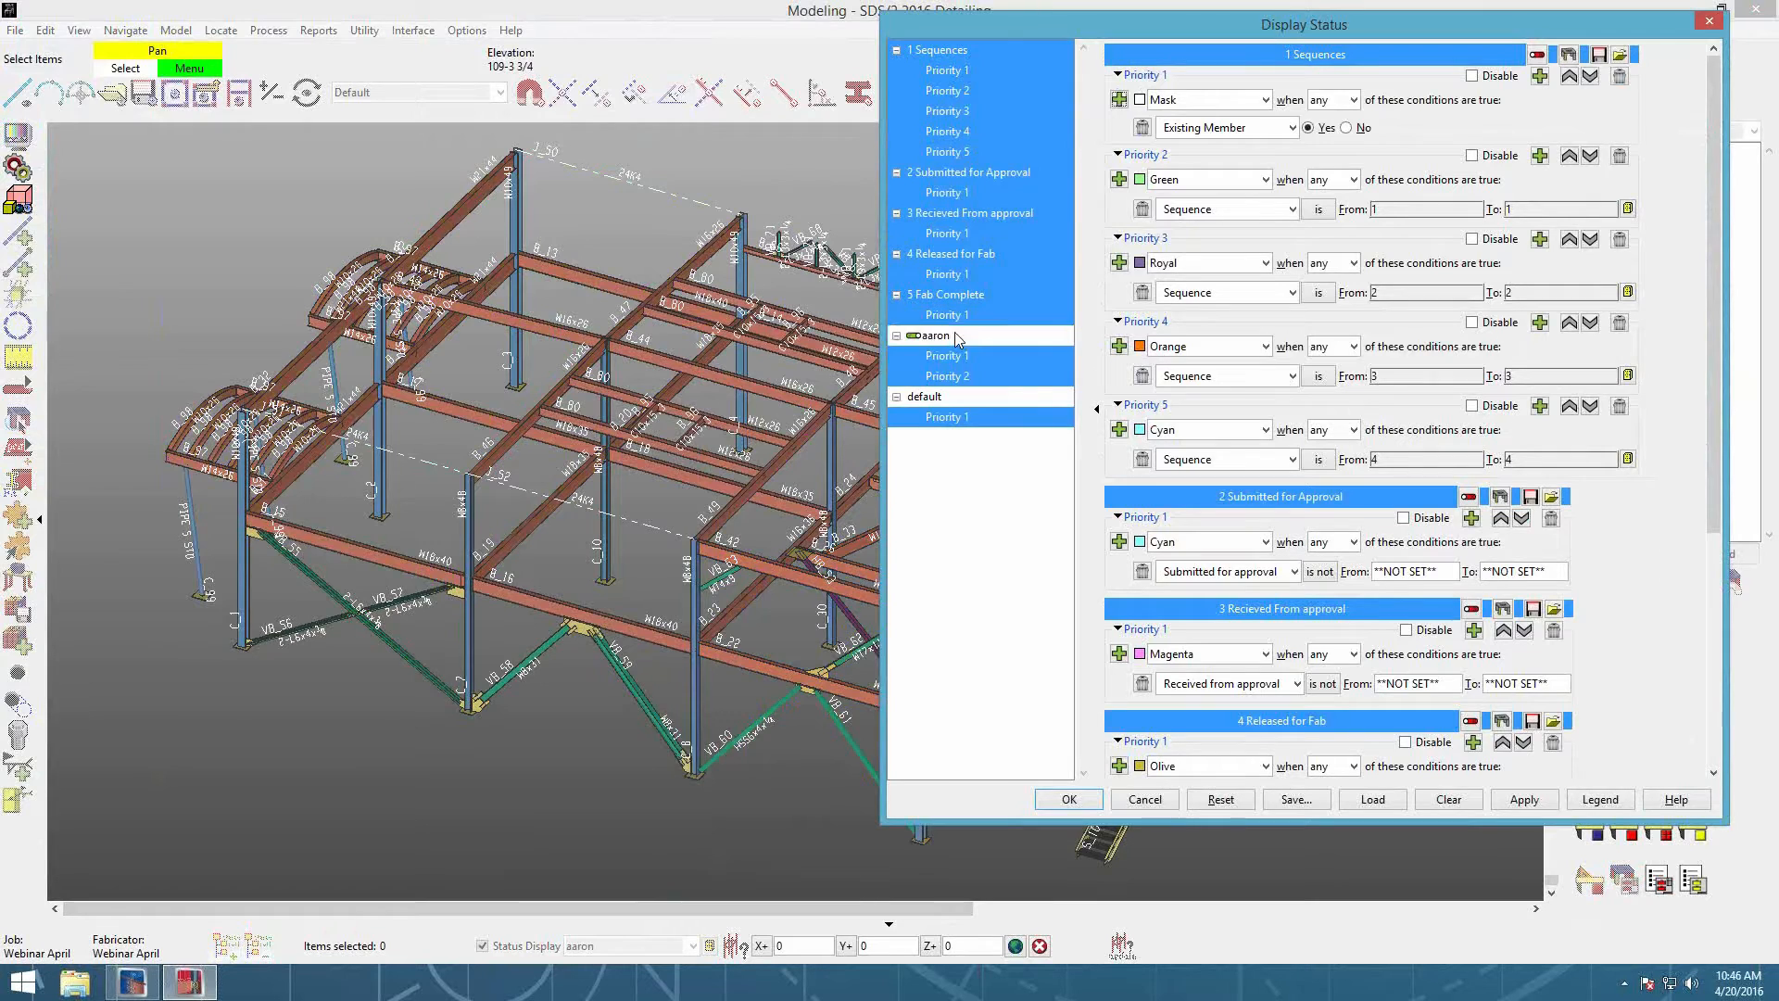
ctrl+click(959, 337)
ctrl+click(961, 291)
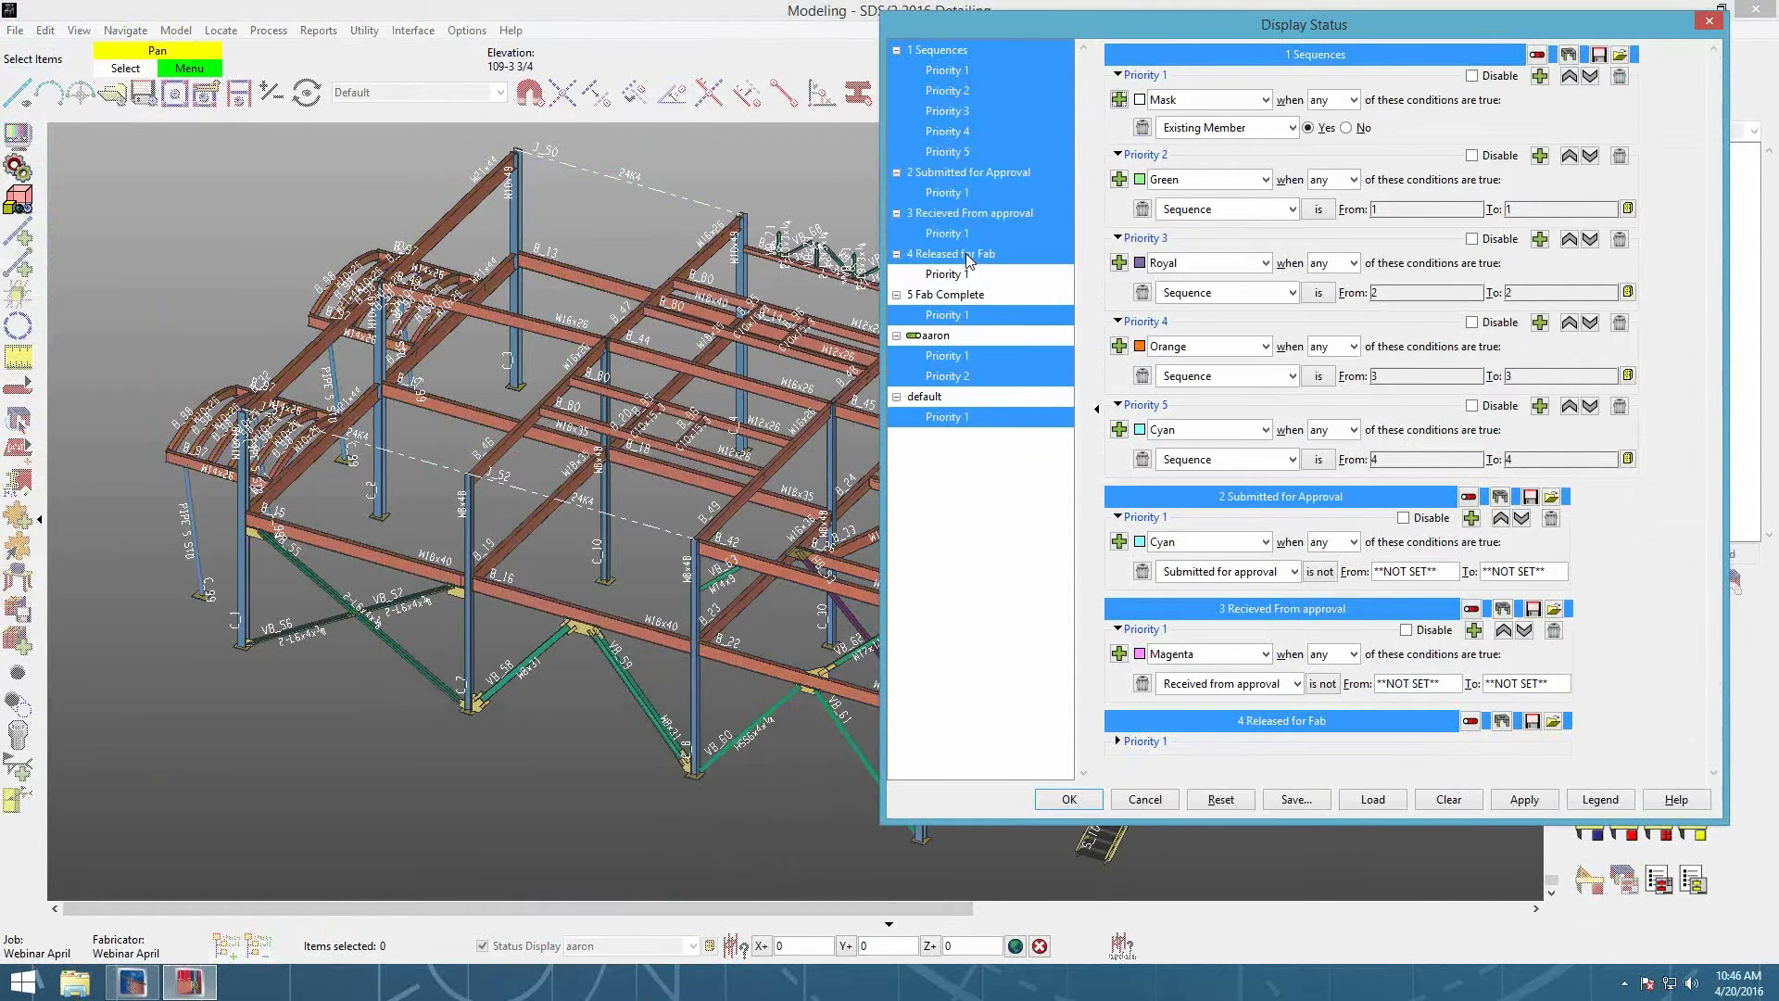
ctrl+click(969, 254)
ctrl+click(975, 214)
ctrl+click(994, 174)
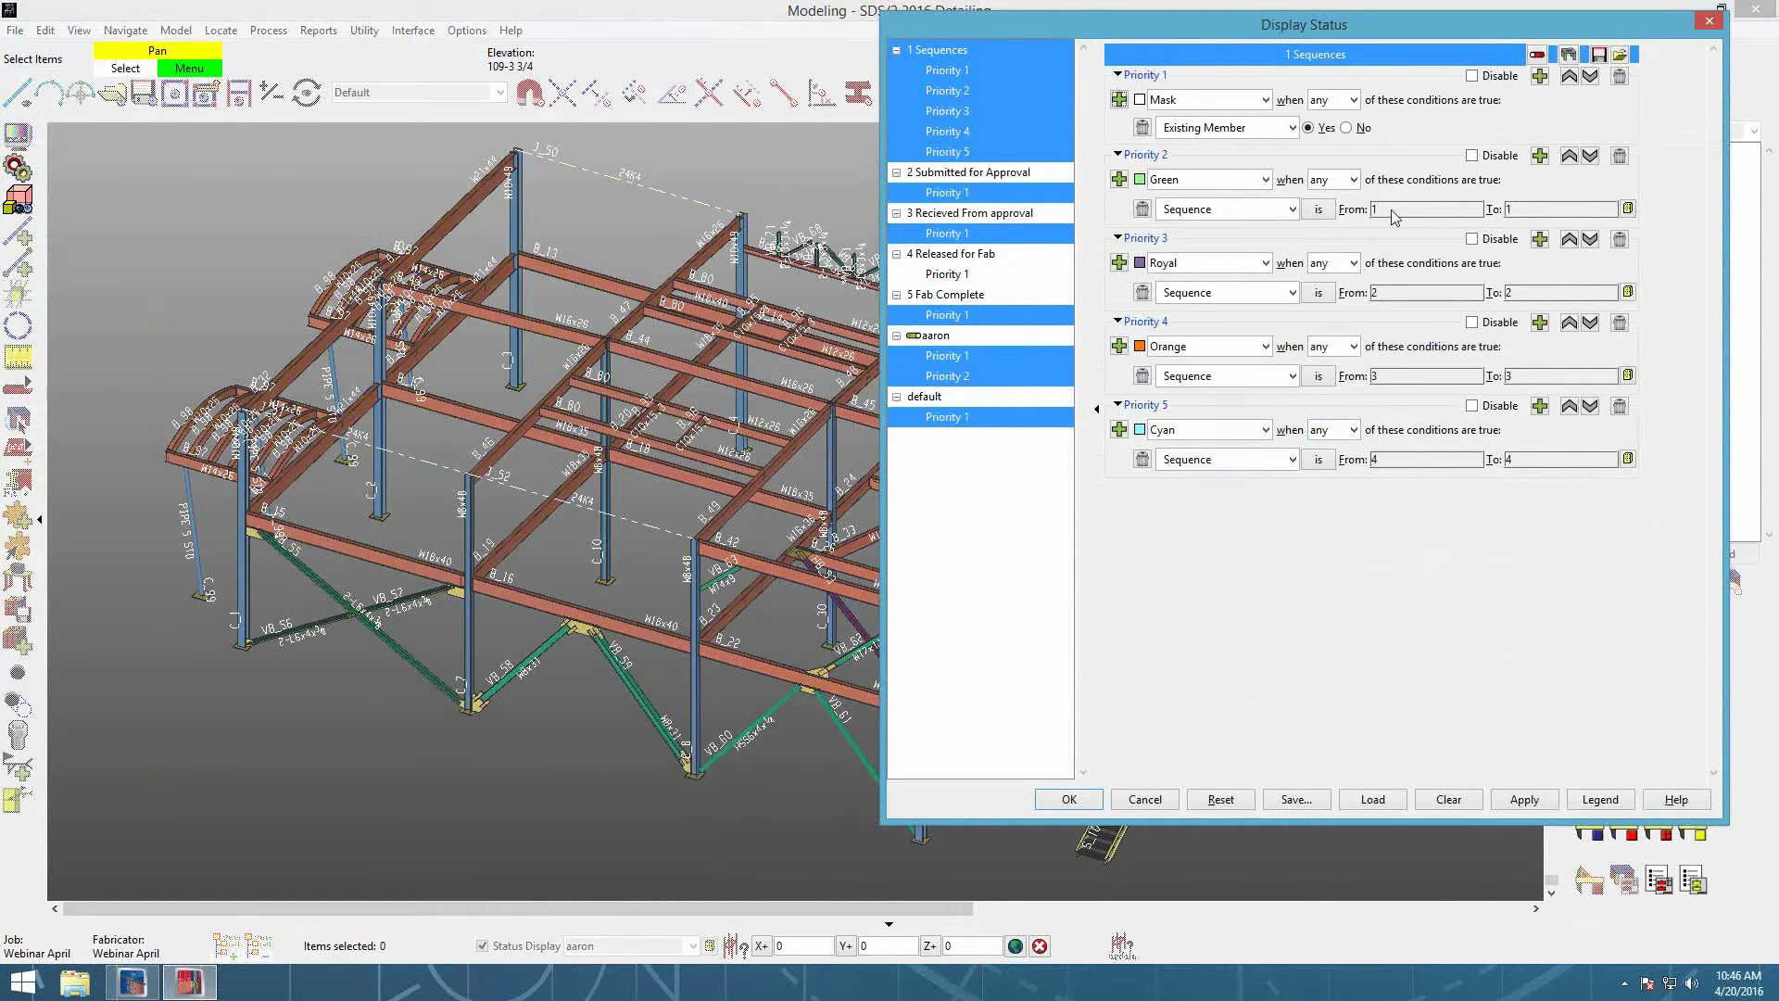
Step: Bring the settings of all hidden statuses back into view in the display status settings
ctrl+click(947, 173)
ctrl+click(975, 213)
ctrl+click(969, 295)
ctrl+click(975, 255)
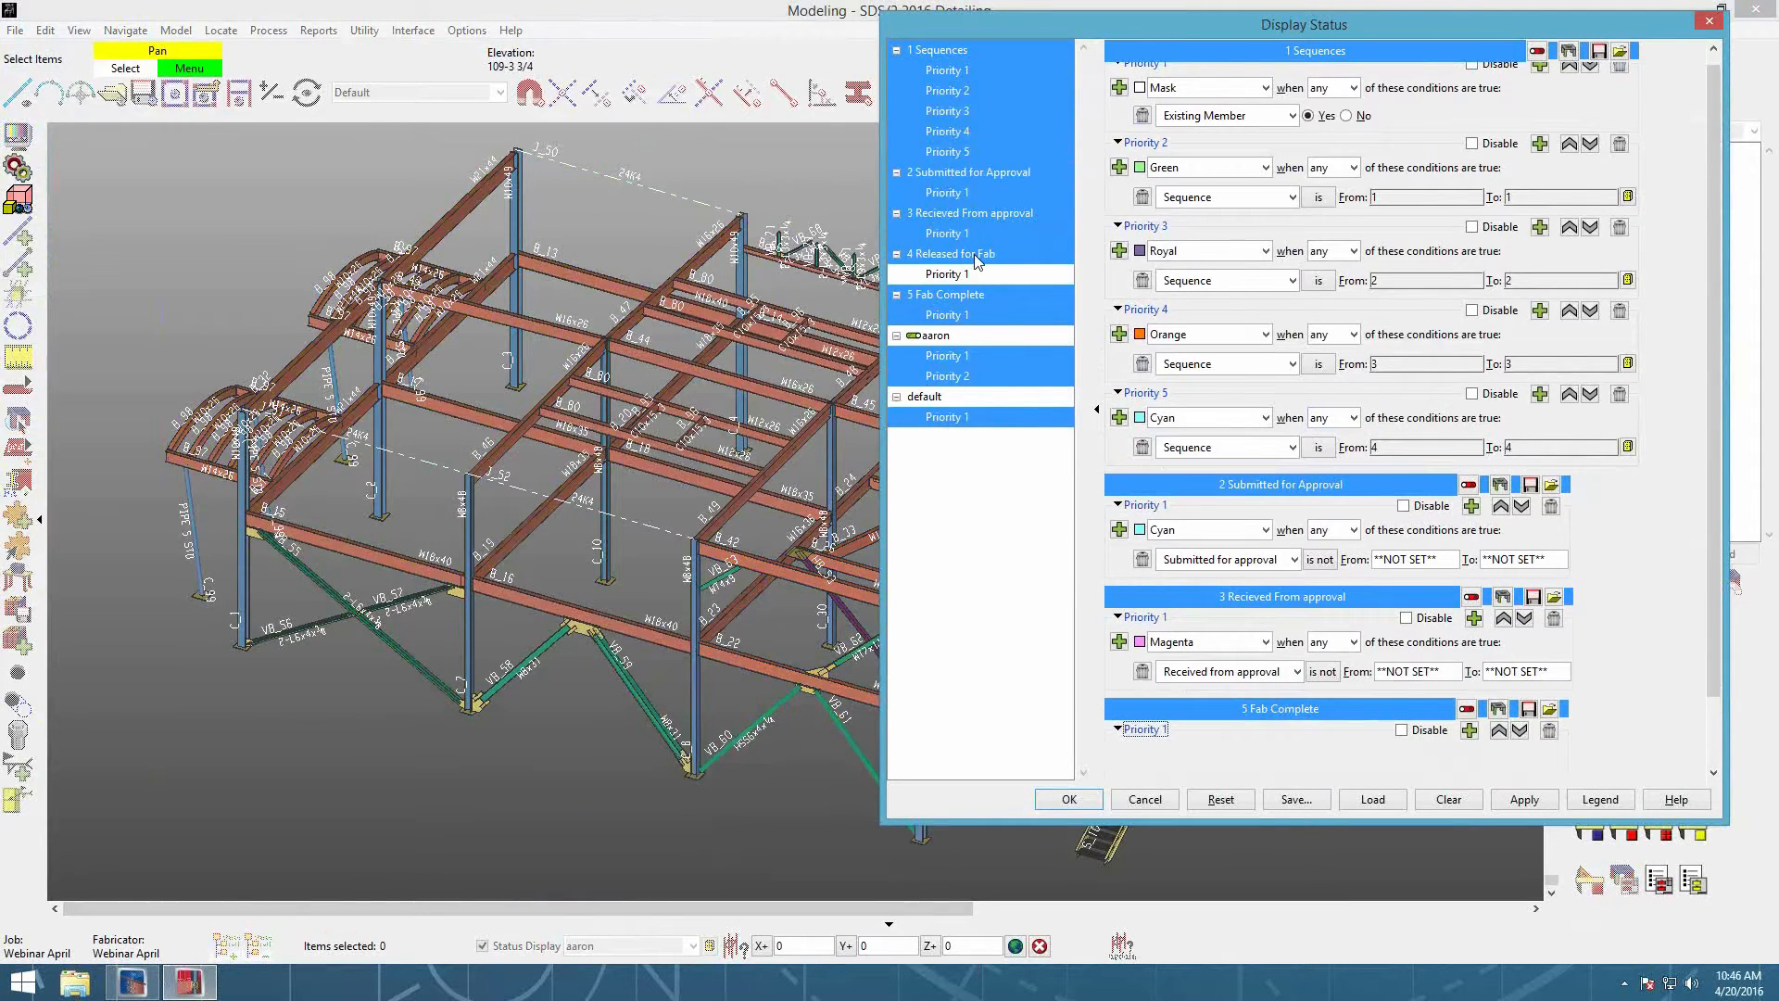
ctrl+click(969, 335)
ctrl+click(972, 396)
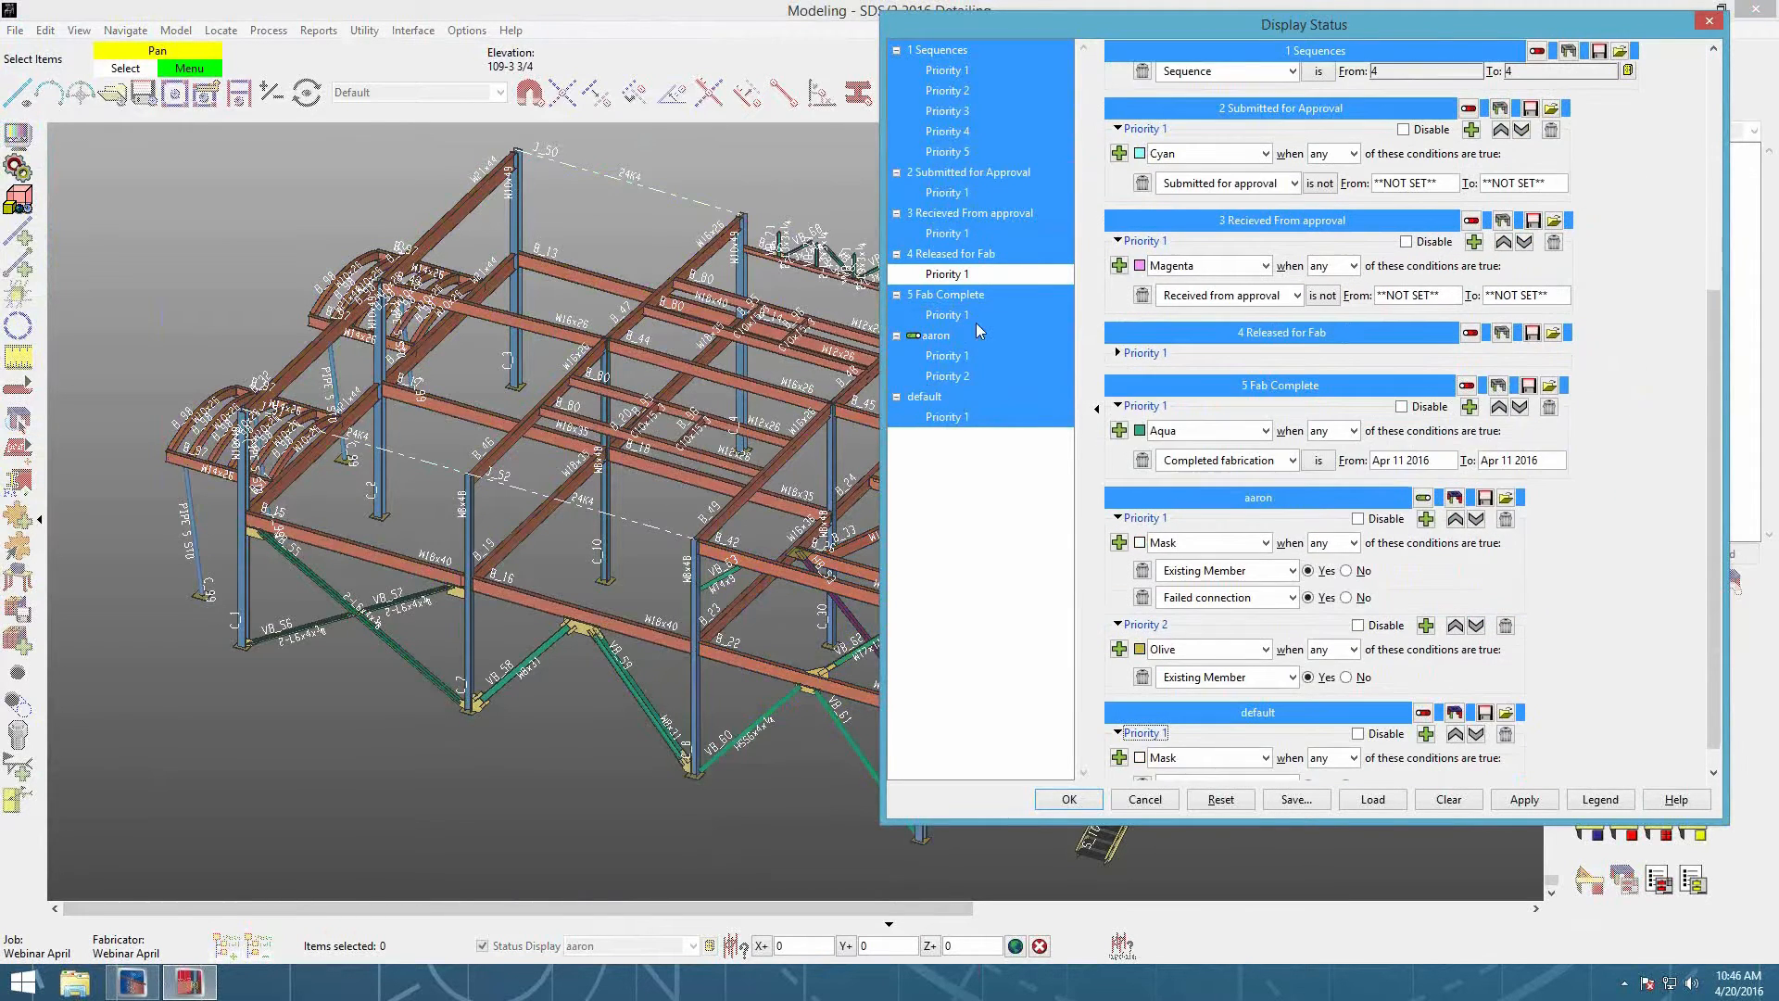
ctrl+click(973, 274)
Step: Load the default status file a second time into the display status settings and view its conditions
click(1374, 799)
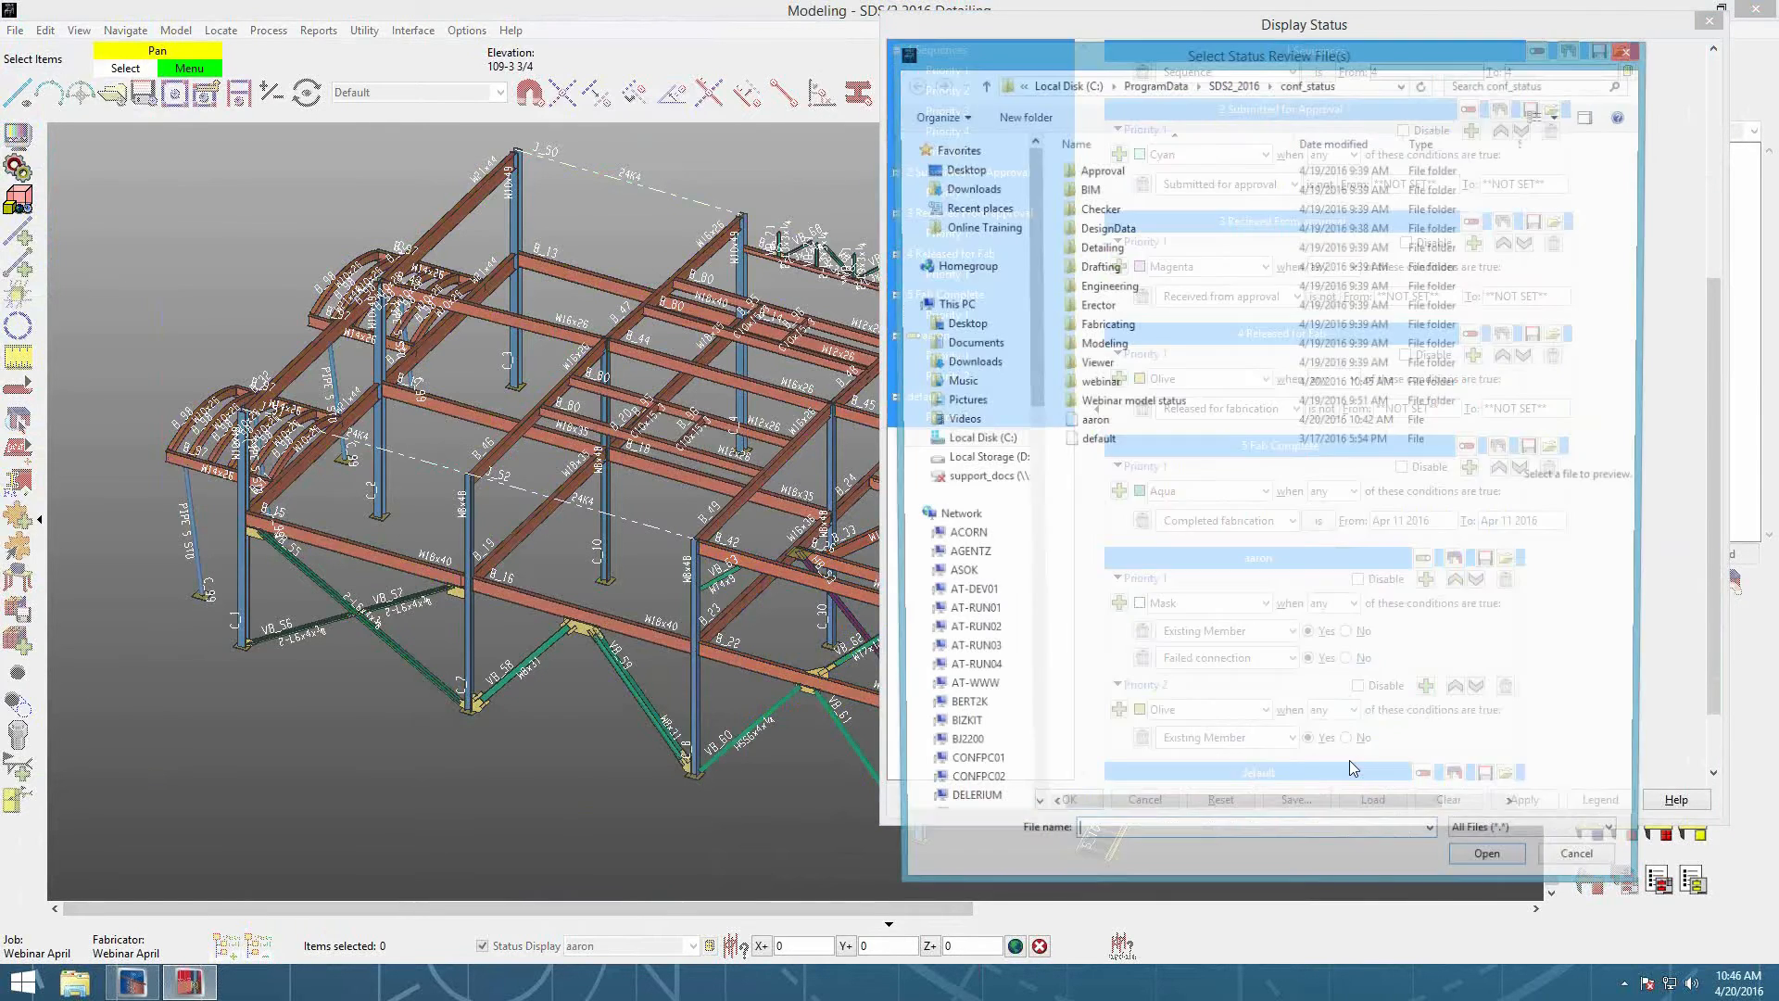
double_click(1119, 445)
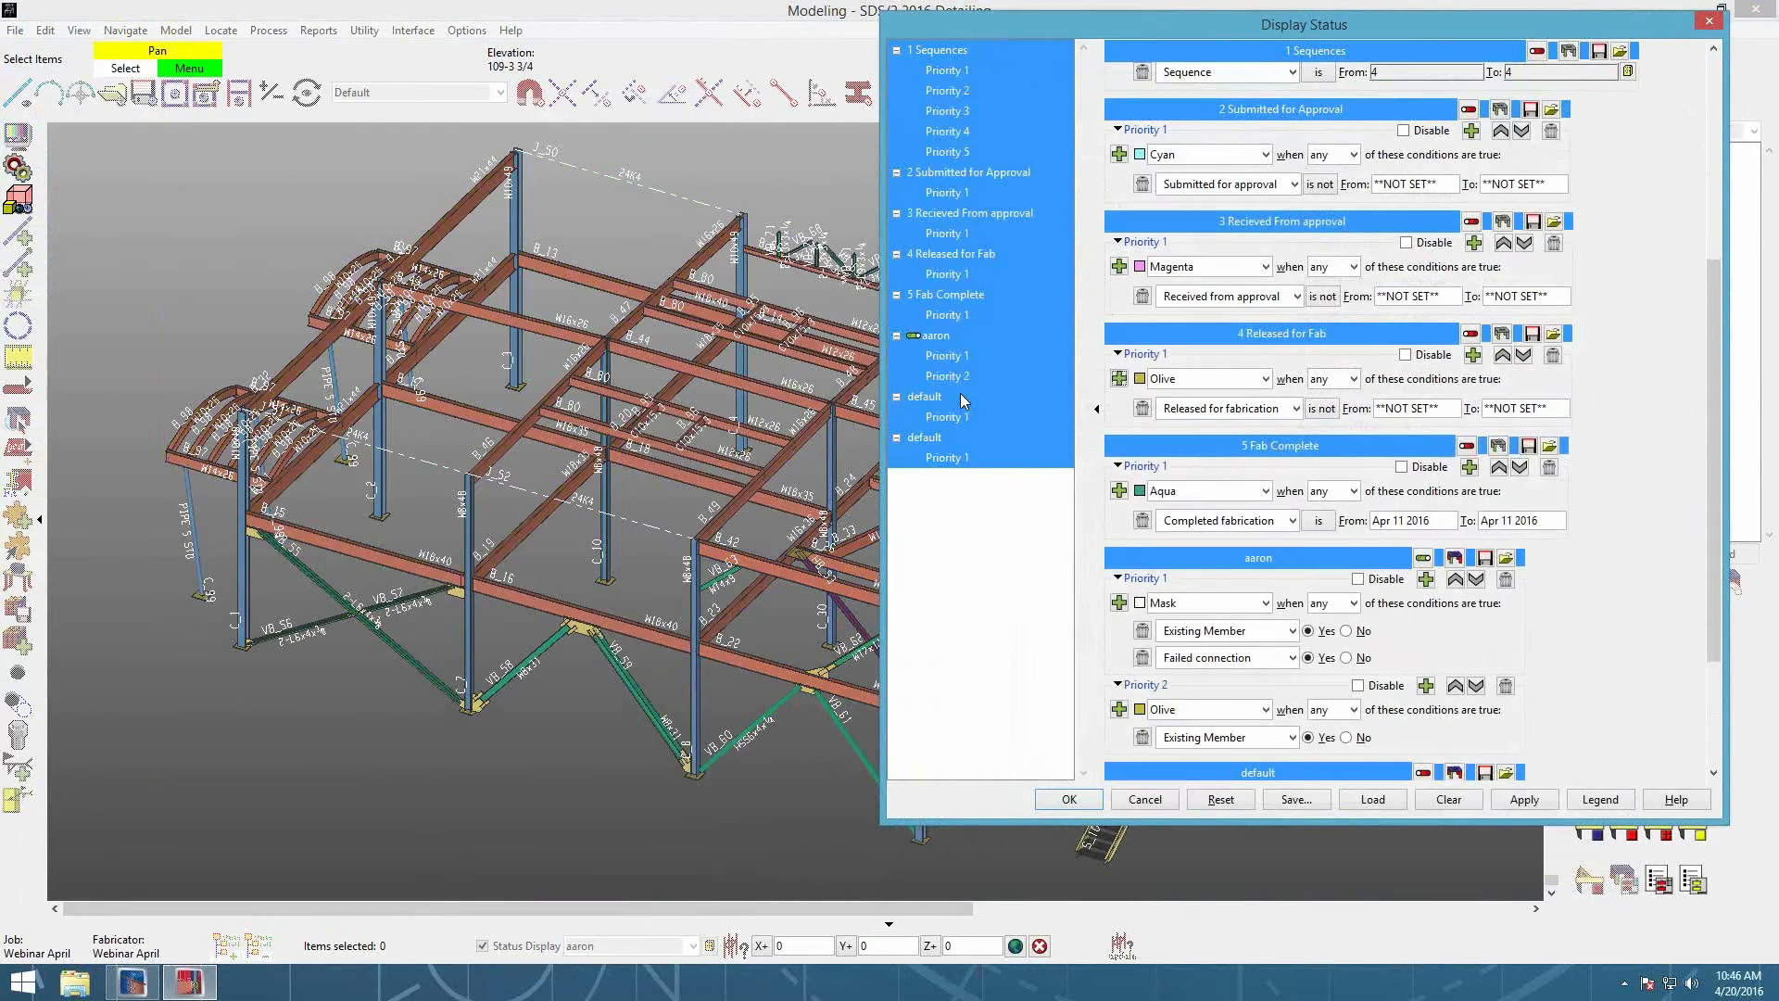
click(927, 445)
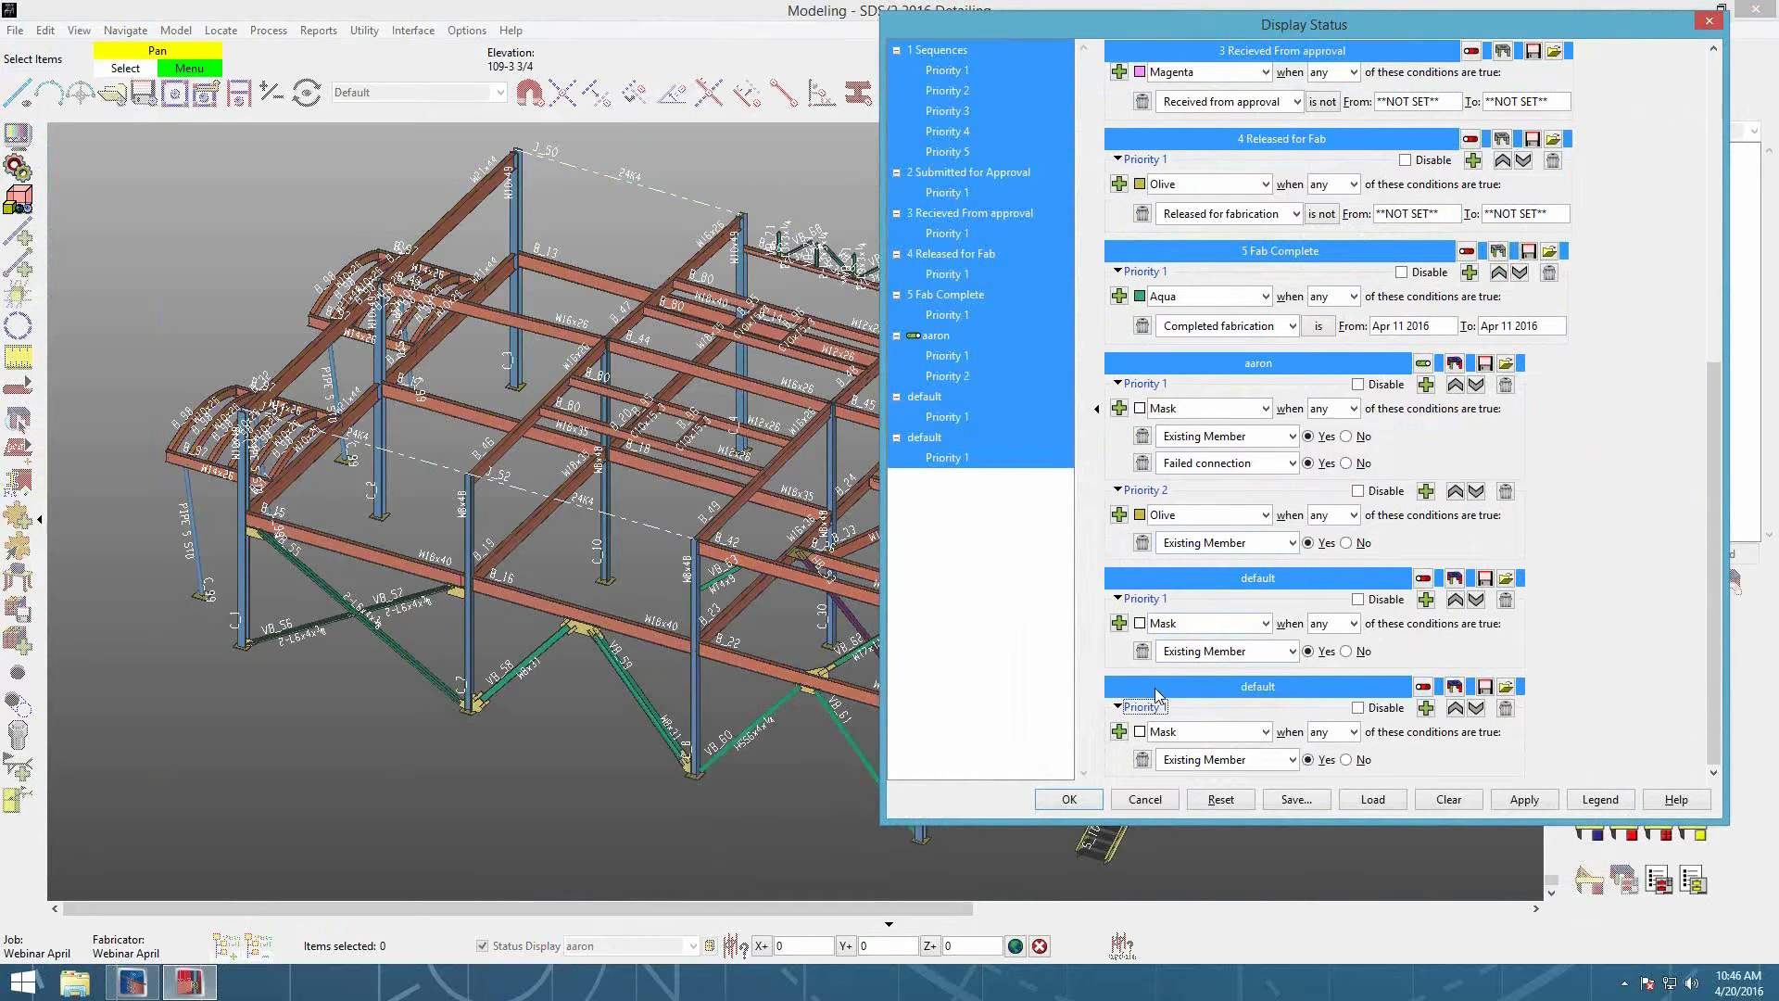
Step: Toggle the unmatched-member display for both default statuses and the active status so unmatched members are grayed out, and accept the settings
click(1456, 689)
click(1455, 579)
click(1455, 363)
click(1457, 364)
click(1068, 799)
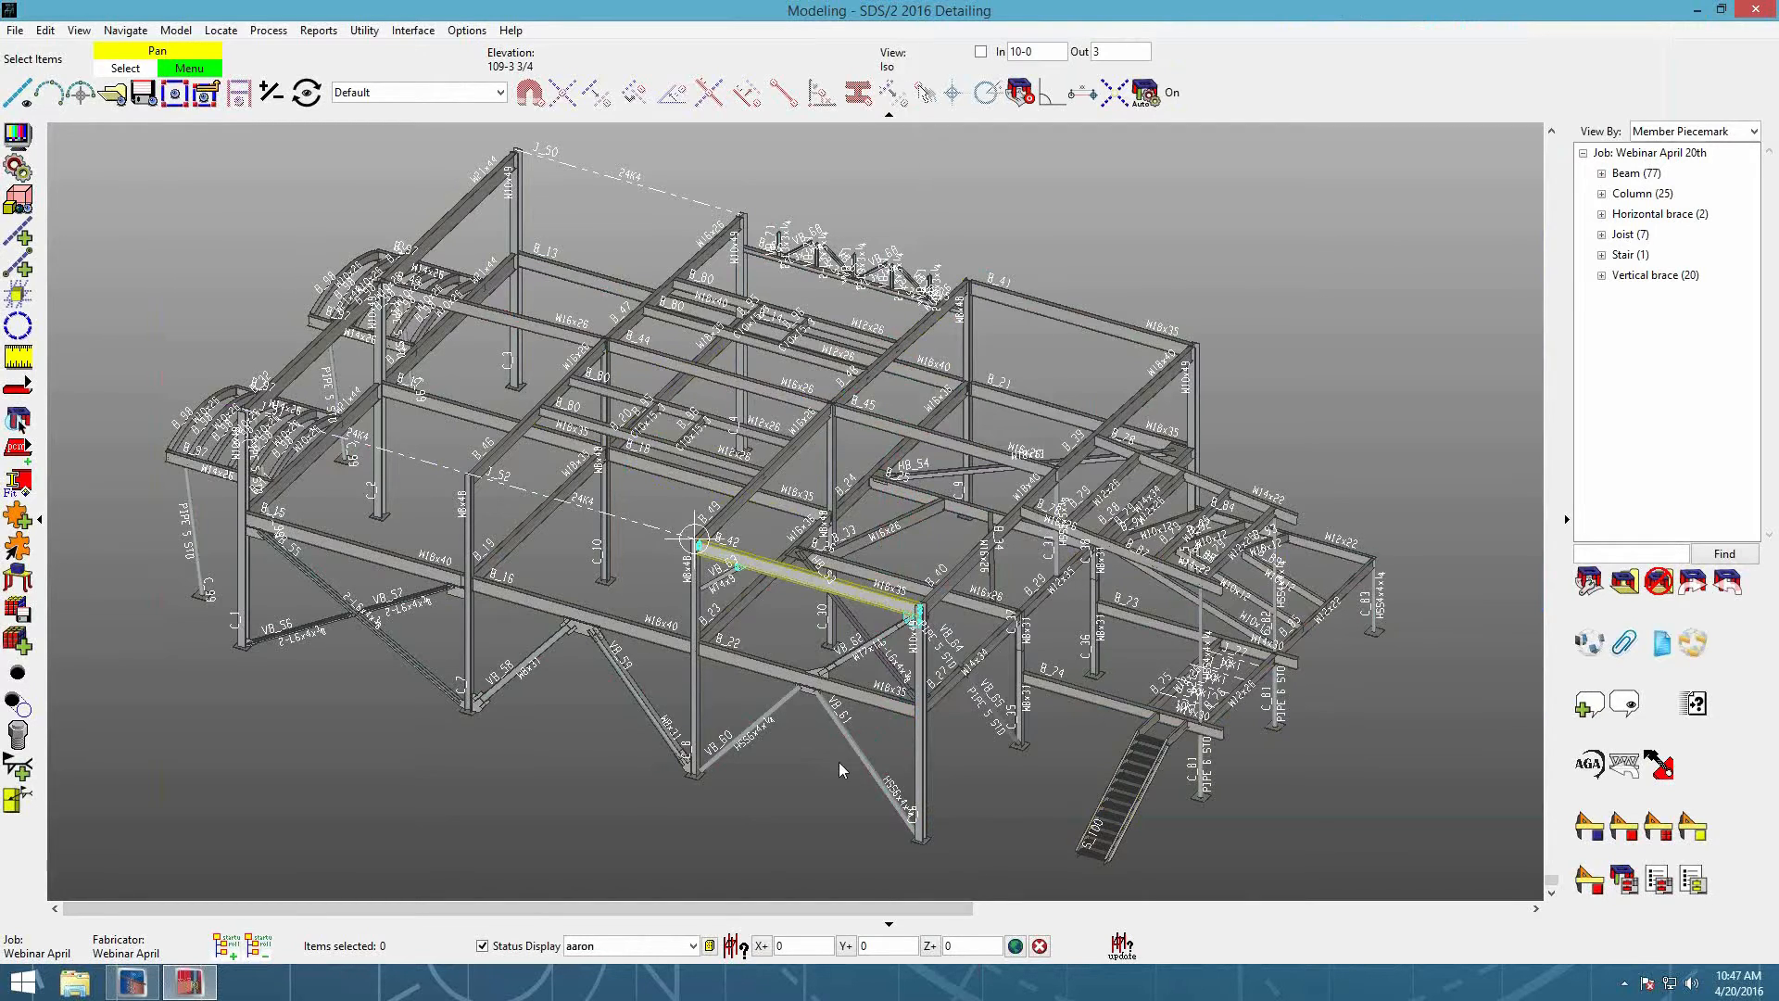
Step: Replace the whole status list with the two status files from the conf_status folder, checking the list of available statuses
click(692, 946)
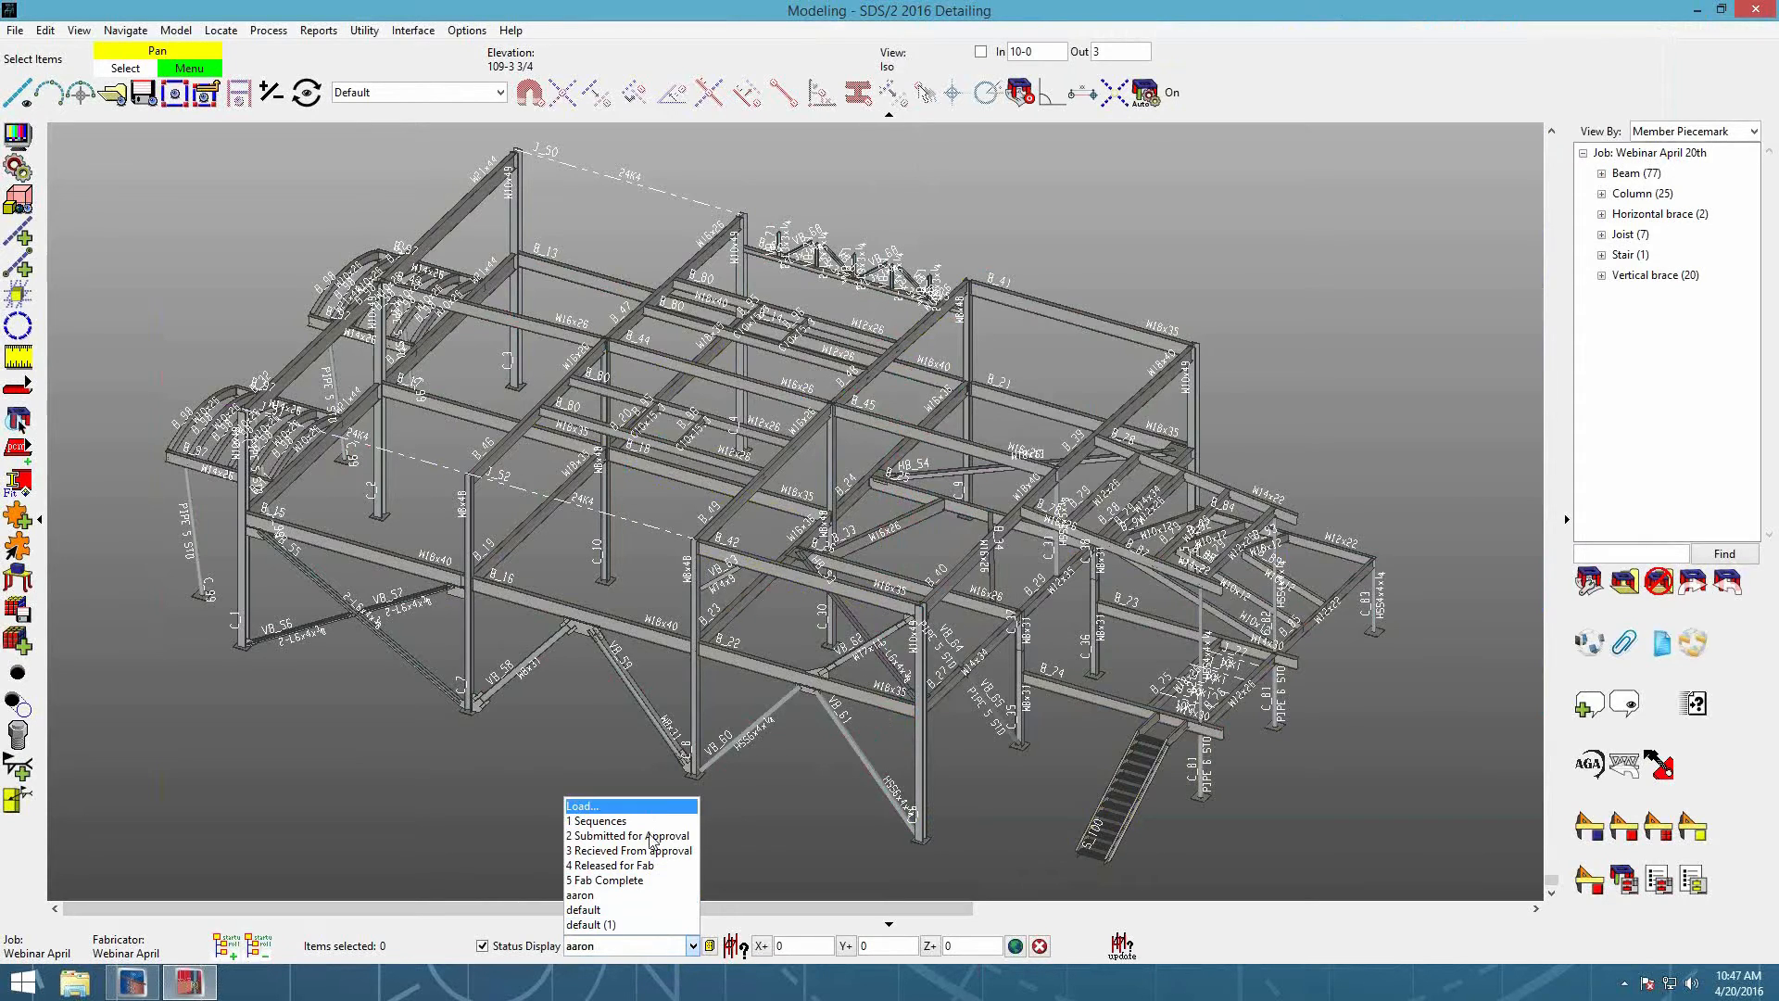
click(761, 830)
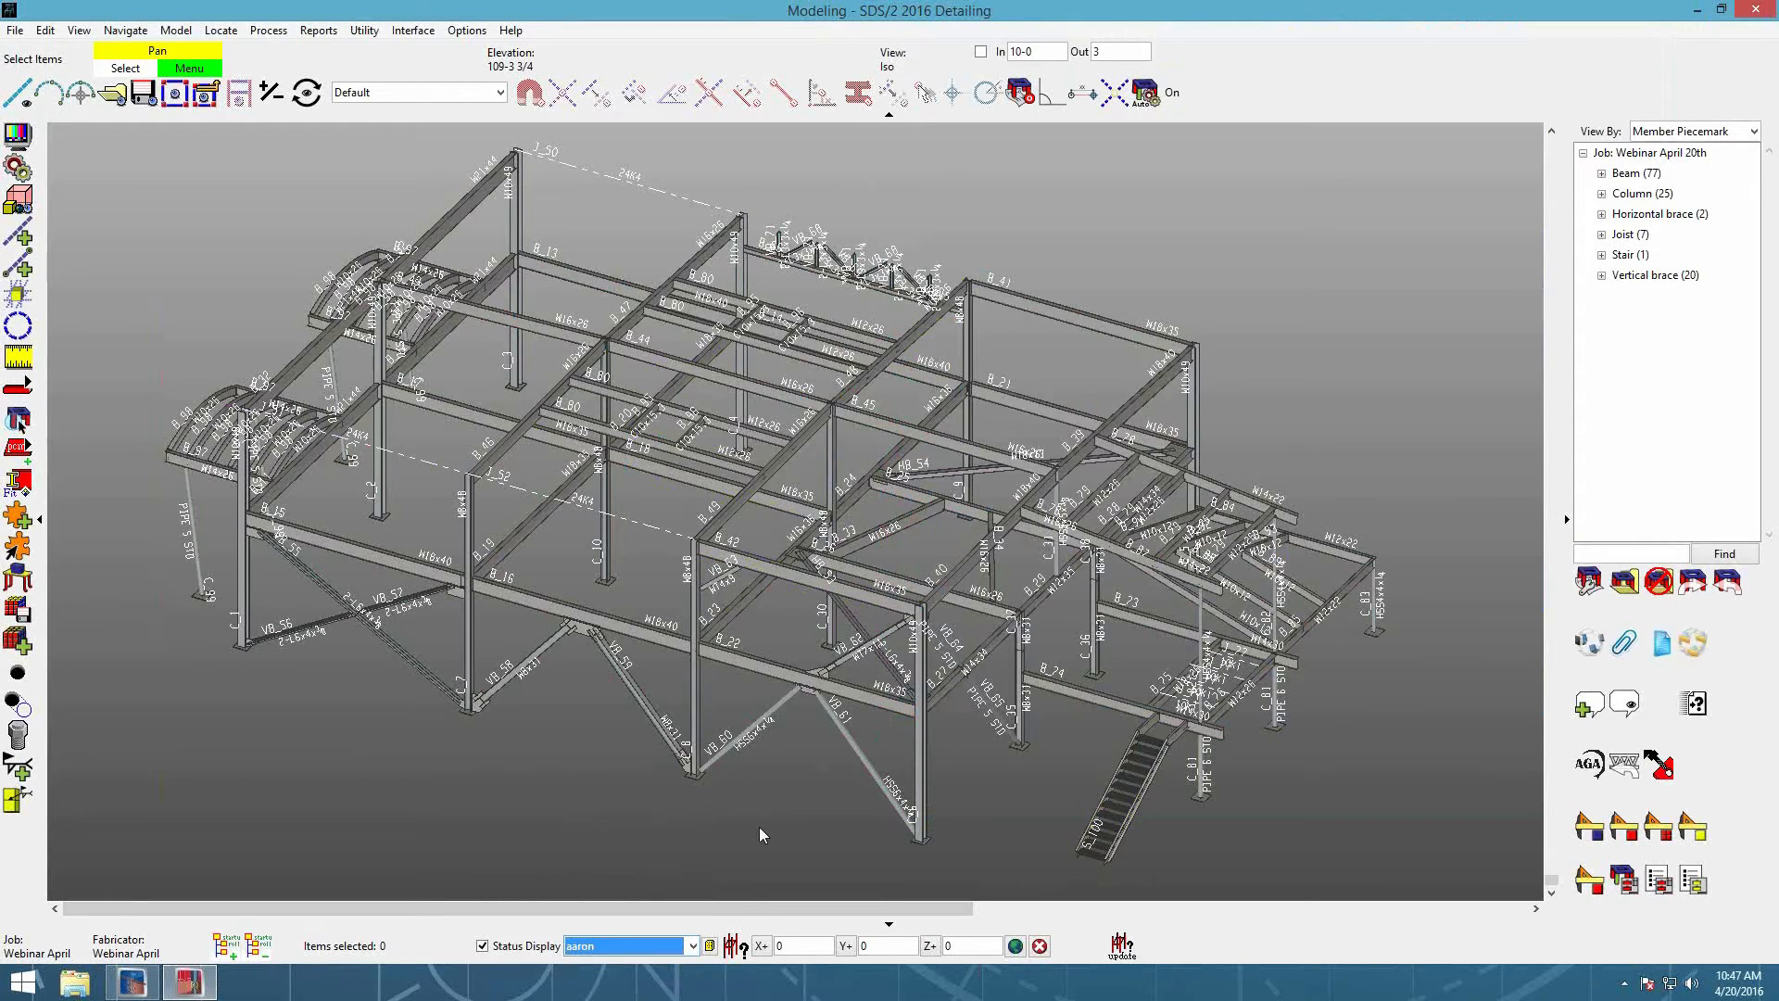
click(711, 946)
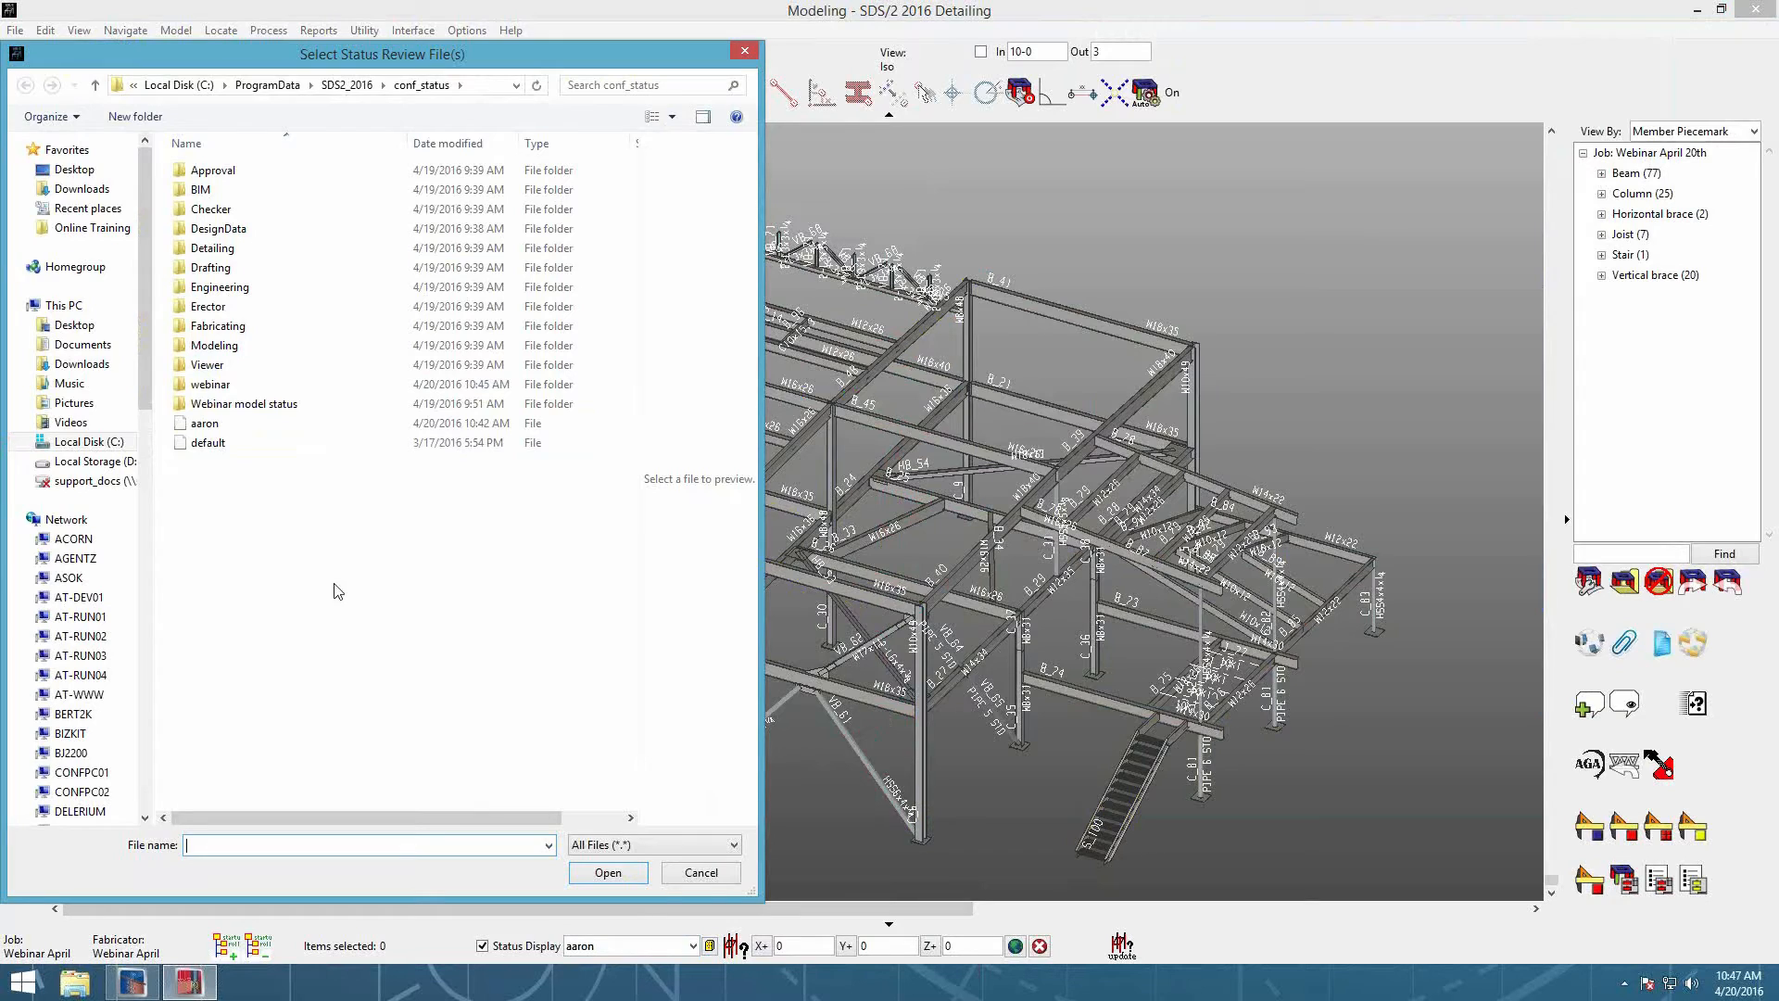
click(206, 424)
ctrl+click(224, 444)
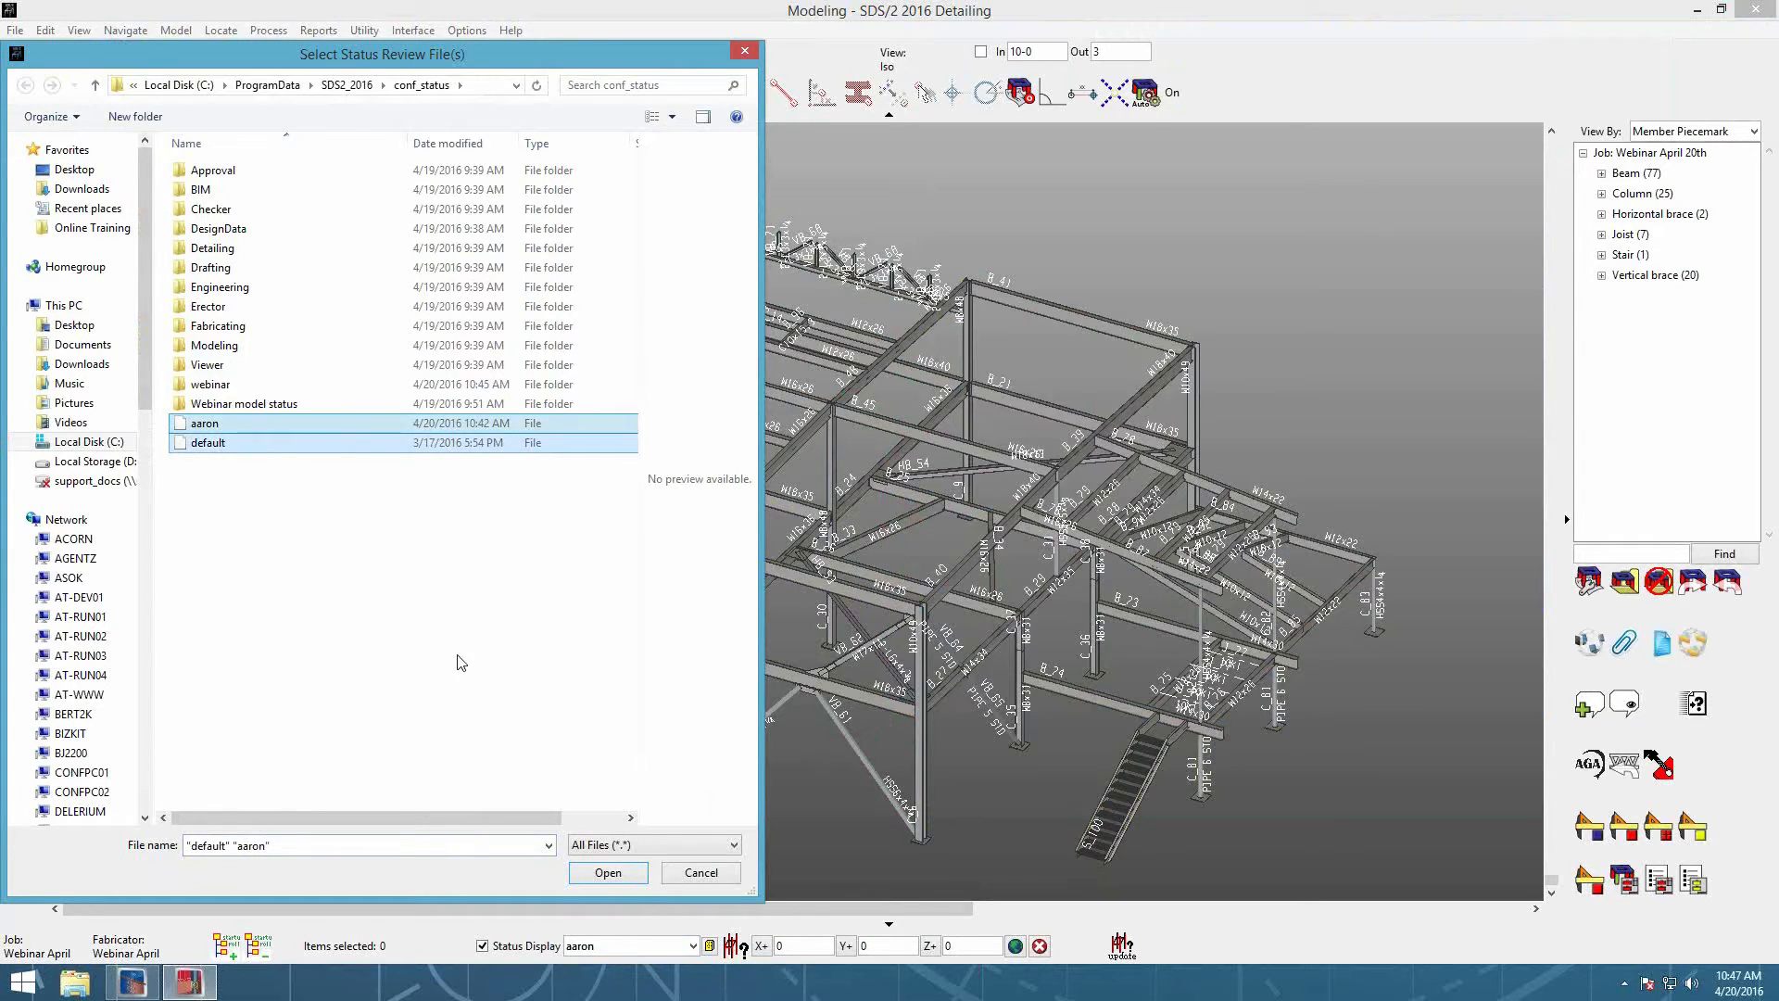
click(603, 877)
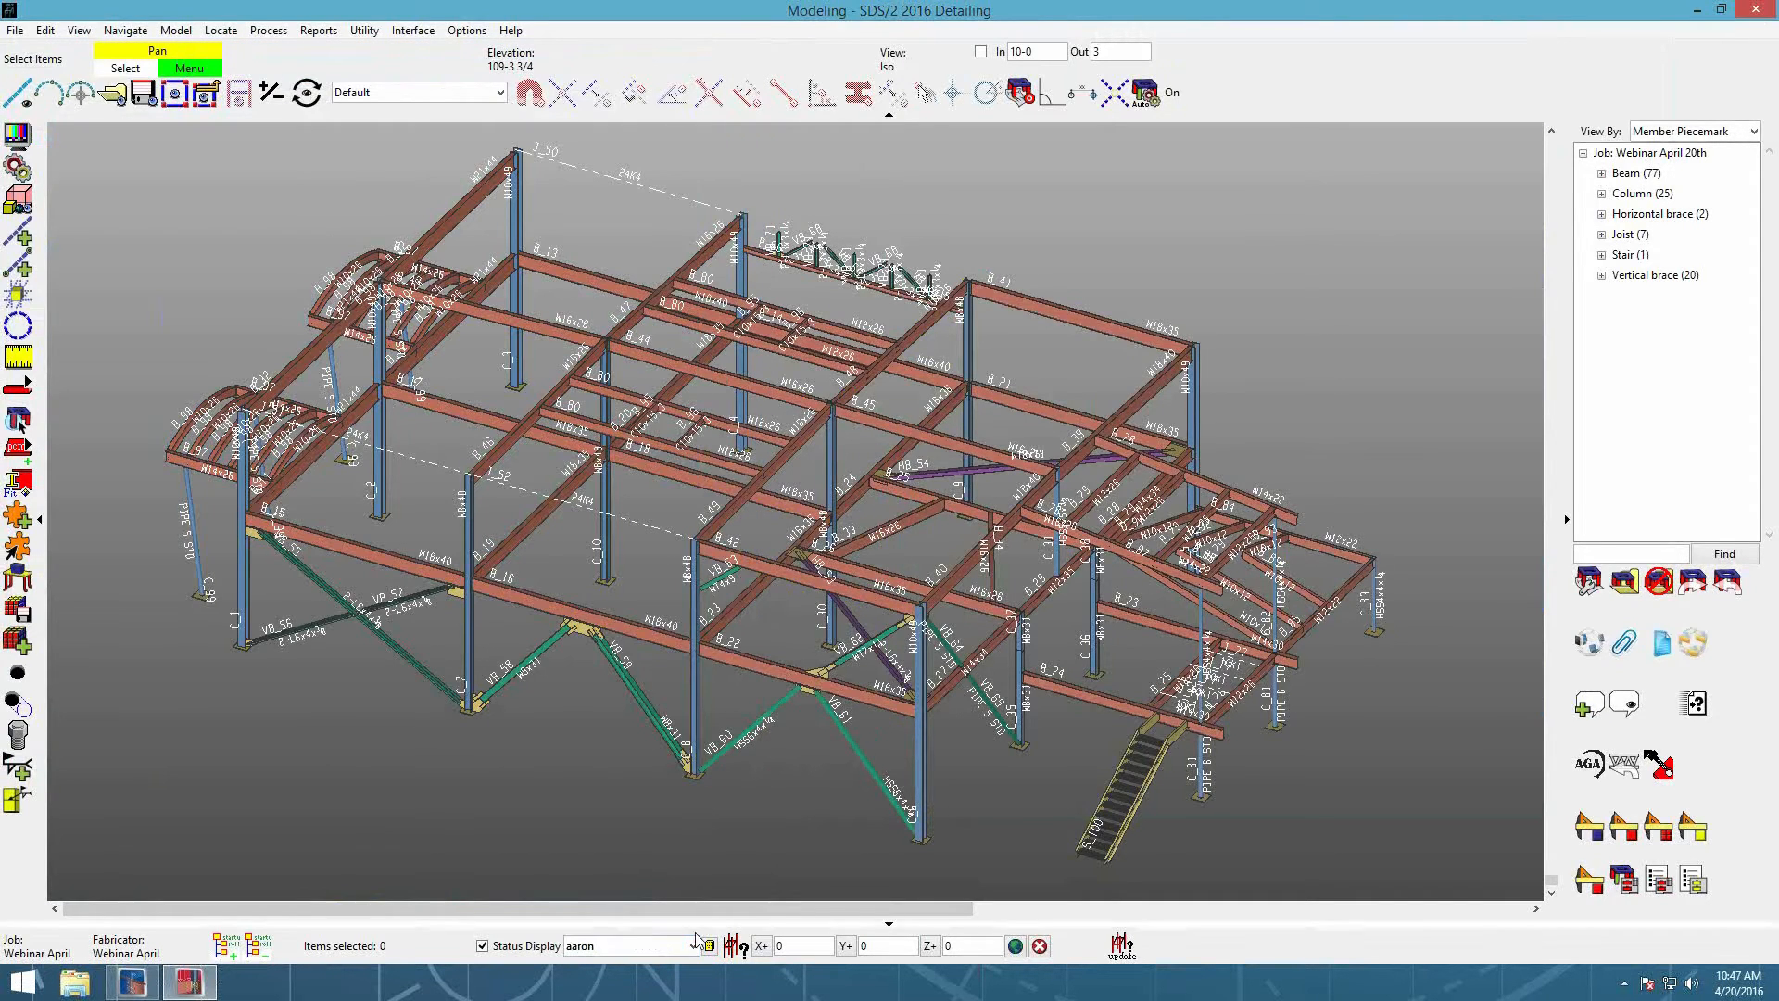
click(692, 946)
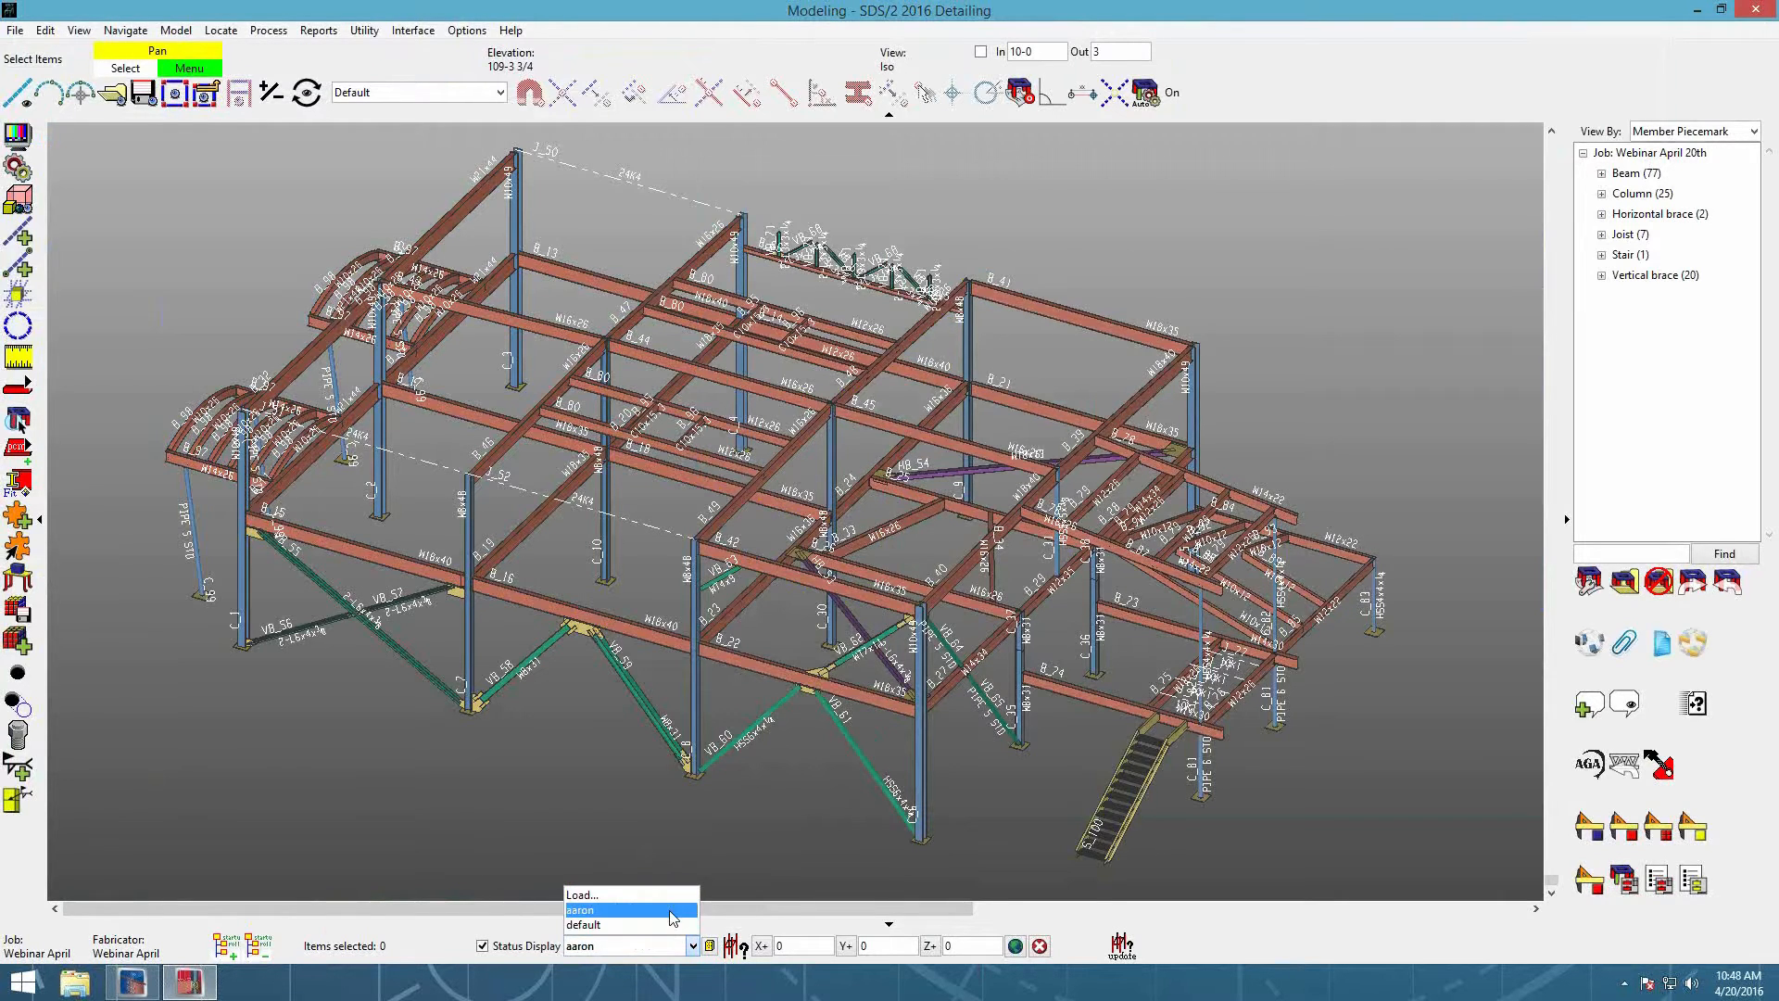
click(766, 848)
Step: Replace the loaded statuses with all five files from the webinar folder, 1 Sequences through 5 Fab Complete, and check the status list
click(709, 947)
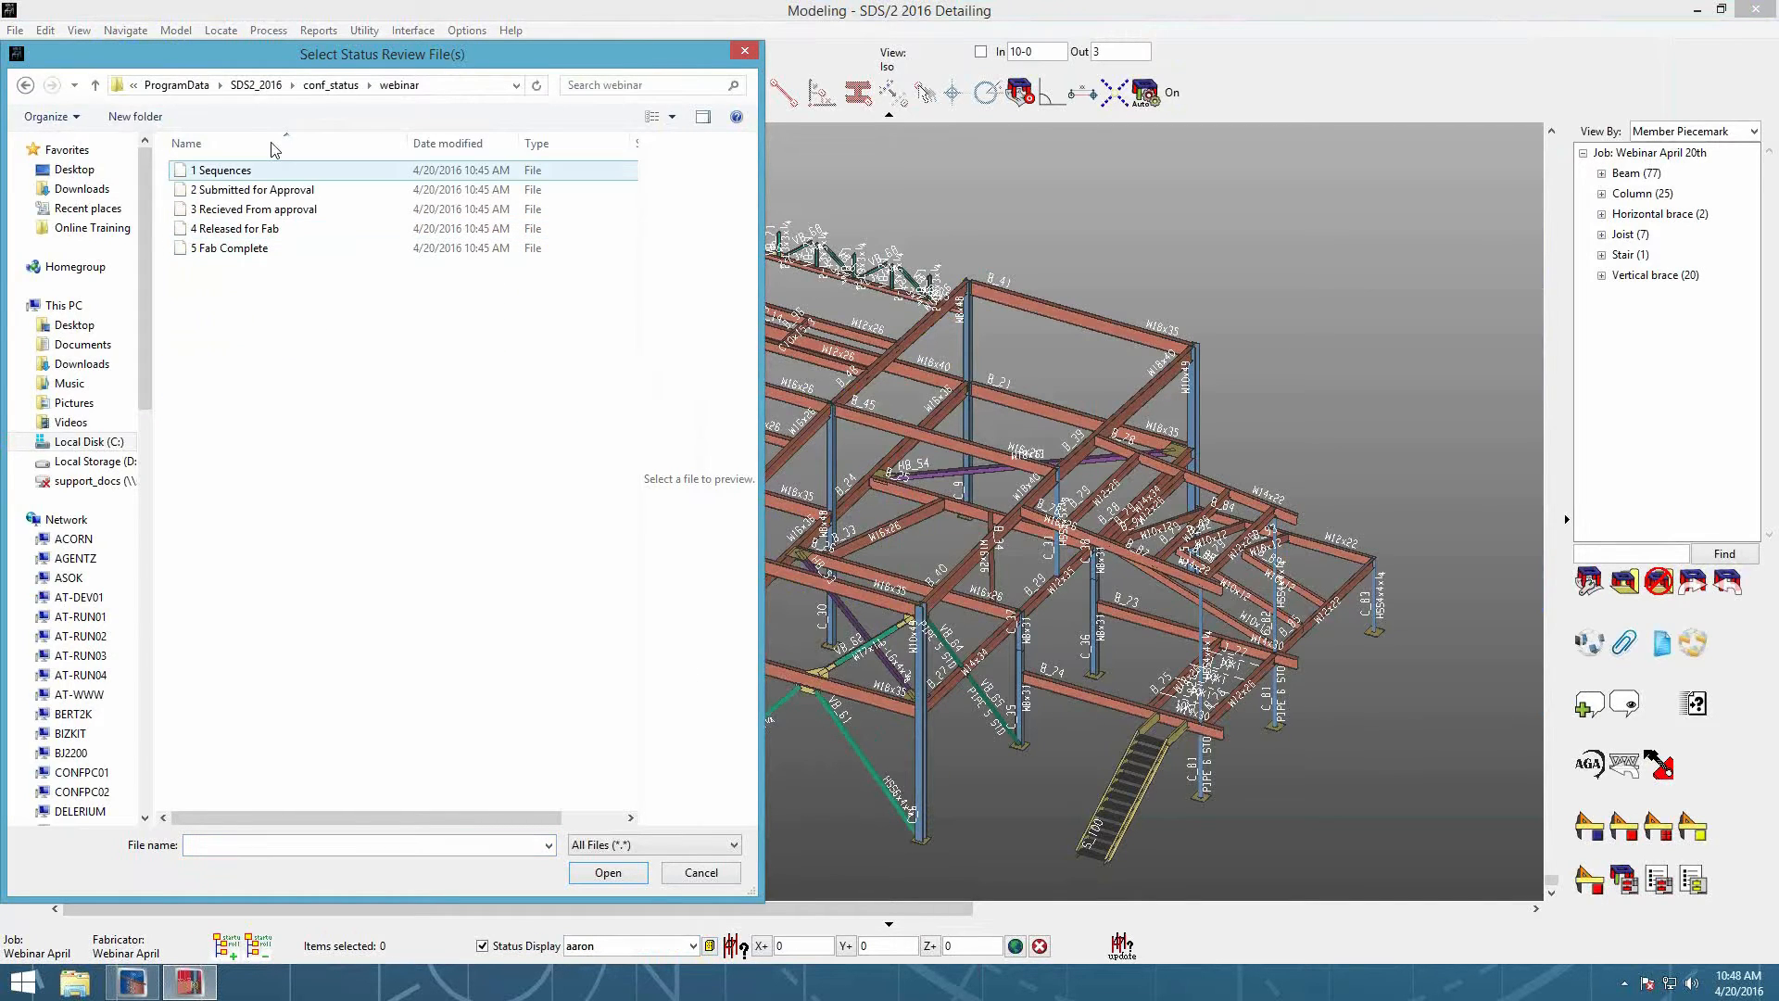
click(227, 171)
shift+click(246, 248)
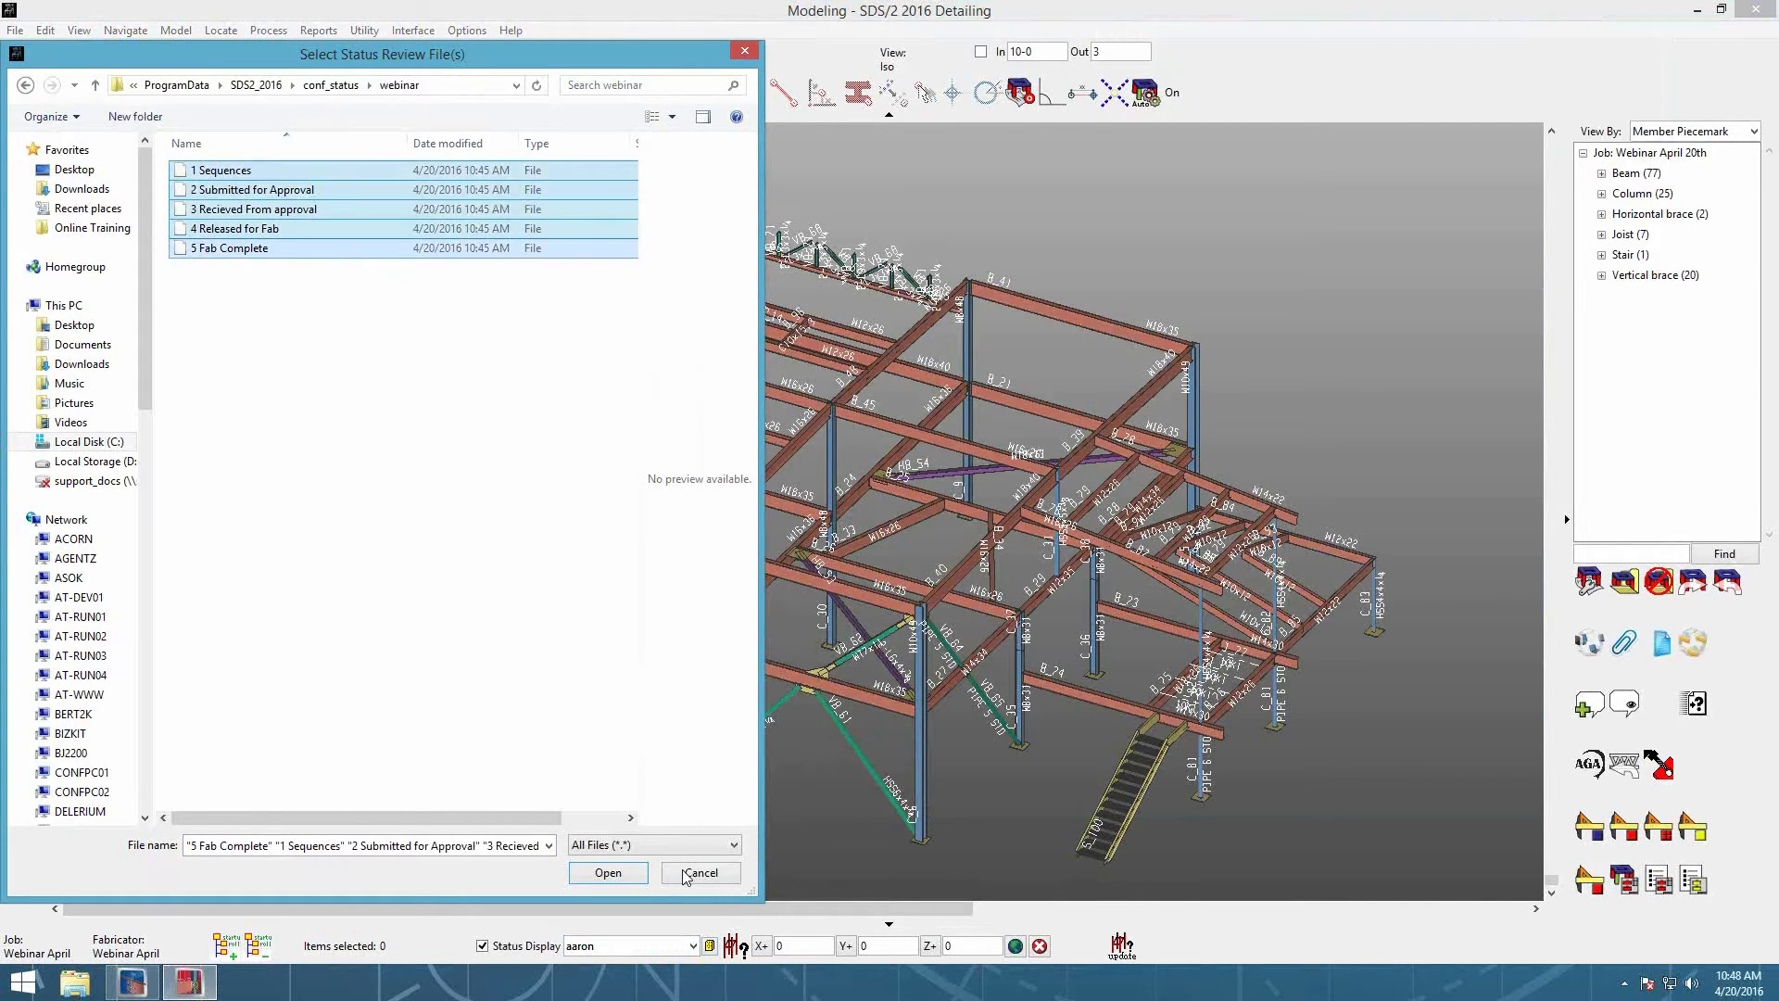
click(608, 873)
click(693, 946)
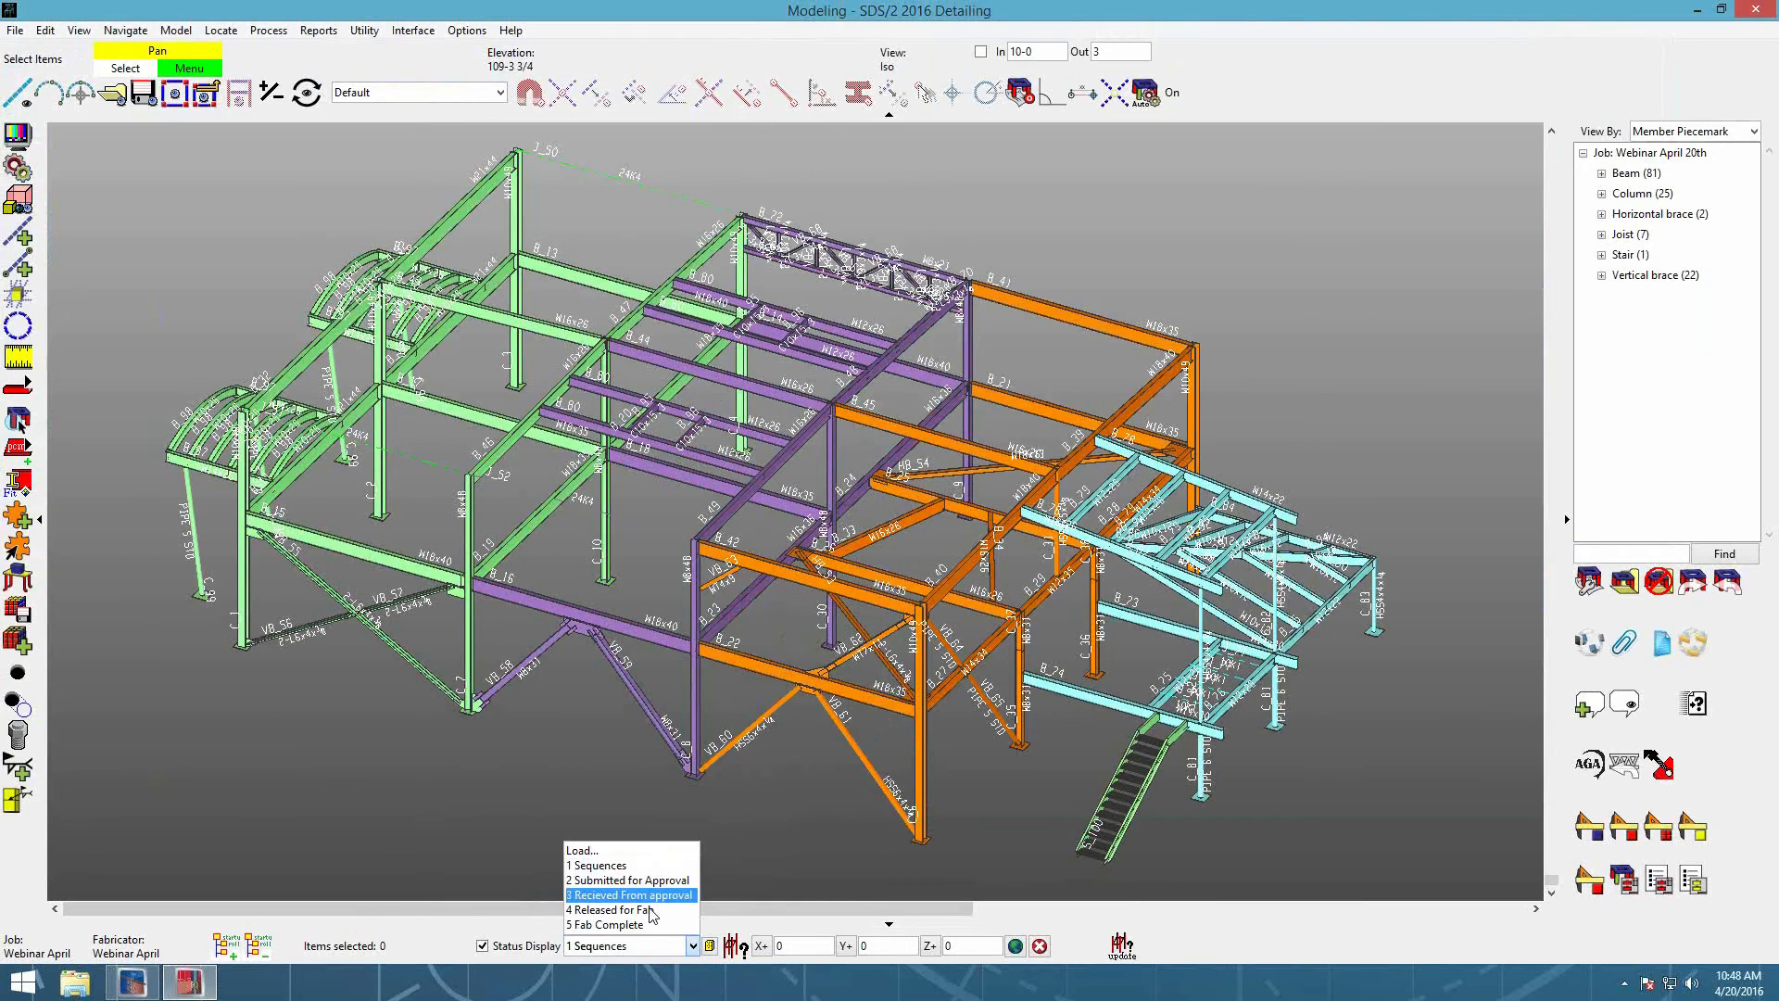
click(766, 853)
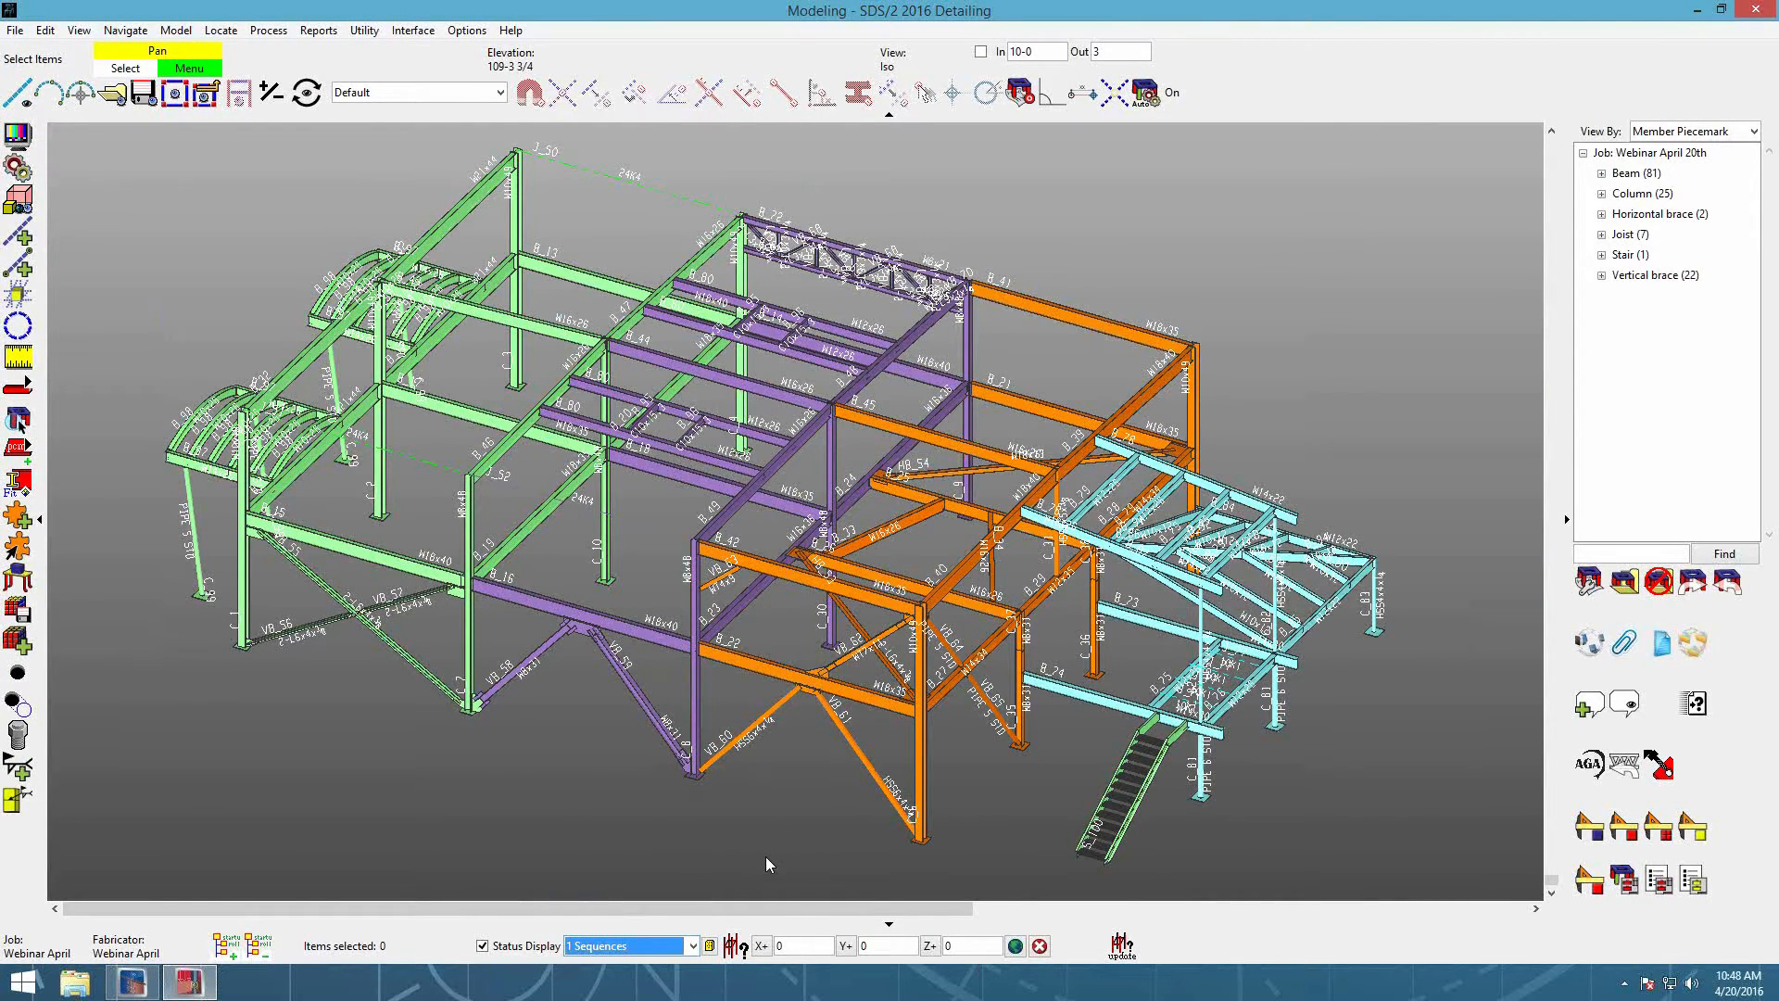
Step: Clear all statuses in the display status settings, reset them to the loaded configuration, and close the settings
click(733, 946)
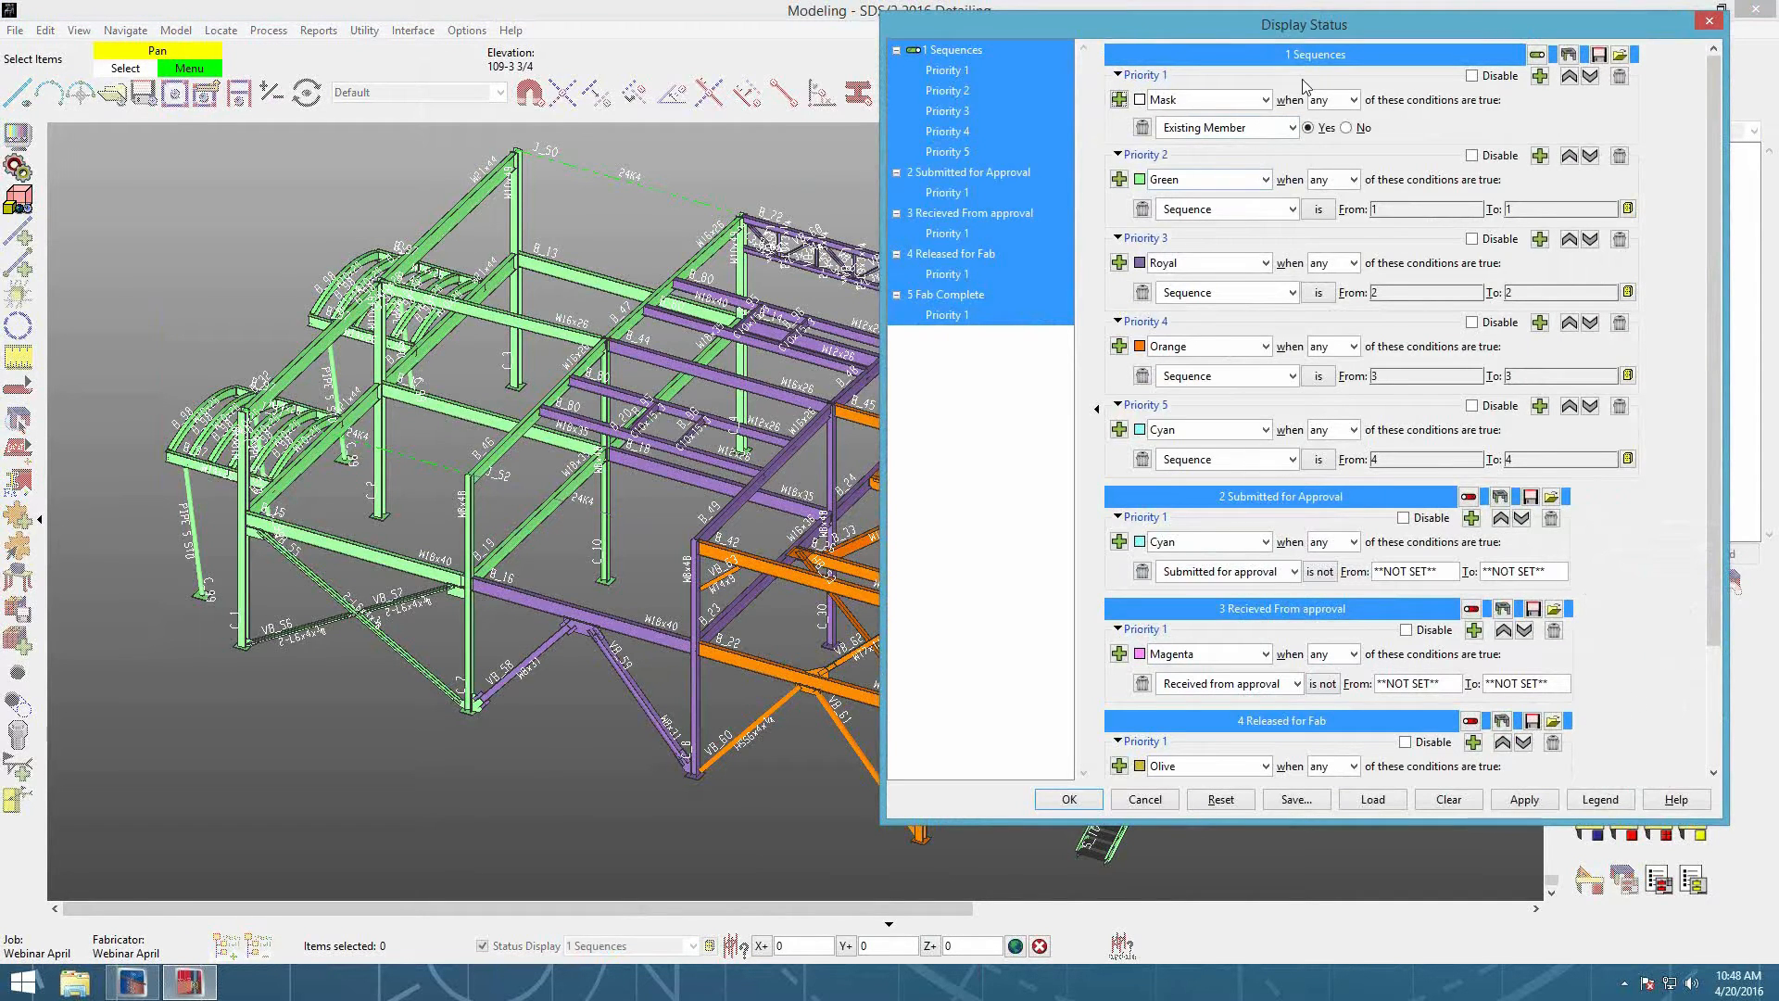
click(1451, 801)
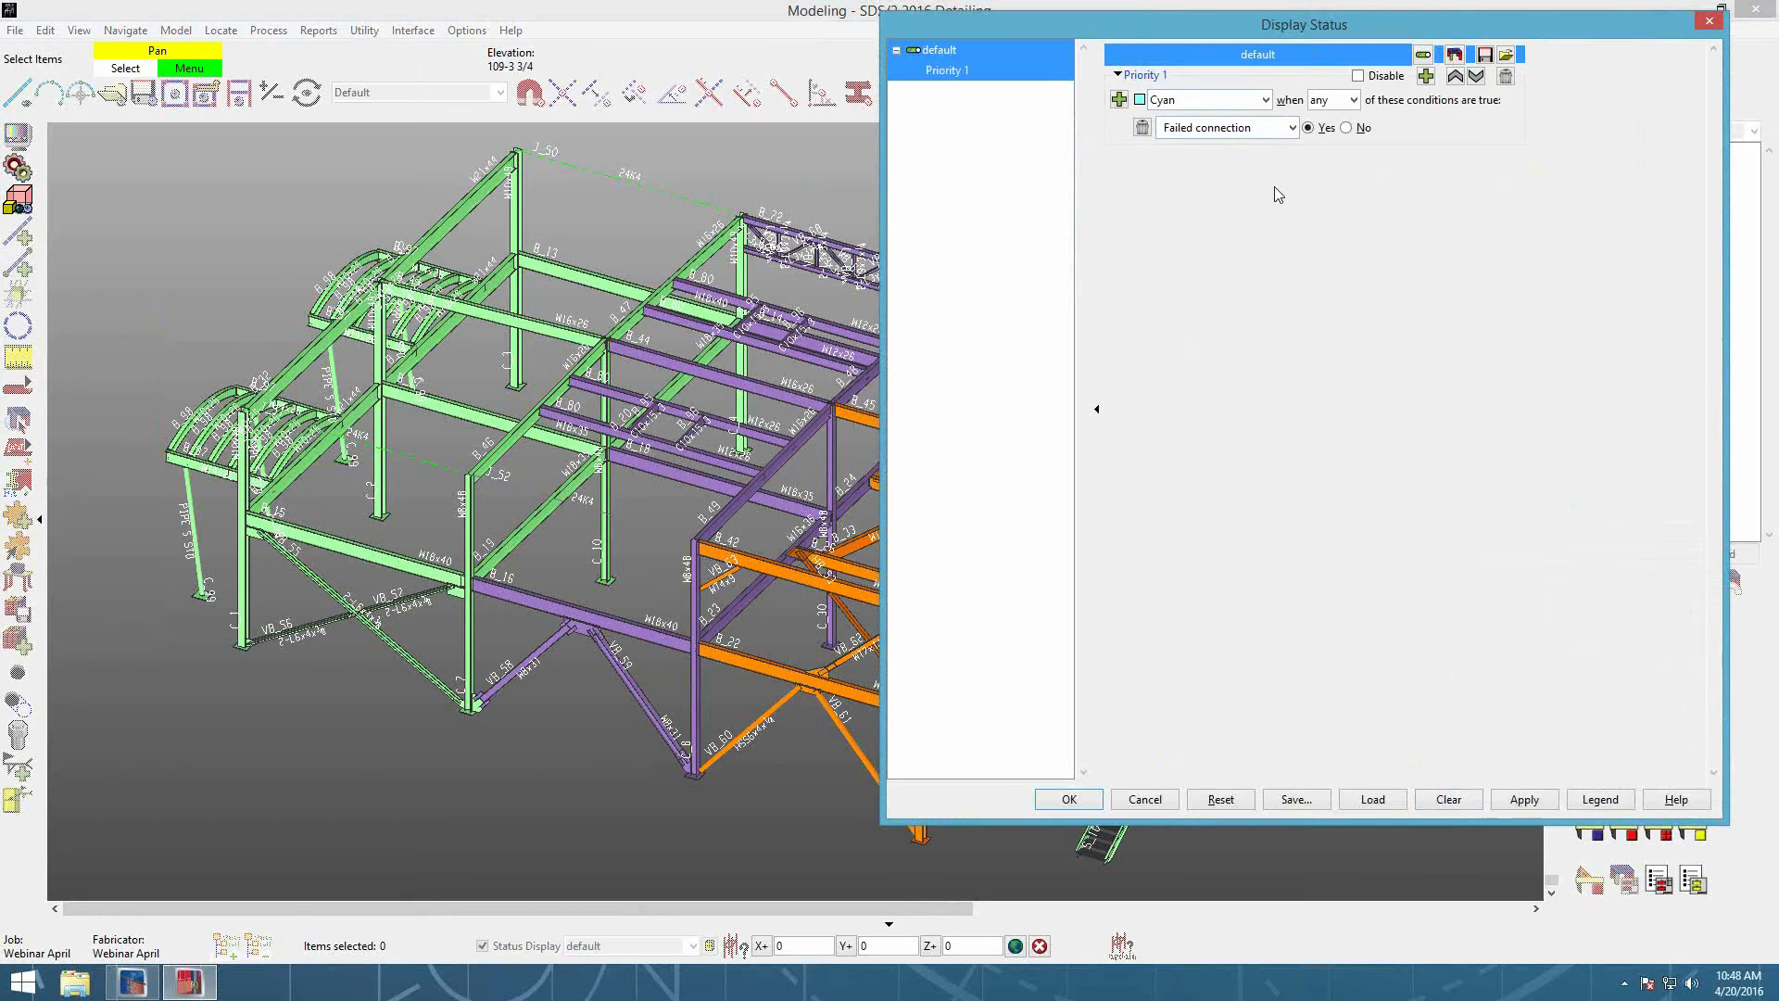
click(1221, 799)
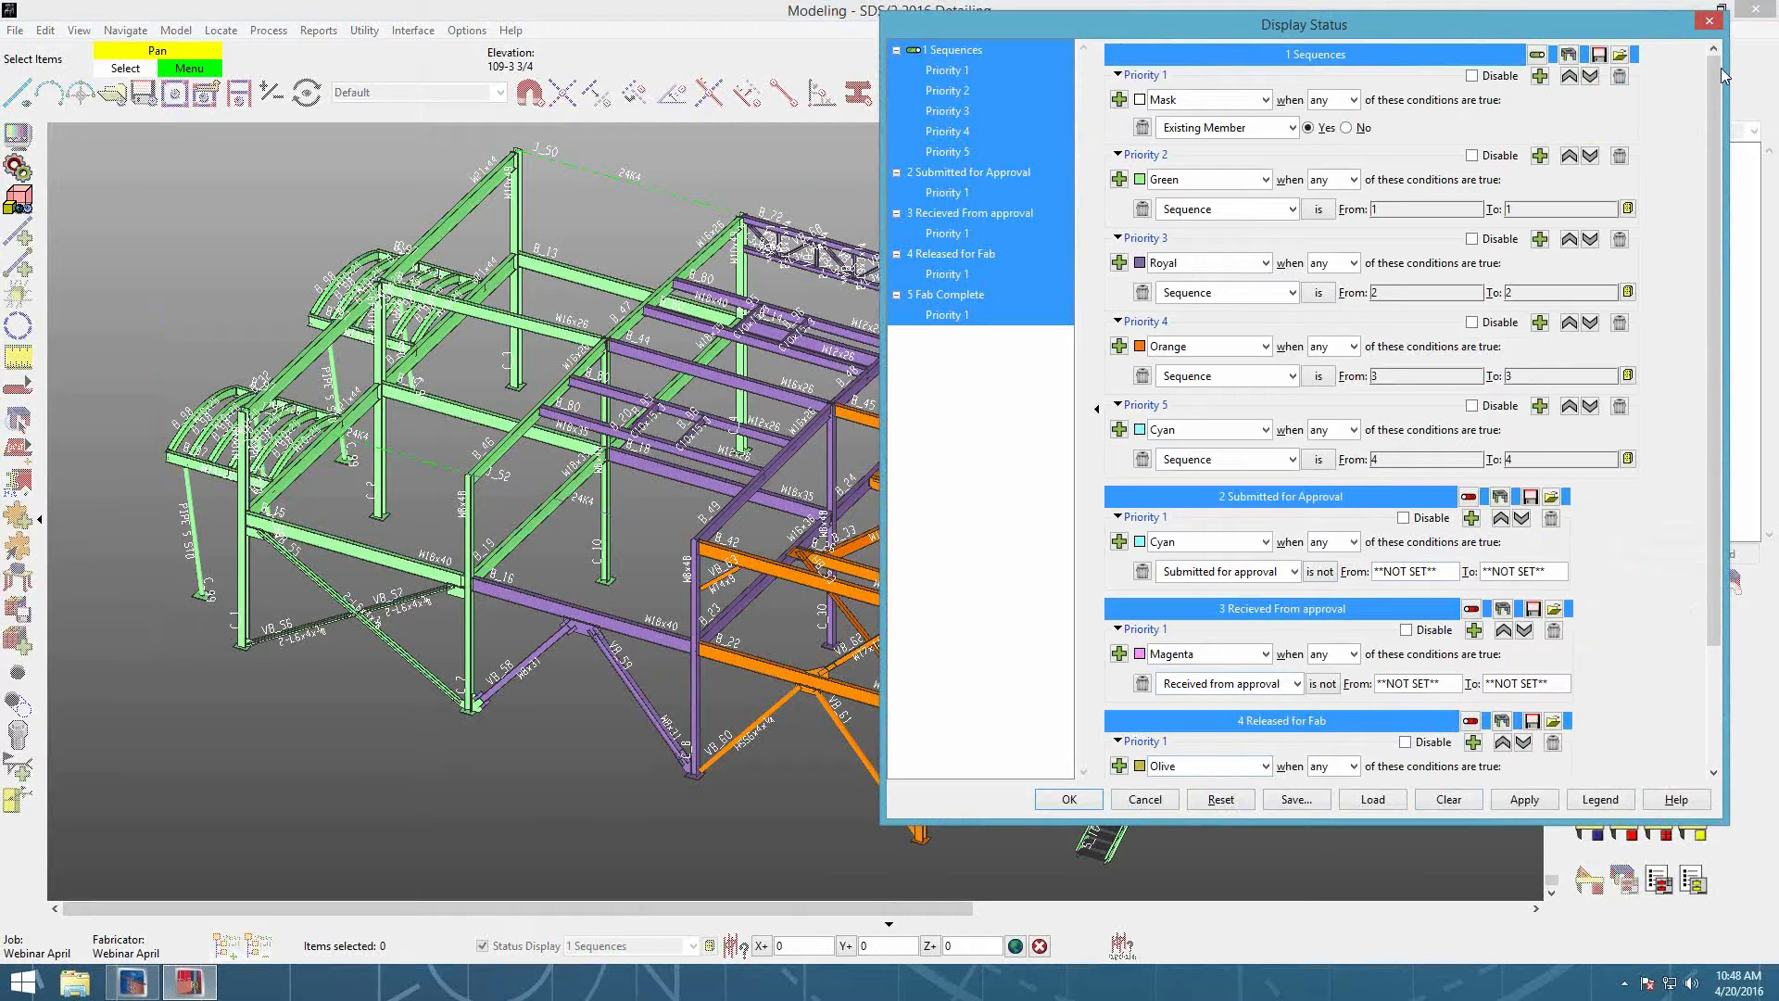
click(1710, 20)
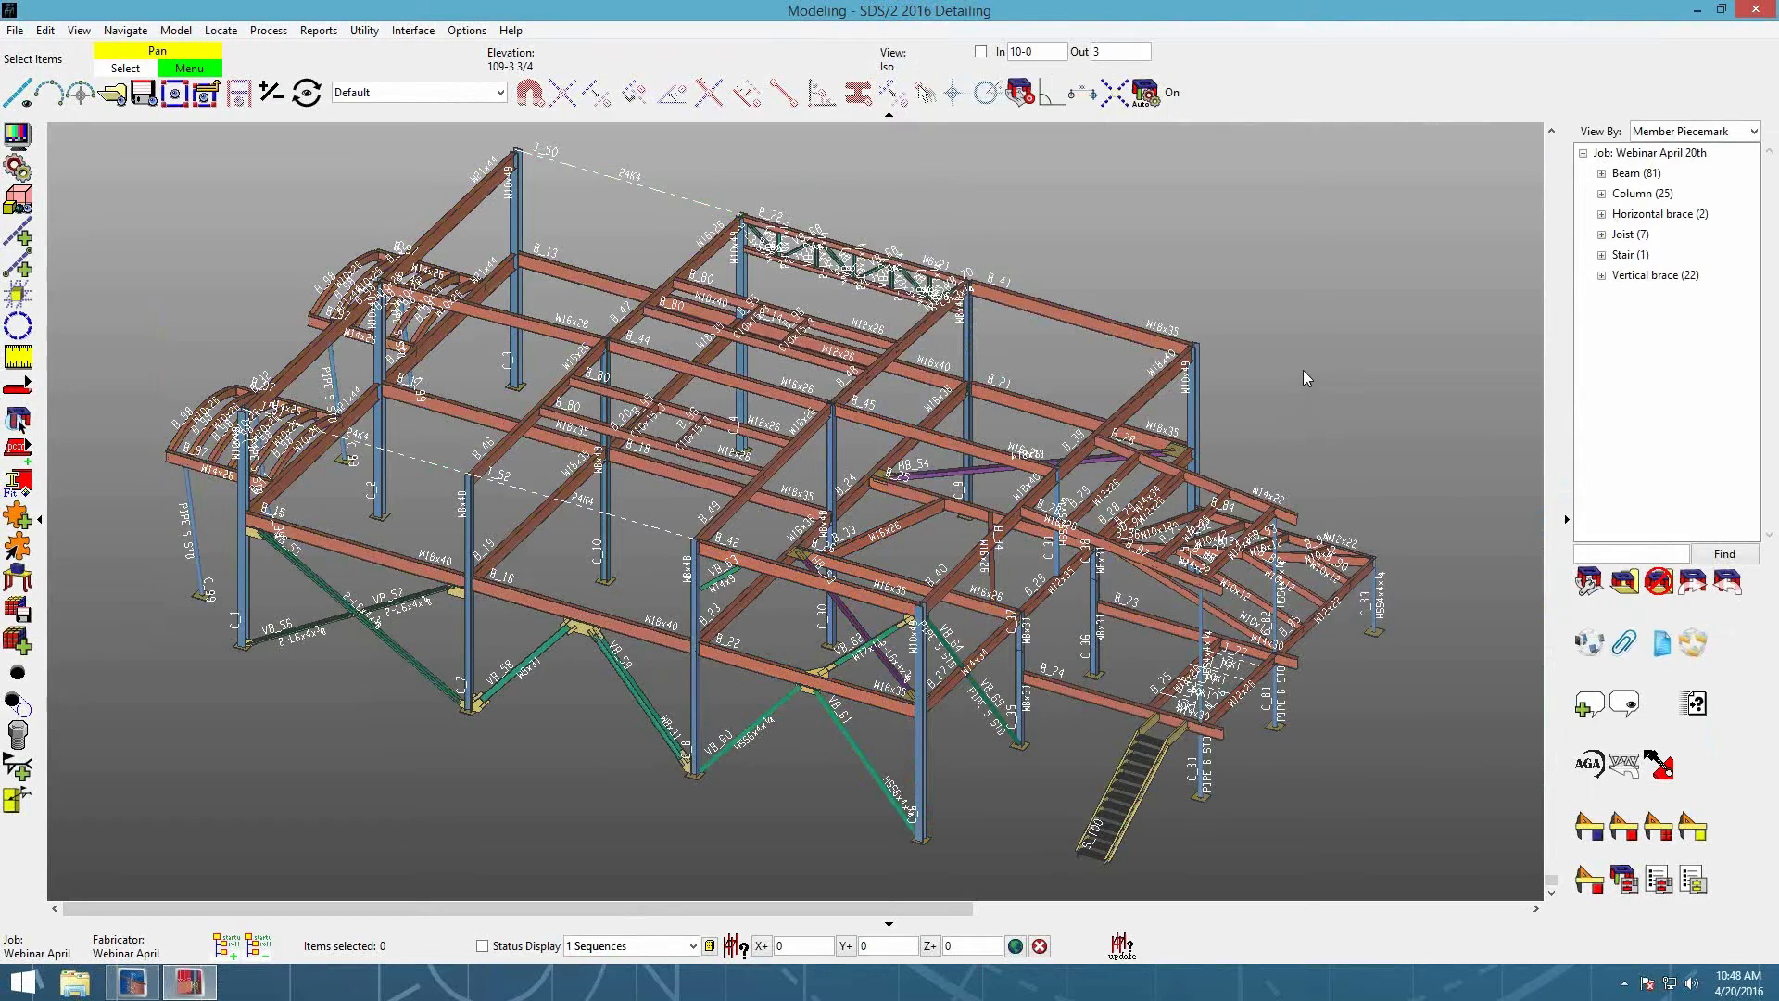
Step: Add the Status Display Legend command from the Model command group to the toolbar beside Update Status, and accept the toolbar configuration
click(467, 30)
mouse_move(570, 83)
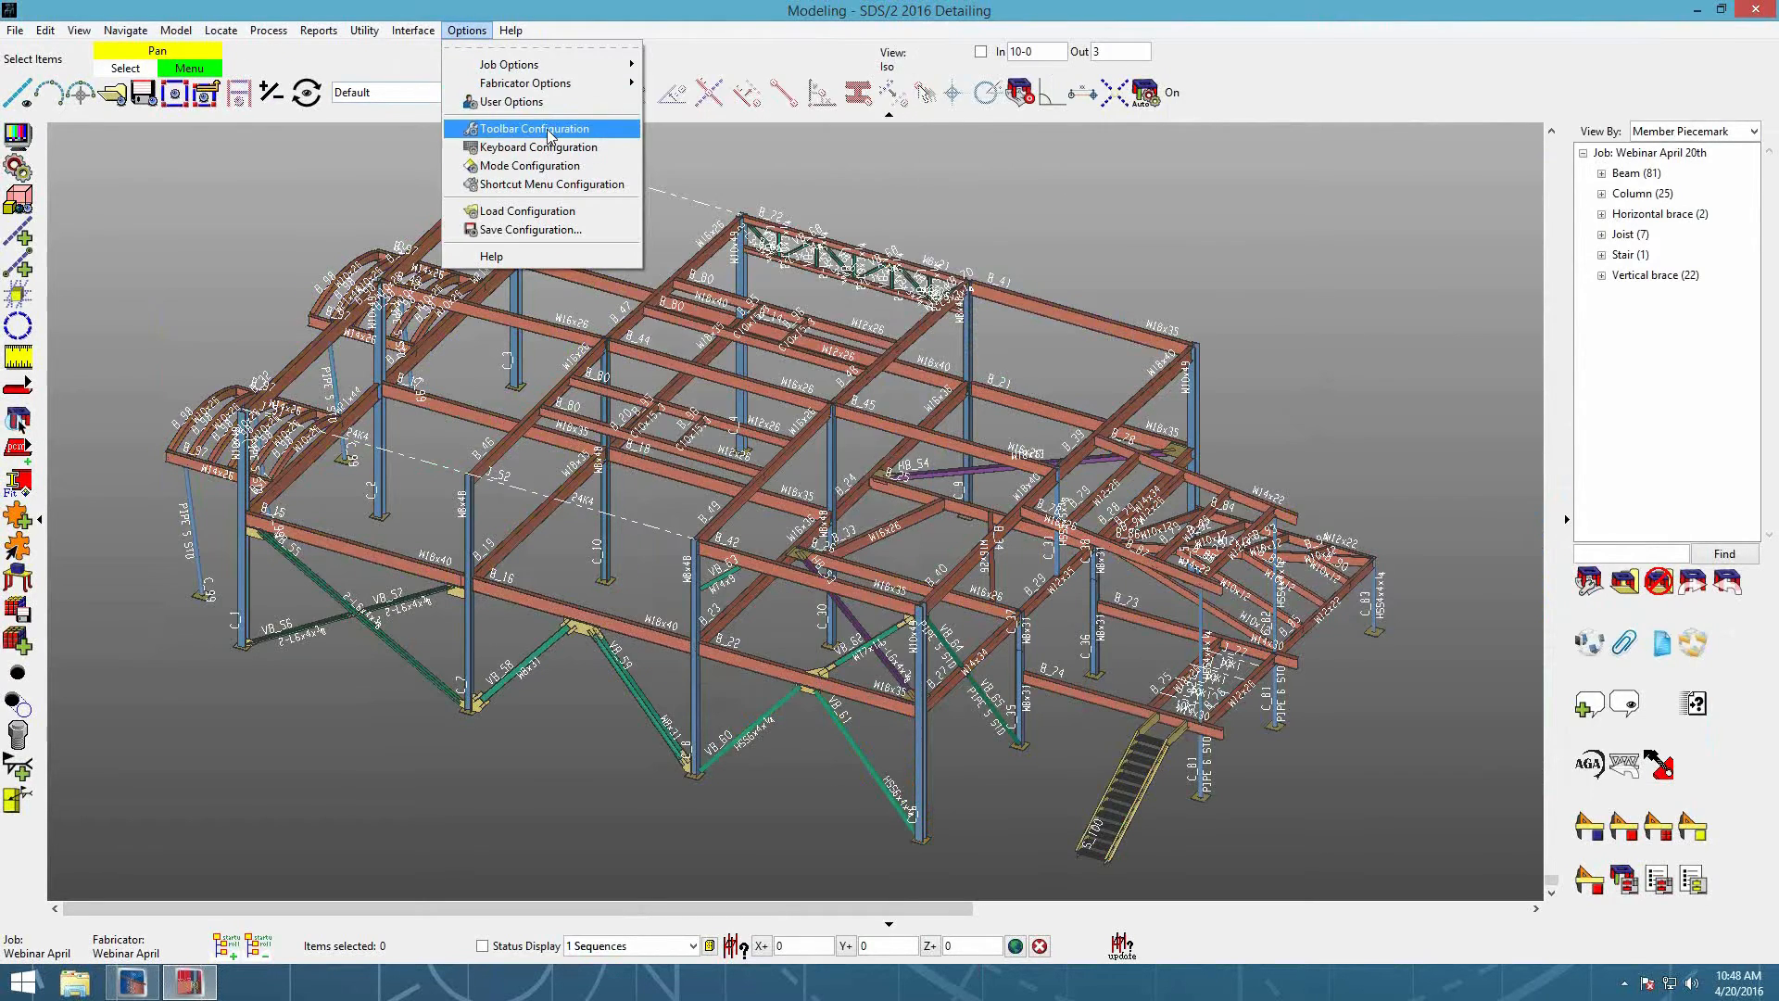
click(553, 128)
click(350, 160)
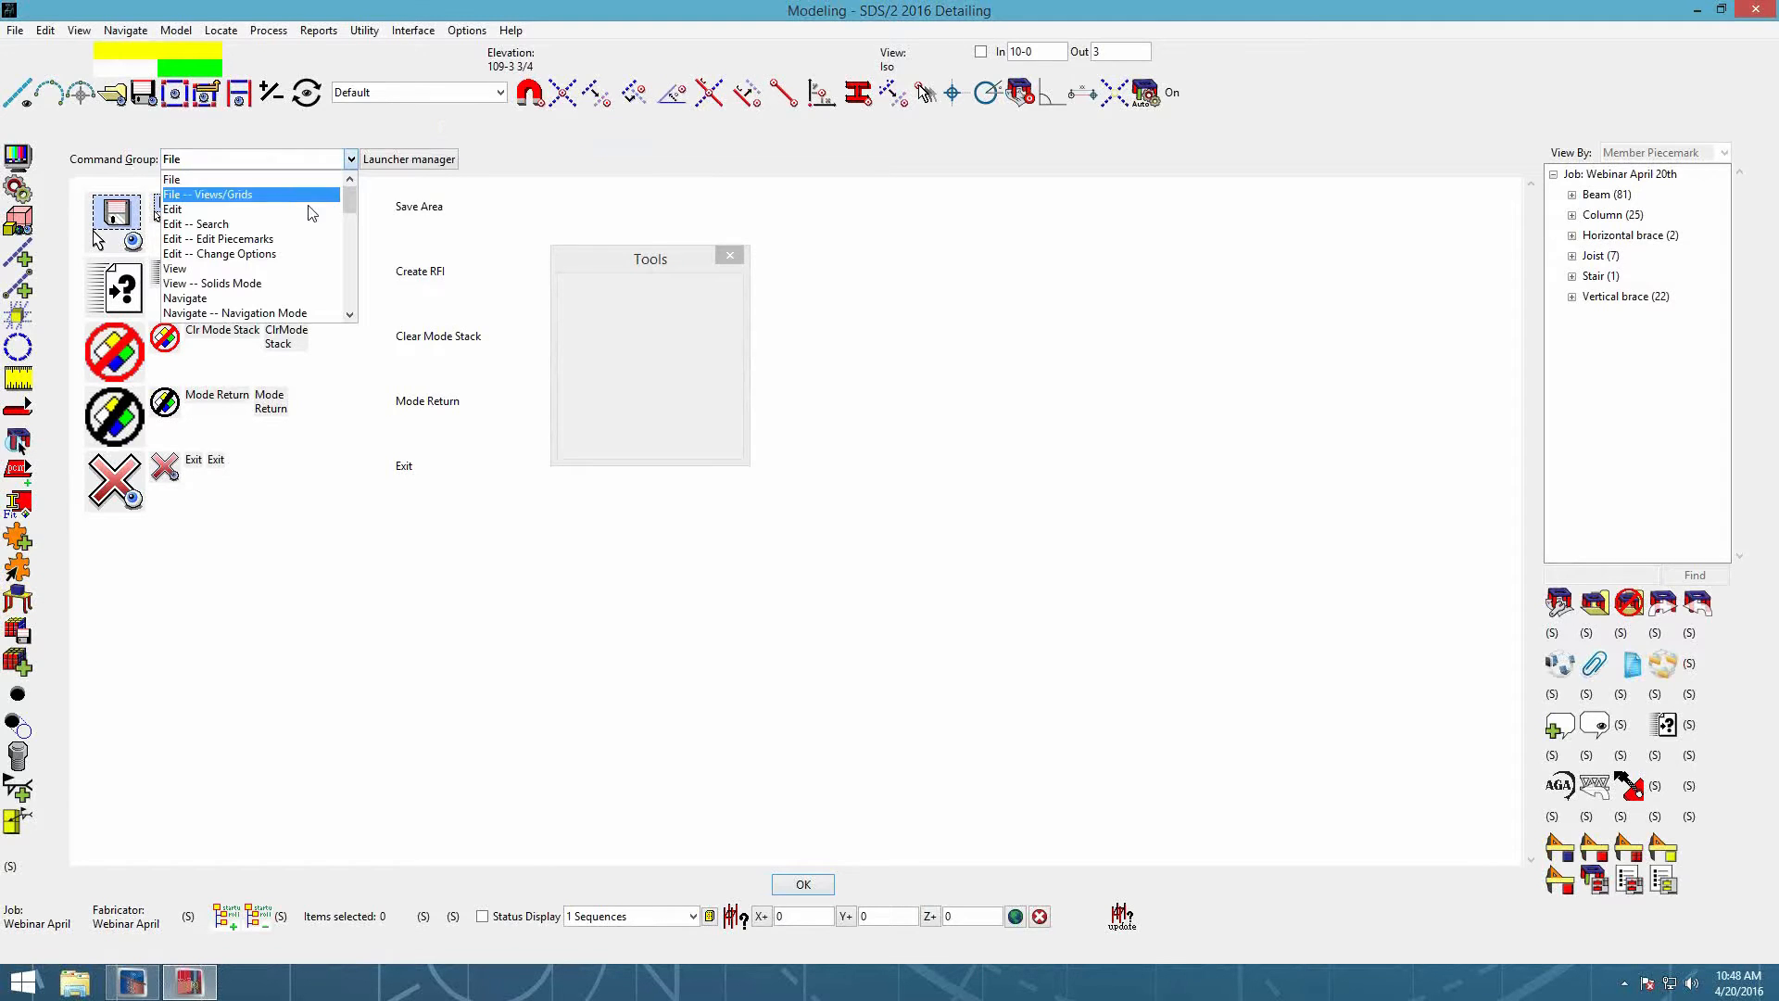
scroll(245, 225, down, 3)
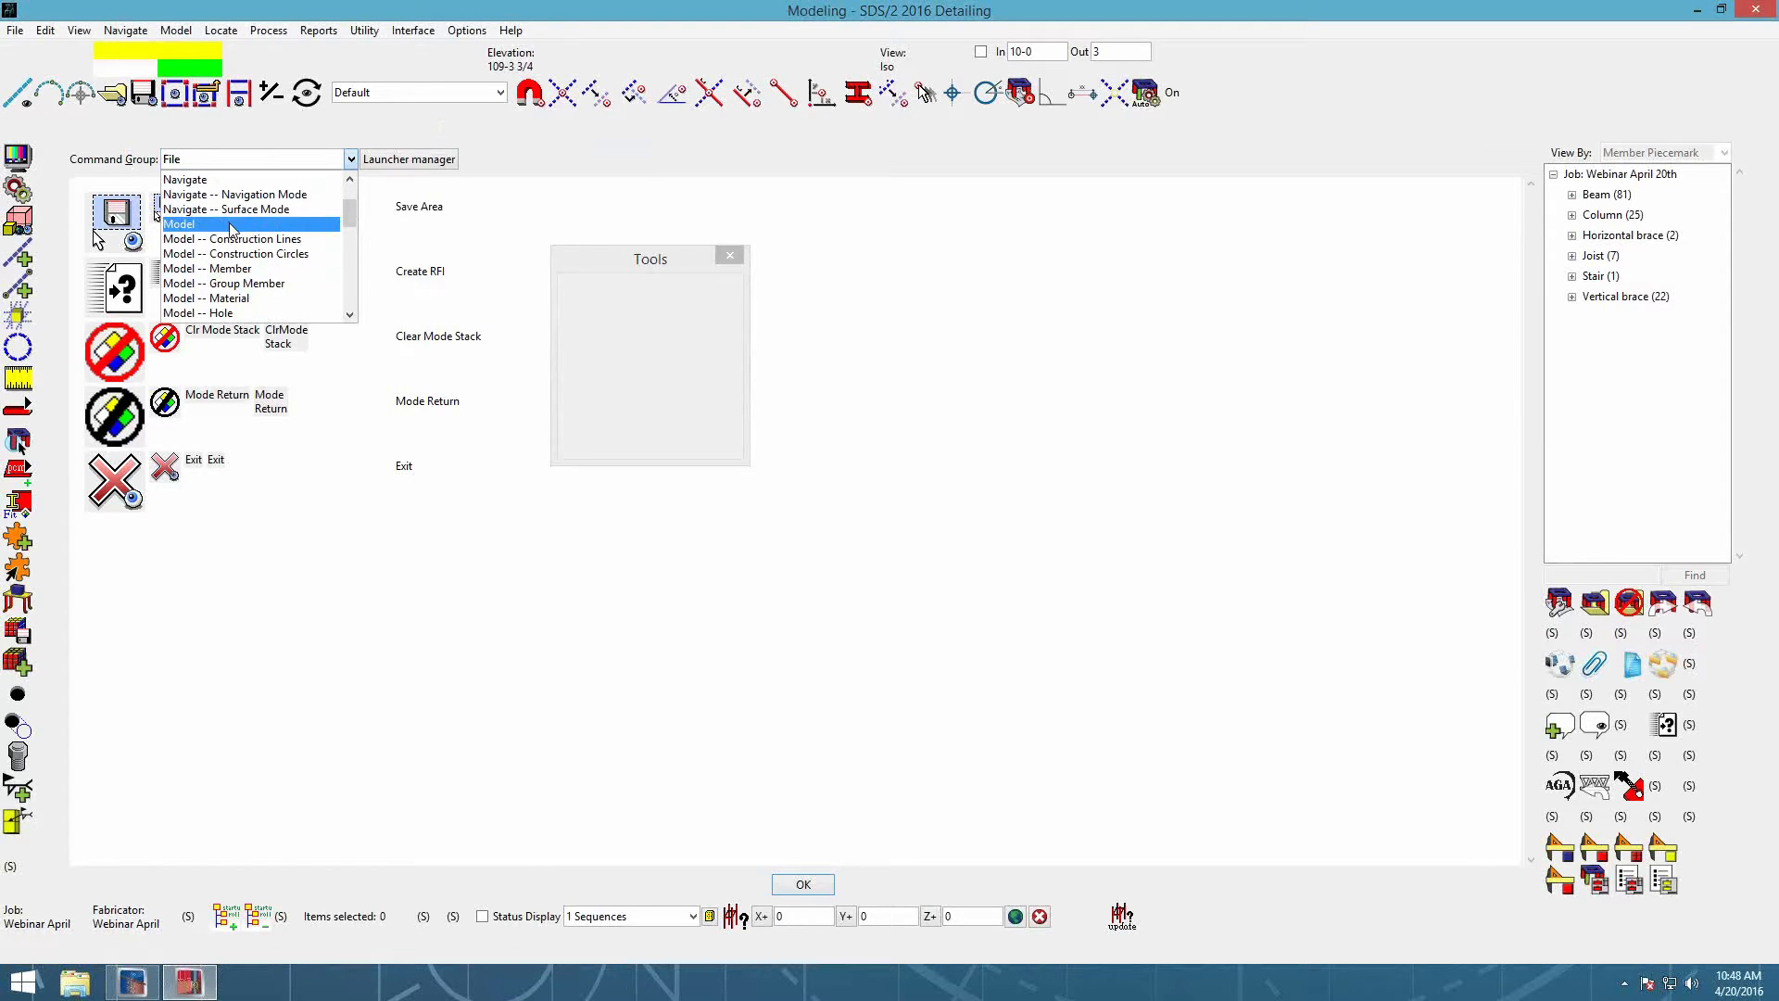
click(233, 227)
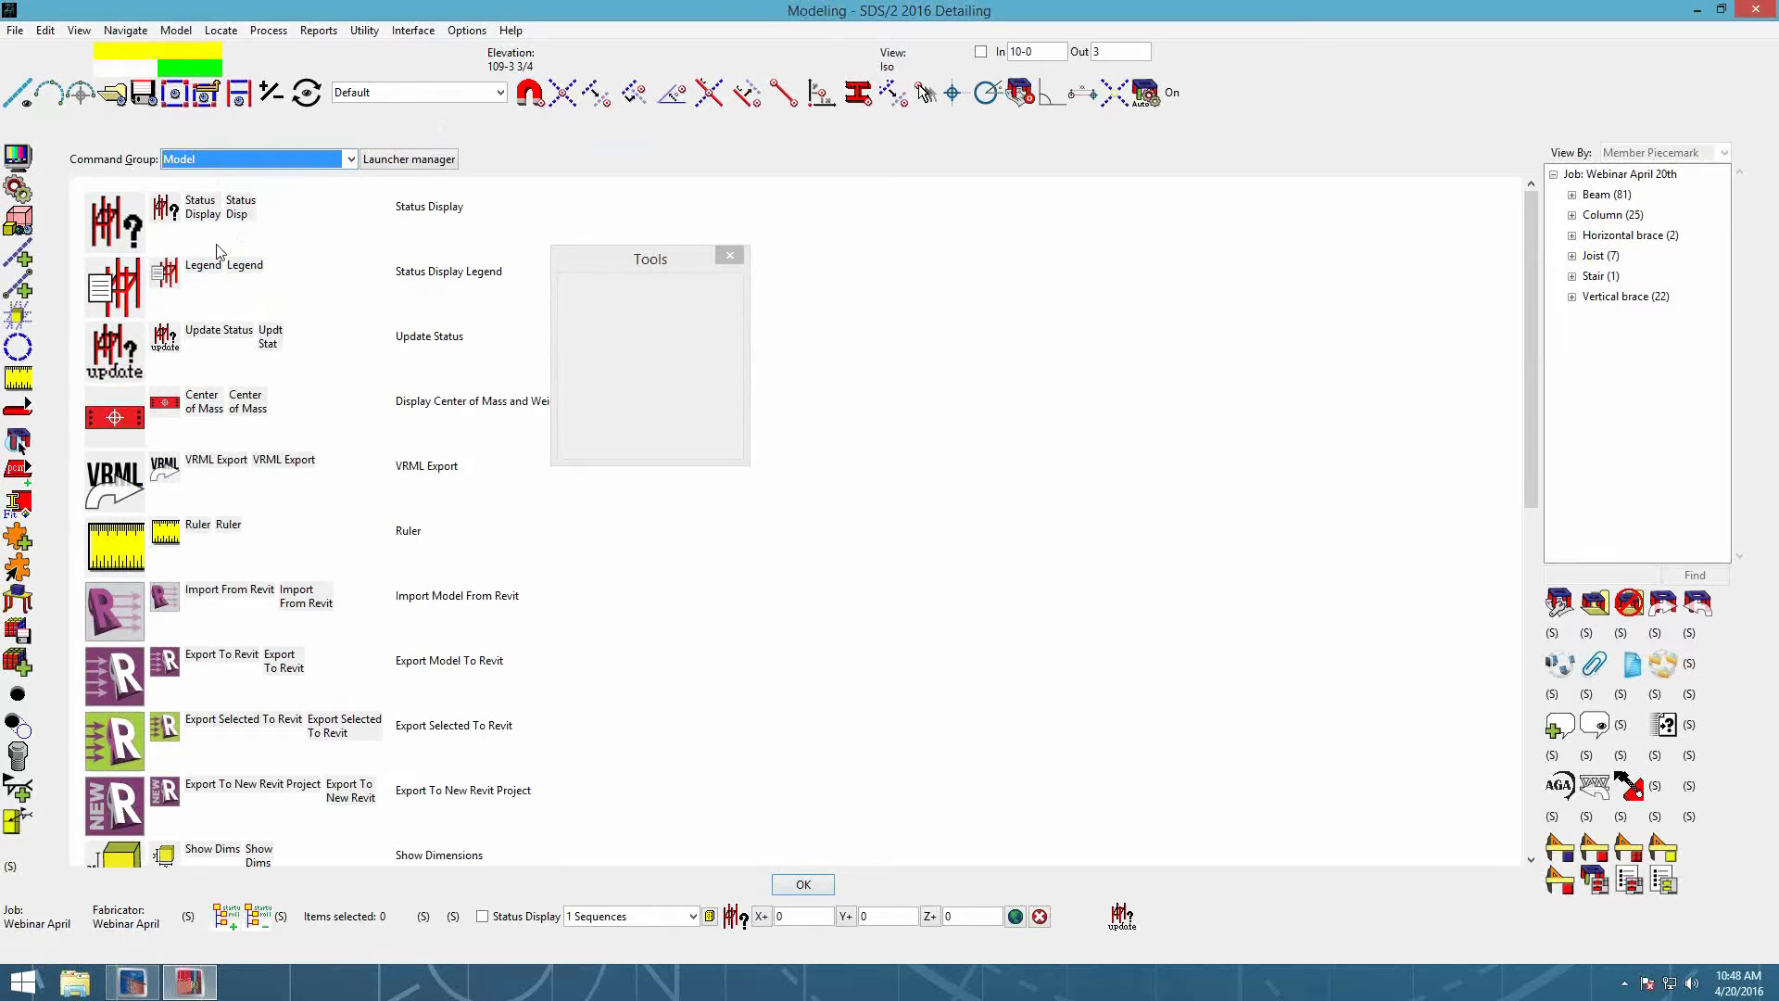
drag(167, 278, 1154, 917)
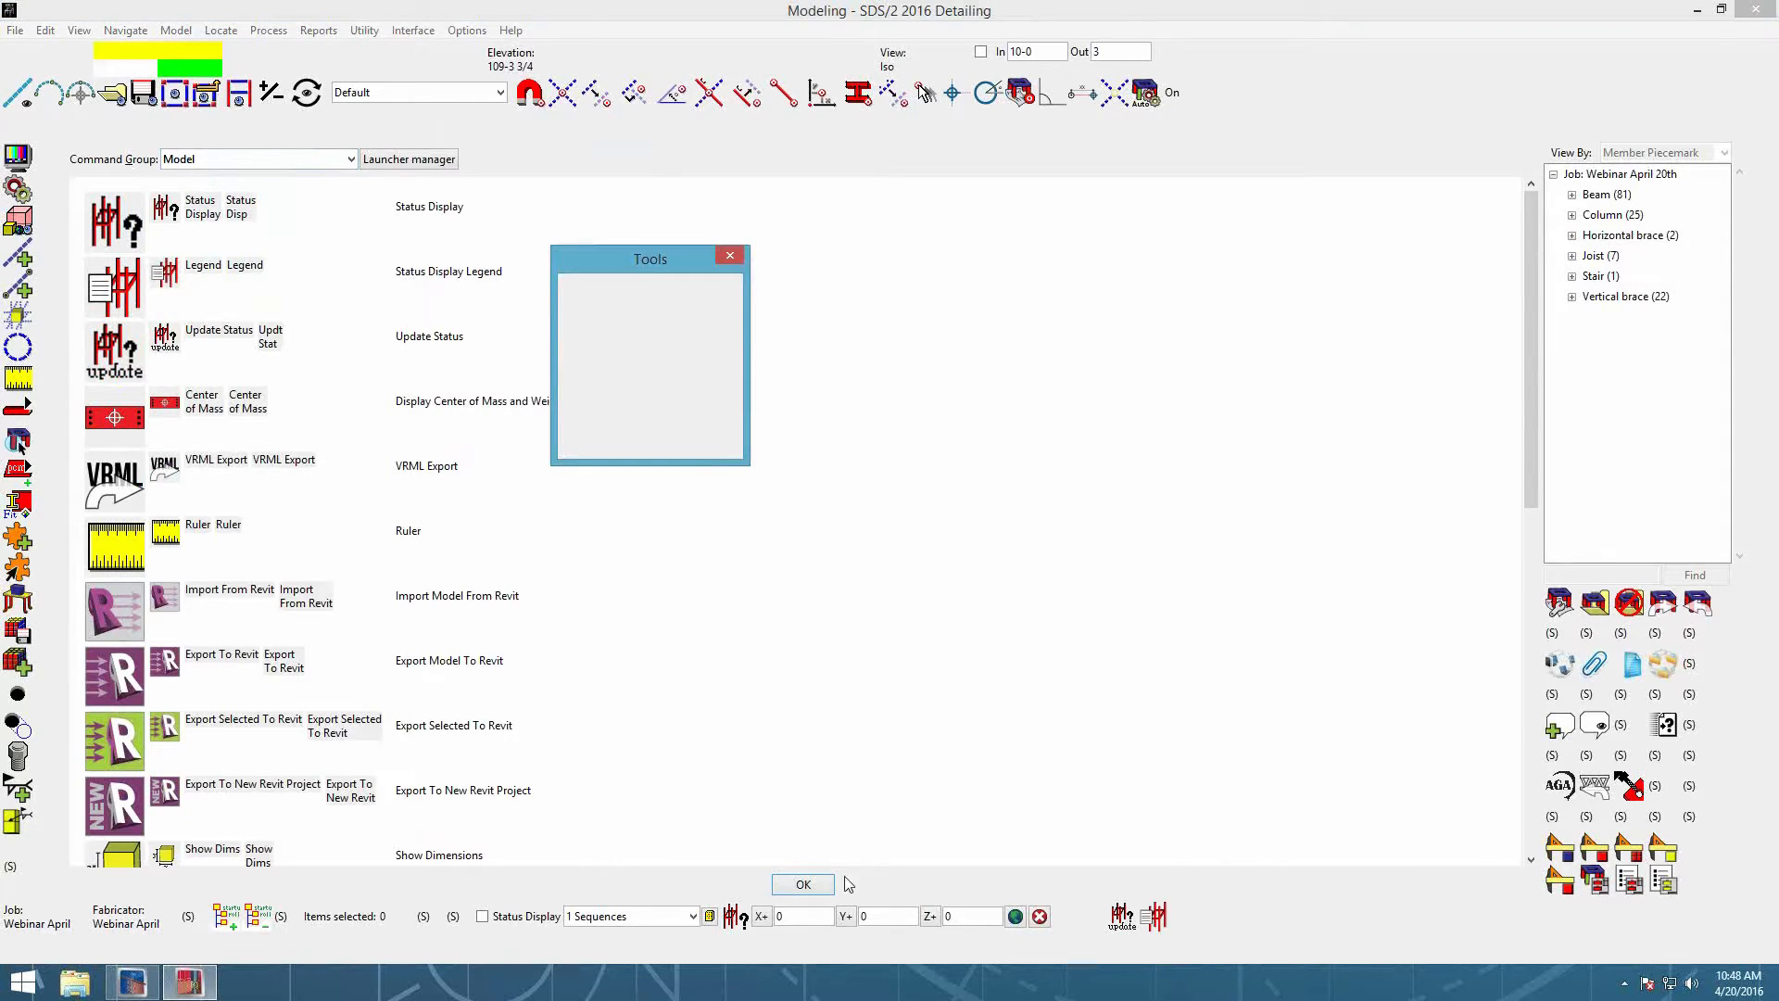
click(803, 884)
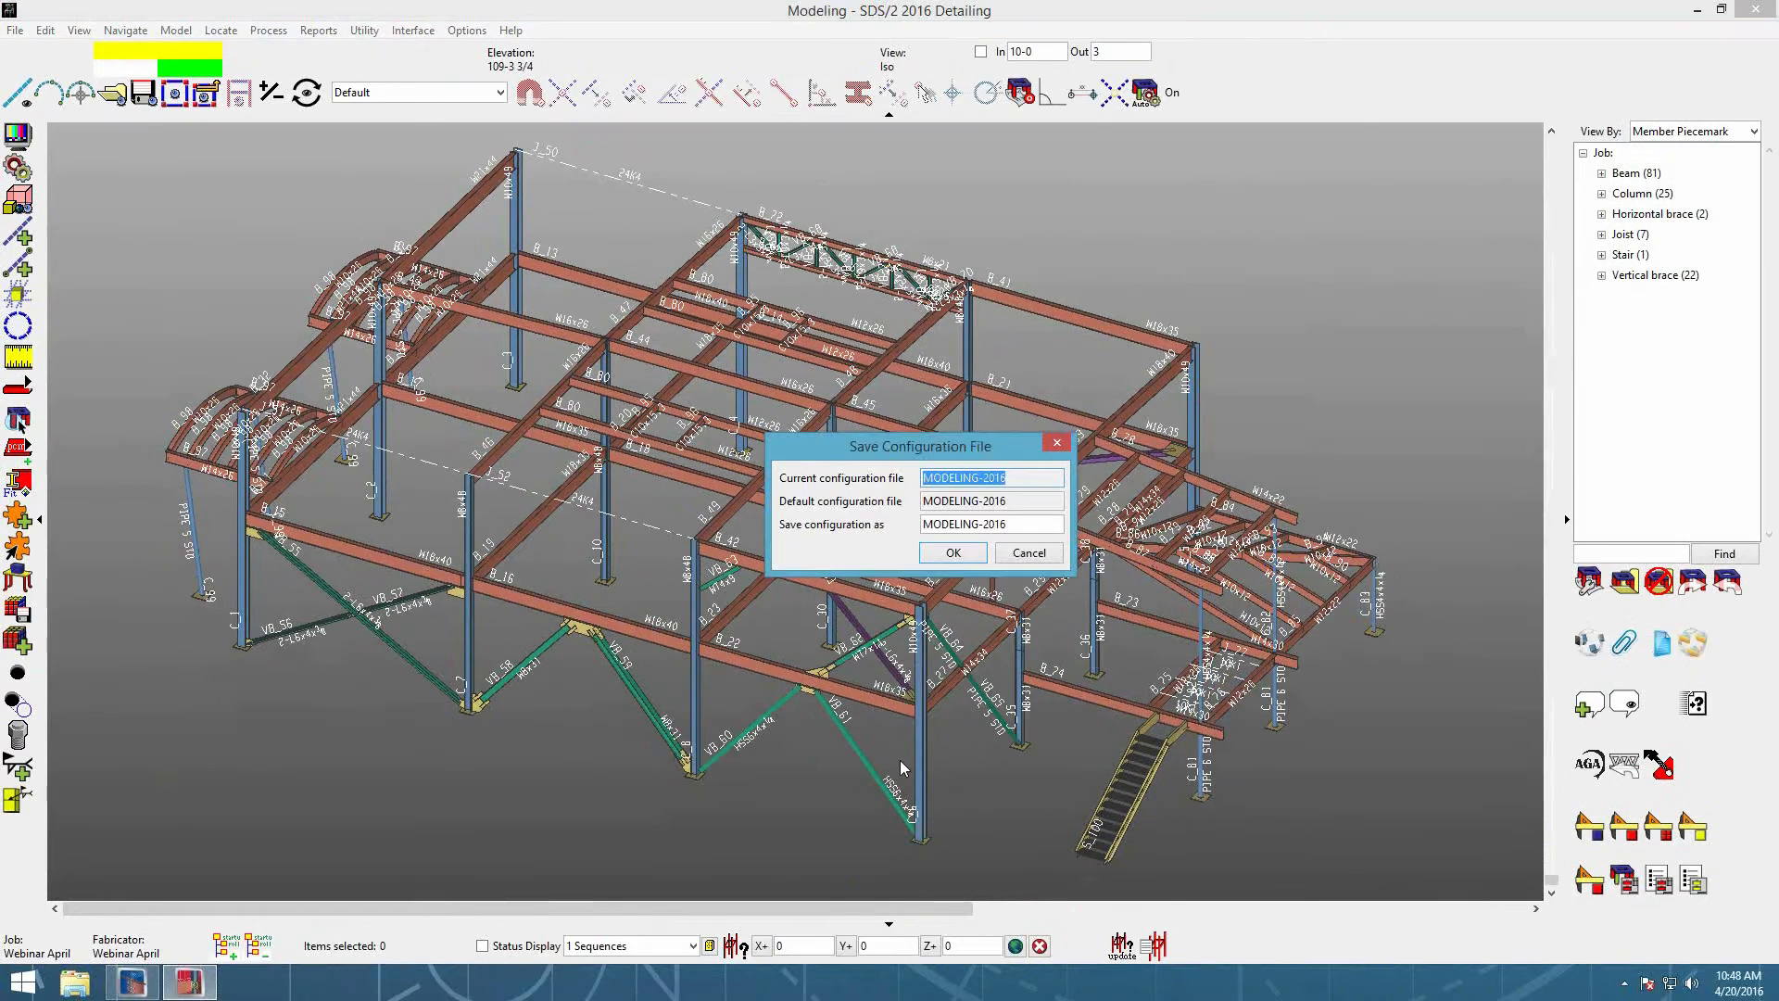
Step: Save the modeling configuration as MODELING-2016
click(954, 554)
click(971, 540)
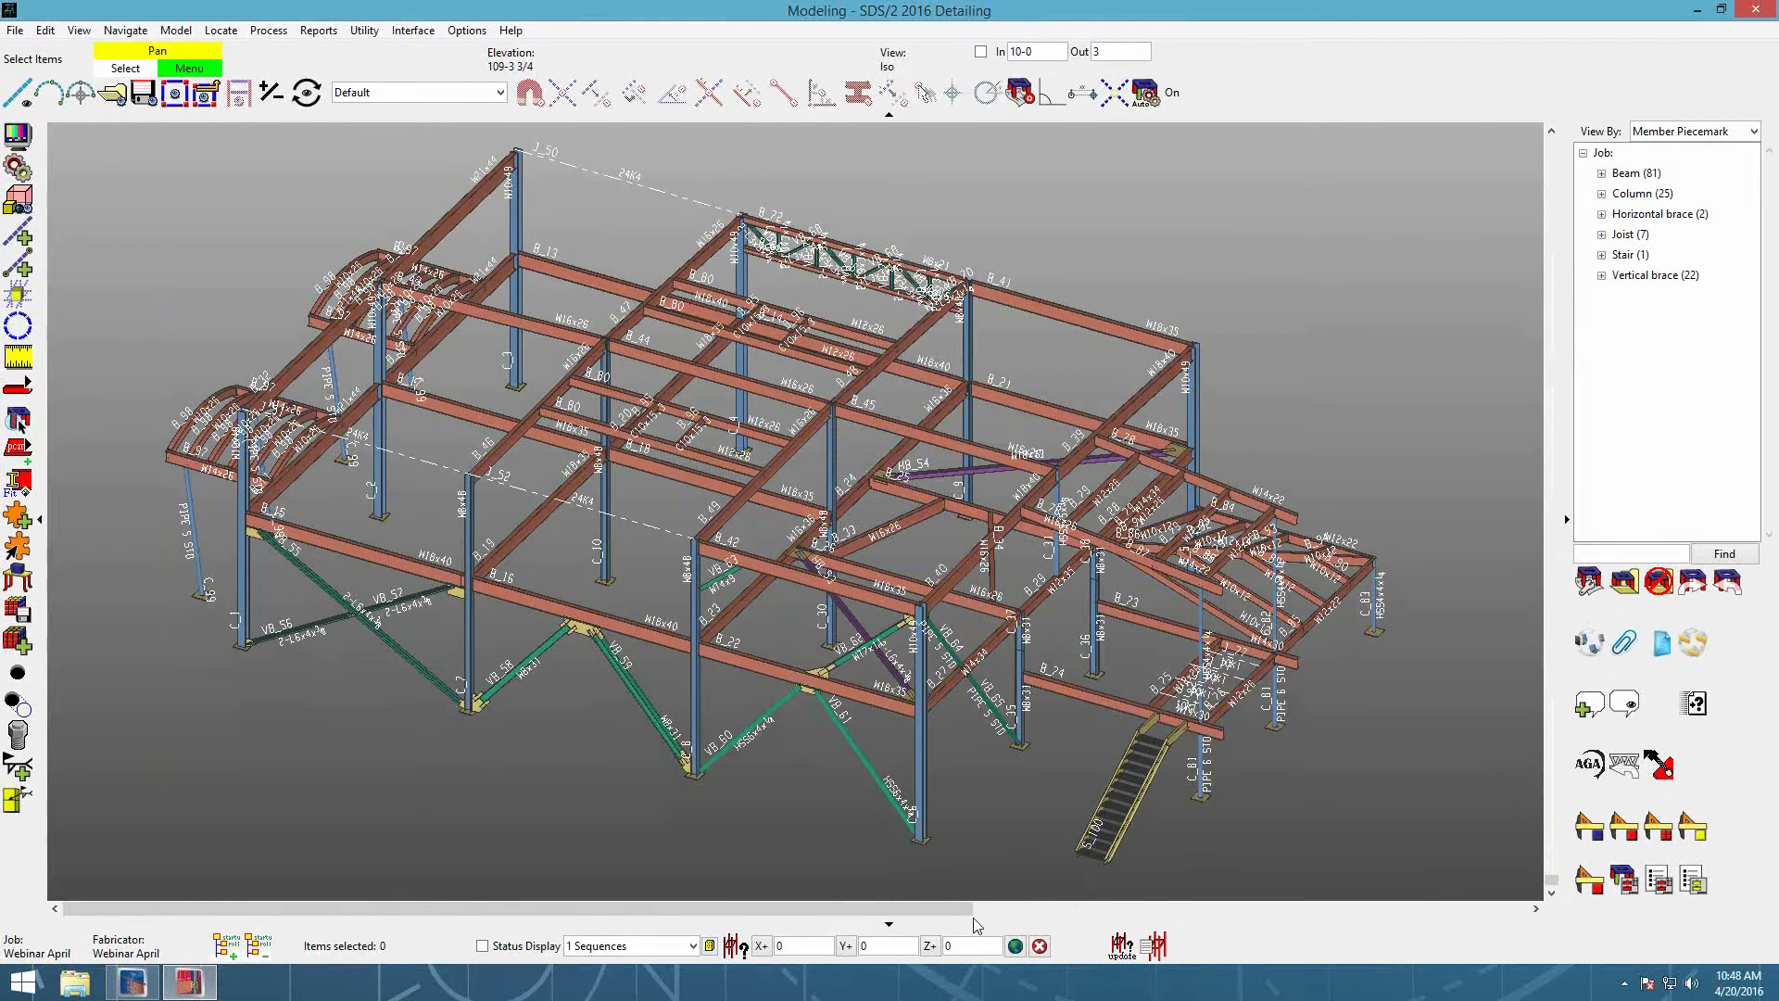
Step: Show the status display legend for 1 Sequences beside the model, and turn on the status display
click(1155, 947)
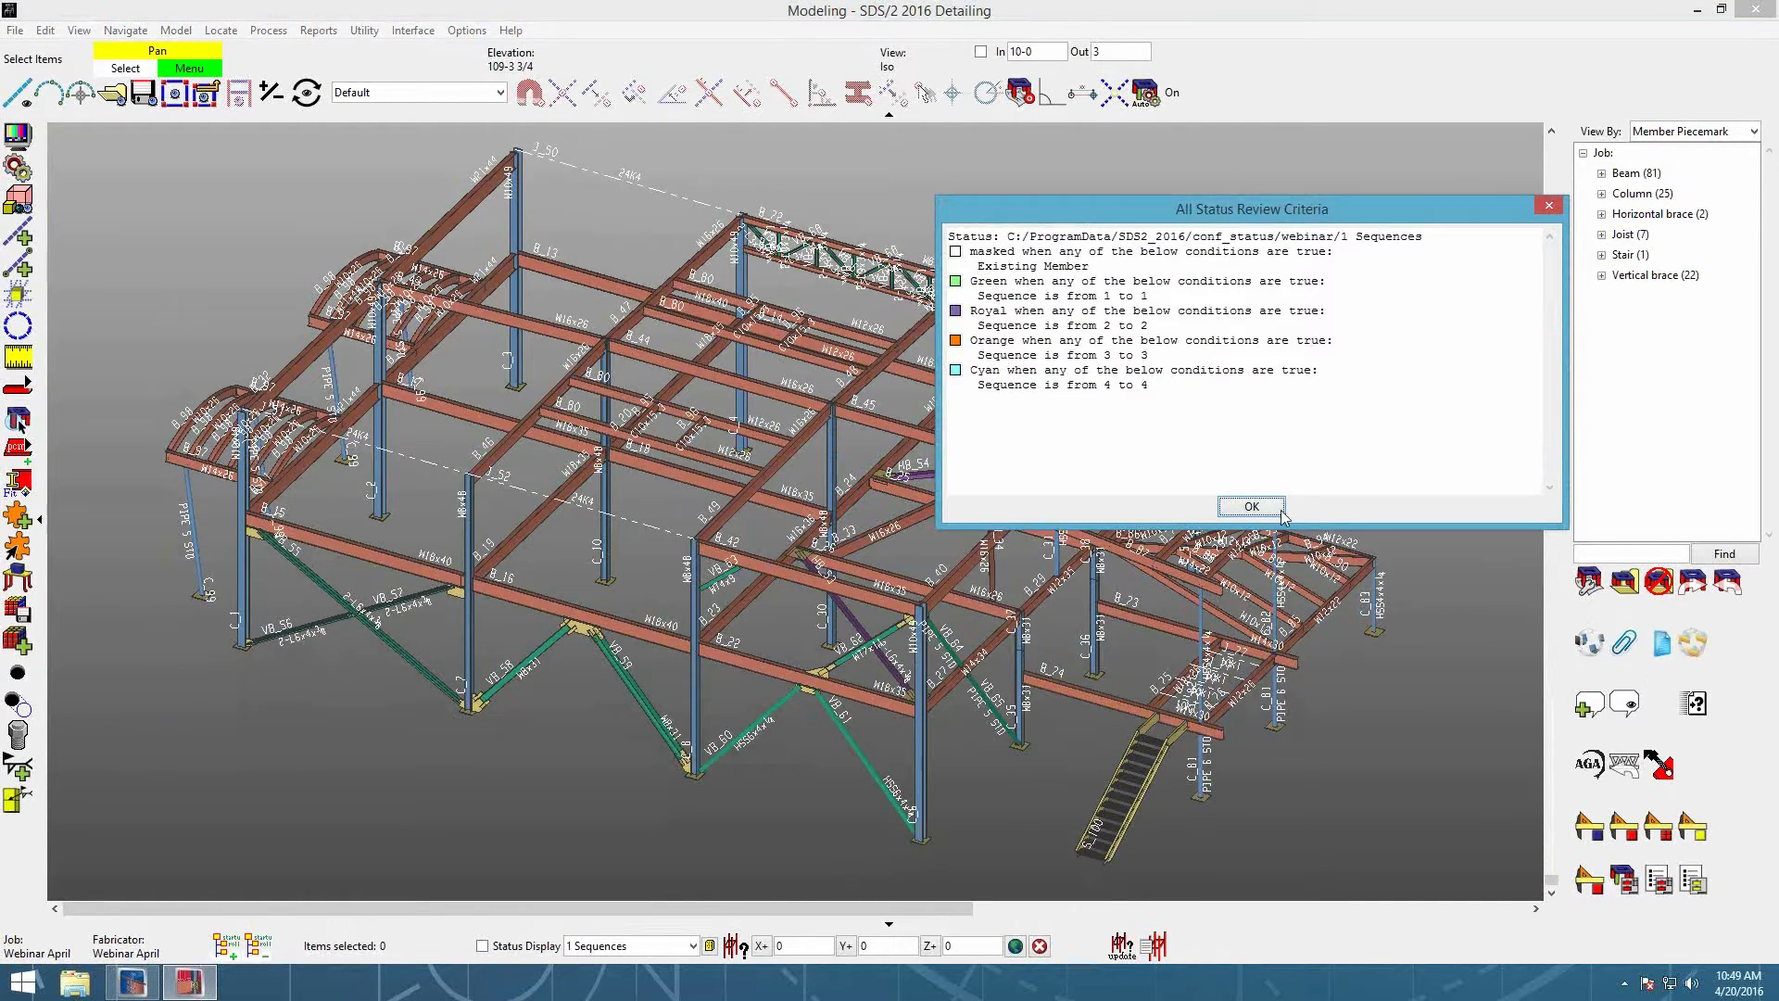
drag(1266, 214, 1368, 156)
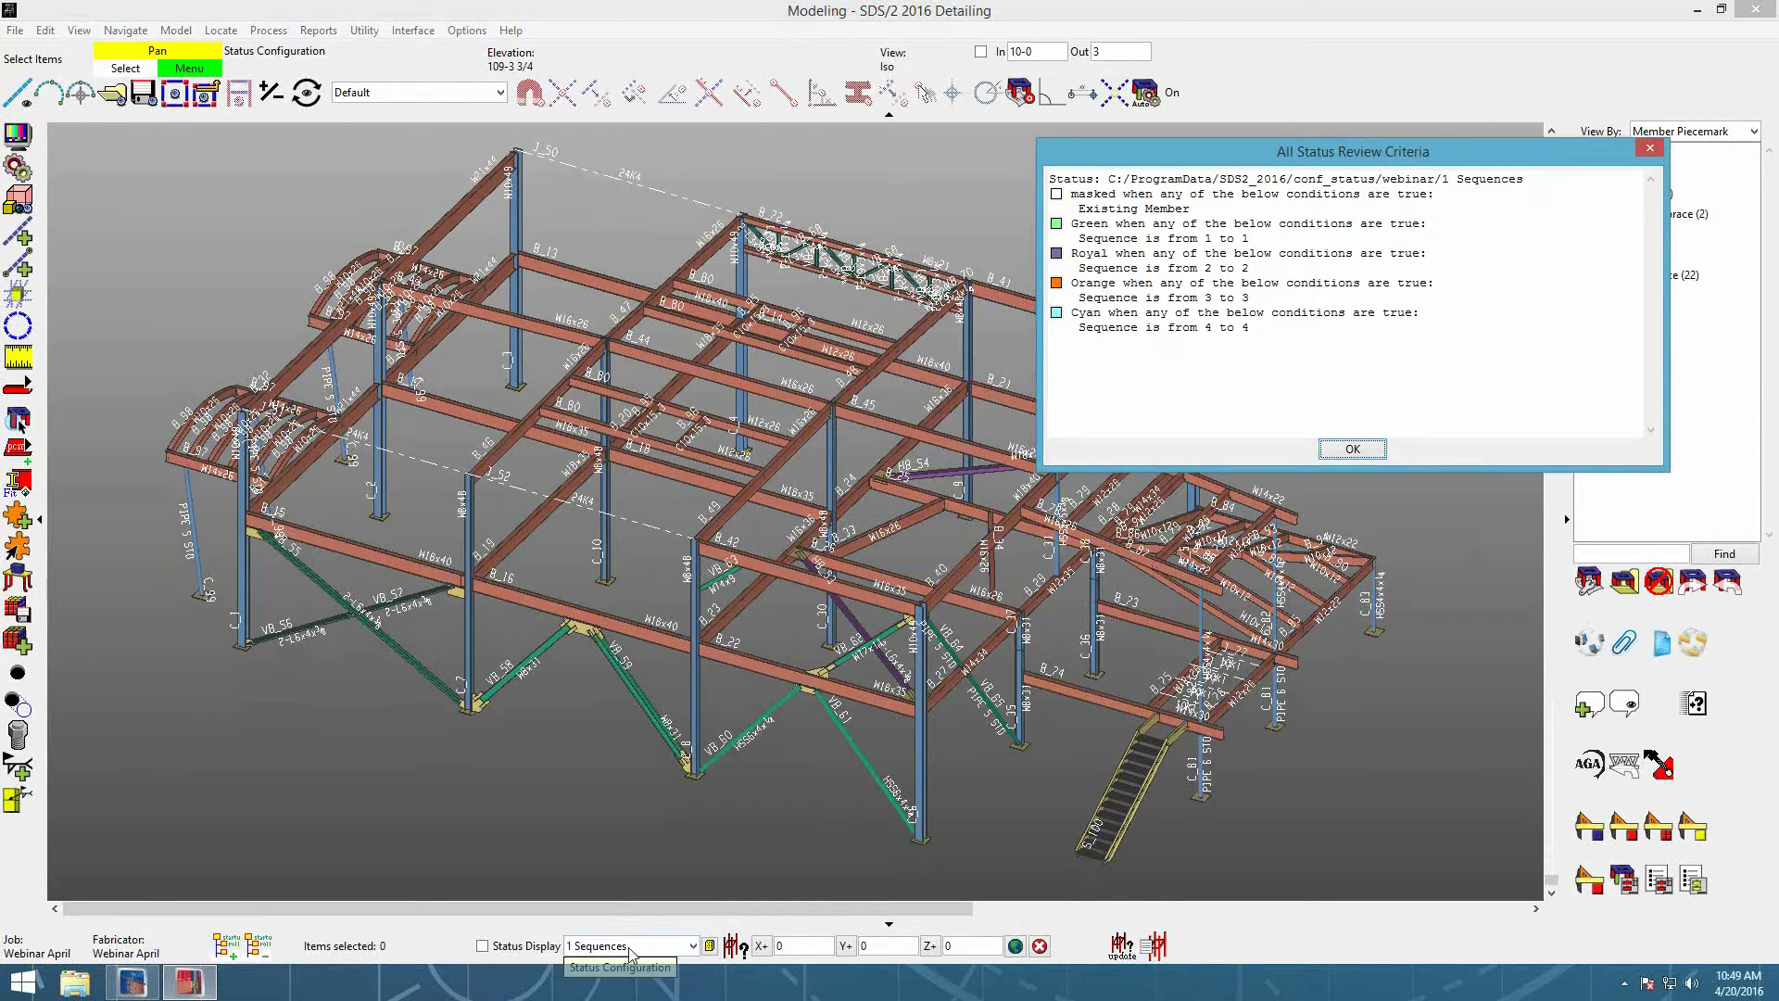
click(546, 947)
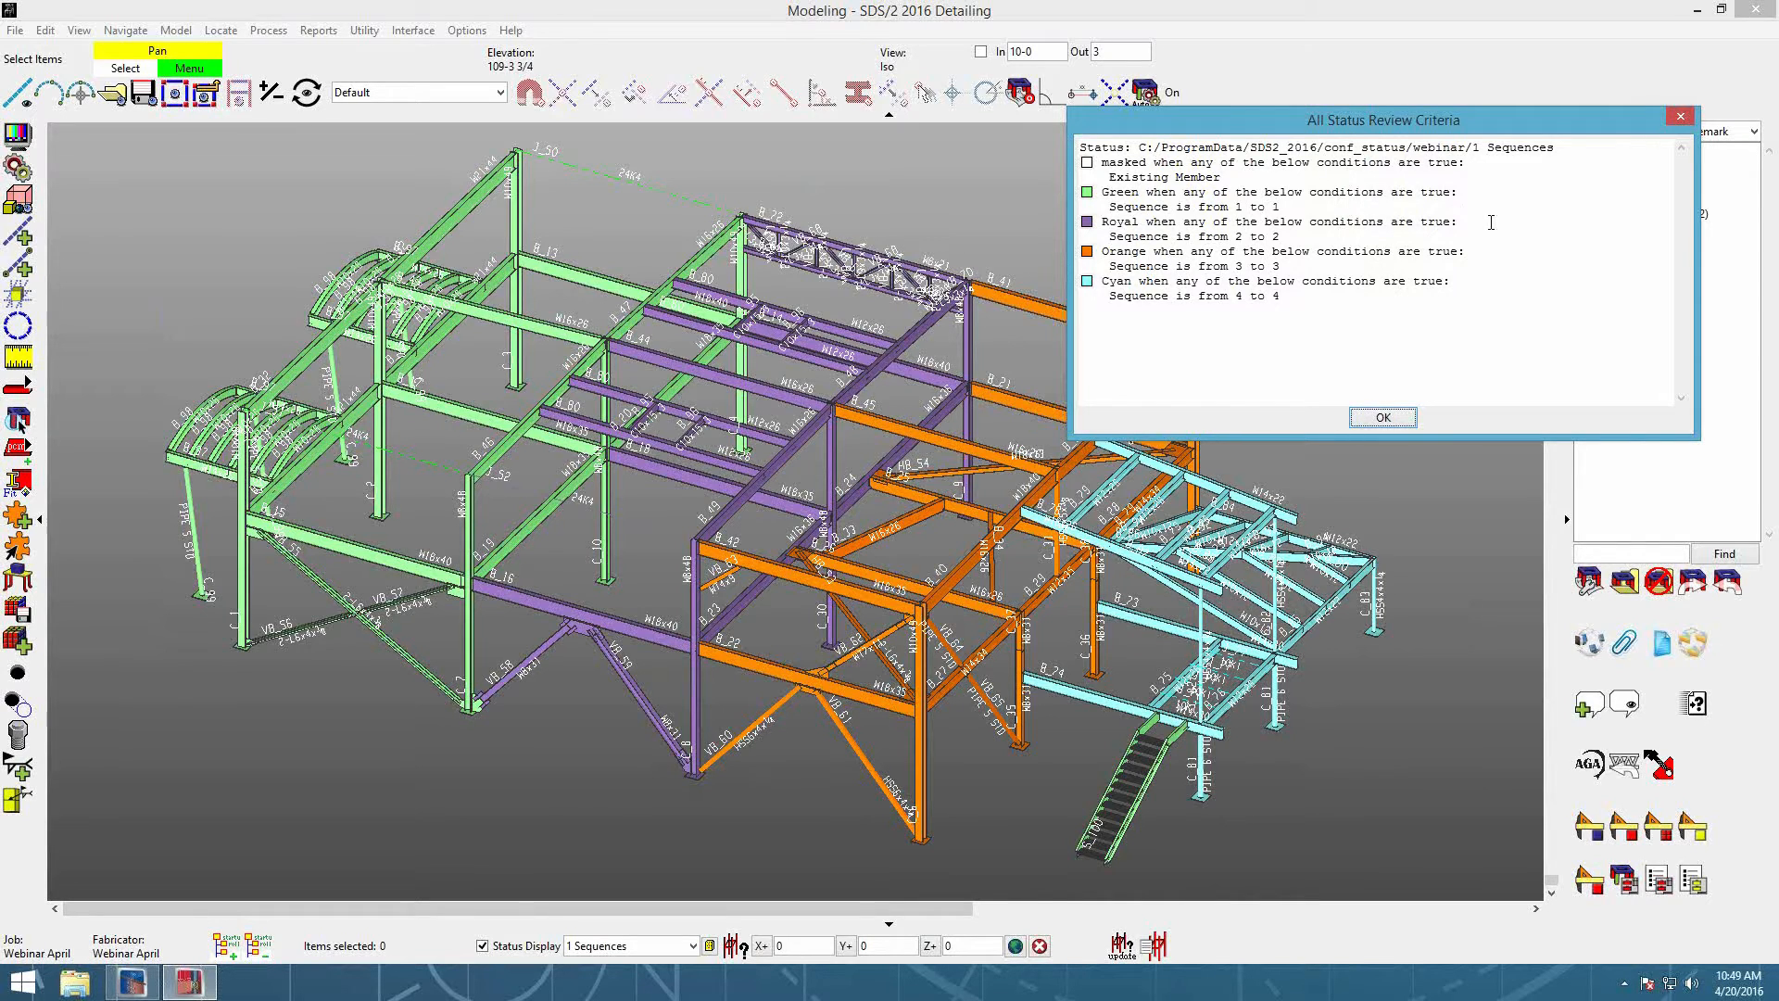
Step: Switch the status display to 2 Submitted for Approval, and reopen the legend for that status
click(692, 945)
click(652, 881)
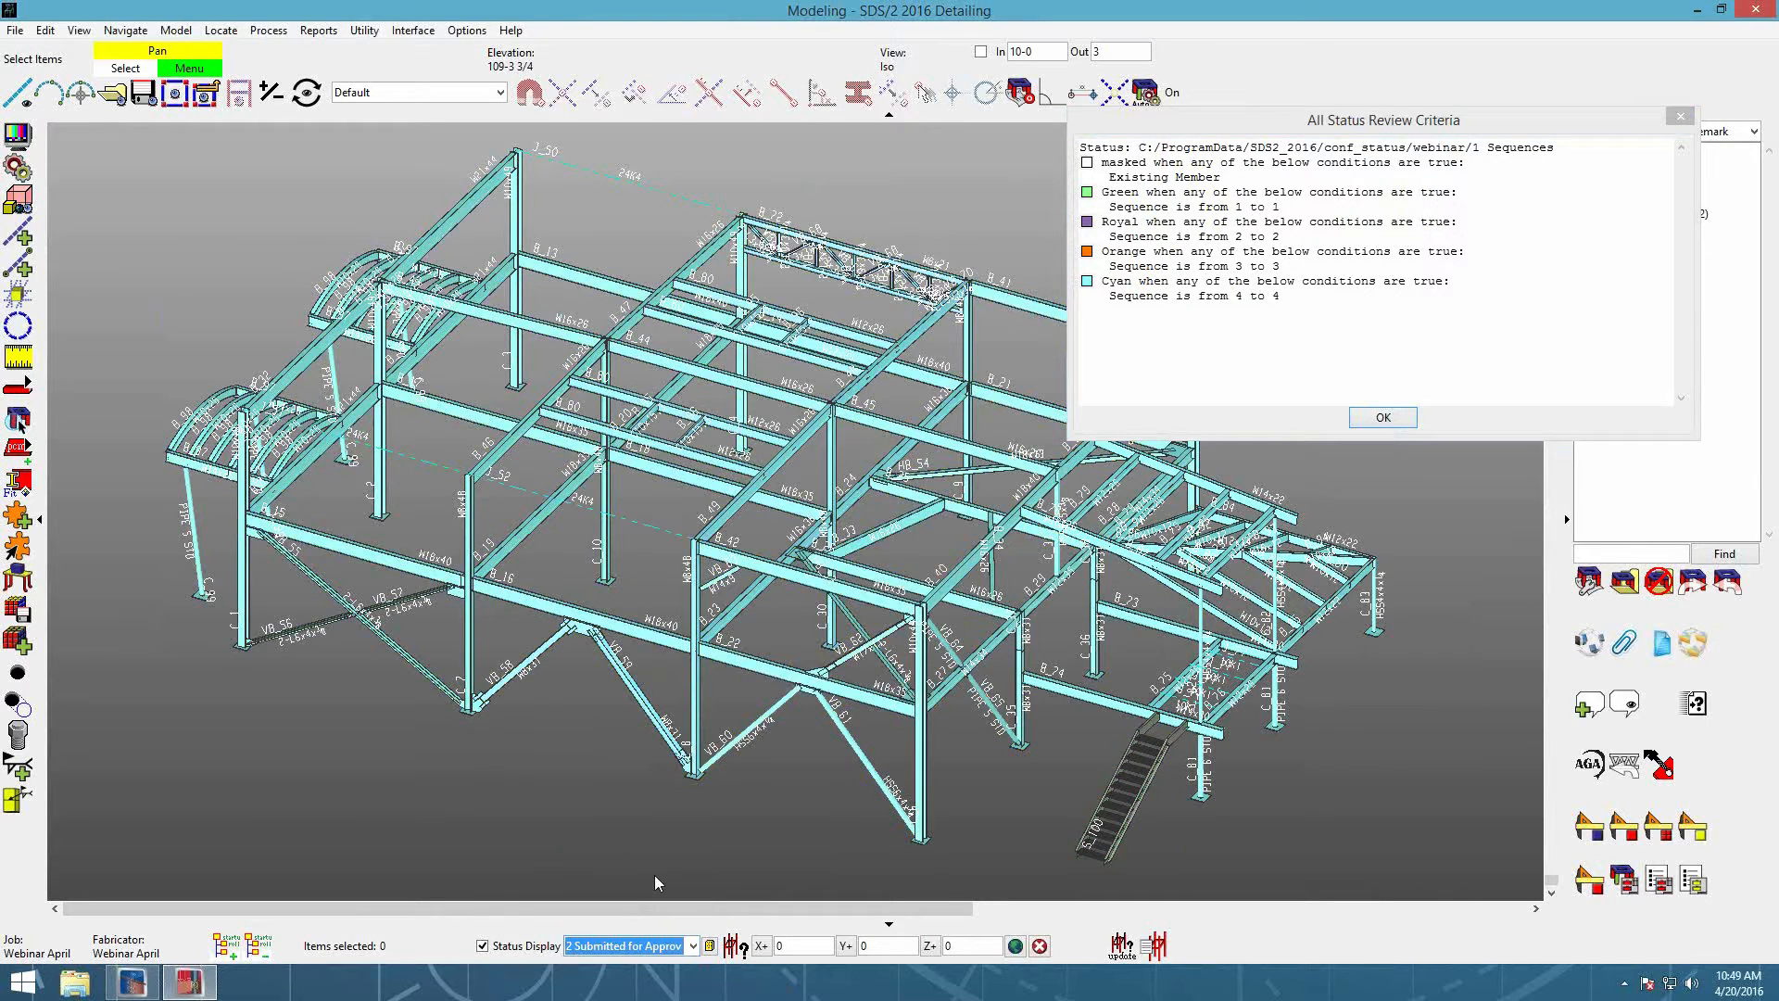
click(1383, 417)
click(1159, 941)
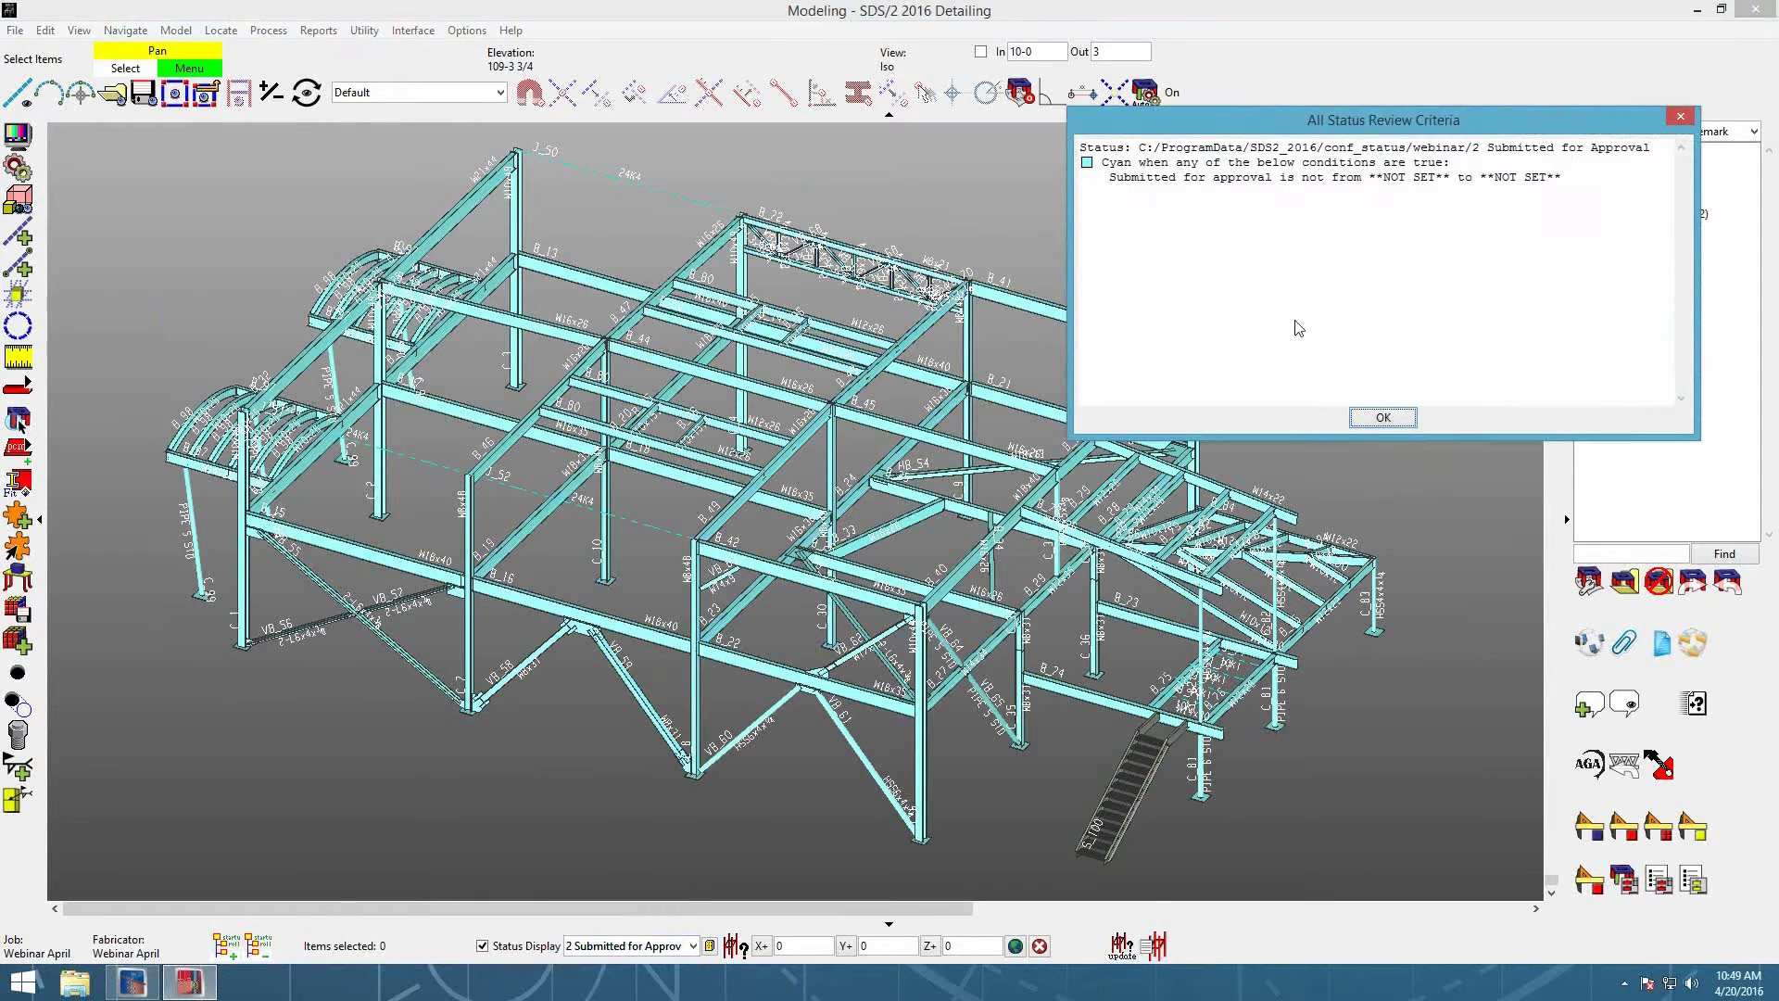
Step: Move the legend aside, open a second copy next to it for comparison, and close the second copy
drag(1392, 135, 560, 204)
click(1166, 955)
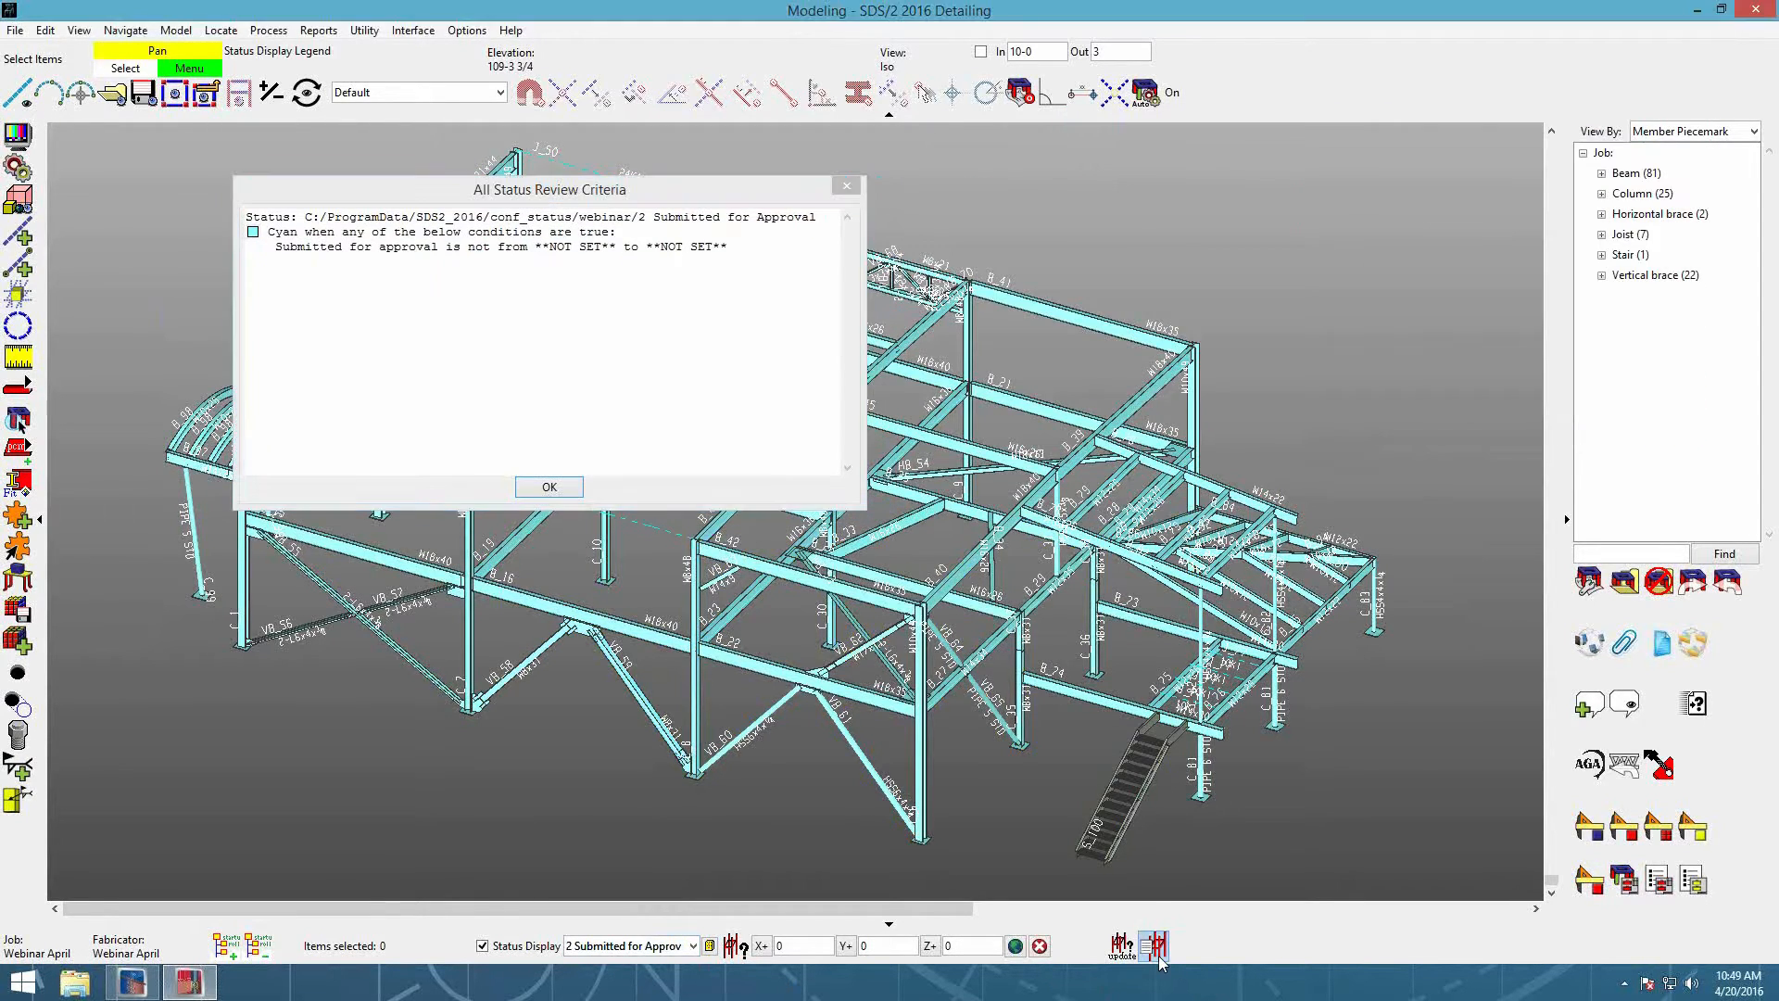
drag(1353, 133, 1225, 201)
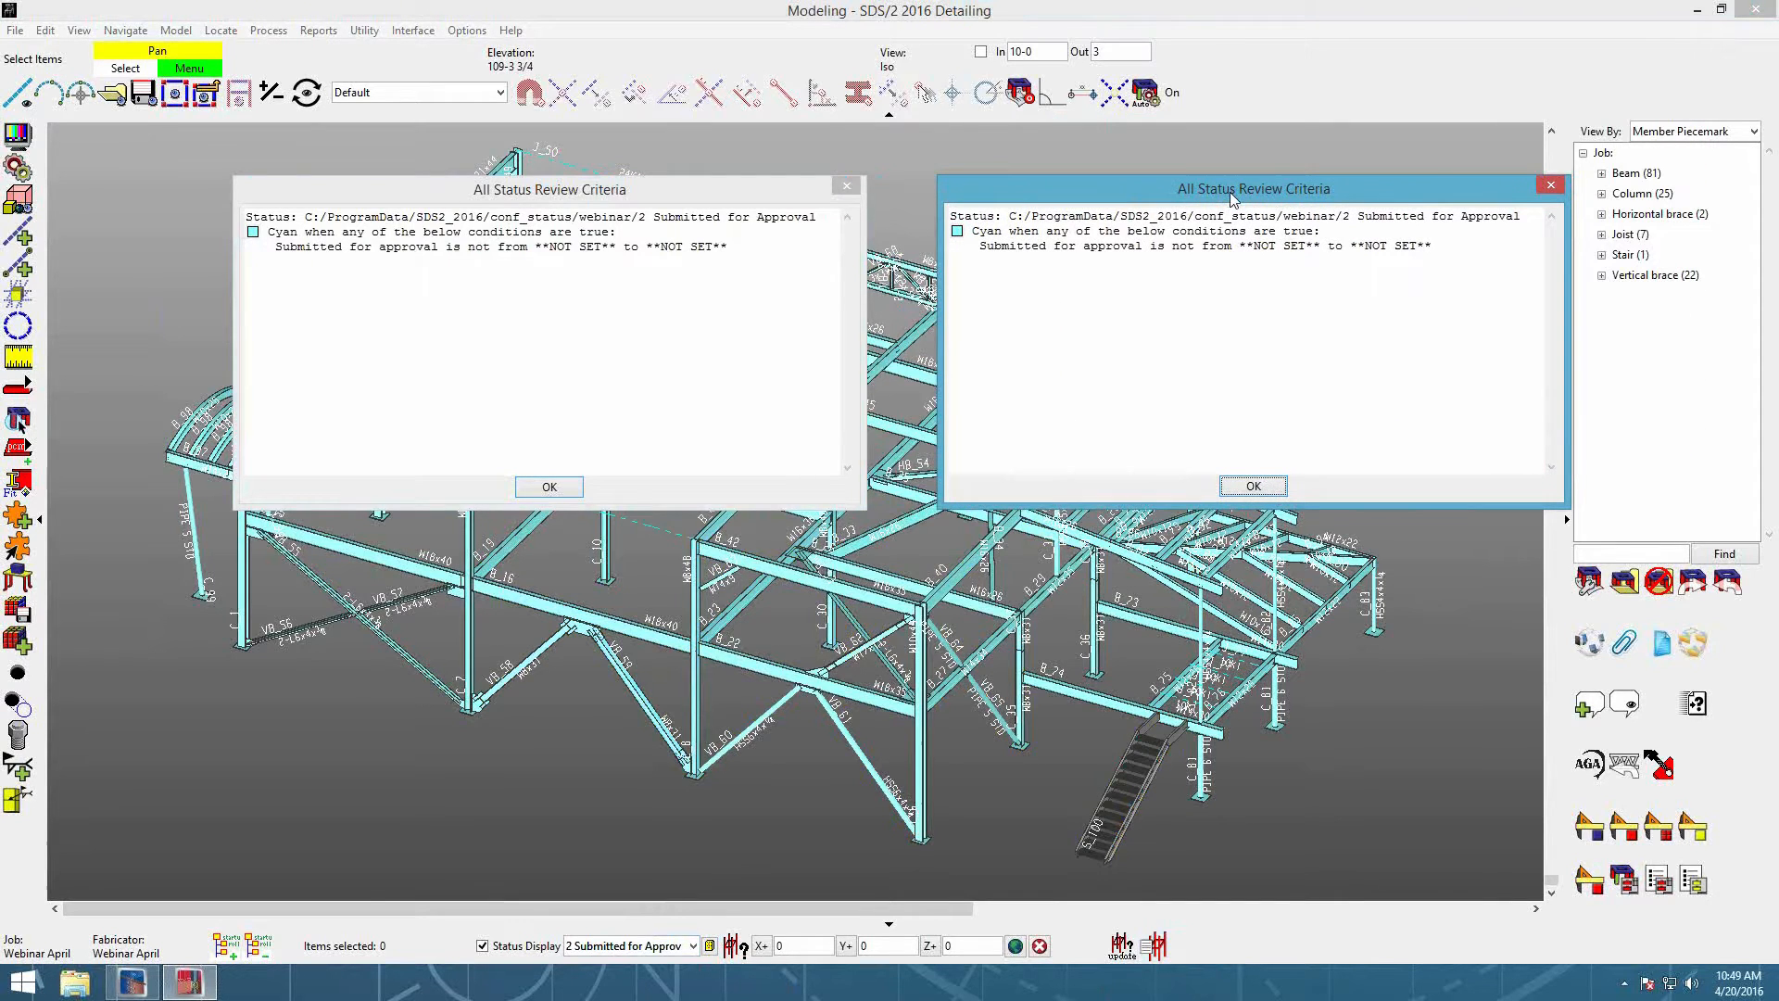
click(1253, 487)
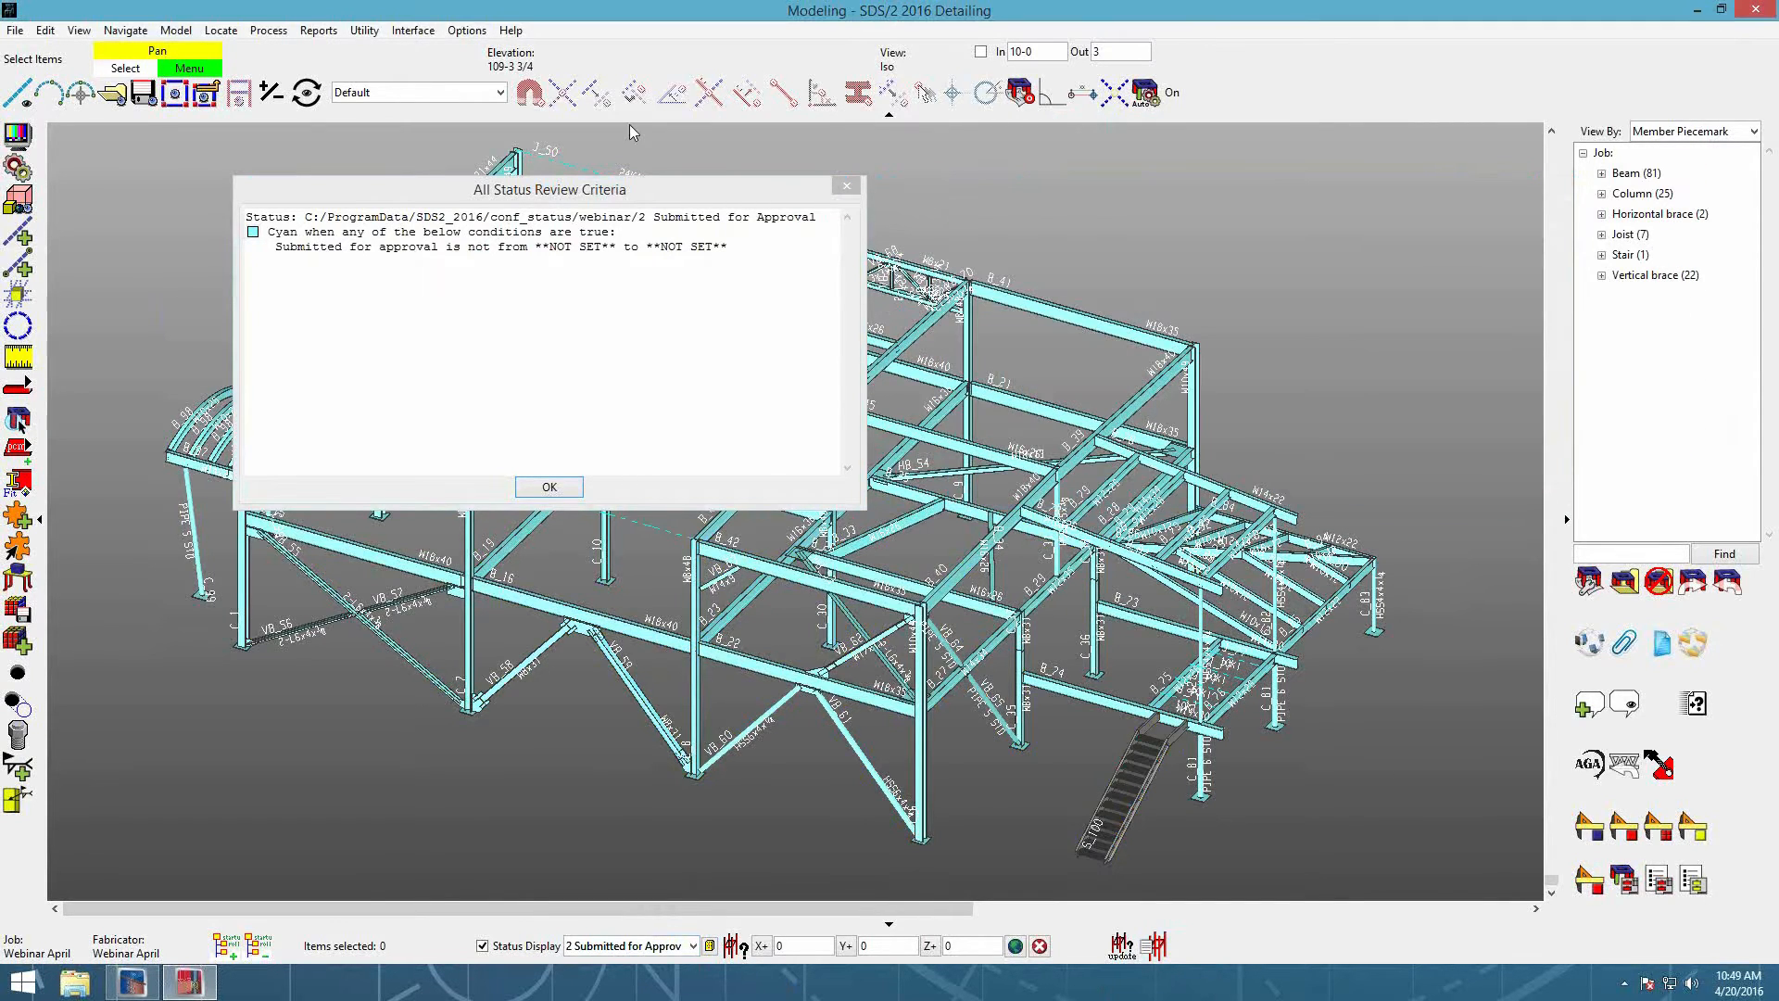
Step: Examine the status file name in the remaining legend, and close and reopen the legend before dismissing it
drag(628, 189, 1296, 150)
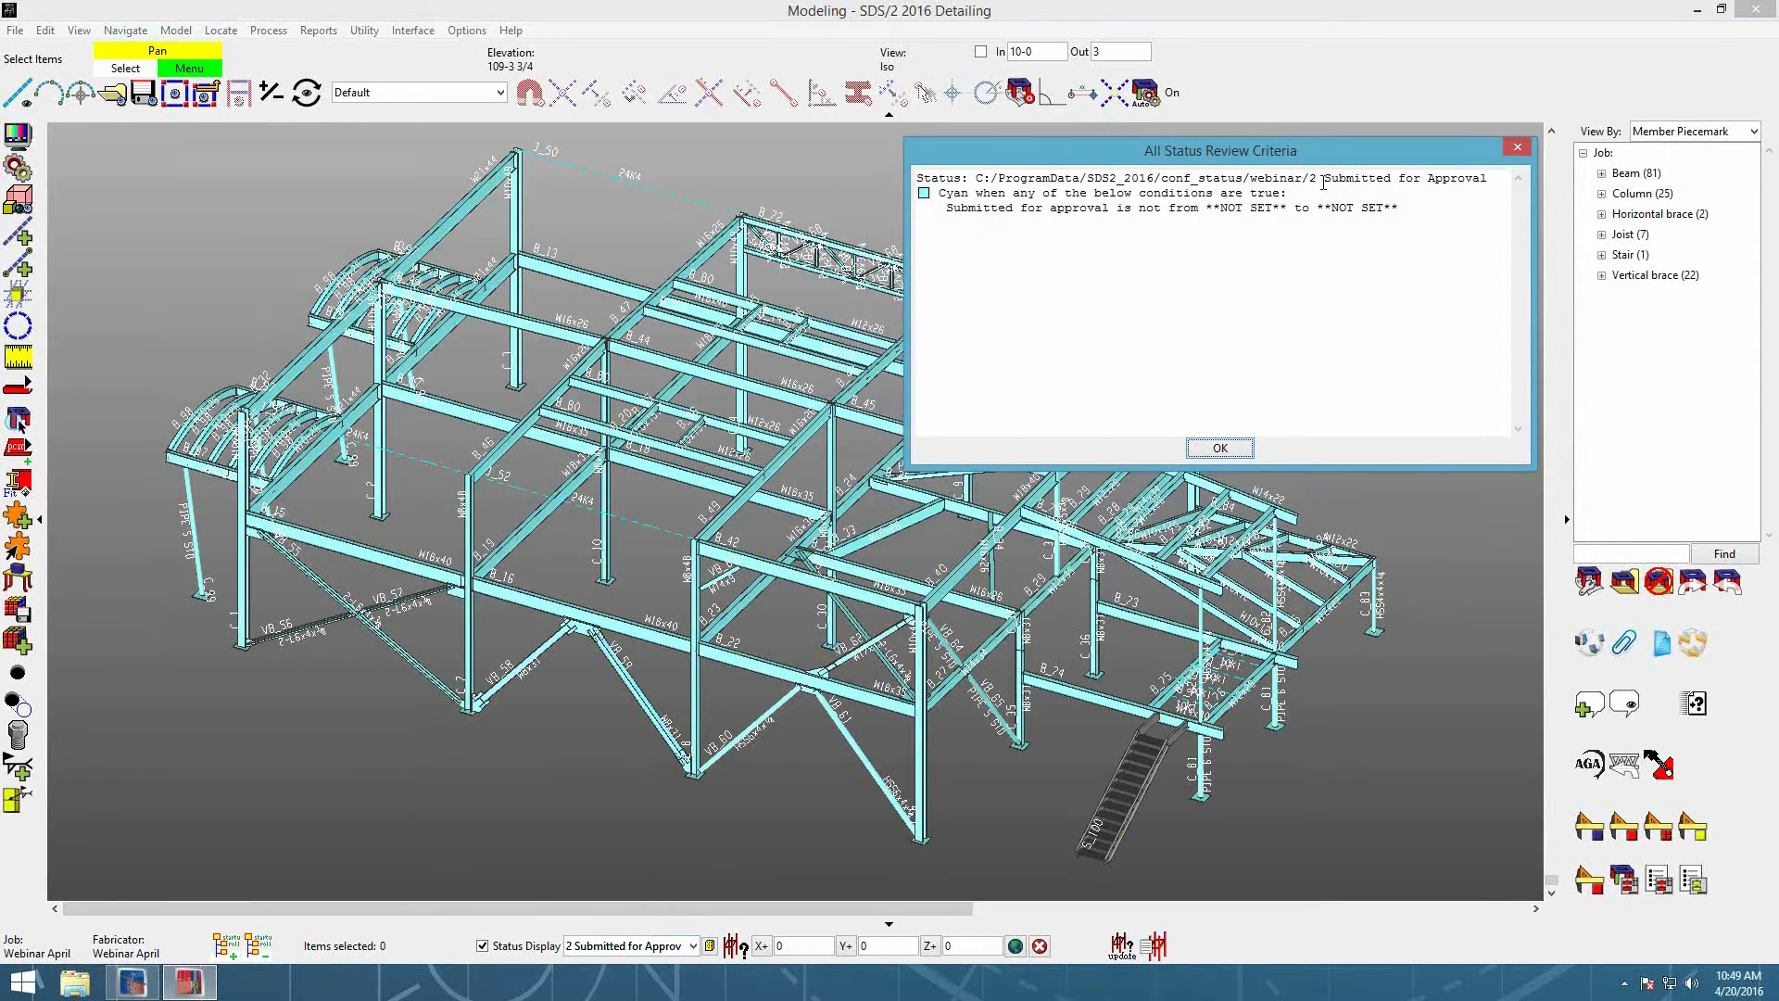
drag(1312, 176, 1489, 181)
click(1310, 177)
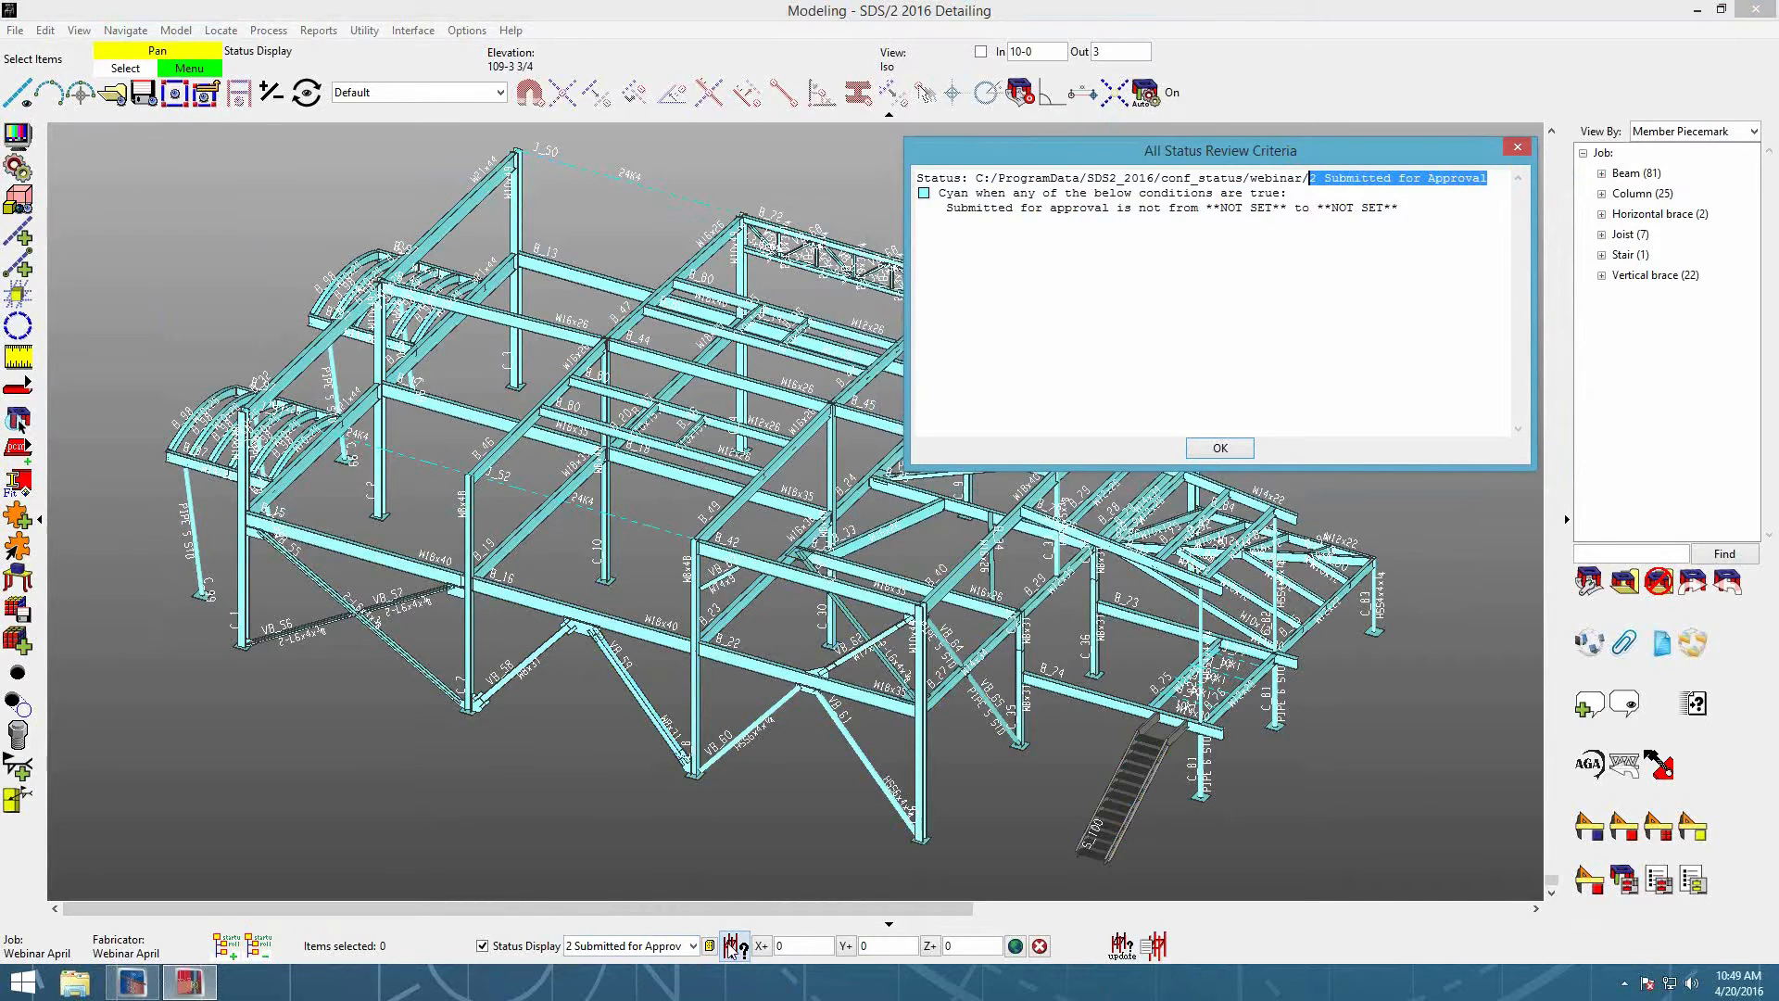
click(1223, 448)
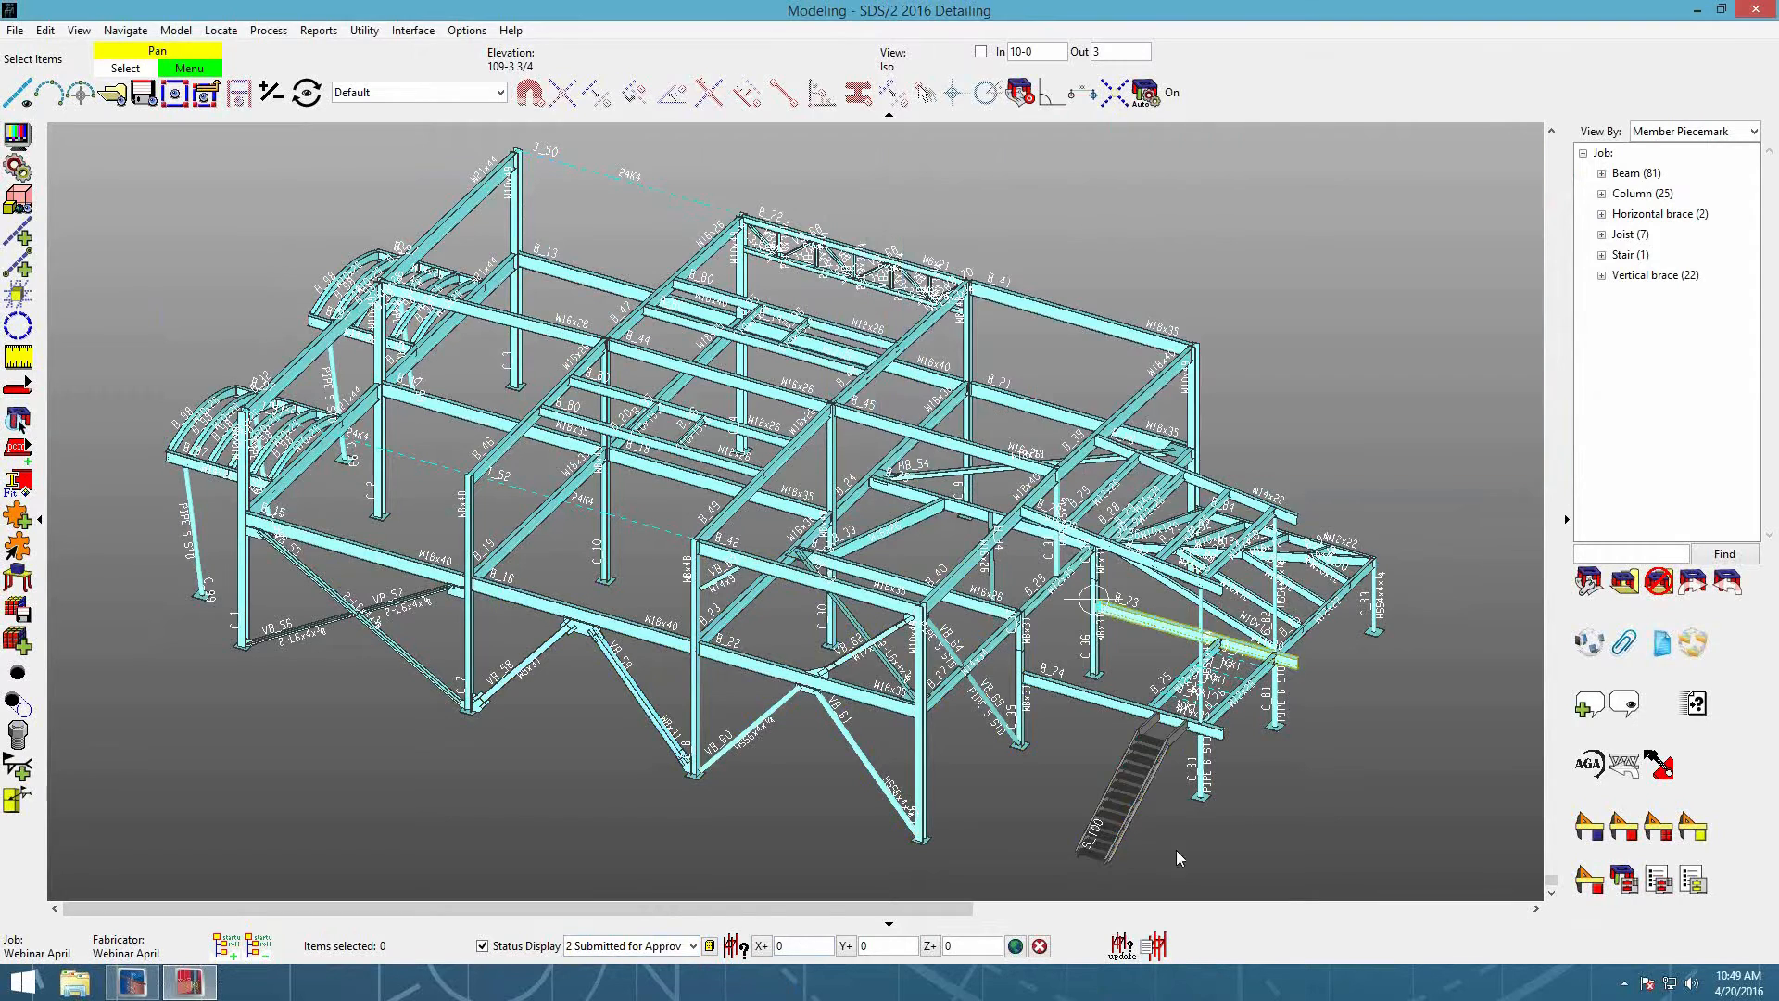
click(1156, 948)
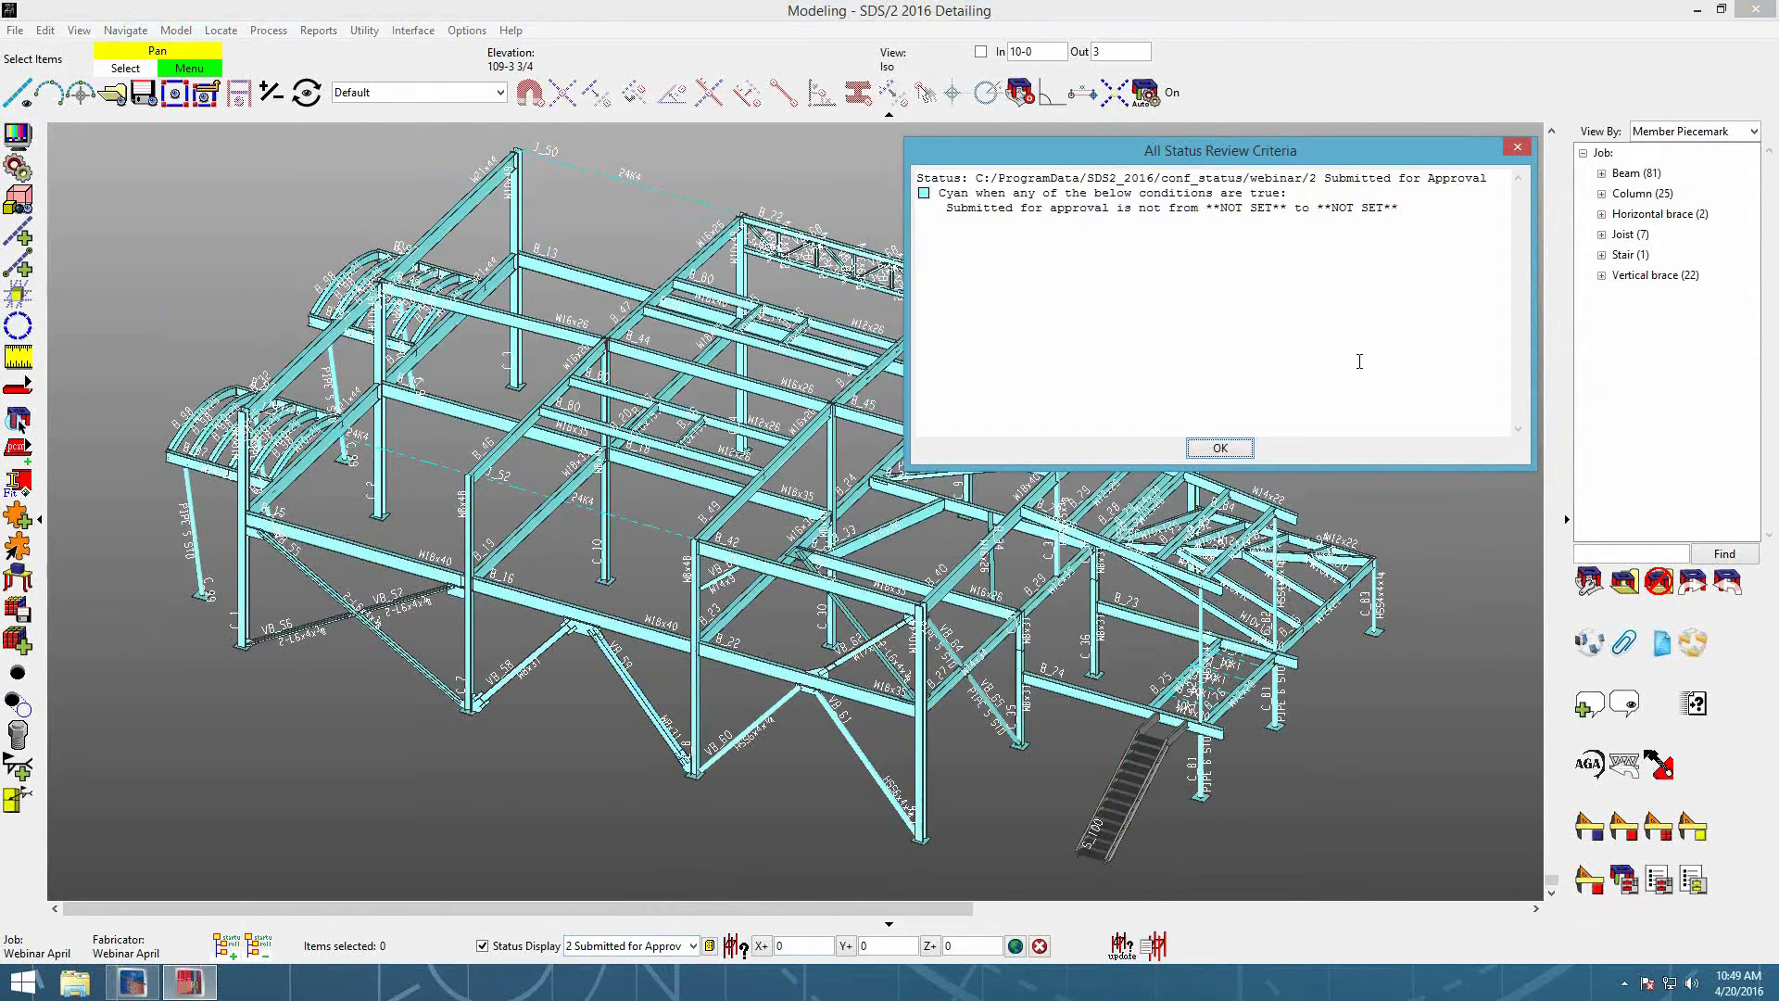
click(1518, 148)
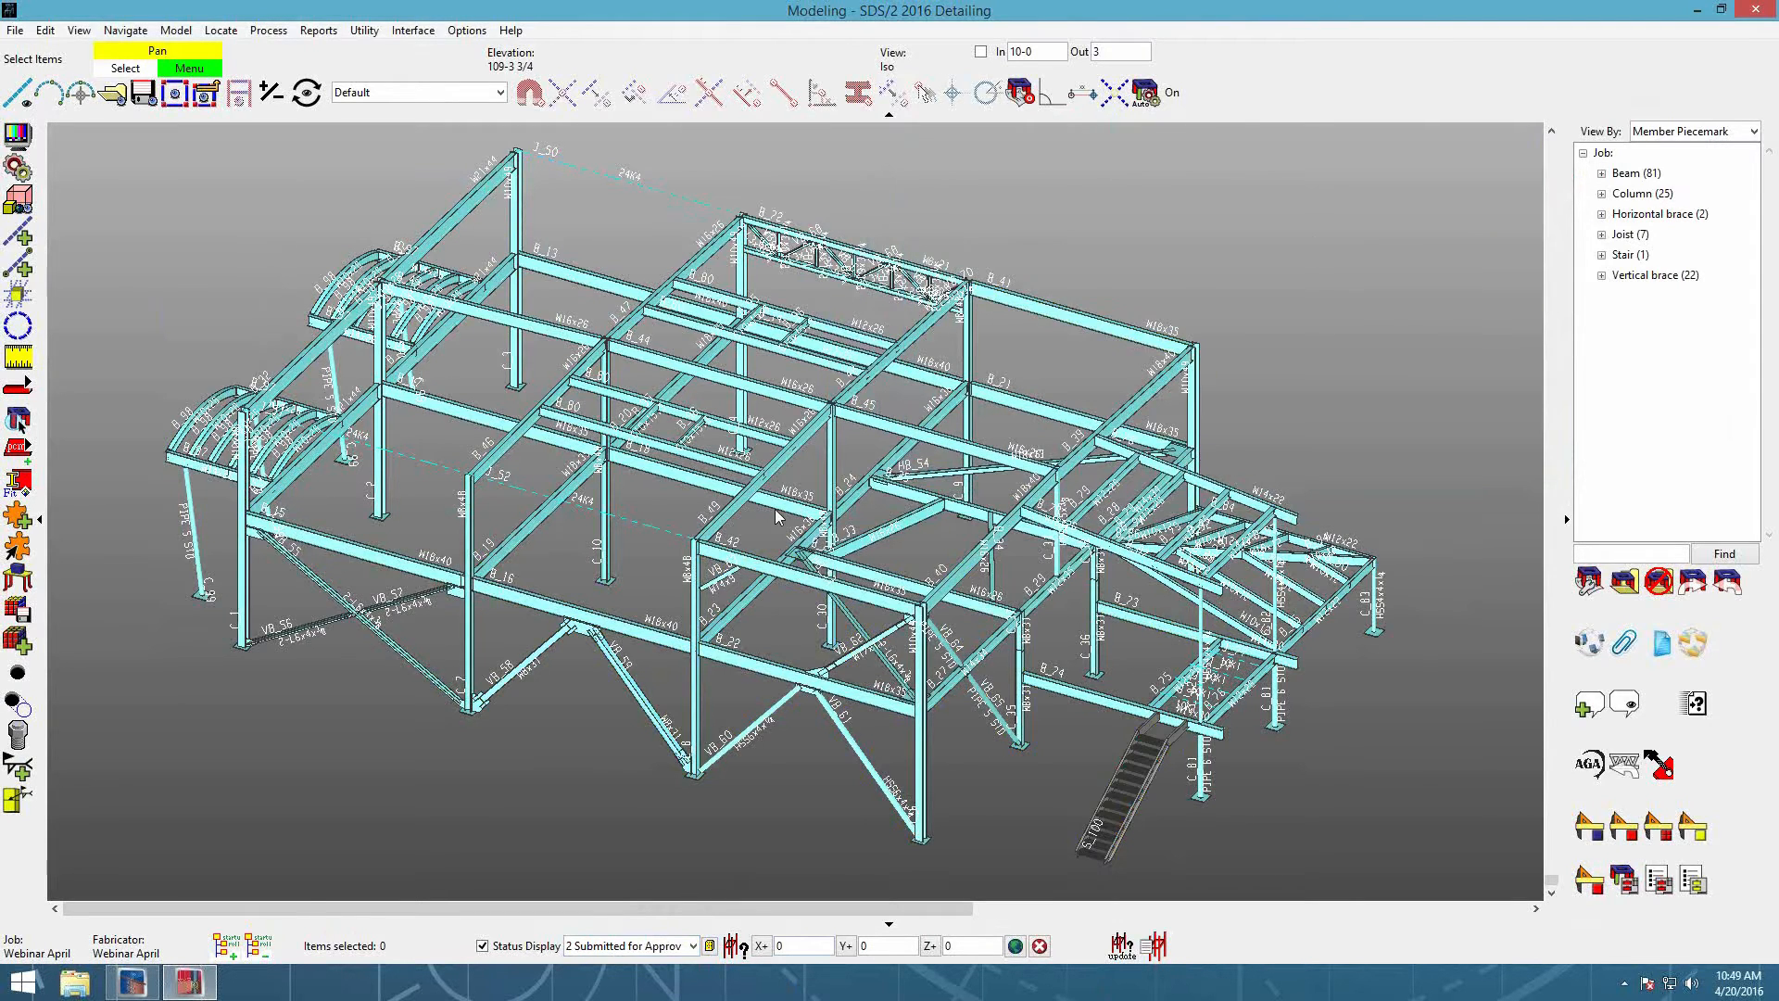
Step: Add all five status files from the webinar folder, 1 Sequences through 5 Fab Complete, to the default statuses in the user options
scroll(775, 508, down, 1)
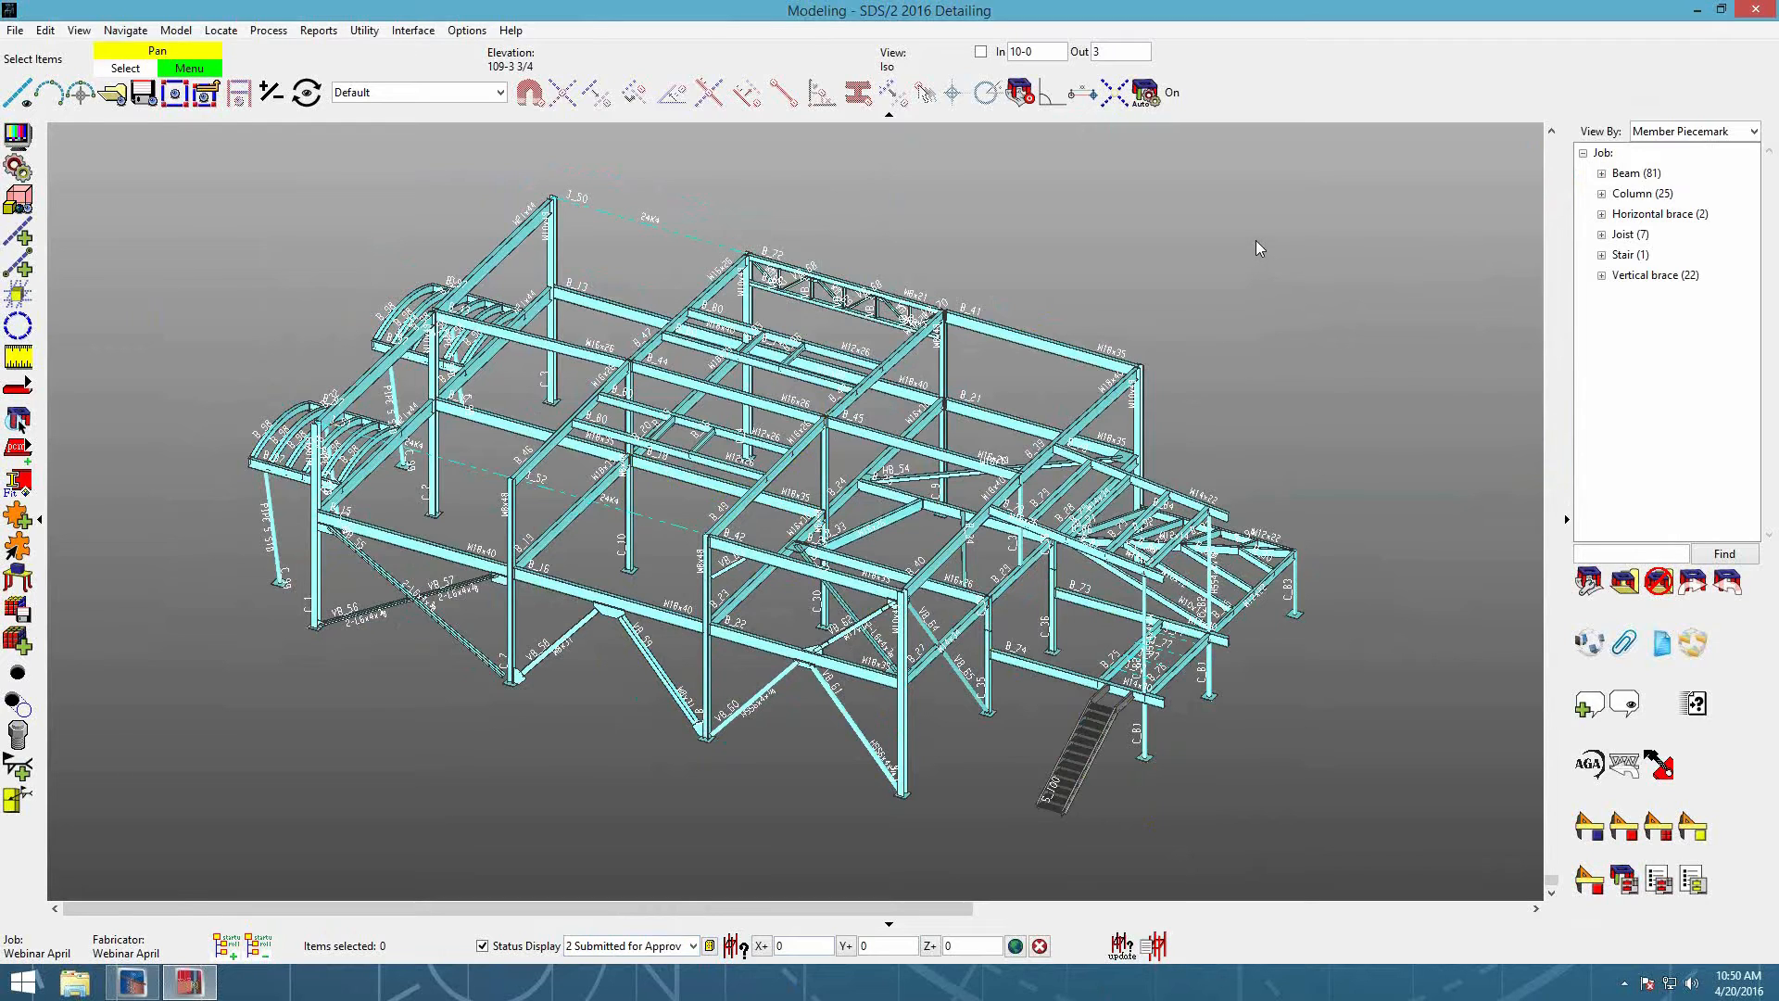
click(467, 30)
click(499, 104)
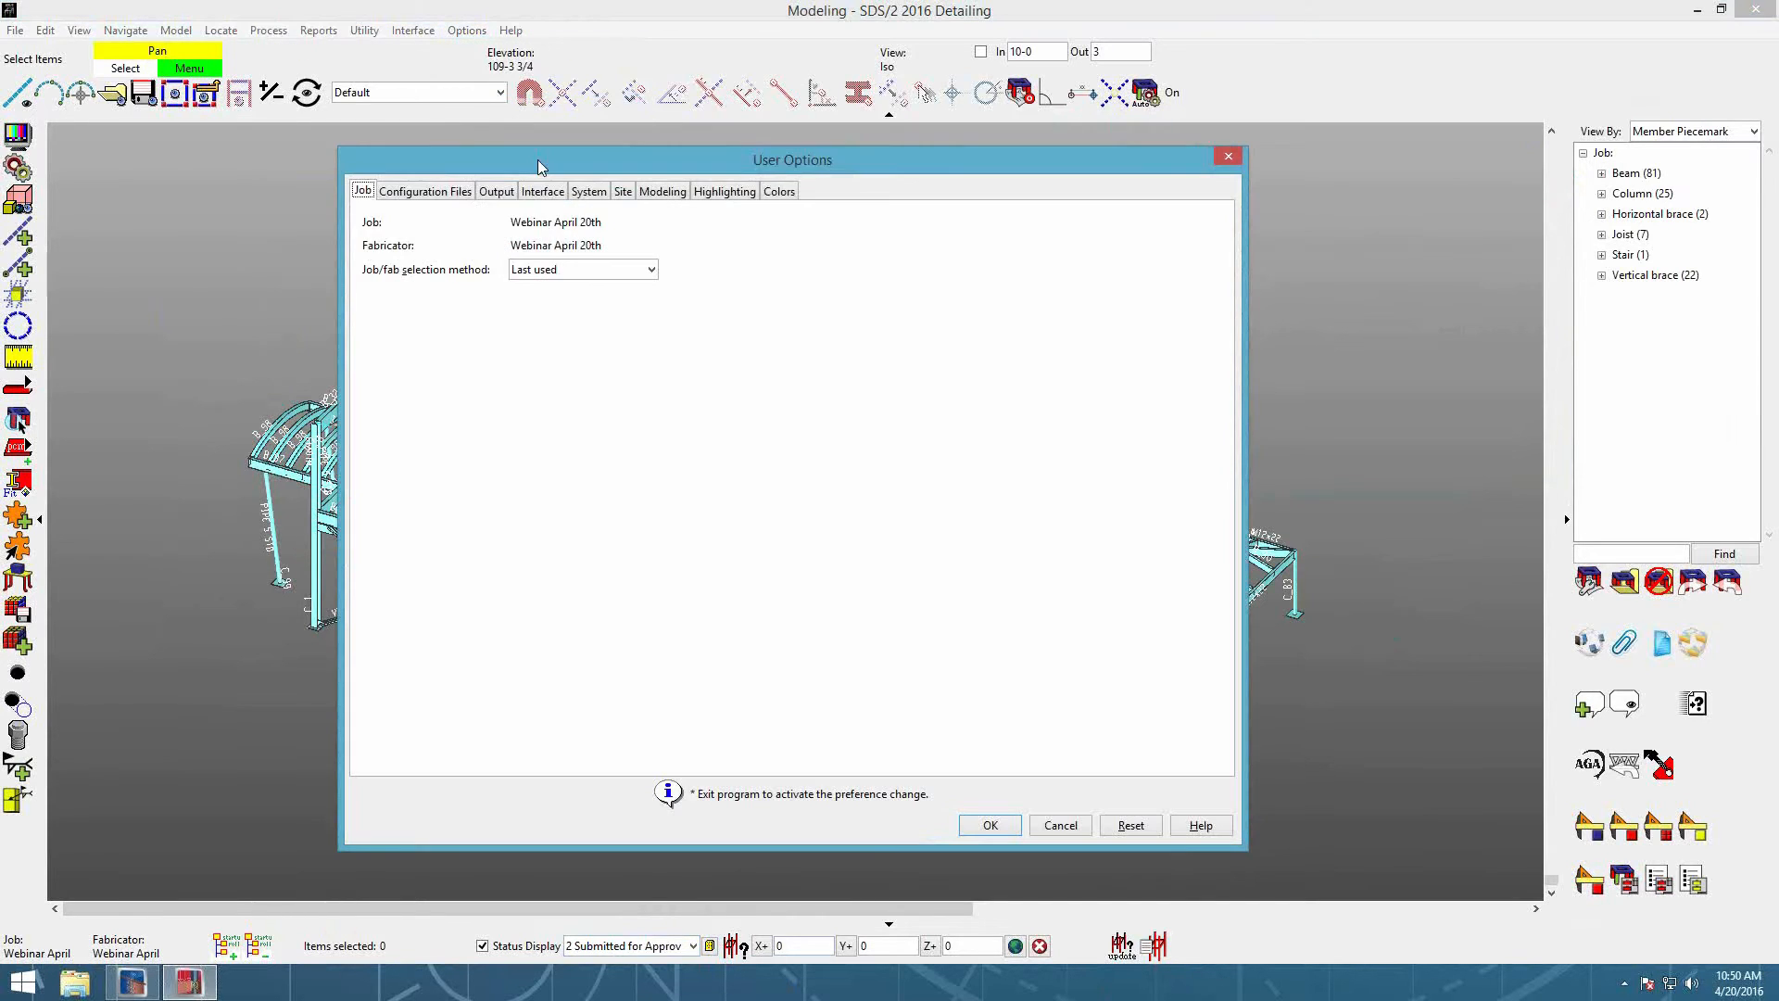
click(439, 192)
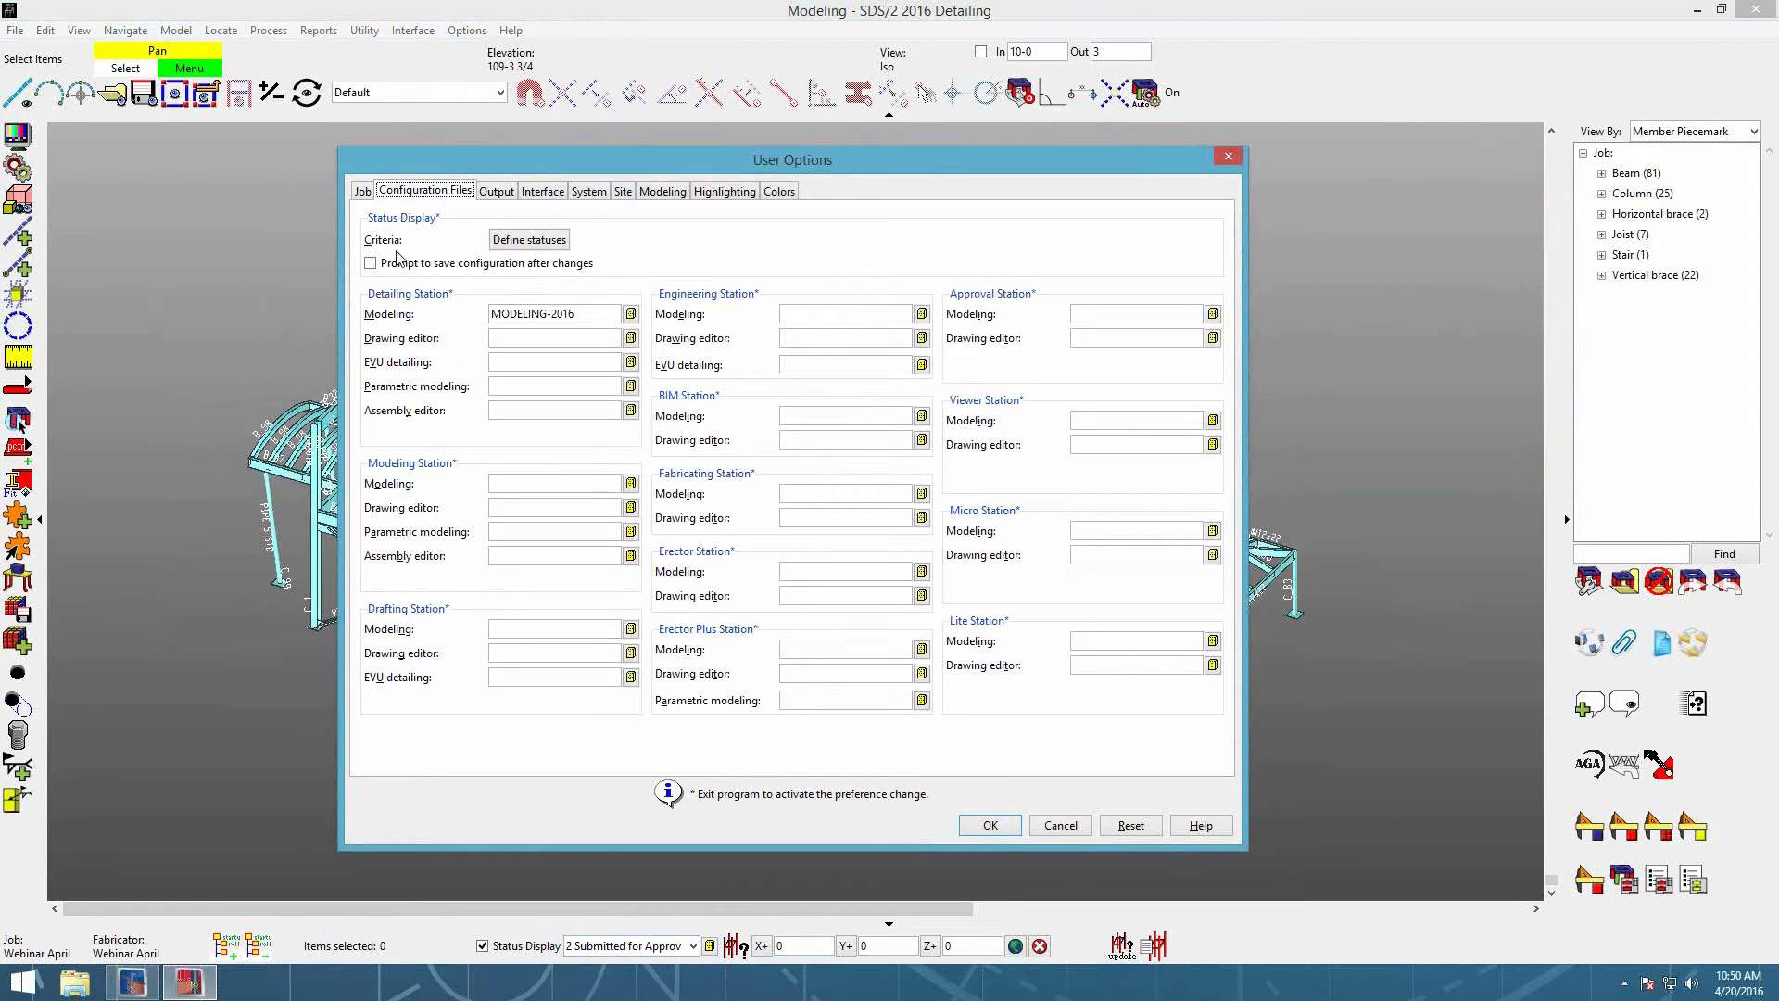
click(554, 243)
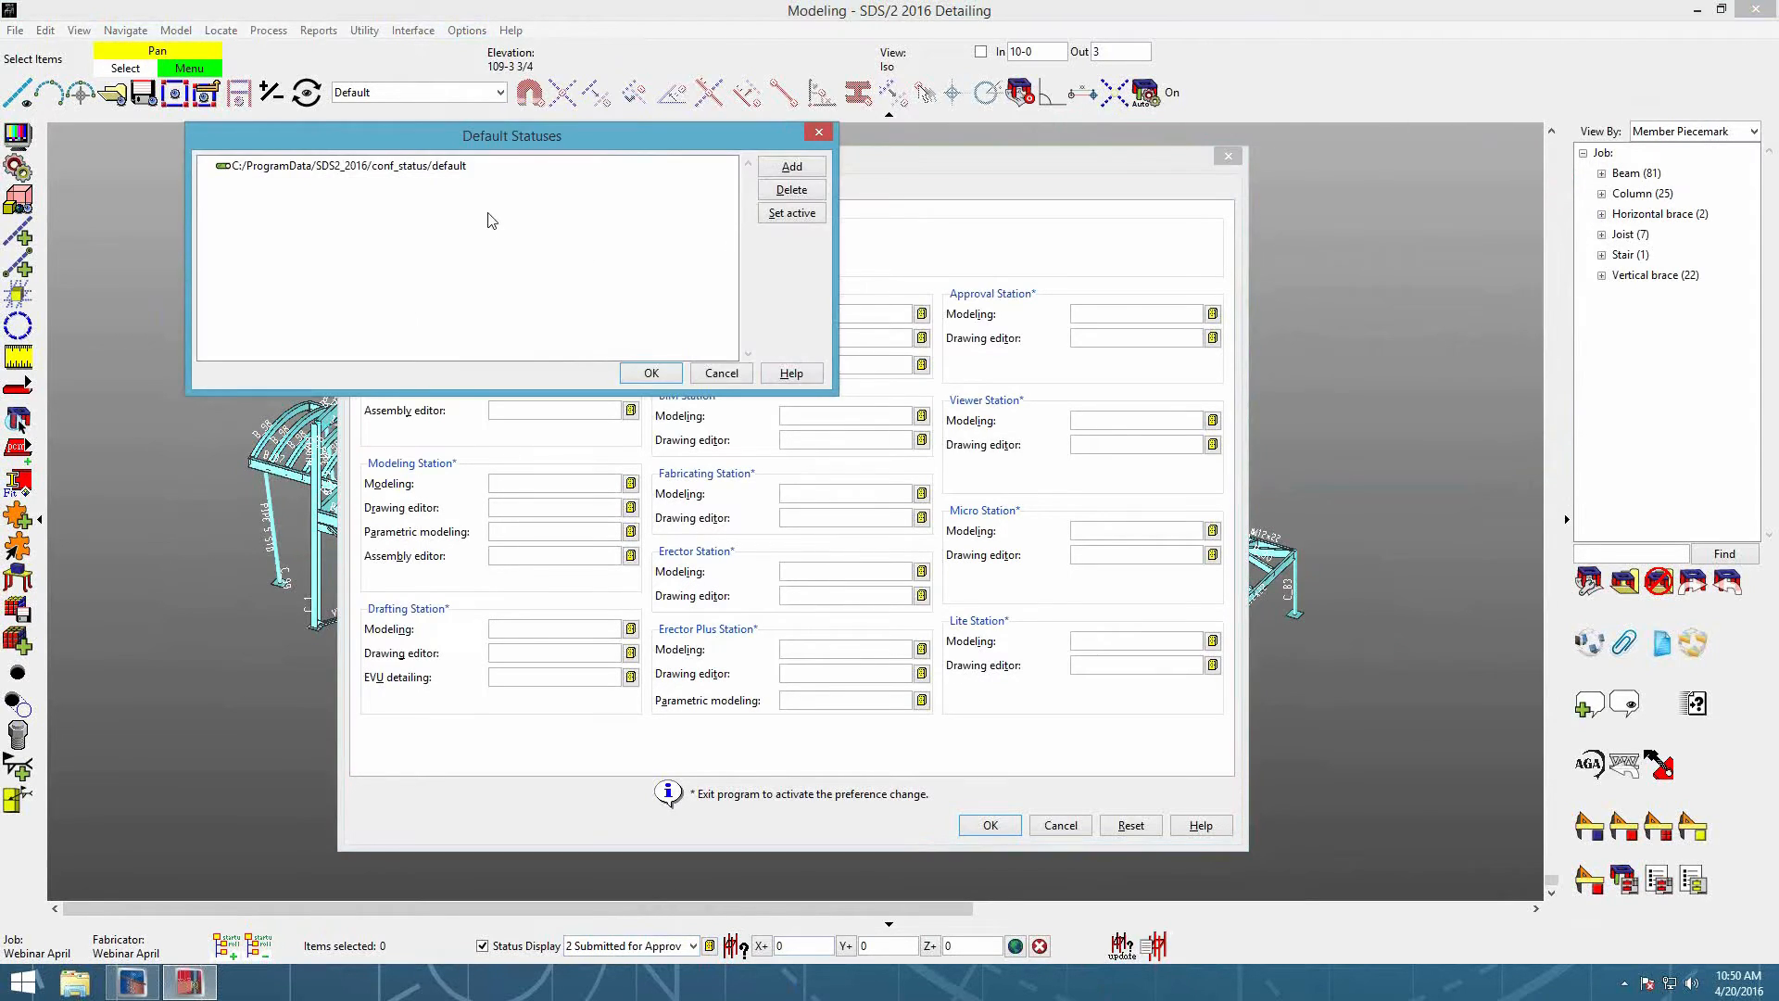
drag(481, 139, 646, 226)
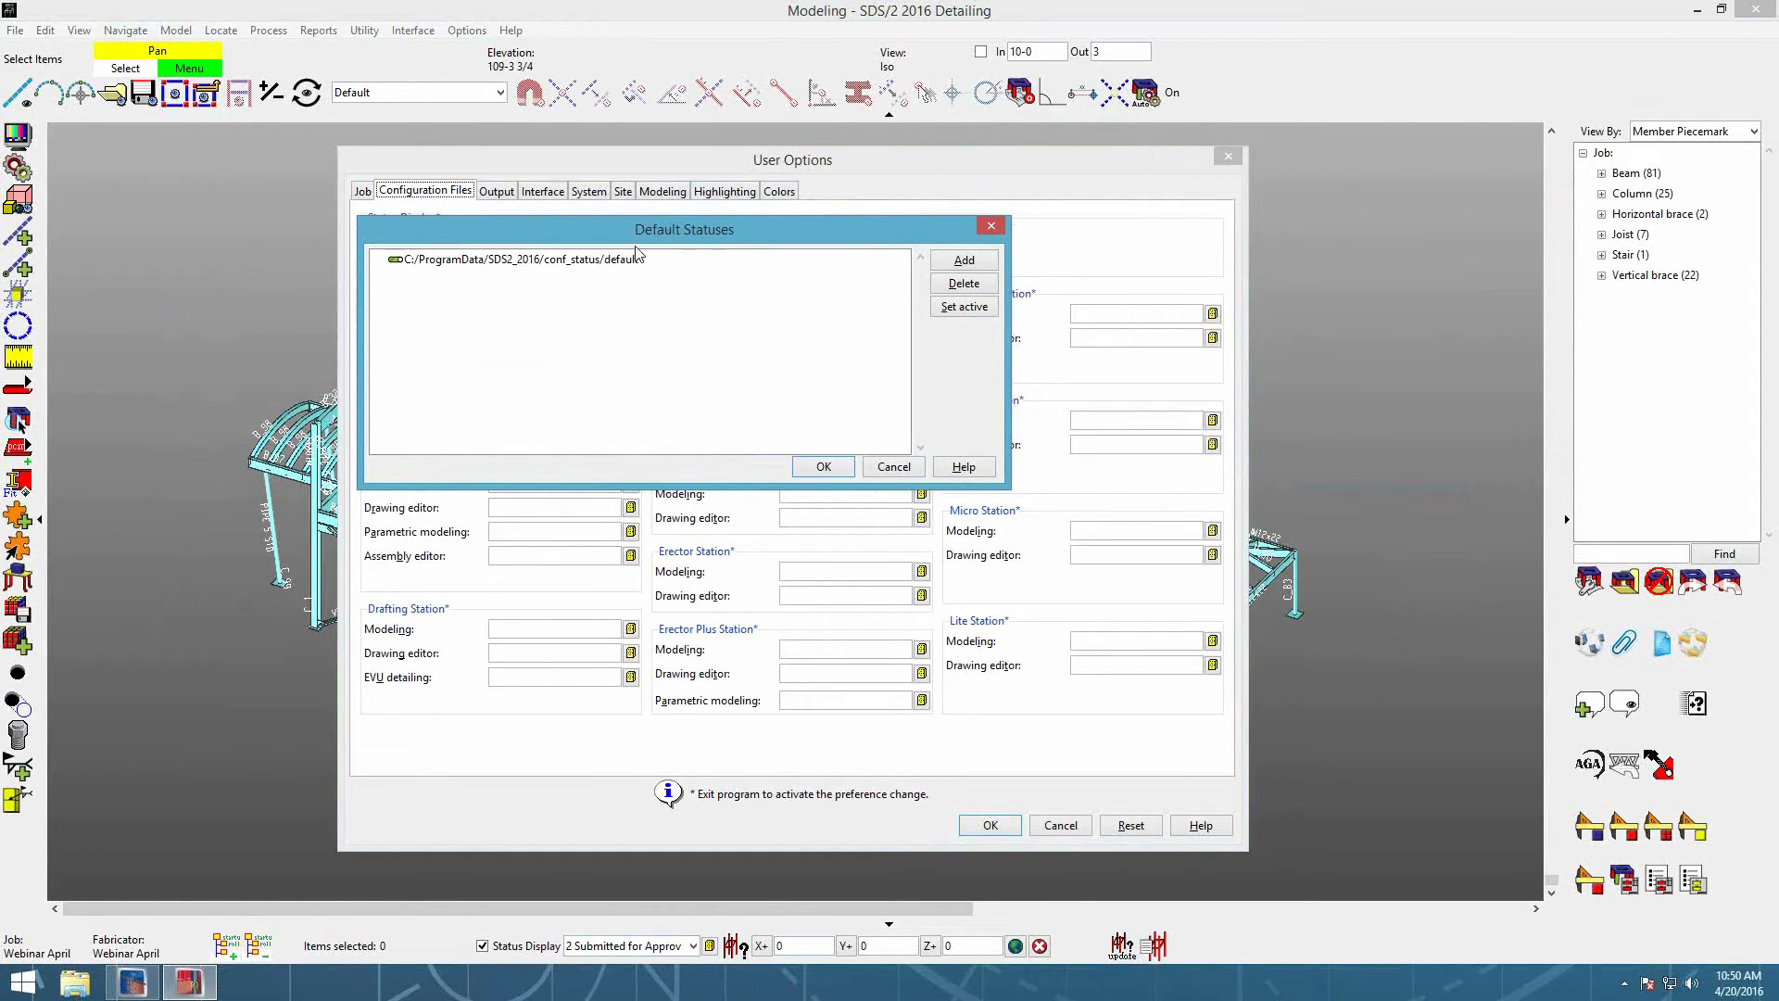
click(964, 260)
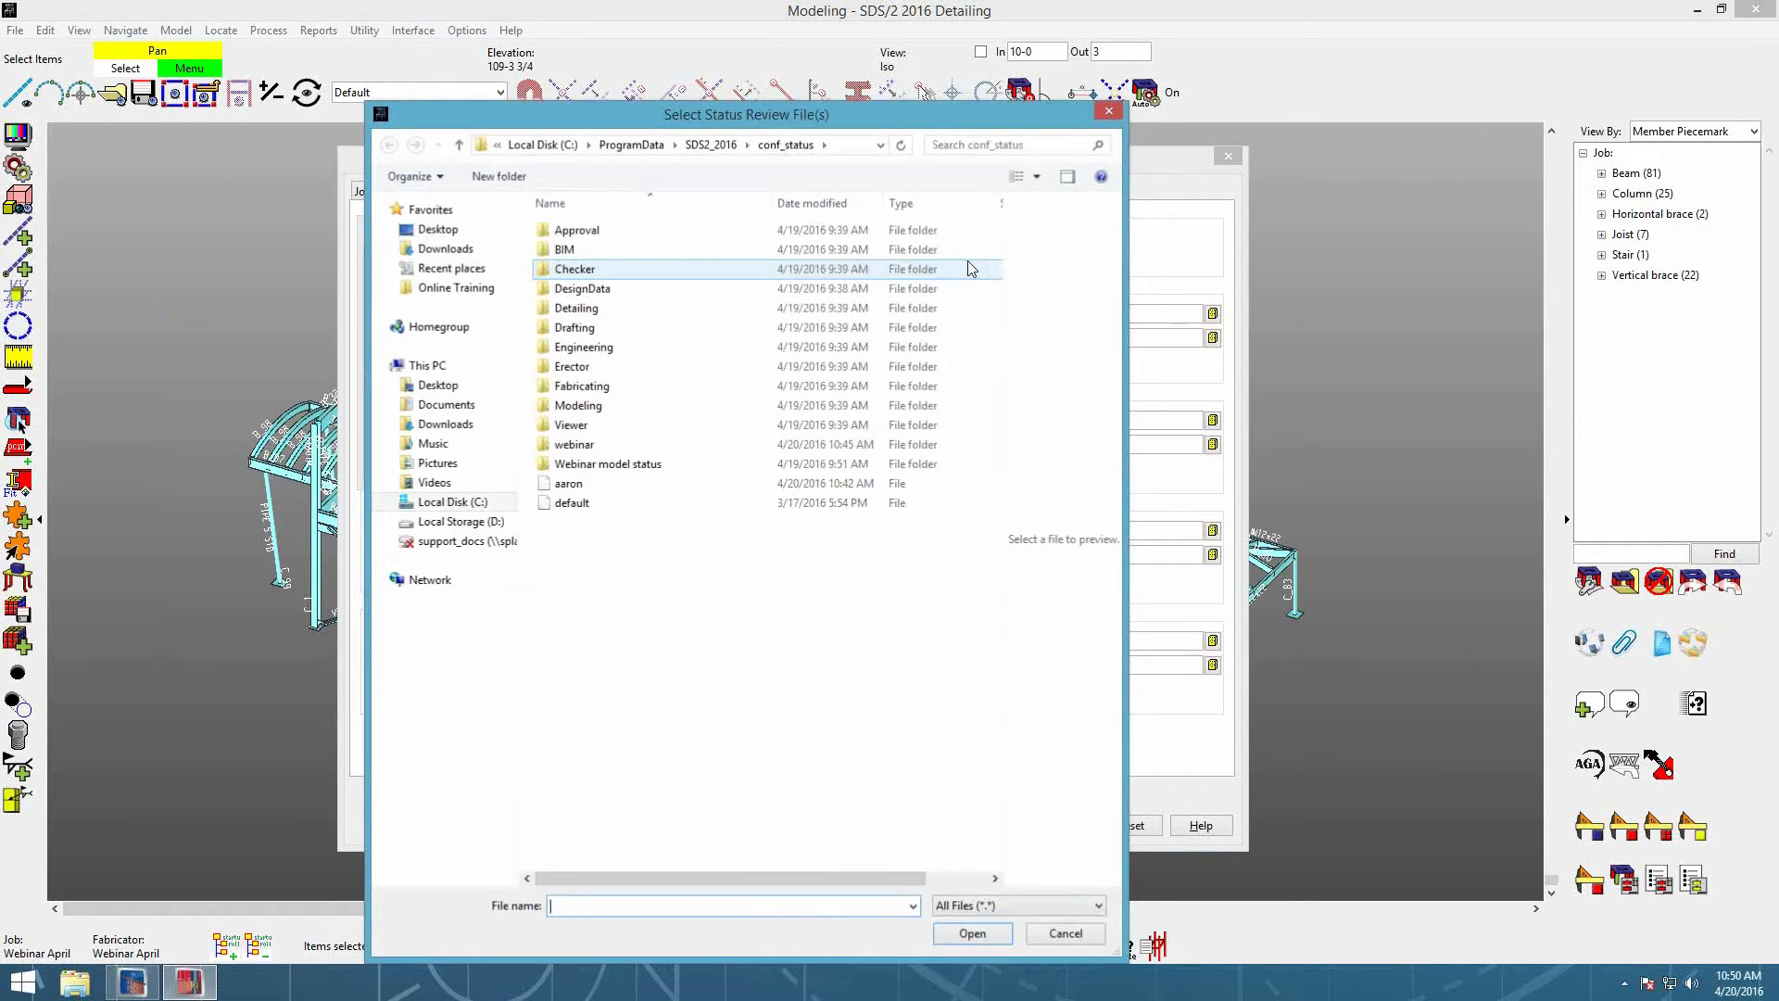
double_click(607, 463)
click(593, 230)
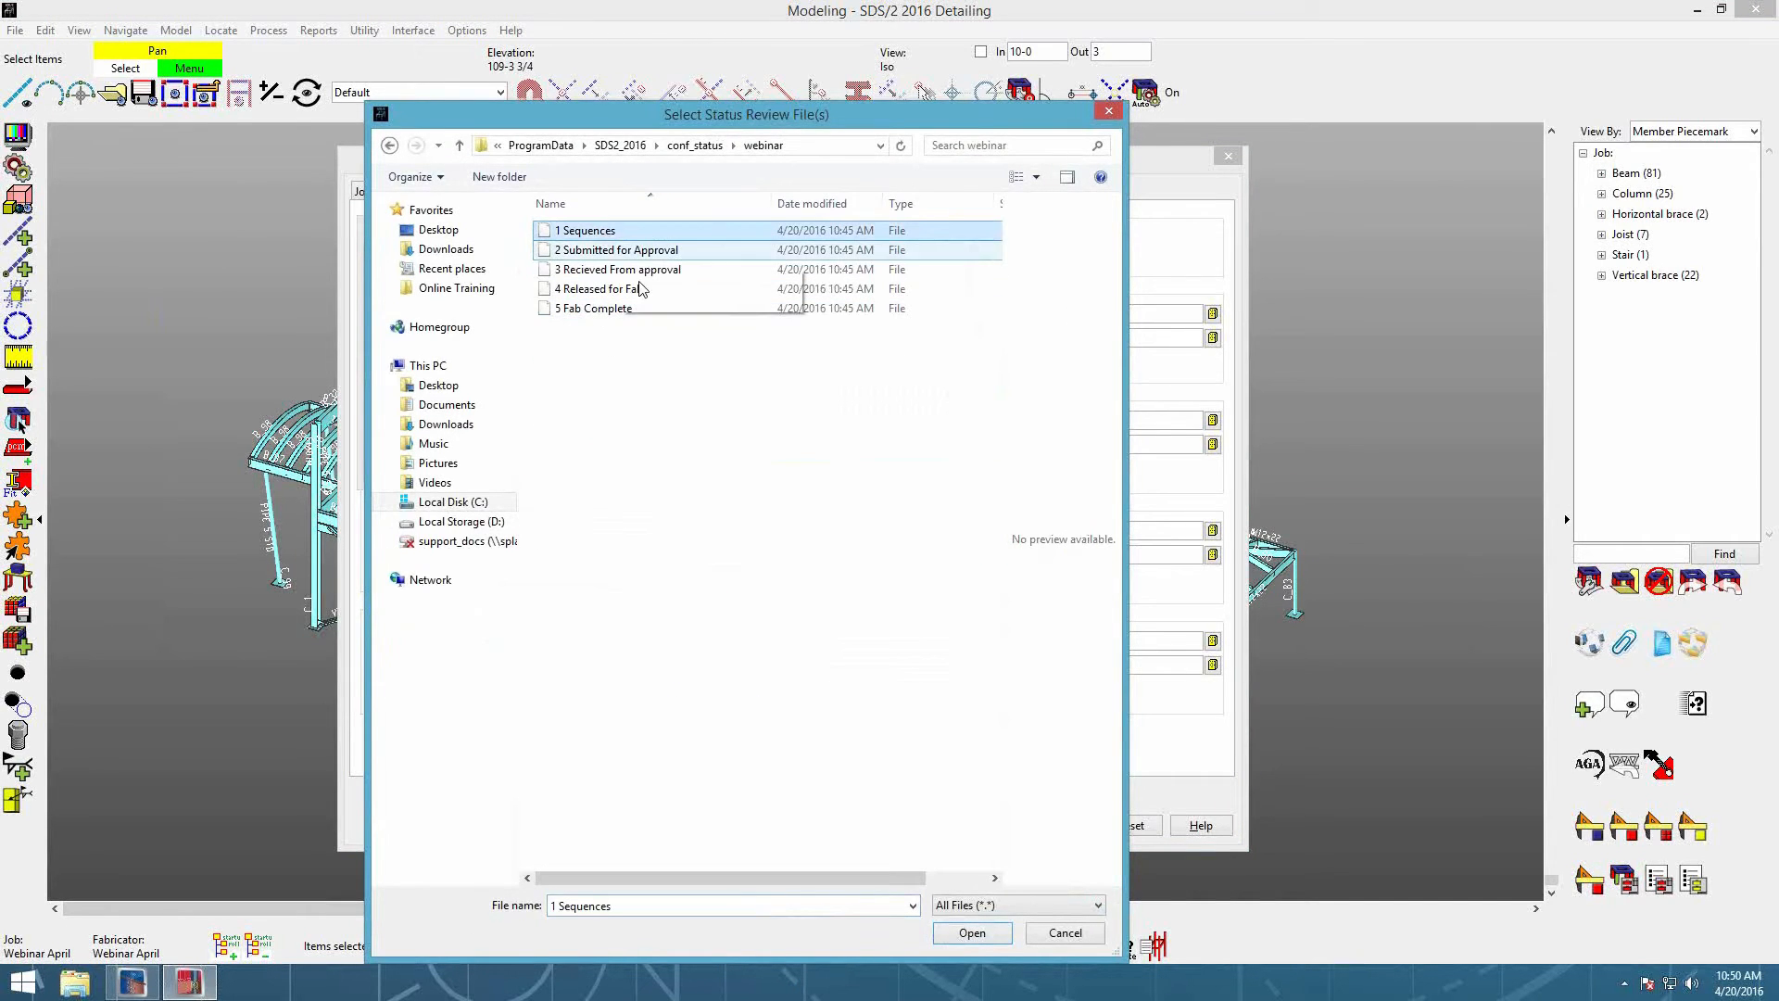
shift+click(617, 309)
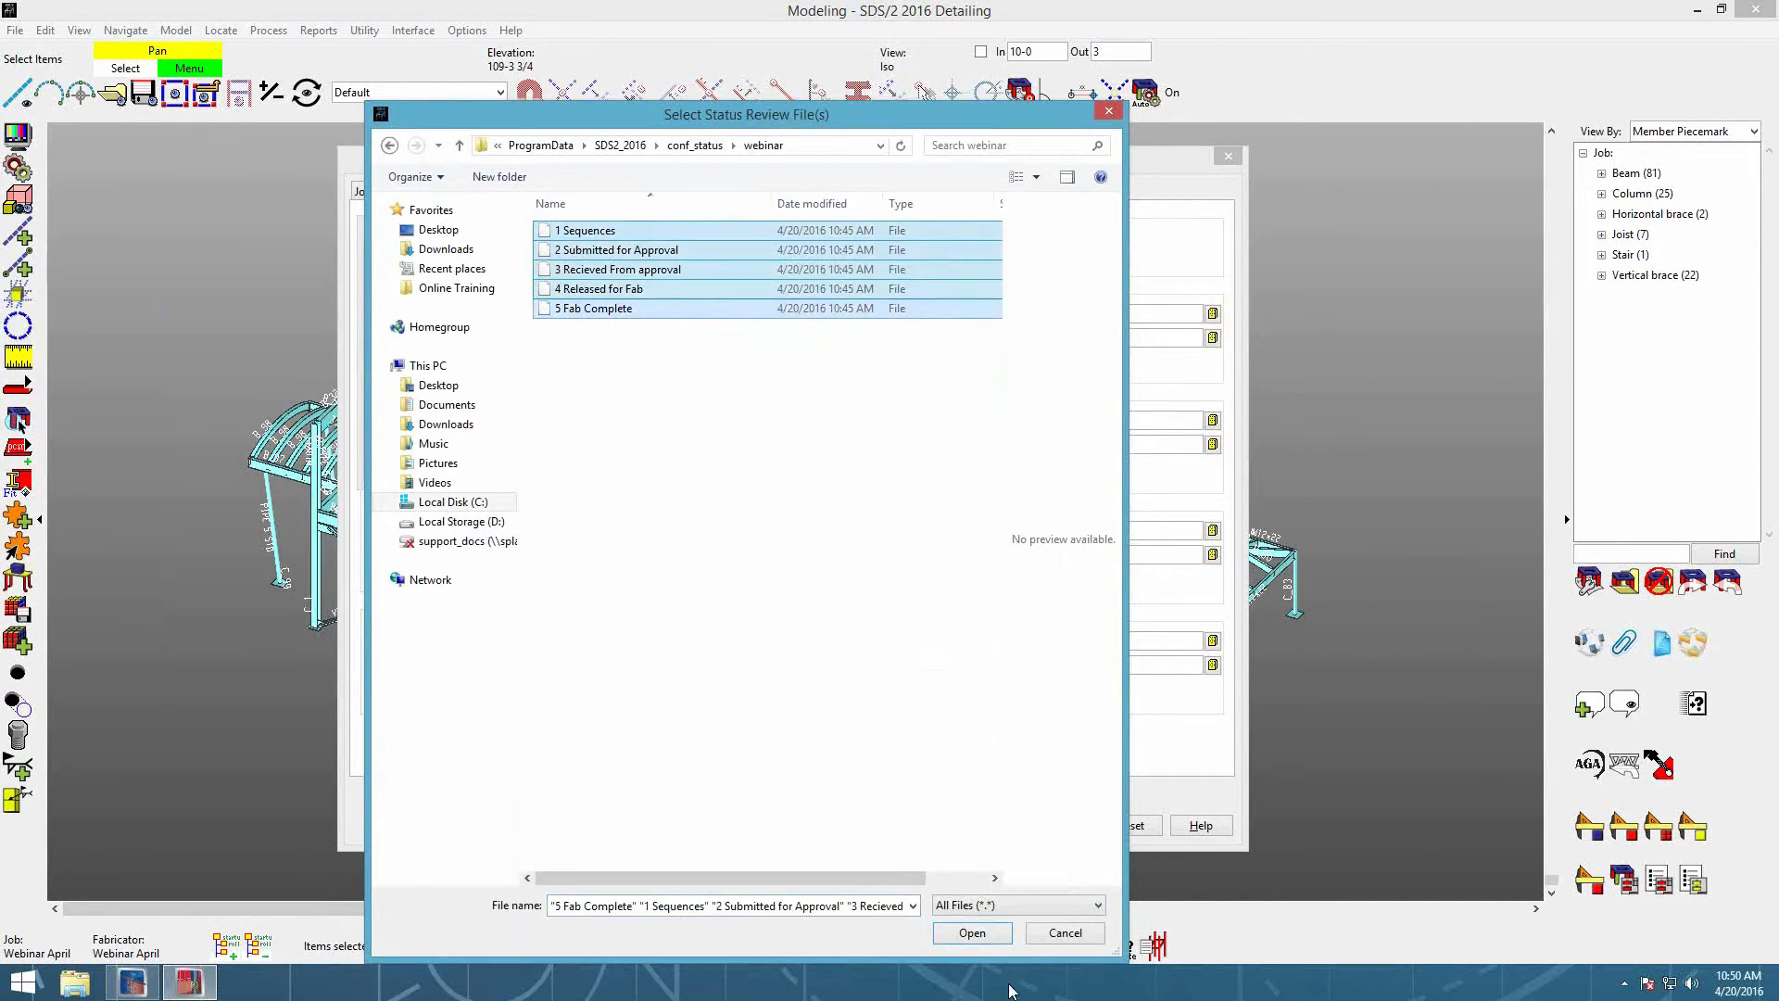
click(980, 933)
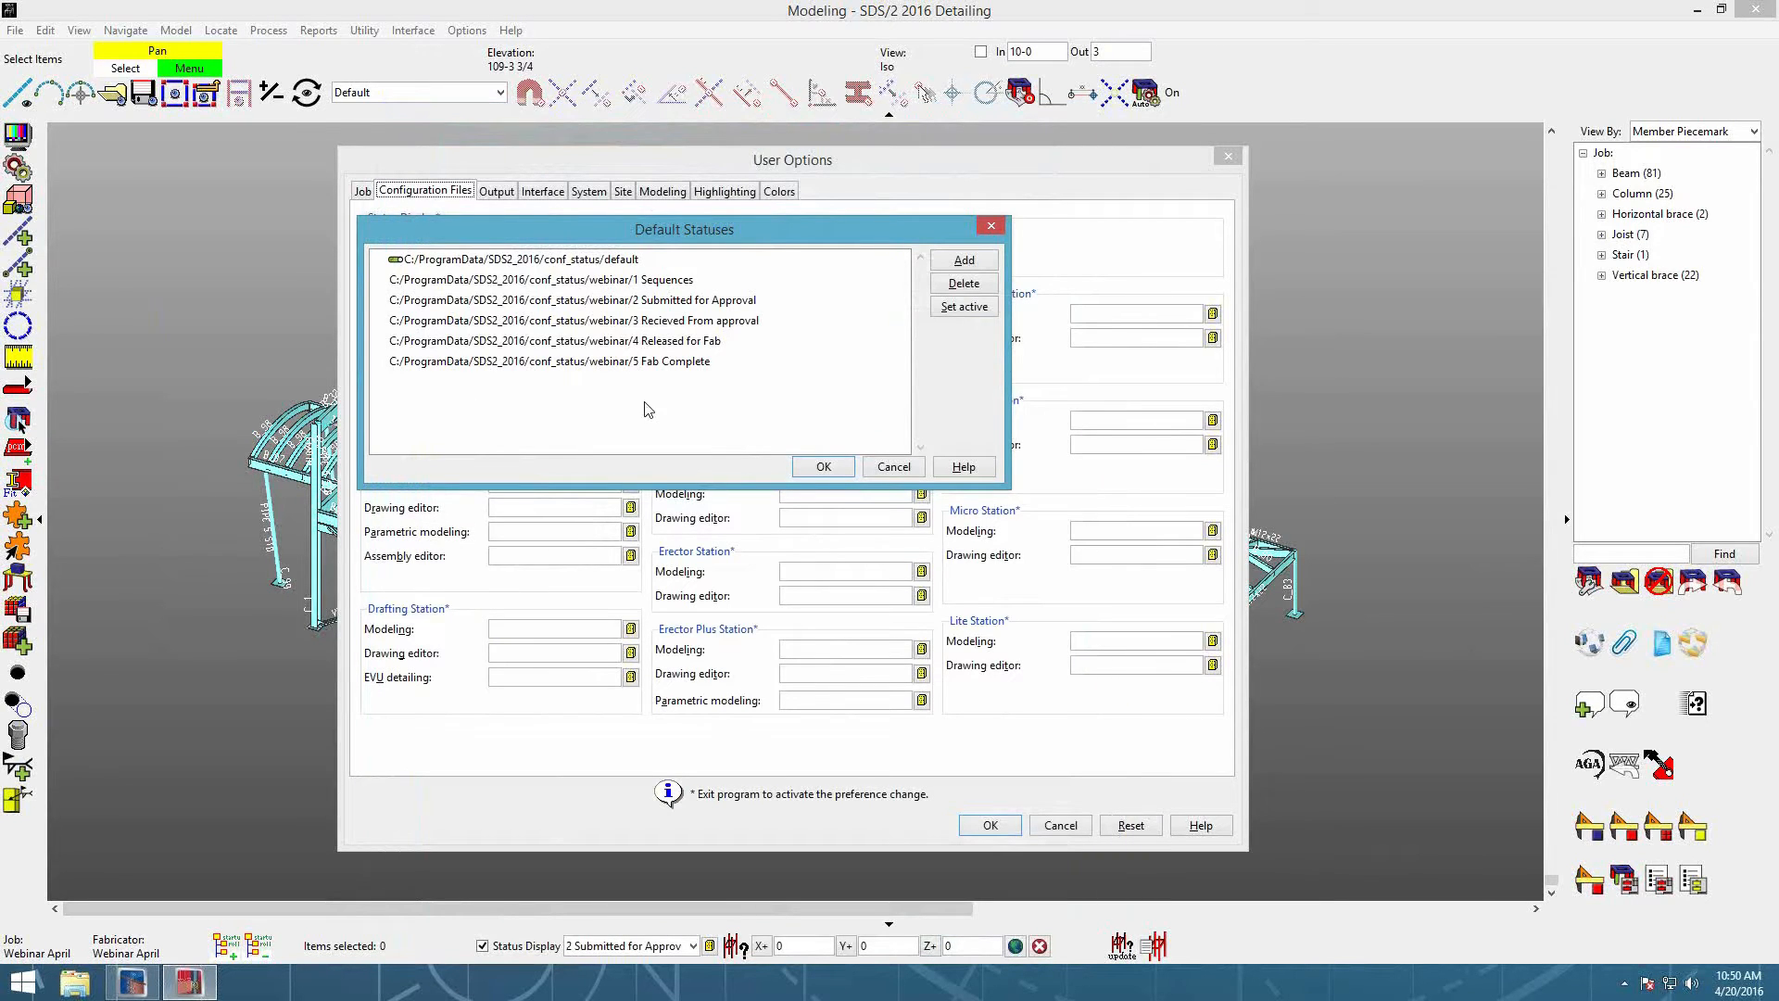
Step: Make 1 Sequences the active default status, delete default, 3 Recieved From approval and 5 Fab Complete, and accept the user options
click(609, 280)
click(965, 307)
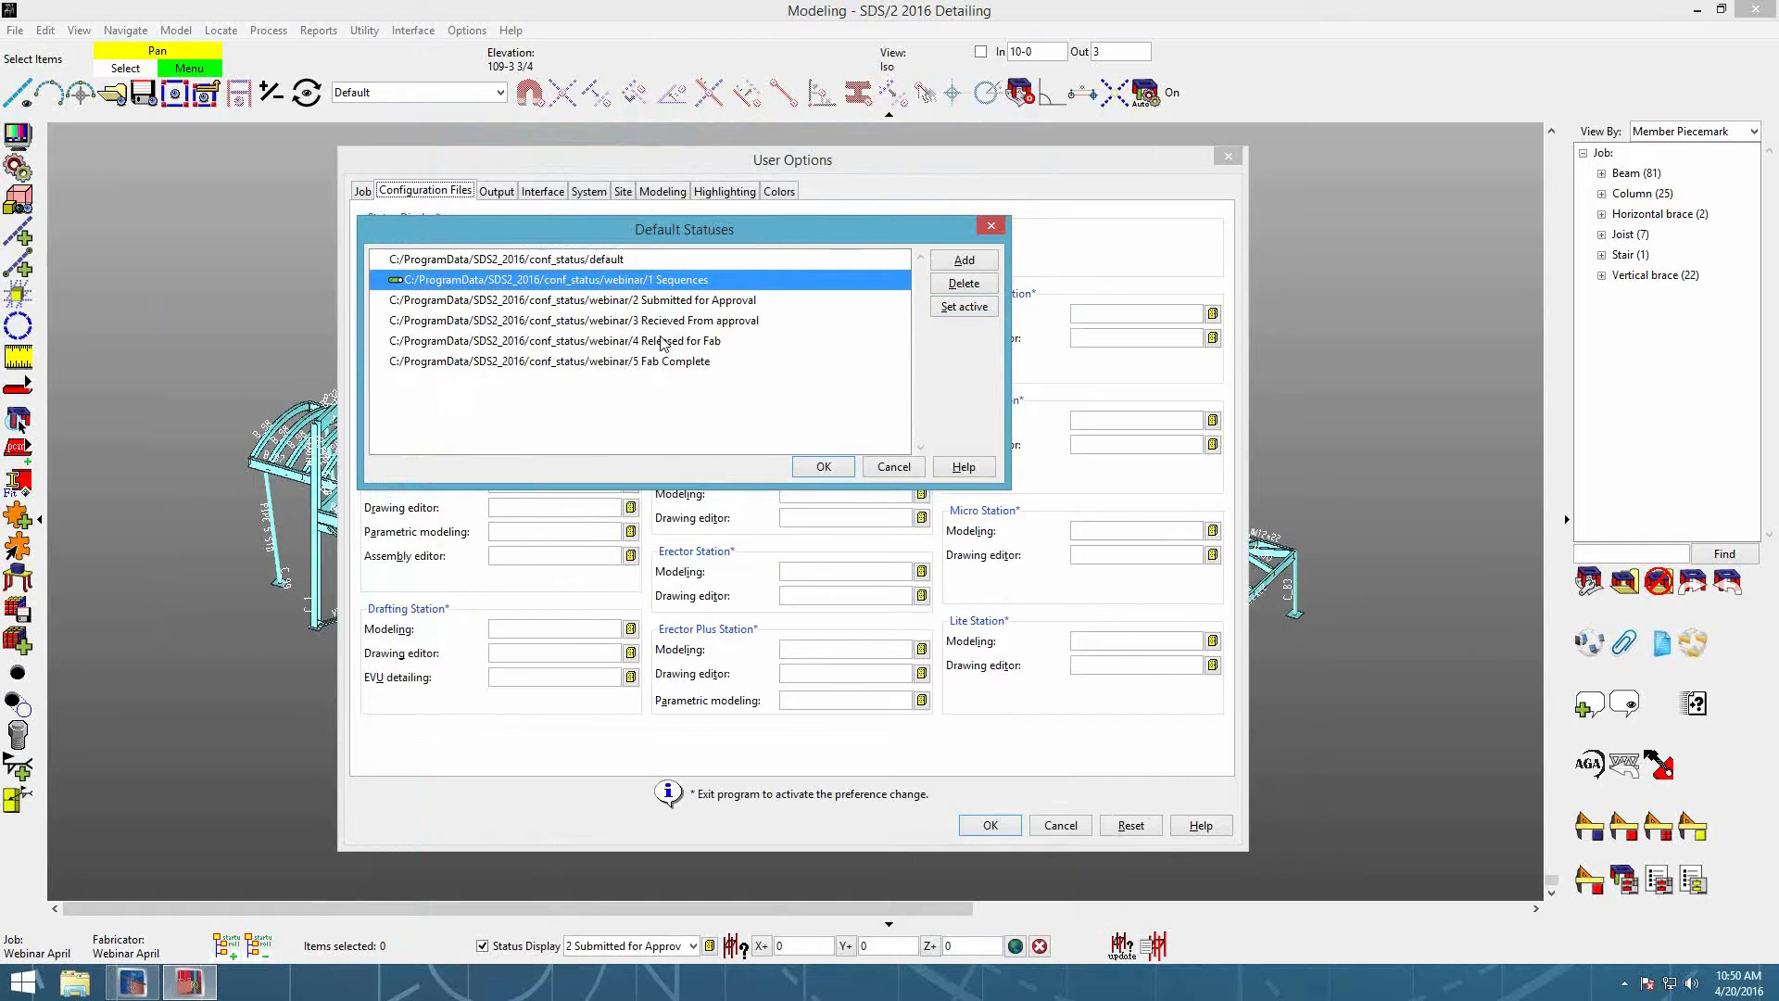
click(604, 261)
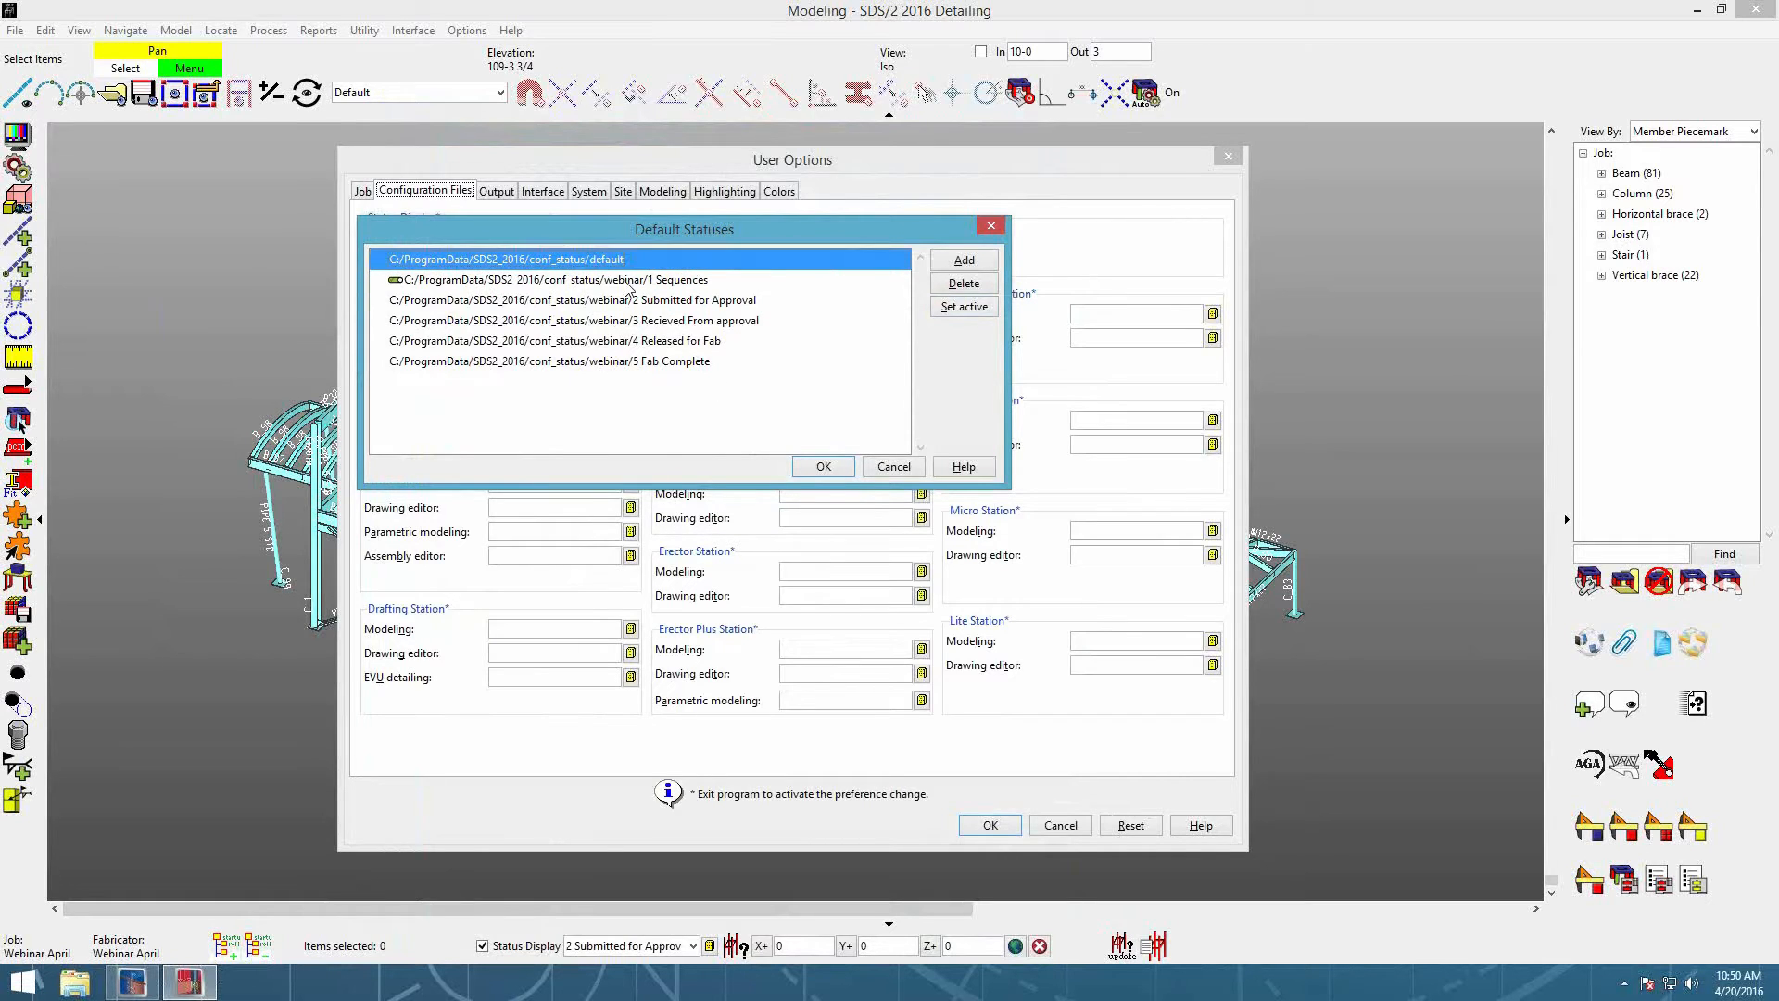
ctrl+click(663, 363)
ctrl+click(669, 321)
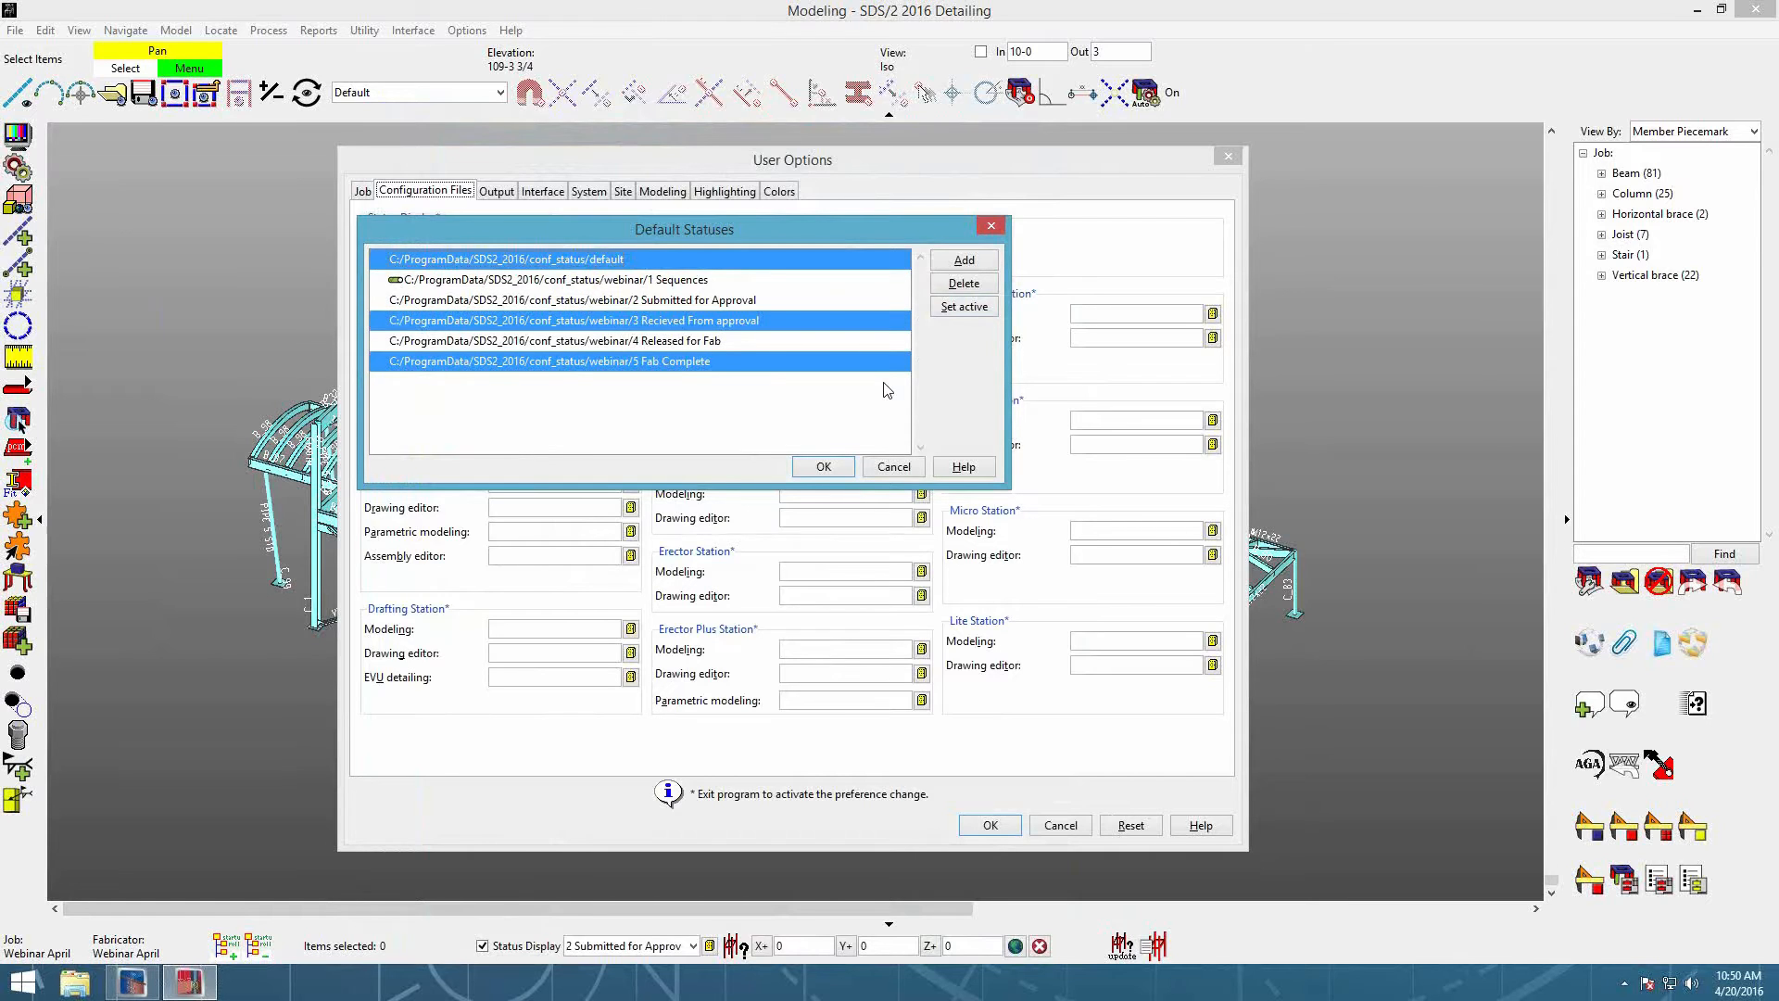
click(964, 284)
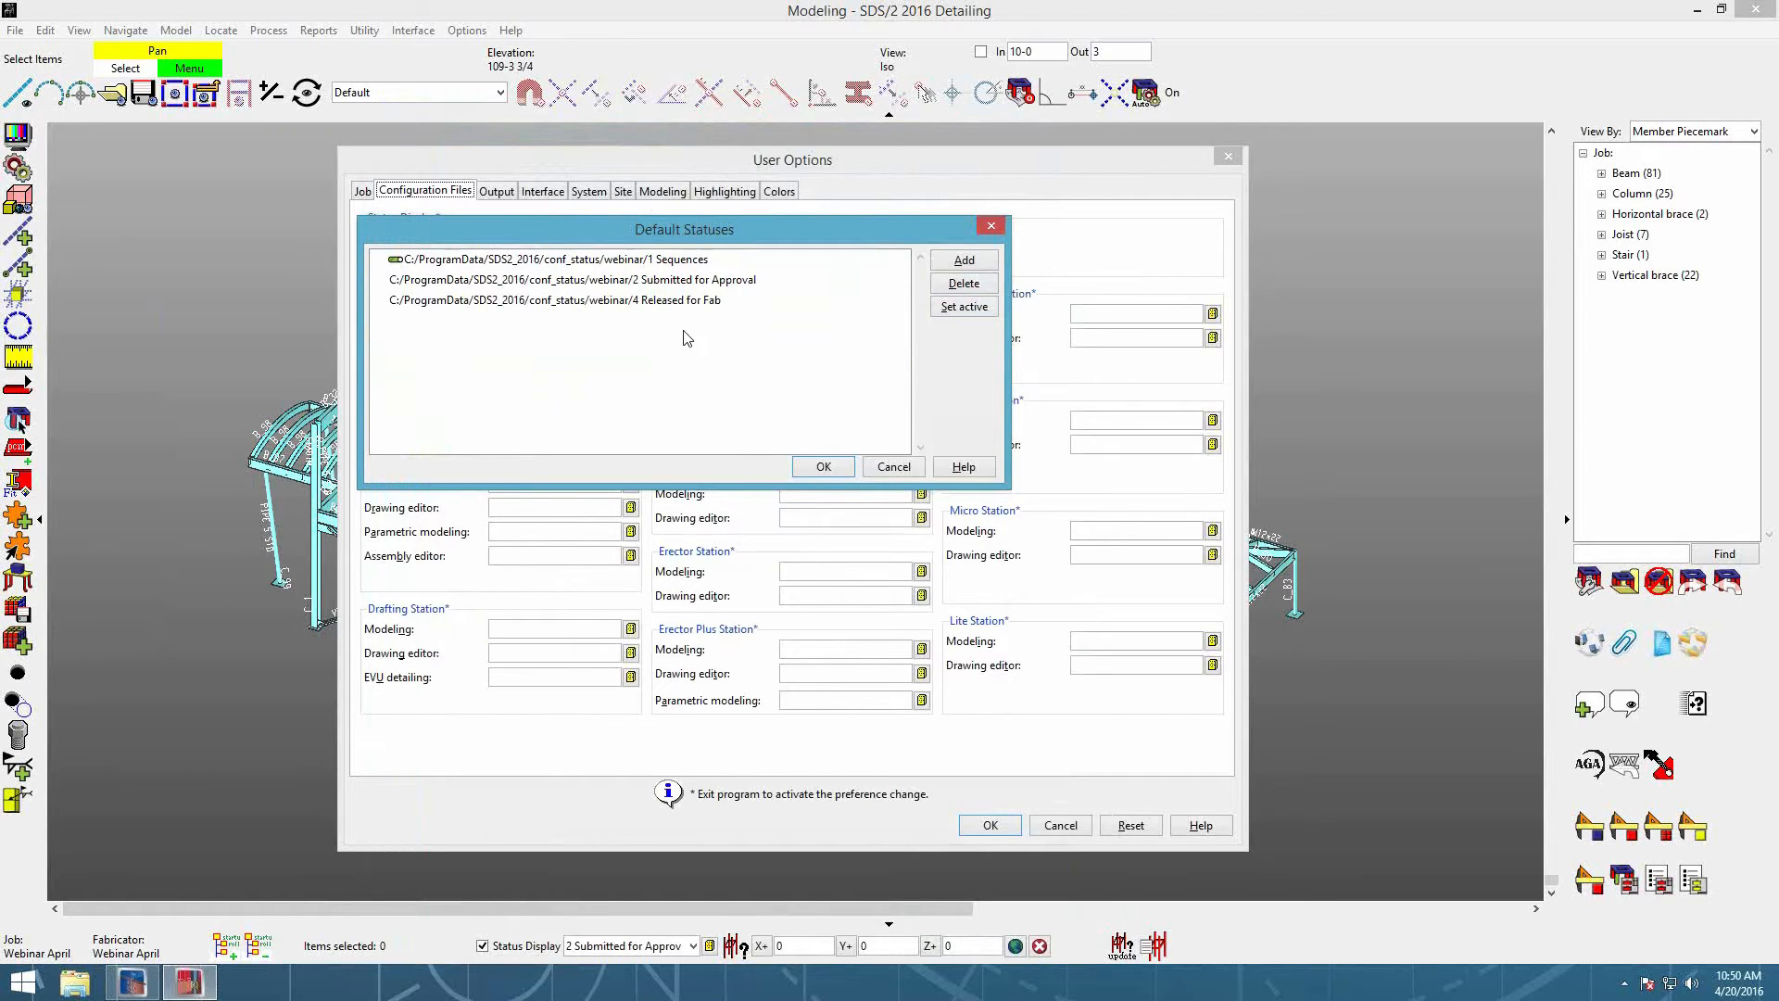
mouse_move(737, 232)
mouse_down()
mouse_move(758, 232)
mouse_move(738, 226)
mouse_up()
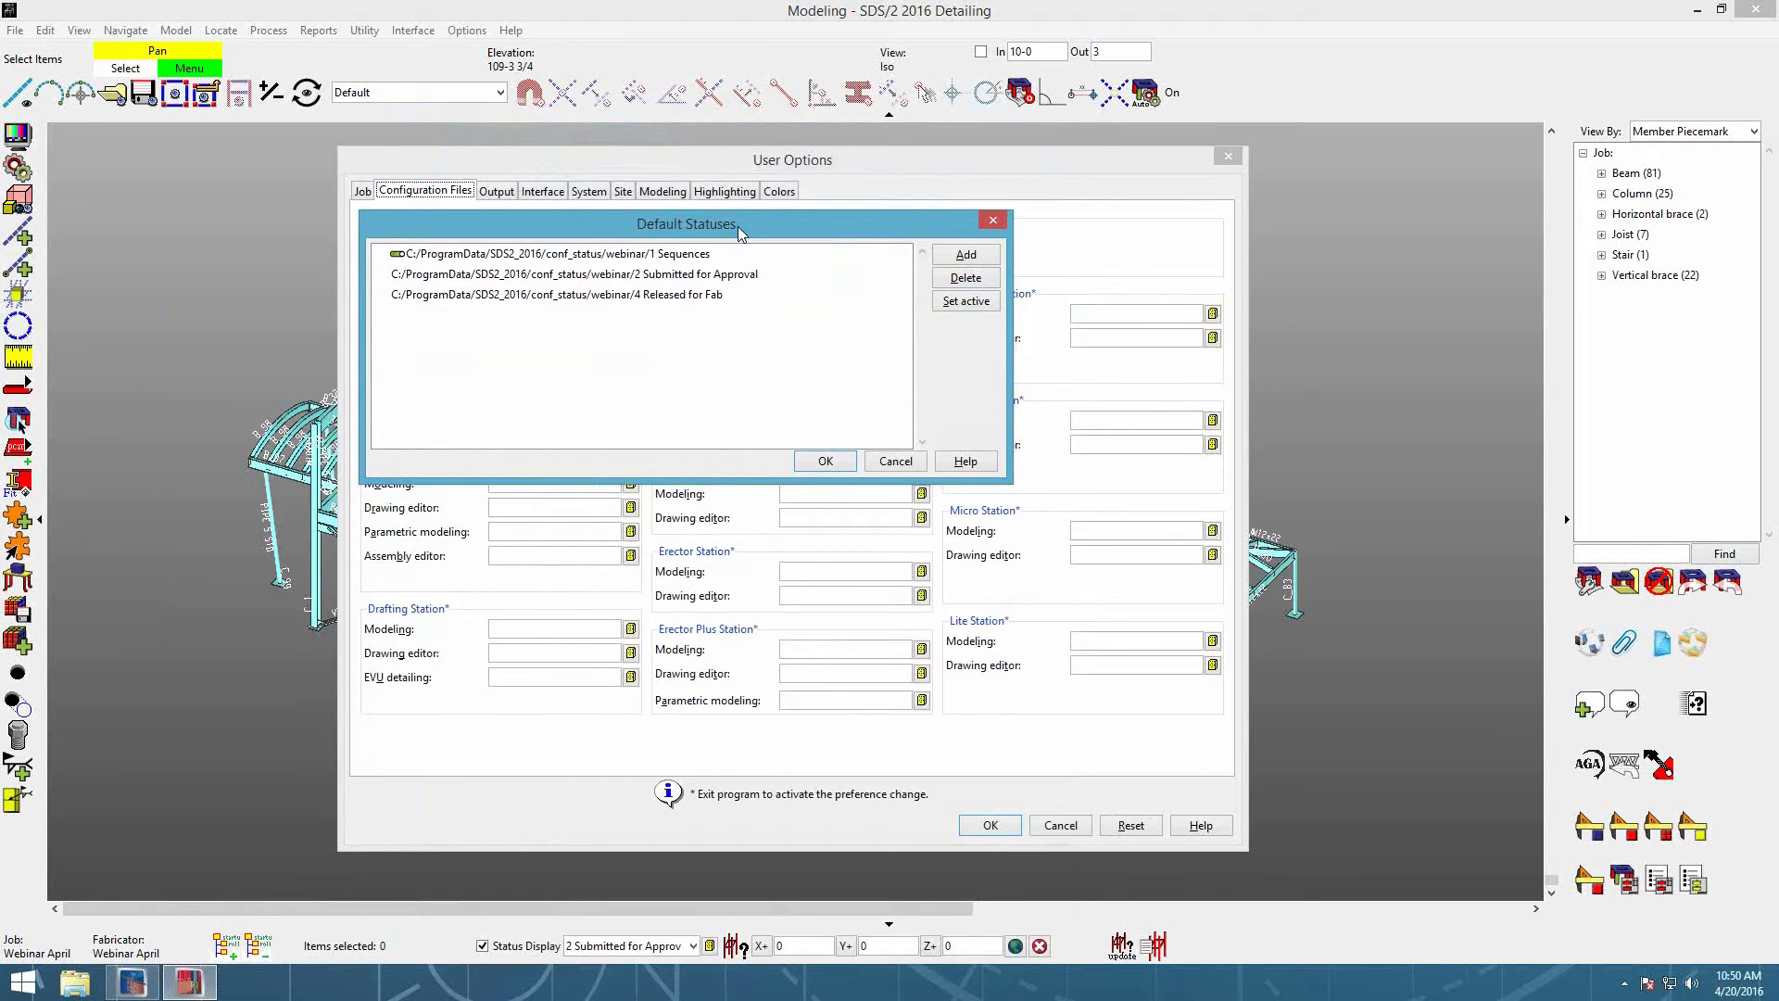
click(822, 461)
click(990, 825)
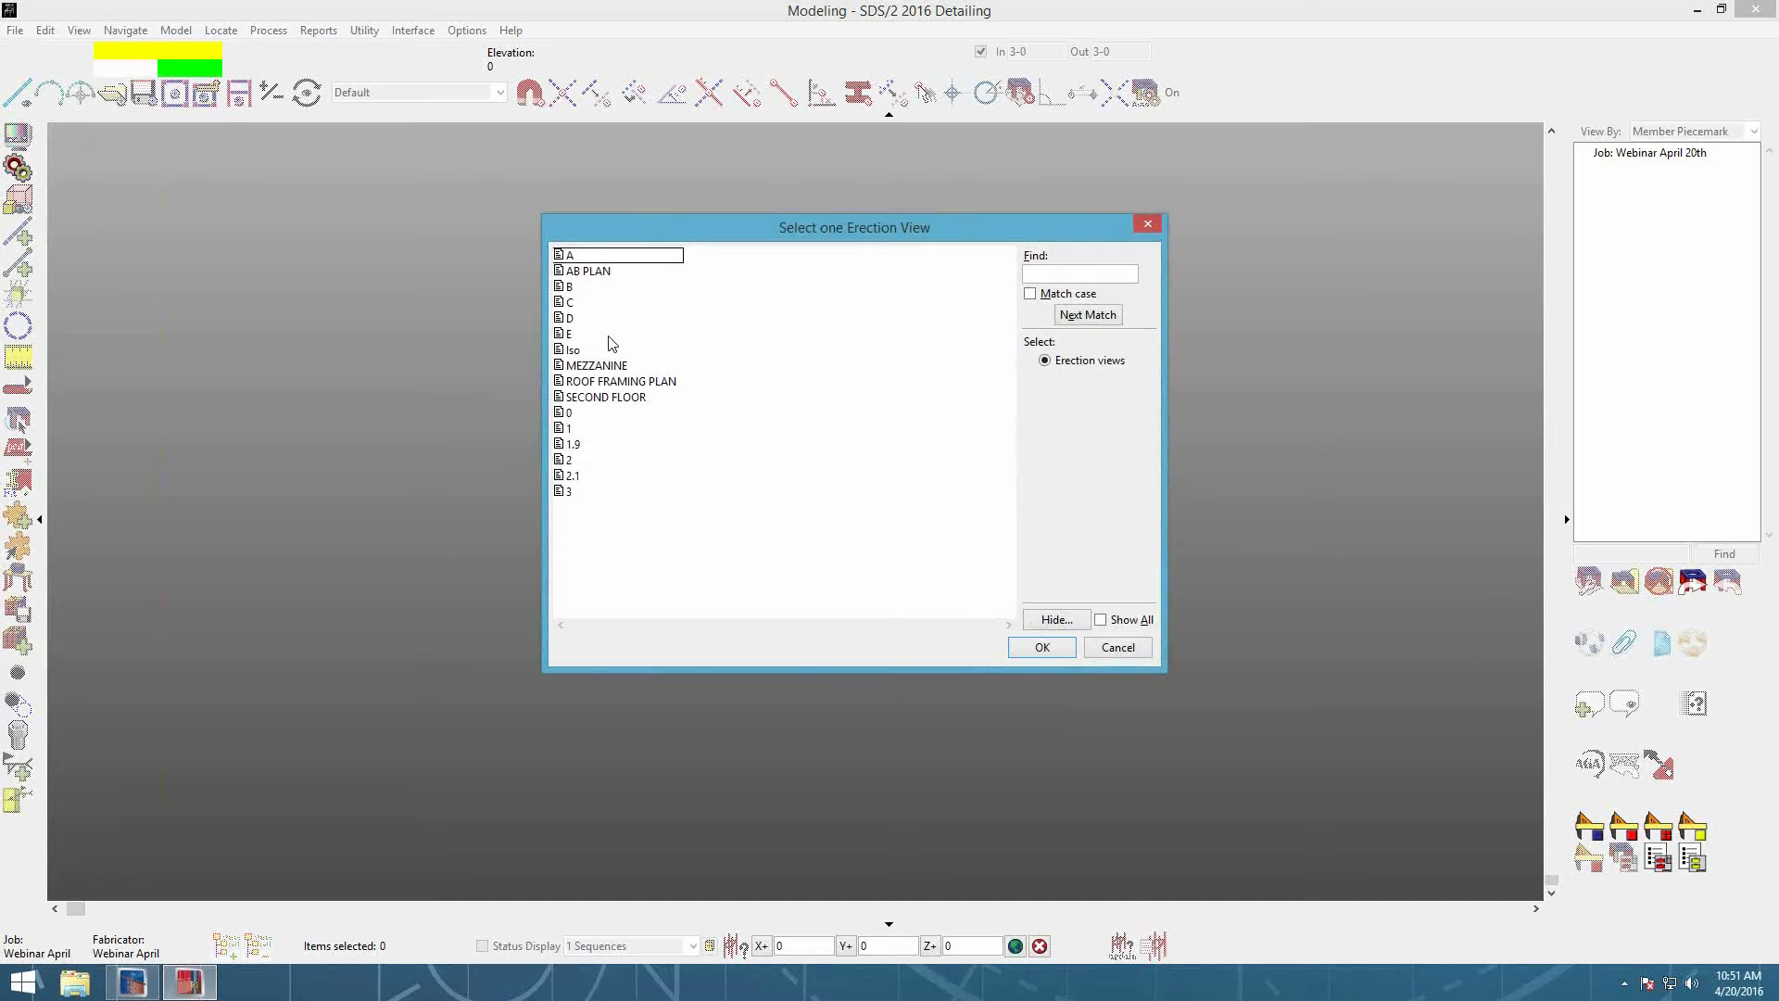
Step: Open the Iso erection view, check the available statuses, and select 1 Sequences as the display status
click(573, 350)
double_click(573, 350)
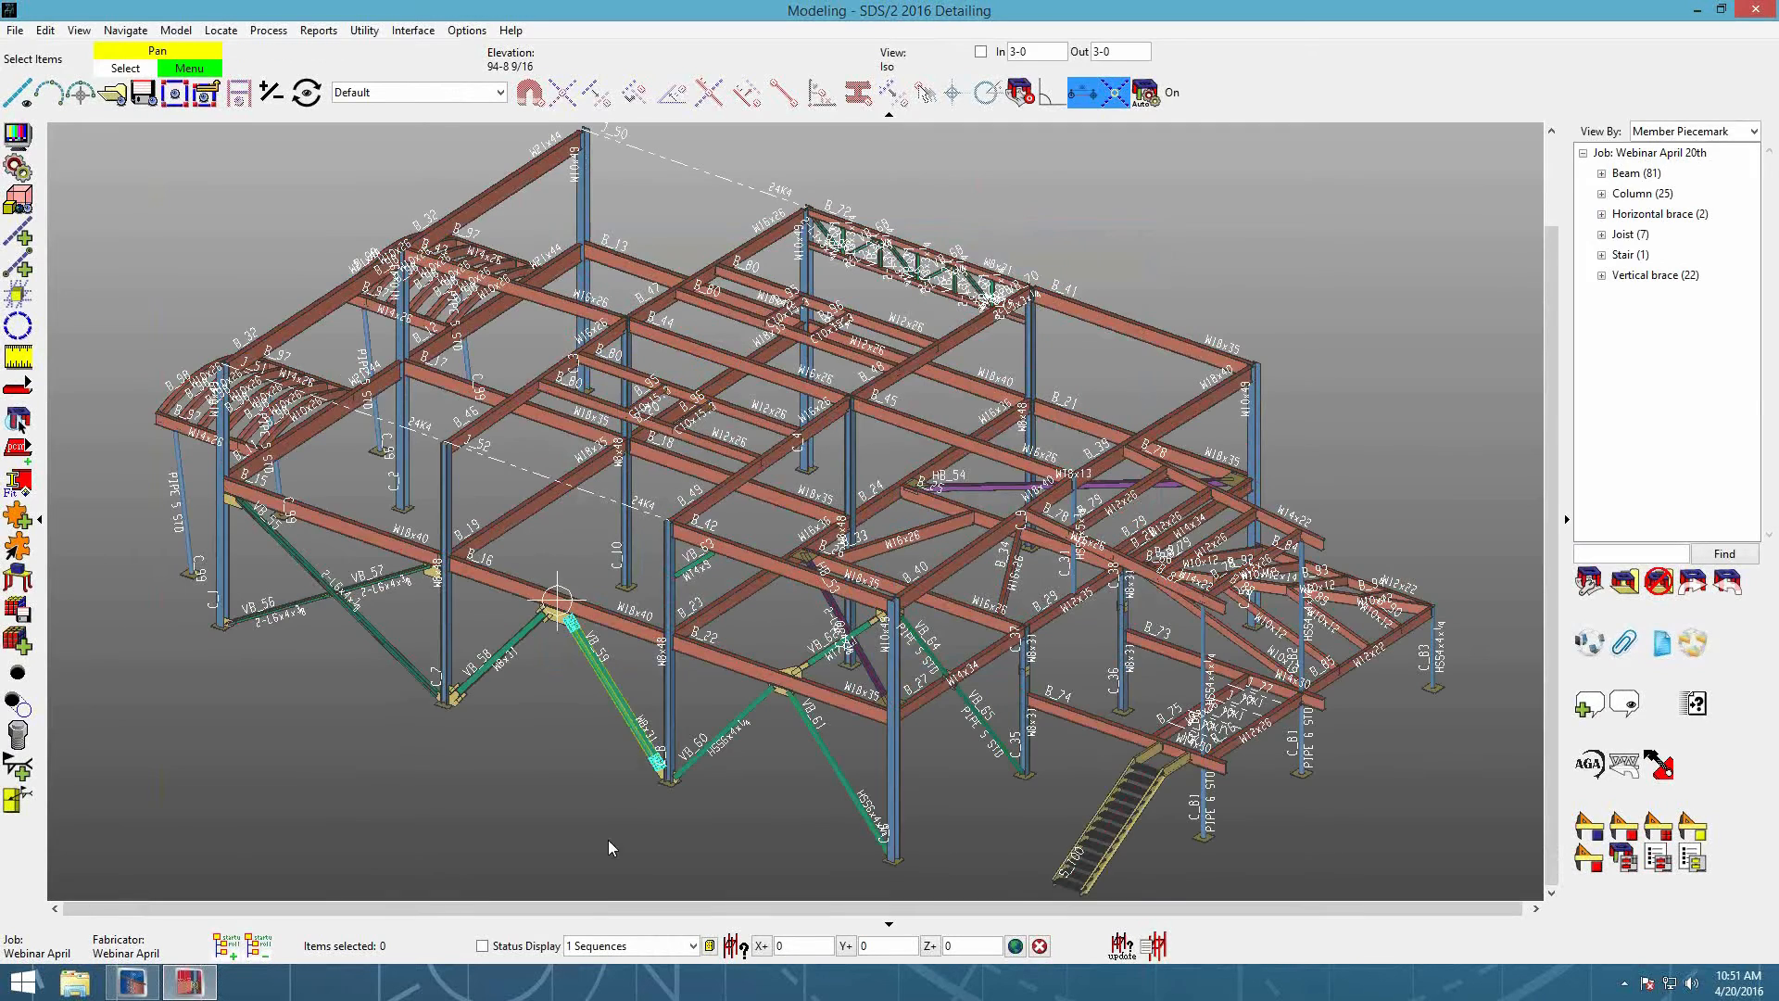
click(692, 945)
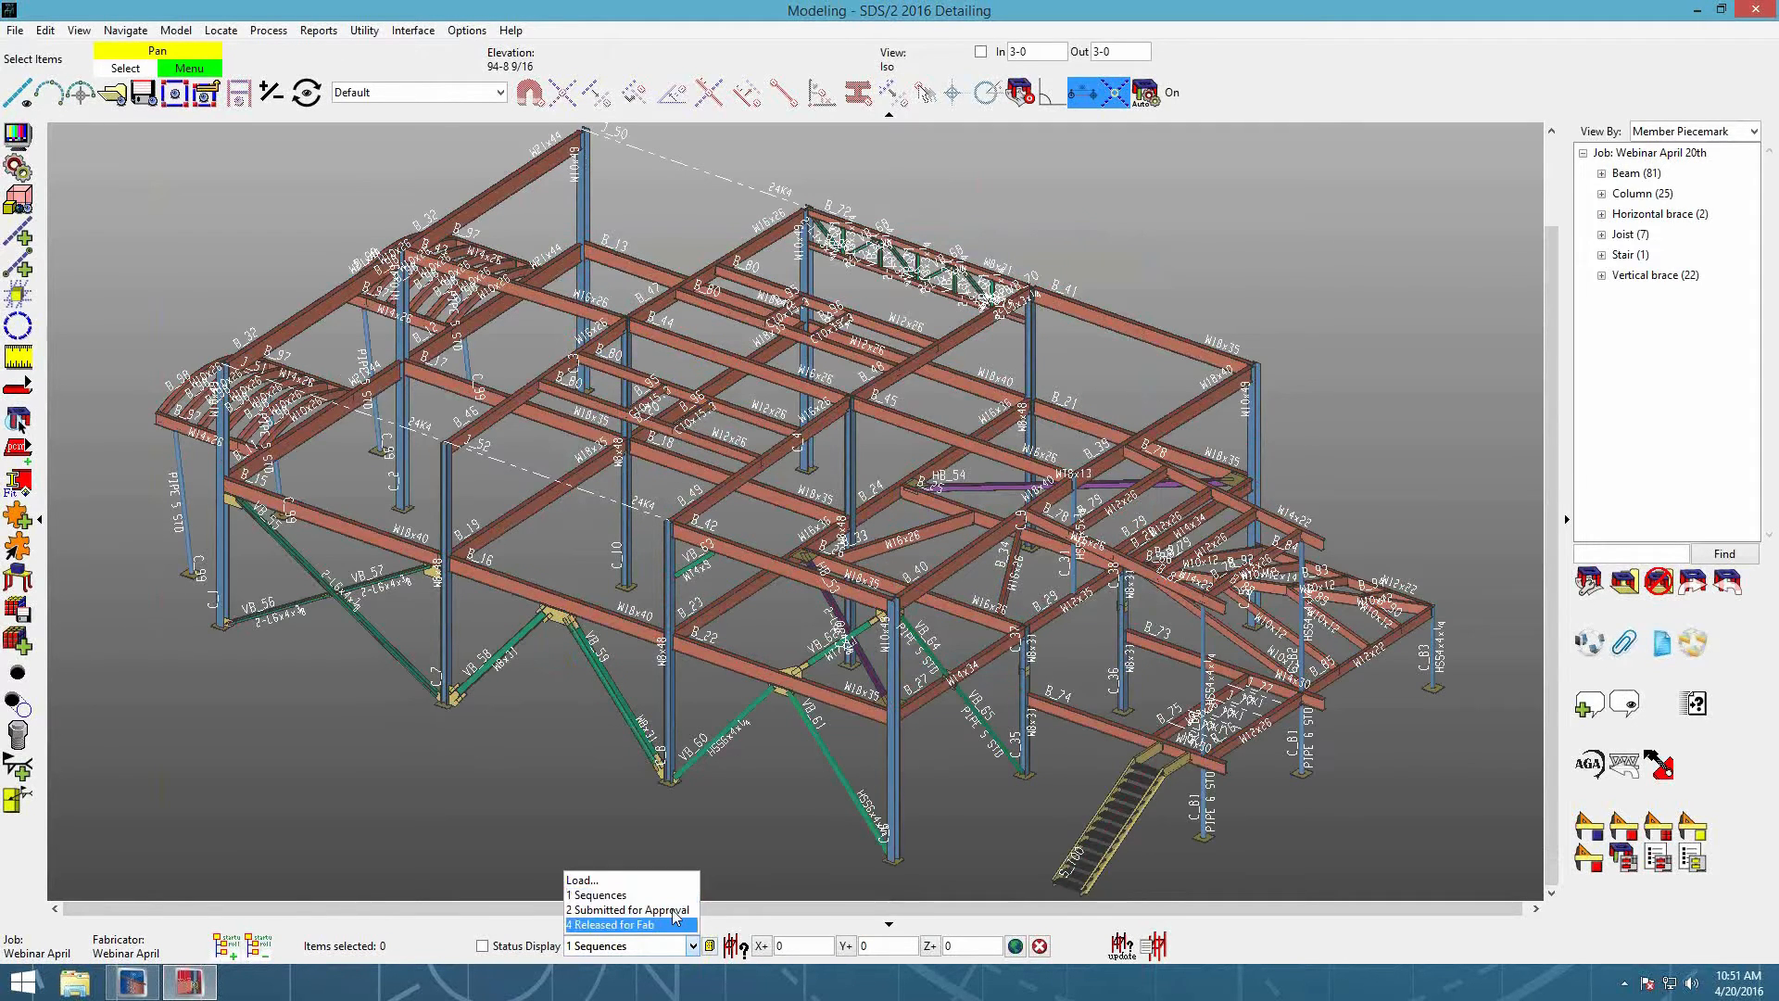
click(611, 895)
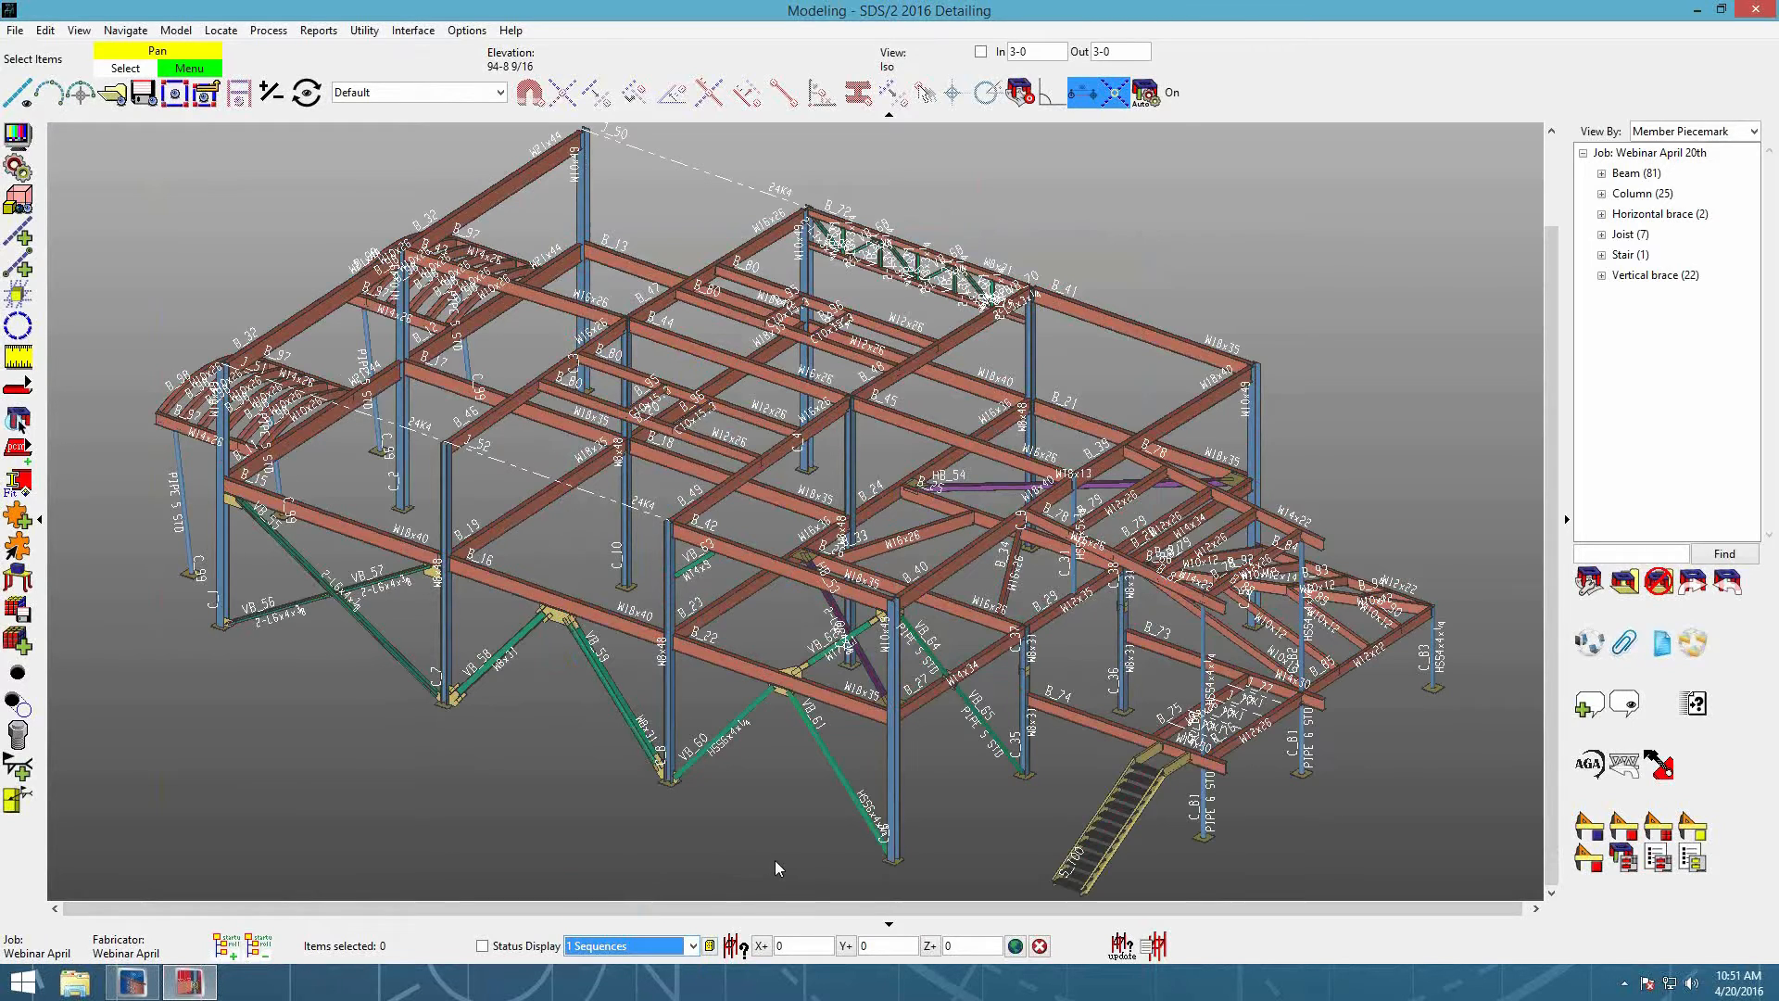
click(776, 857)
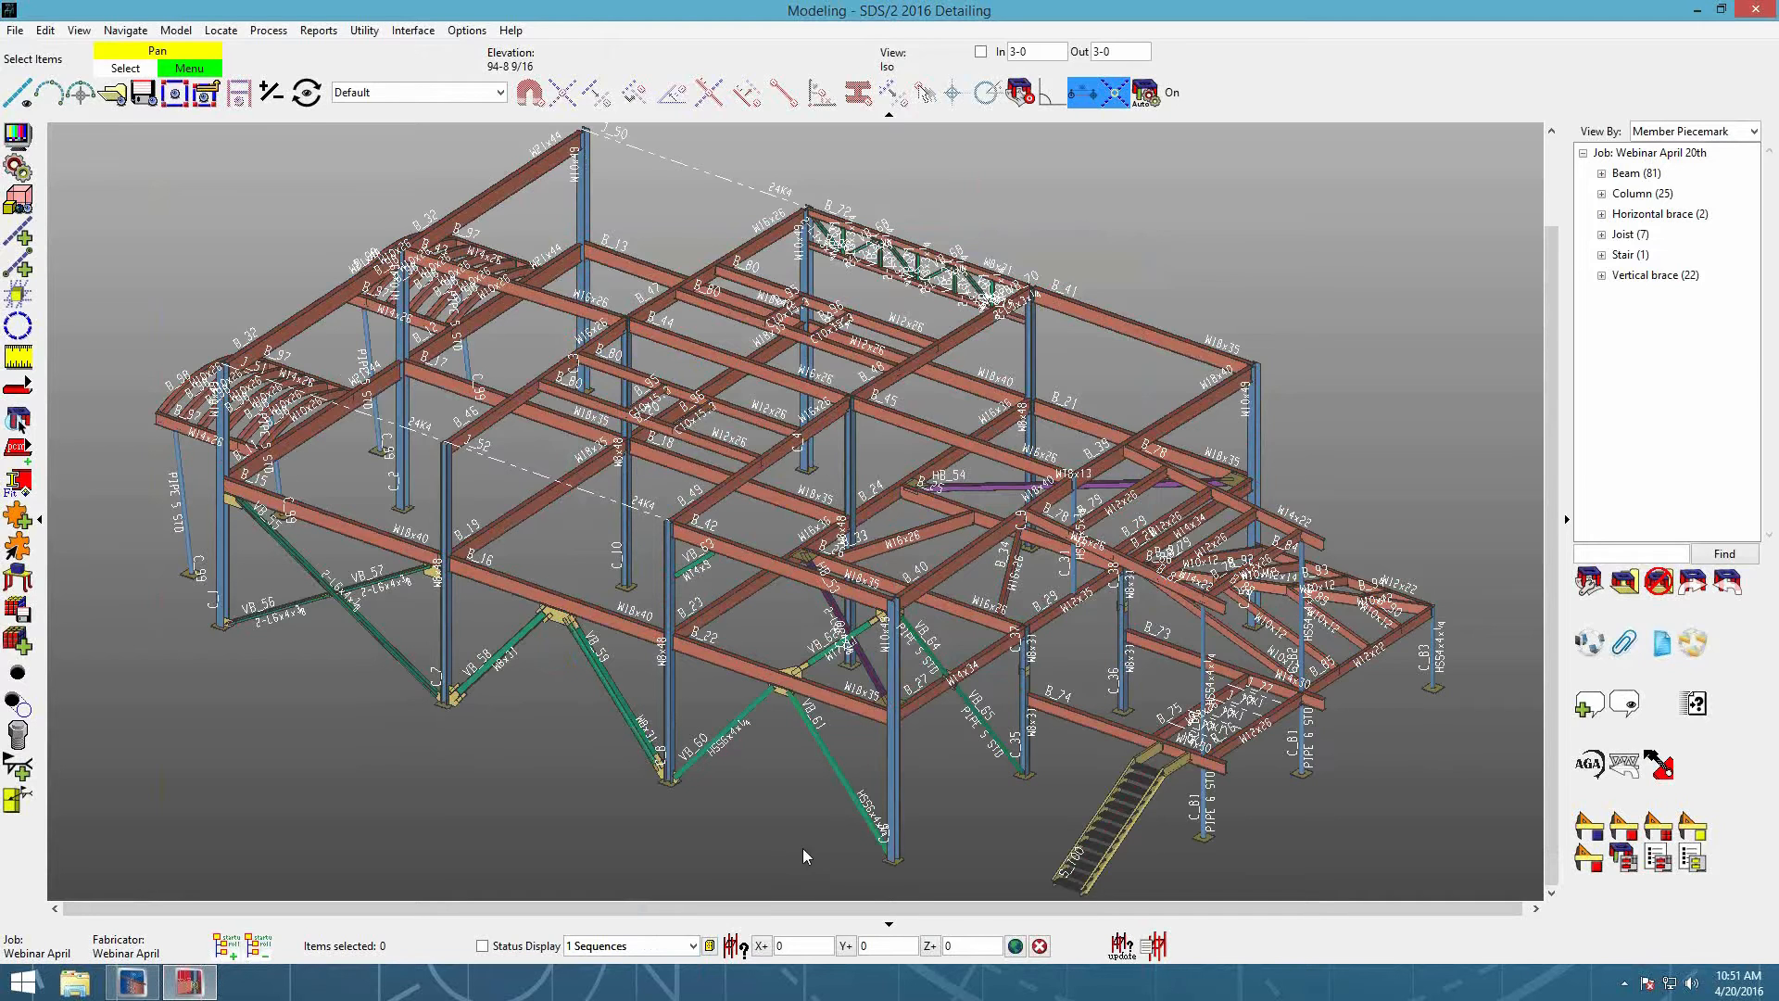
Step: Review the fabricator's default detailing annotation and dimensioning settings for members, leaving them unchanged
click(468, 31)
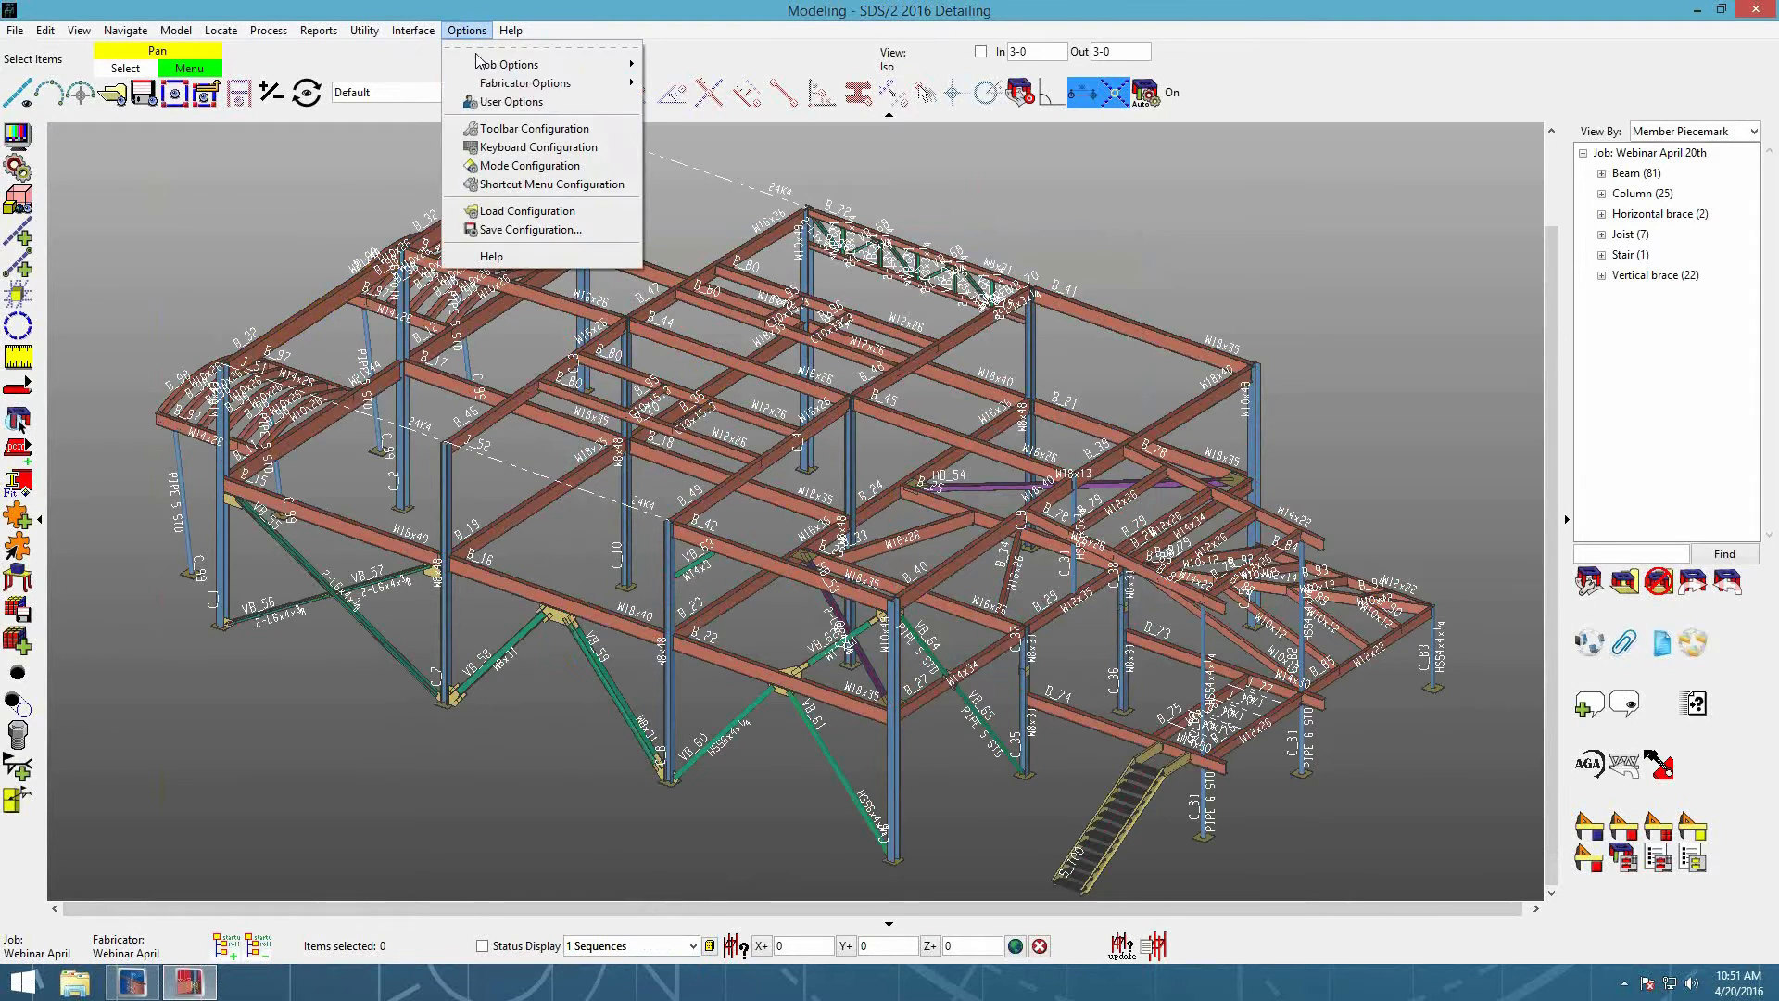
mouse_move(524, 83)
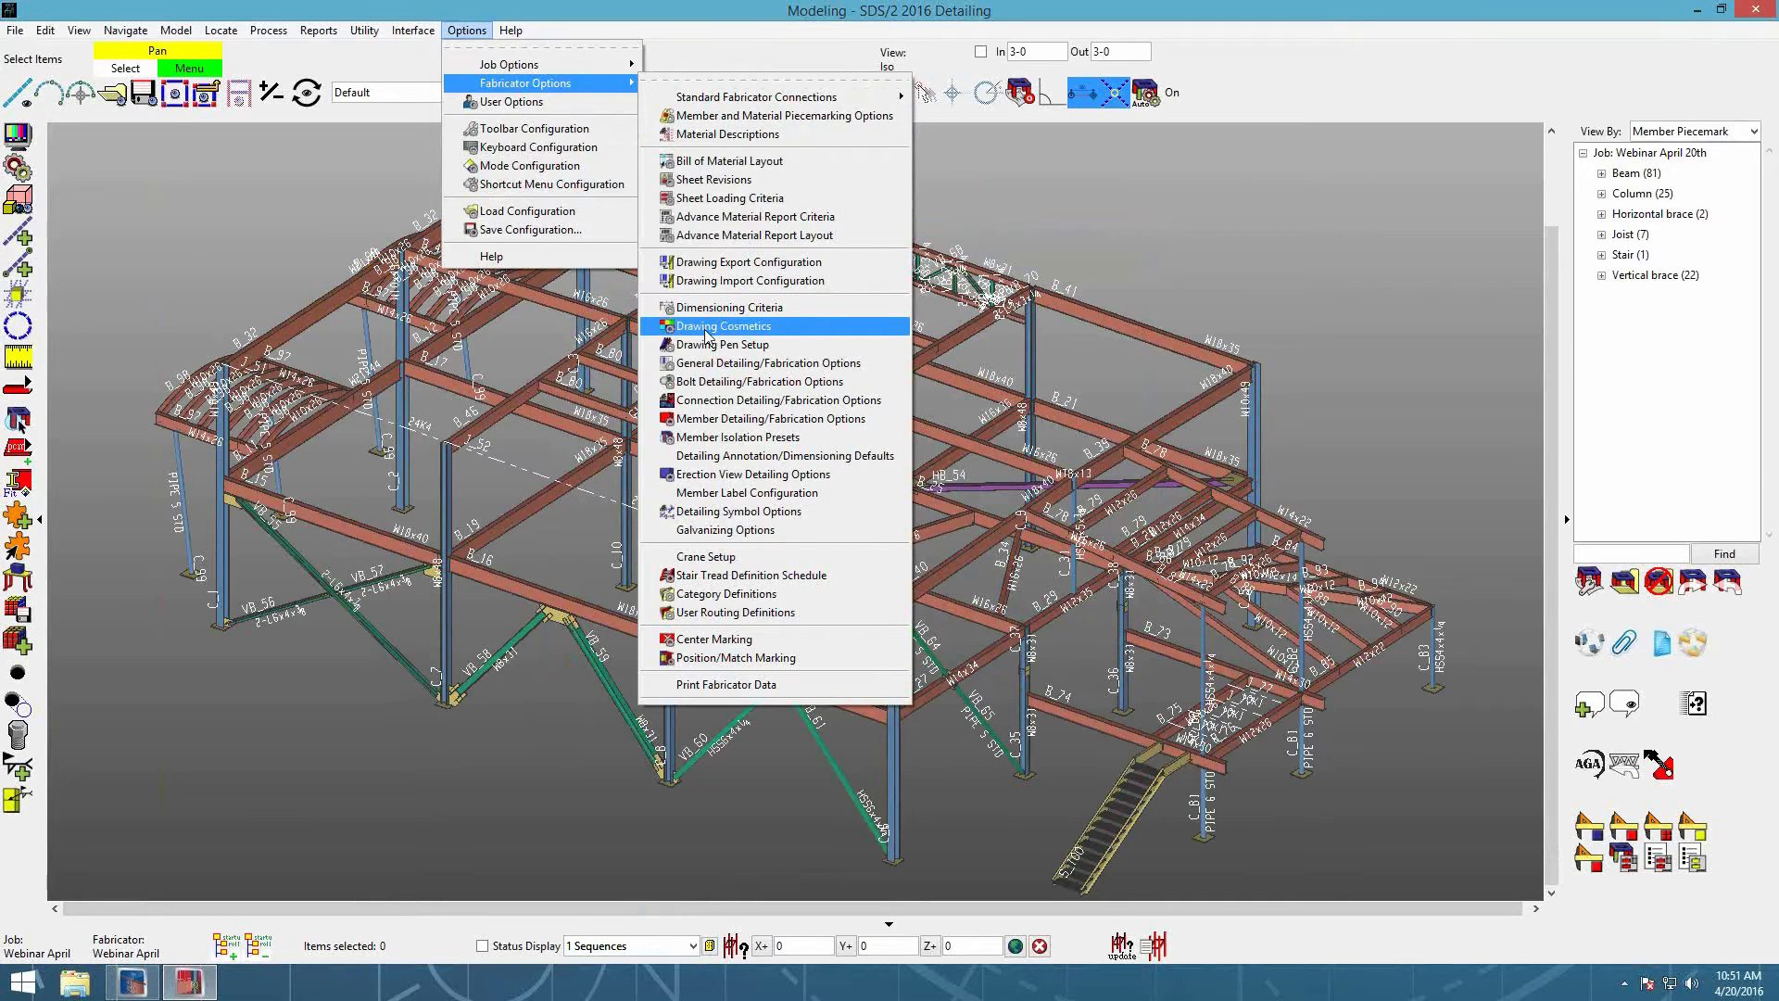
click(827, 463)
drag(803, 178, 654, 174)
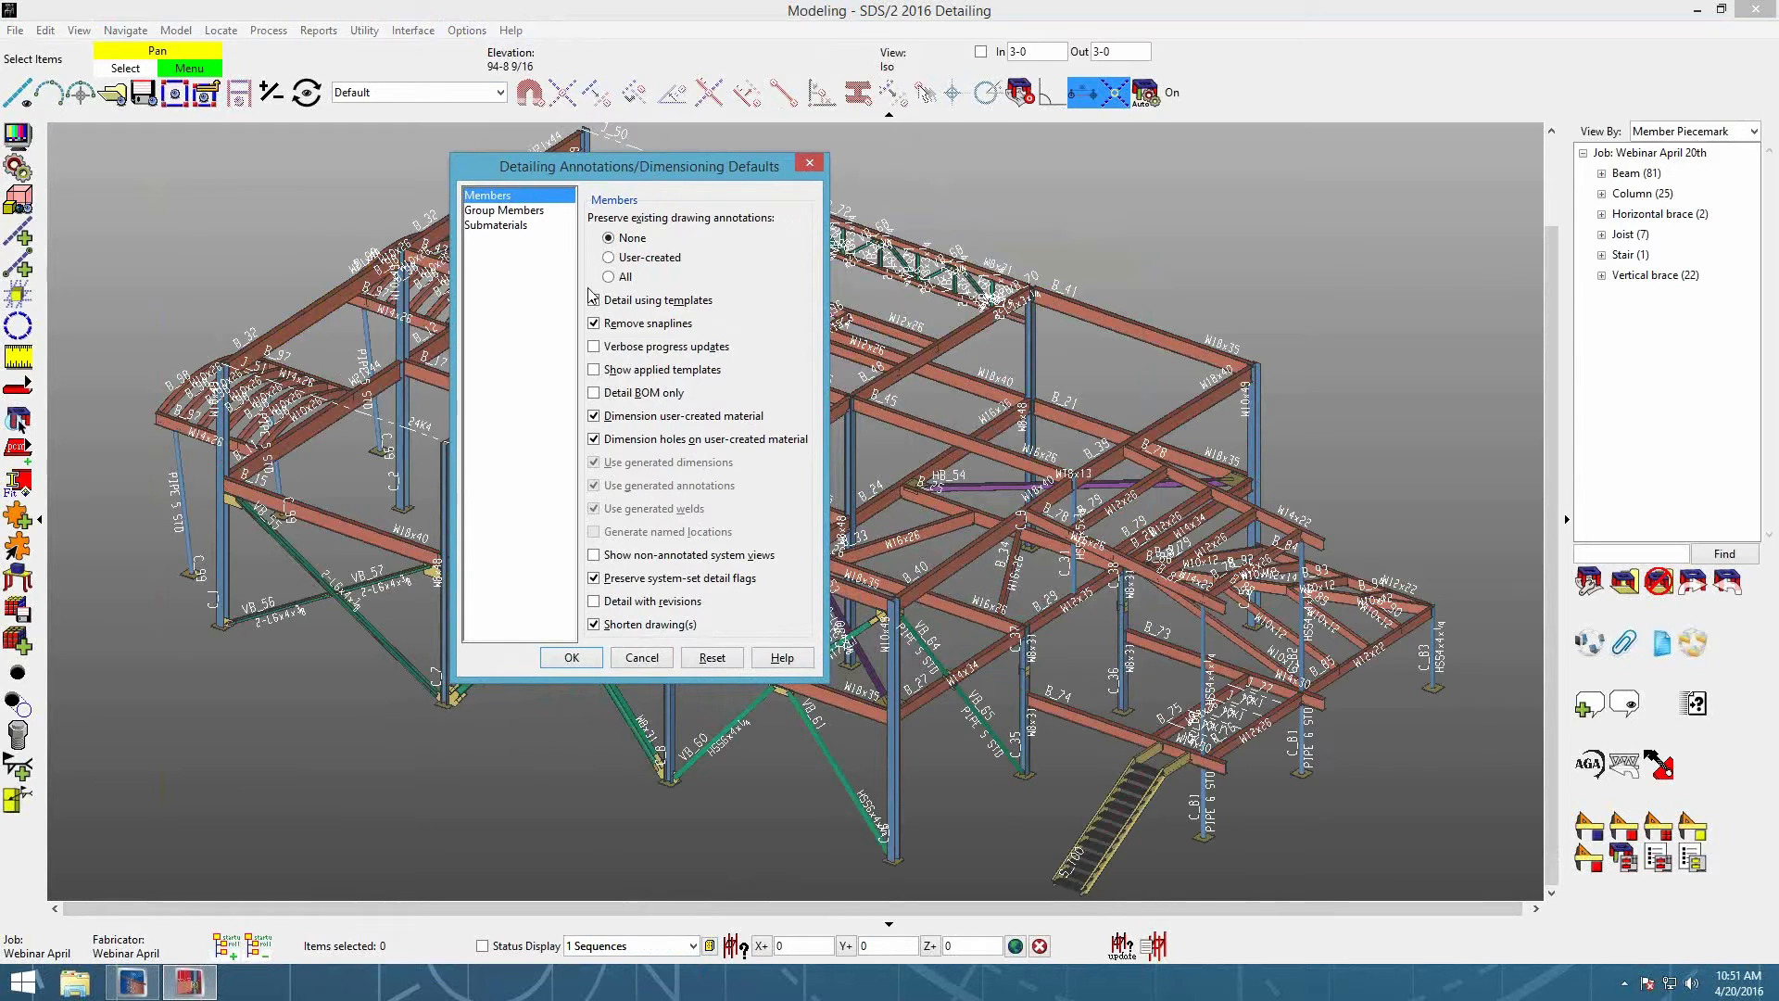
click(640, 658)
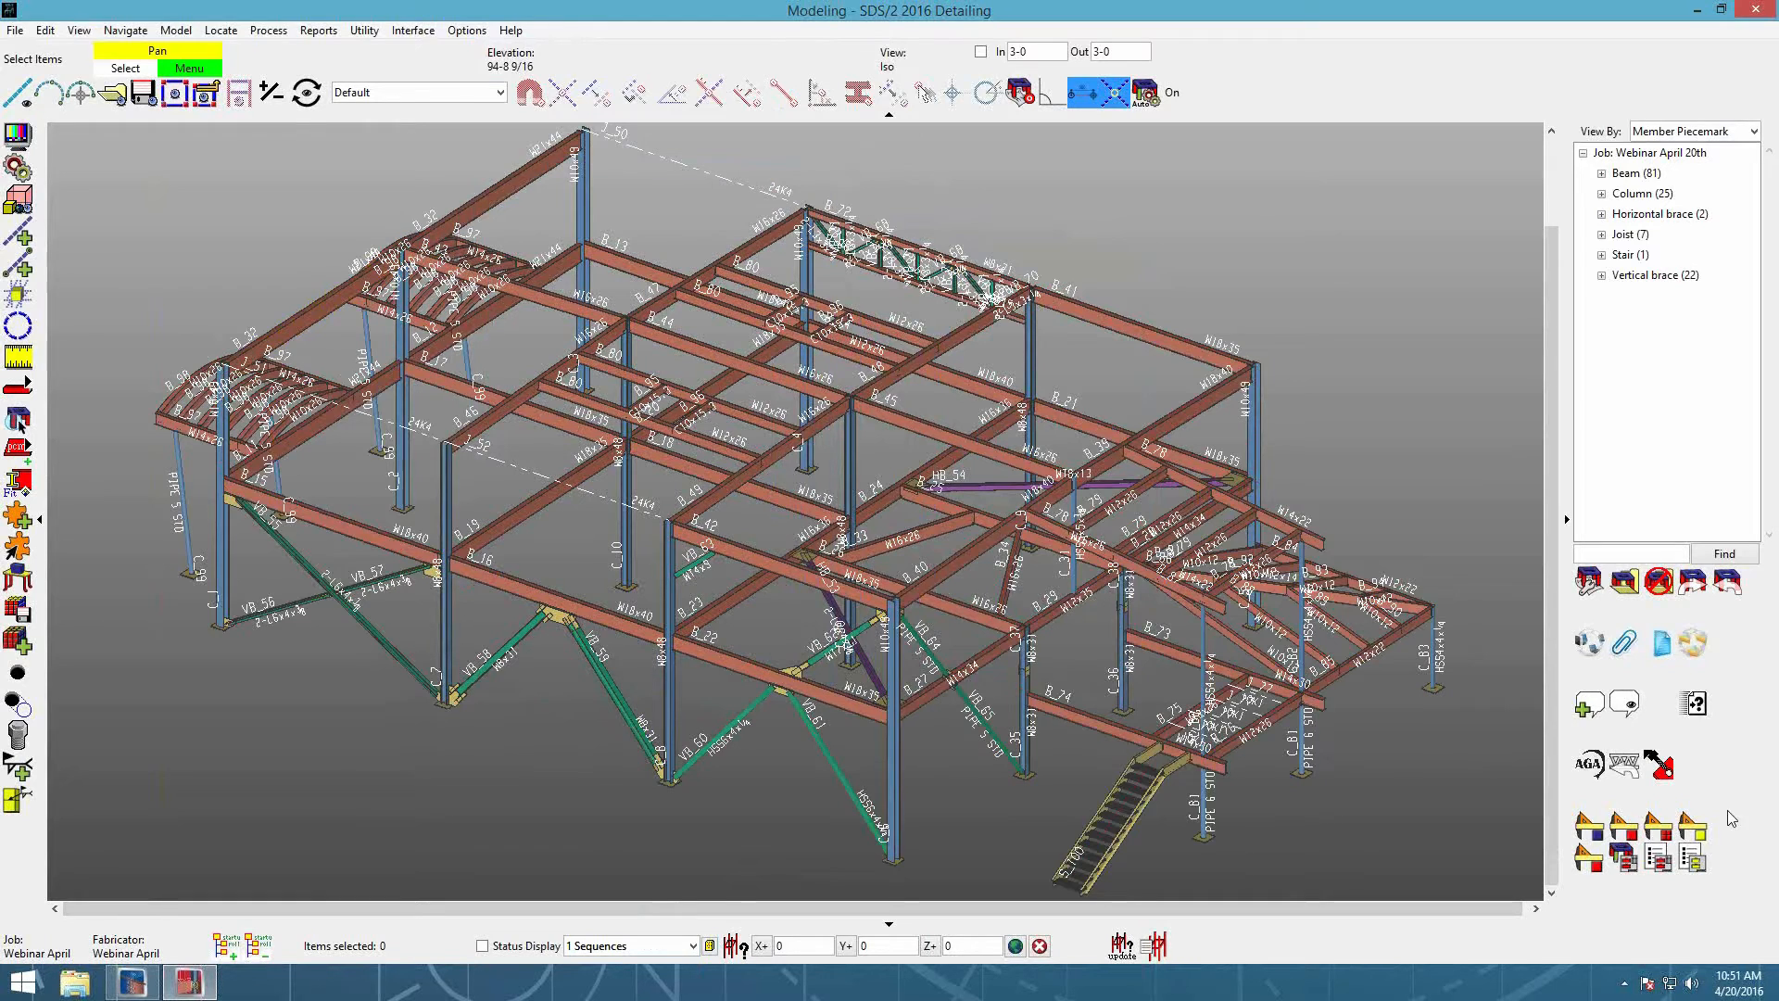
Step: Start detailing members, select only piecemark B_11, and turn off Detail using templates in its annotation and dimensioning settings
click(1624, 825)
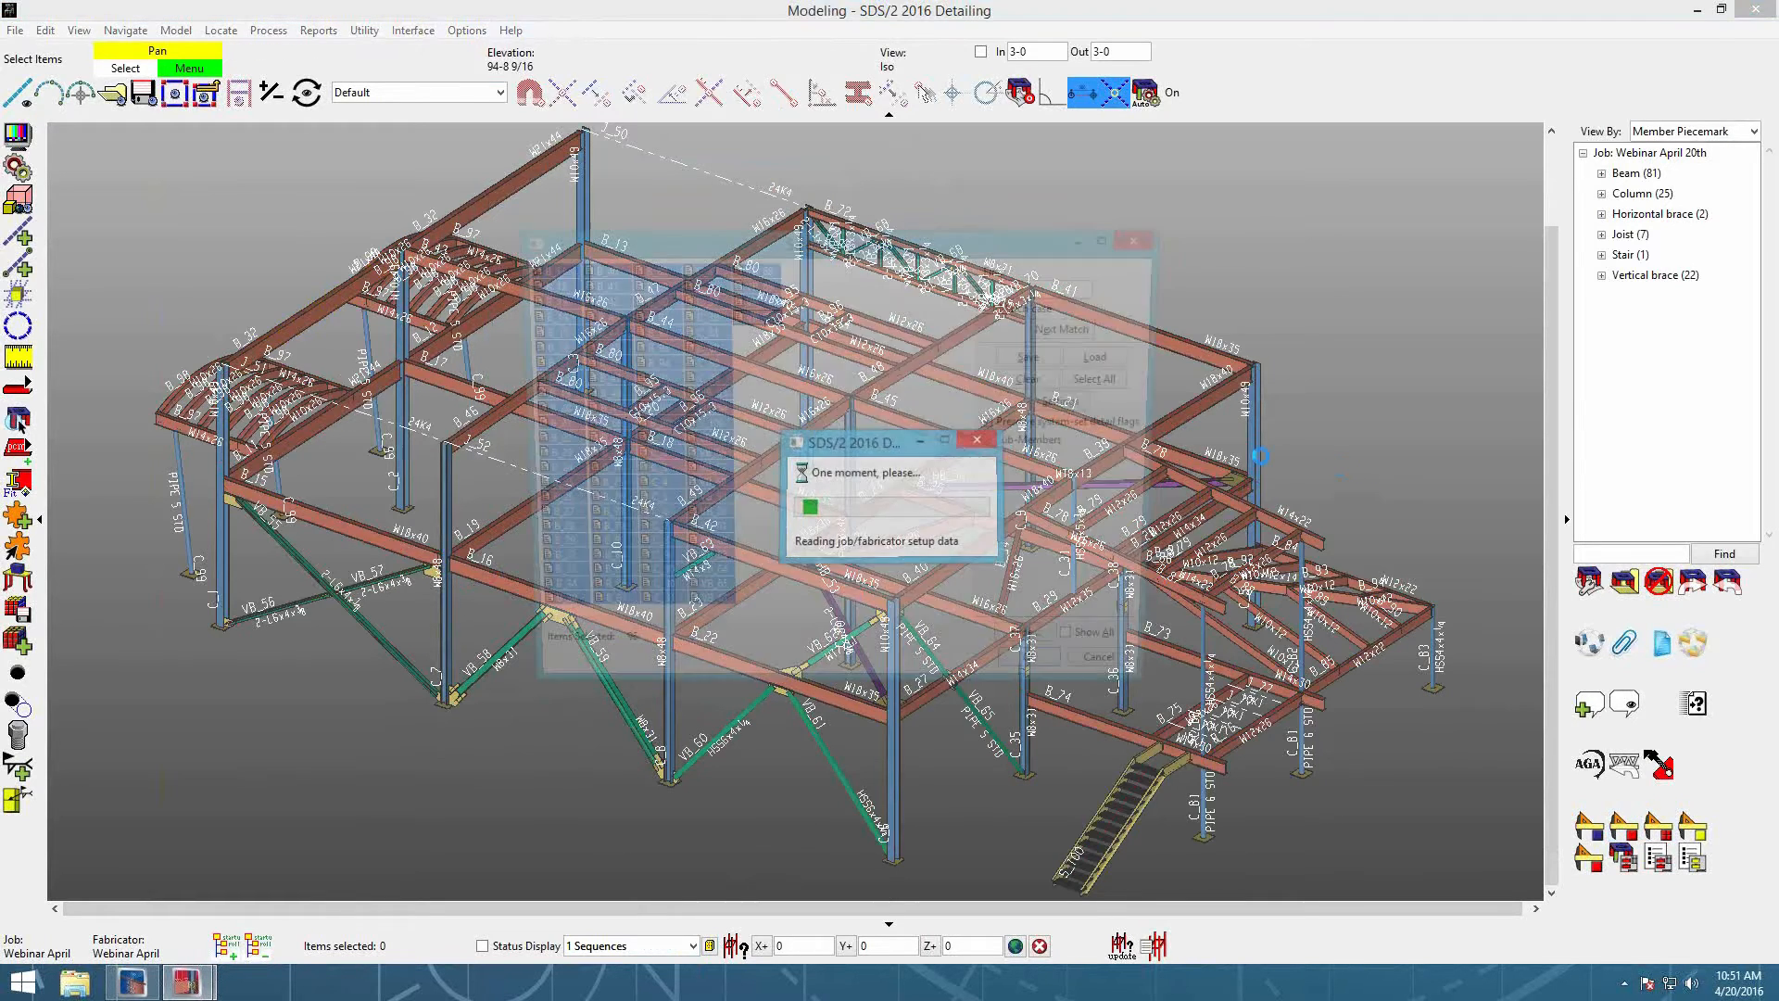
drag(838, 242, 799, 205)
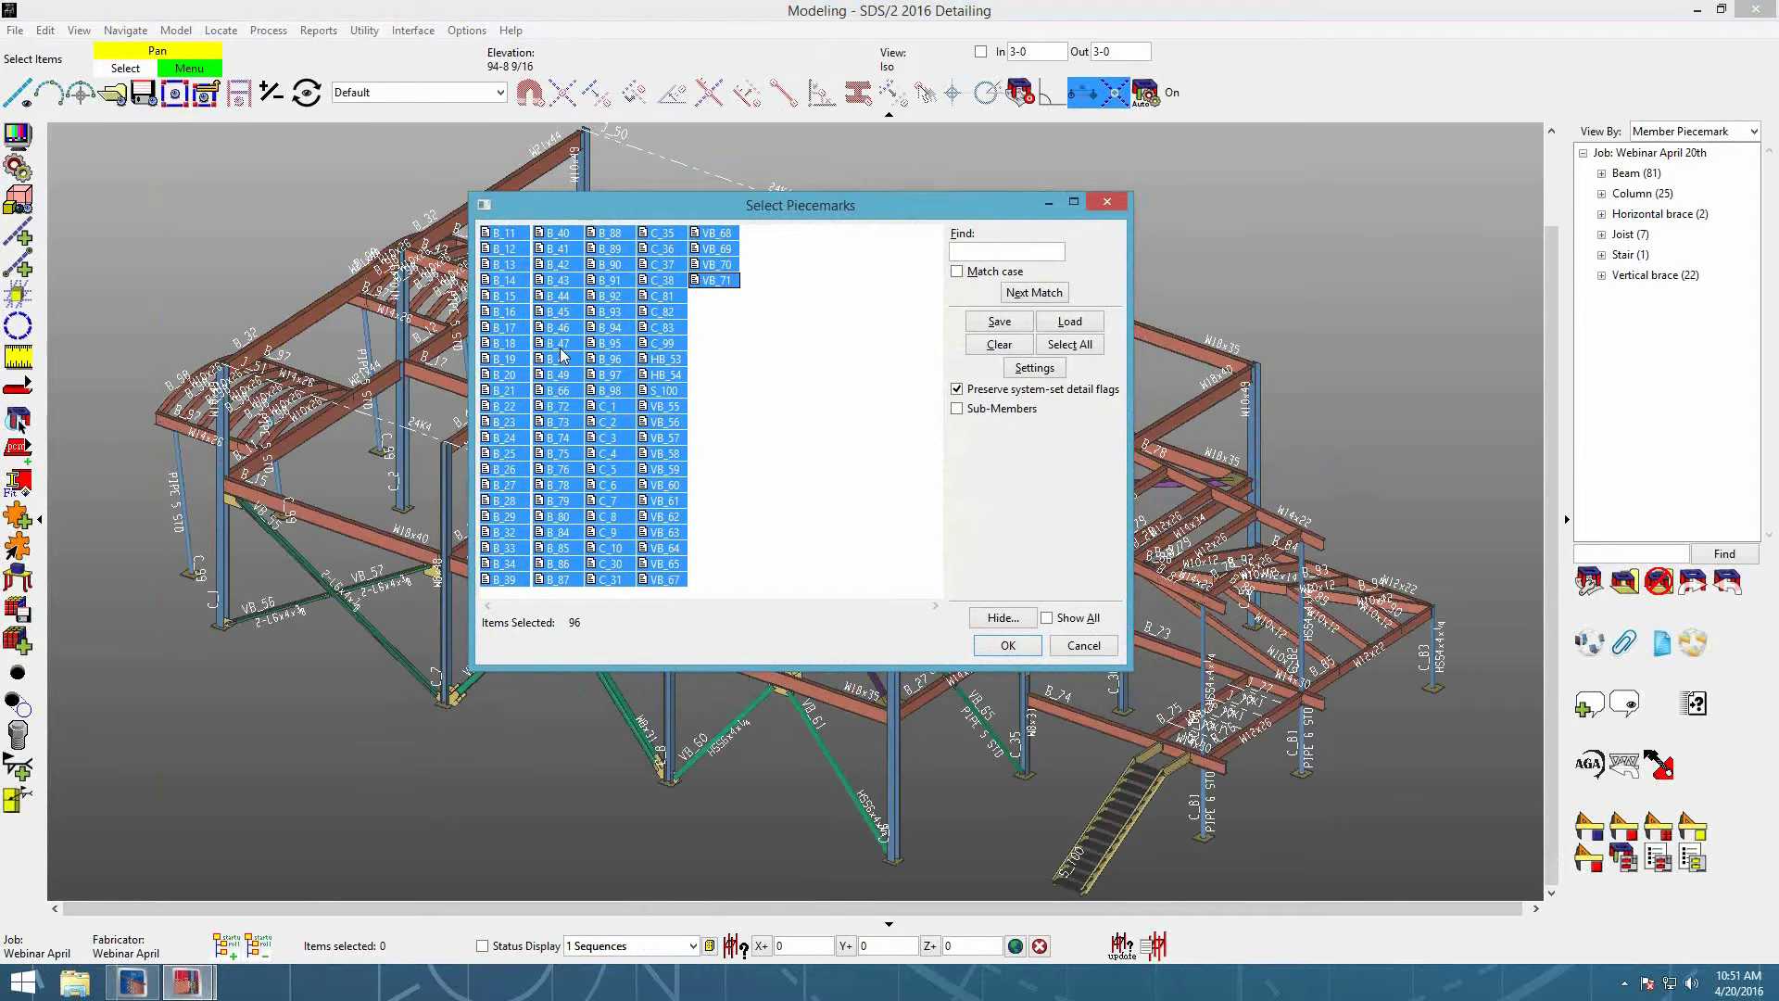
click(767, 397)
click(506, 234)
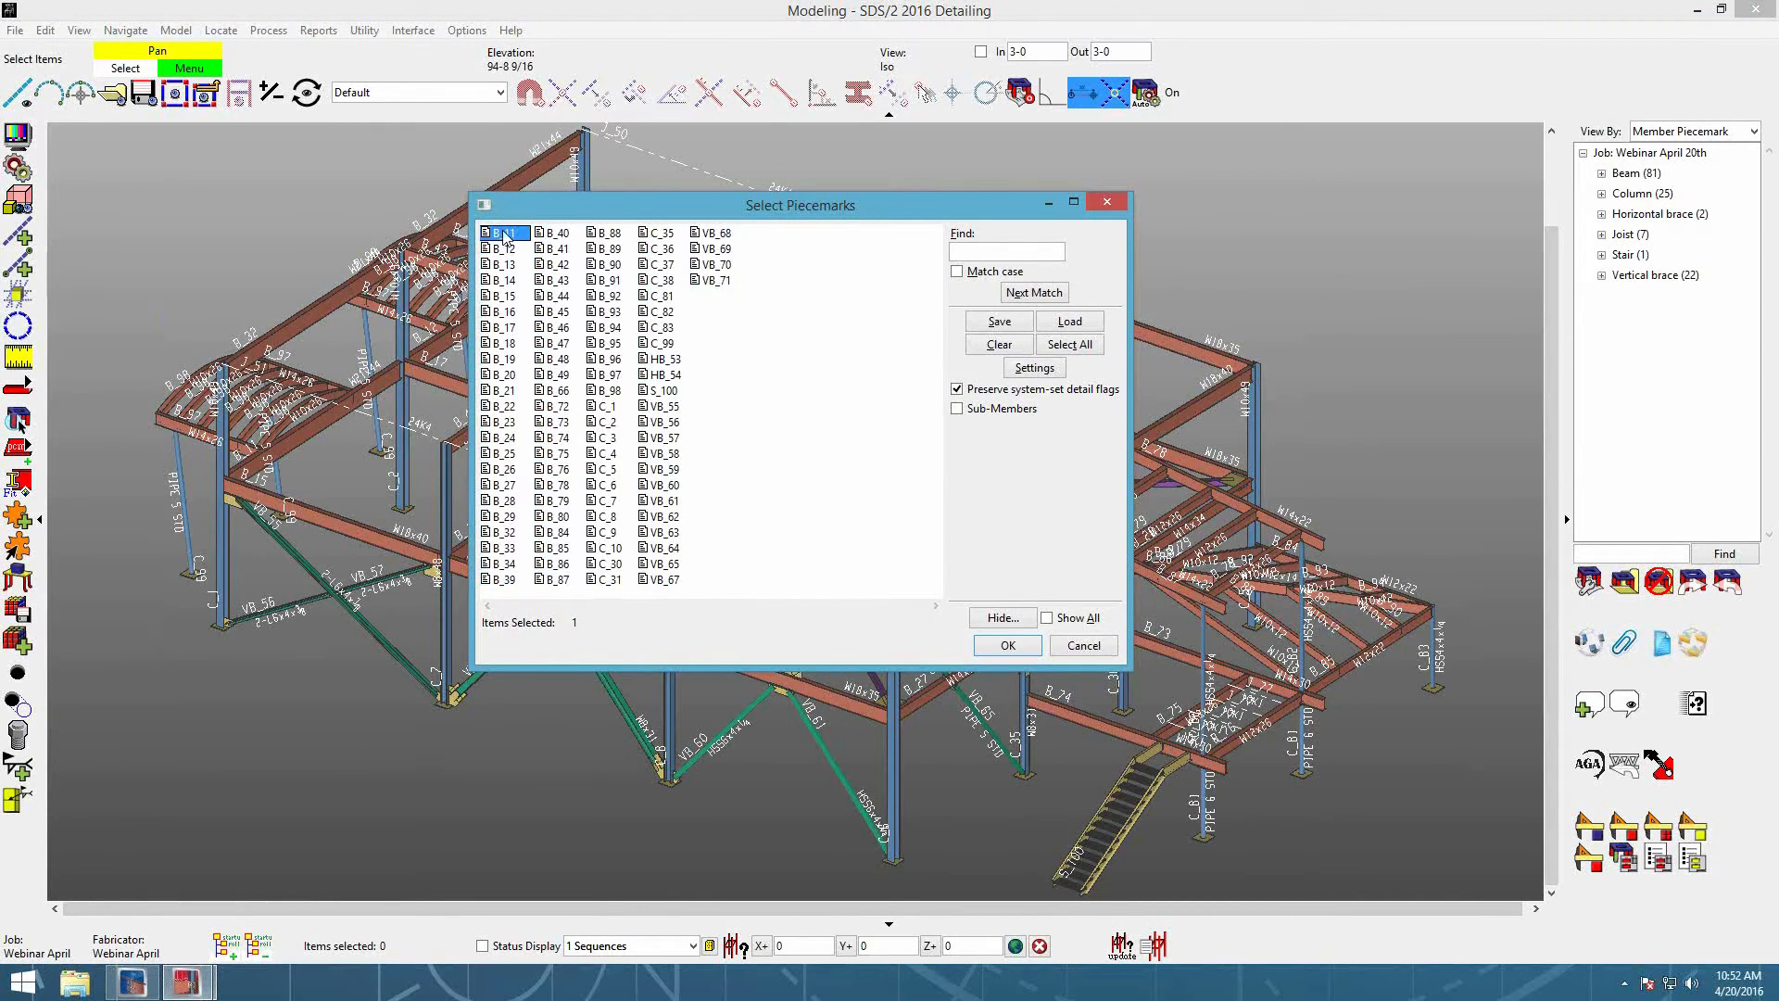
click(1050, 371)
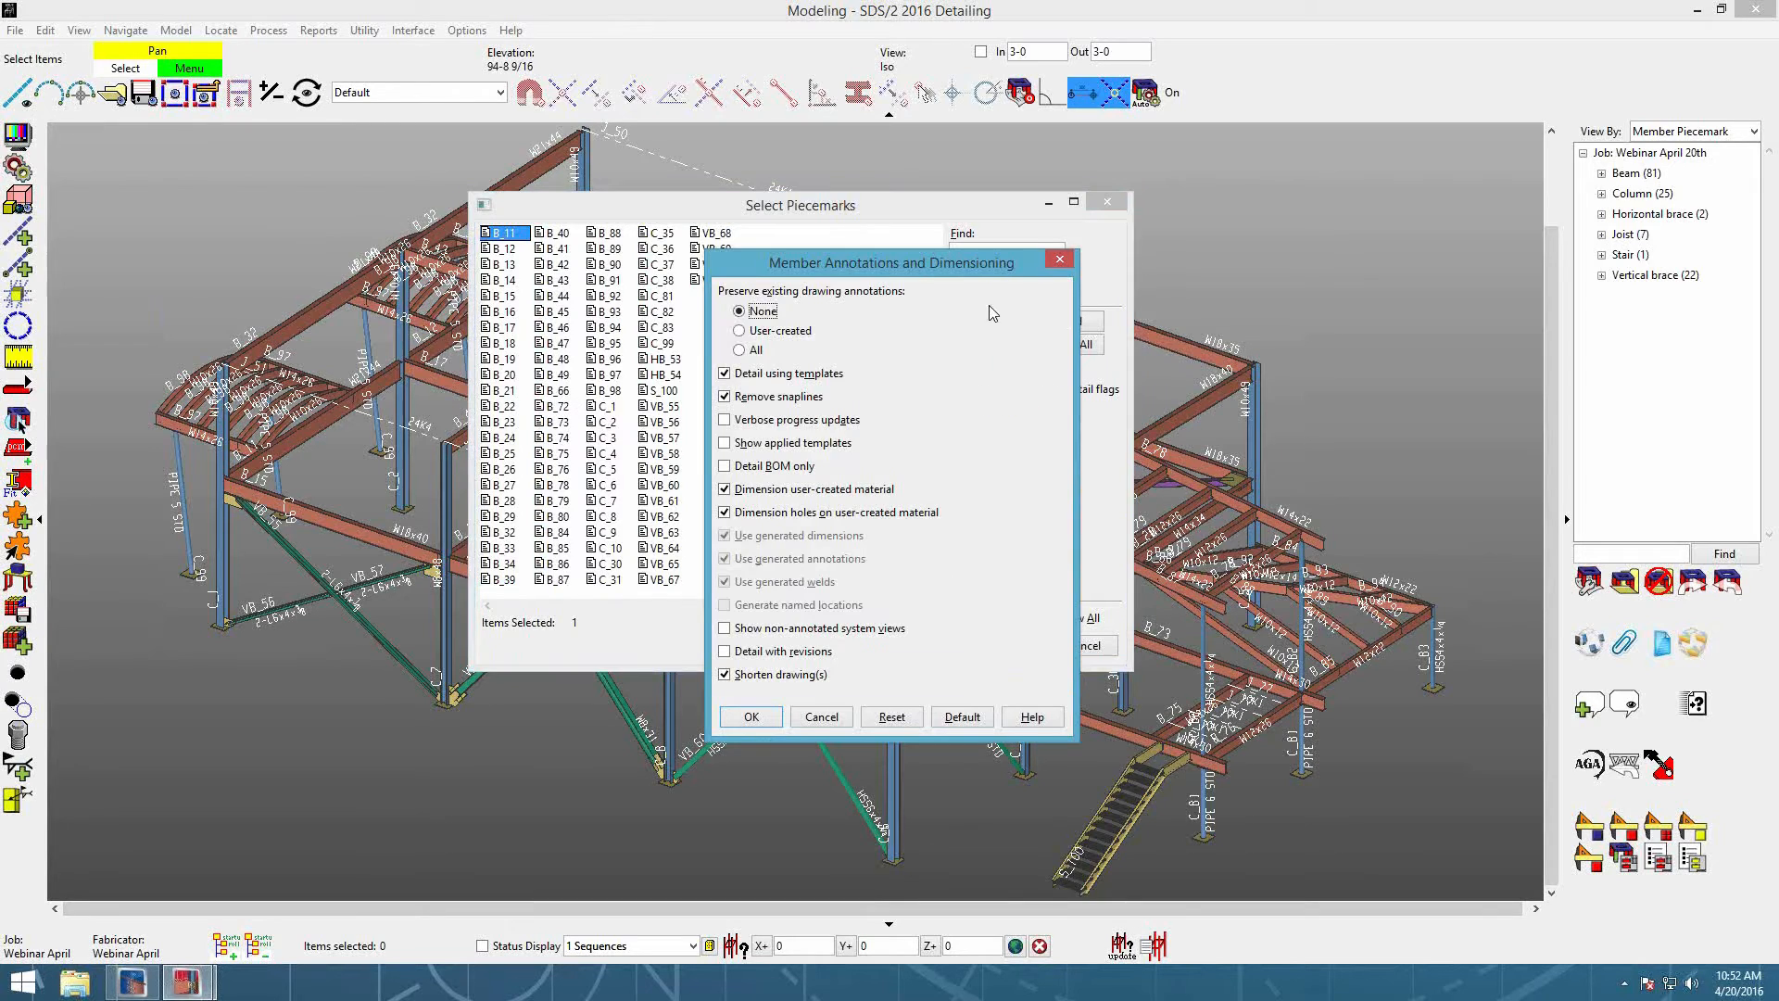
drag(903, 265, 901, 218)
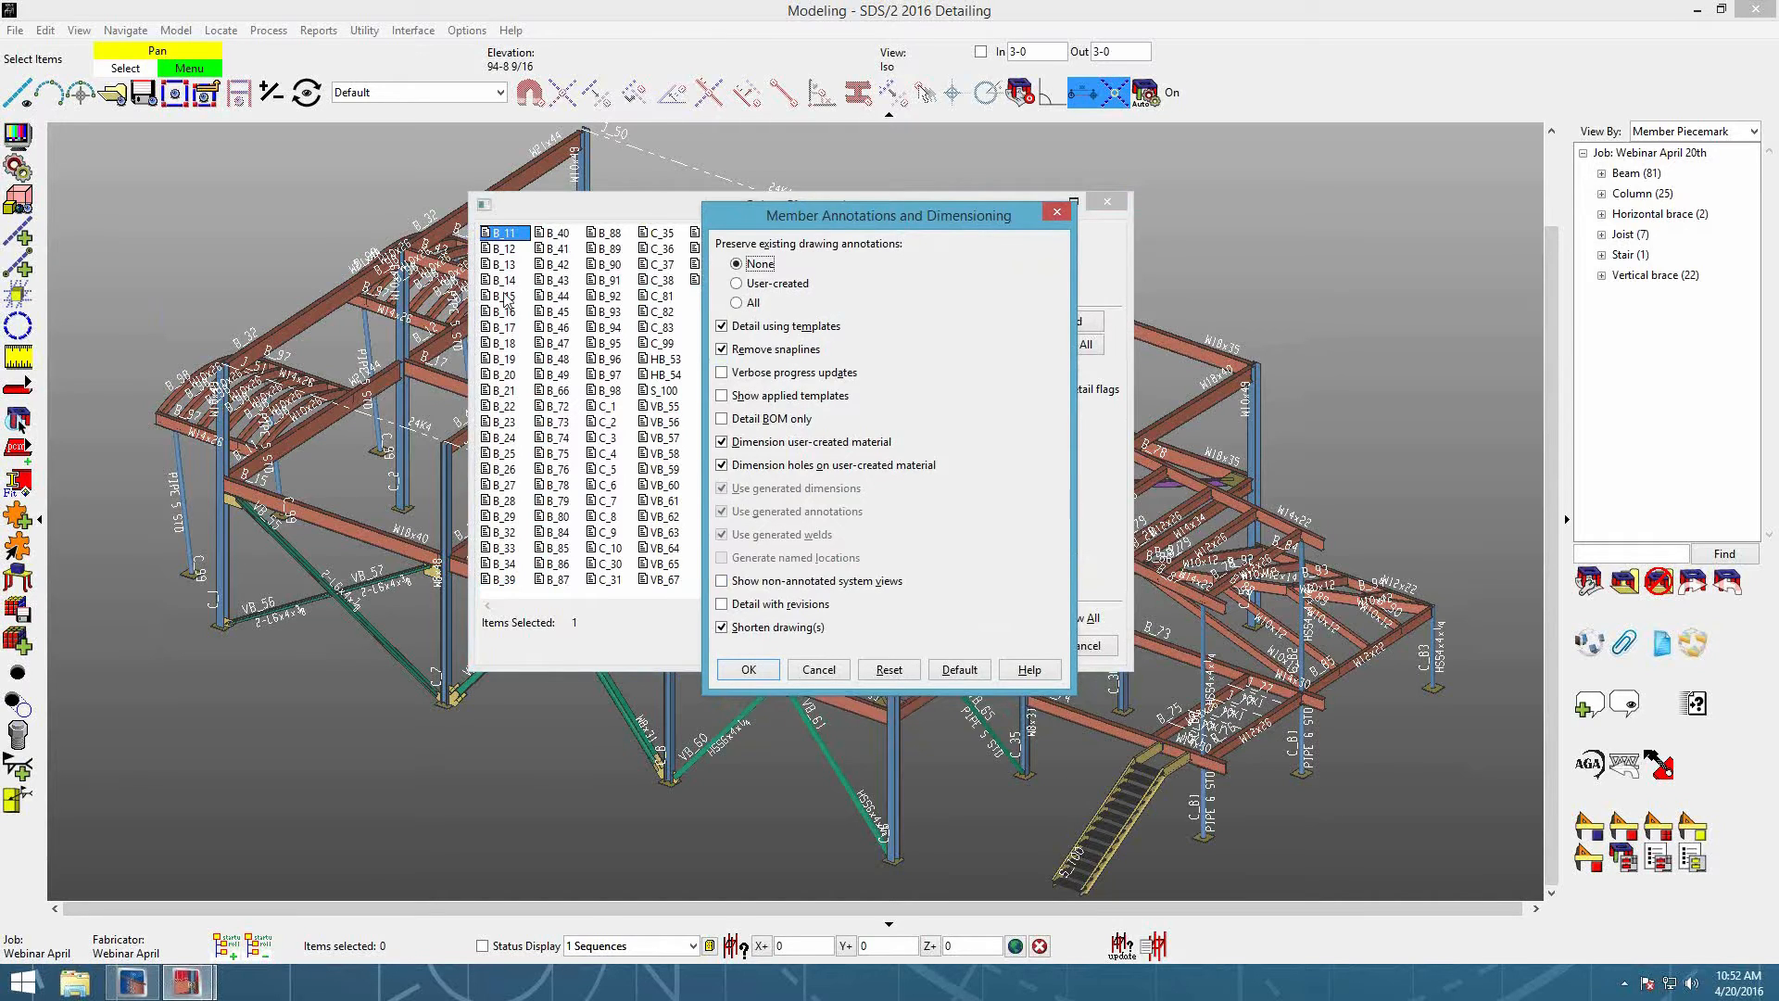
drag(934, 219, 791, 219)
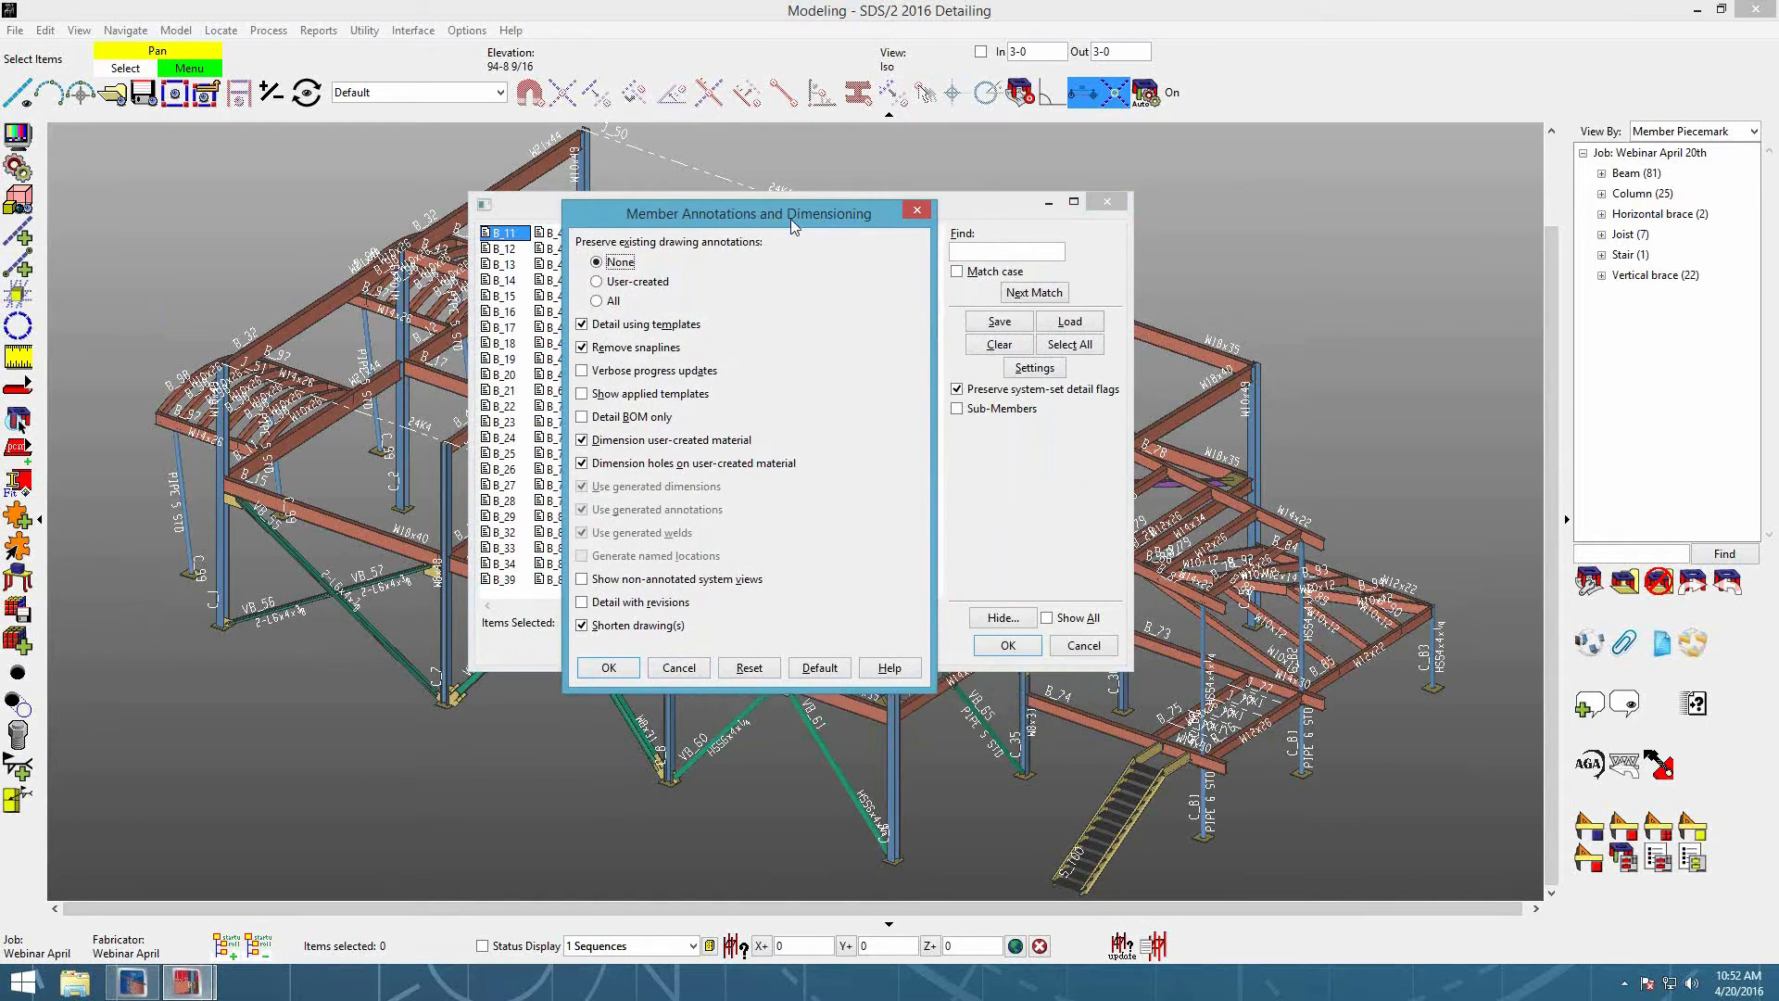
click(688, 327)
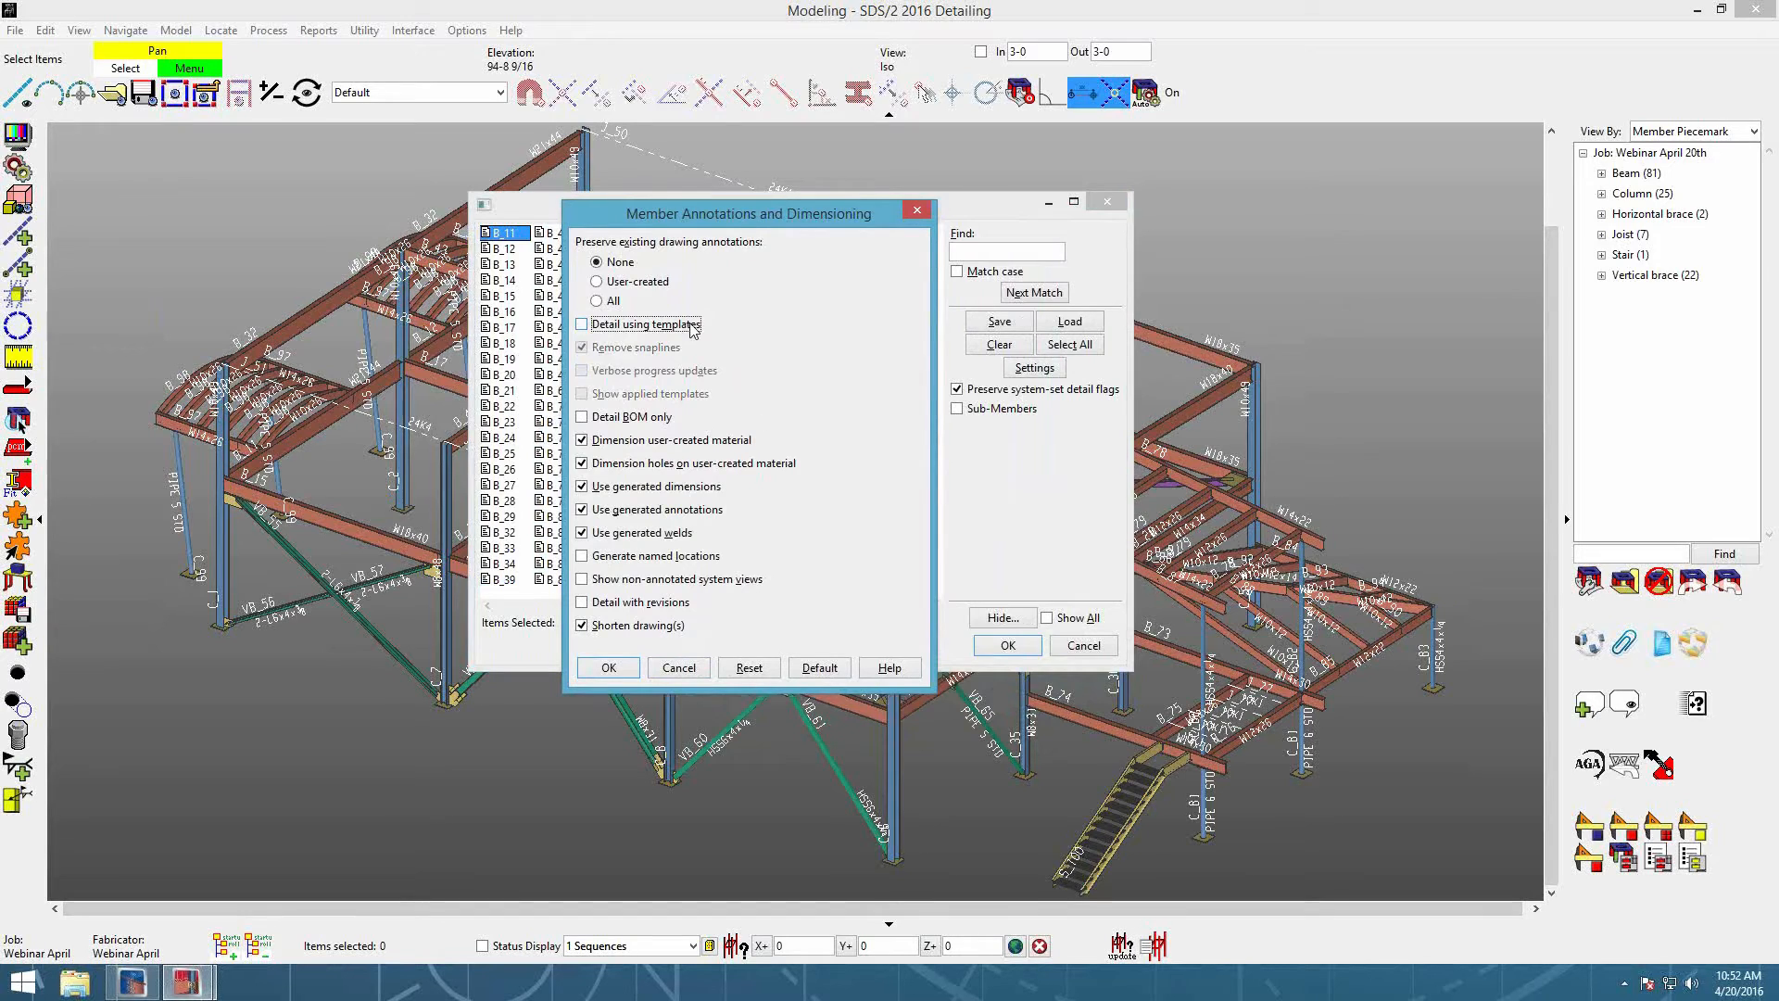
click(609, 667)
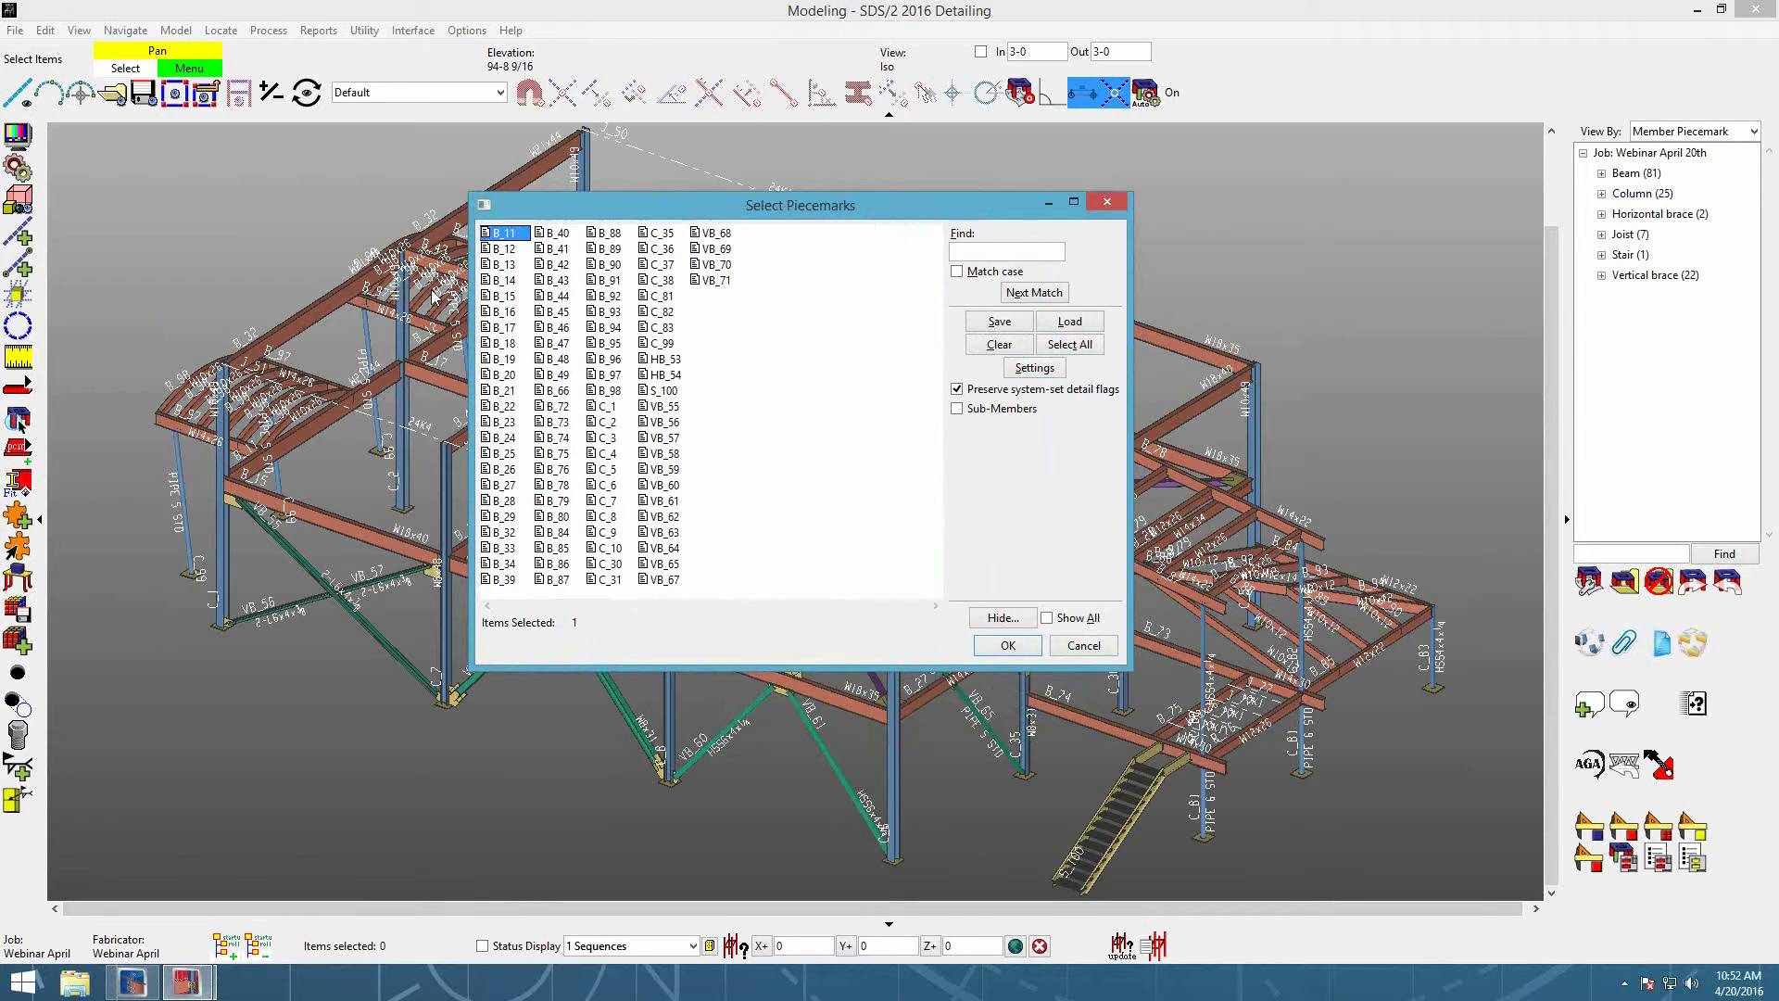
Step: Check the member annotation and dimensioning settings of piecemark B_13 for comparison, and cancel them
click(508, 265)
click(1055, 369)
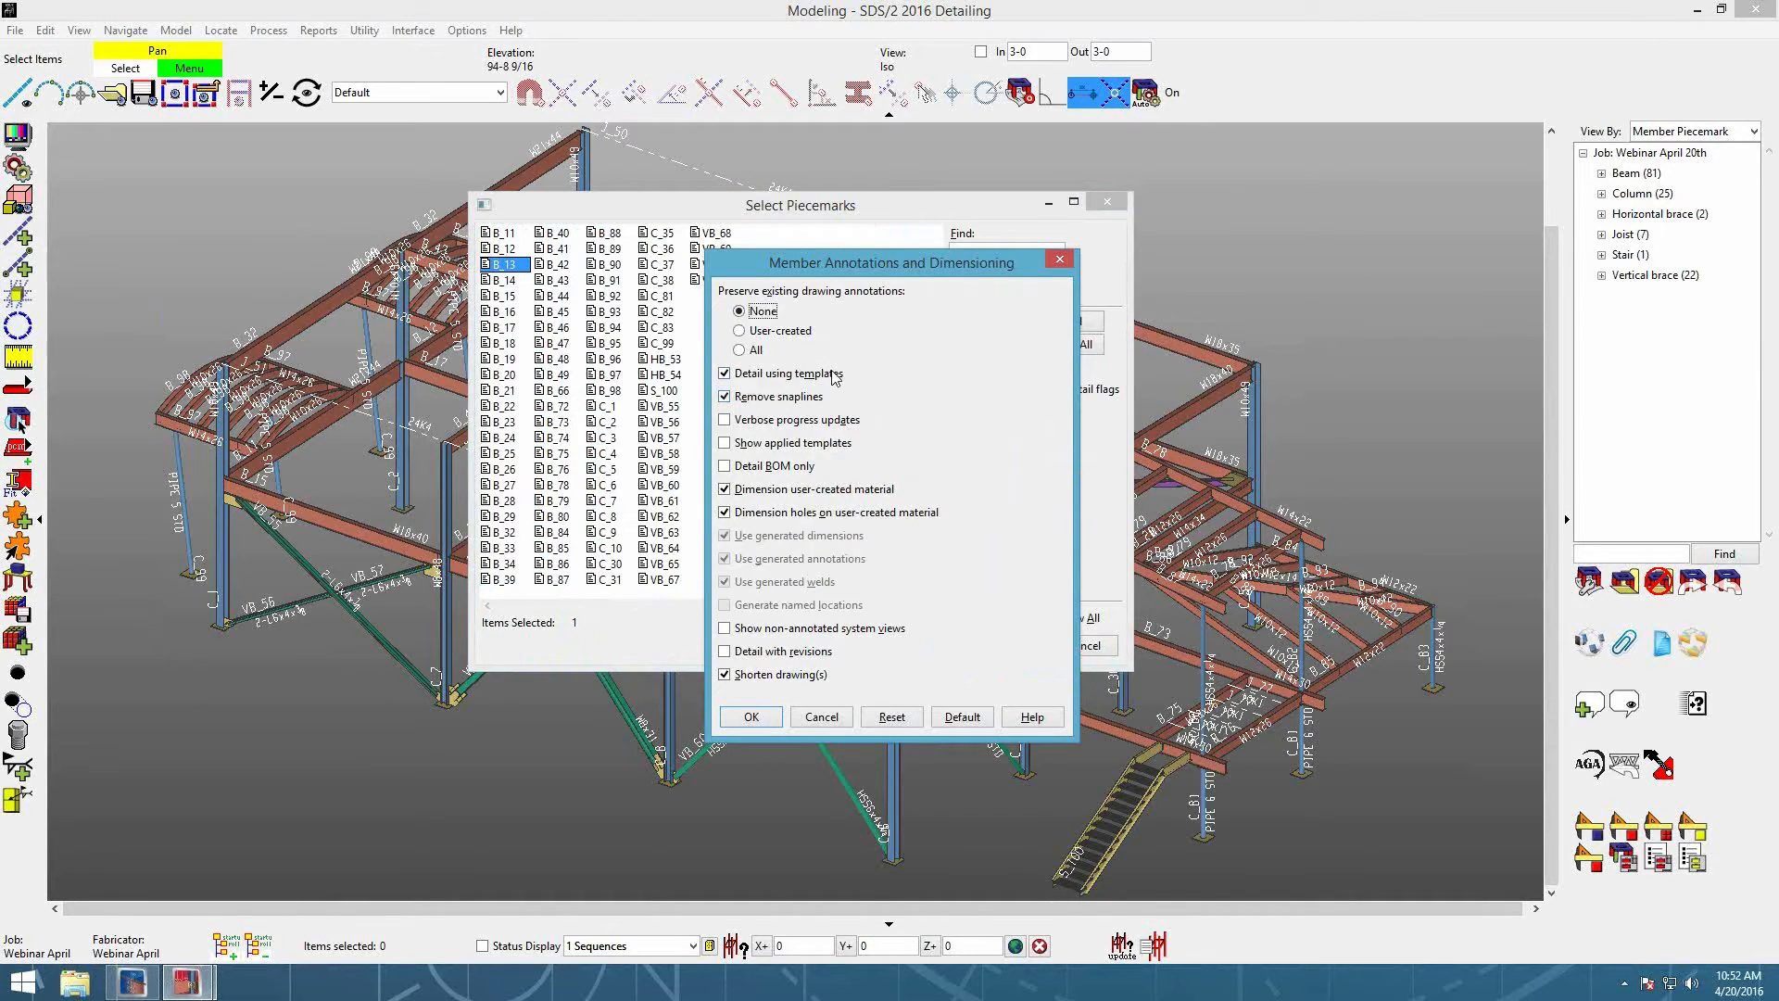
click(838, 724)
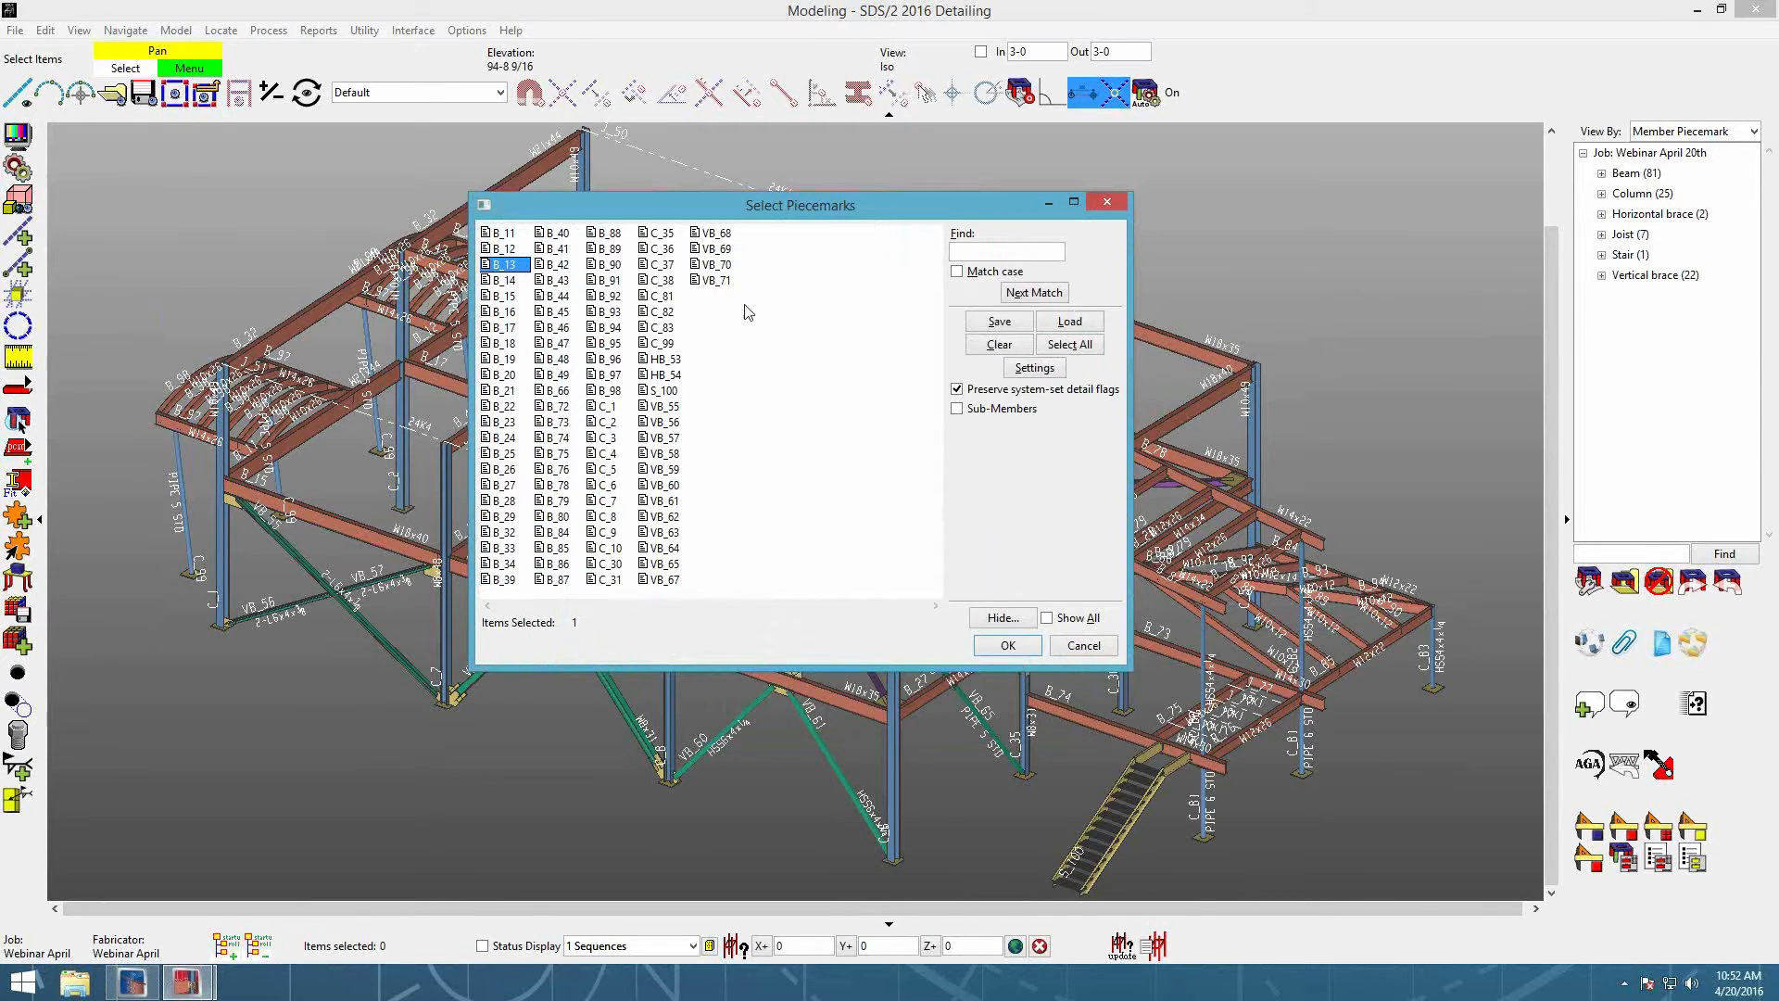
Step: Try toggling Detail using templates in the combined settings of piecemarks B_11 and B_13, and cancel the changes
ctrl+click(521, 234)
click(1048, 375)
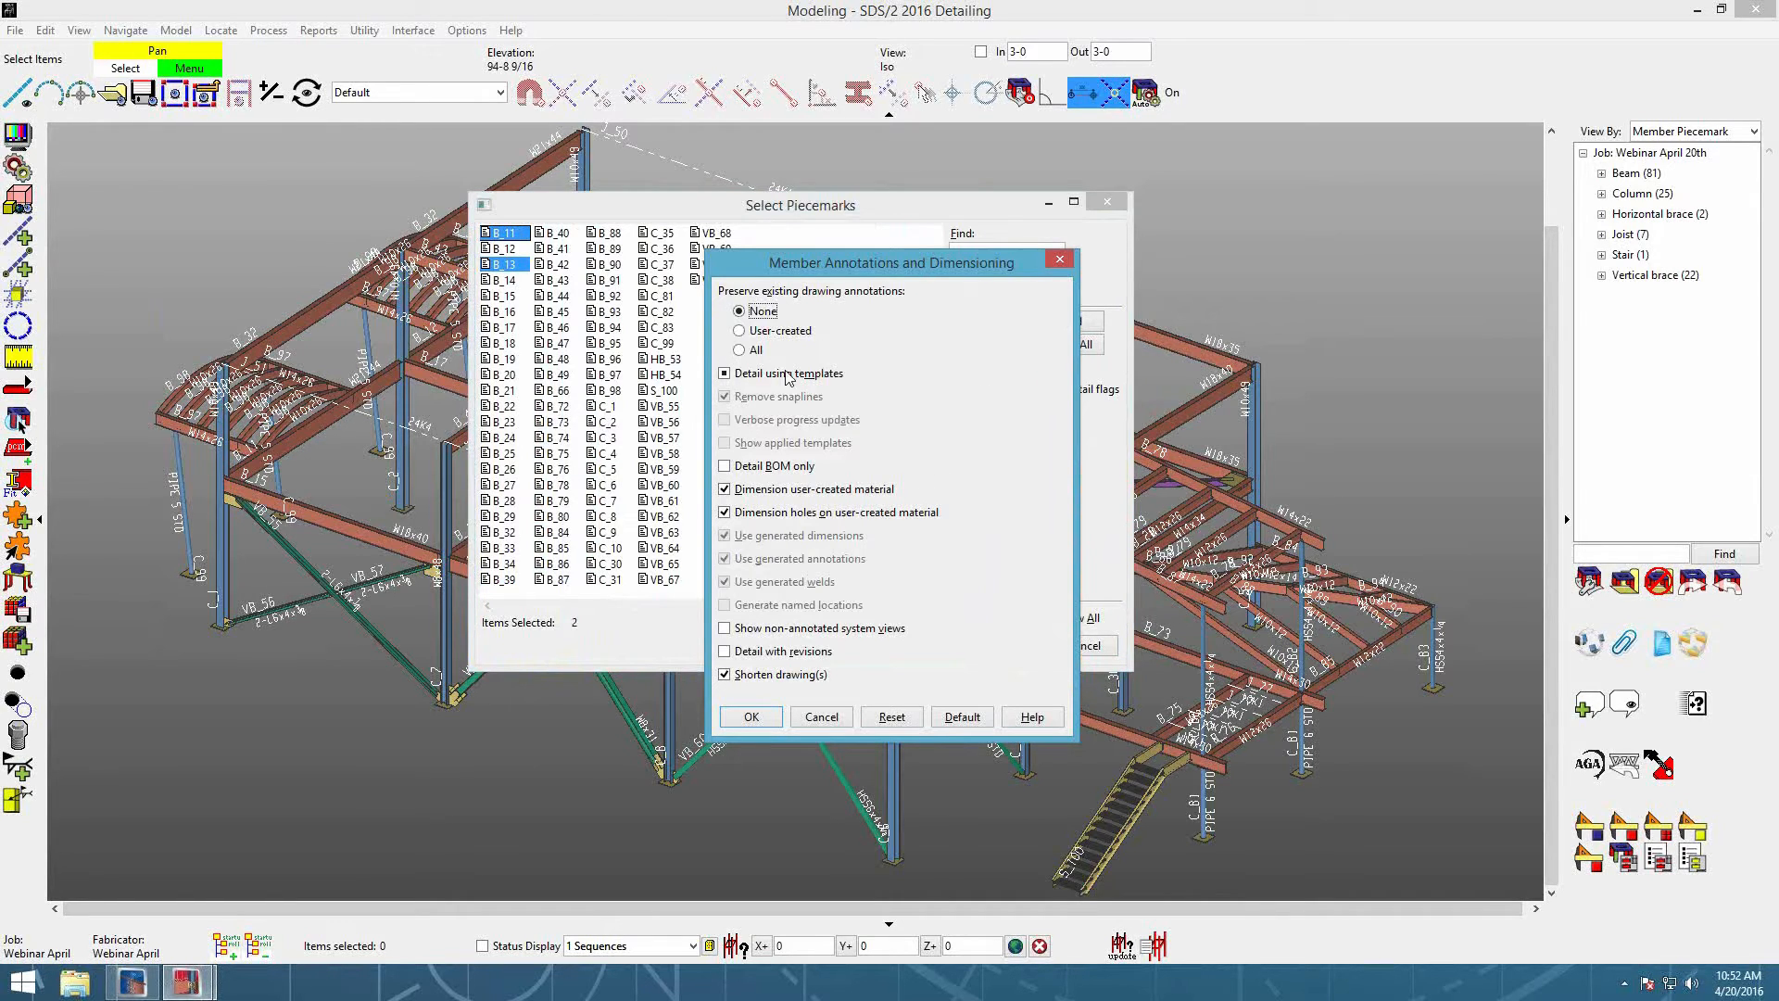
click(725, 374)
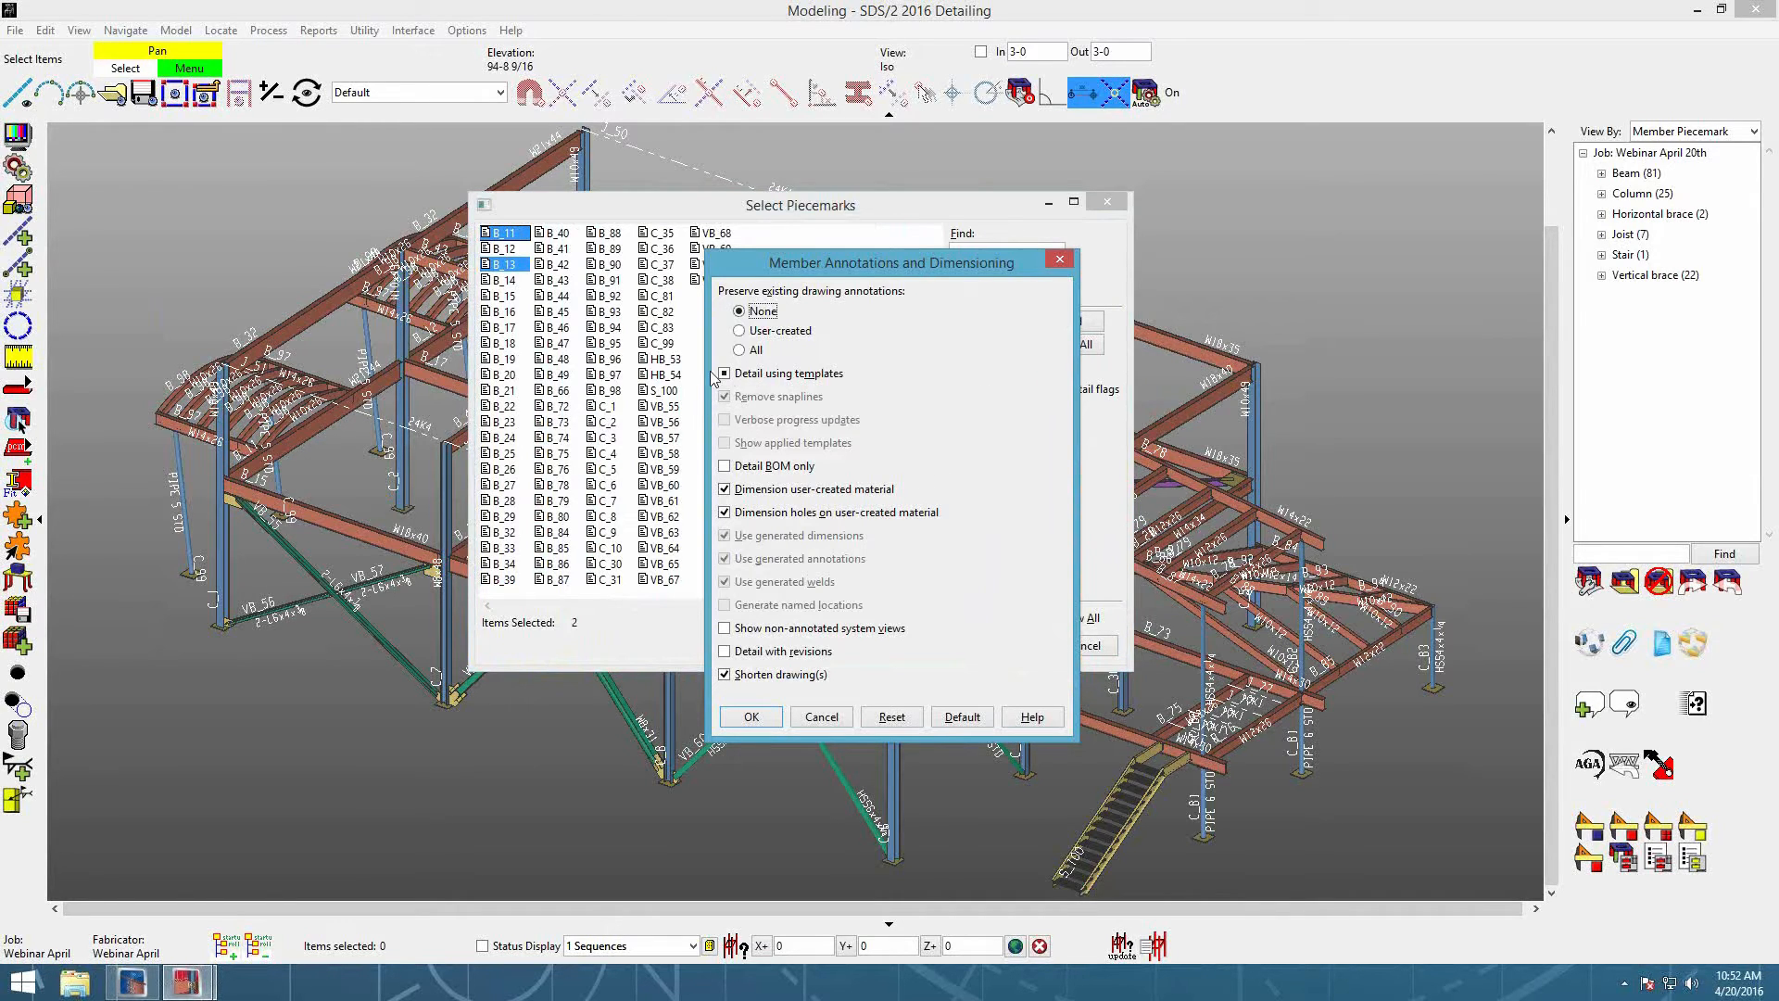
click(761, 376)
click(761, 376)
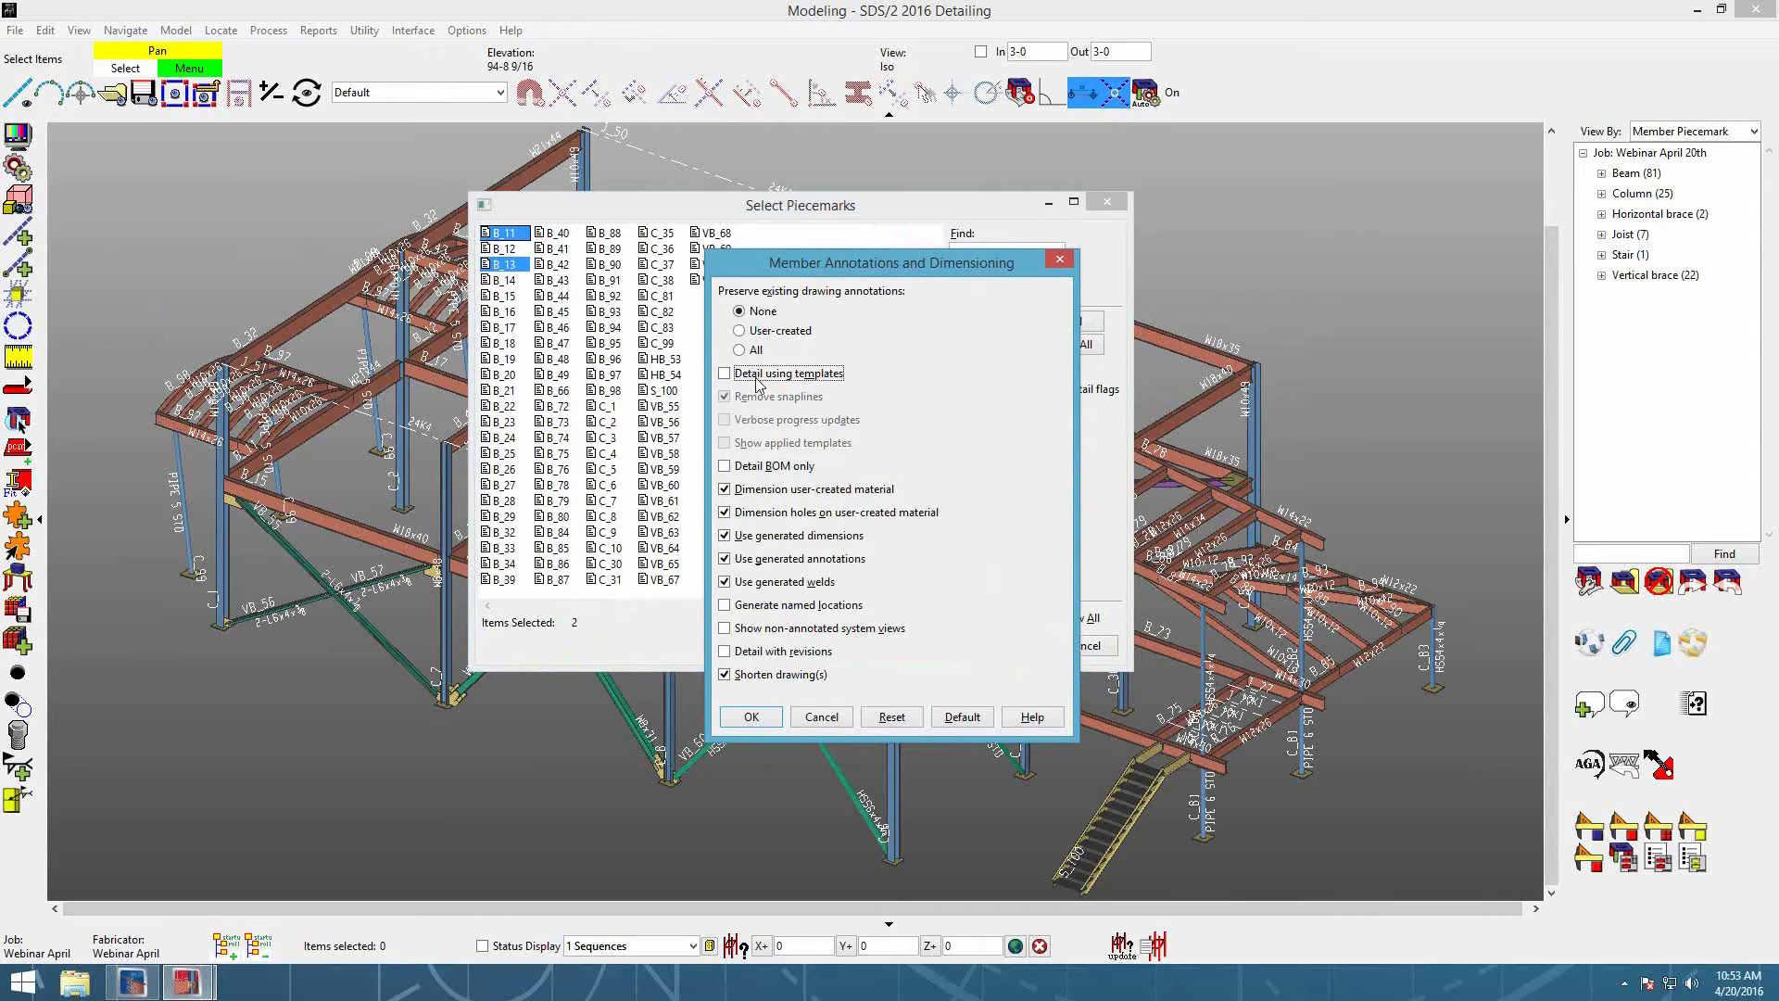
click(758, 378)
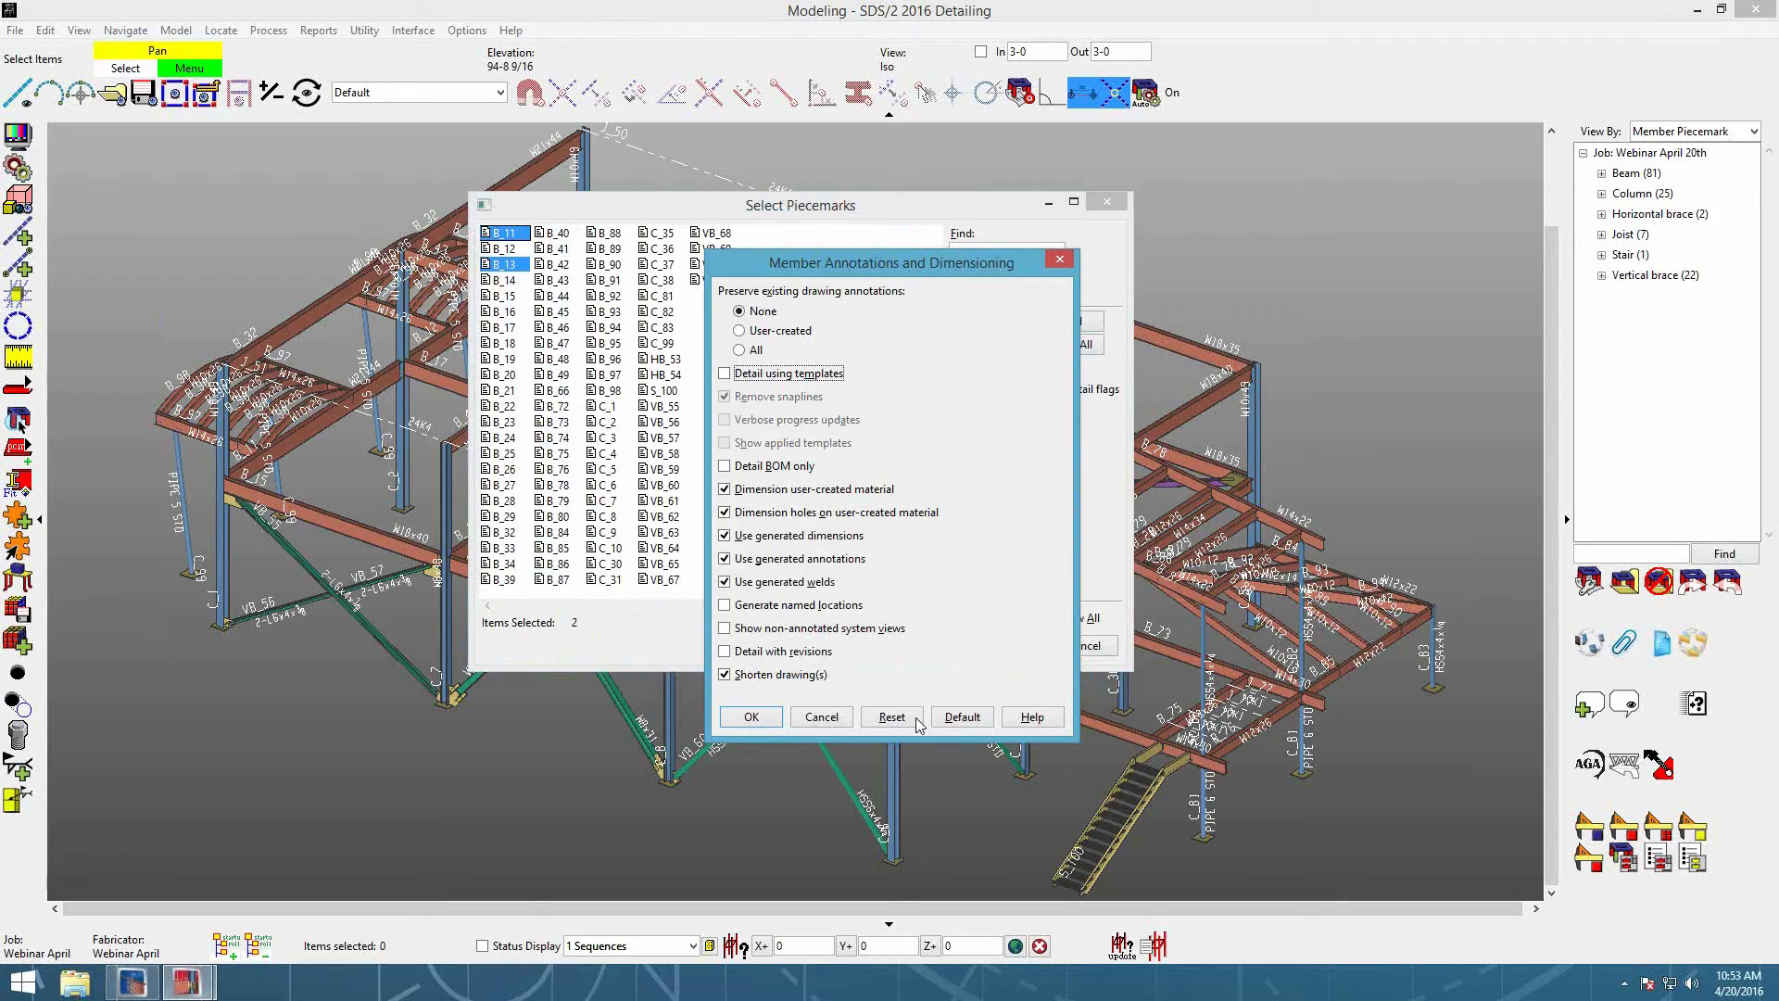
click(821, 717)
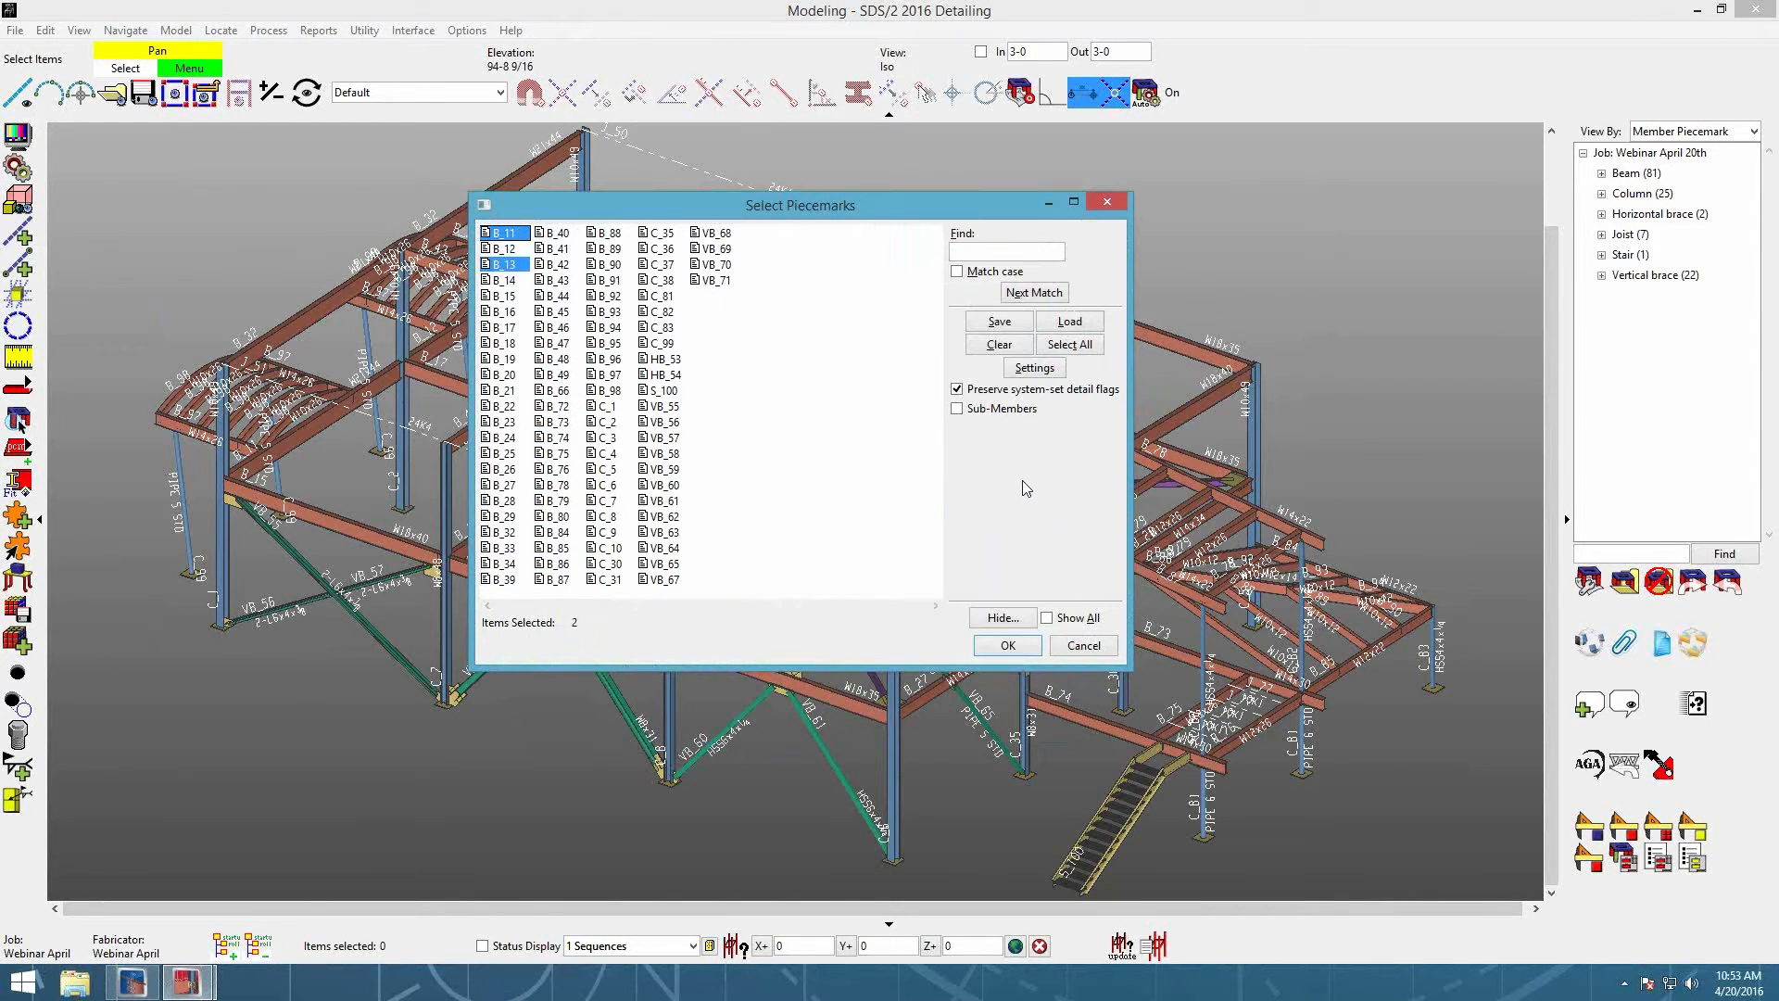
Step: Select piecemarks B_11 and B_13 together and detail both members
click(511, 233)
ctrl+click(504, 264)
click(1037, 644)
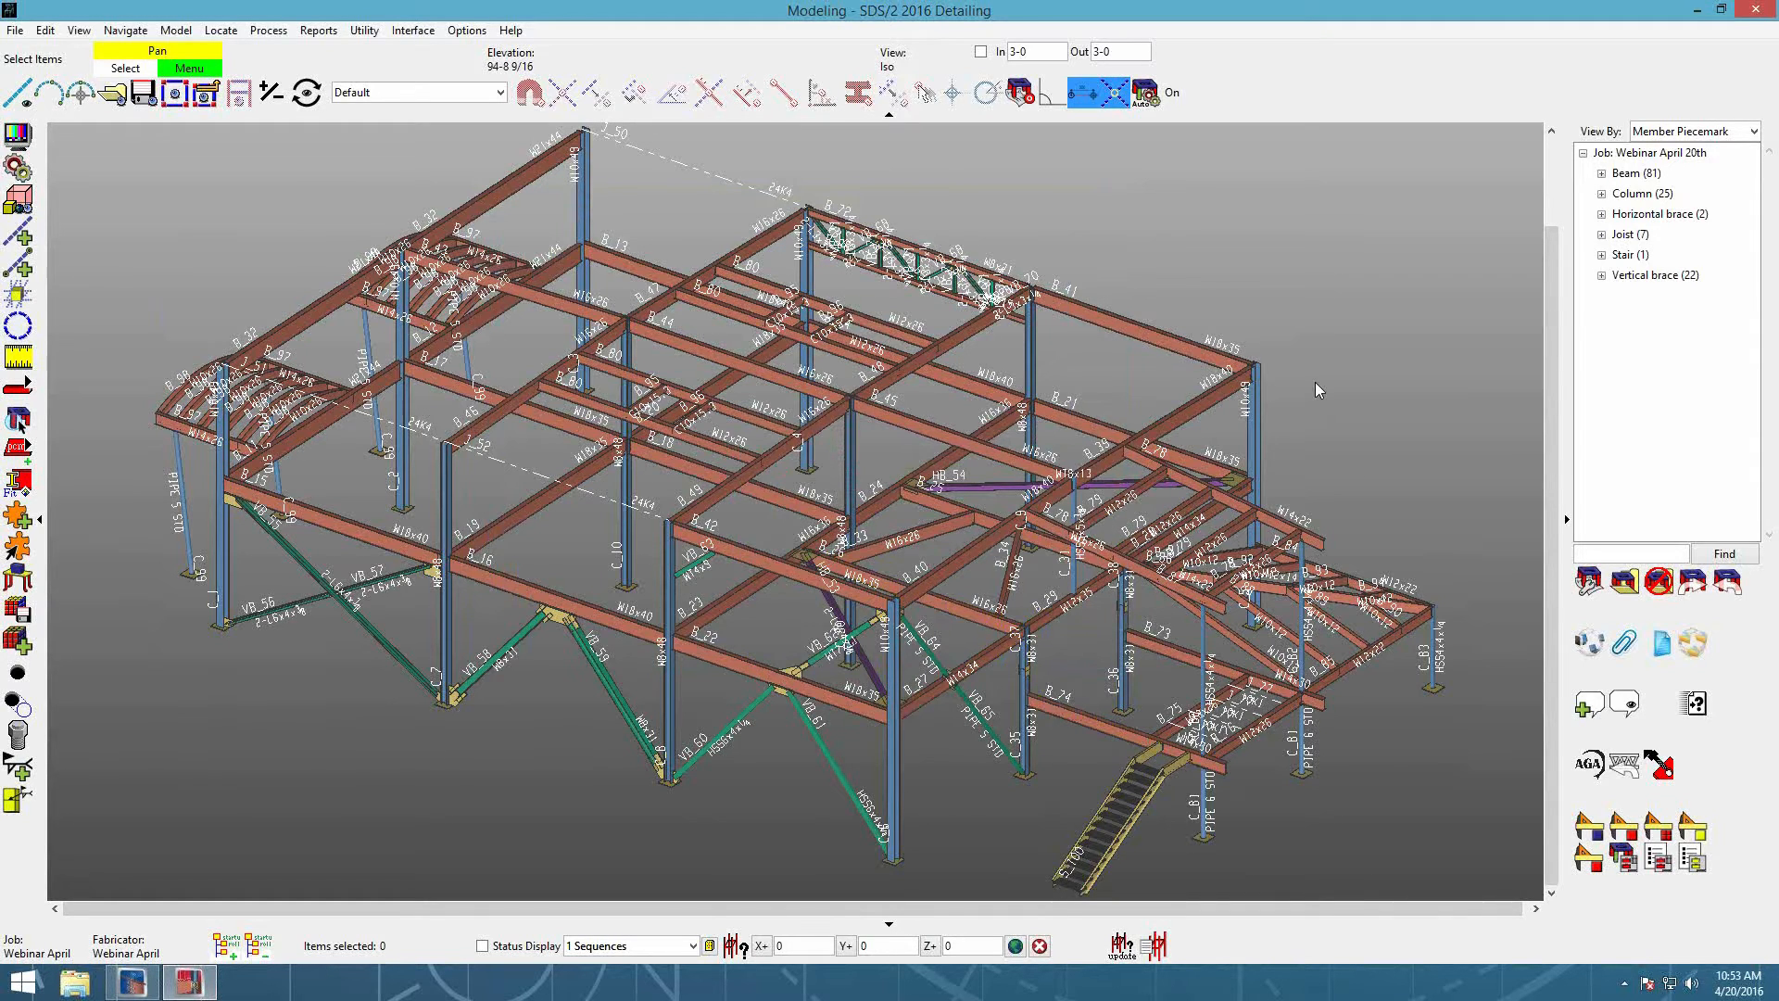
Step: Switch to the Drawing Editor and open the detail drawing of beam B_11
click(139, 982)
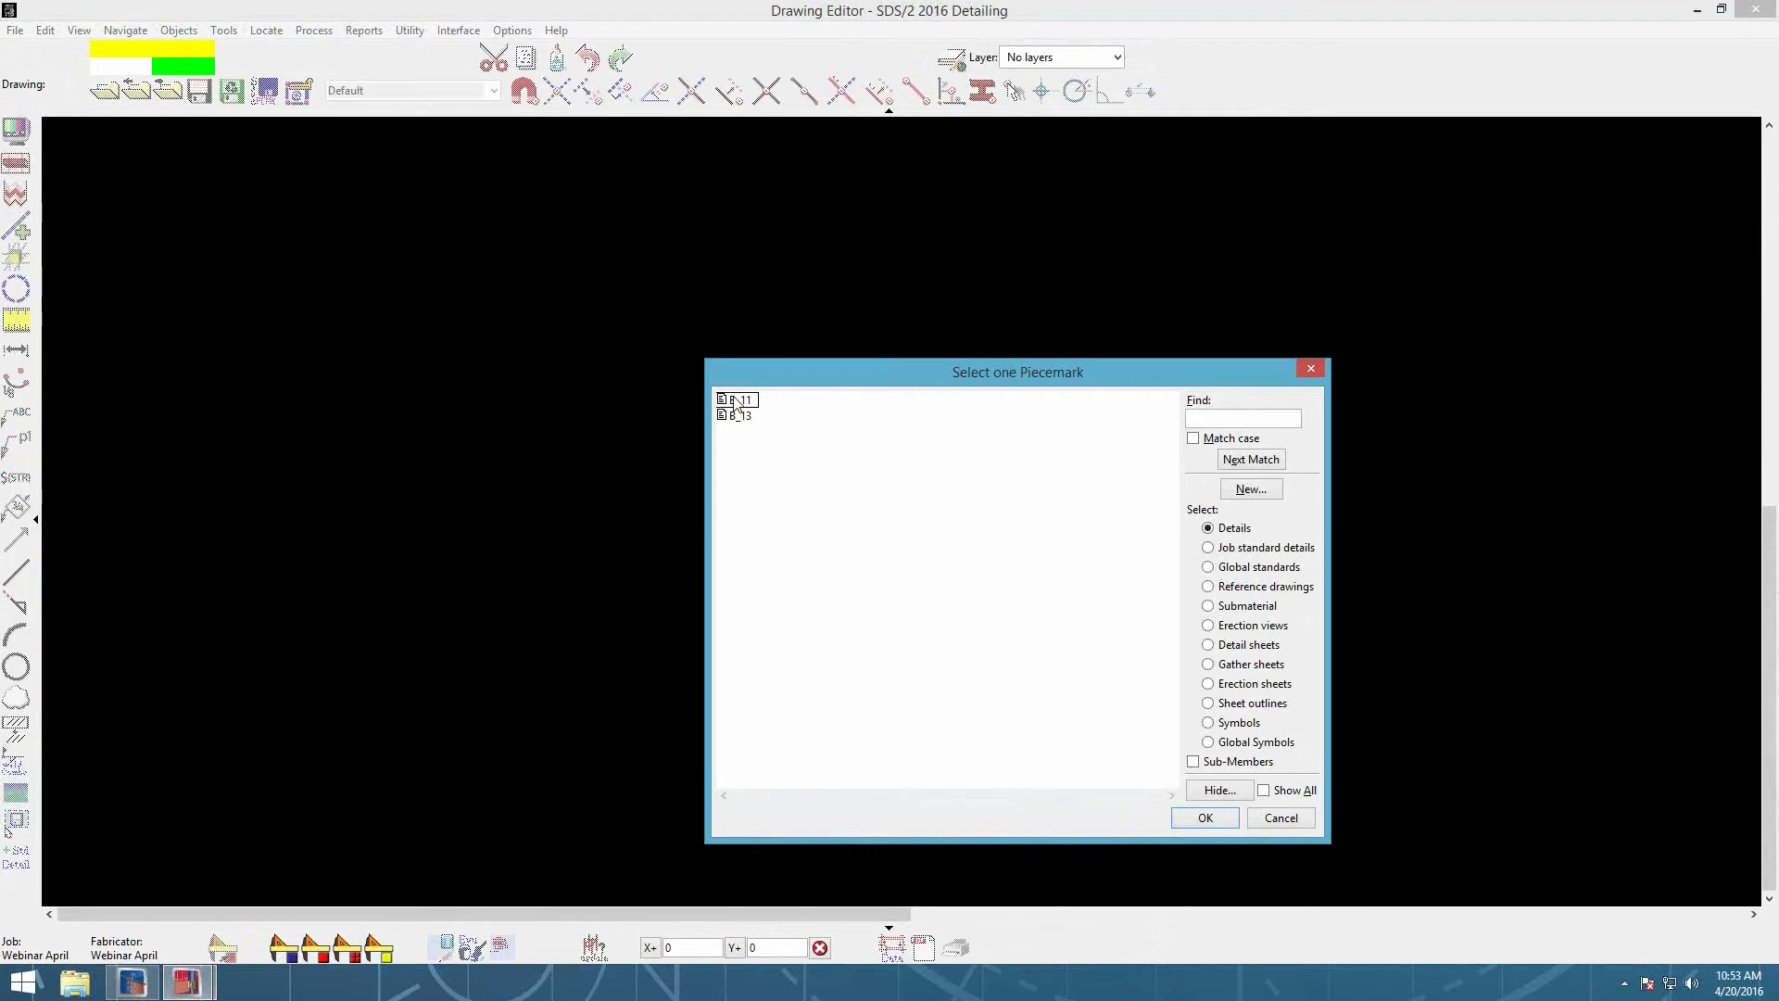
double_click(738, 401)
scroll(575, 510, down, 1)
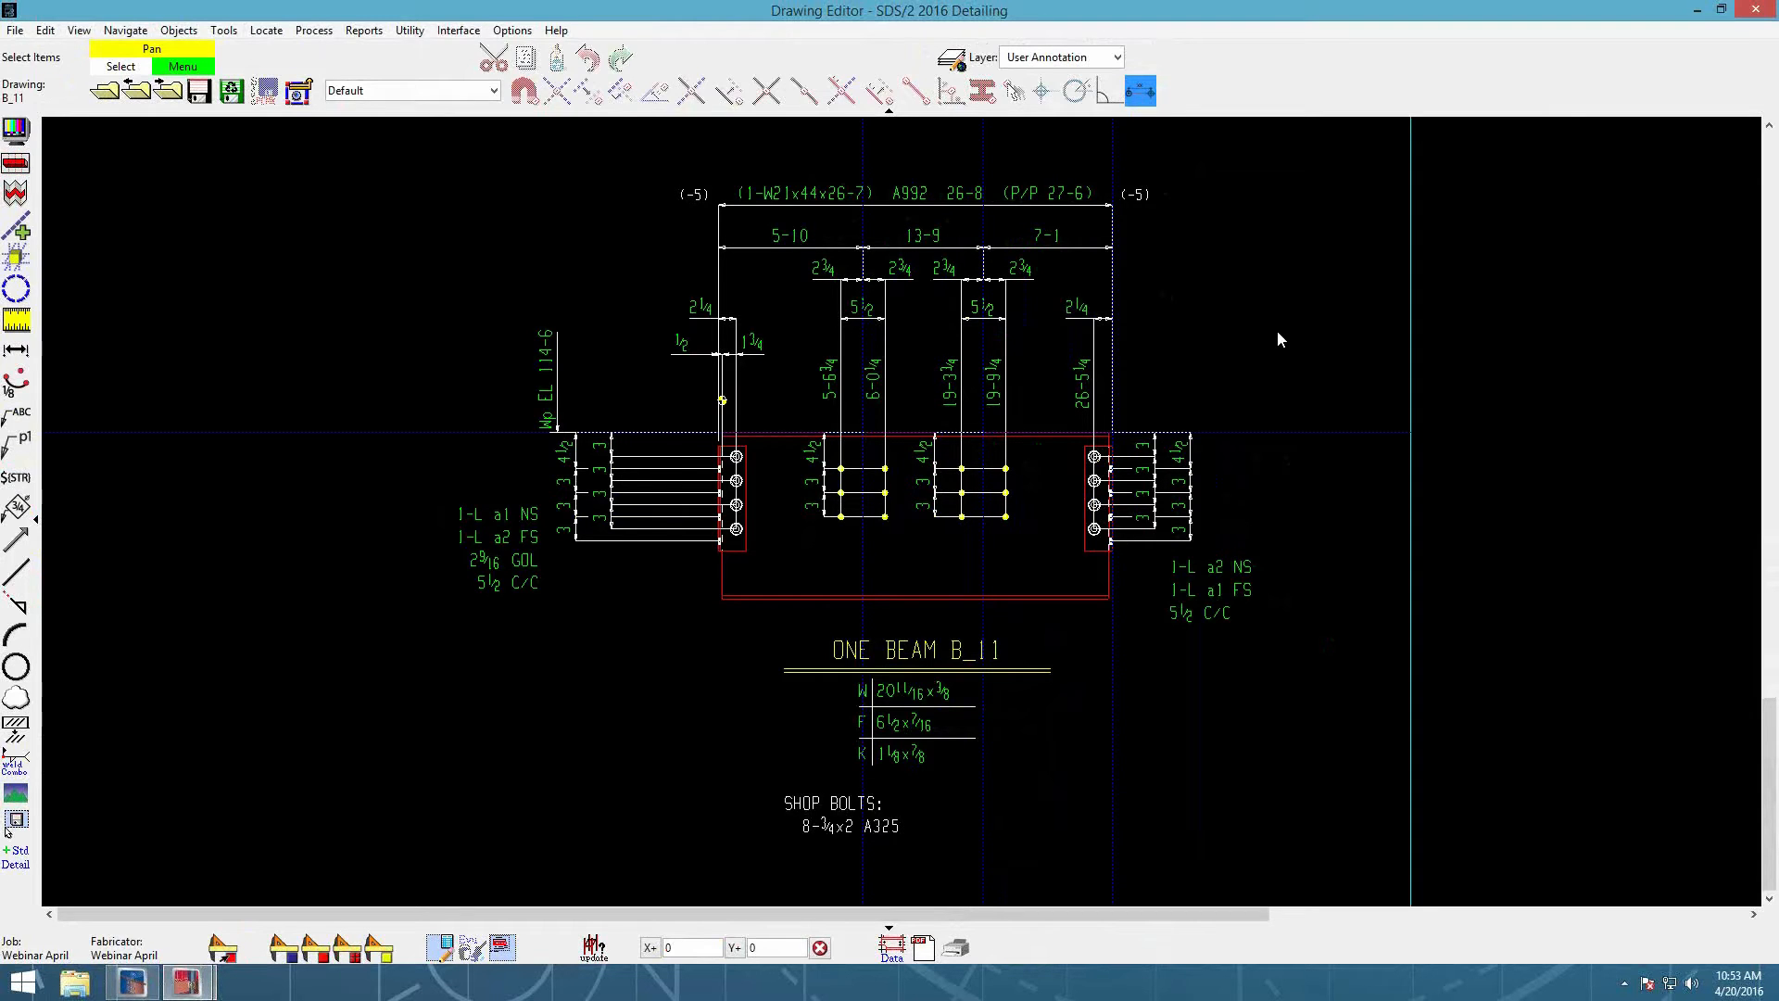
Step: Turn on Detail BOM only in the member annotation and dimensioning settings of B_11's drawing data, and accept both dialogs
key(d)
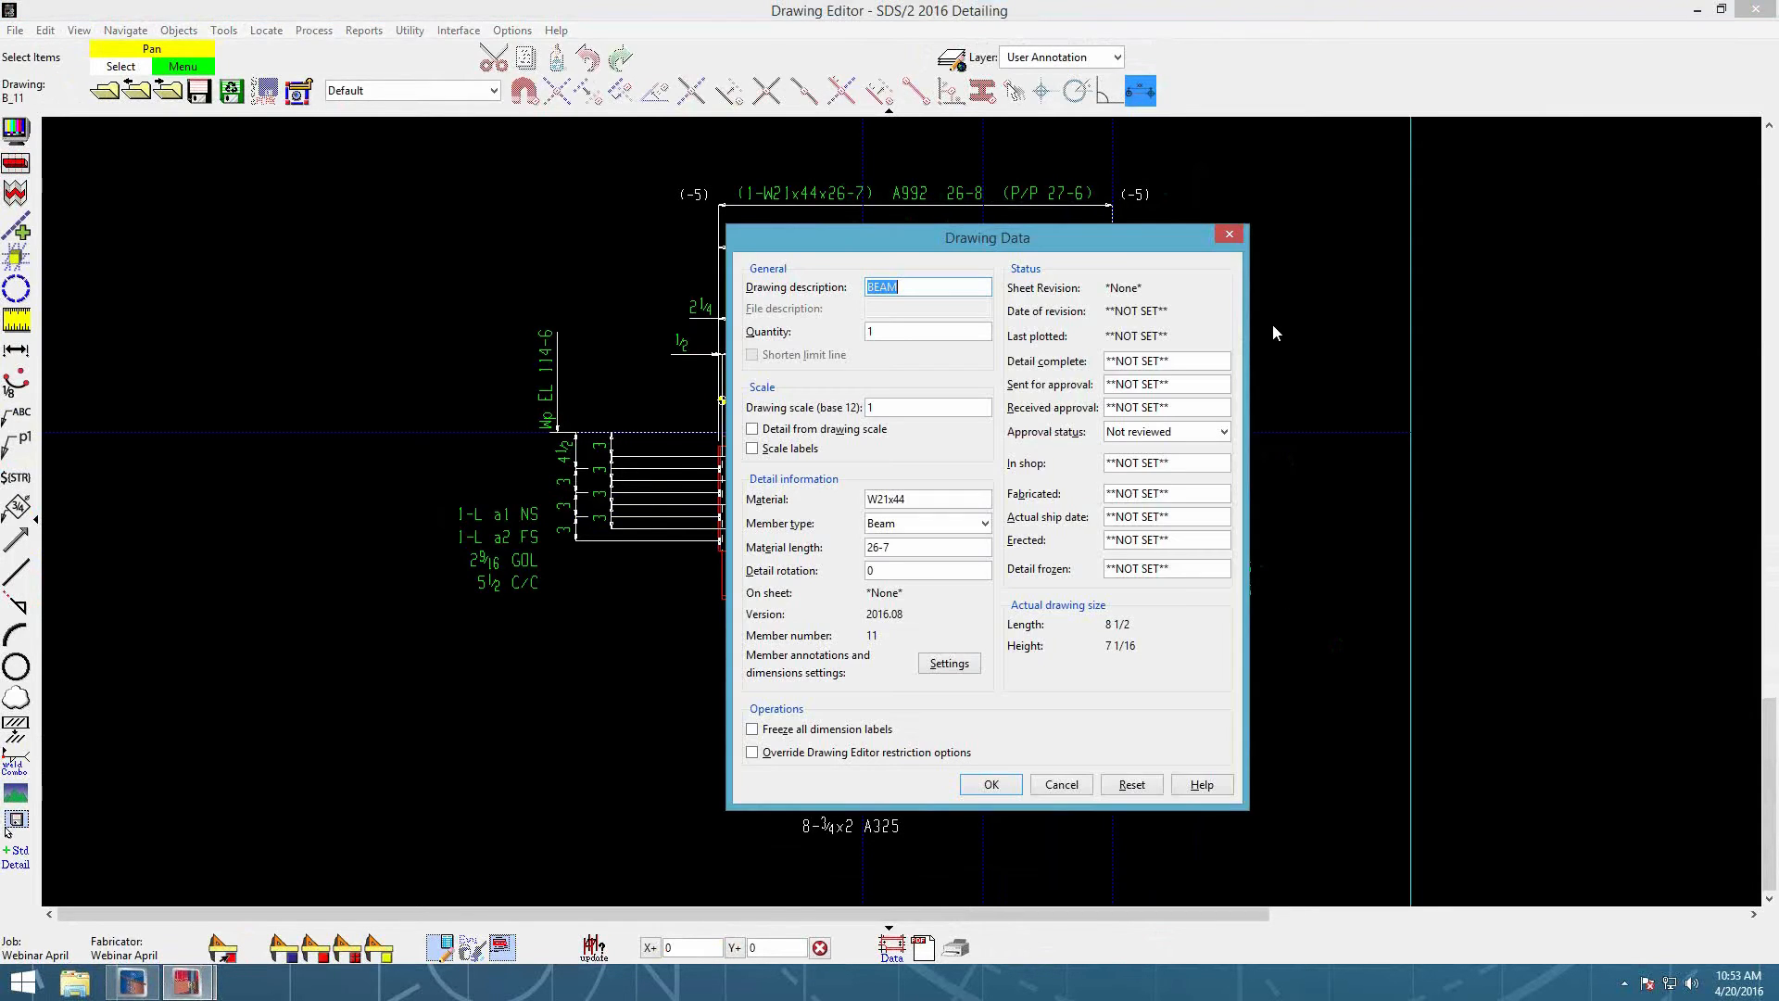
drag(1113, 243, 1082, 232)
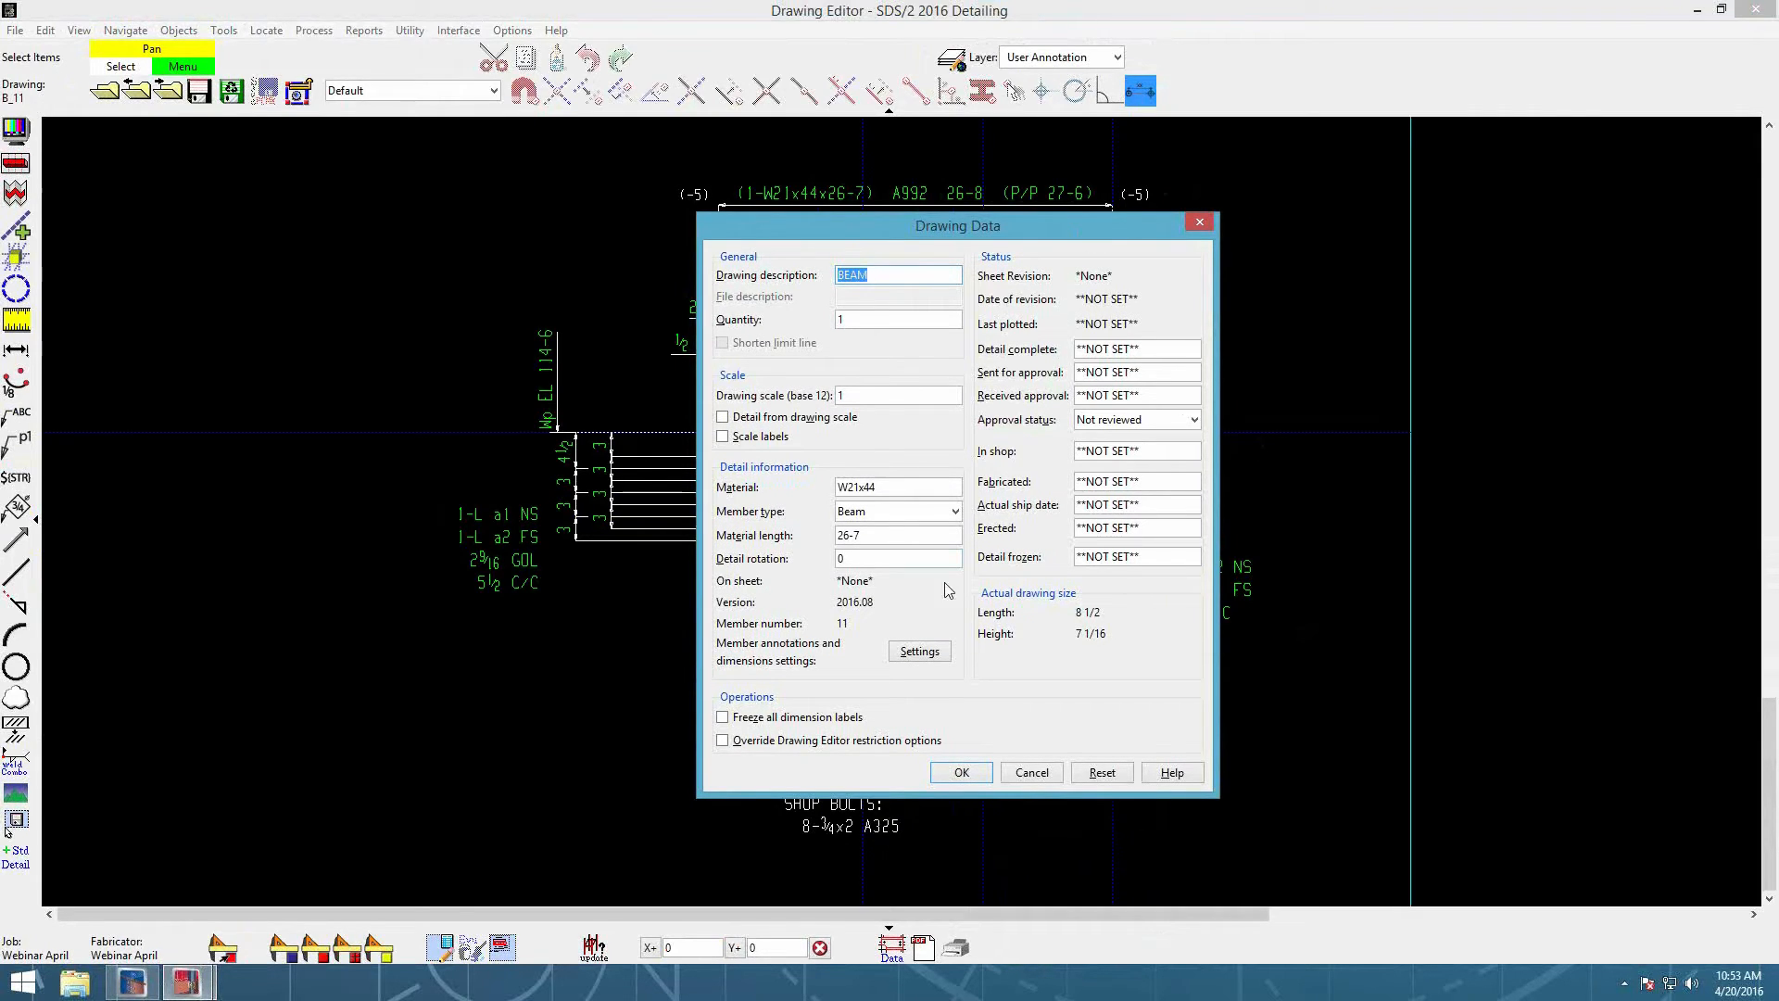
click(920, 652)
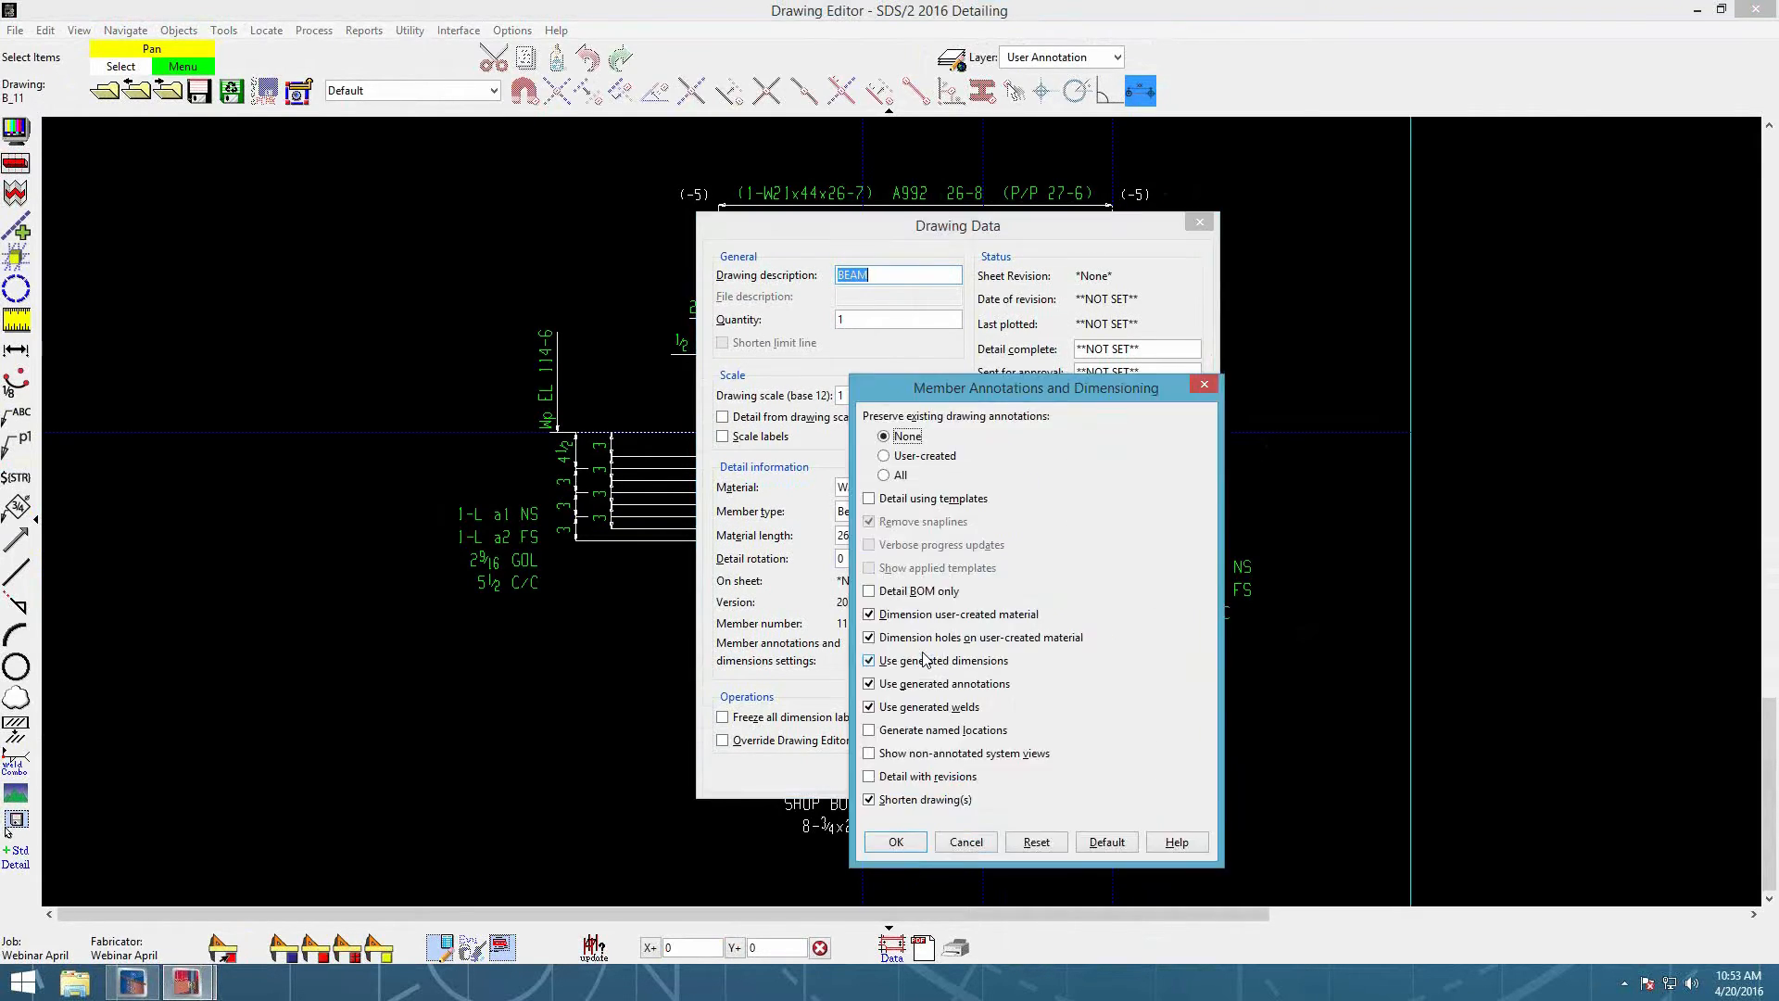
drag(1057, 393, 1025, 269)
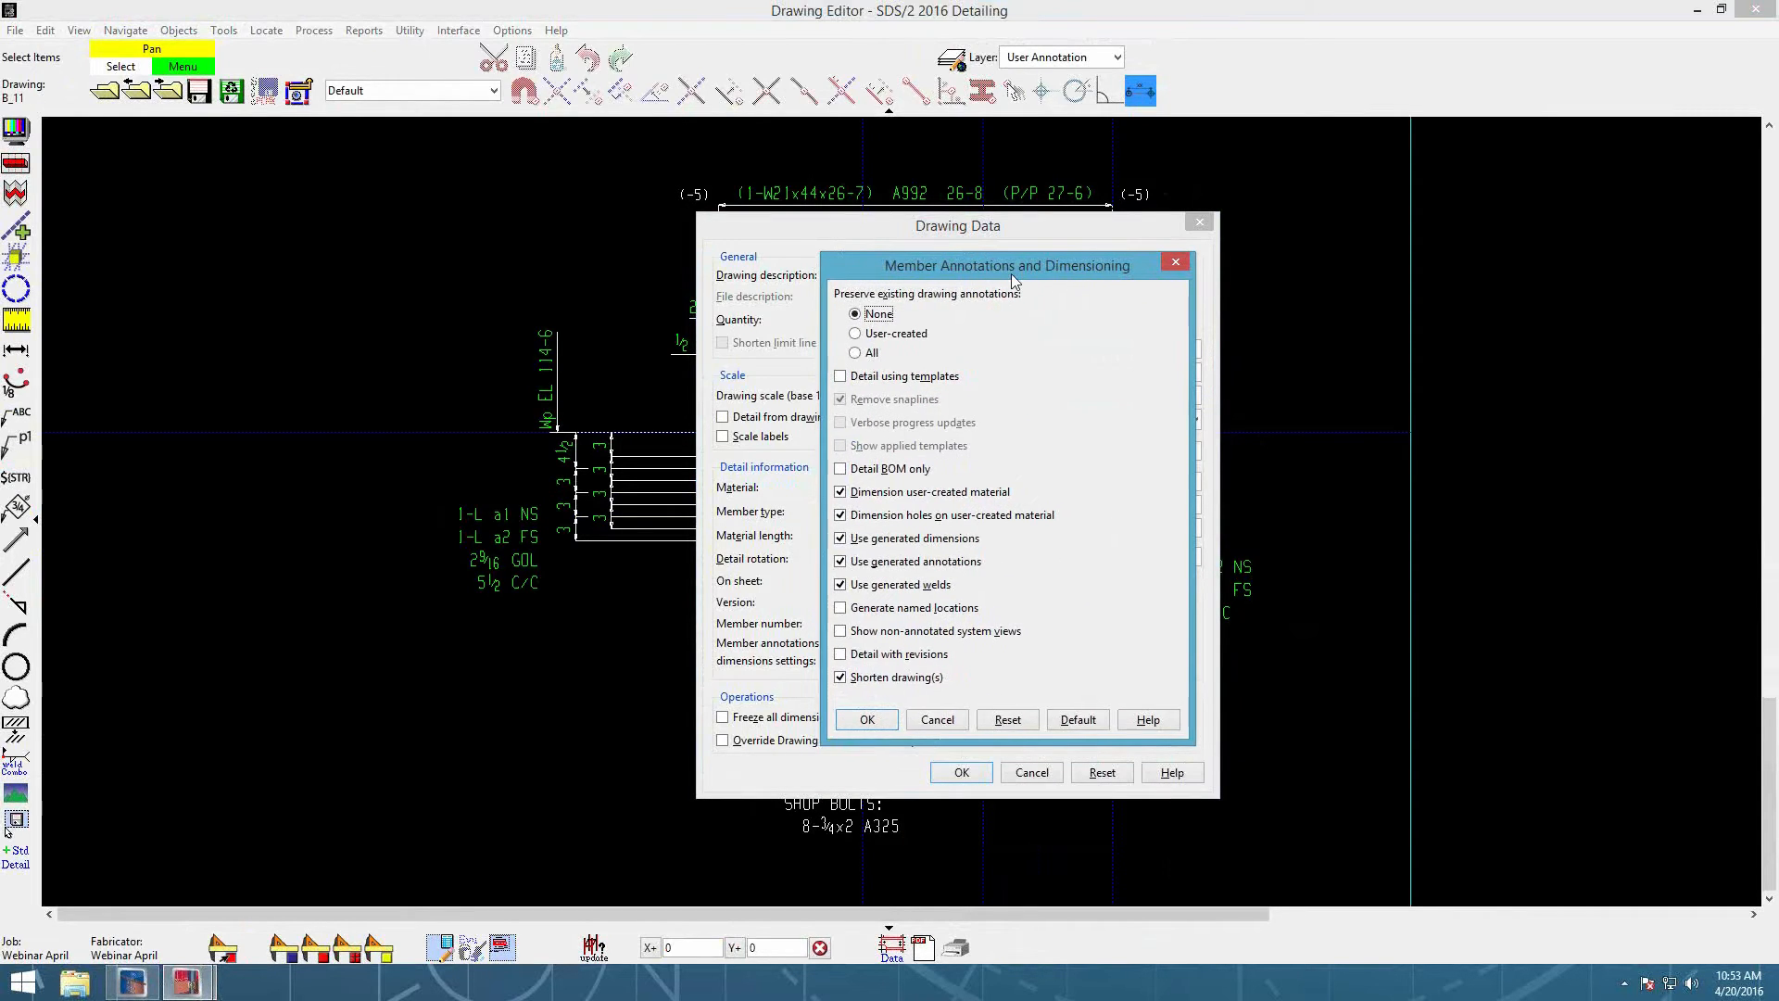
drag(983, 262, 1003, 254)
click(911, 461)
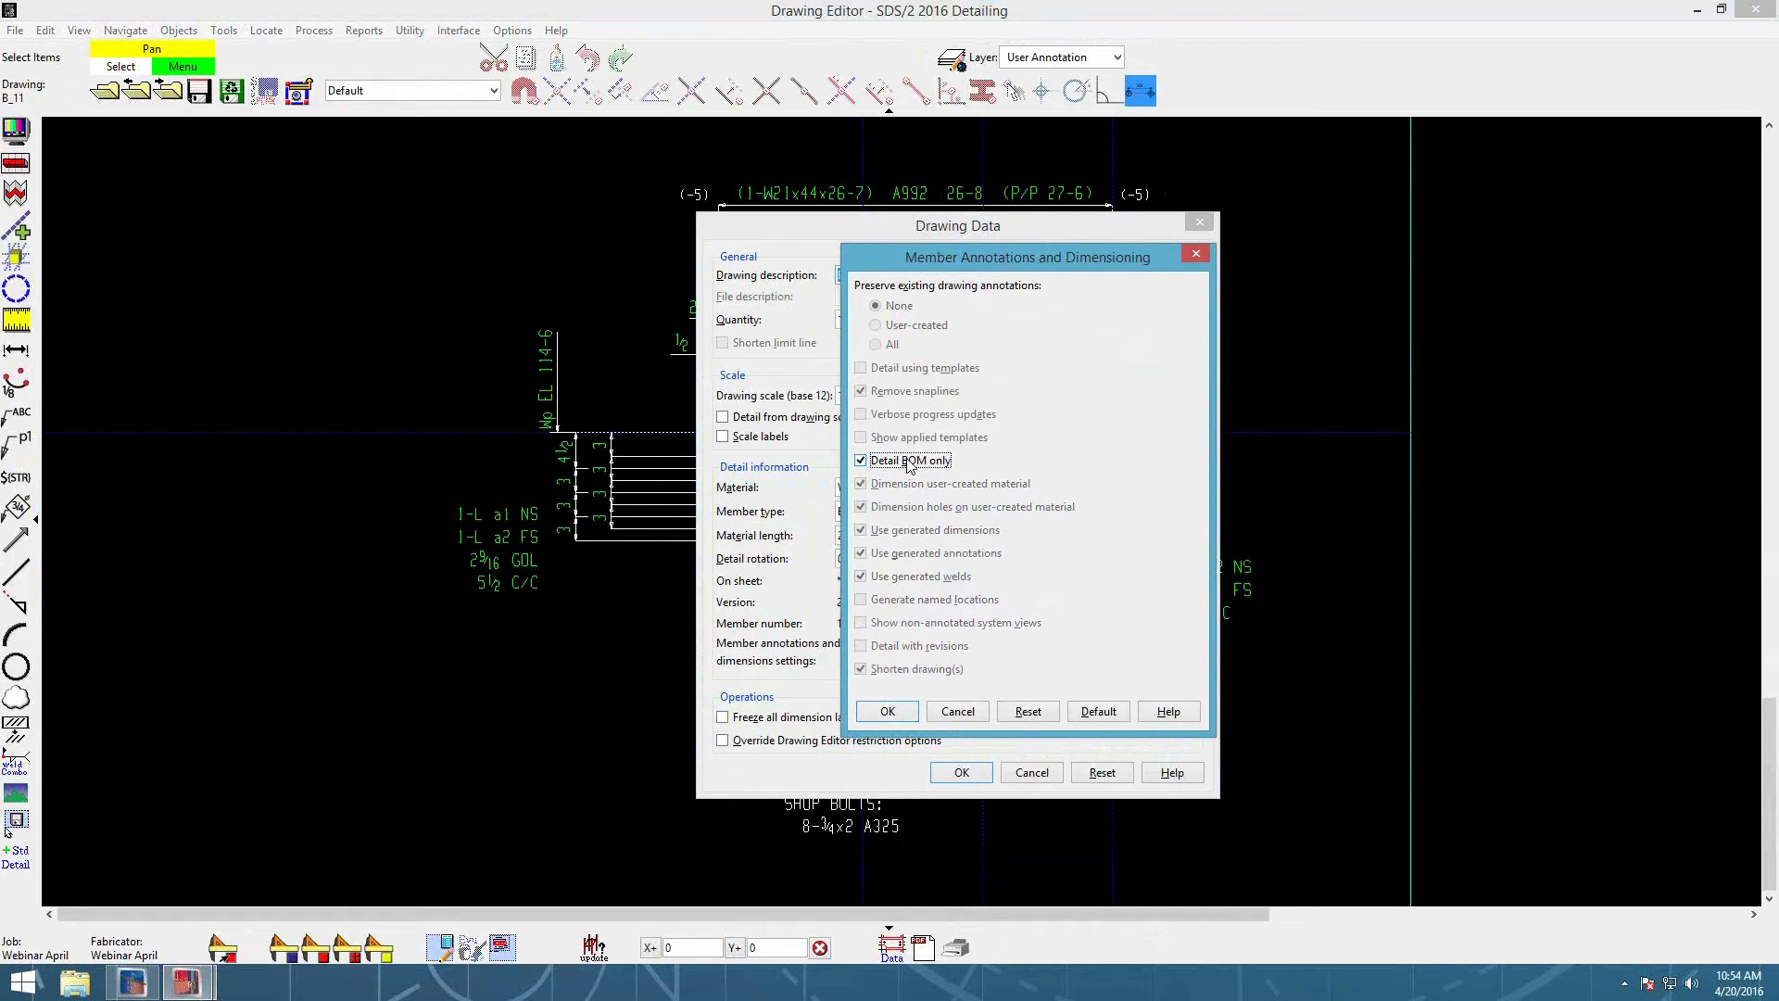
click(888, 712)
click(964, 773)
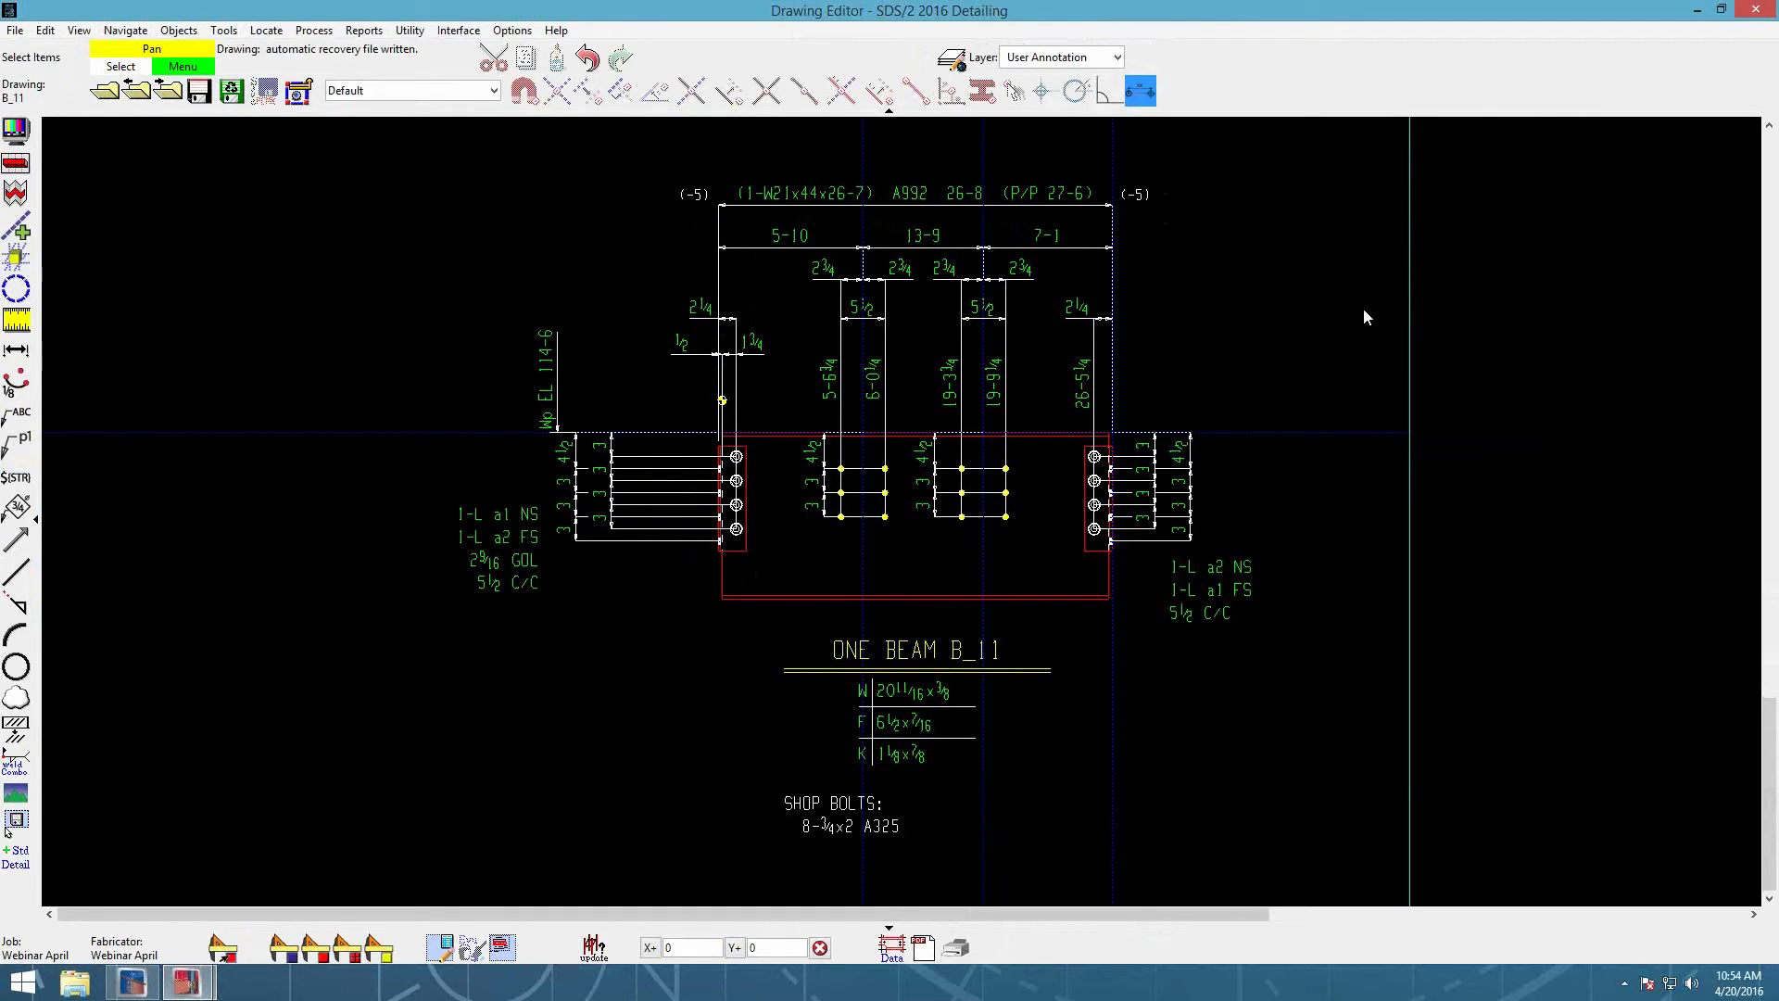
Step: Close the drawing, return to Modeling, and review the annotation and dimensioning settings of B_11 when detailing members
click(1756, 10)
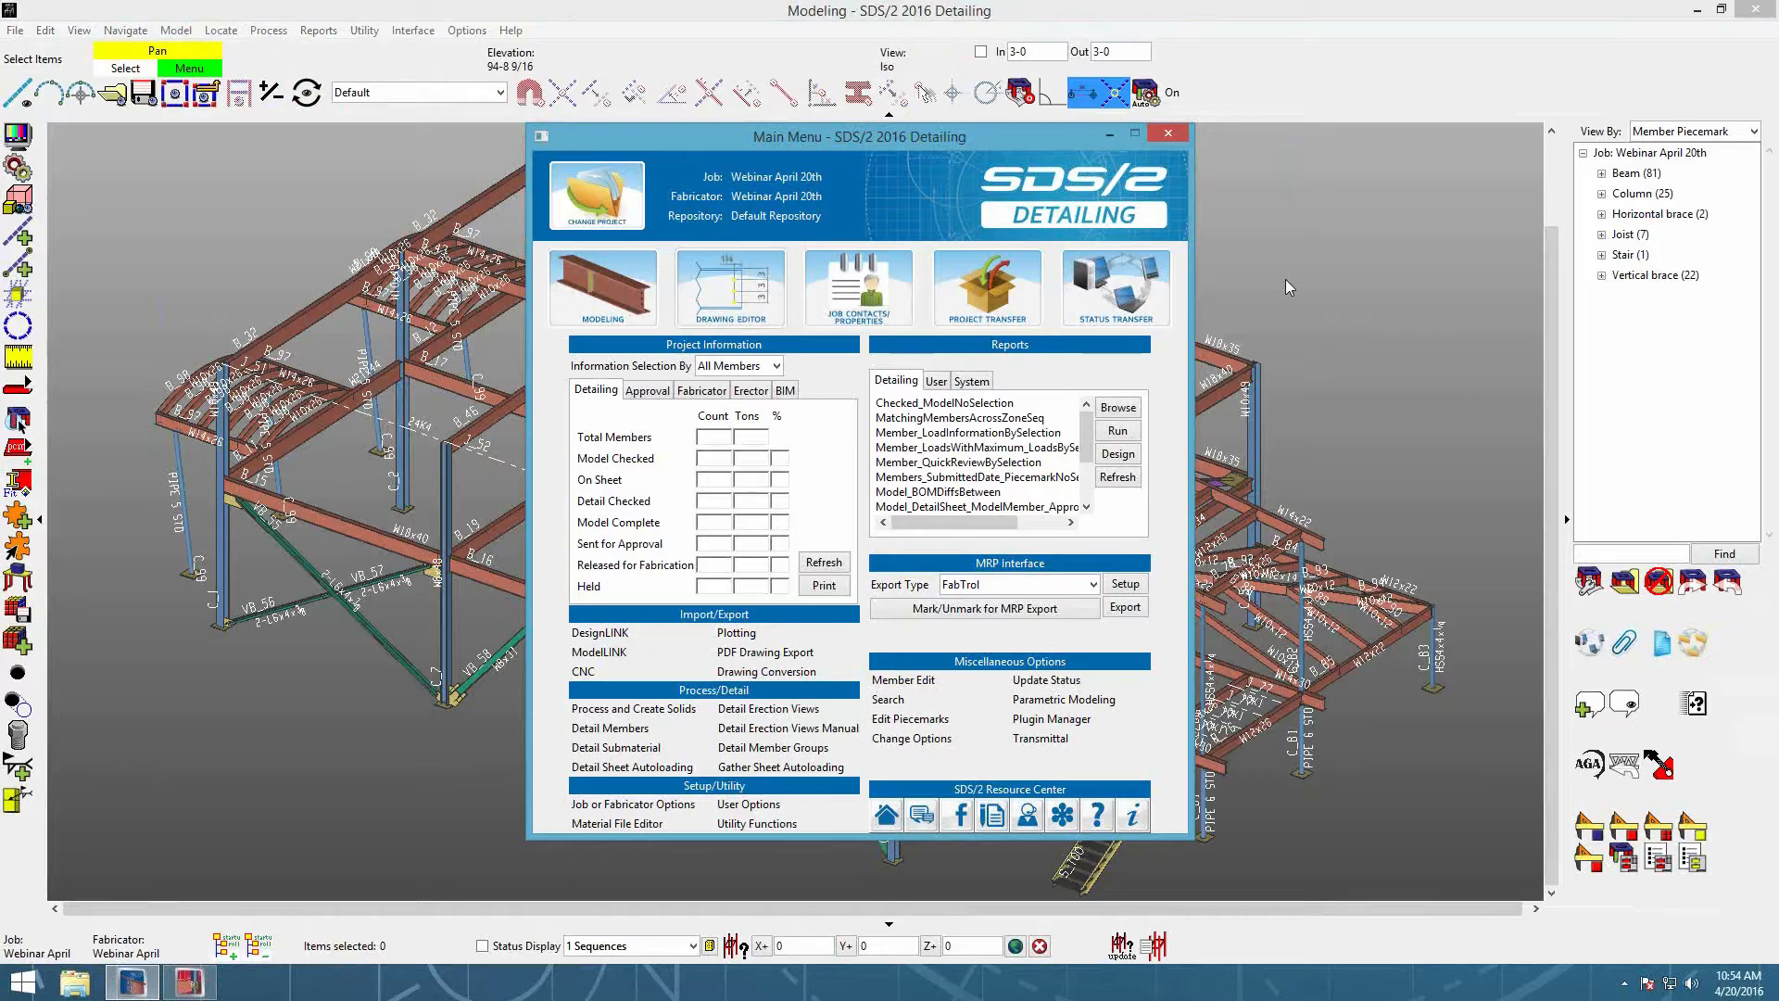
click(1400, 697)
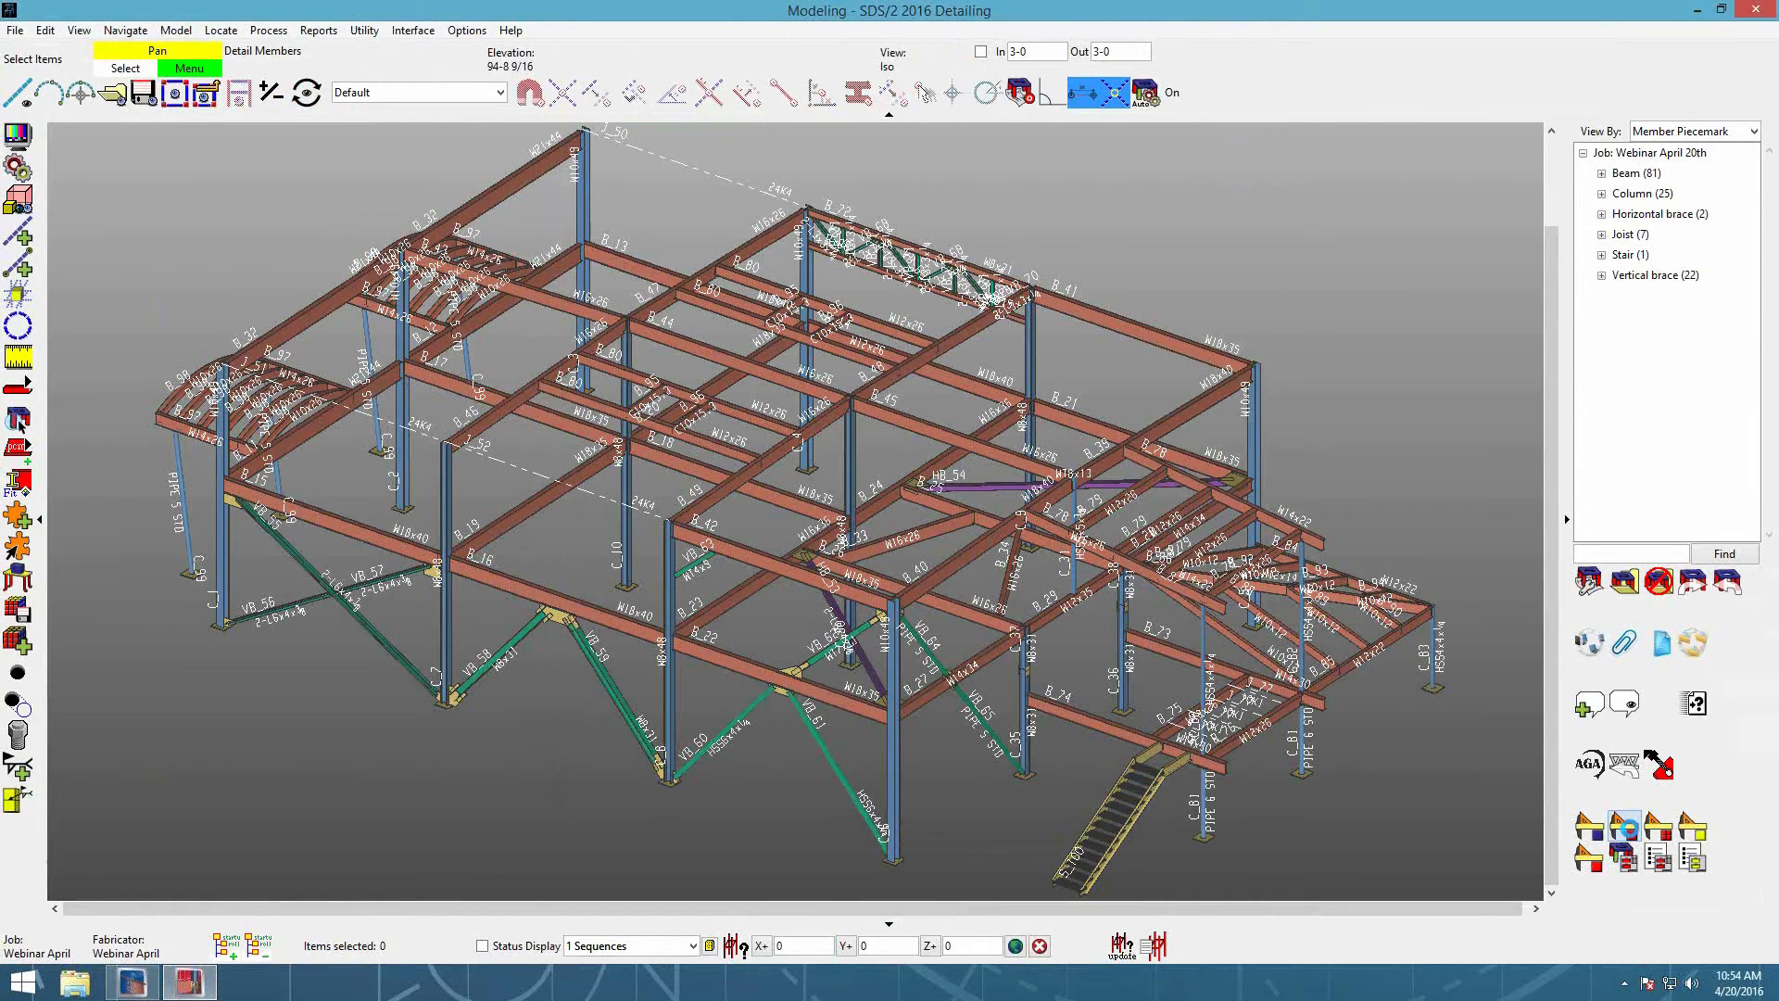
click(1629, 827)
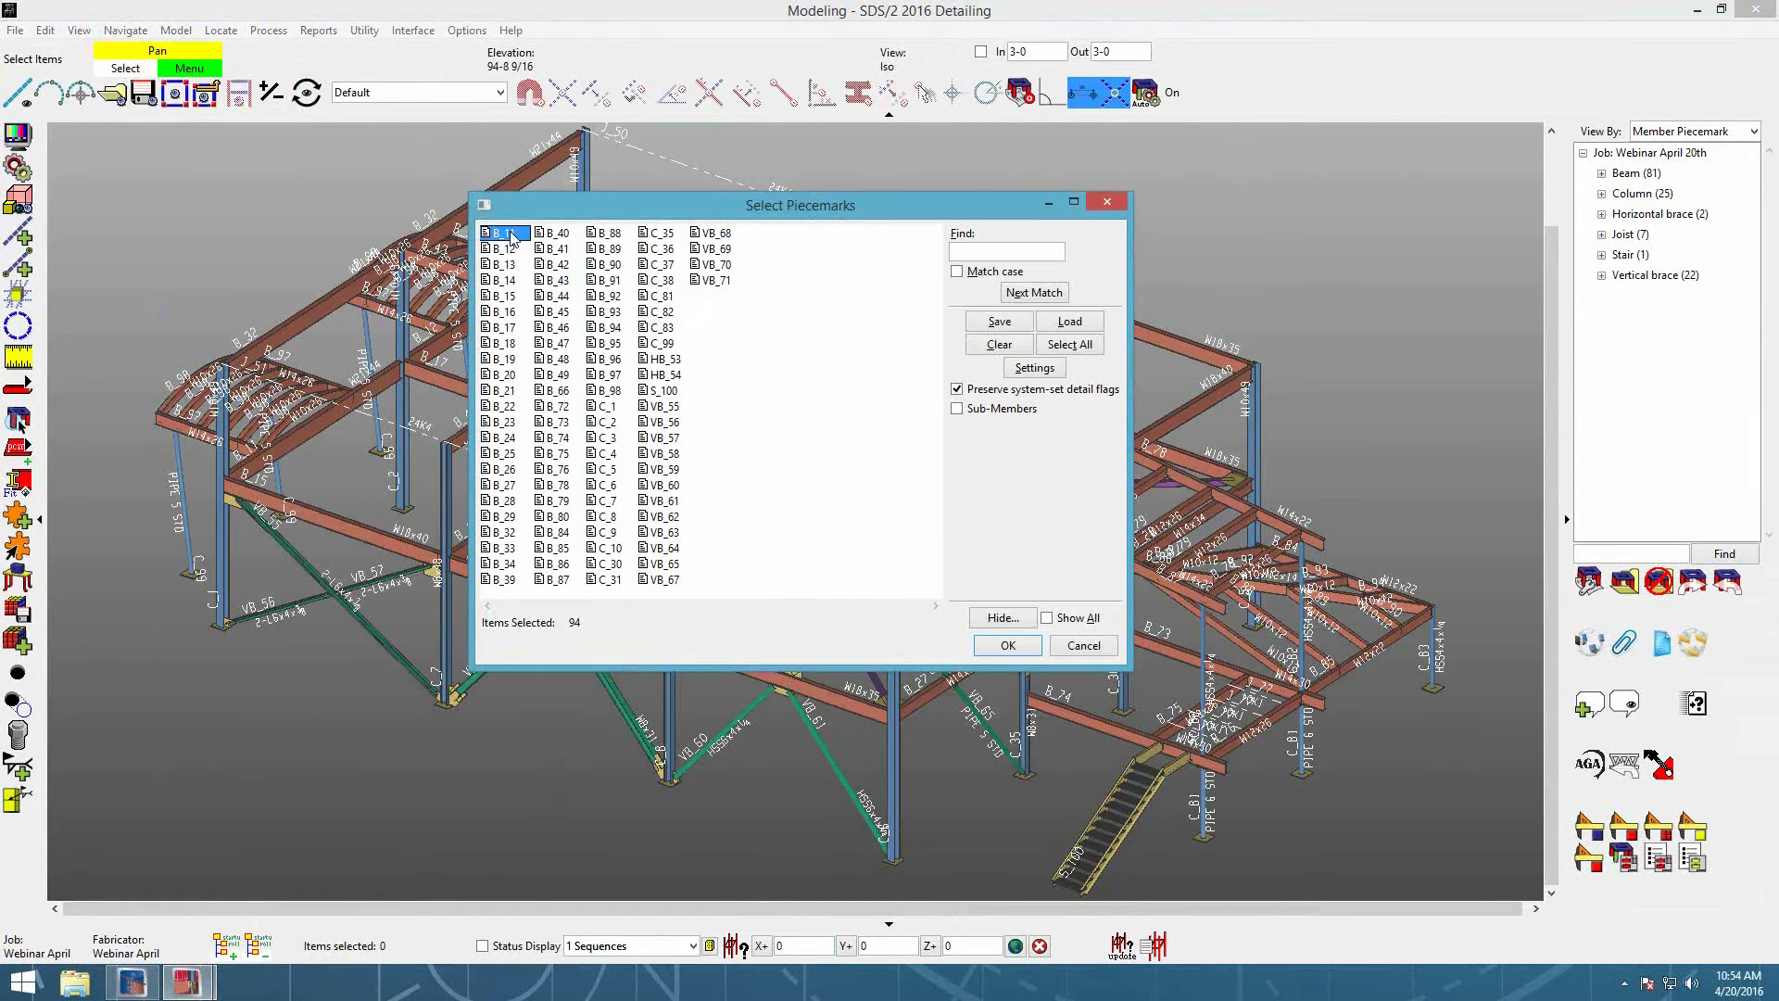
click(1035, 368)
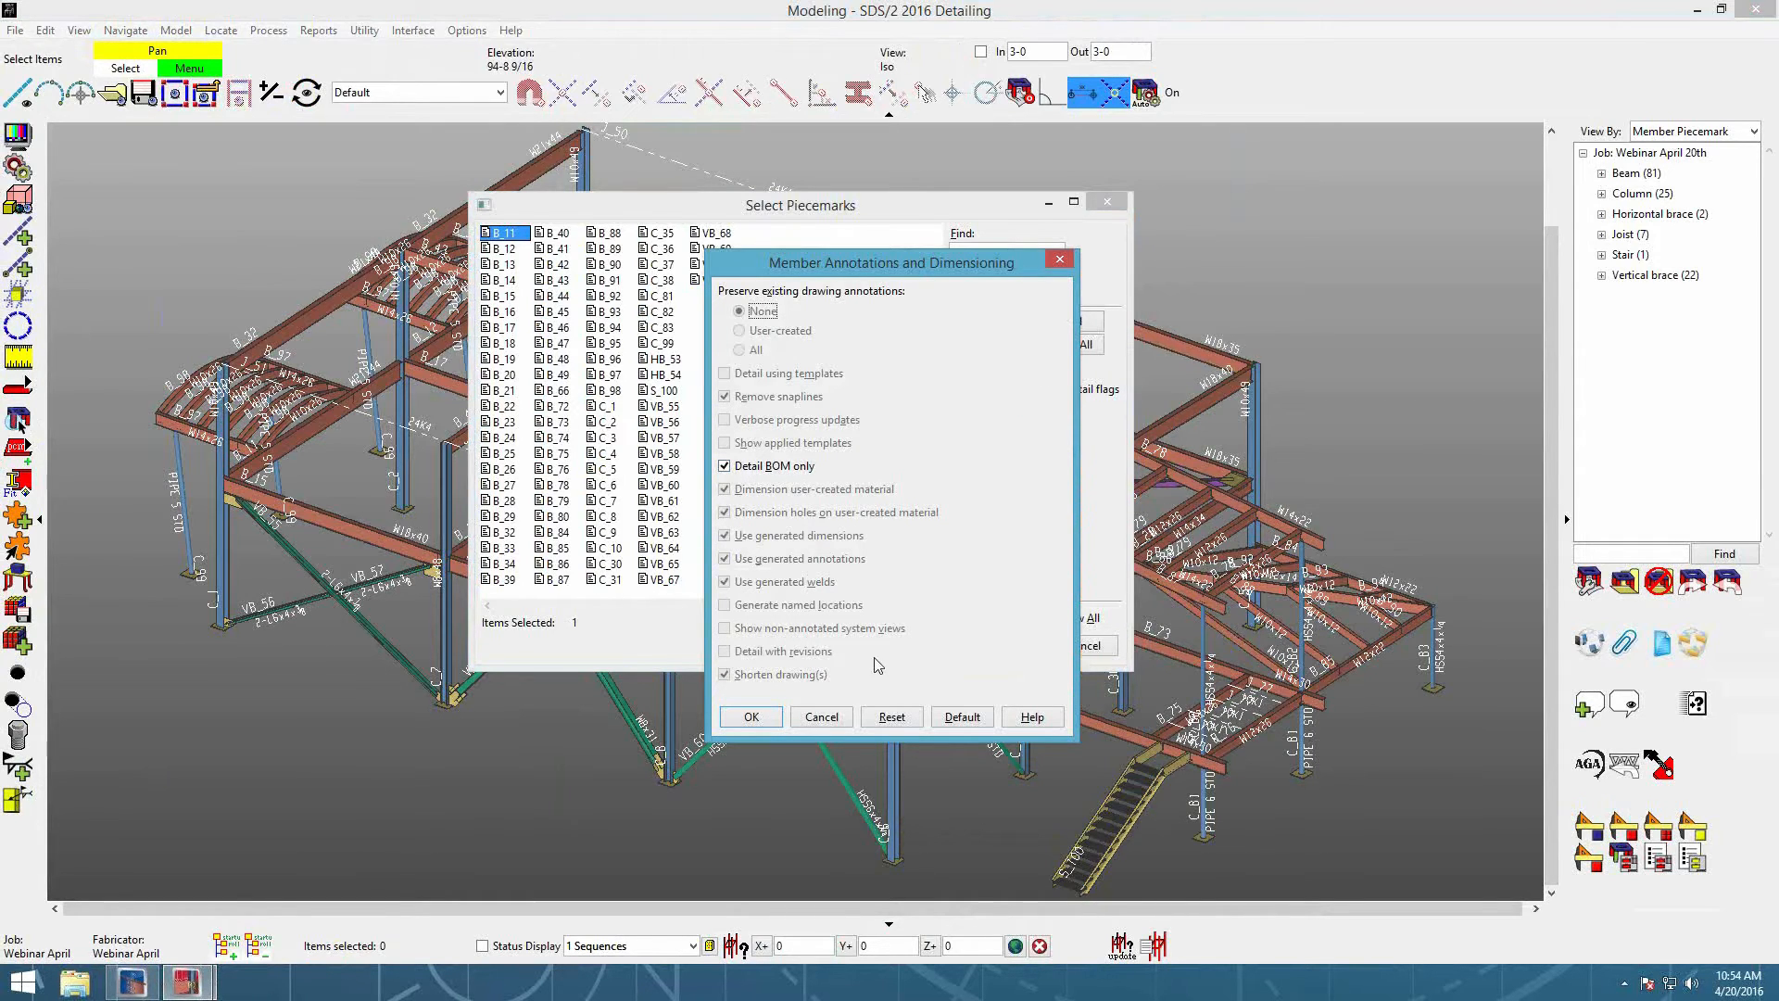
click(821, 717)
Step: Review the annotation and dimensioning settings of piecemark B_13 again, and cancel them
click(510, 264)
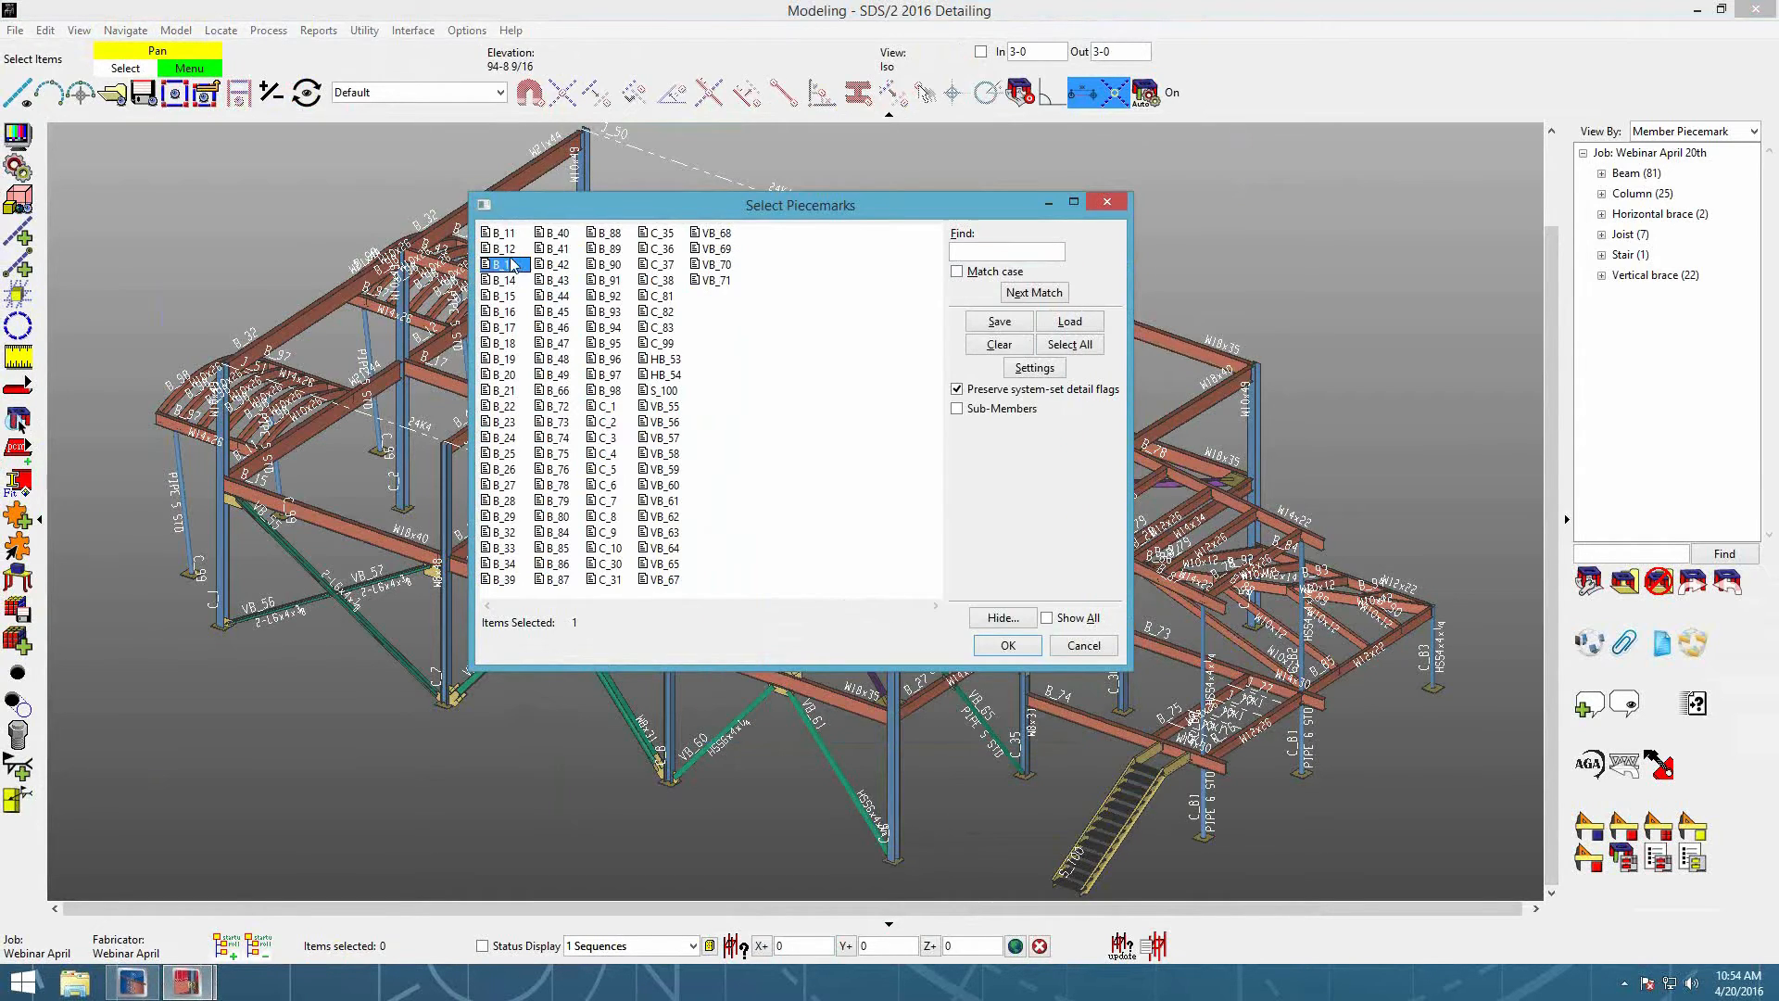
click(1034, 367)
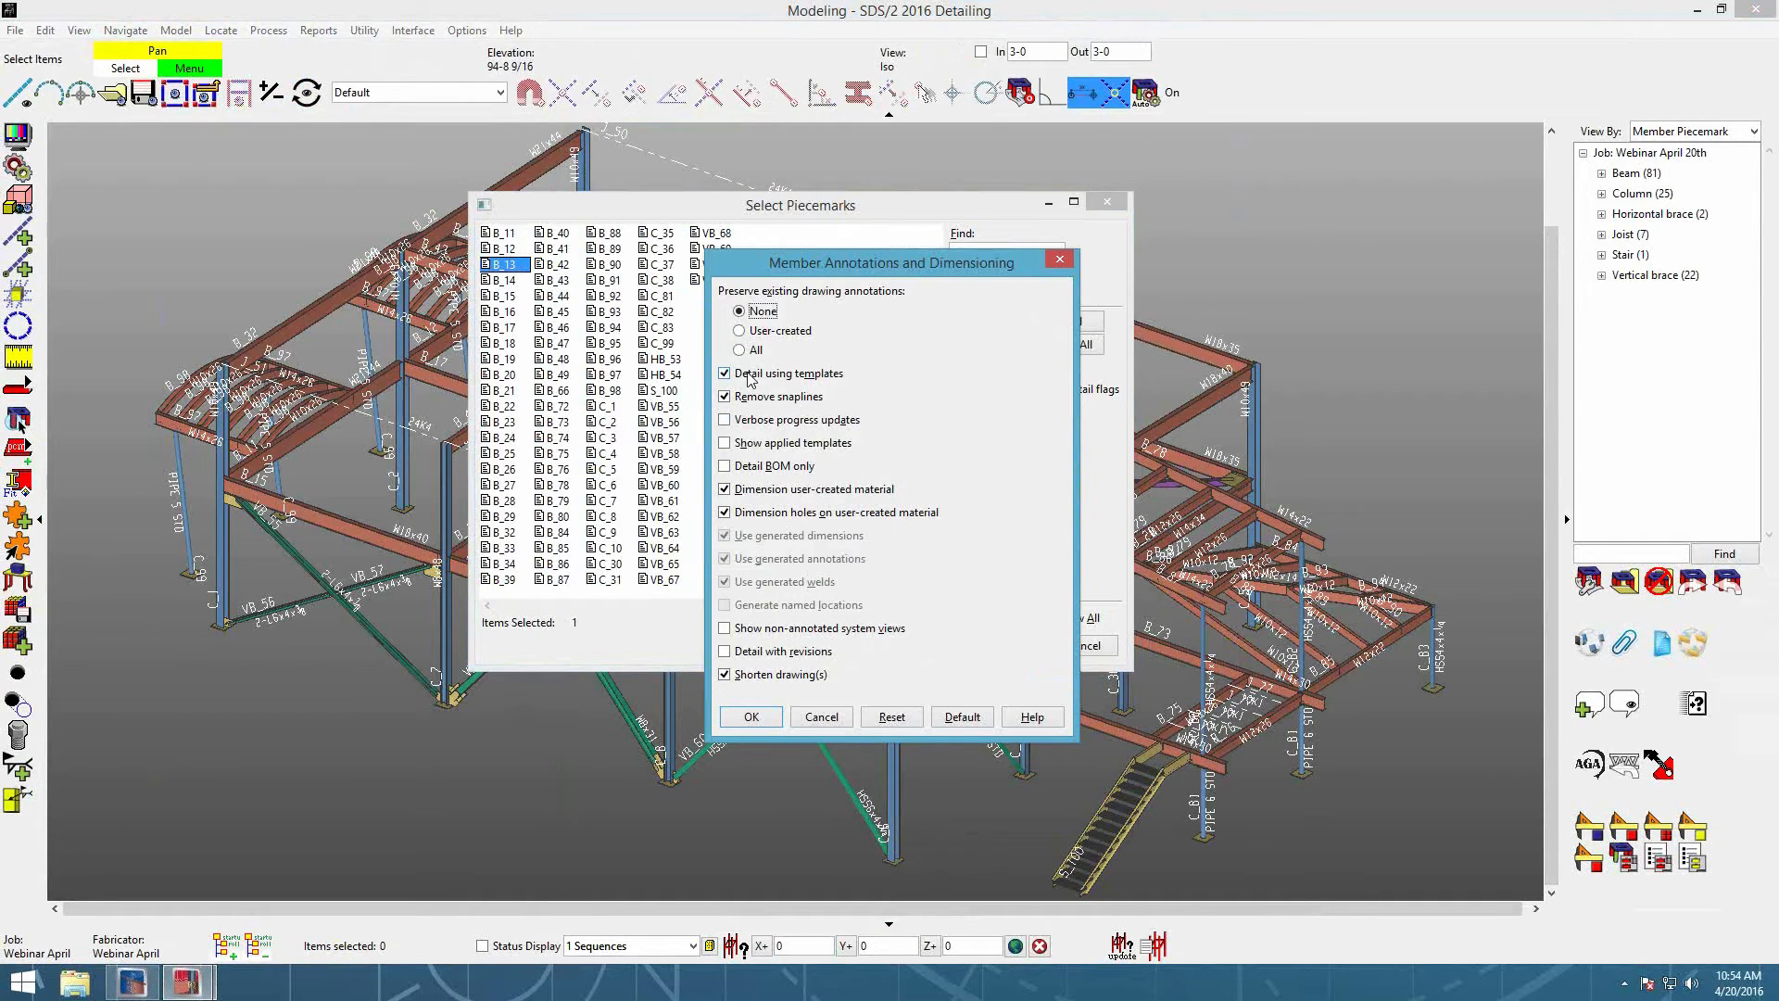
click(820, 717)
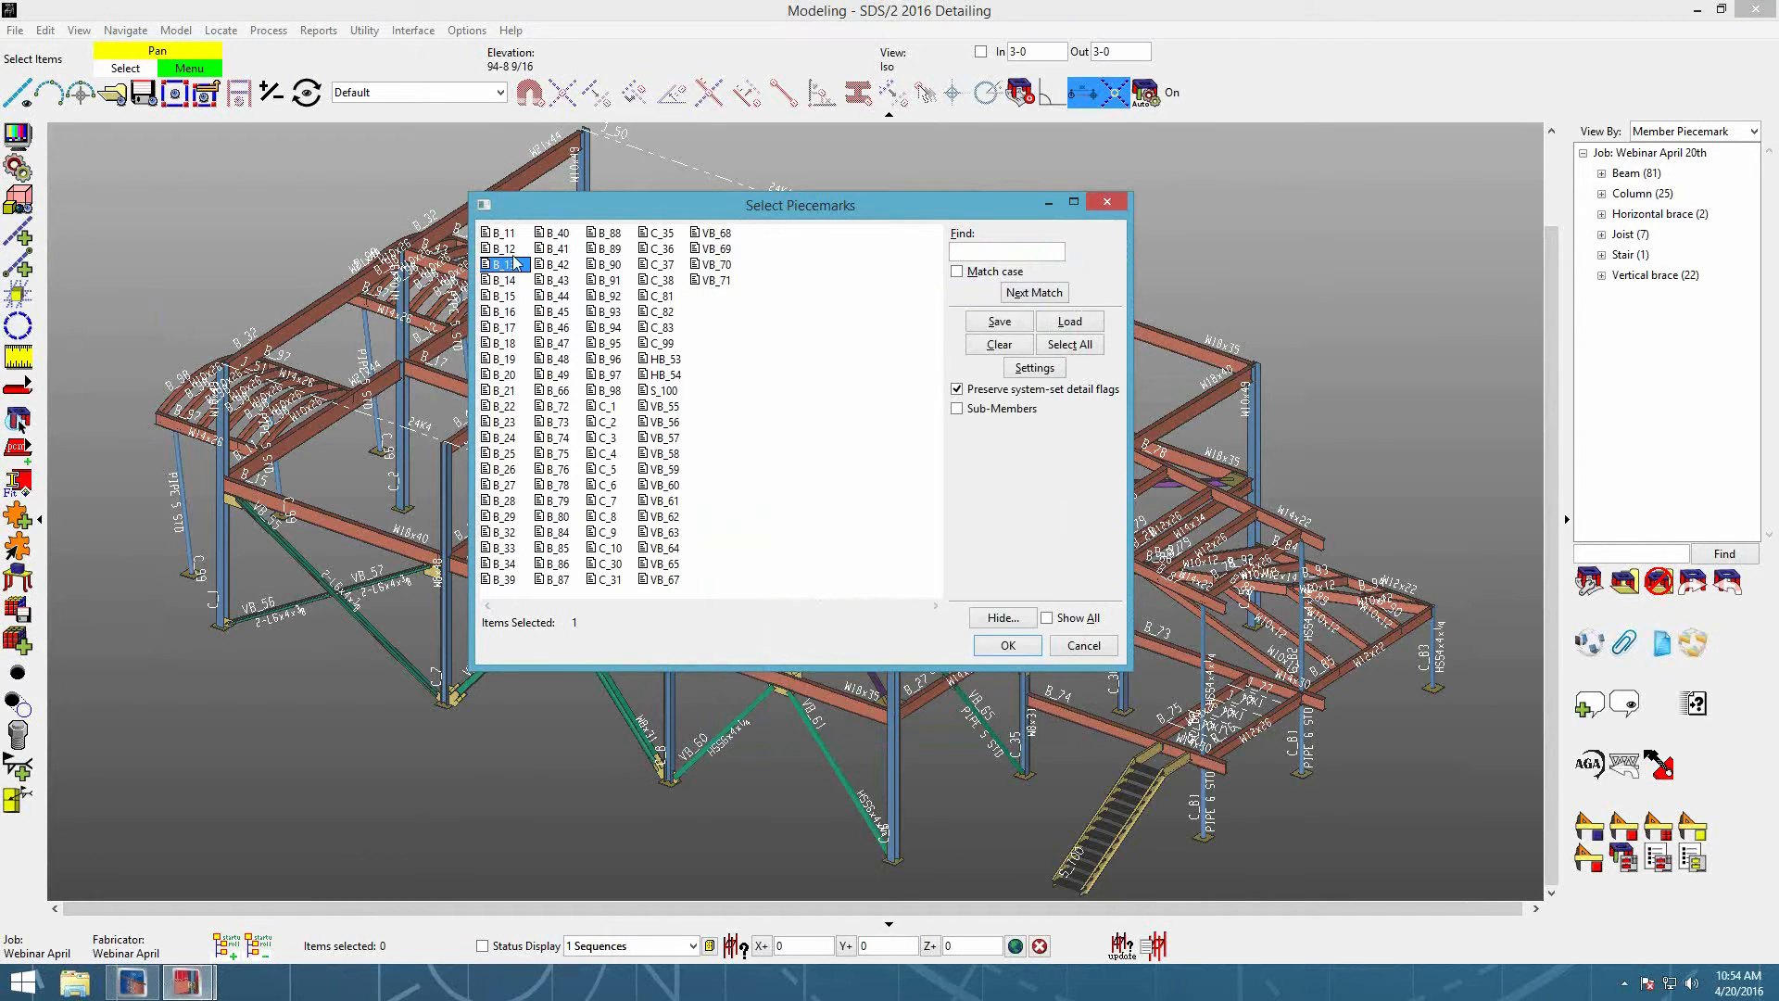
Step: Leave the piecemark selection and turn off Detail using templates for members in the fabricator's Detailing Annotation/Dimensioning Defaults
click(1119, 204)
click(466, 30)
mouse_move(505, 88)
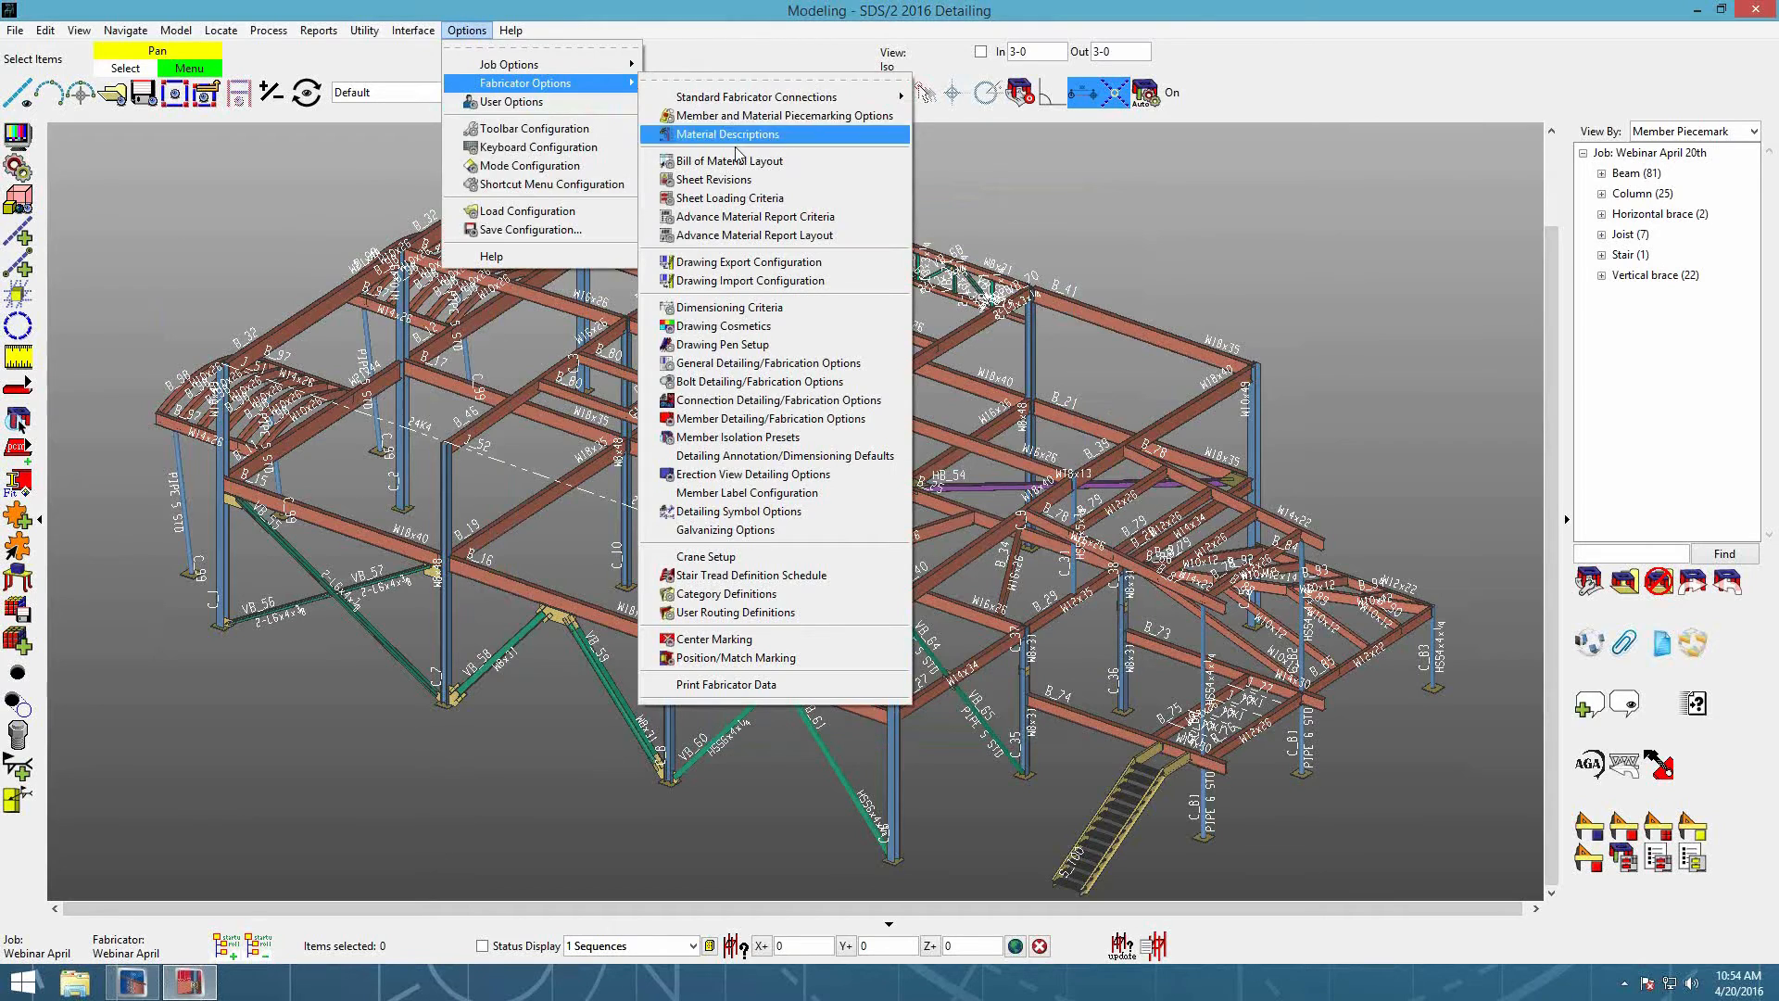
click(802, 456)
click(660, 301)
click(572, 660)
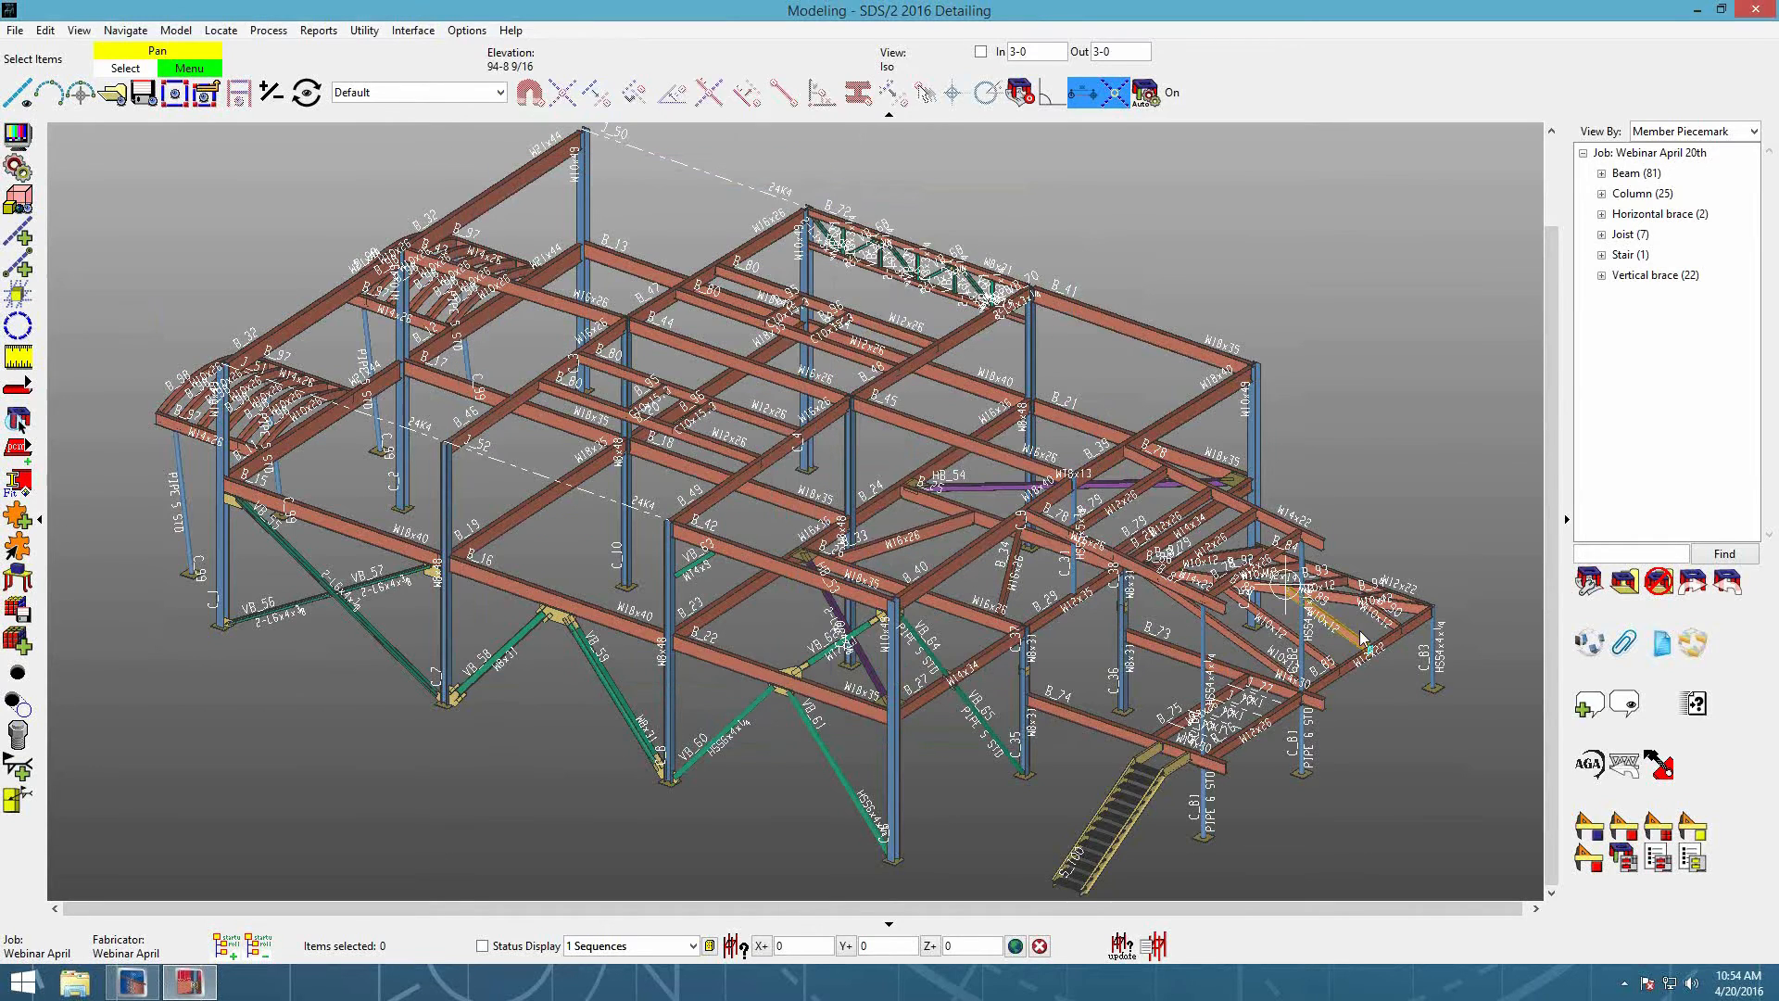
Step: Review the member annotation and dimensioning settings of piecemarks B_11 and B_13 when detailing members, leaving both without changes
click(1634, 832)
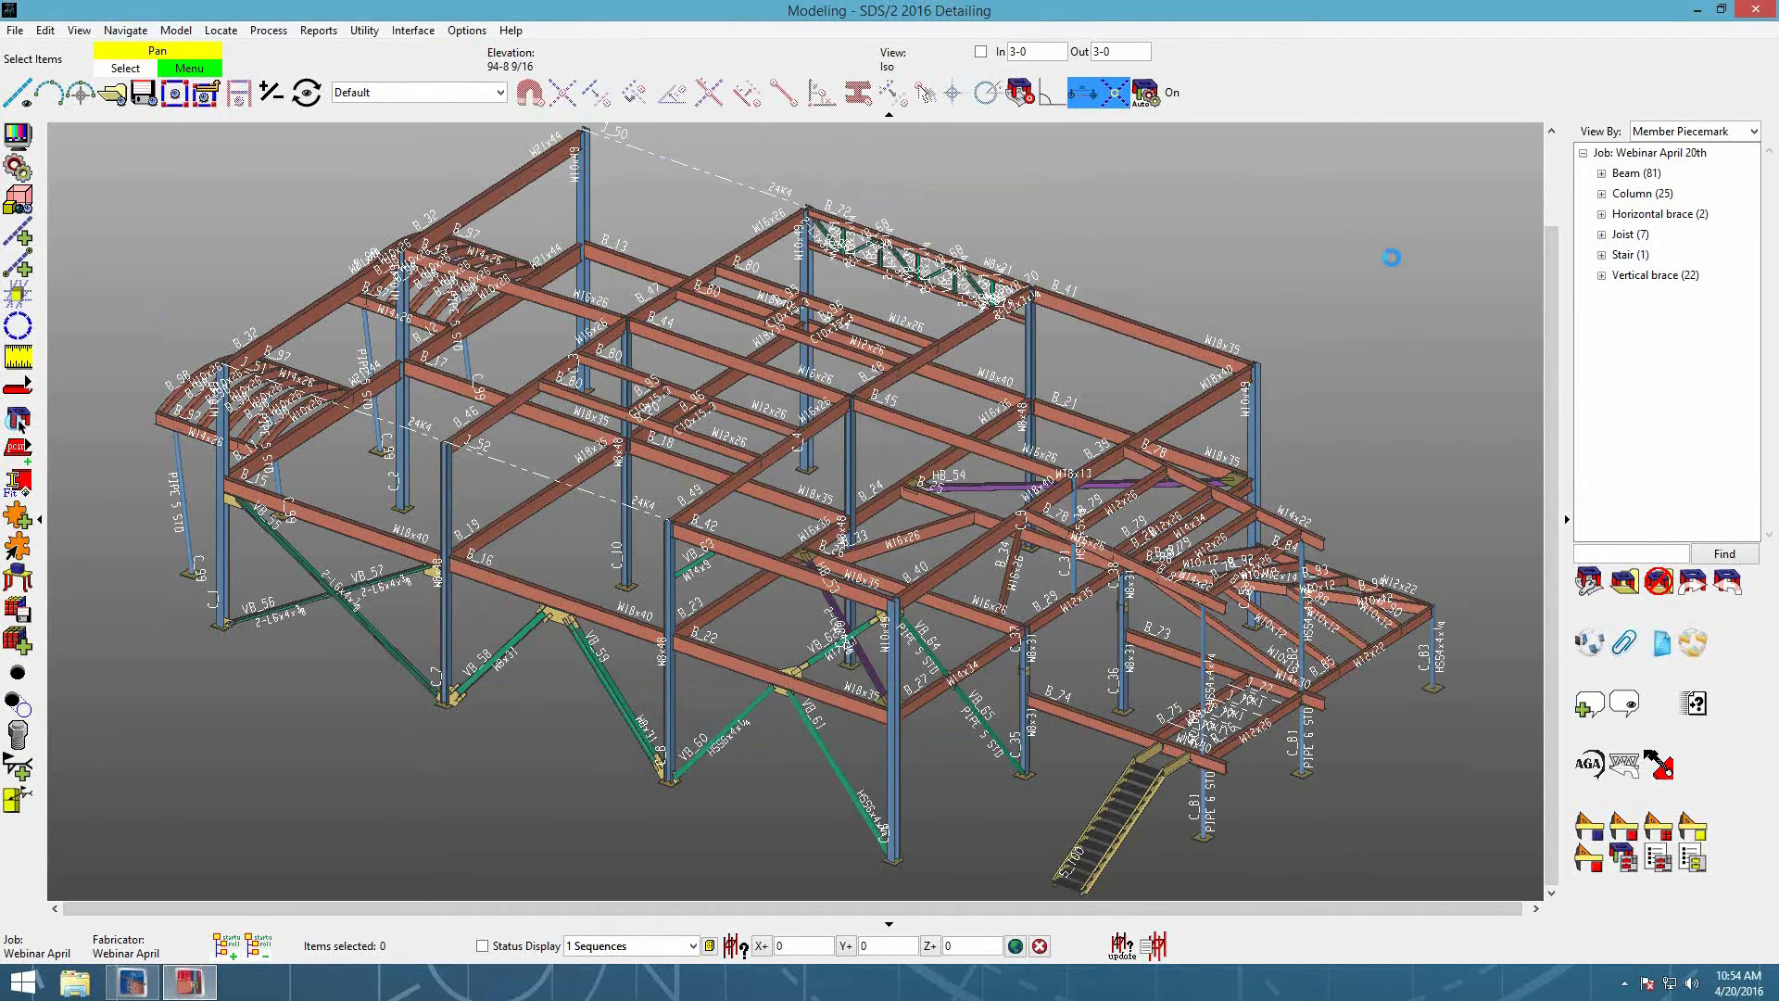
click(501, 234)
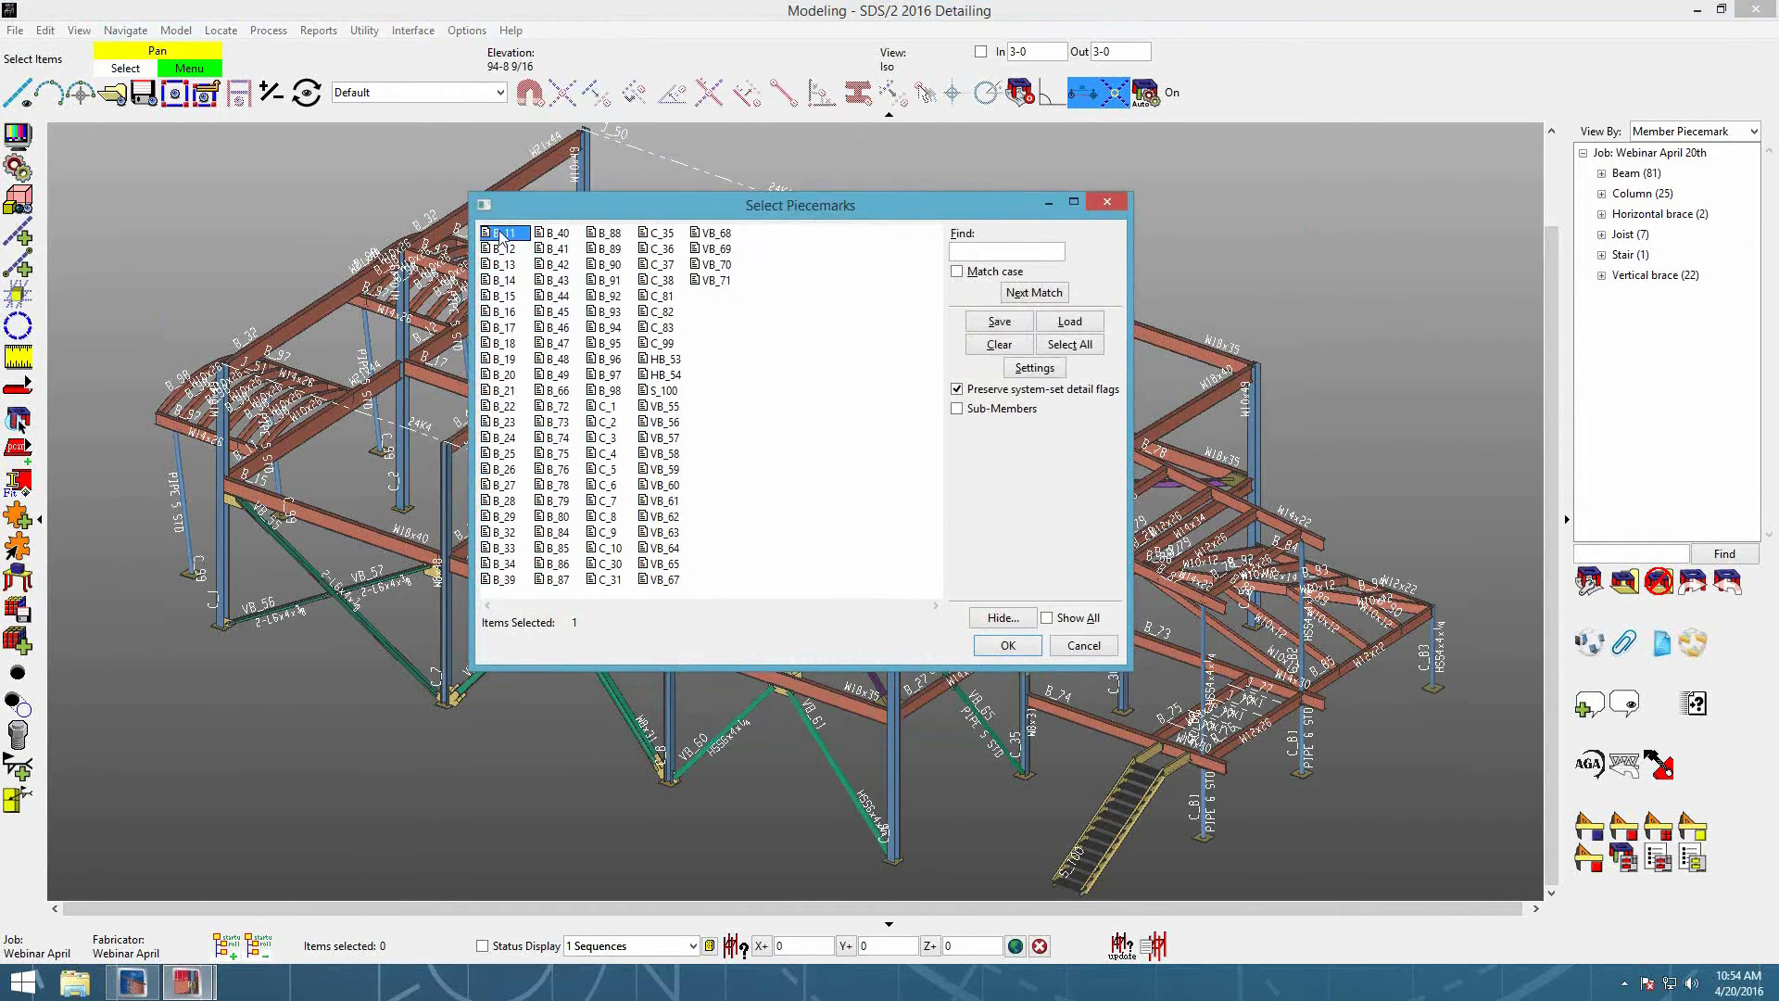
click(1050, 370)
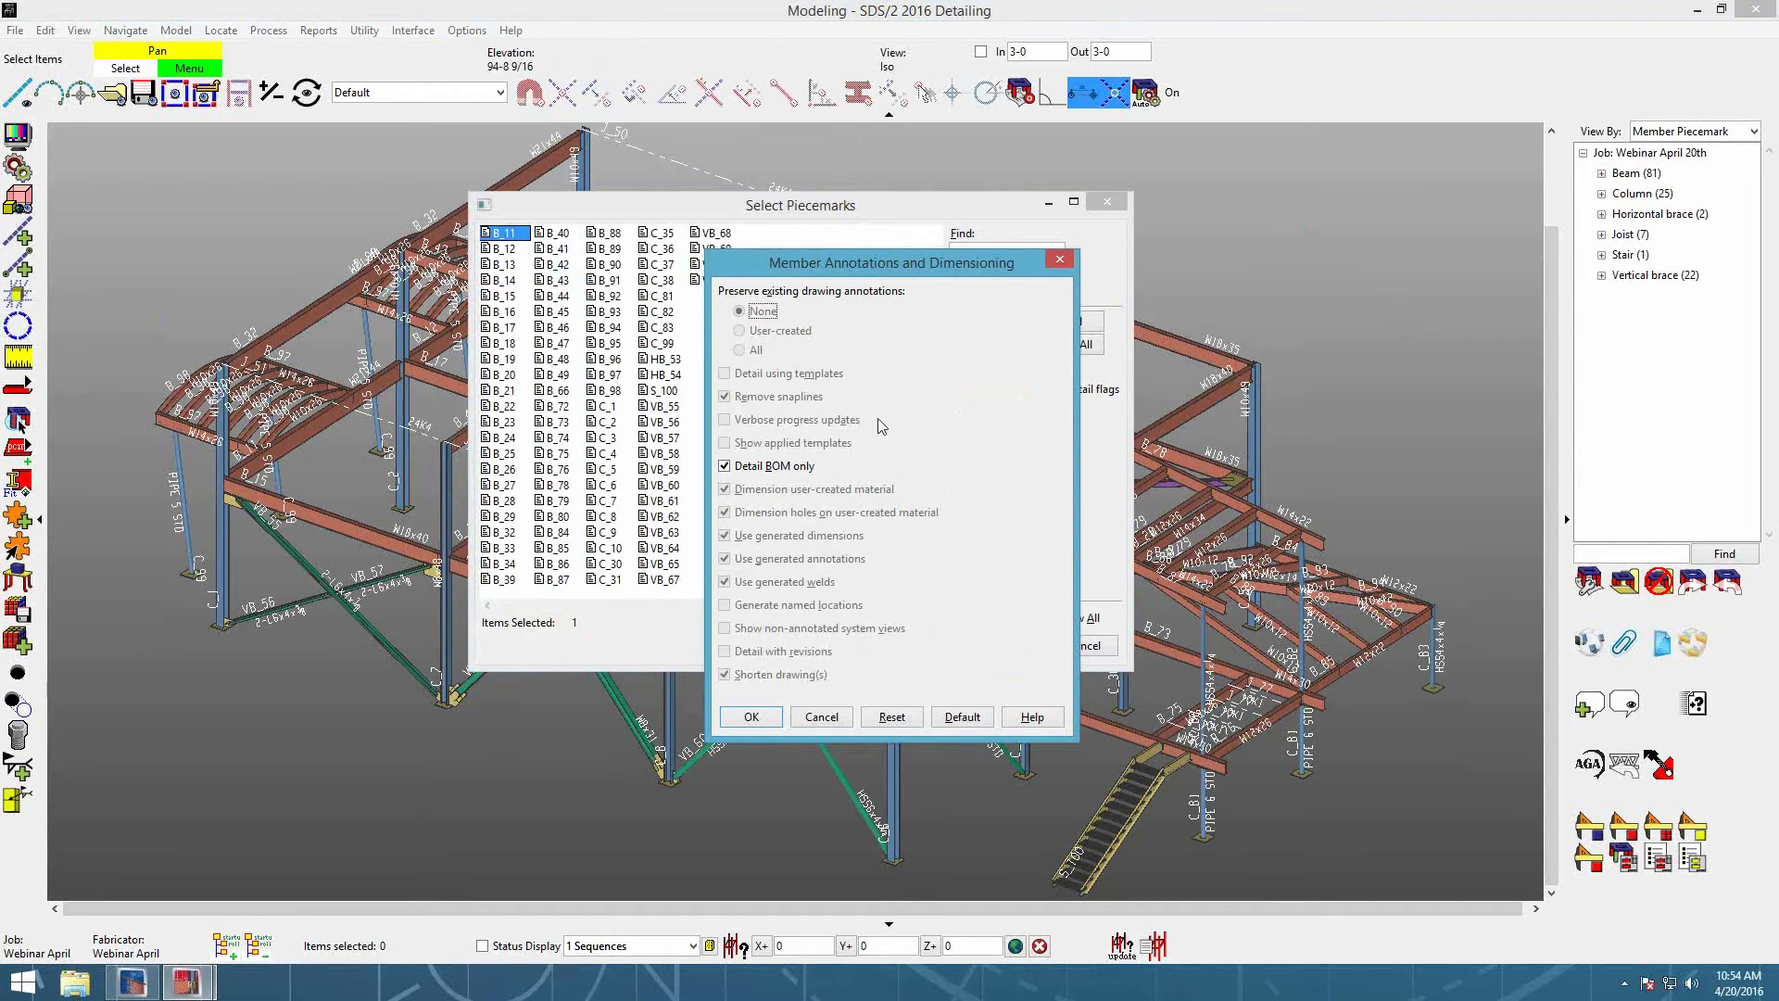
click(822, 716)
click(501, 265)
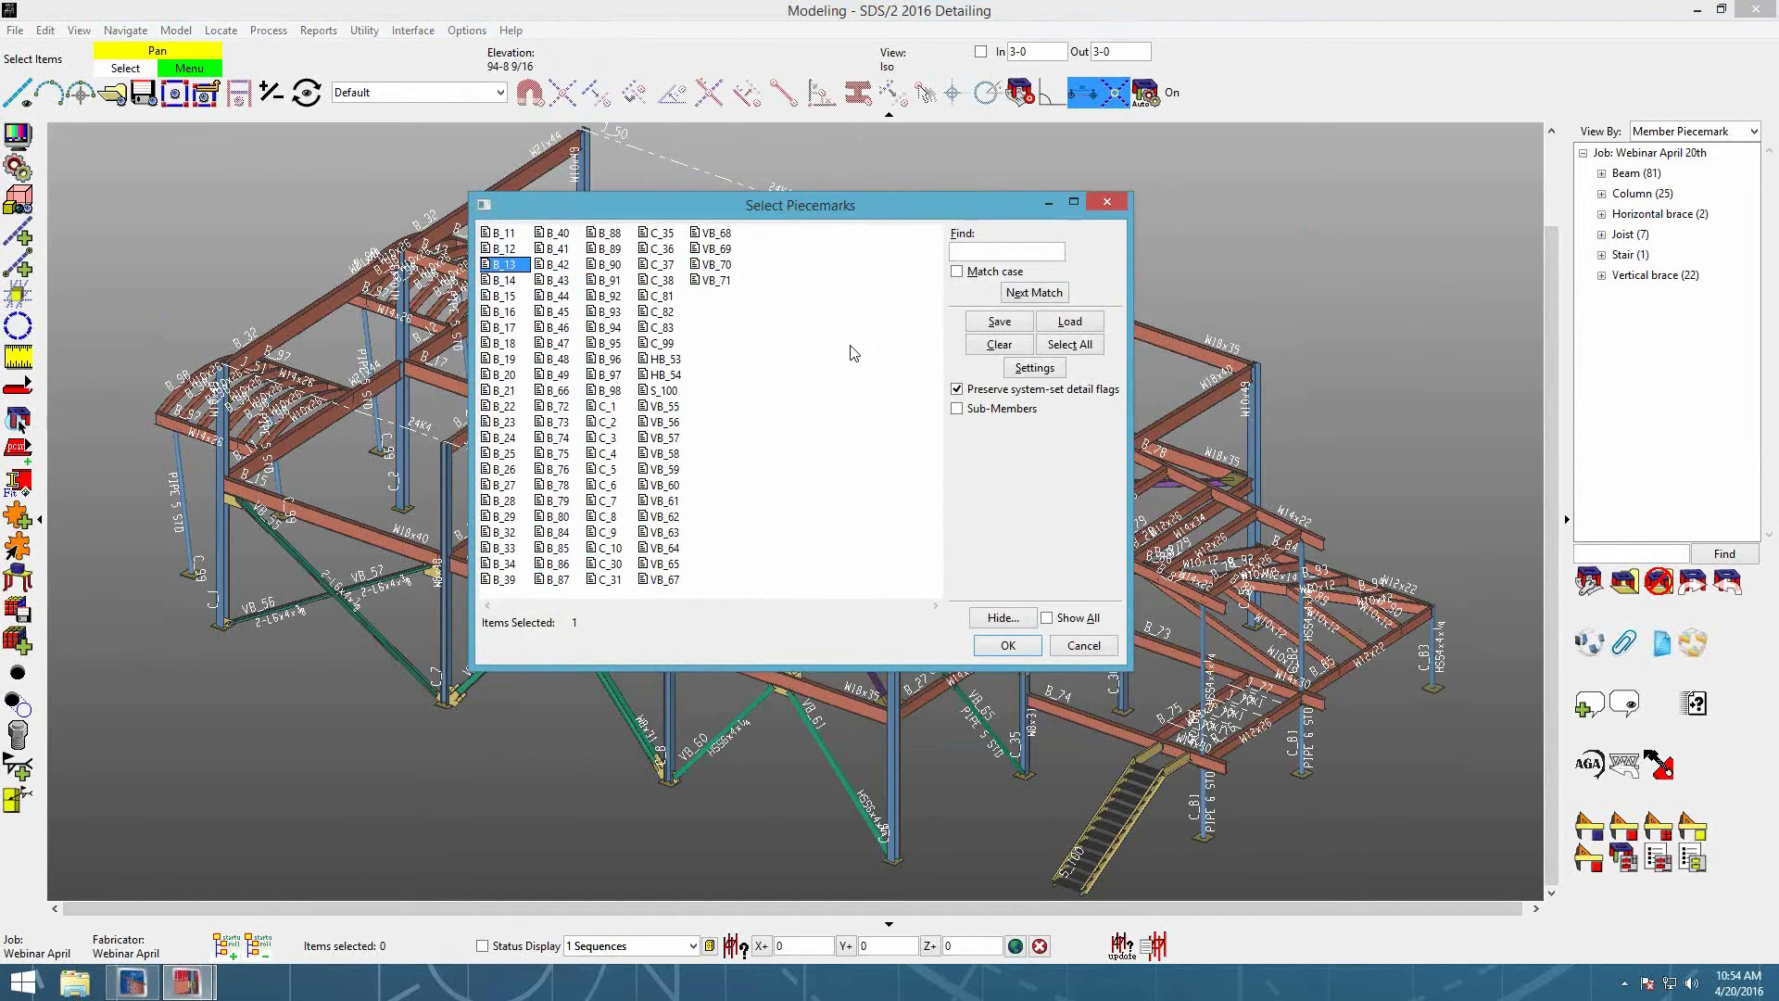
click(1051, 370)
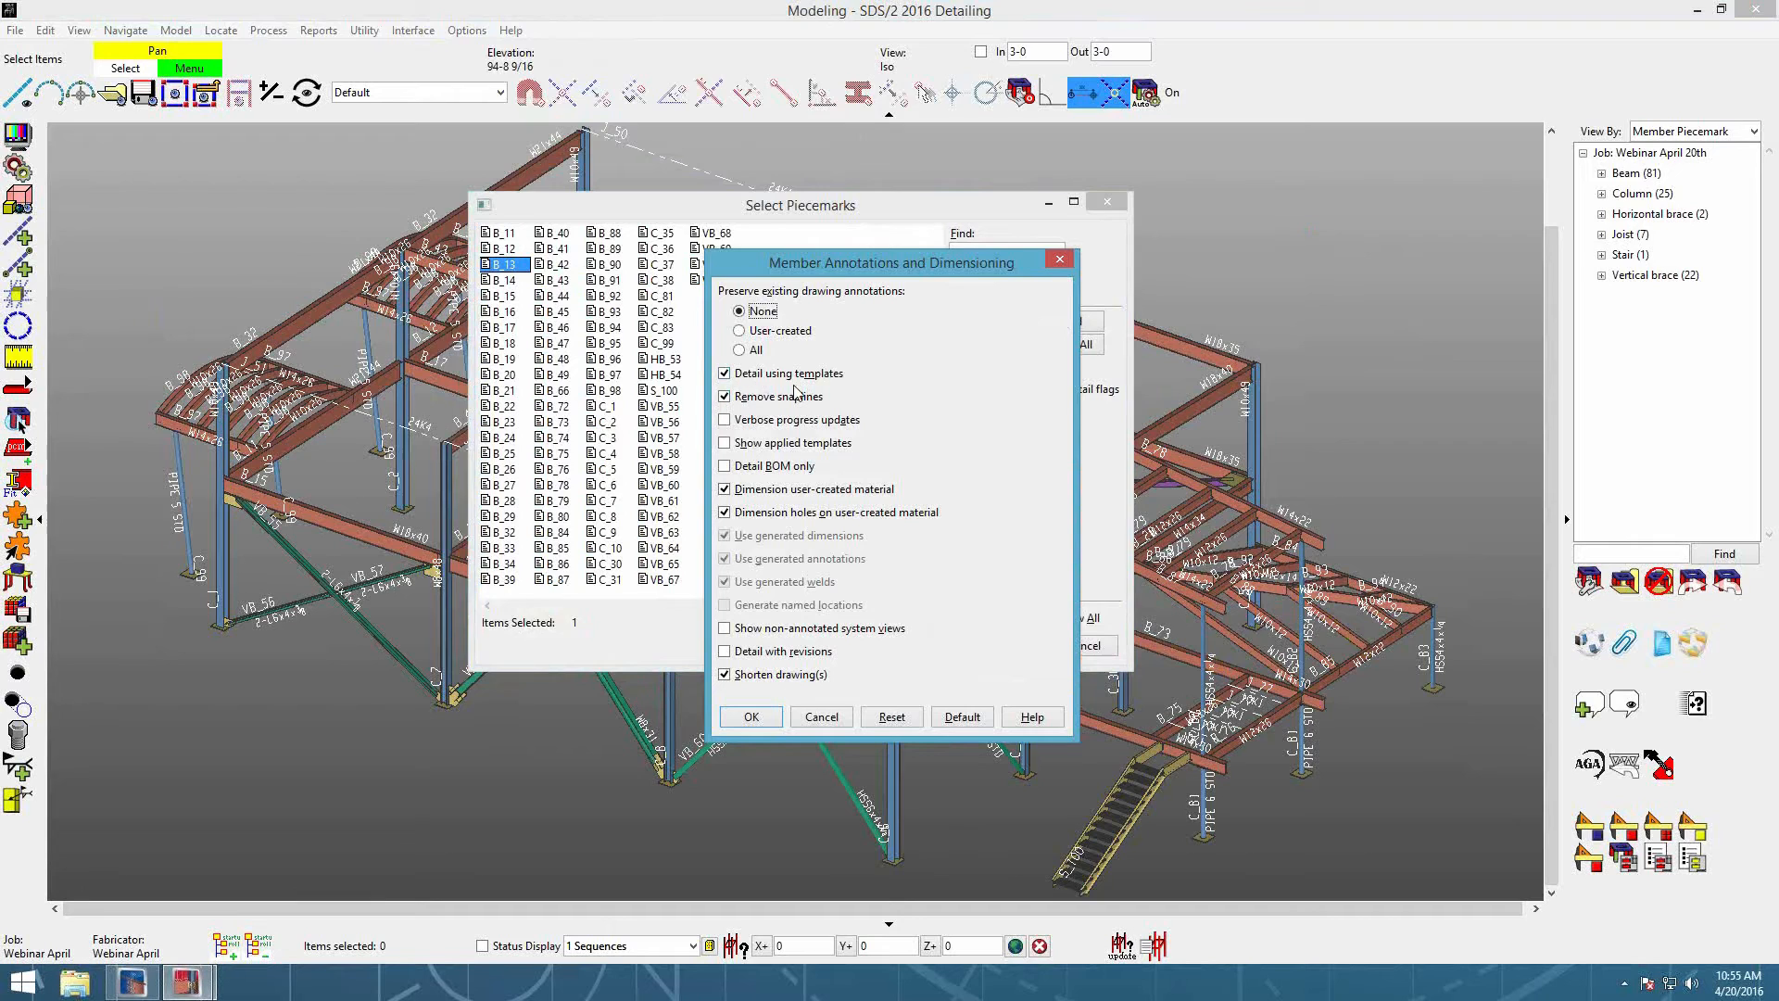
click(1060, 259)
Step: Review the annotation and dimensioning settings of the last piecemark, VB_71, and close them without changes
drag(608, 280, 606, 415)
key(End)
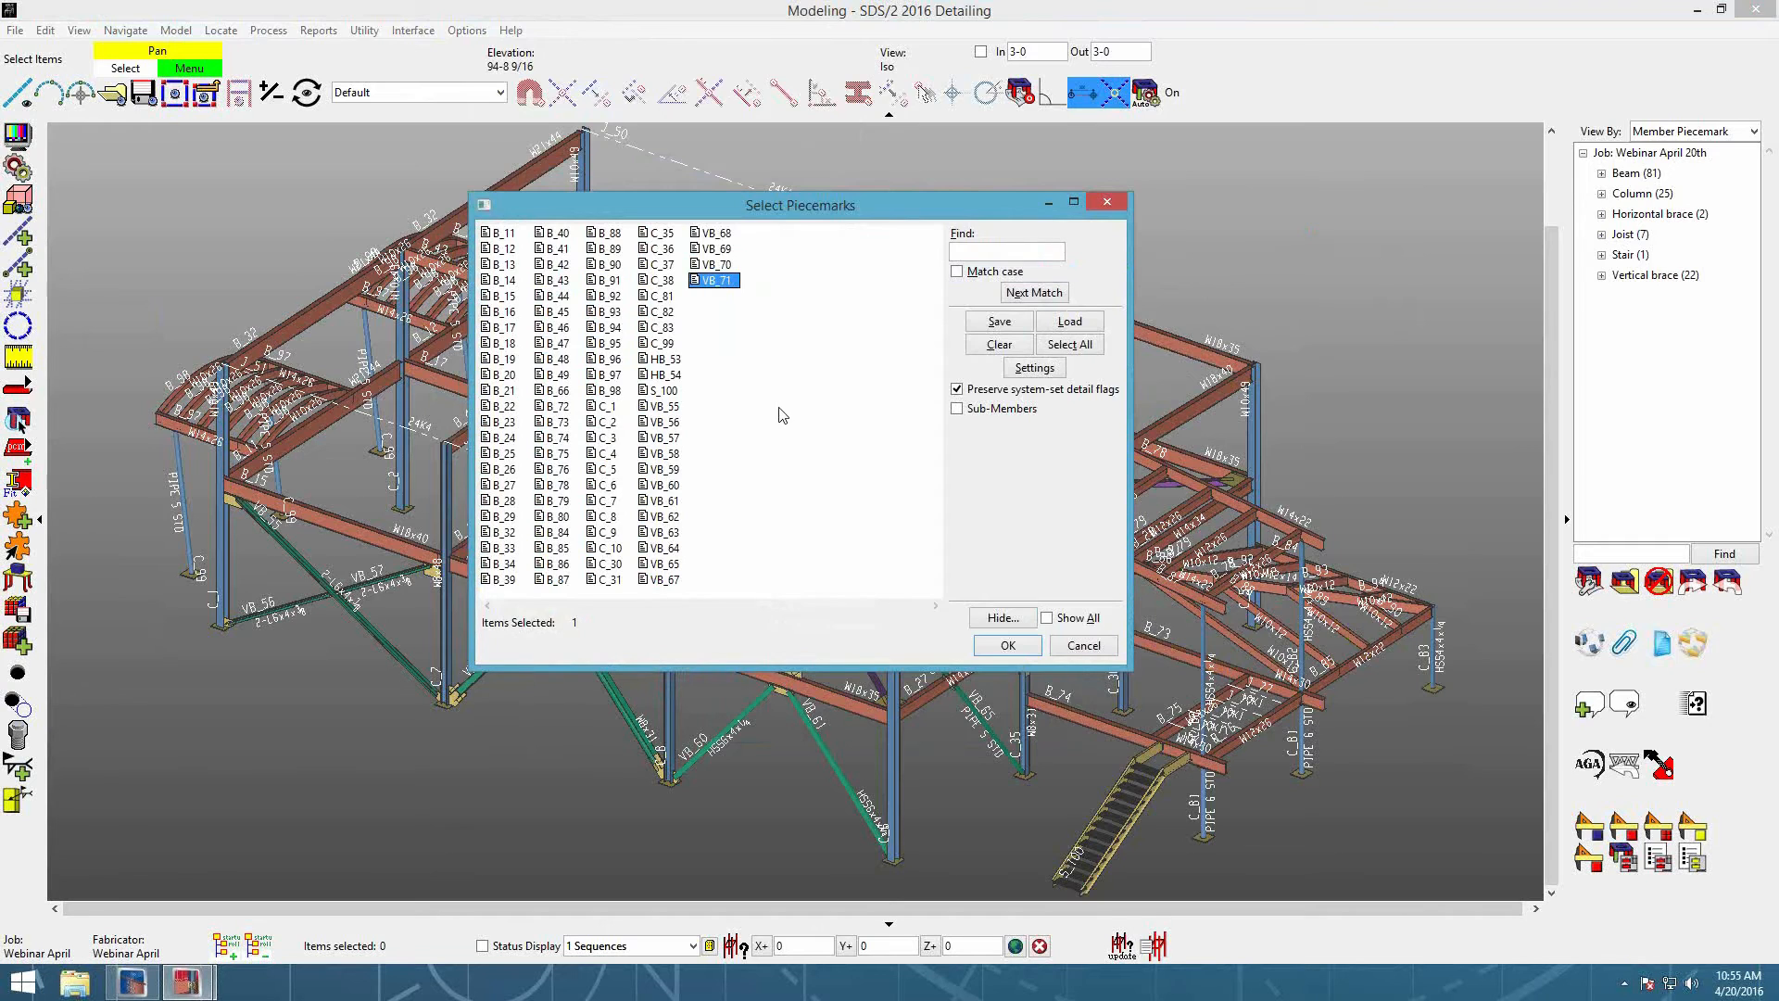
click(1036, 368)
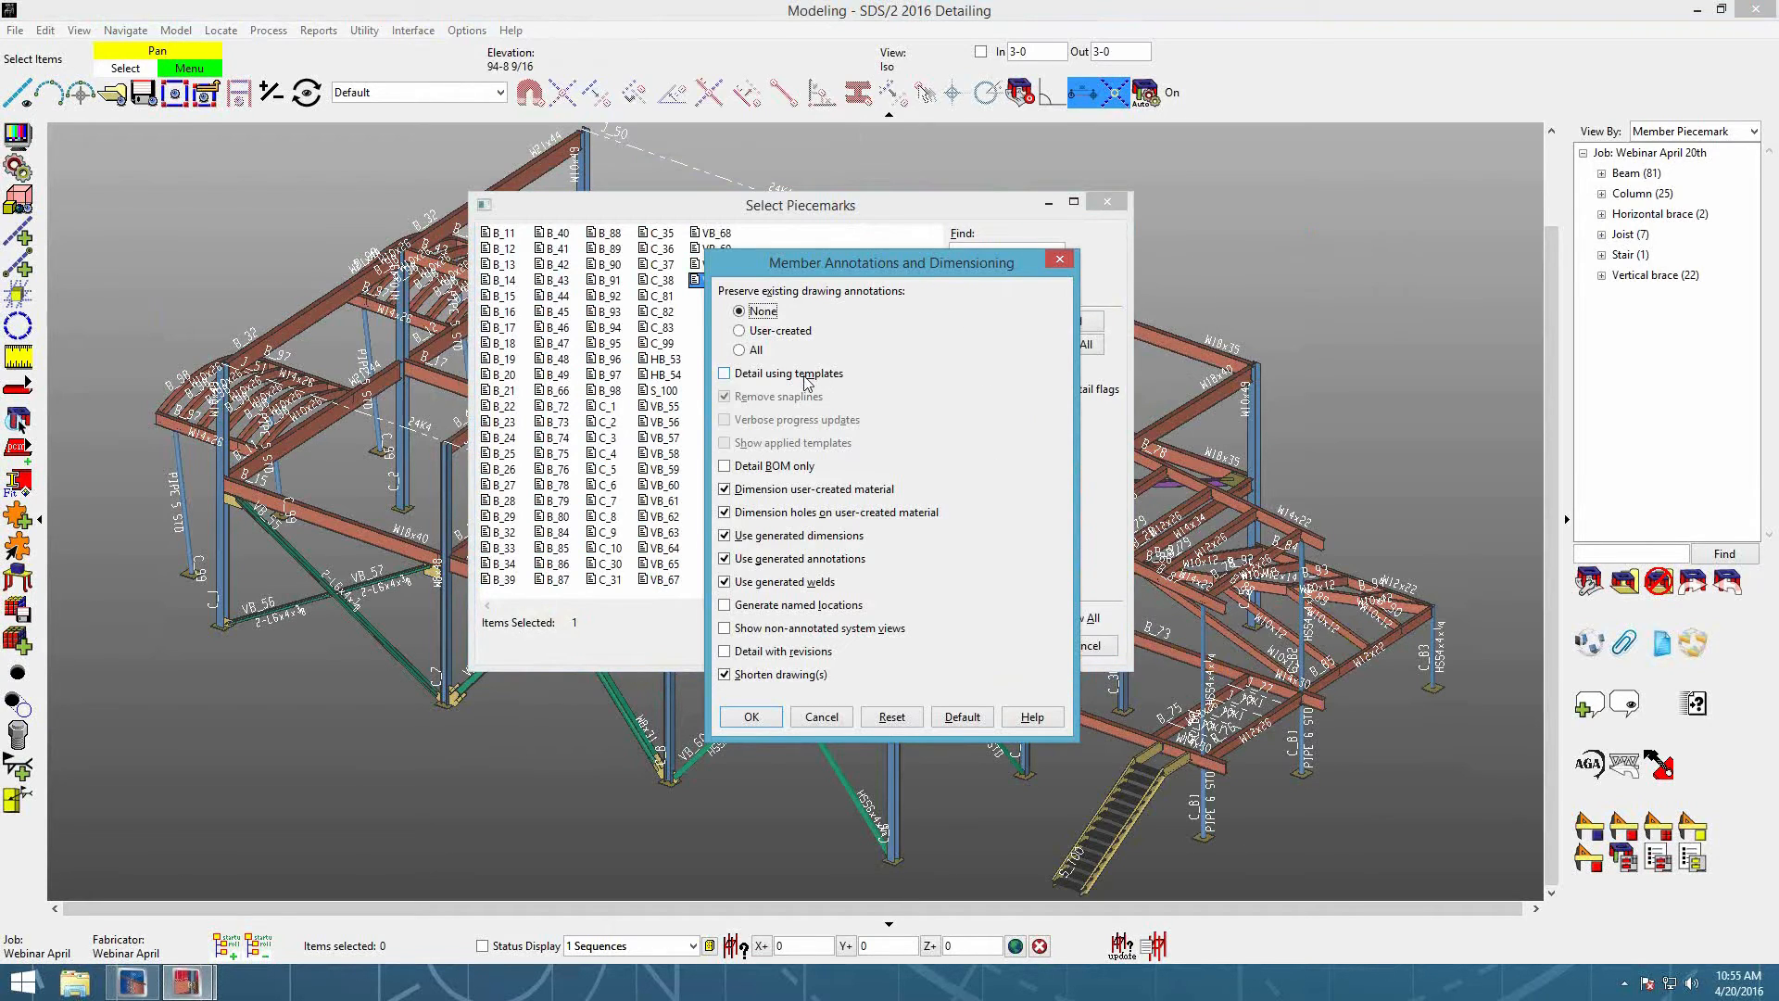
click(1059, 258)
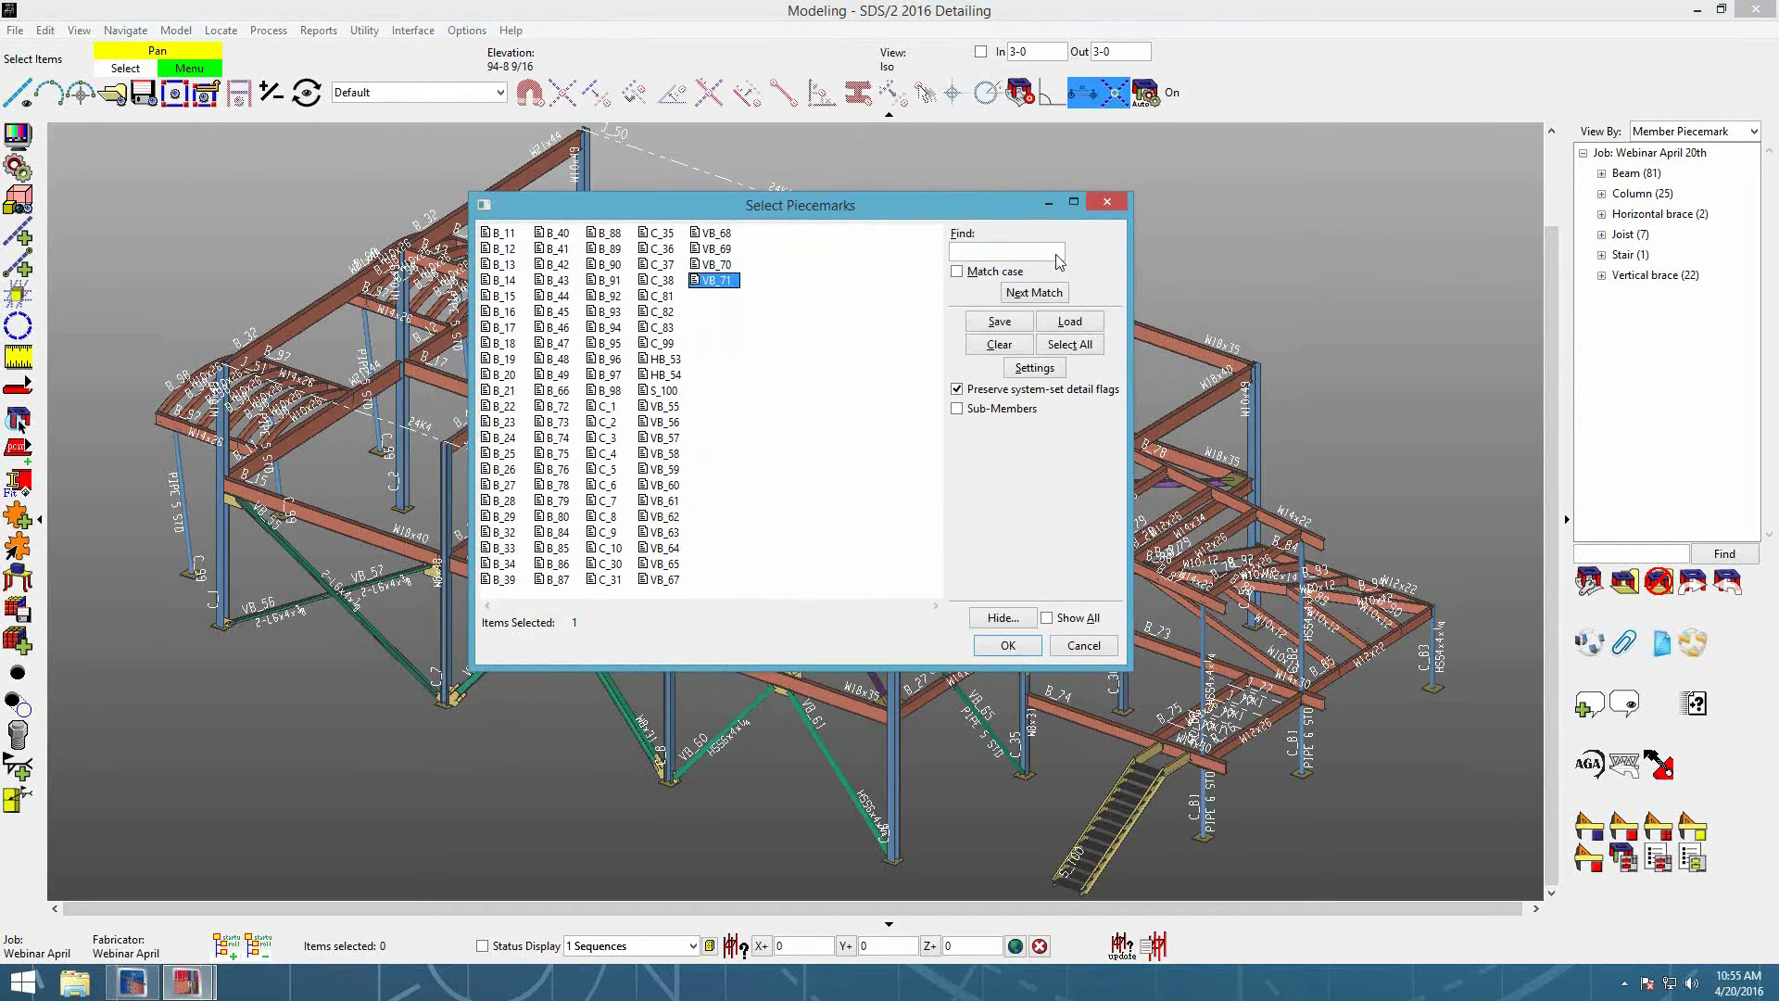
Step: Reset the annotation and dimensioning settings of all piecemarks from B_11 to VB_71 to the defaults, accept them, and cancel the detailing selection
shift+click(505, 235)
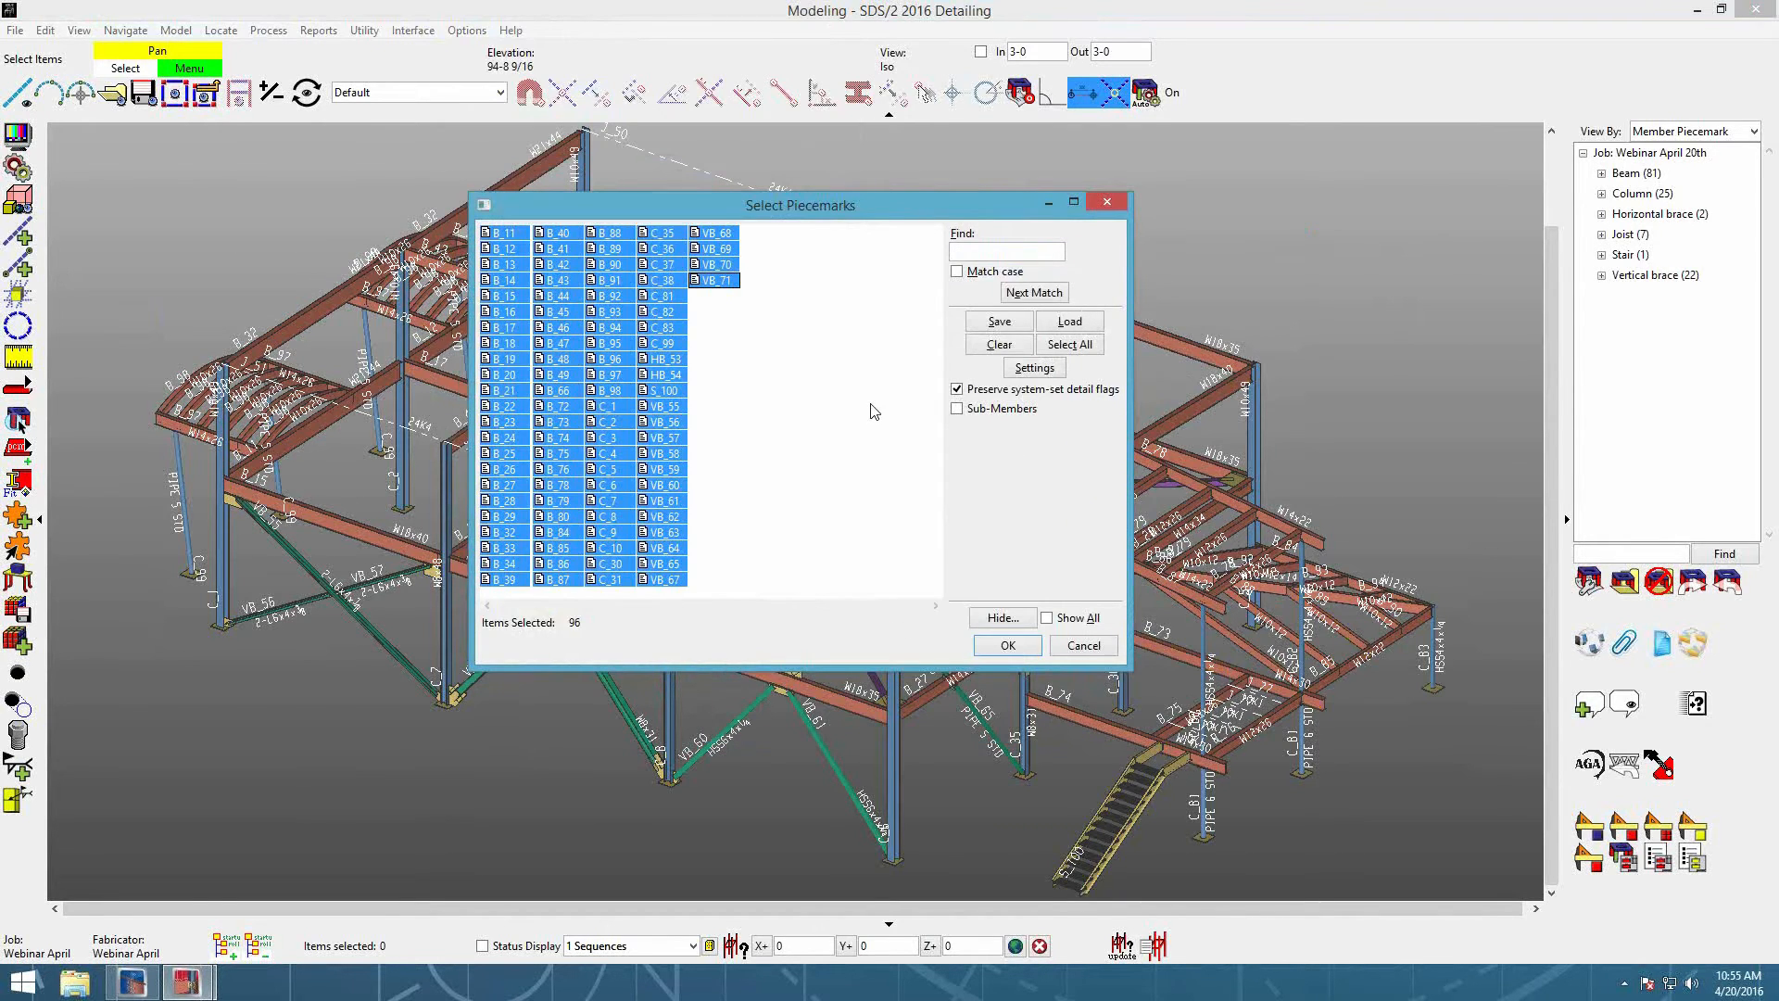
click(1036, 369)
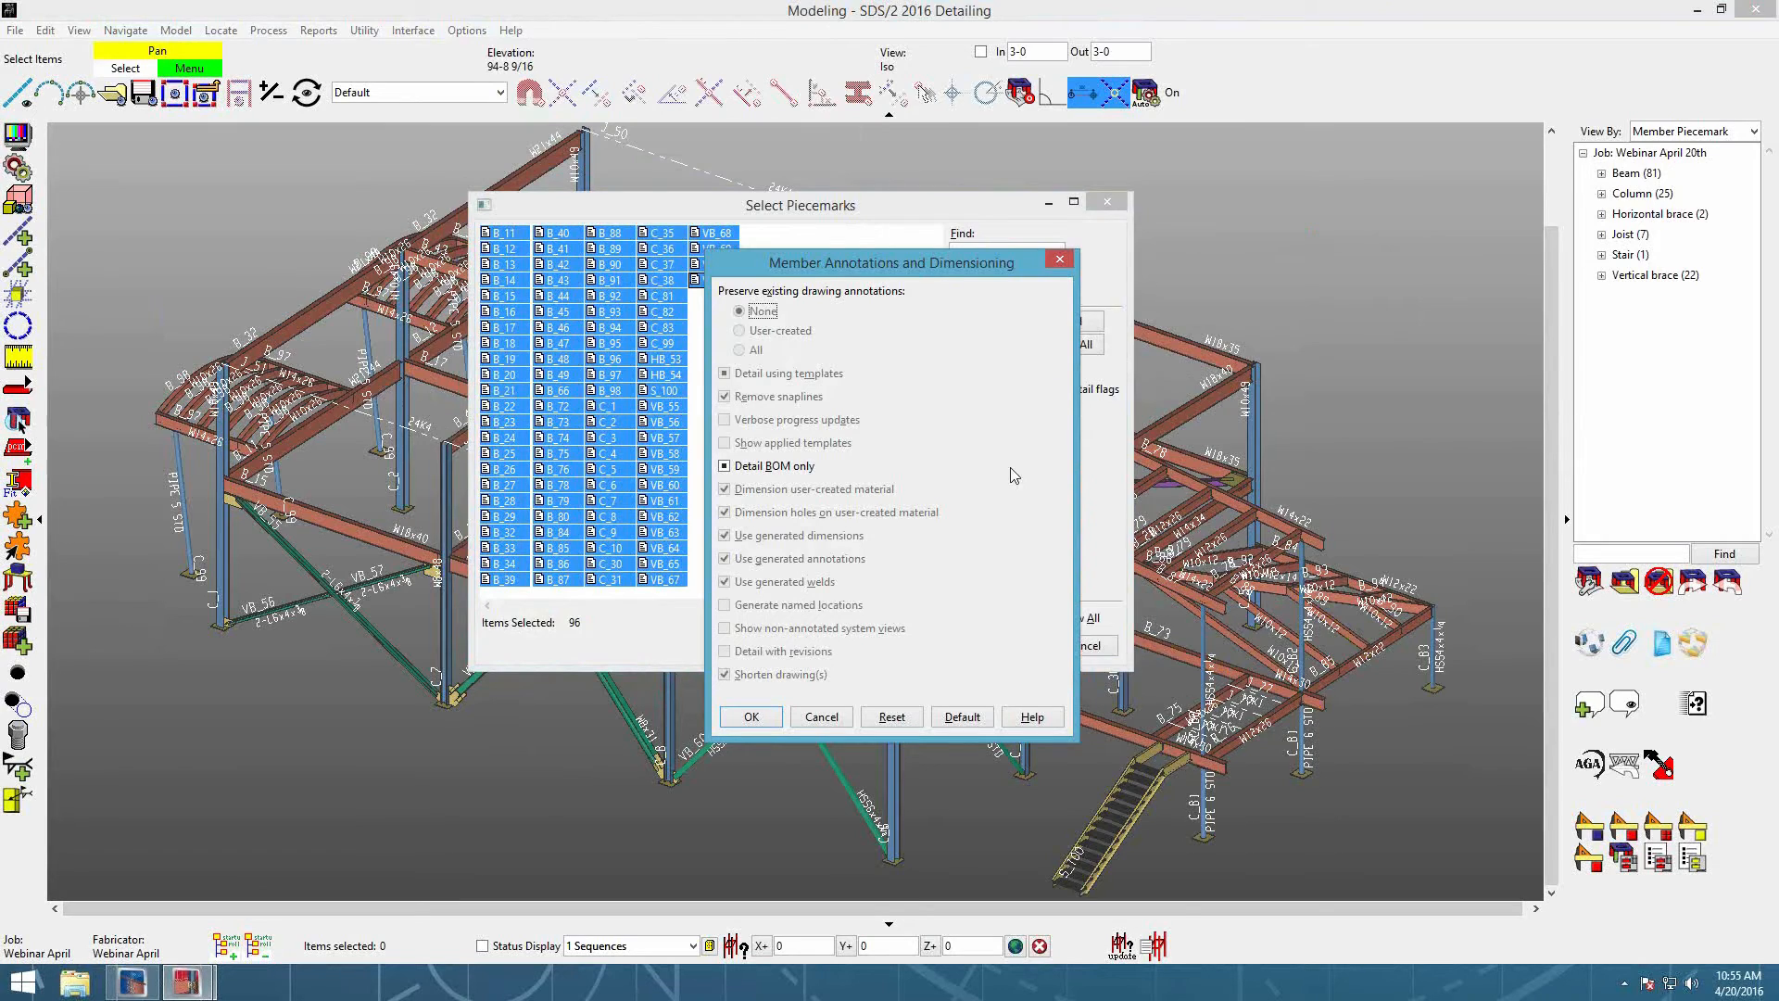
click(964, 718)
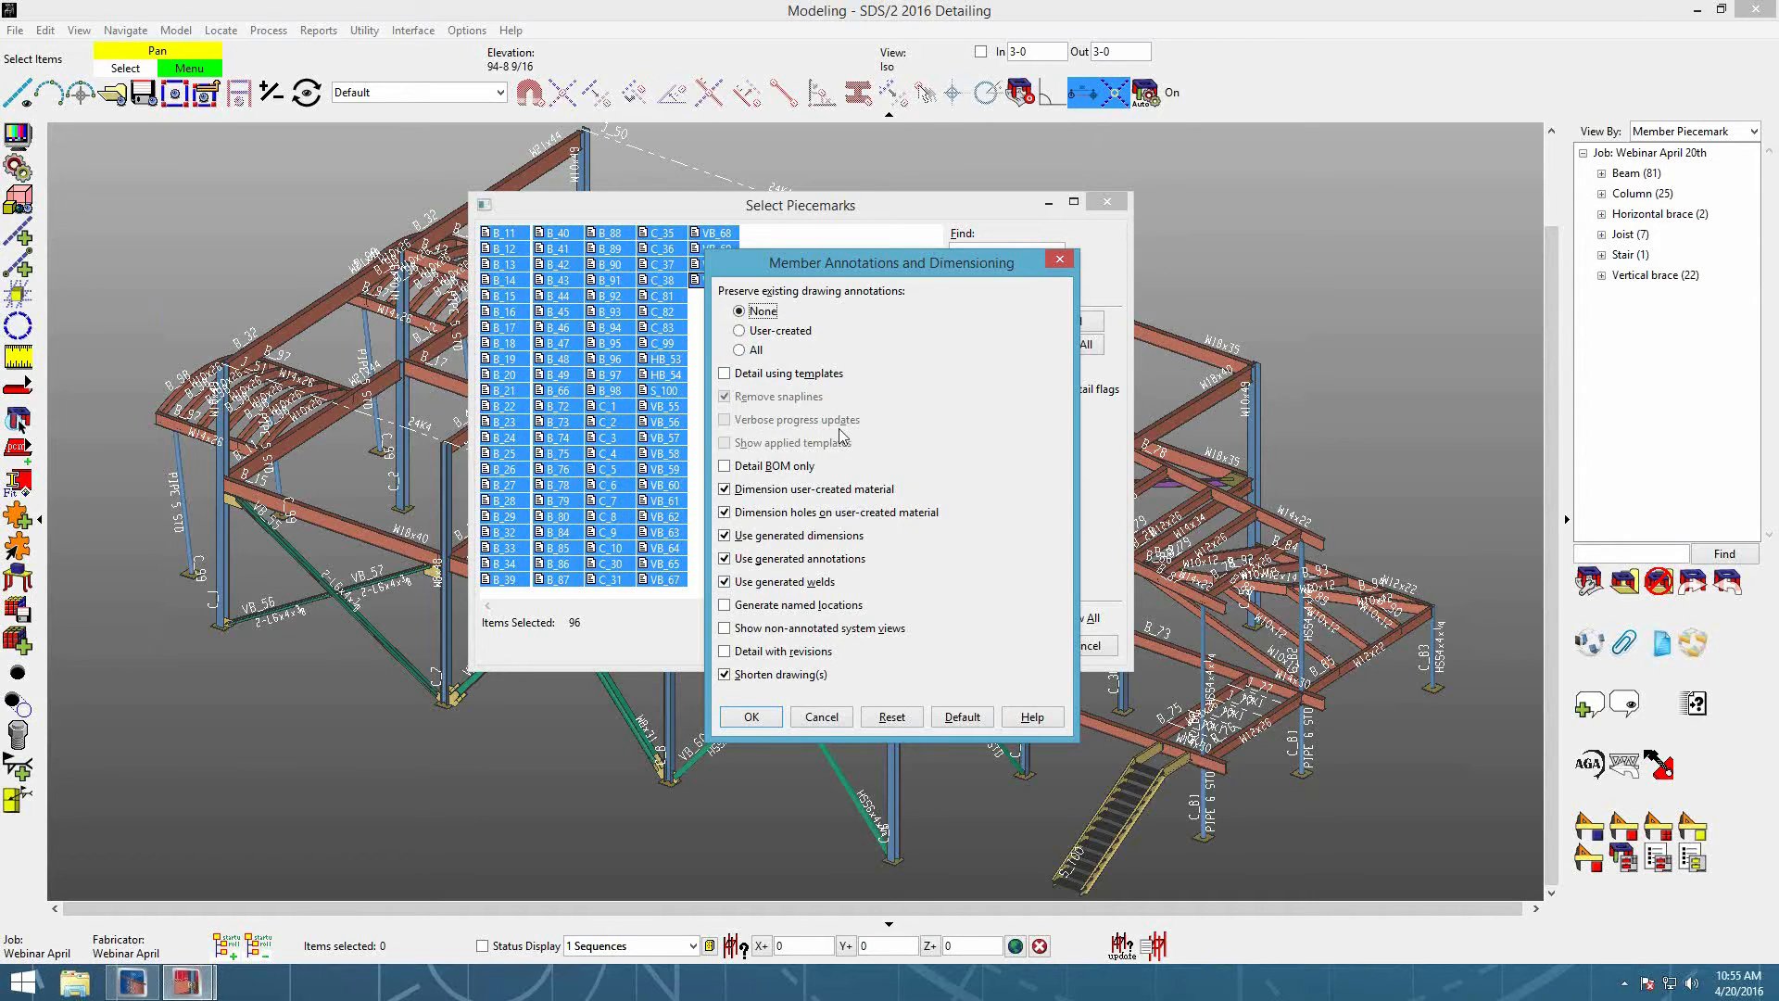
click(750, 715)
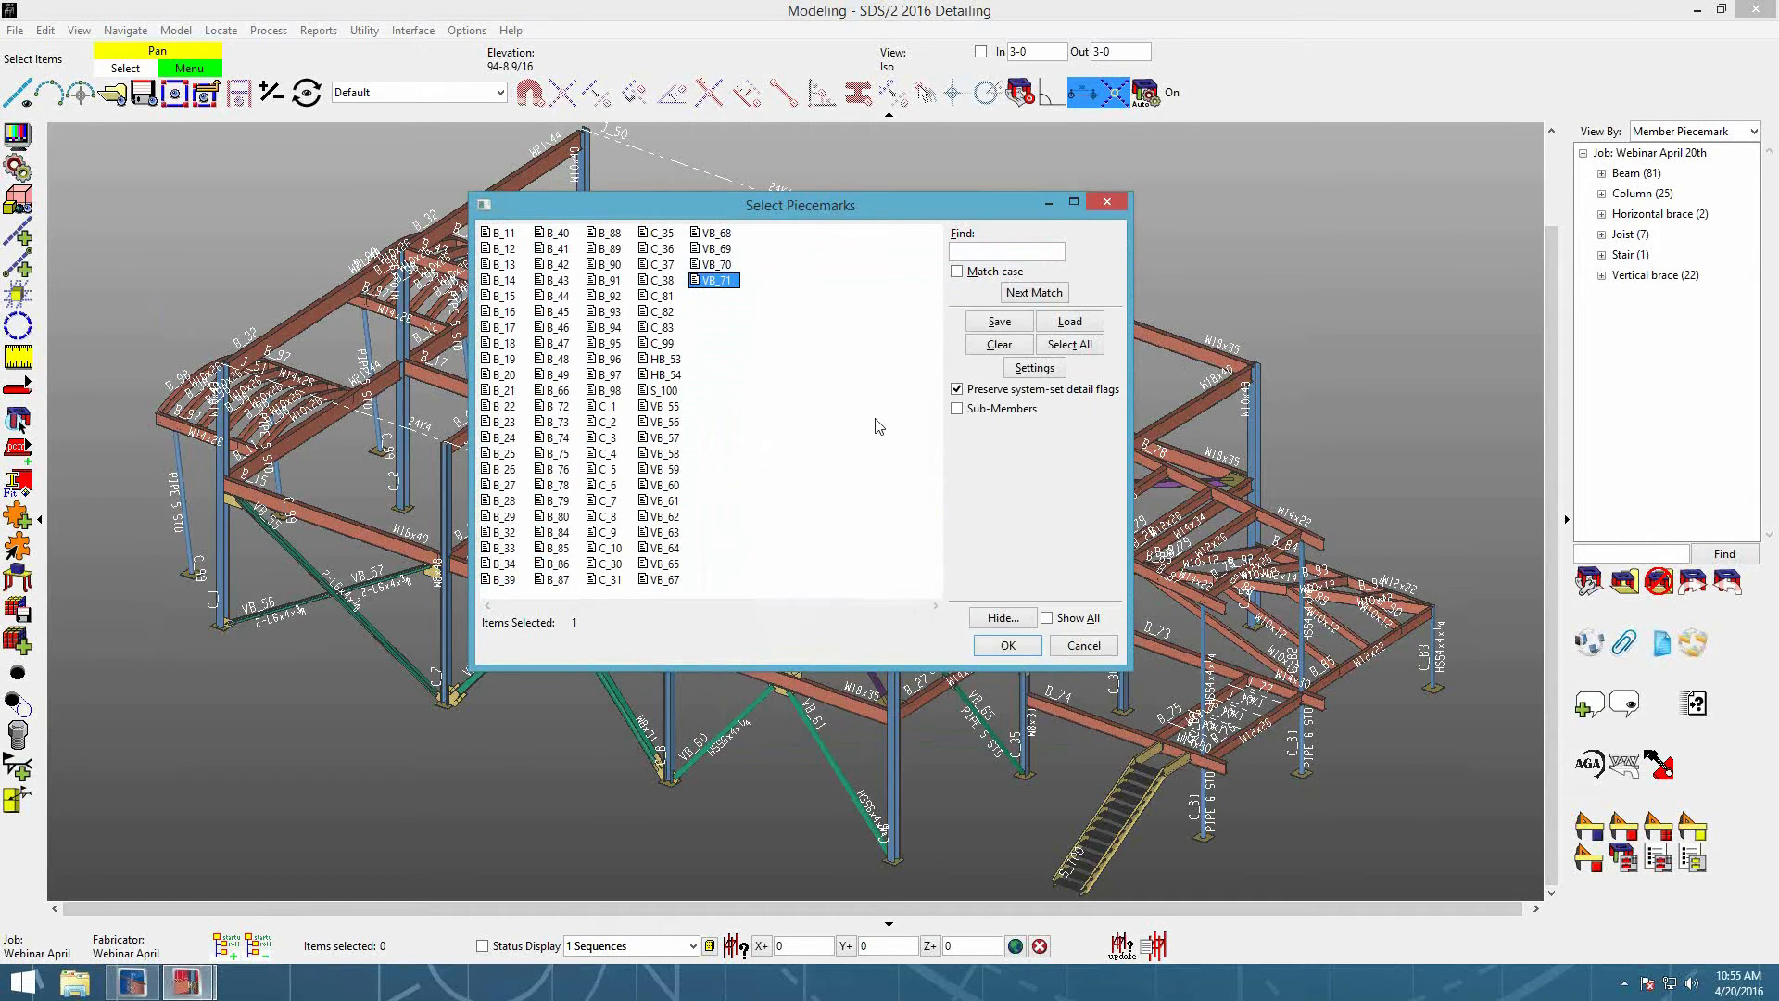
click(1083, 645)
Step: Turn on Detail BOM only for members in the fabricator's Detailing Annotations/Dimensioning Defaults and accept the dialog
click(468, 29)
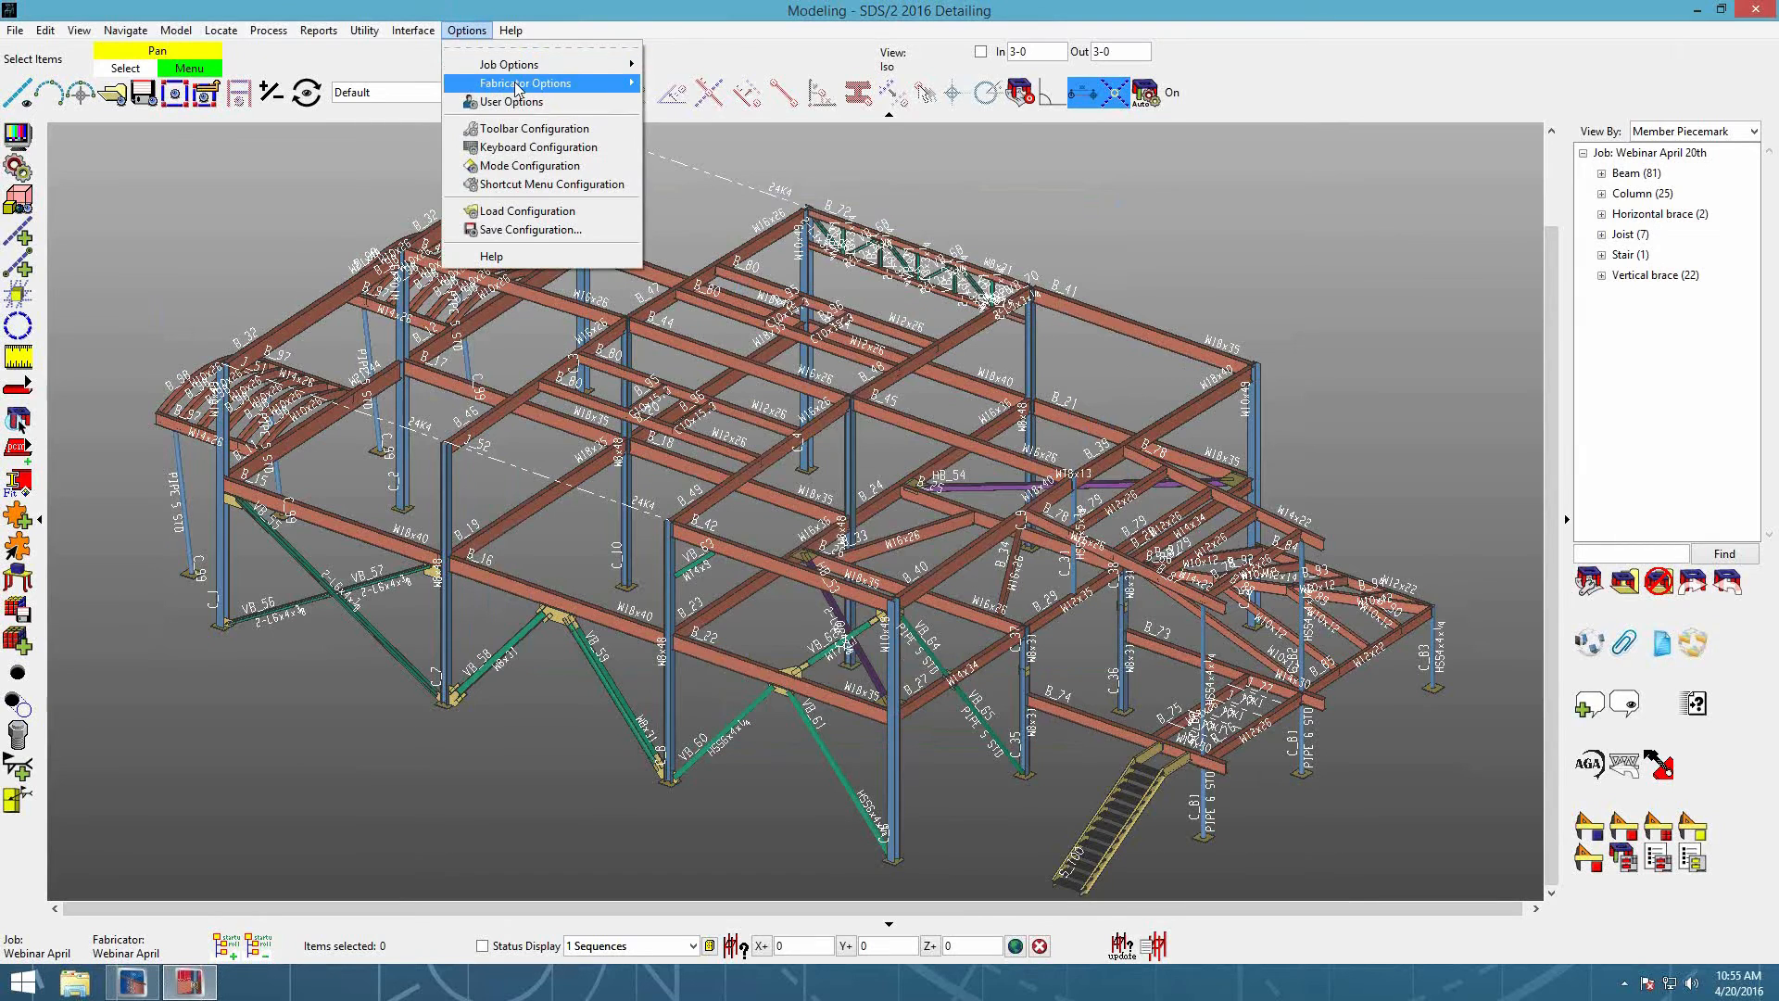
mouse_move(518, 86)
click(788, 449)
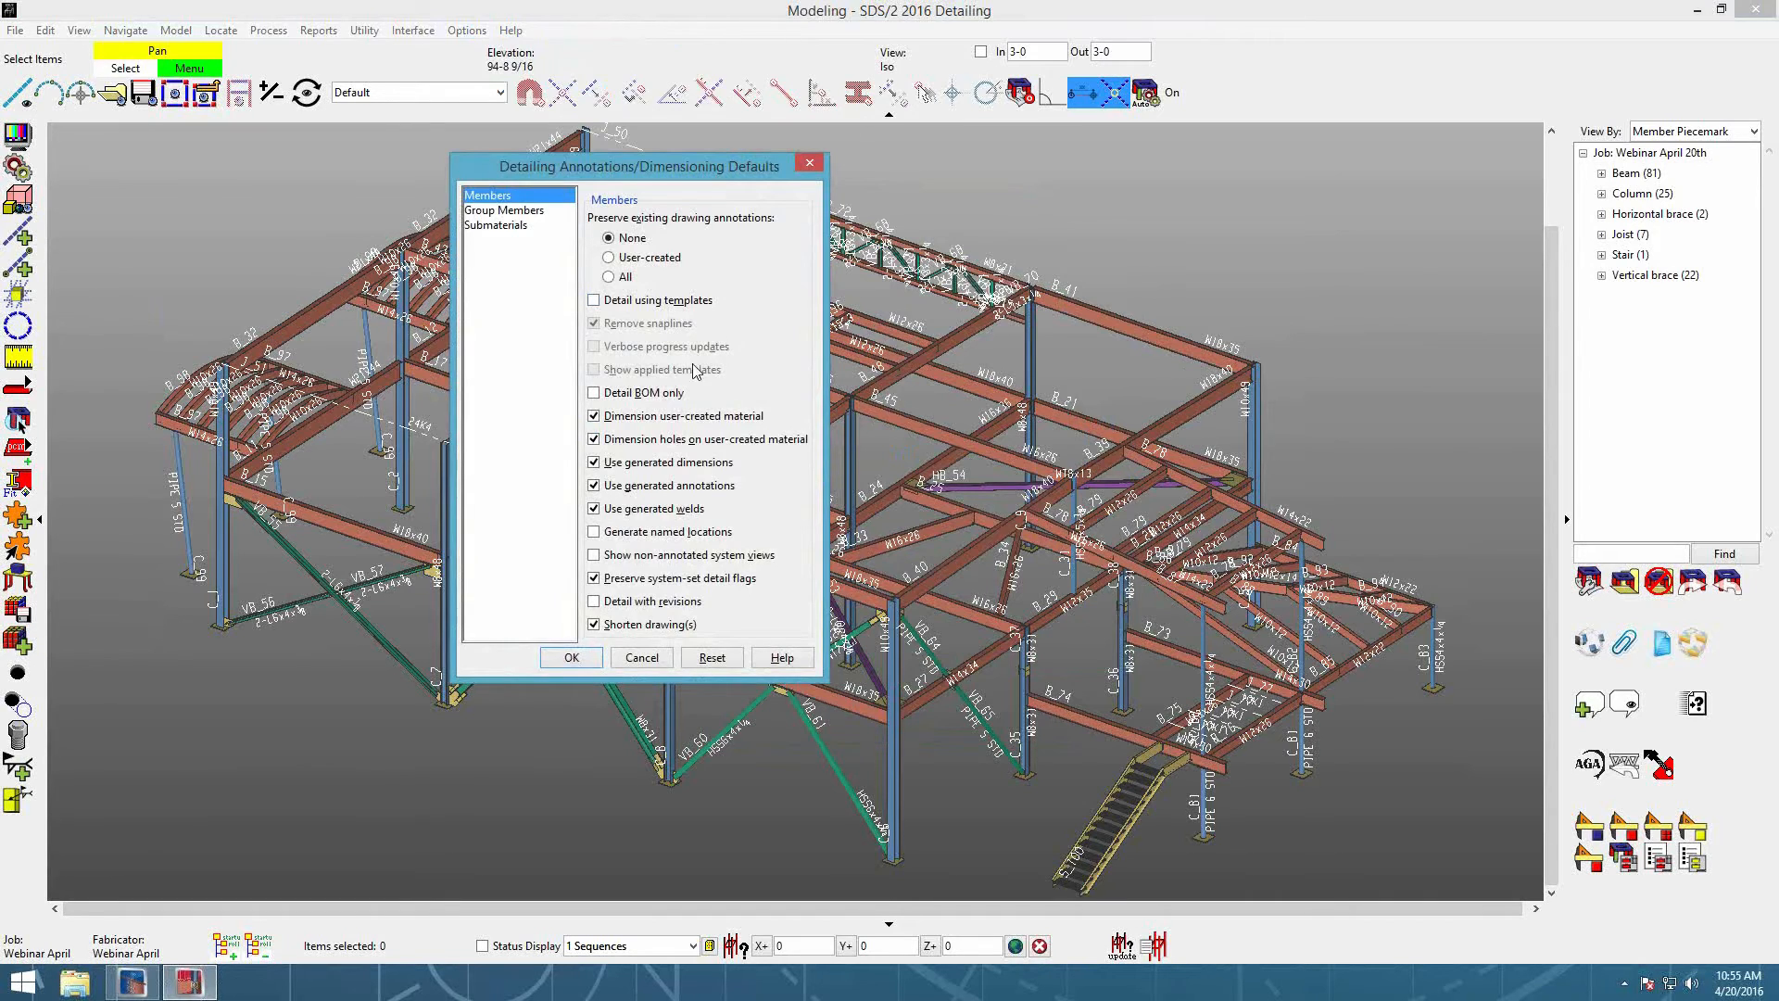
click(664, 397)
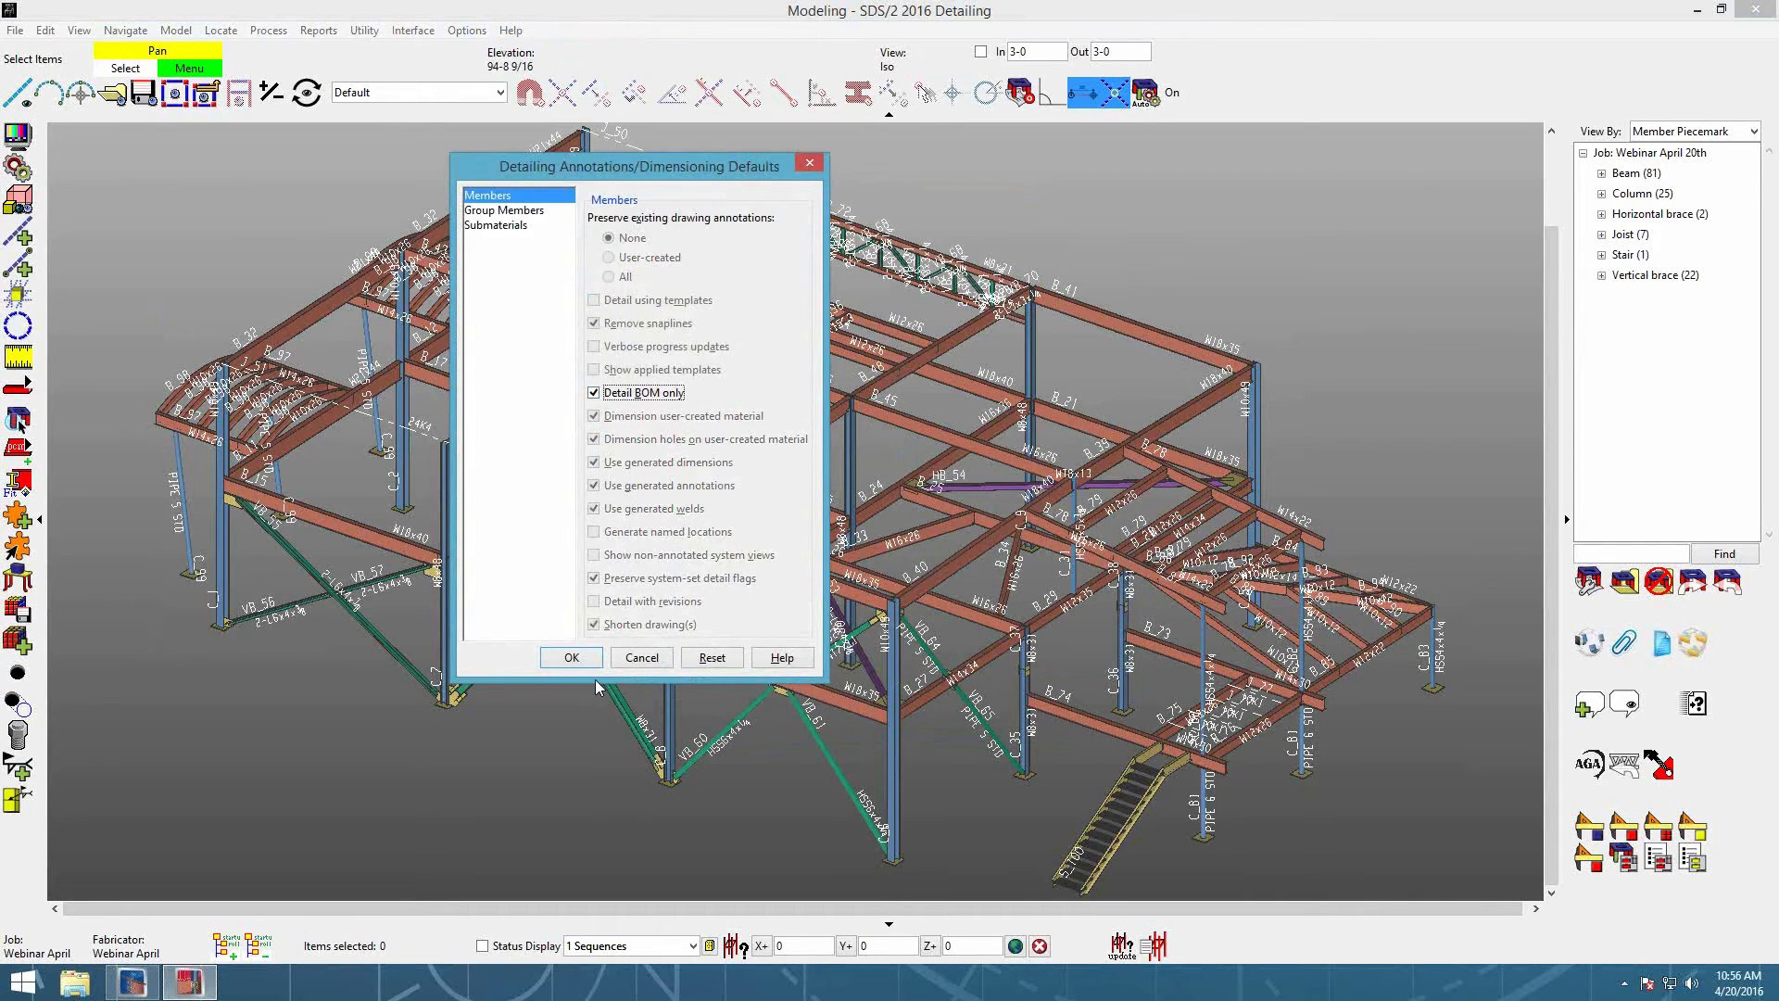
click(572, 658)
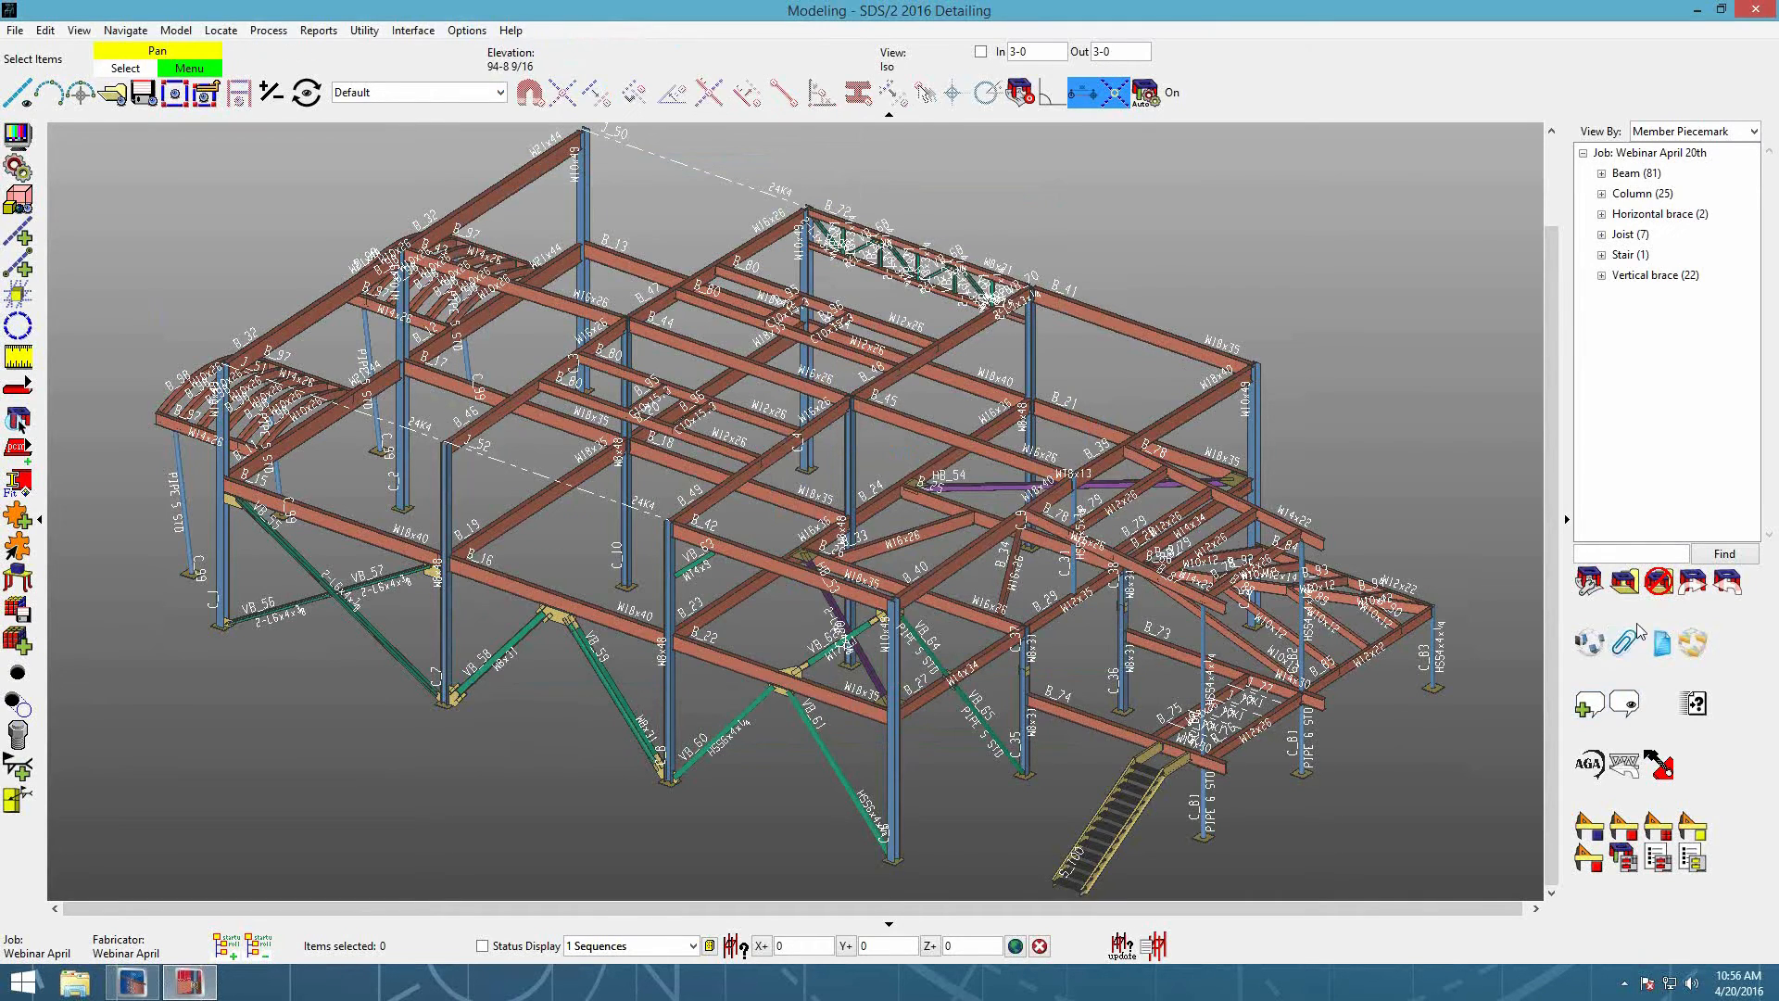
Step: Review the annotation and dimensioning settings of piecemark B_45 when detailing members, and close them without changes
click(1623, 826)
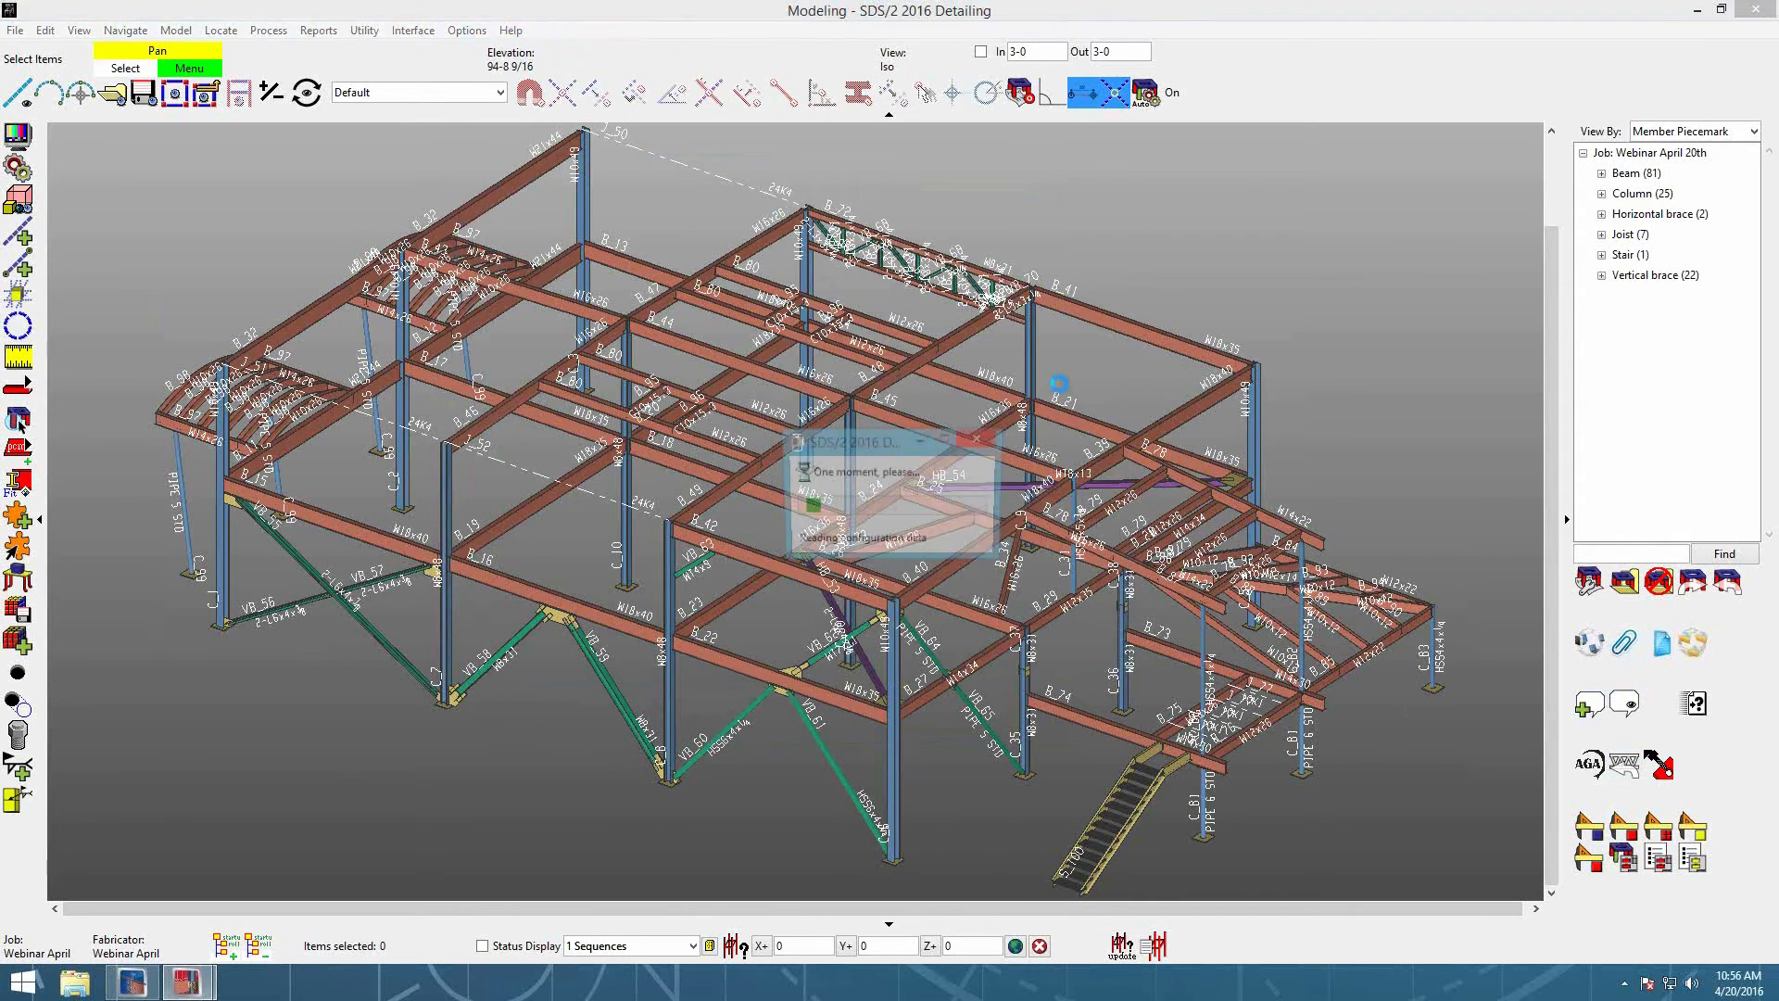
click(559, 312)
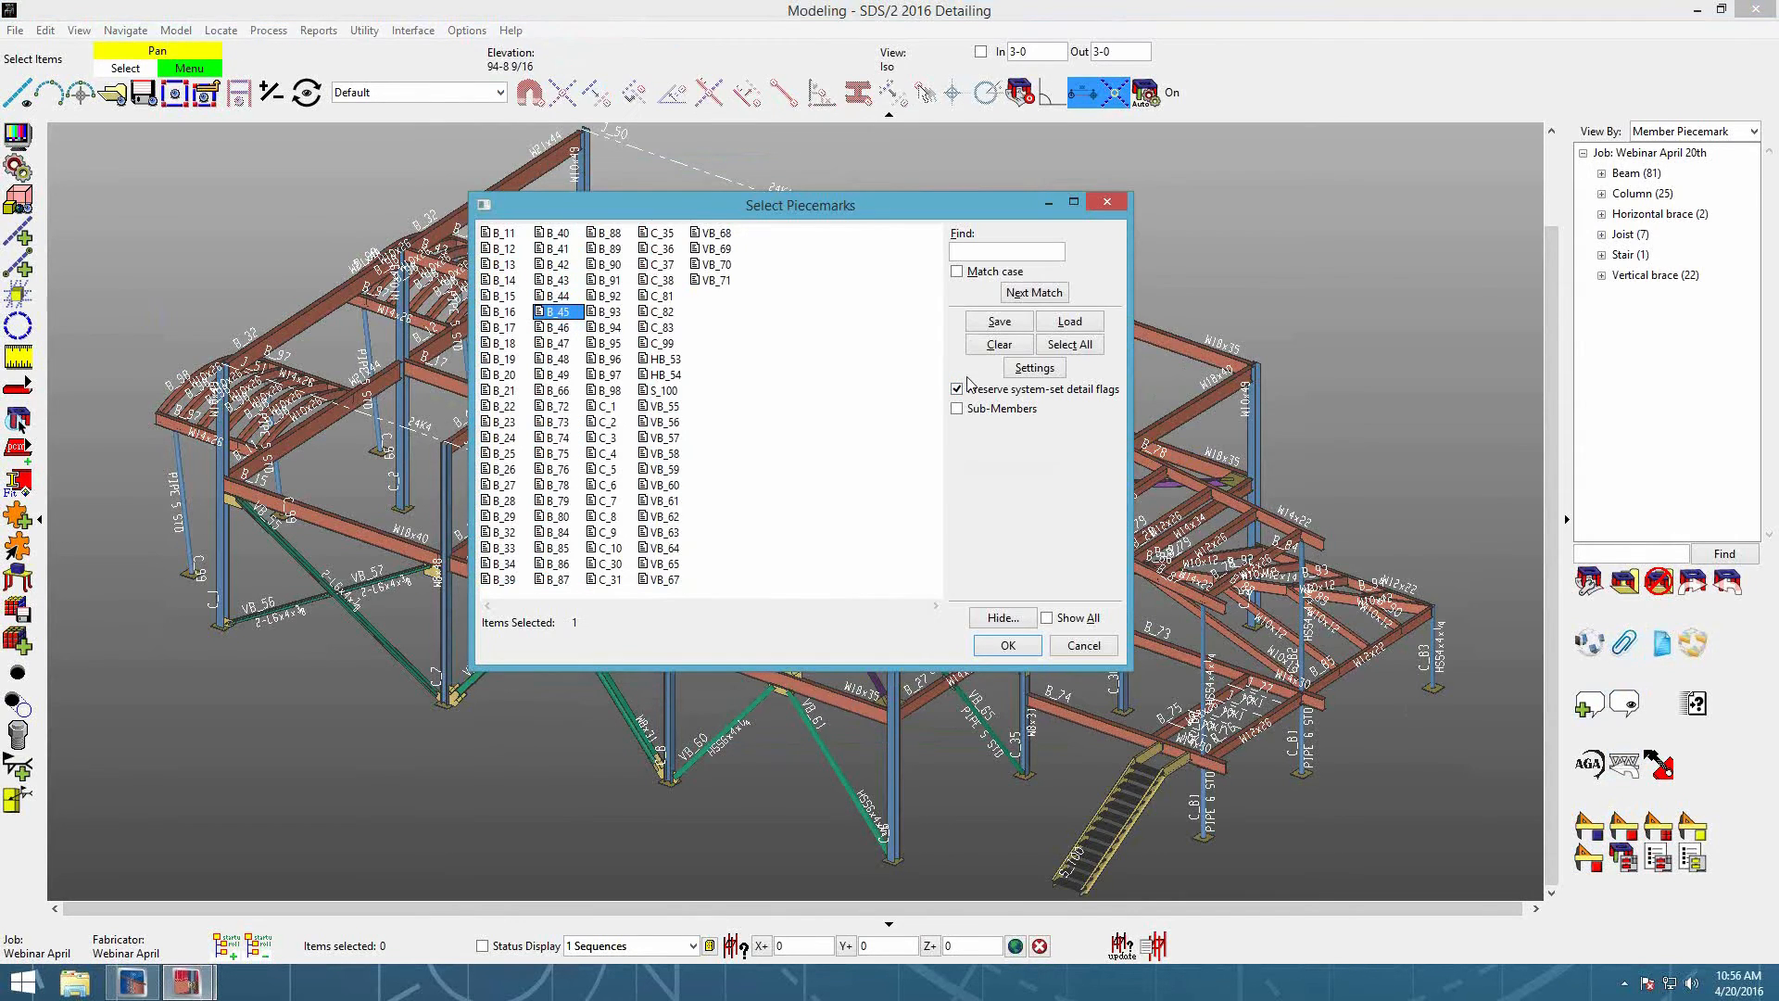
click(1040, 371)
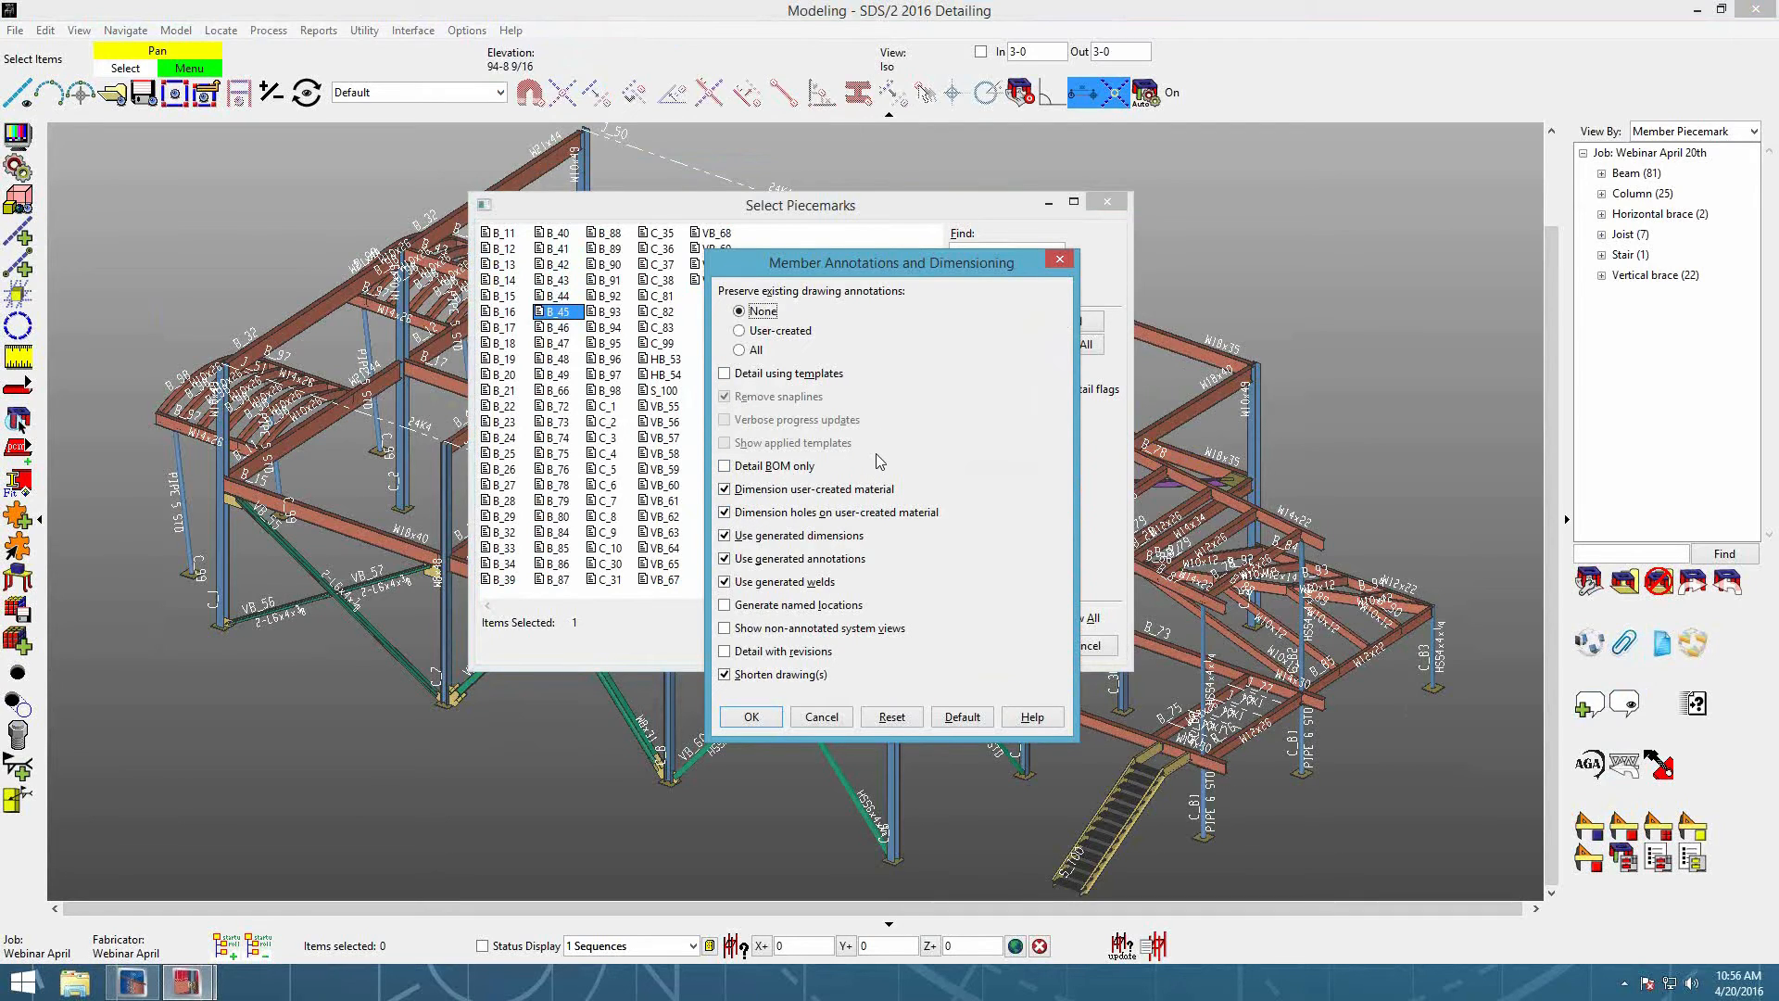
click(1060, 260)
Step: Try applying the default annotation and dimensioning settings to all piecemarks, and cancel both the settings and the piecemark selection
drag(502, 235, 841, 393)
click(1034, 368)
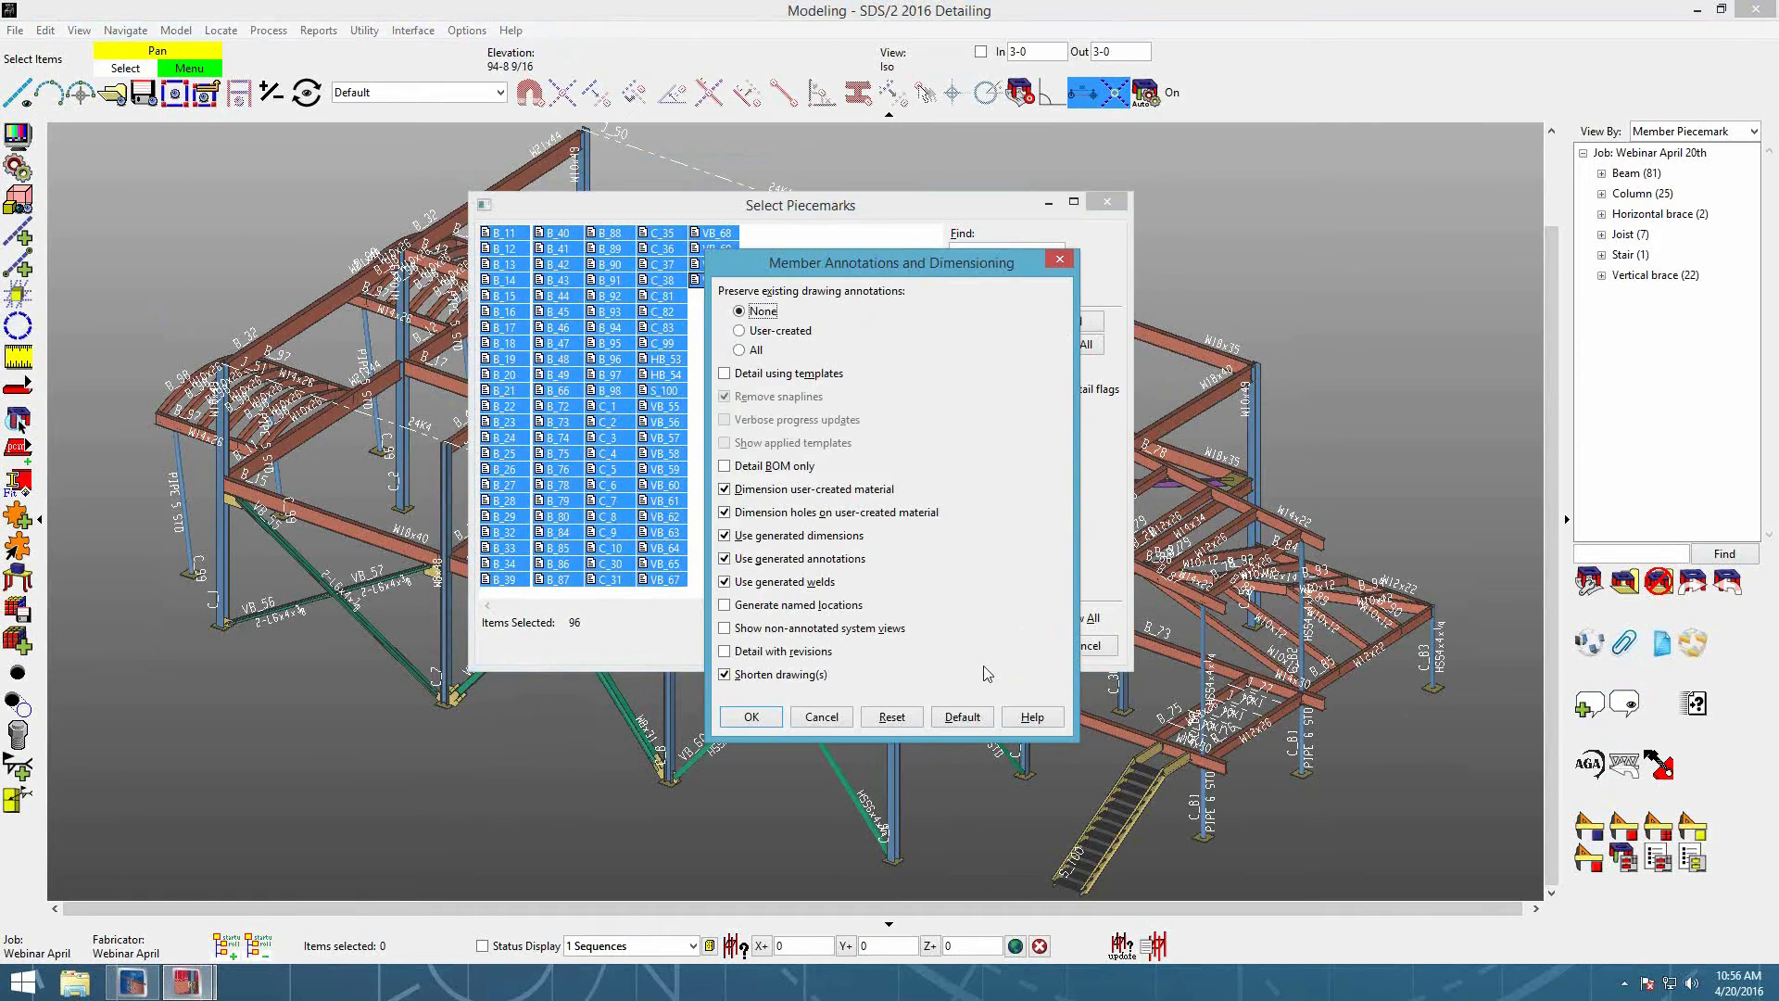
click(977, 720)
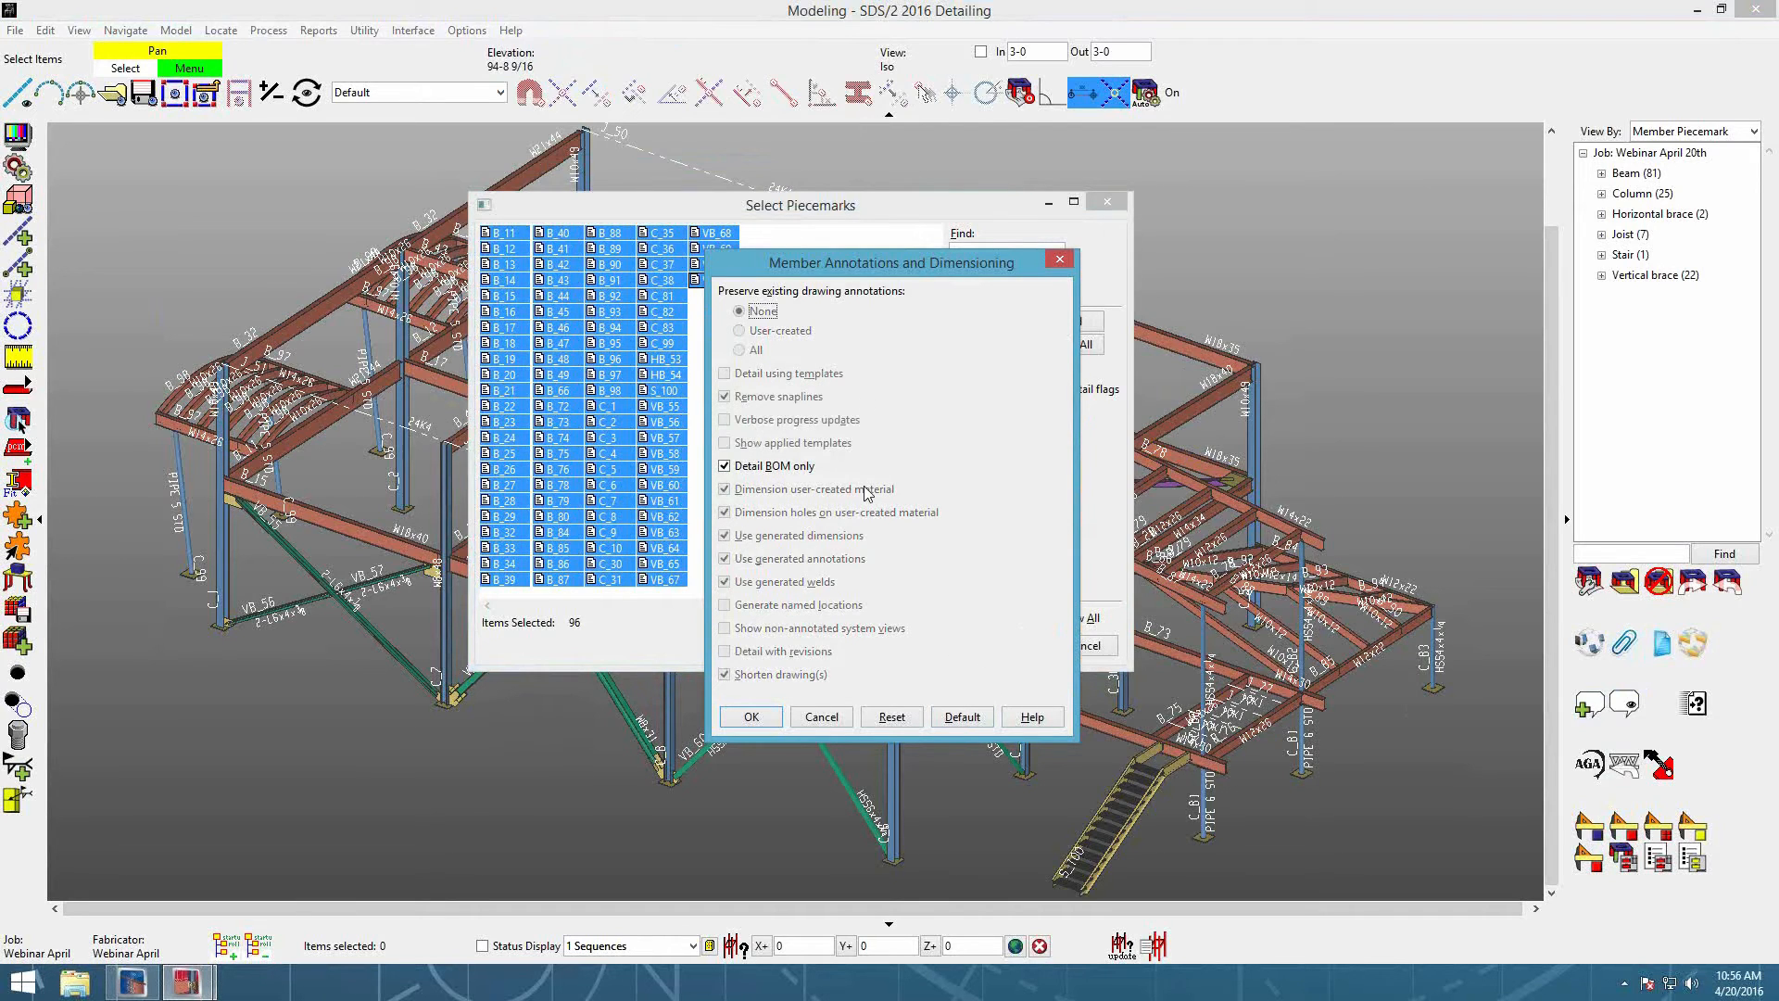
click(840, 719)
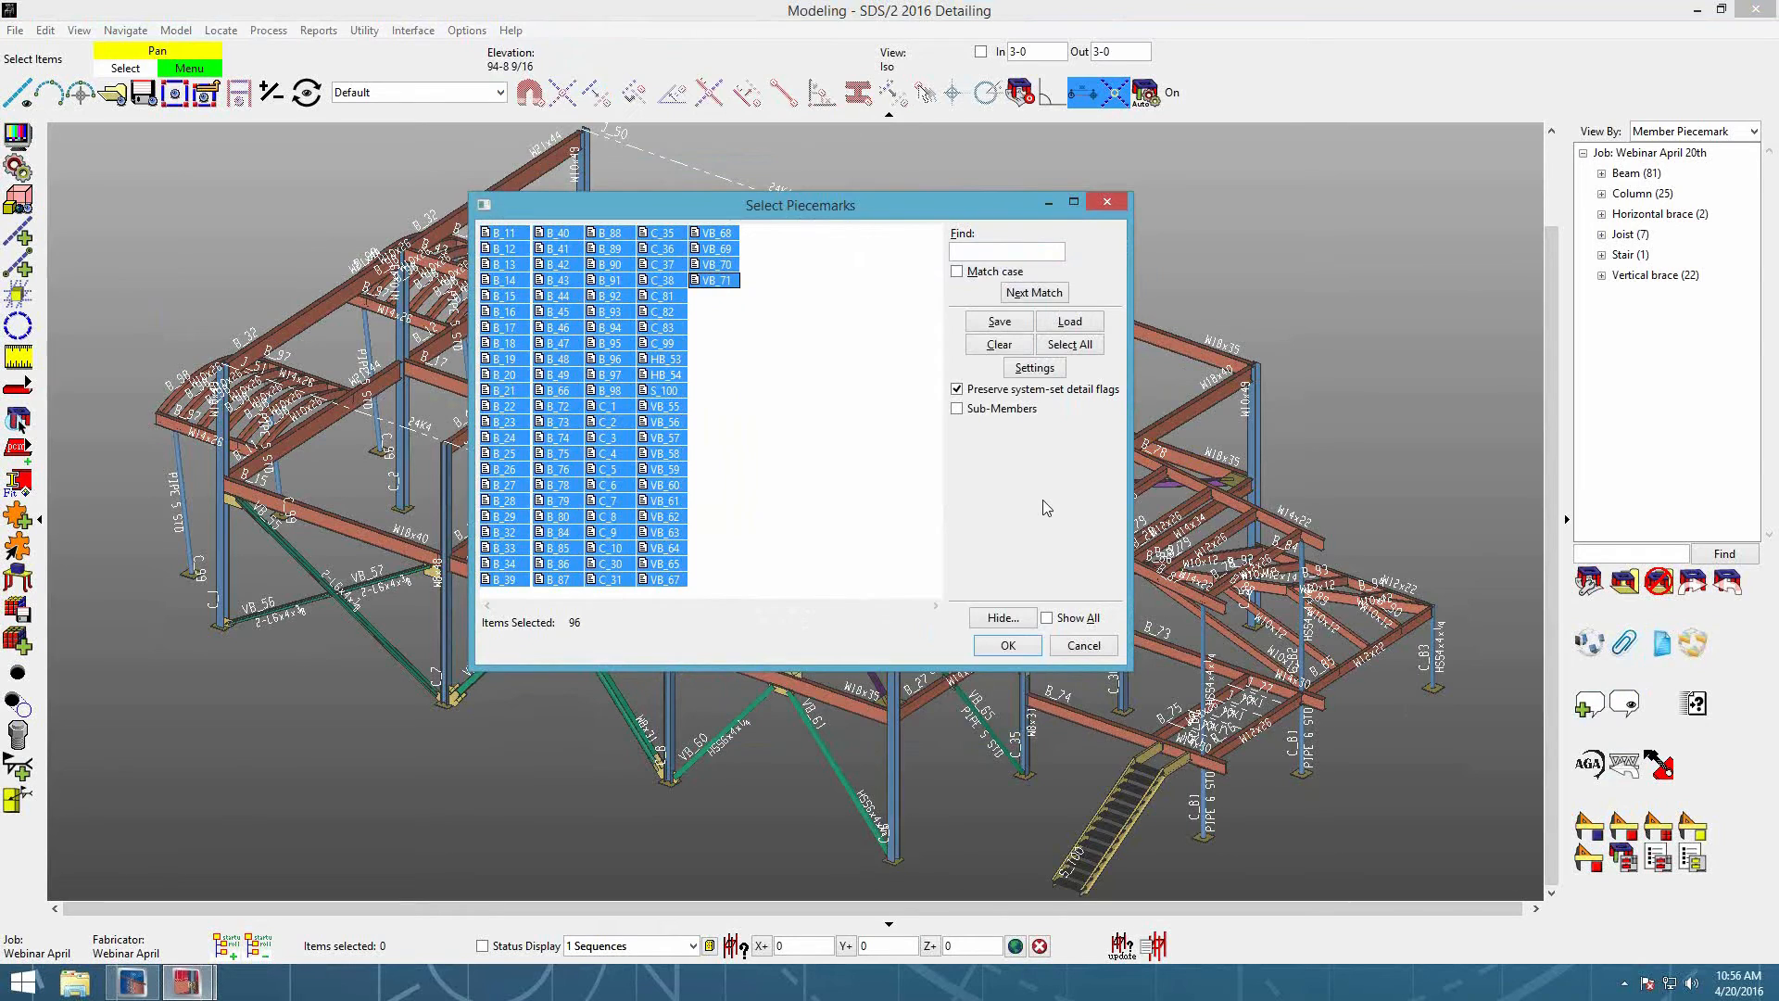
click(1091, 652)
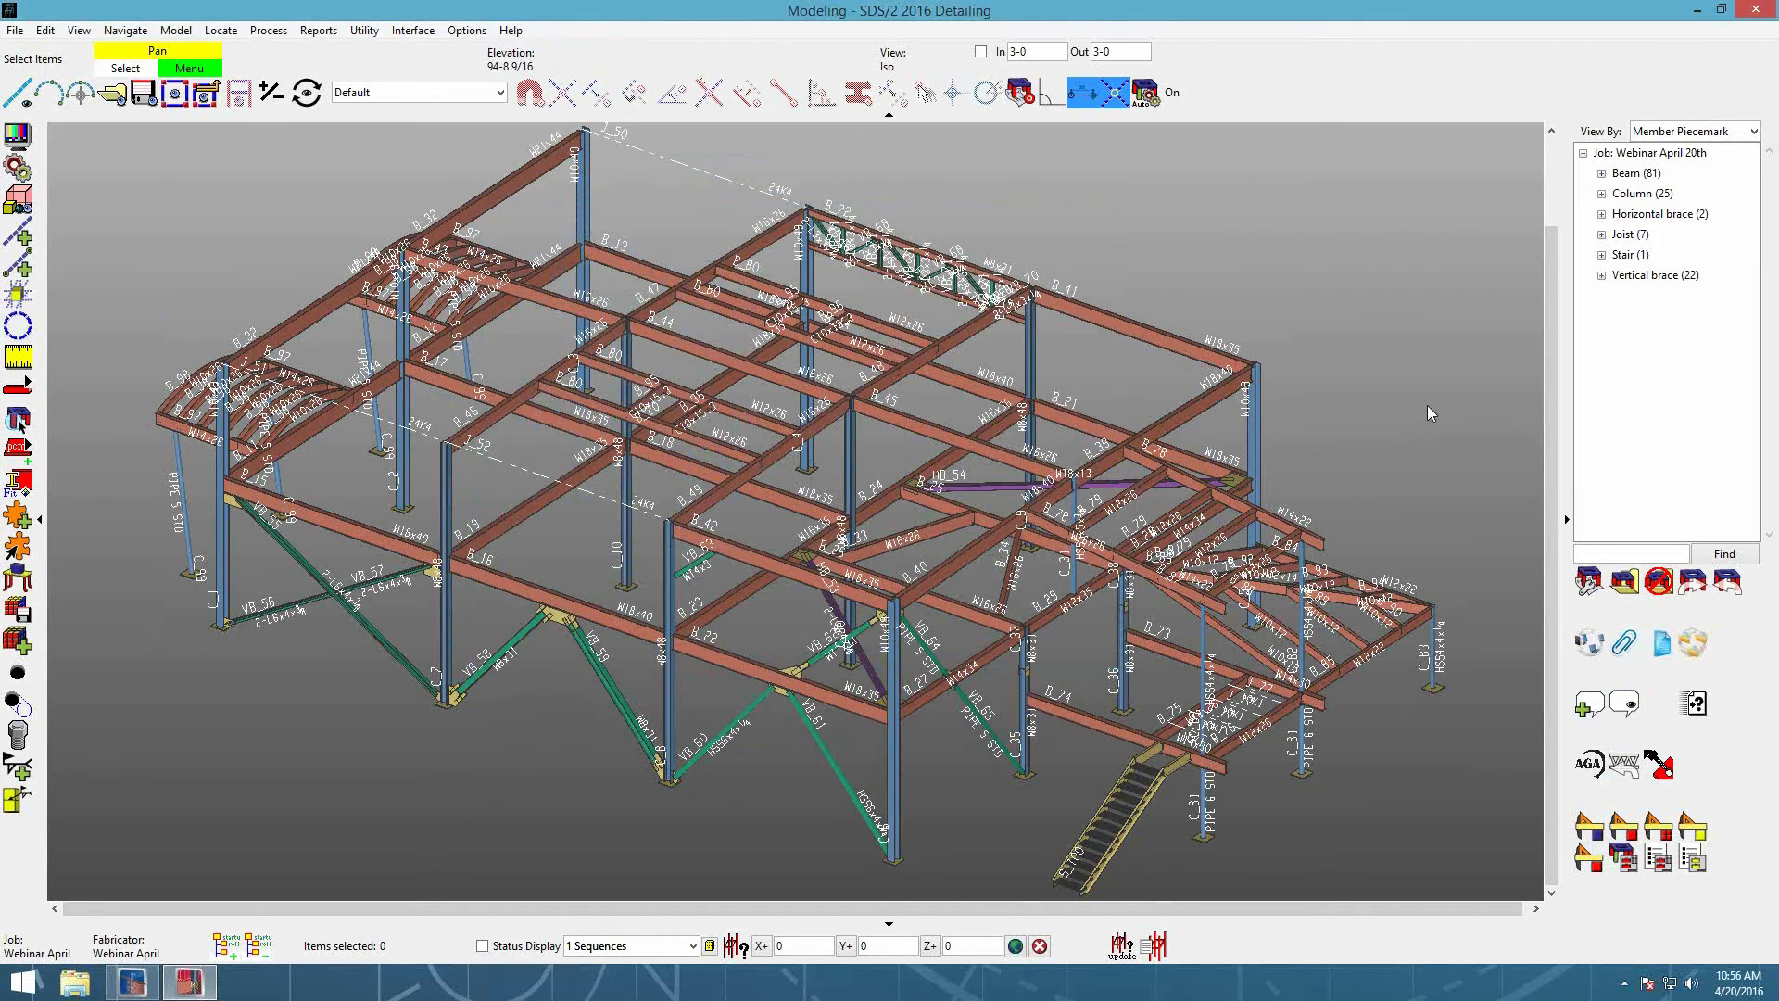
Step: Review the appearance, annotation and piecemark settings in the fabricator's Detail Erection View Defaults, and close them without changes
scroll(710, 451, down, 1)
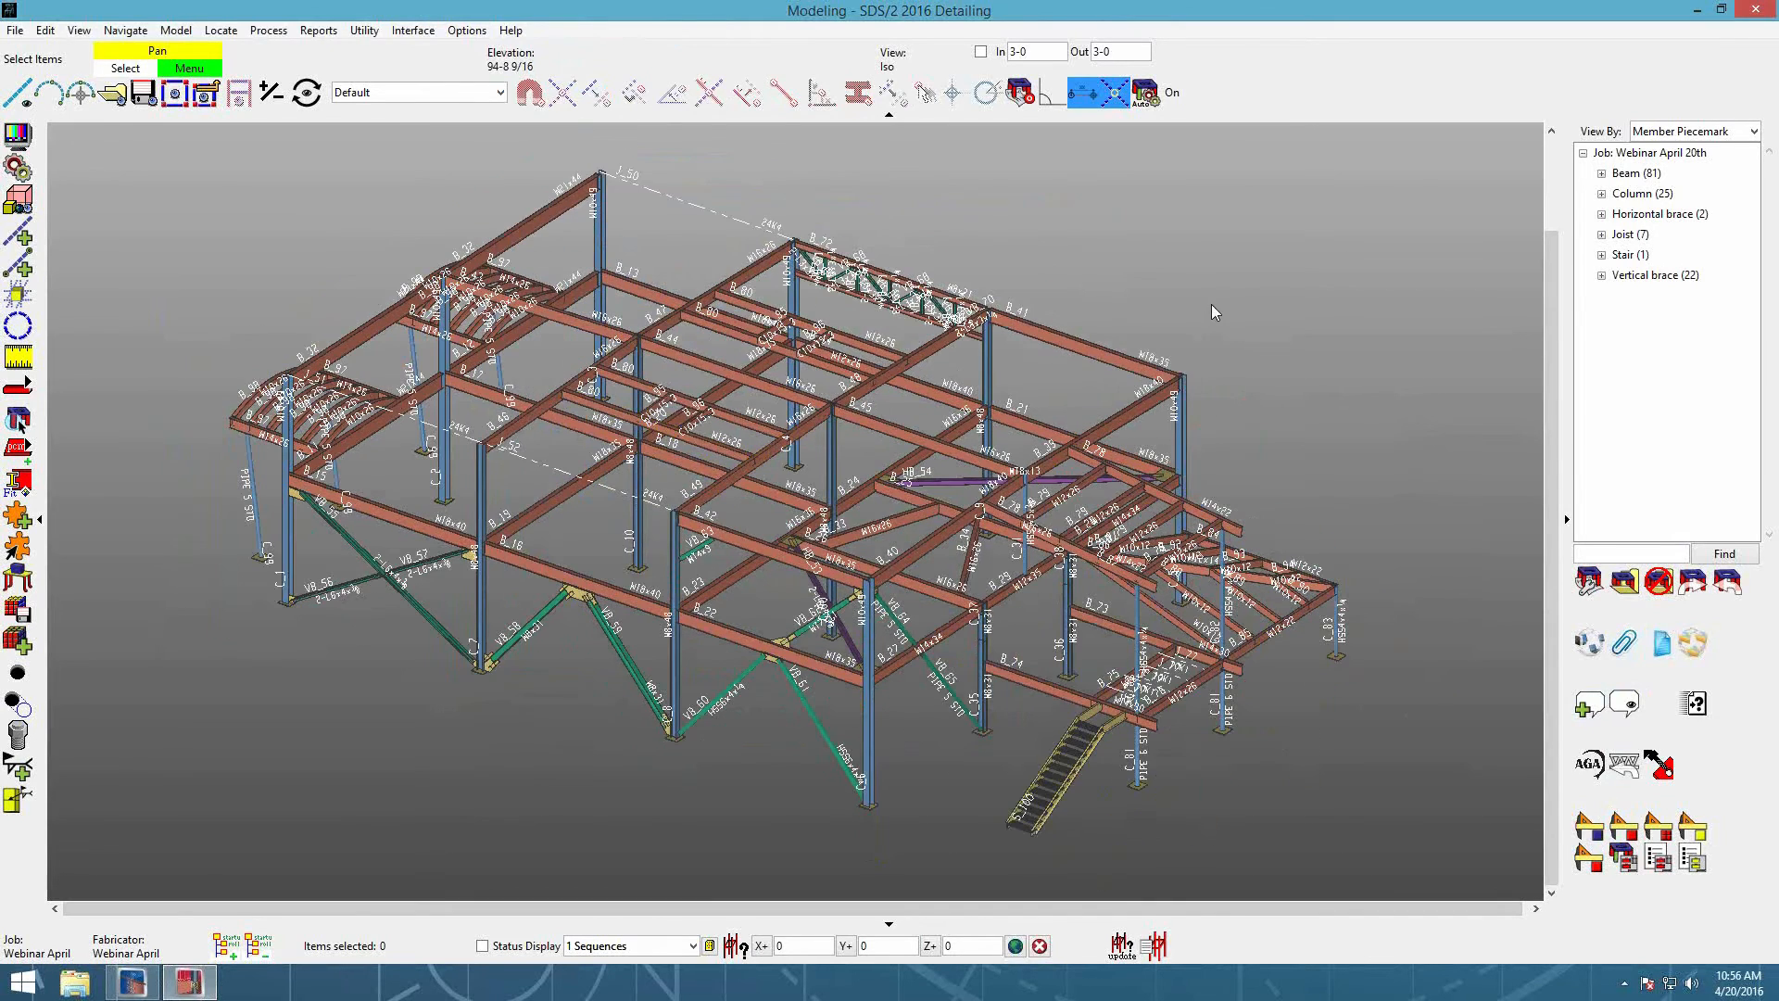
click(466, 29)
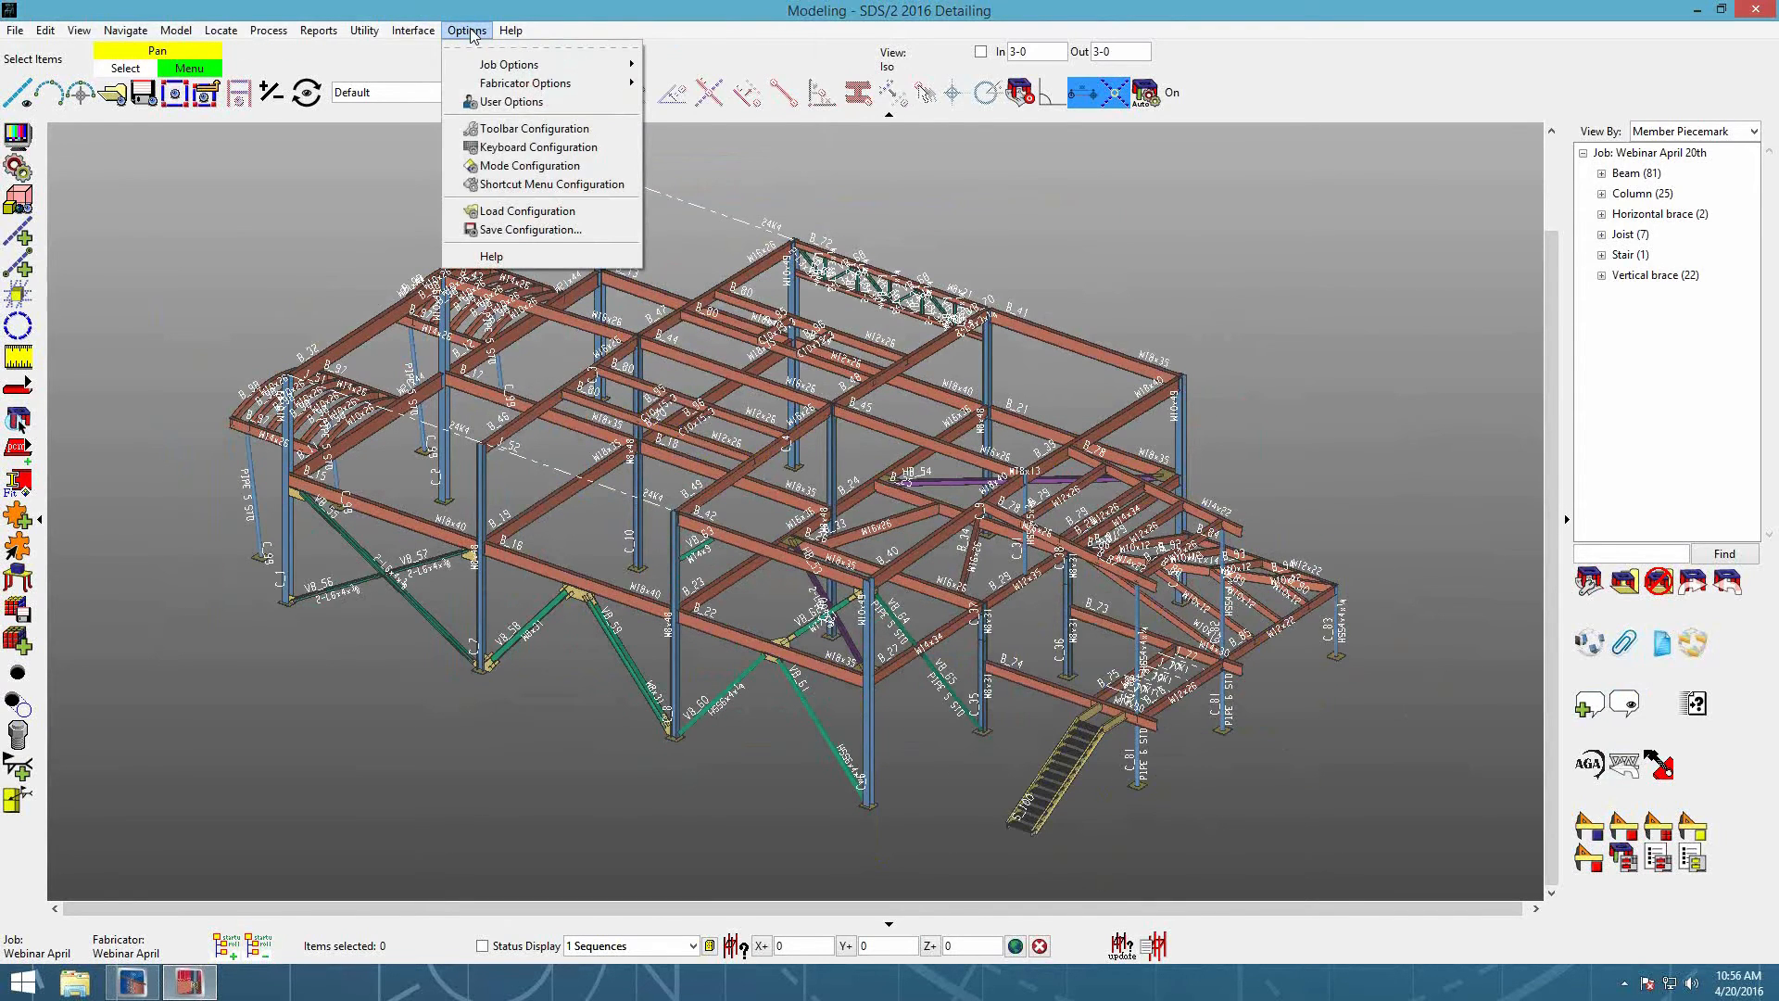
mouse_move(611, 91)
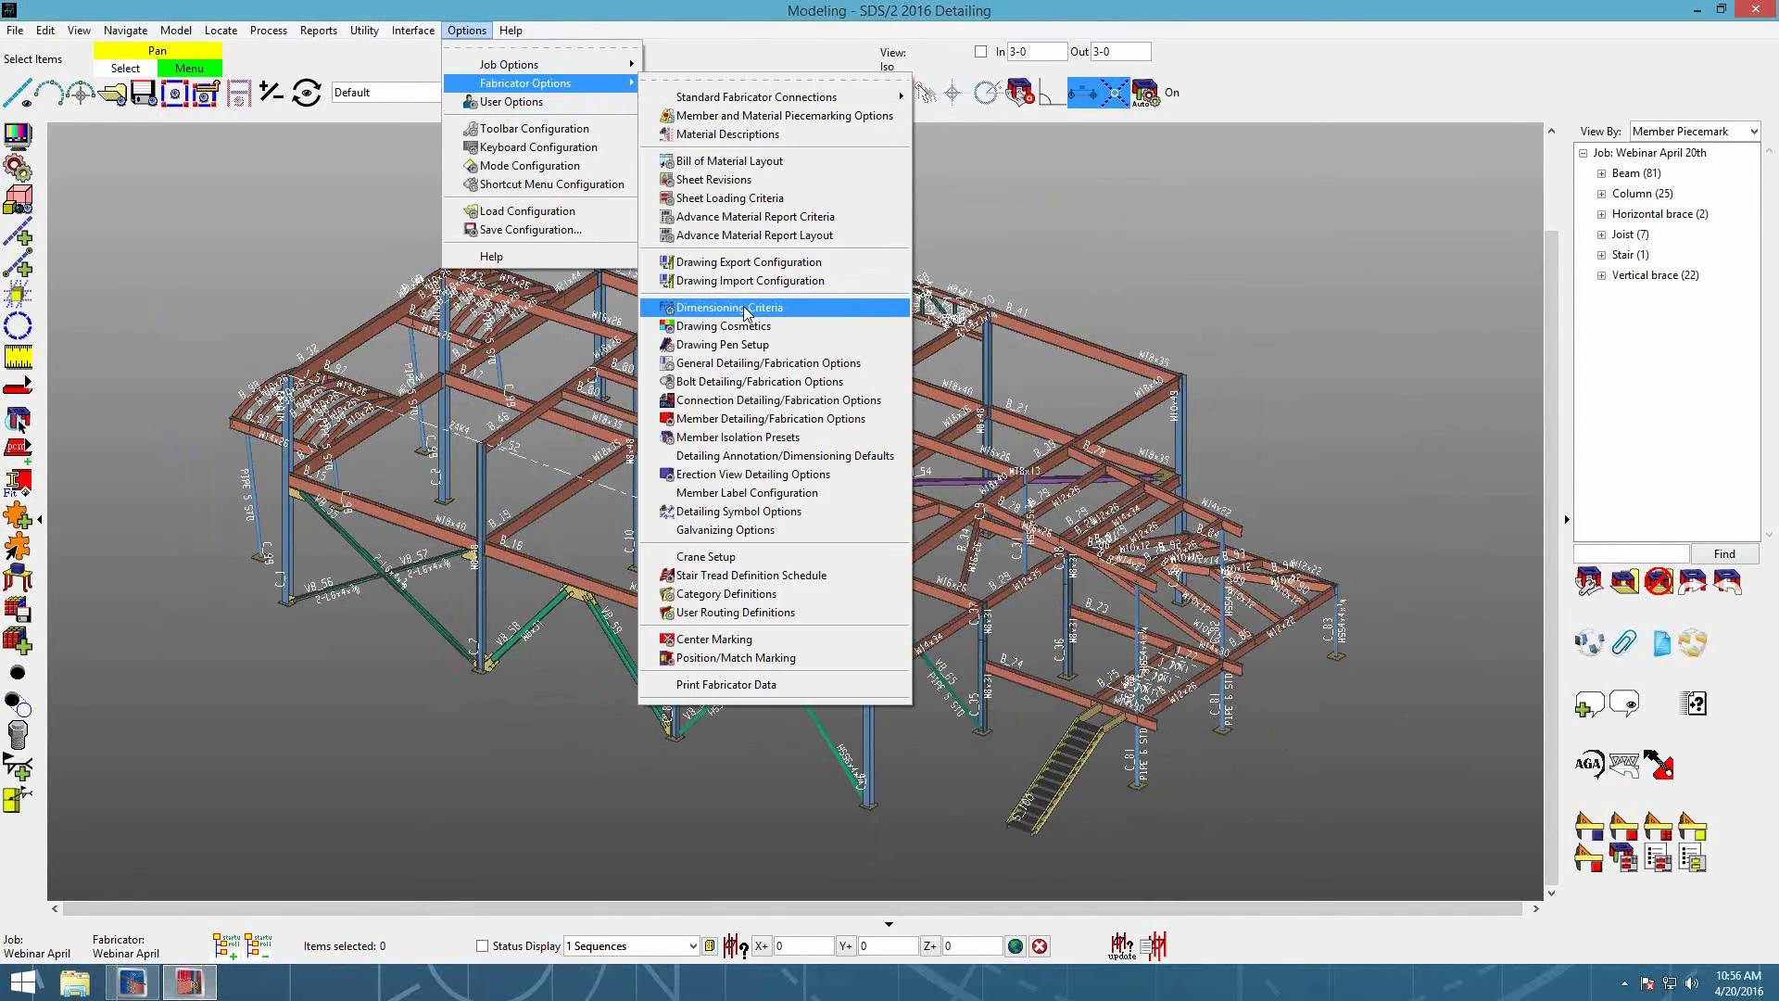
click(851, 474)
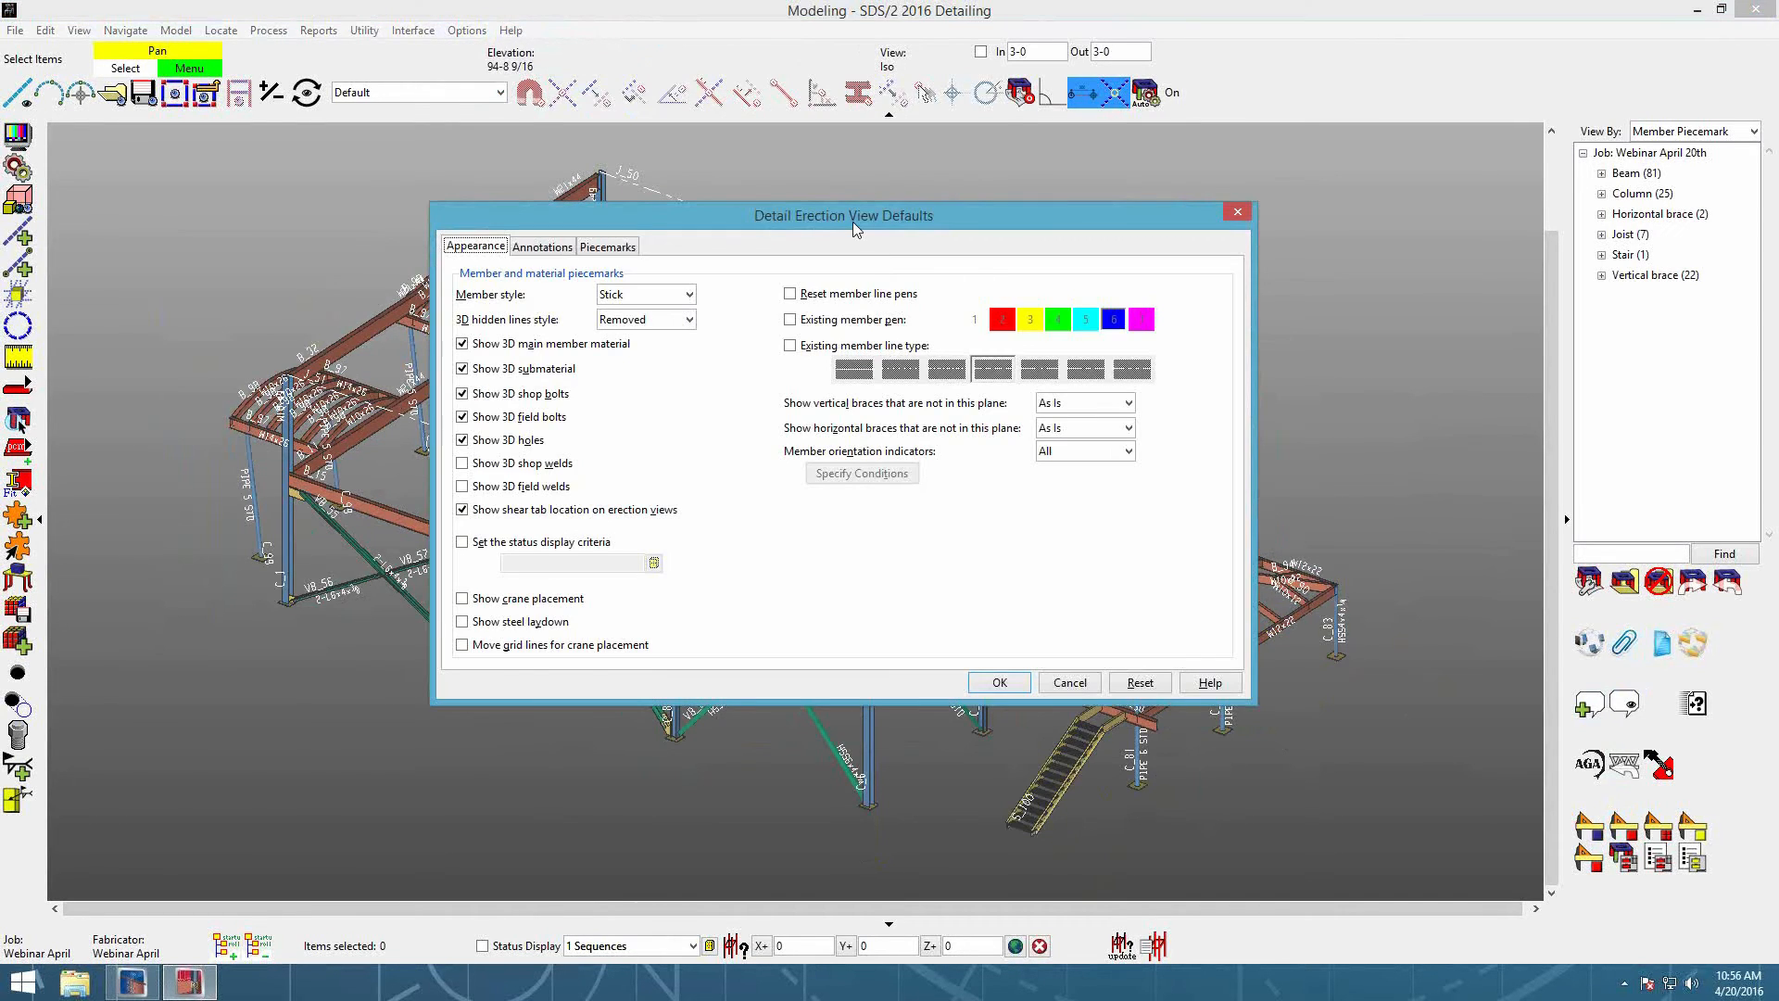
drag(847, 215, 839, 192)
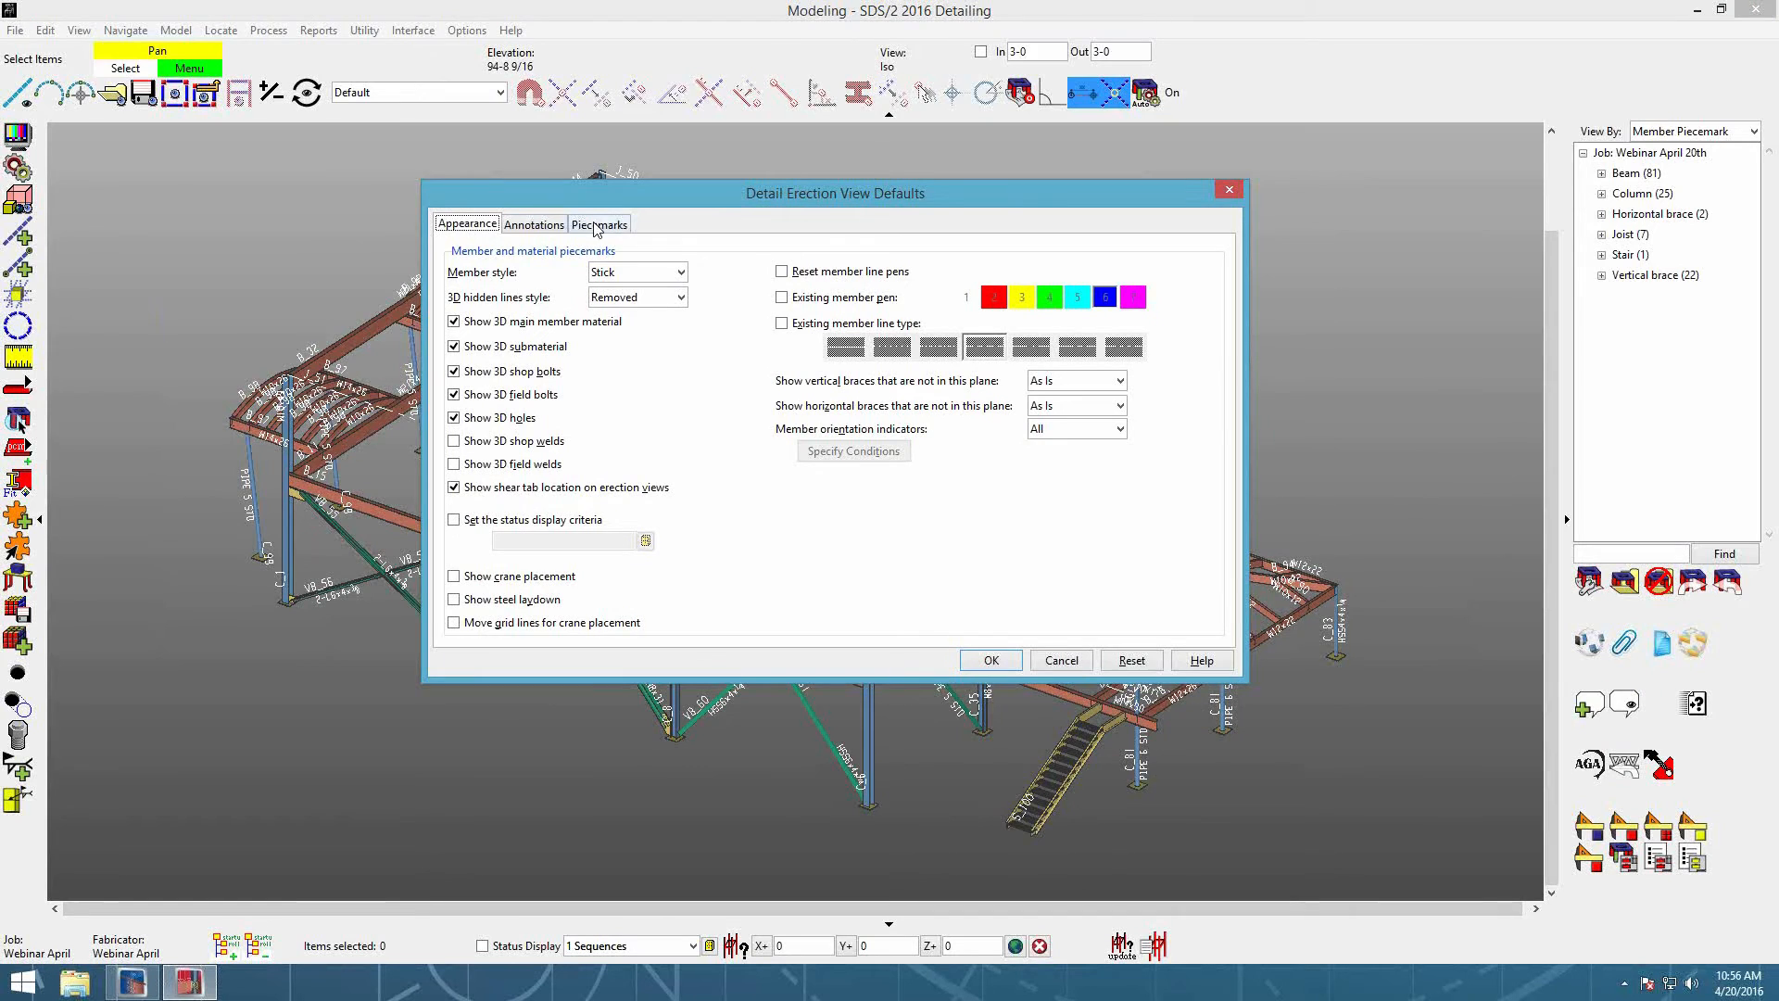
click(534, 224)
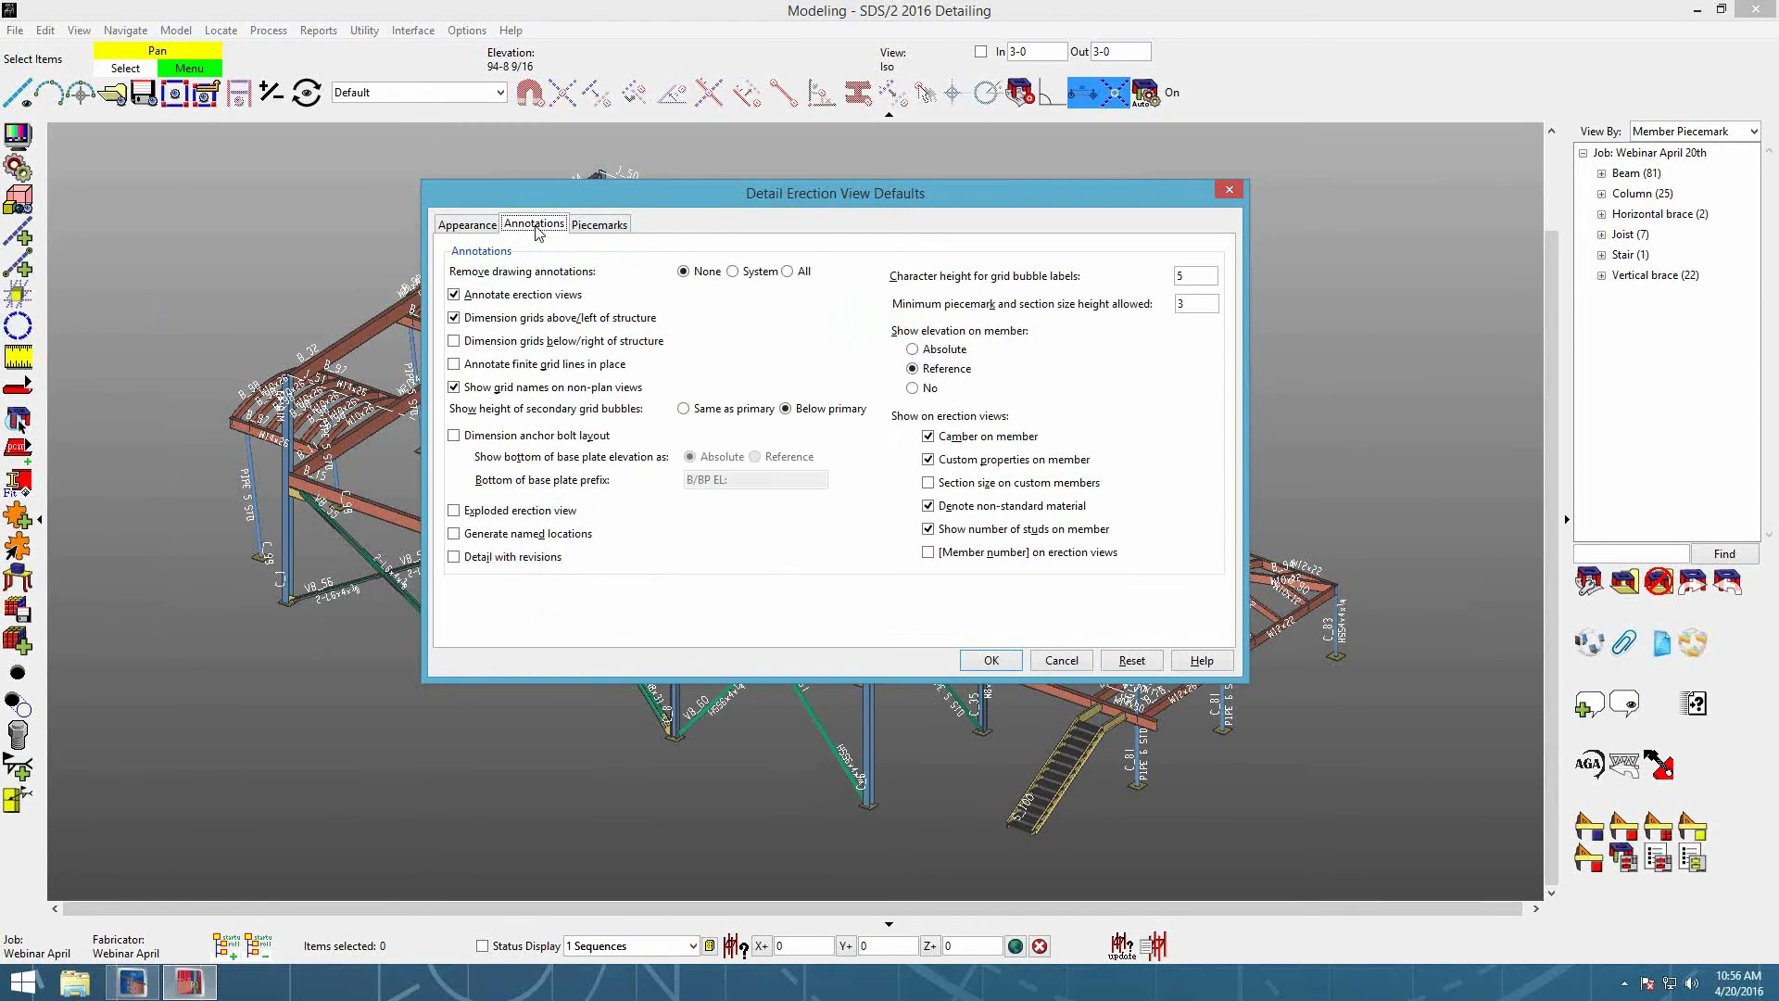
click(616, 226)
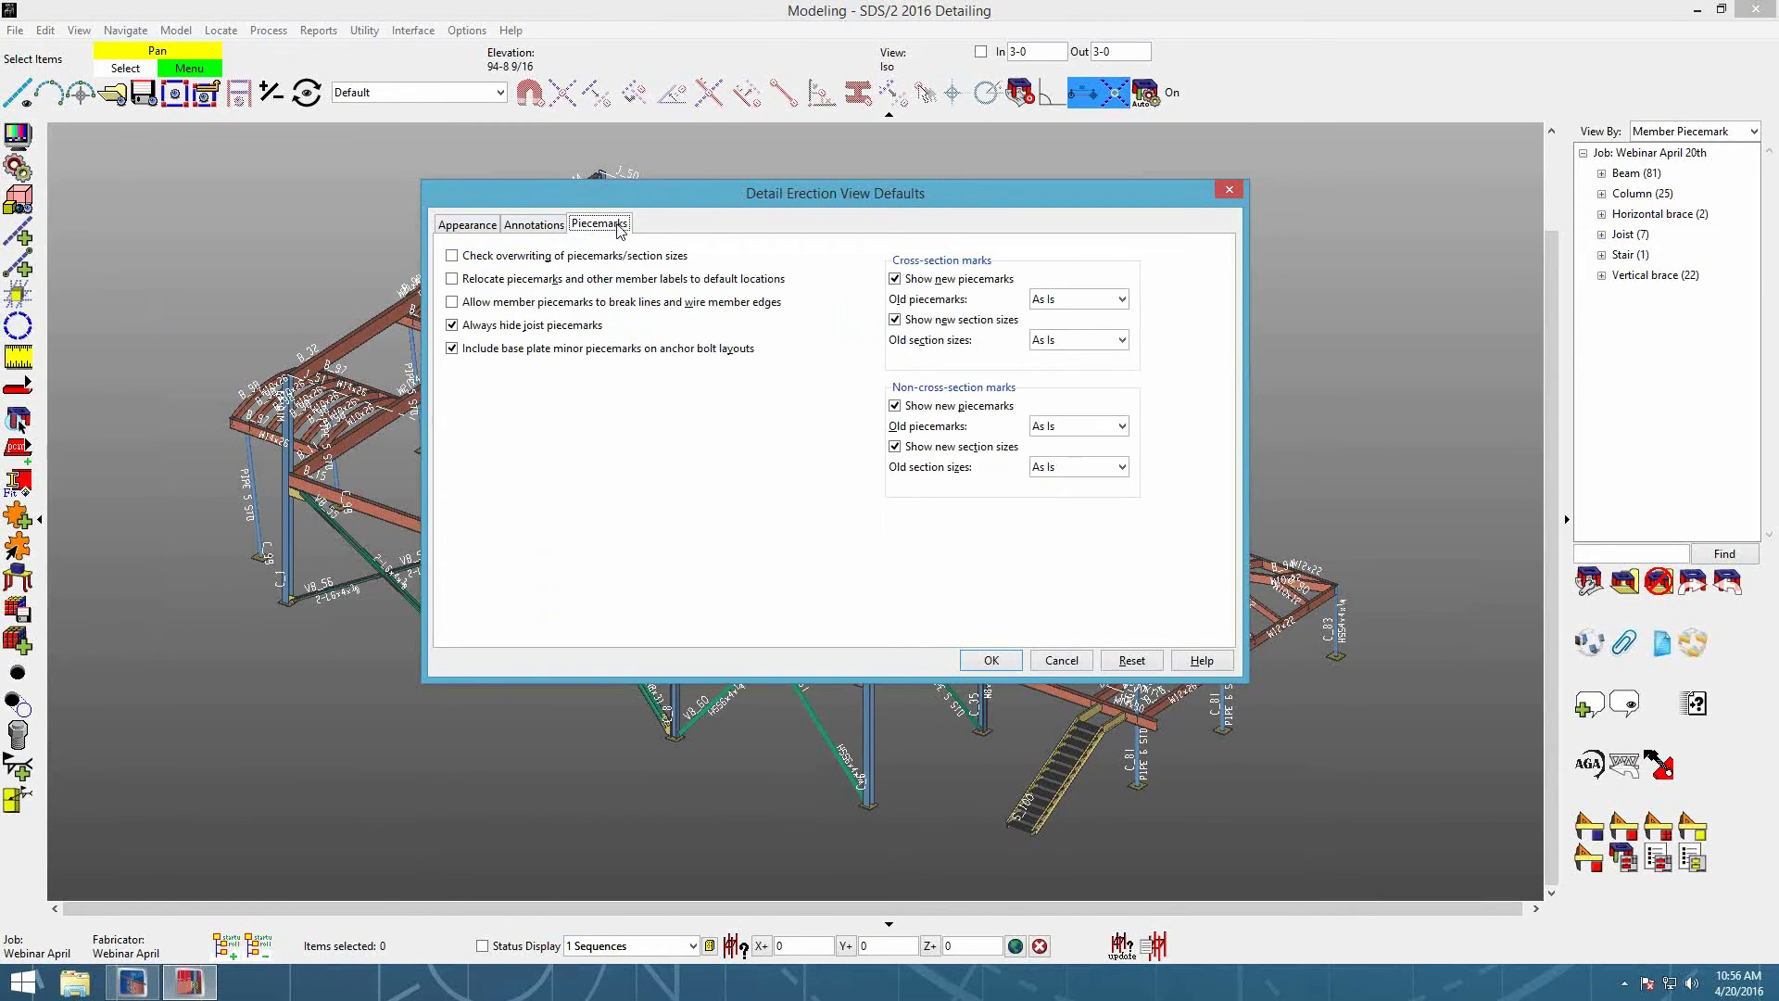
click(551, 224)
click(470, 224)
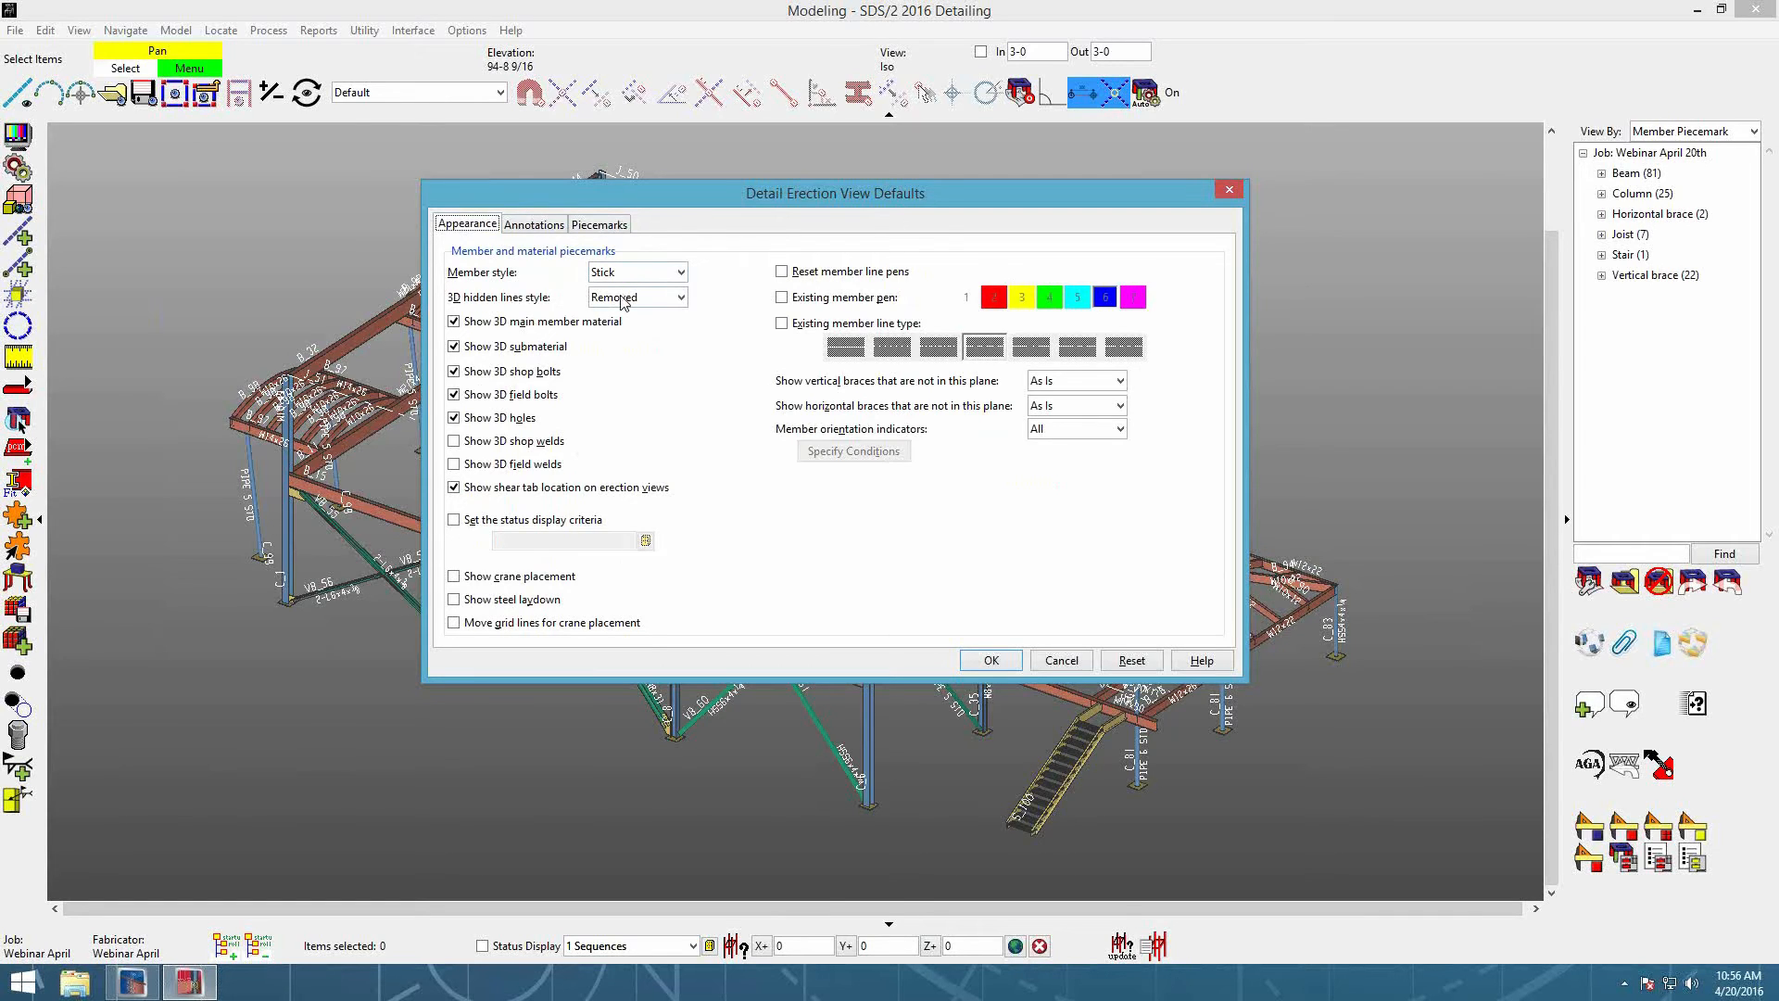
click(535, 226)
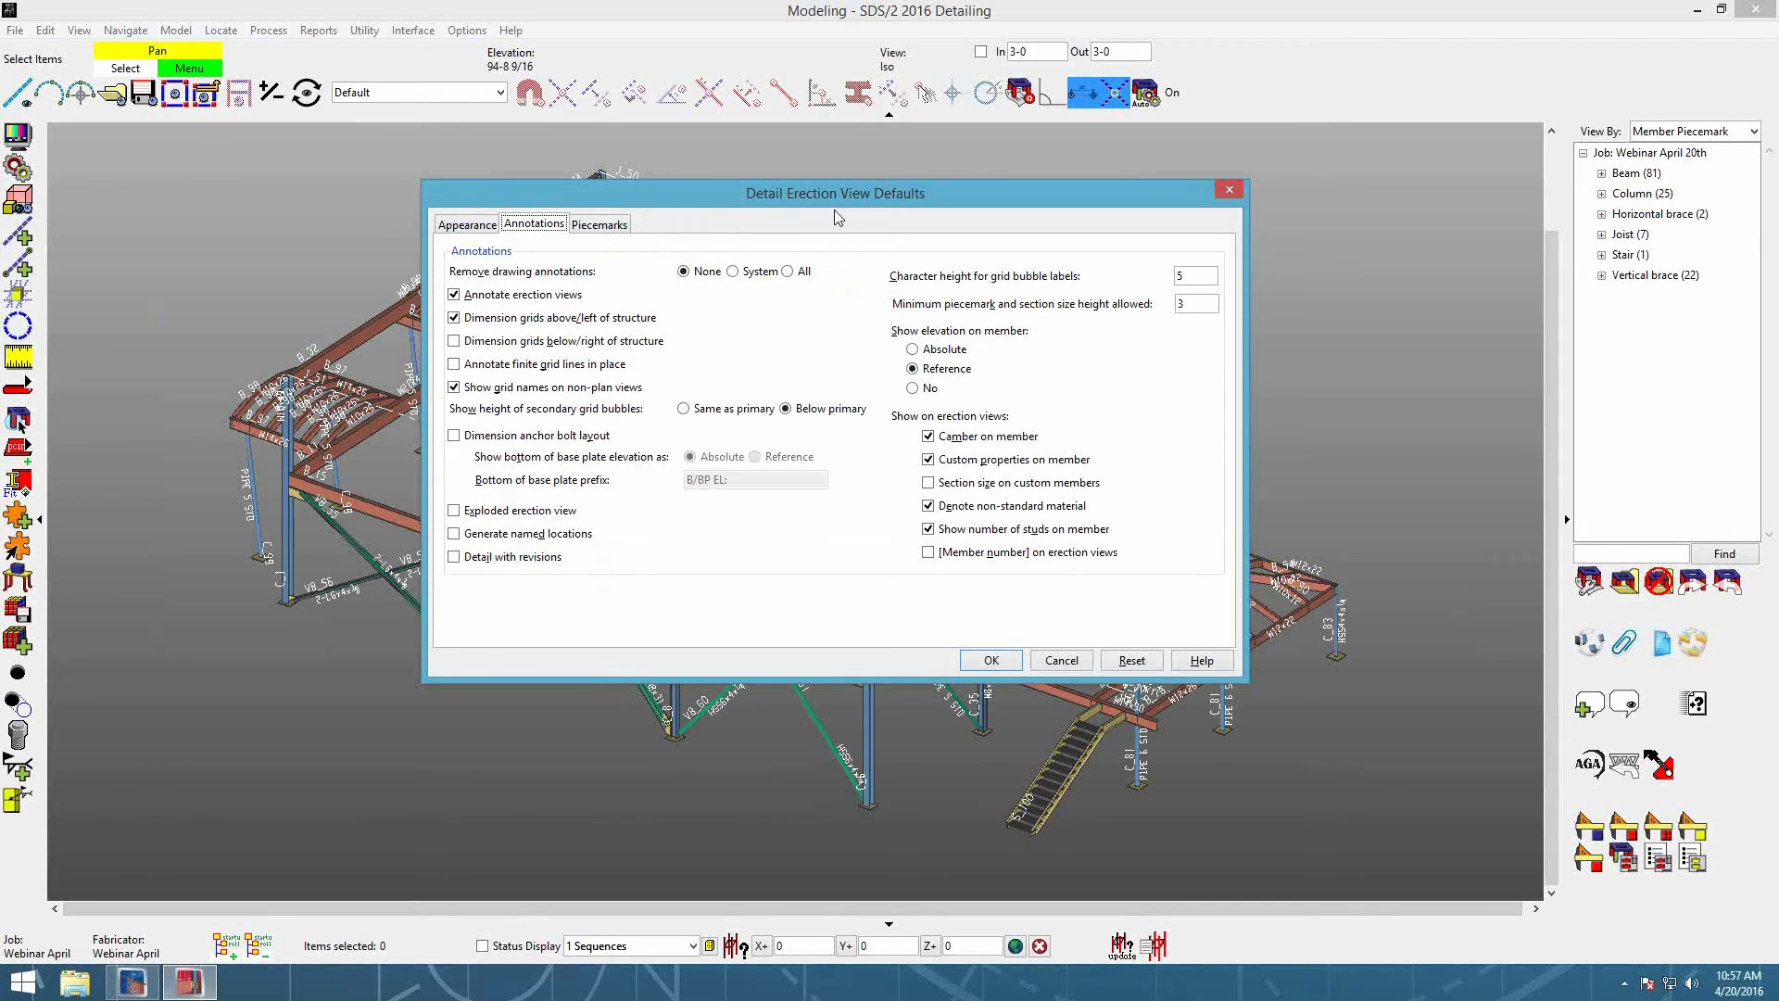
click(473, 226)
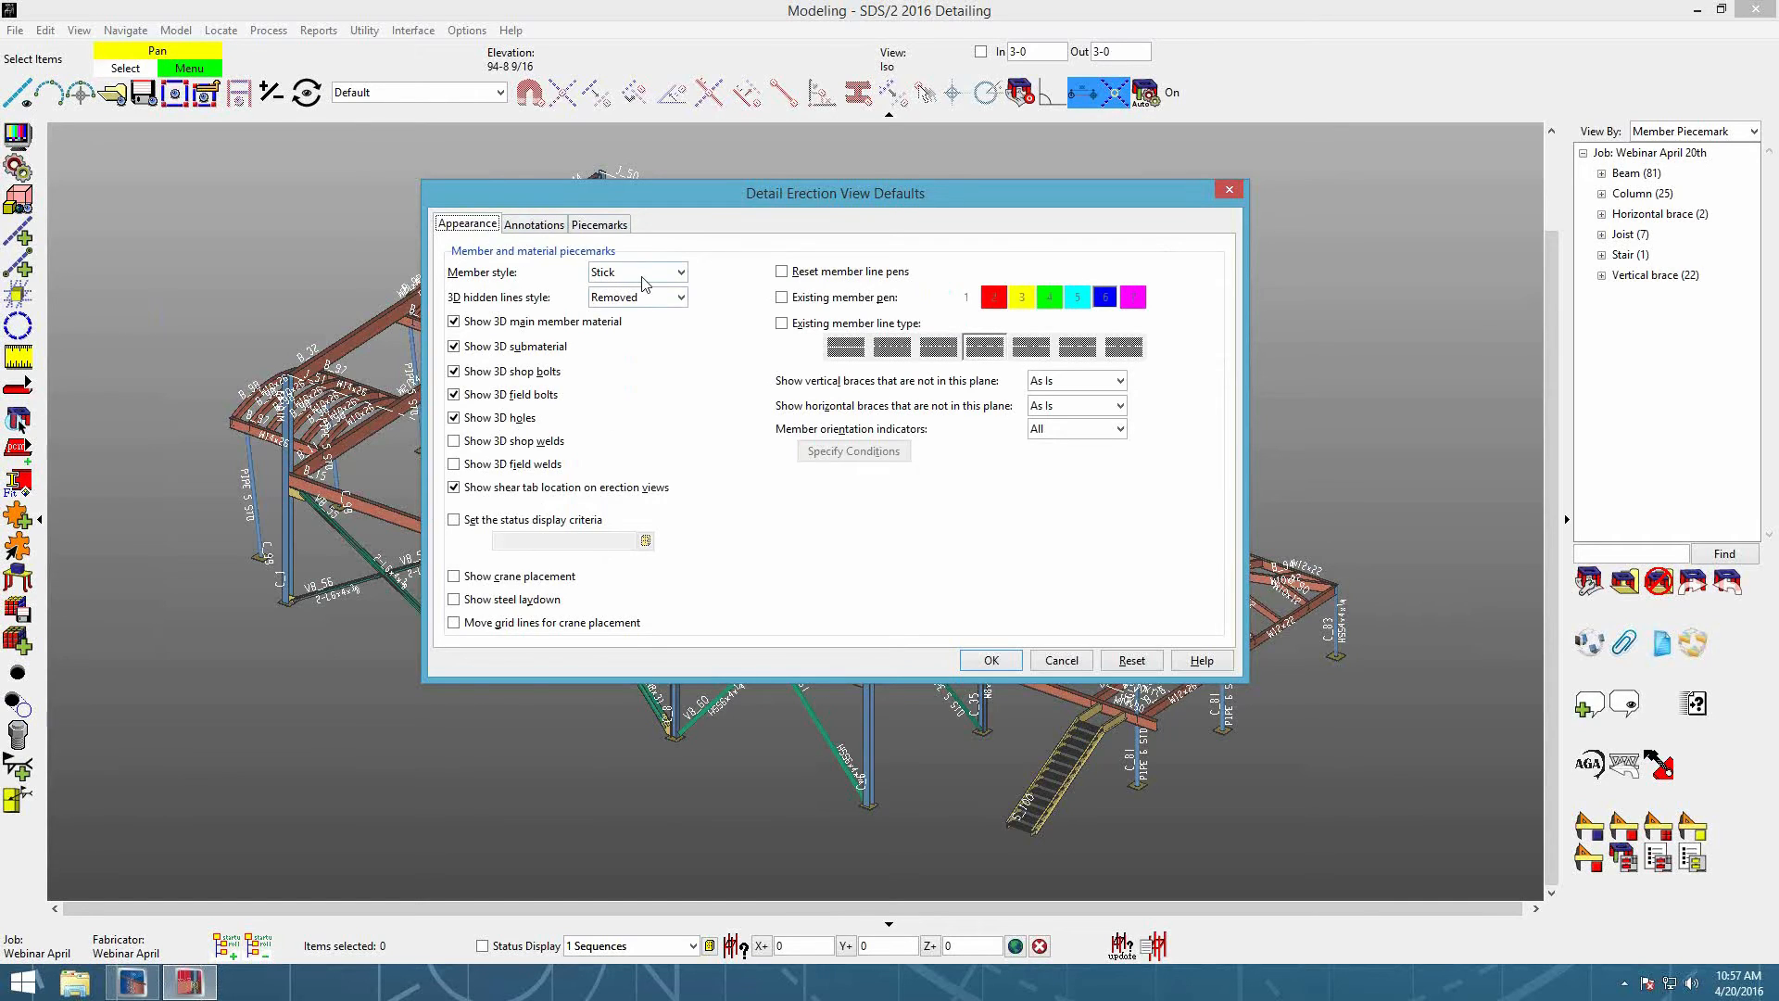
click(536, 225)
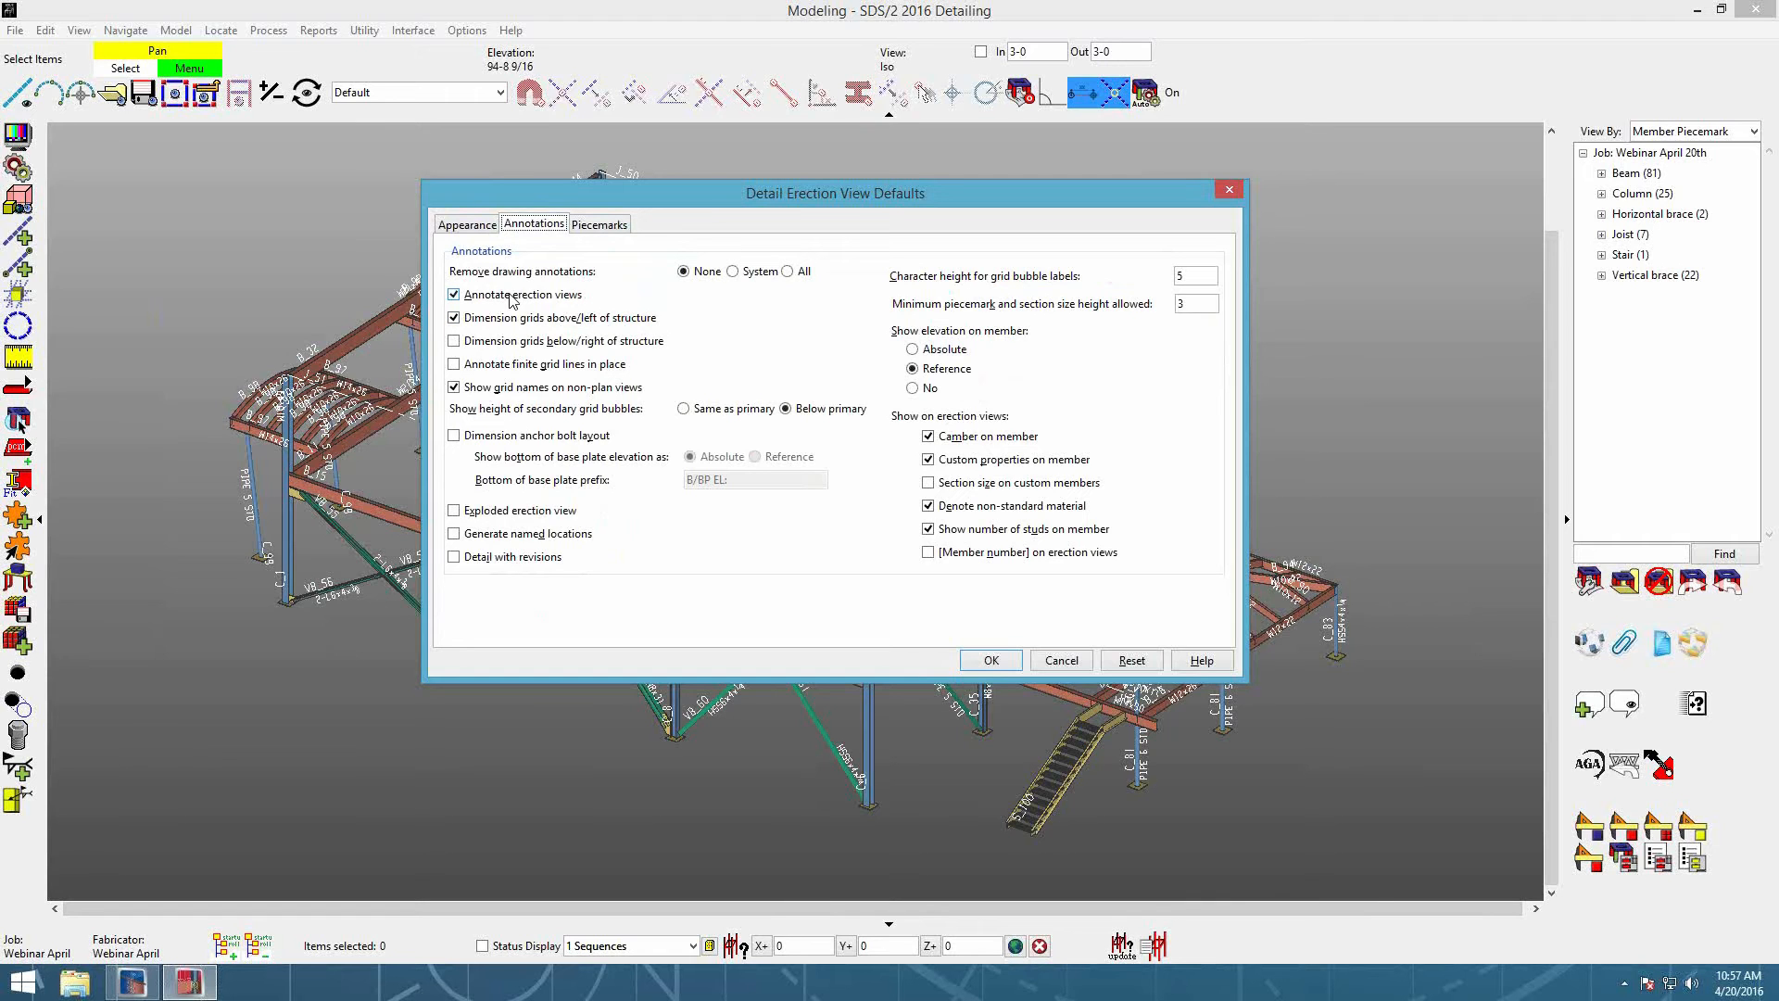
click(470, 225)
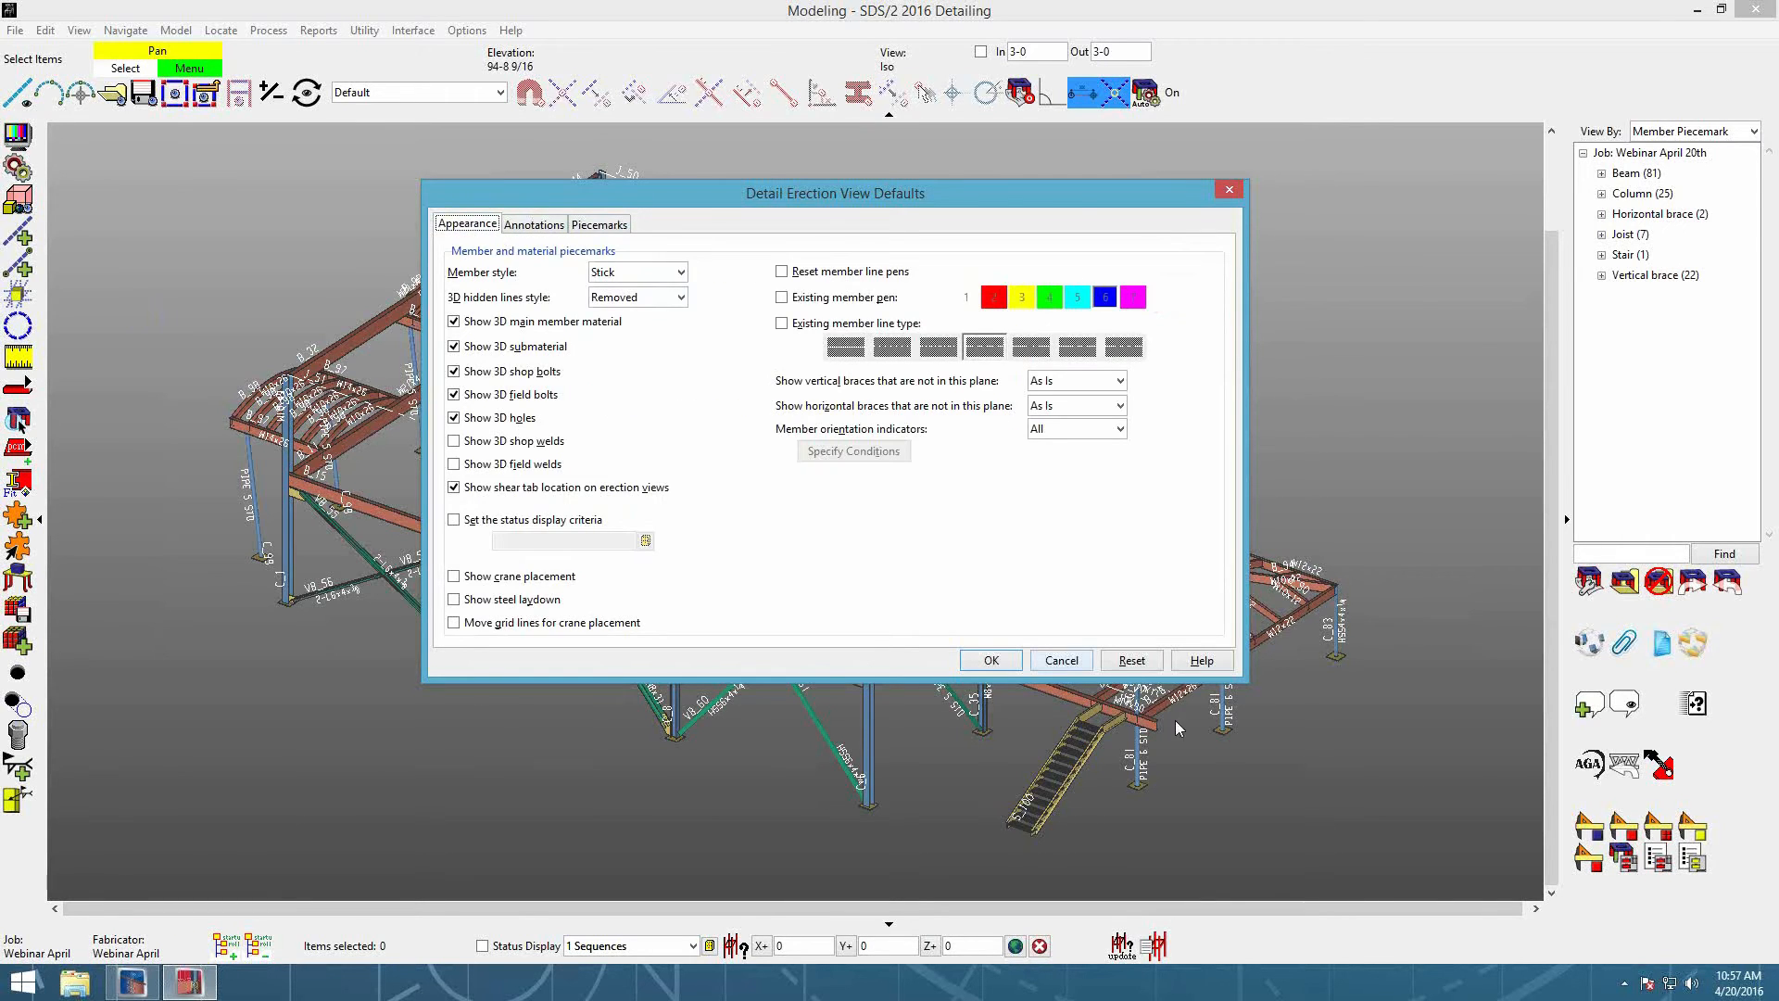
click(1063, 661)
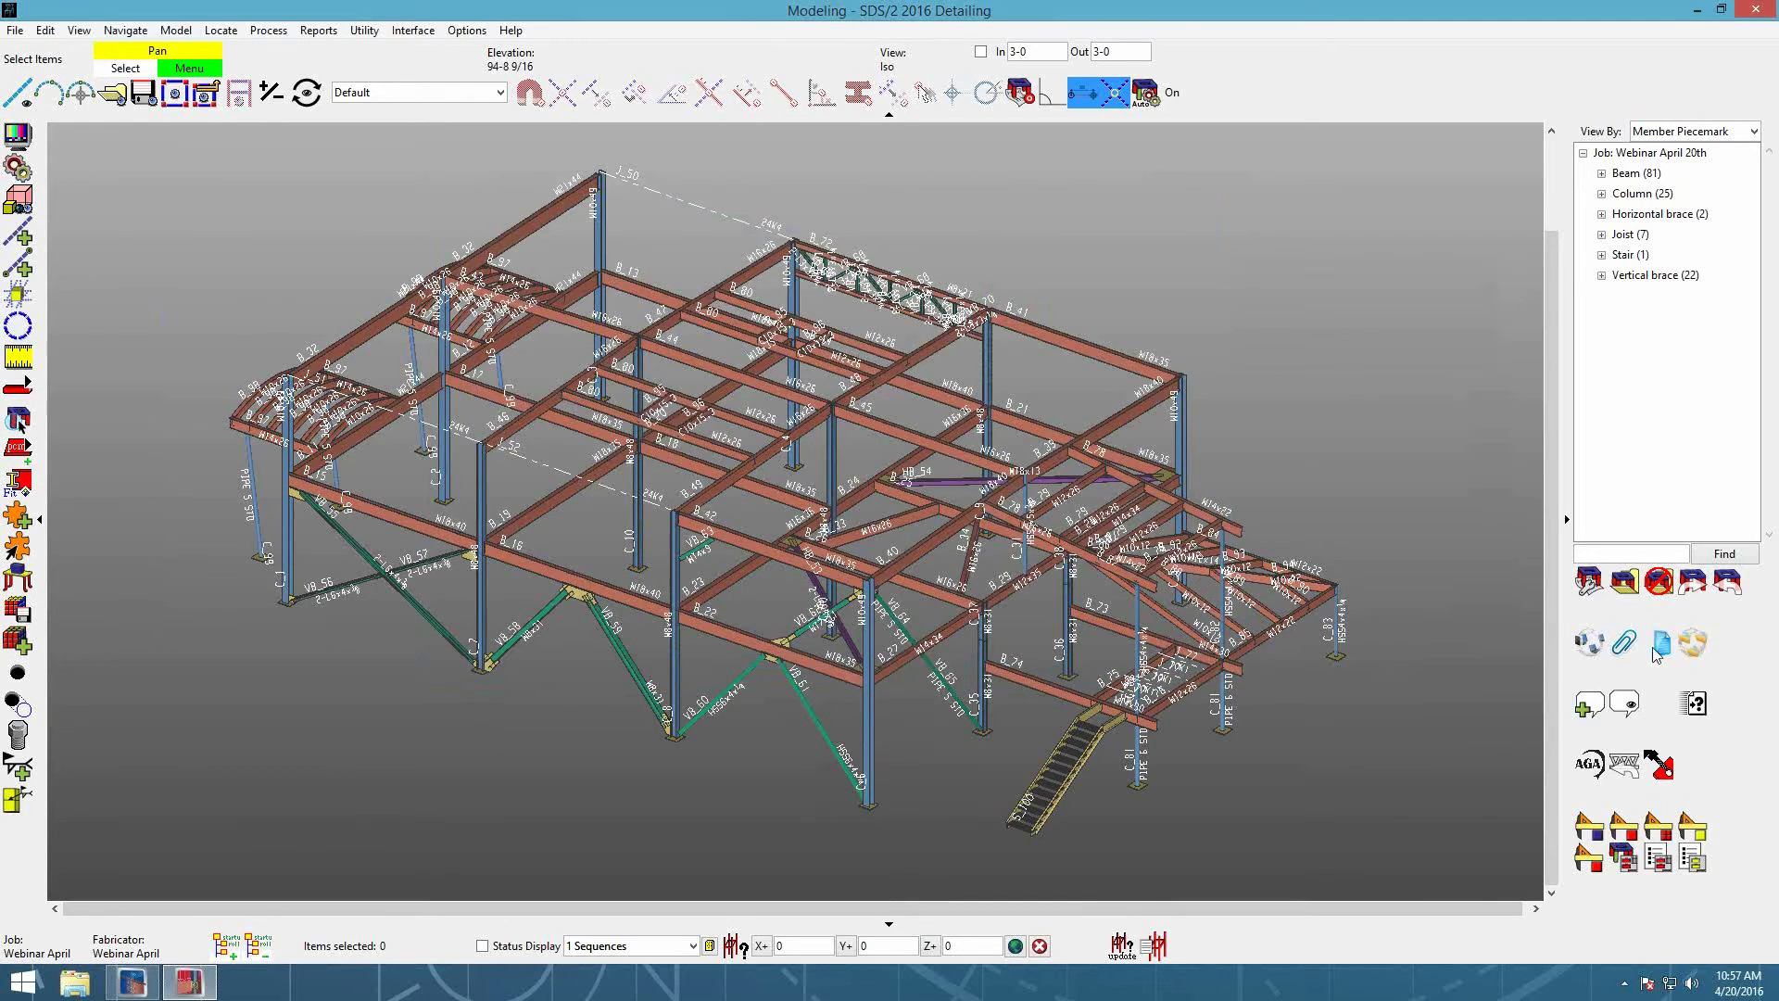
Step: Choose the Iso erection view for detailing and set its member style to Wire
click(1590, 826)
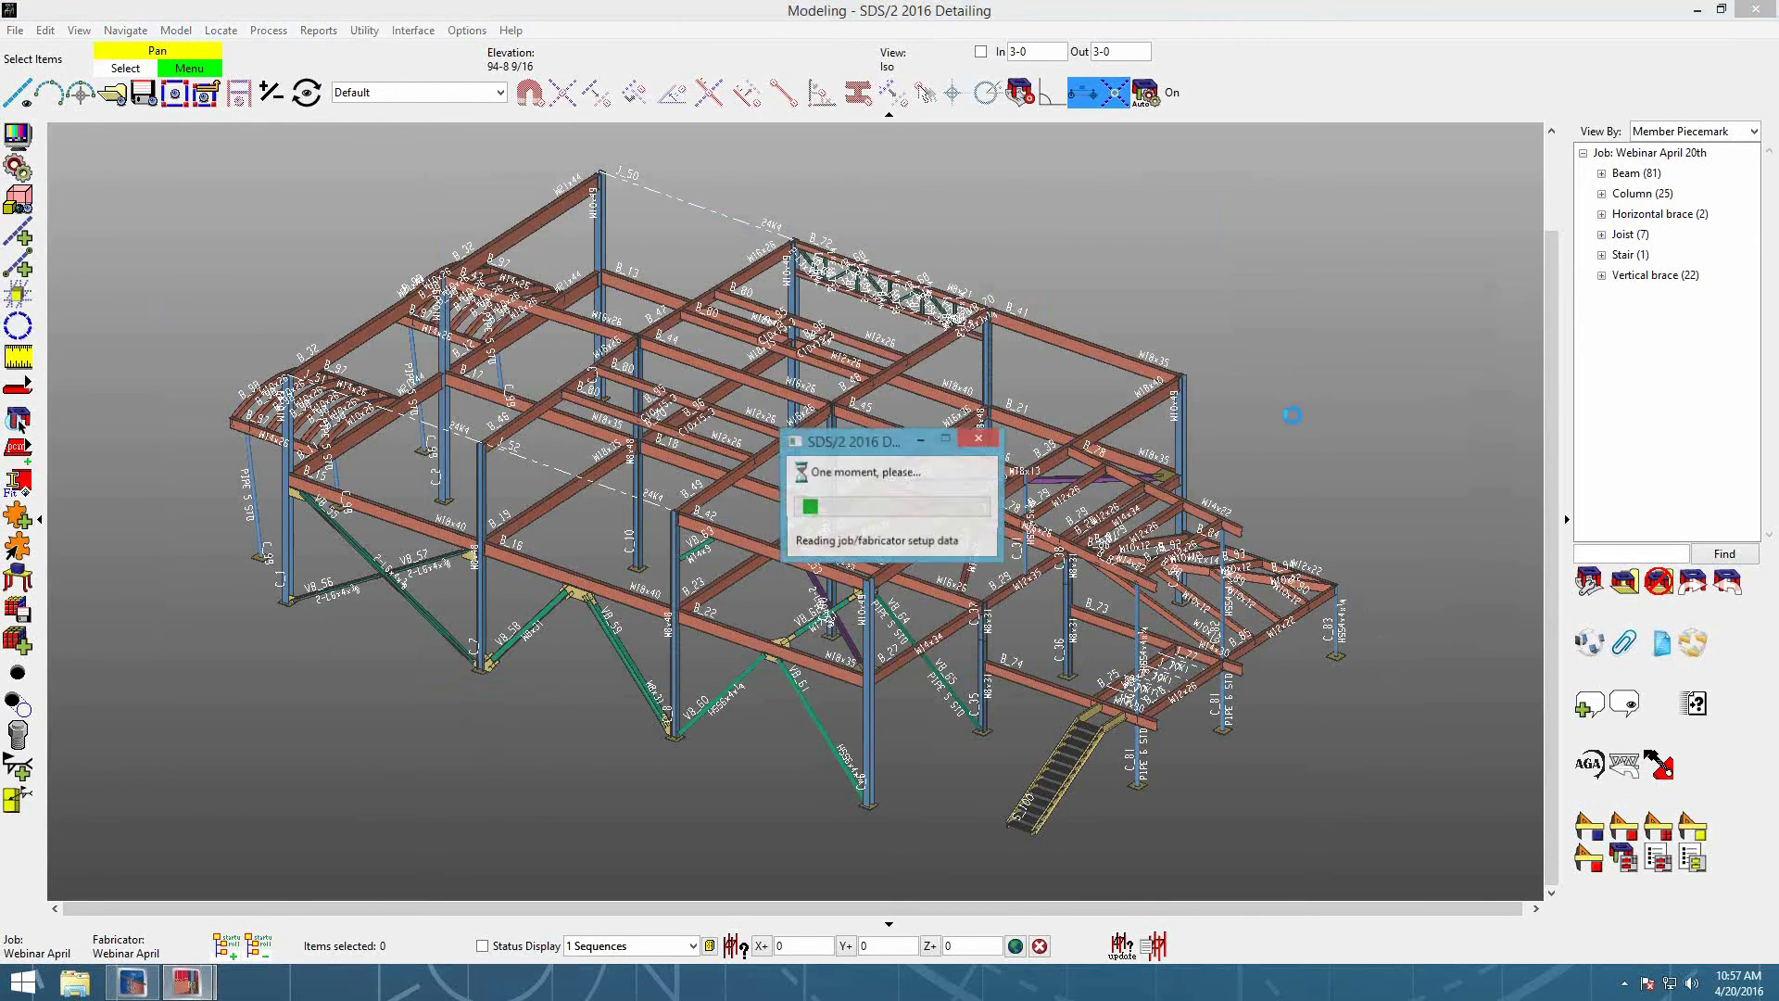
click(283, 323)
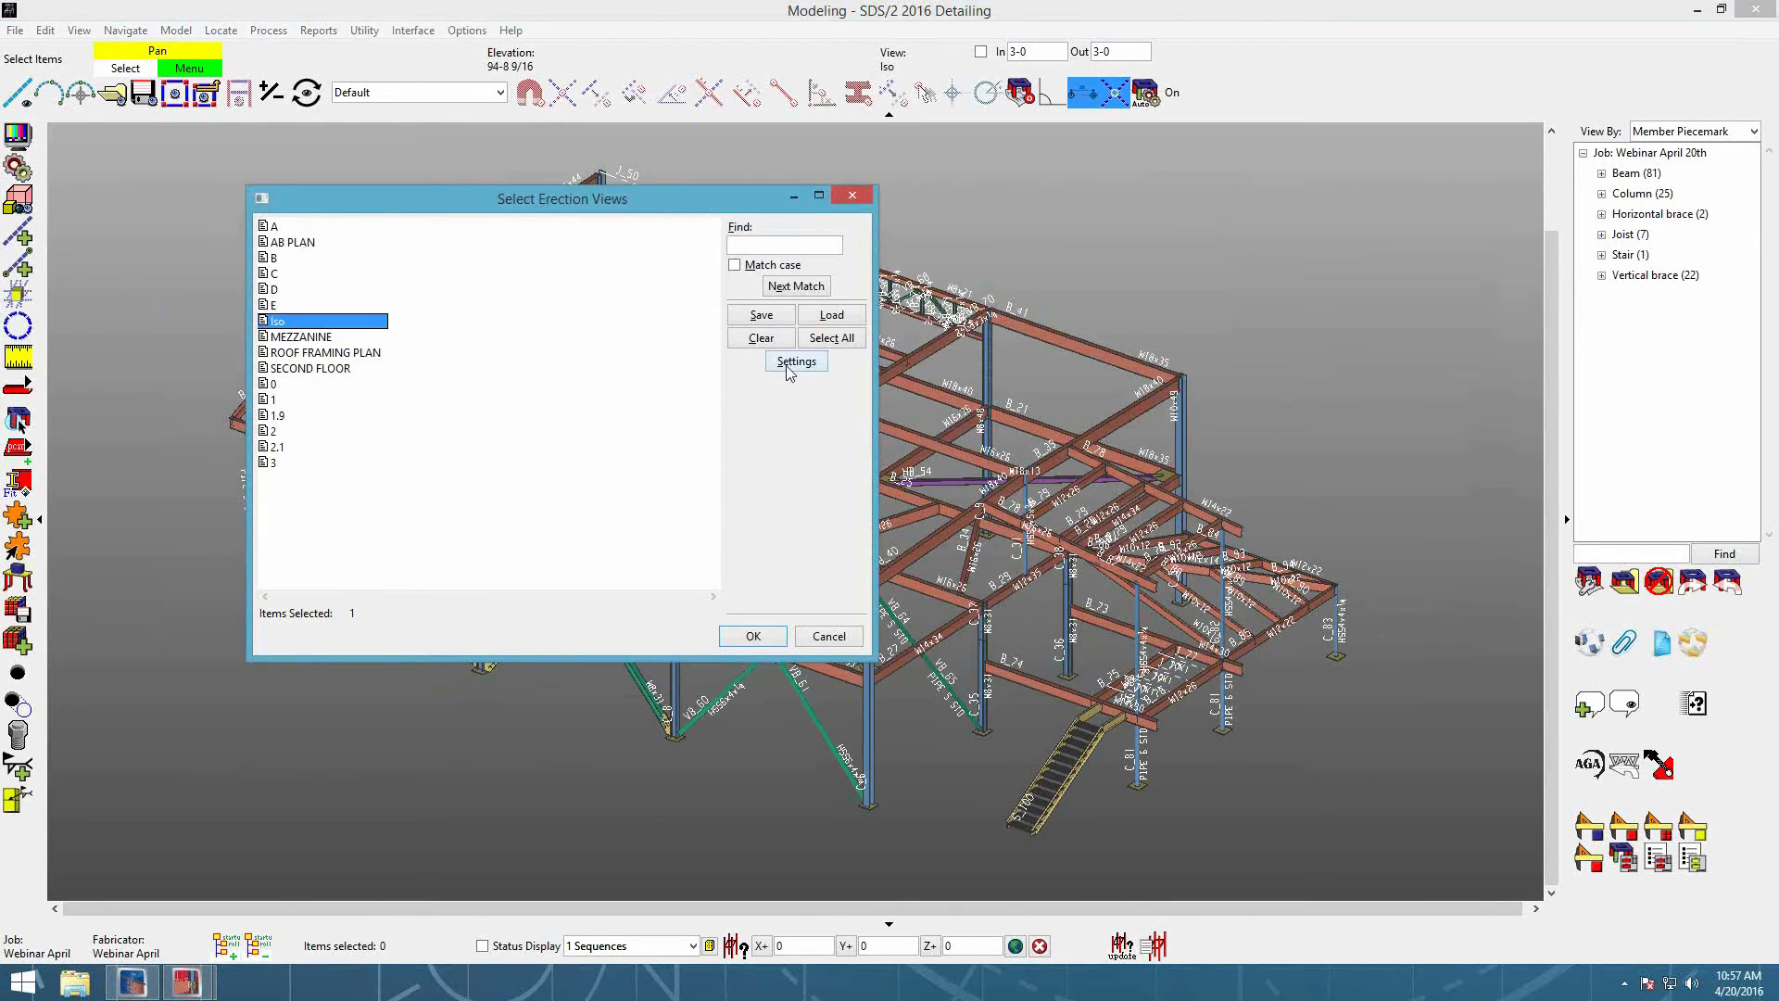
click(795, 363)
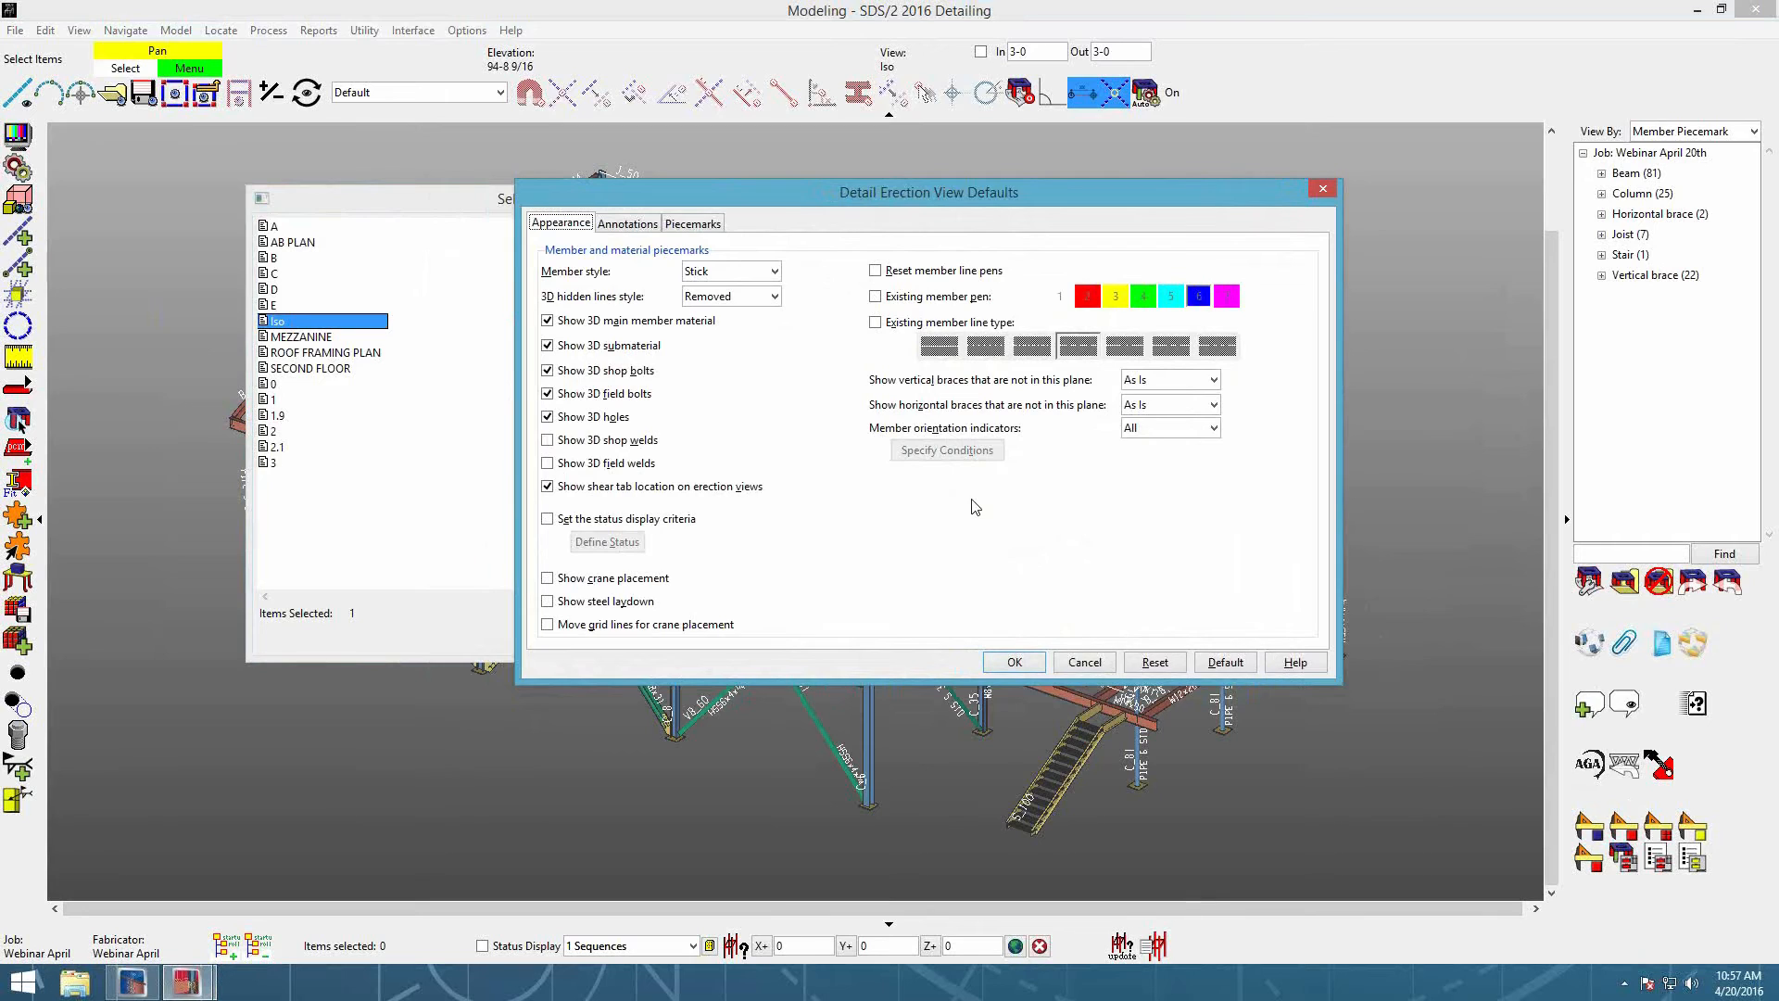
click(774, 271)
click(744, 306)
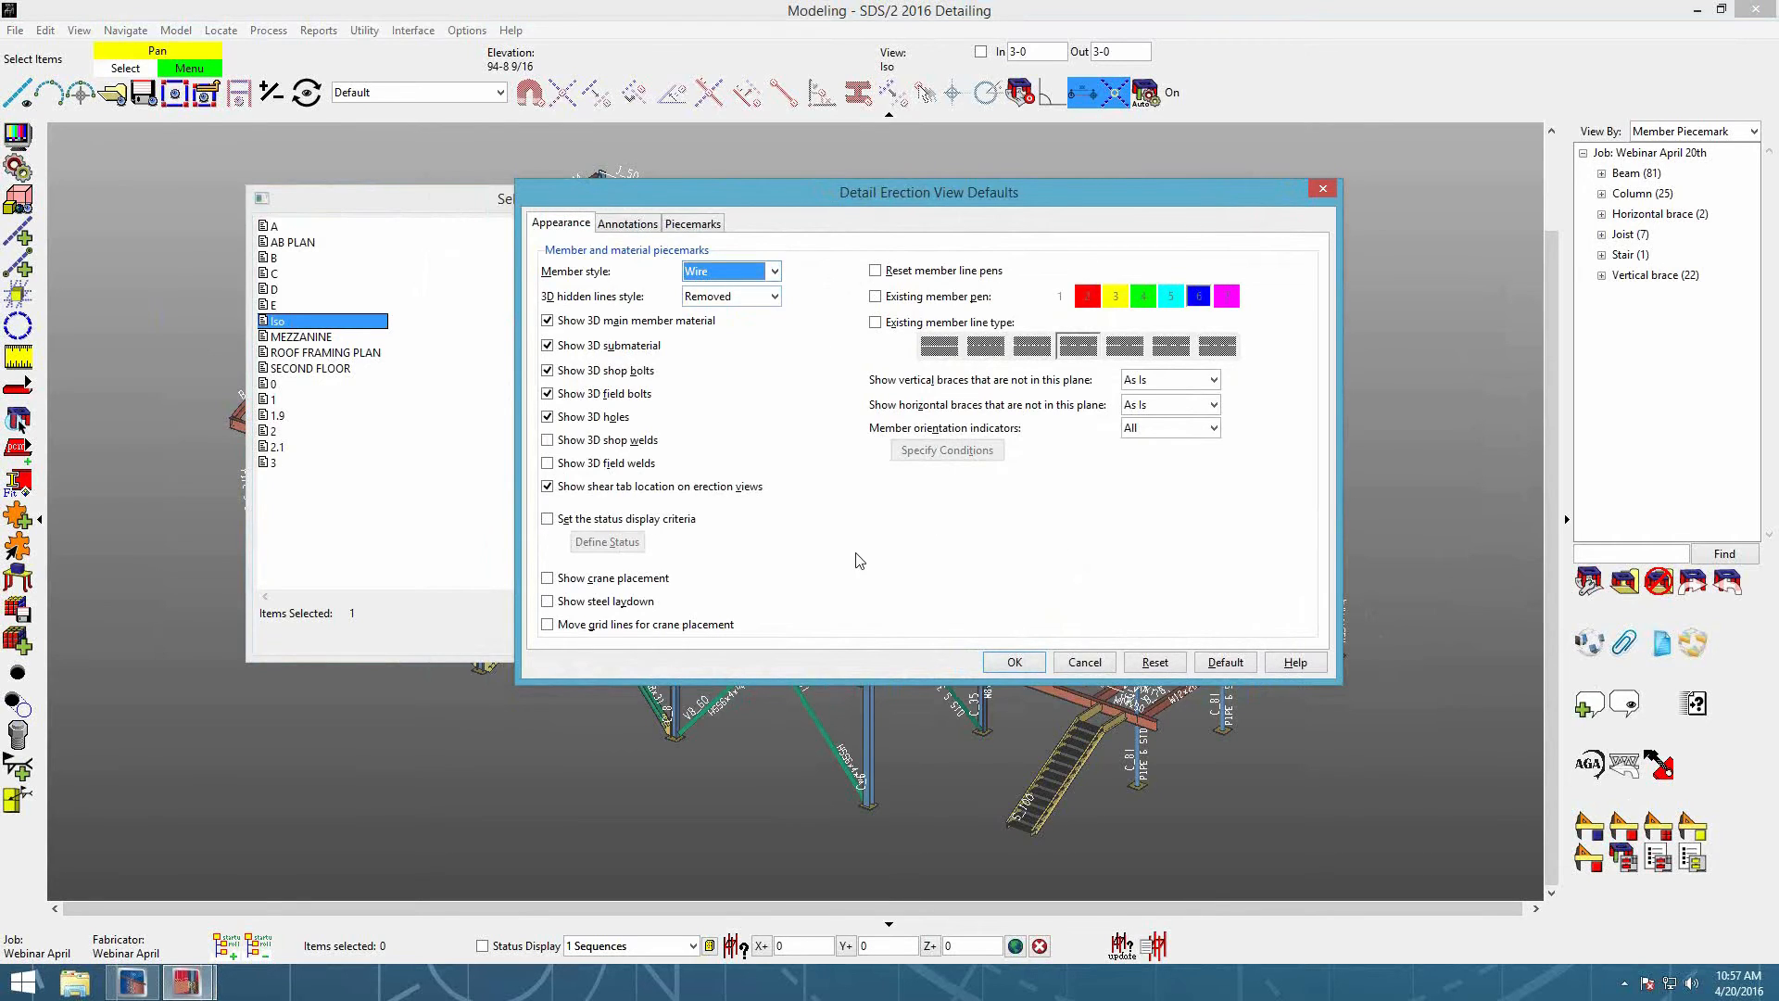
Step: Turn on the status display criteria for the Iso view, load the 1 Sequences status file, and accept the settings
click(547, 520)
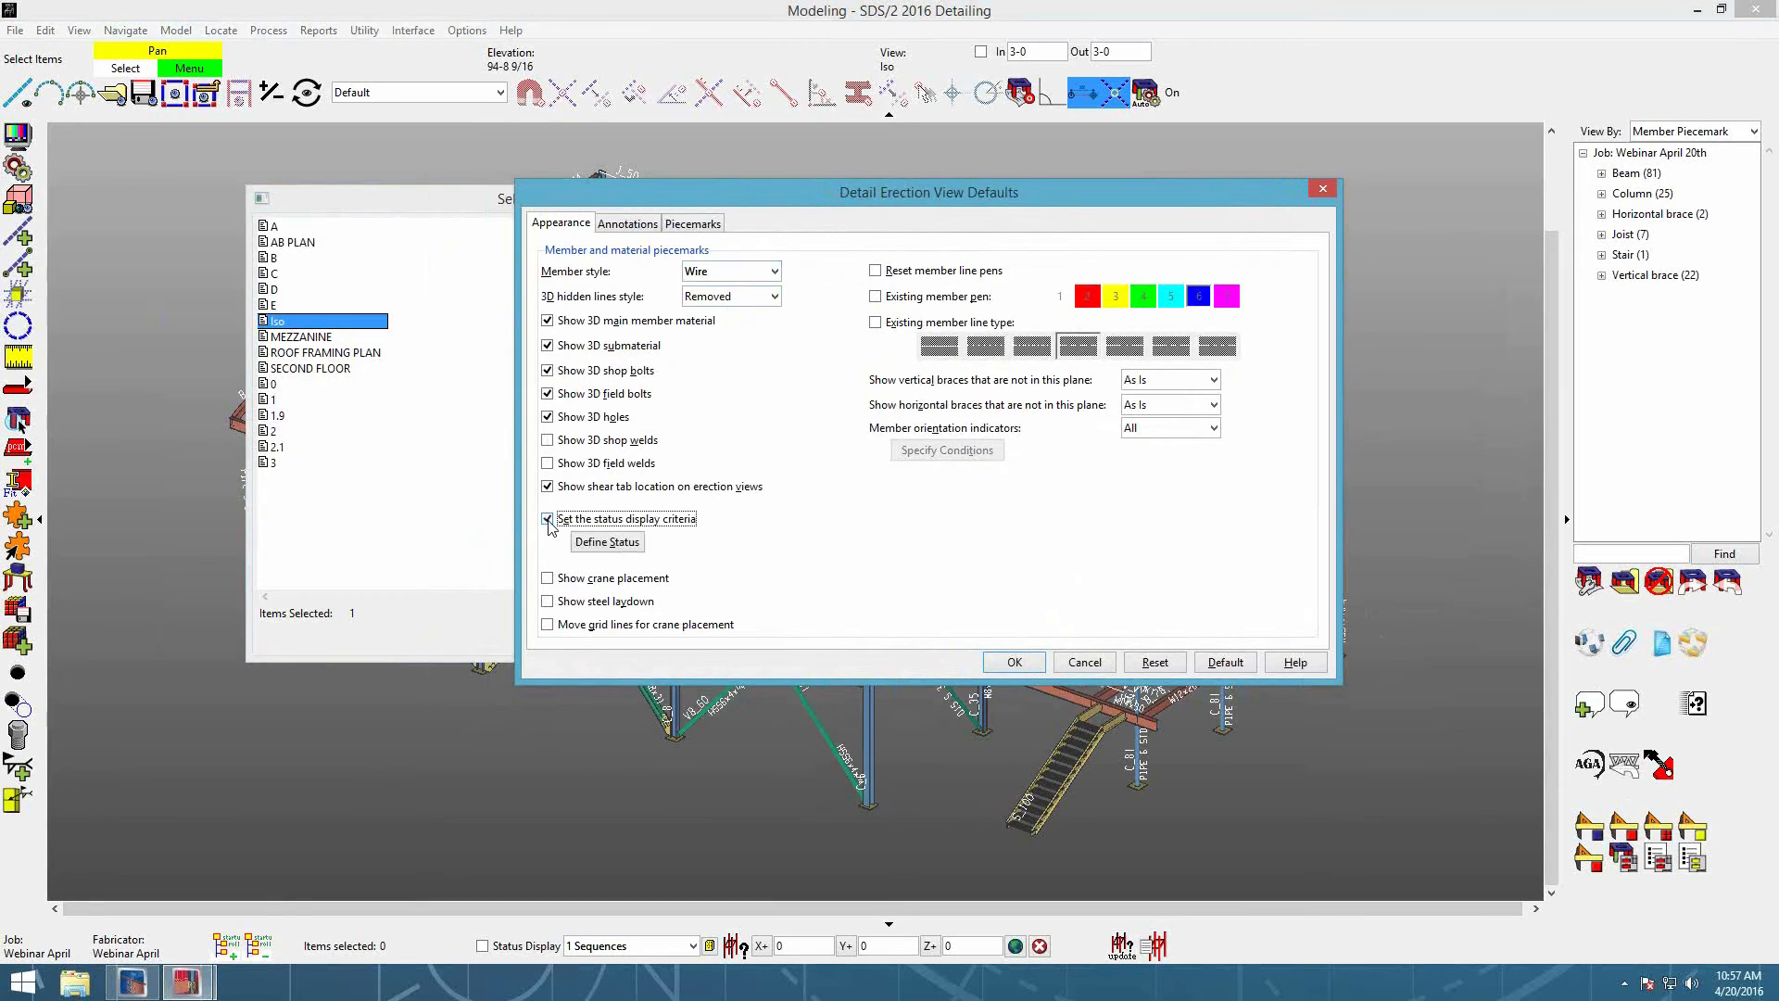
click(612, 543)
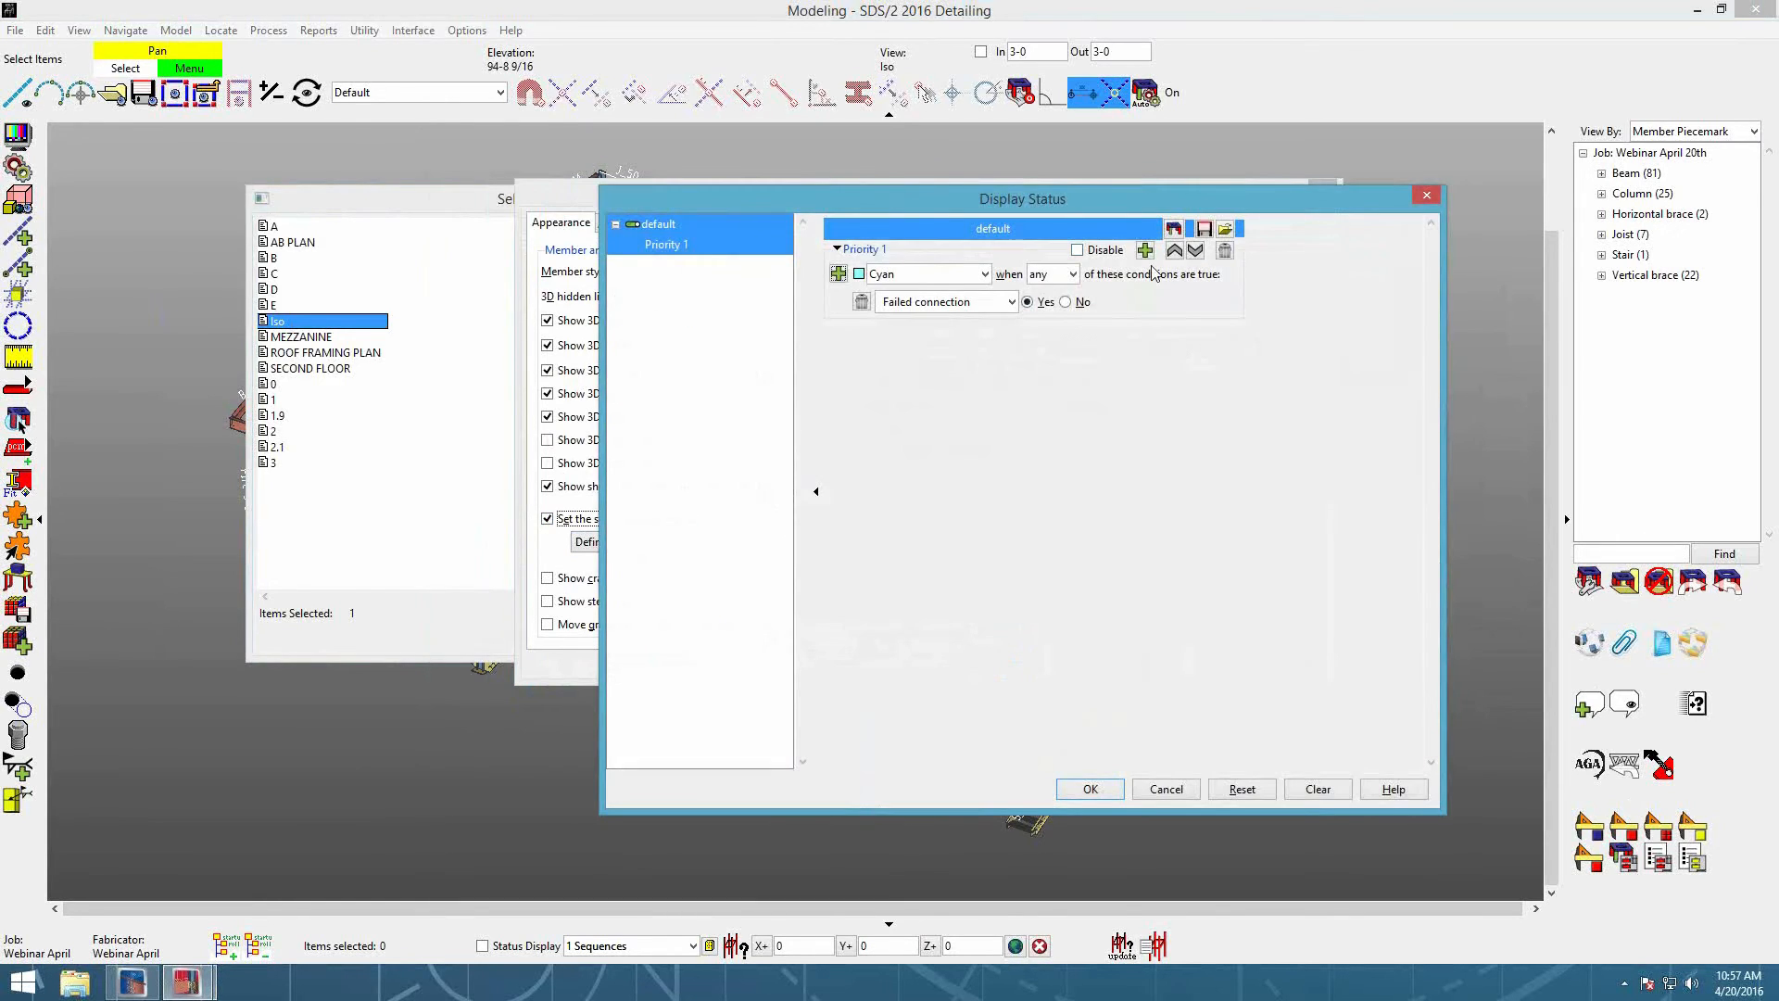
click(1225, 229)
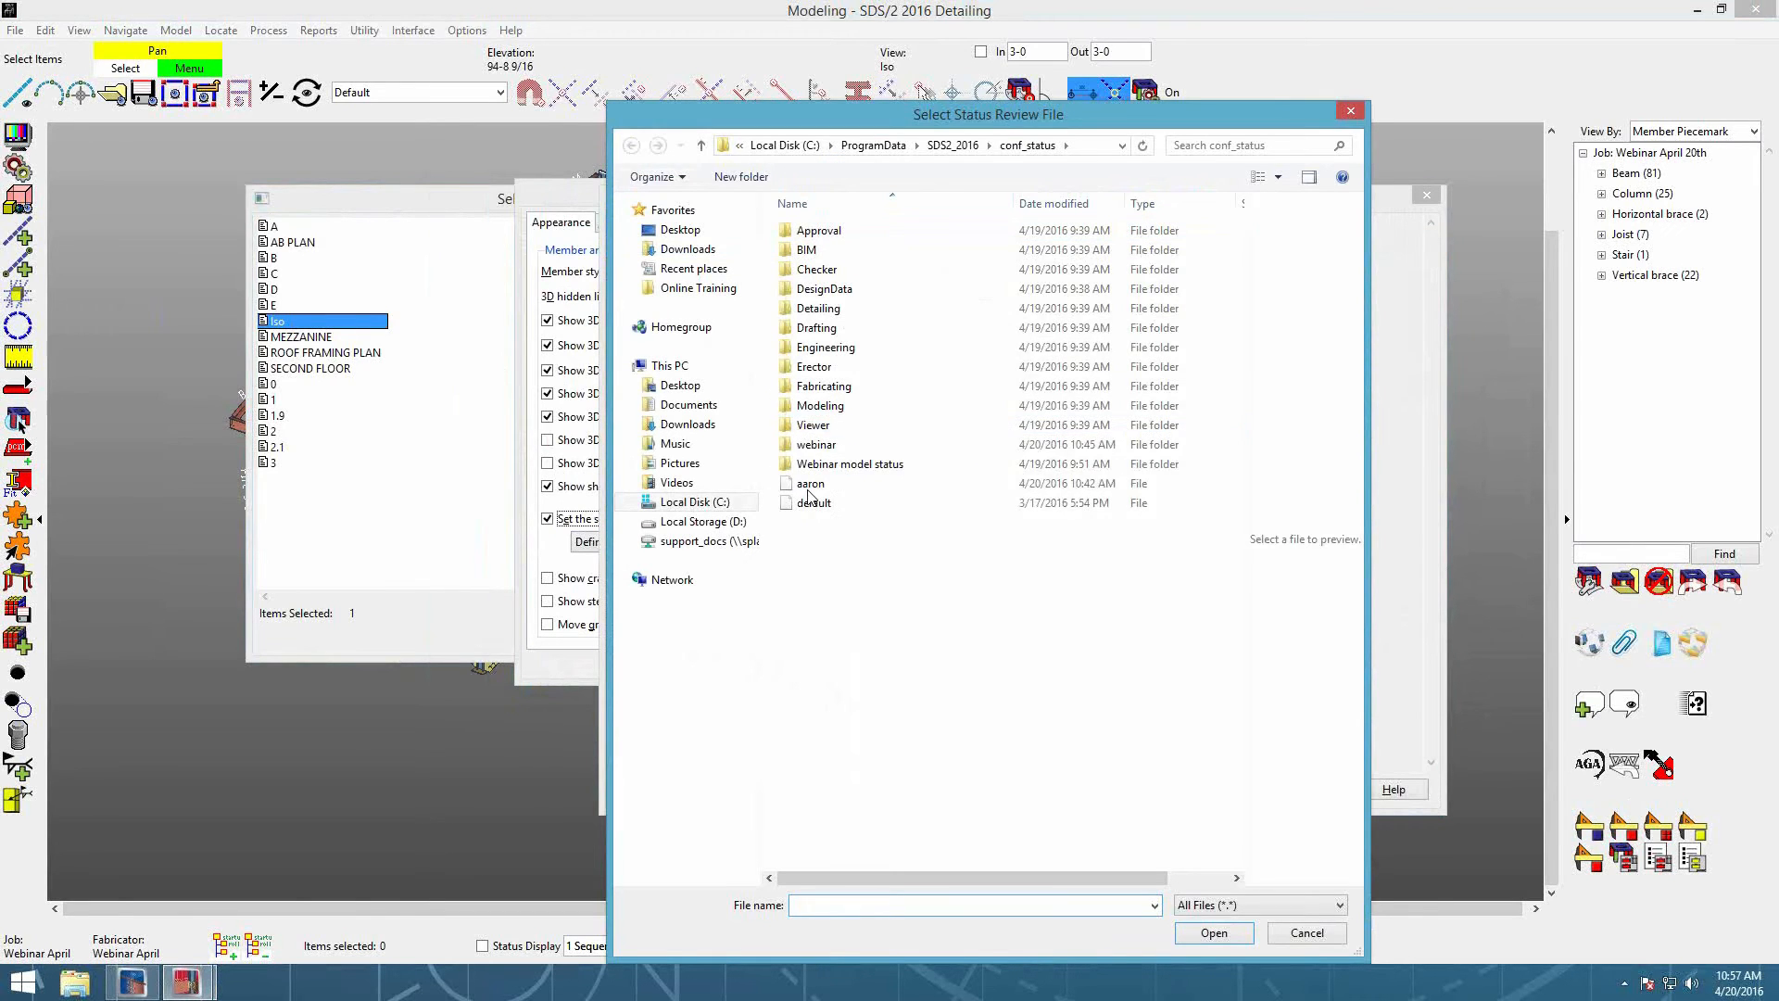
double_click(839, 231)
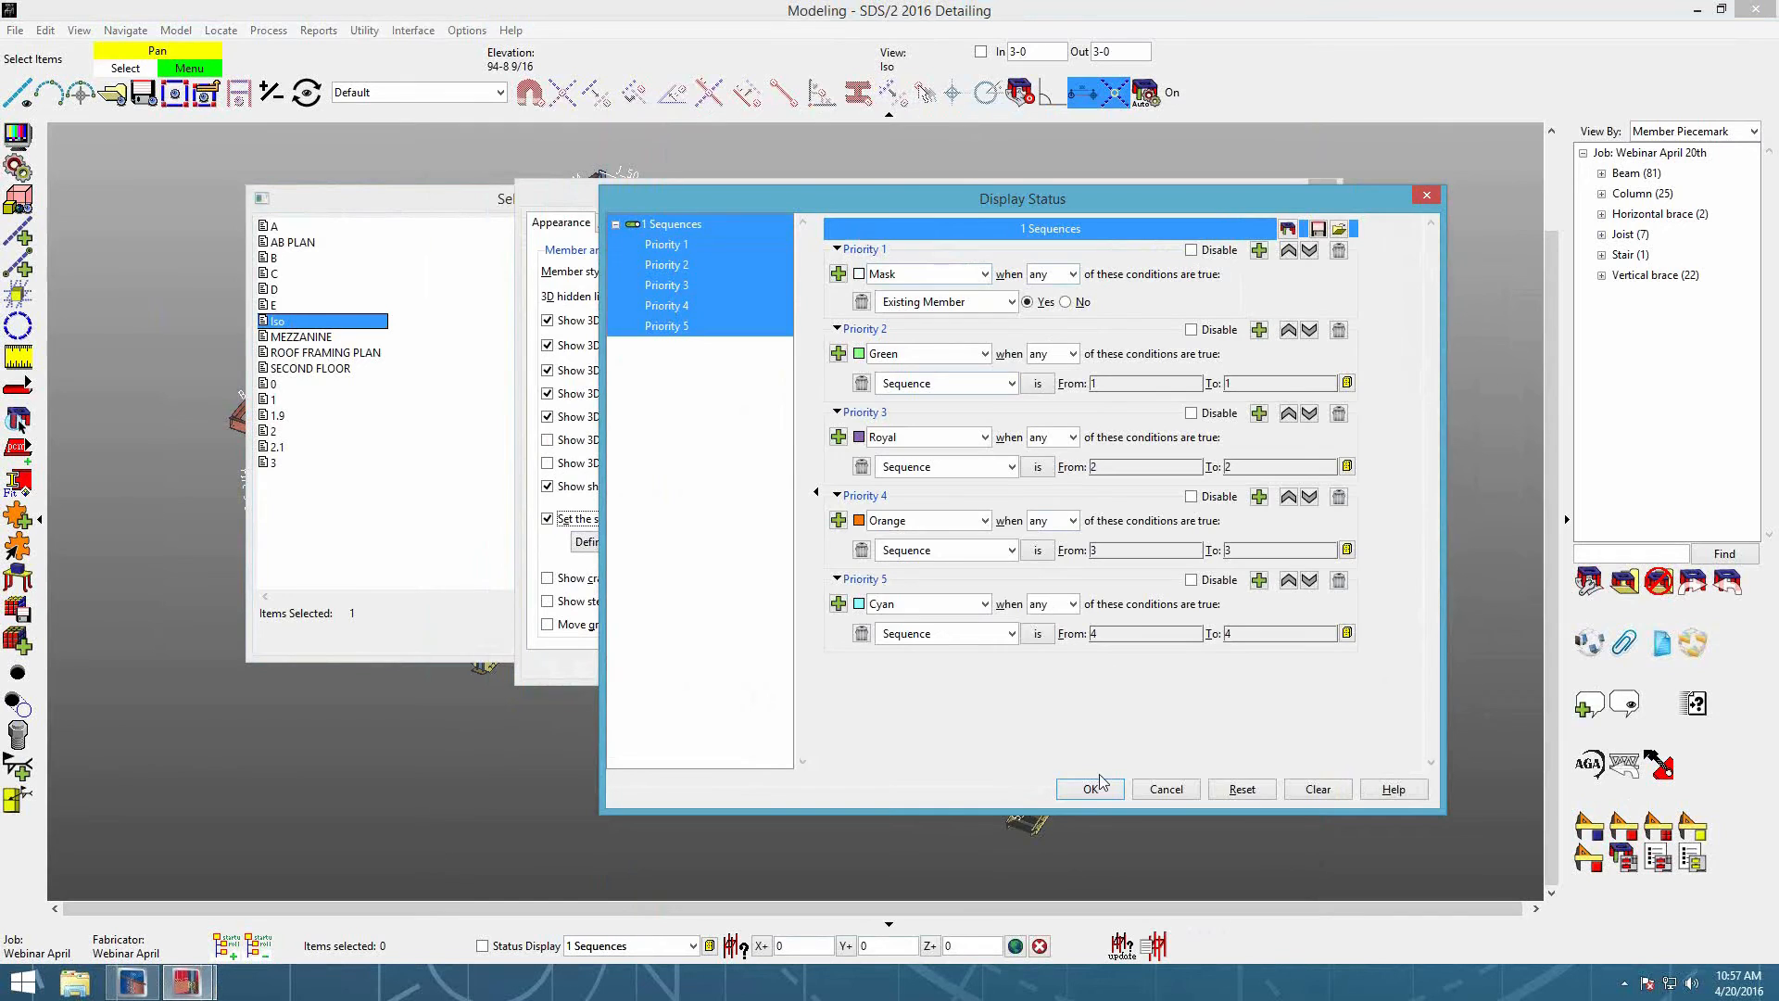
click(1092, 790)
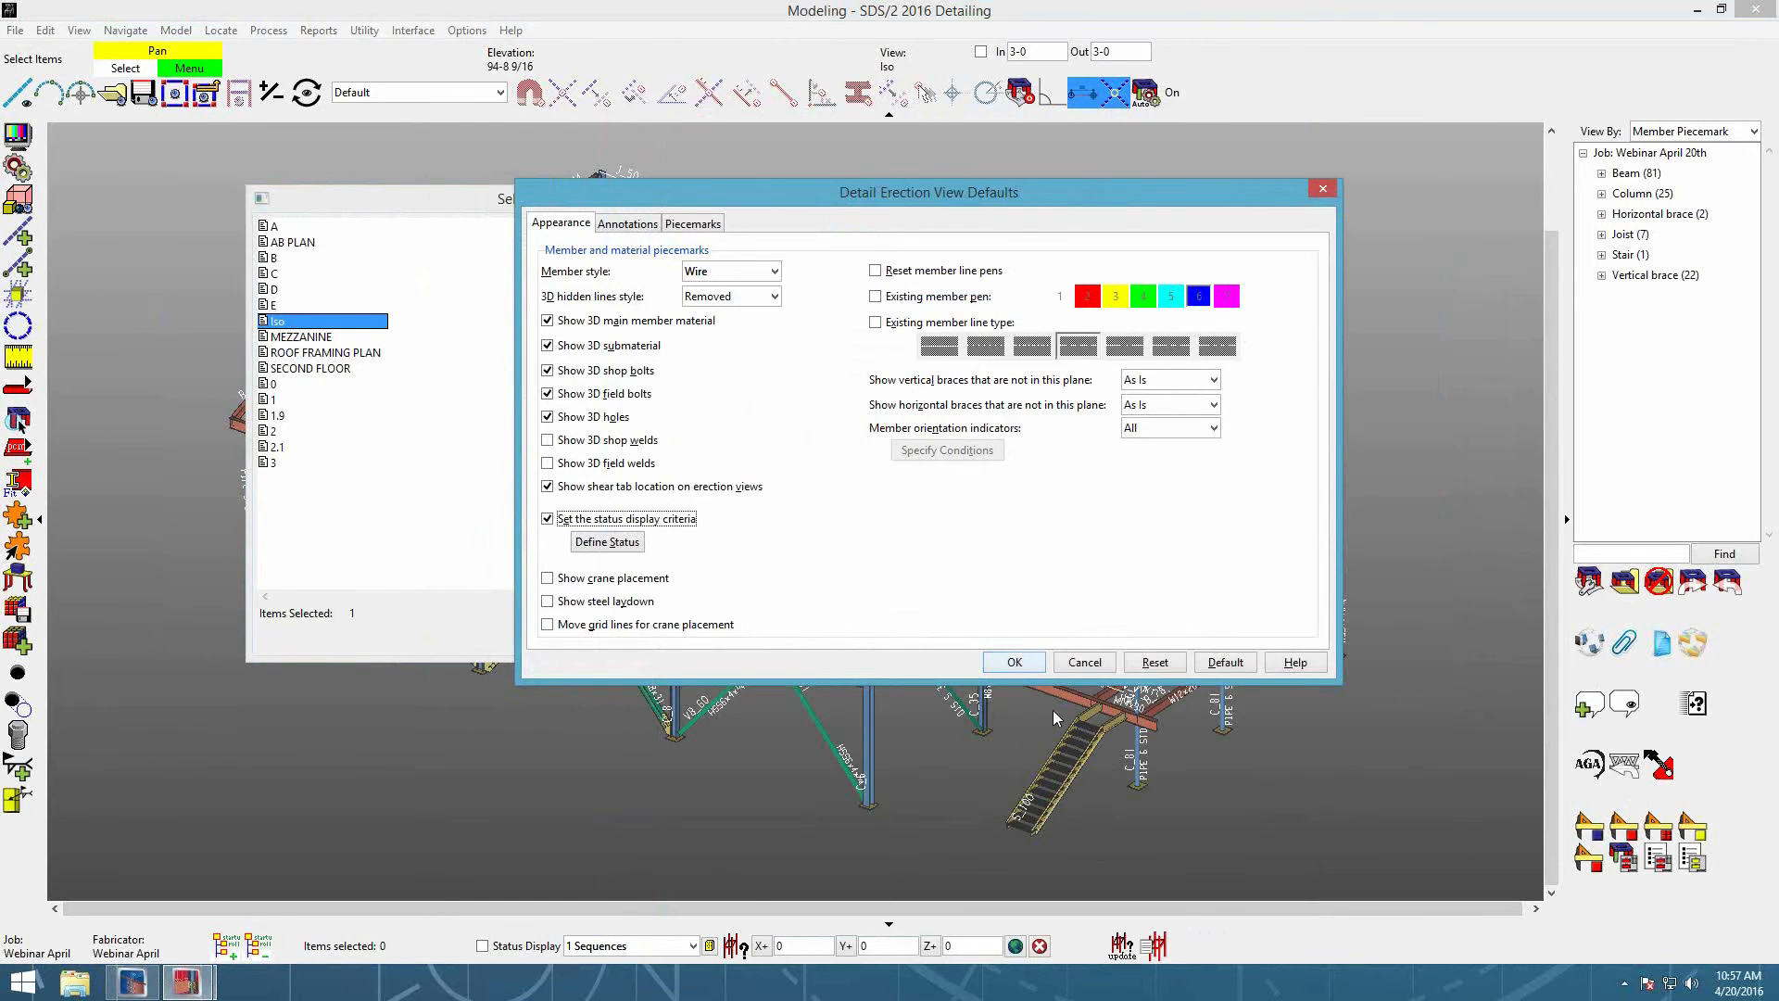
click(1015, 662)
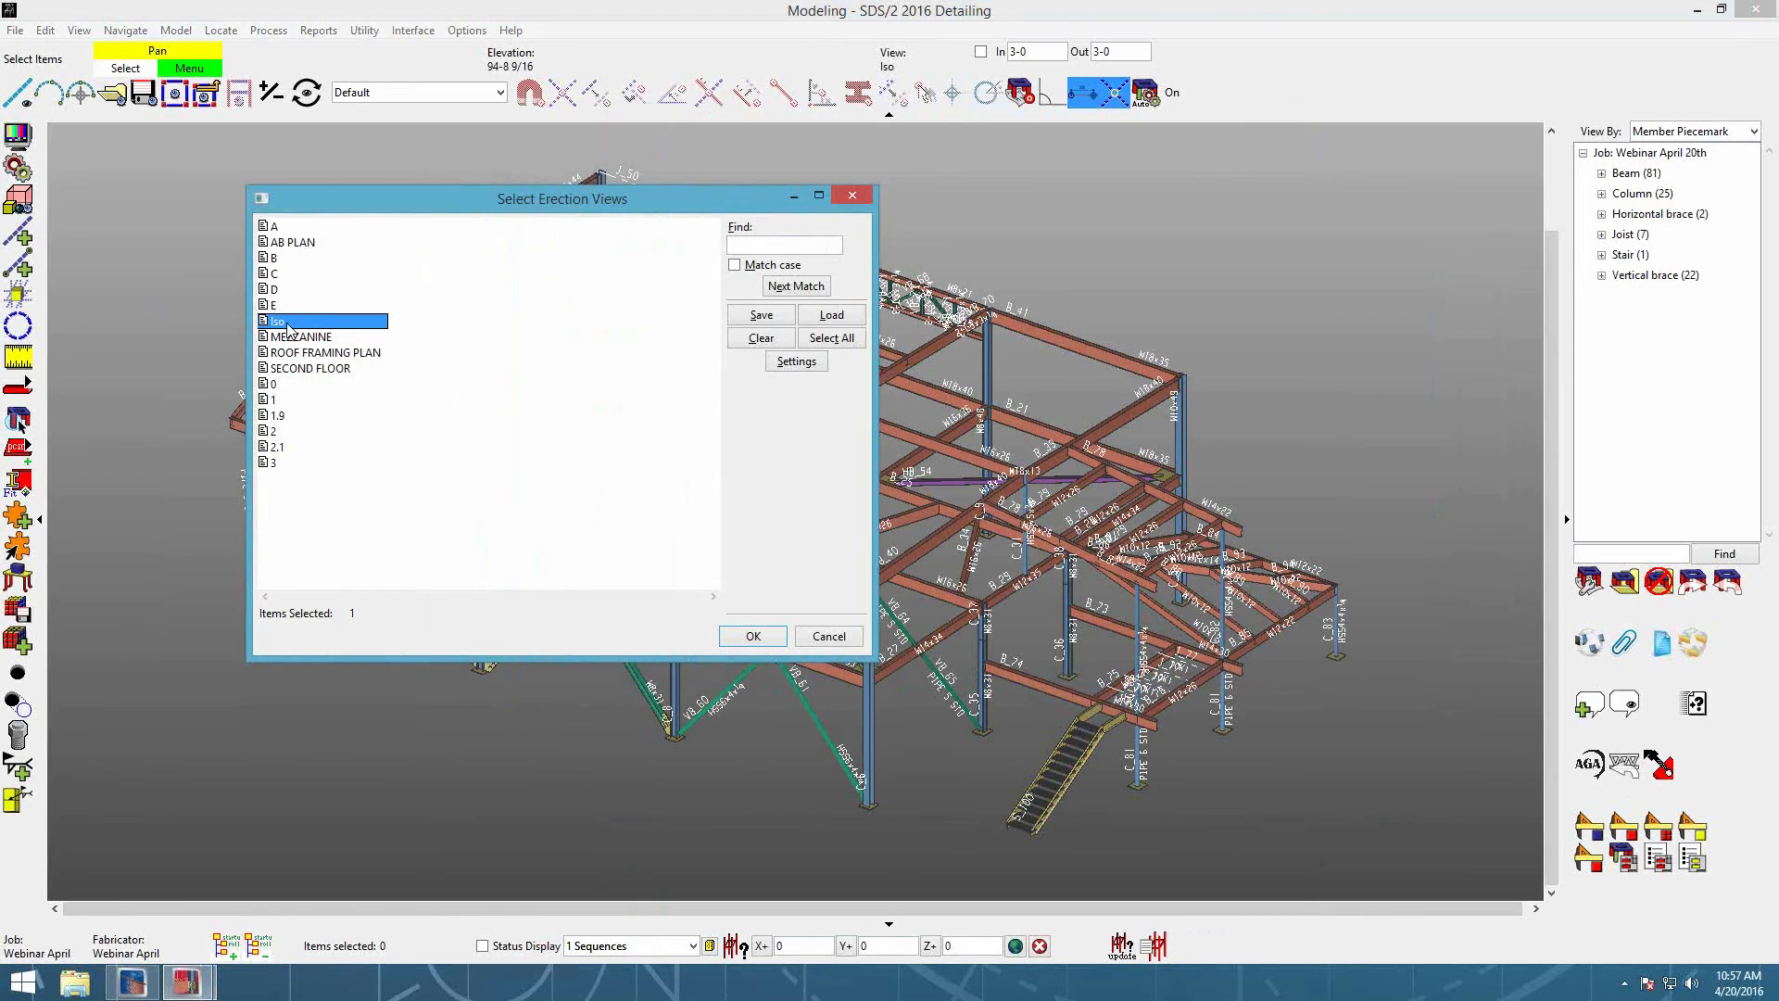
Step: Reload the 1 Sequences status file from the webinar folder into the Iso view's display status, and detail the view
click(797, 361)
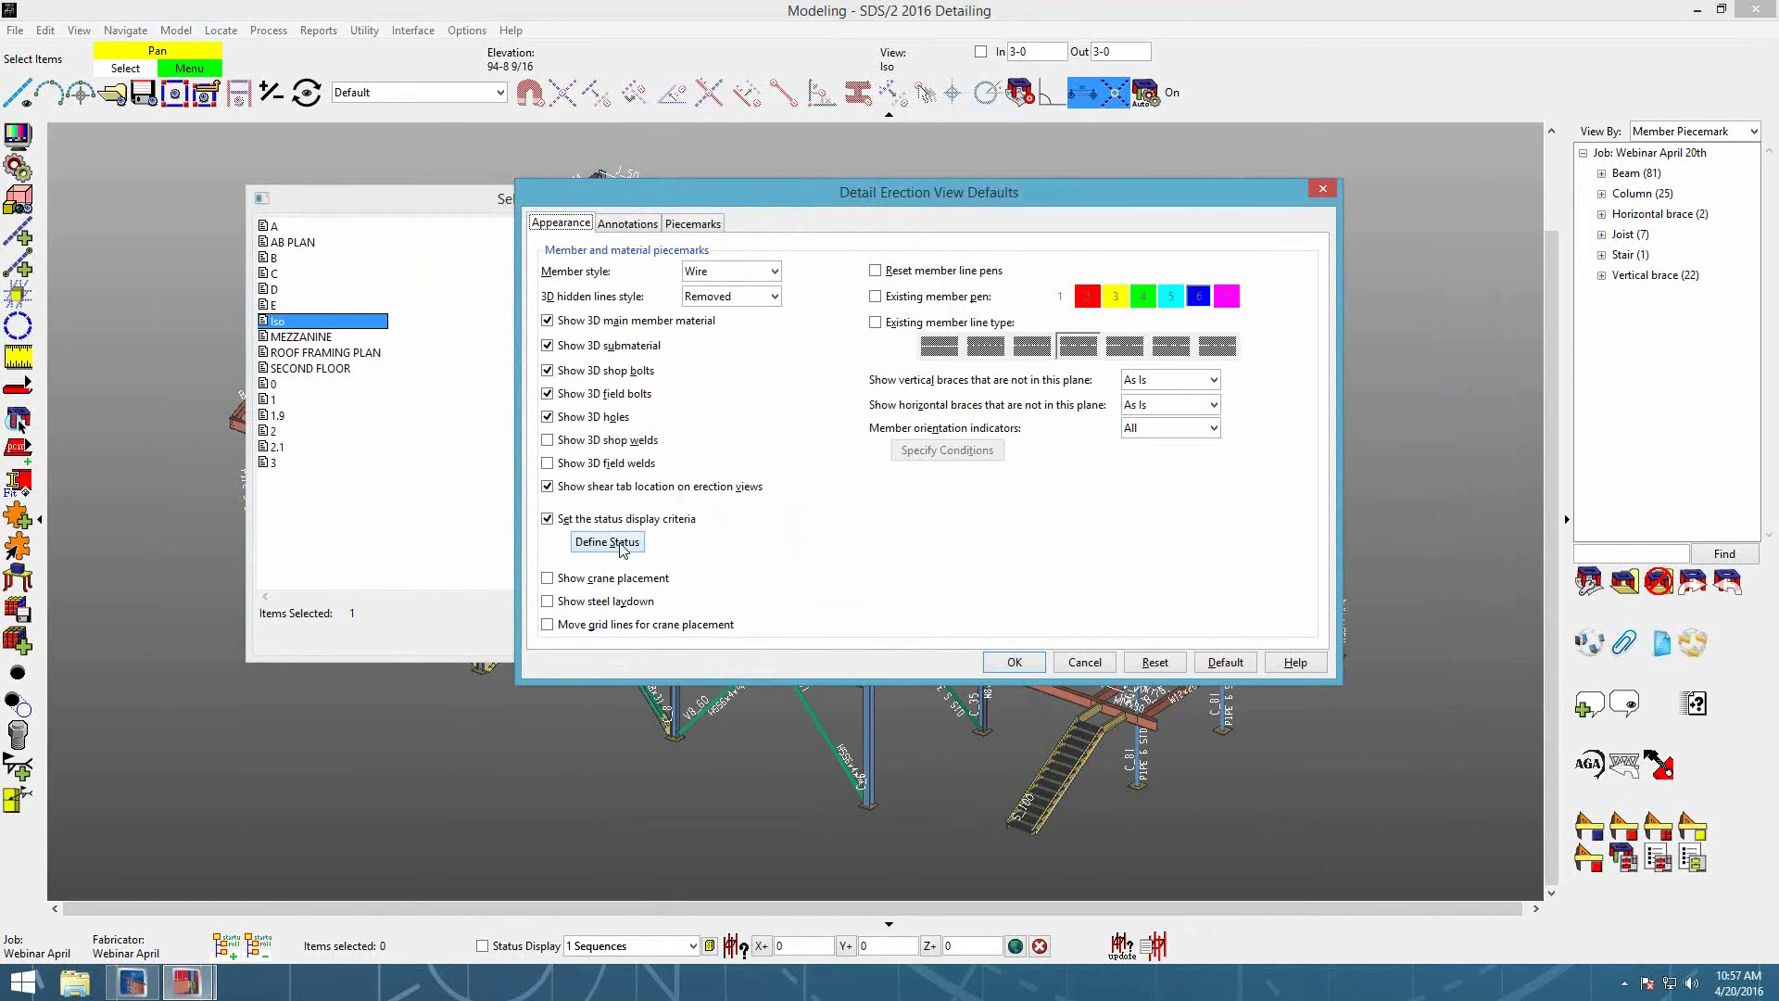
click(619, 545)
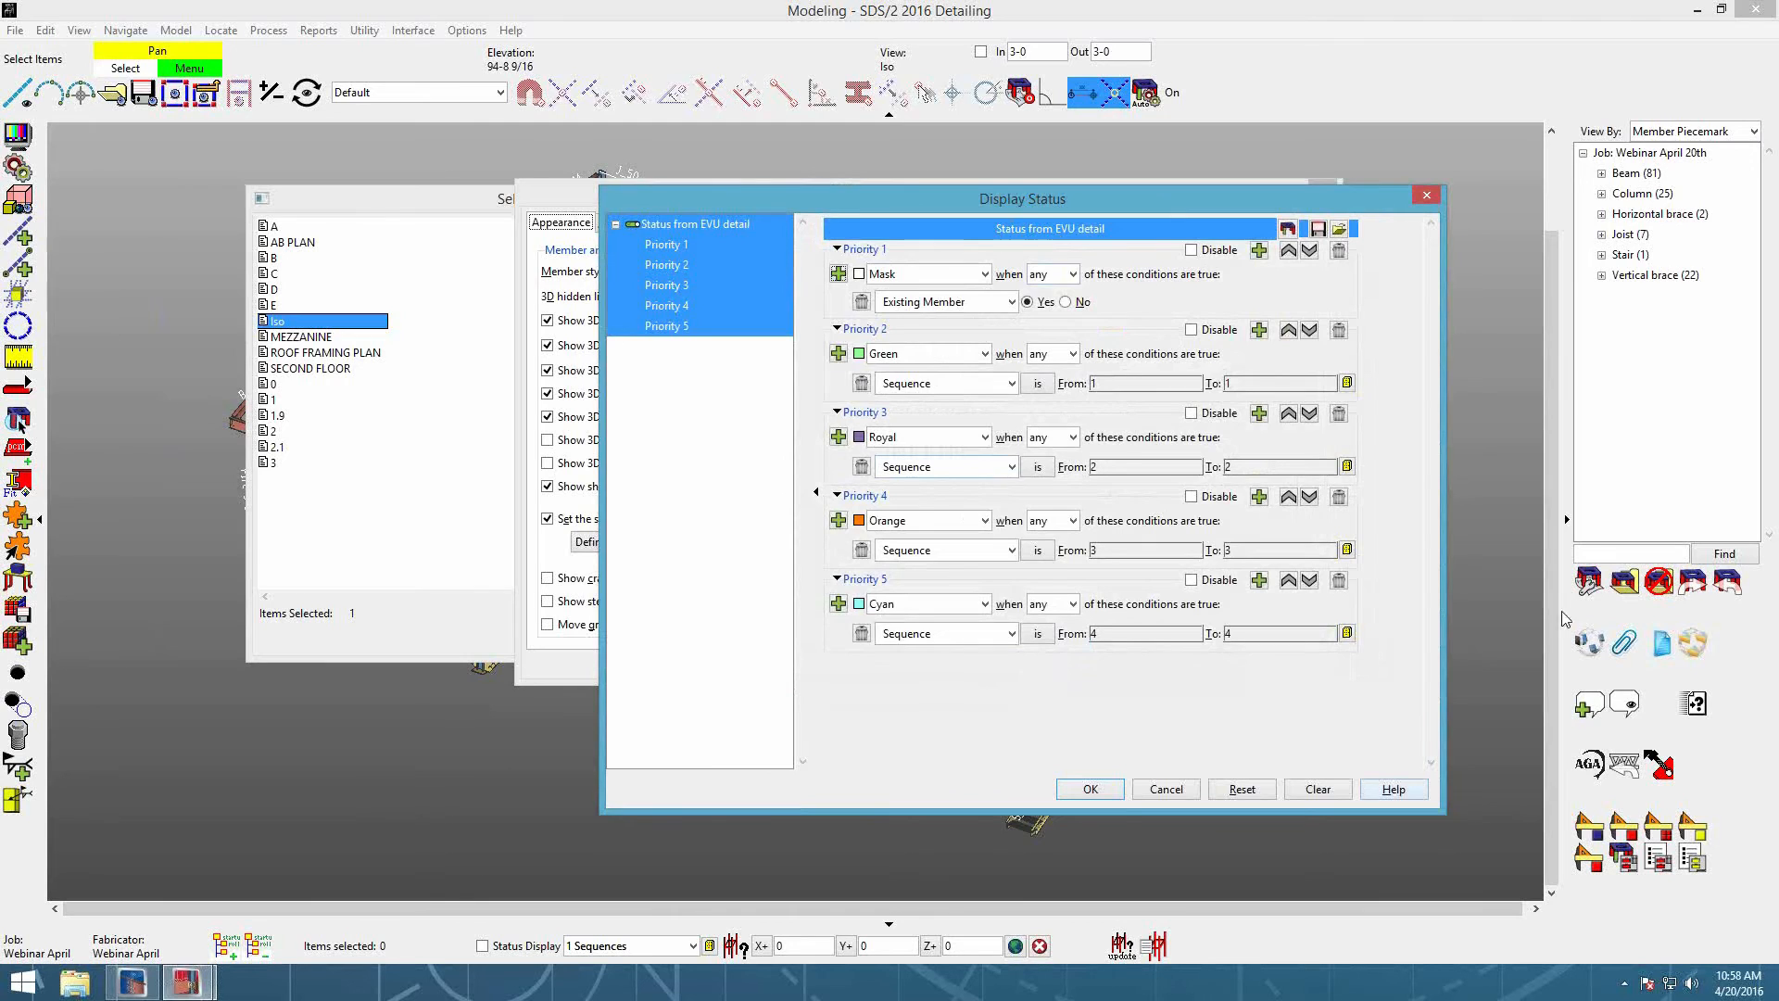
click(1339, 228)
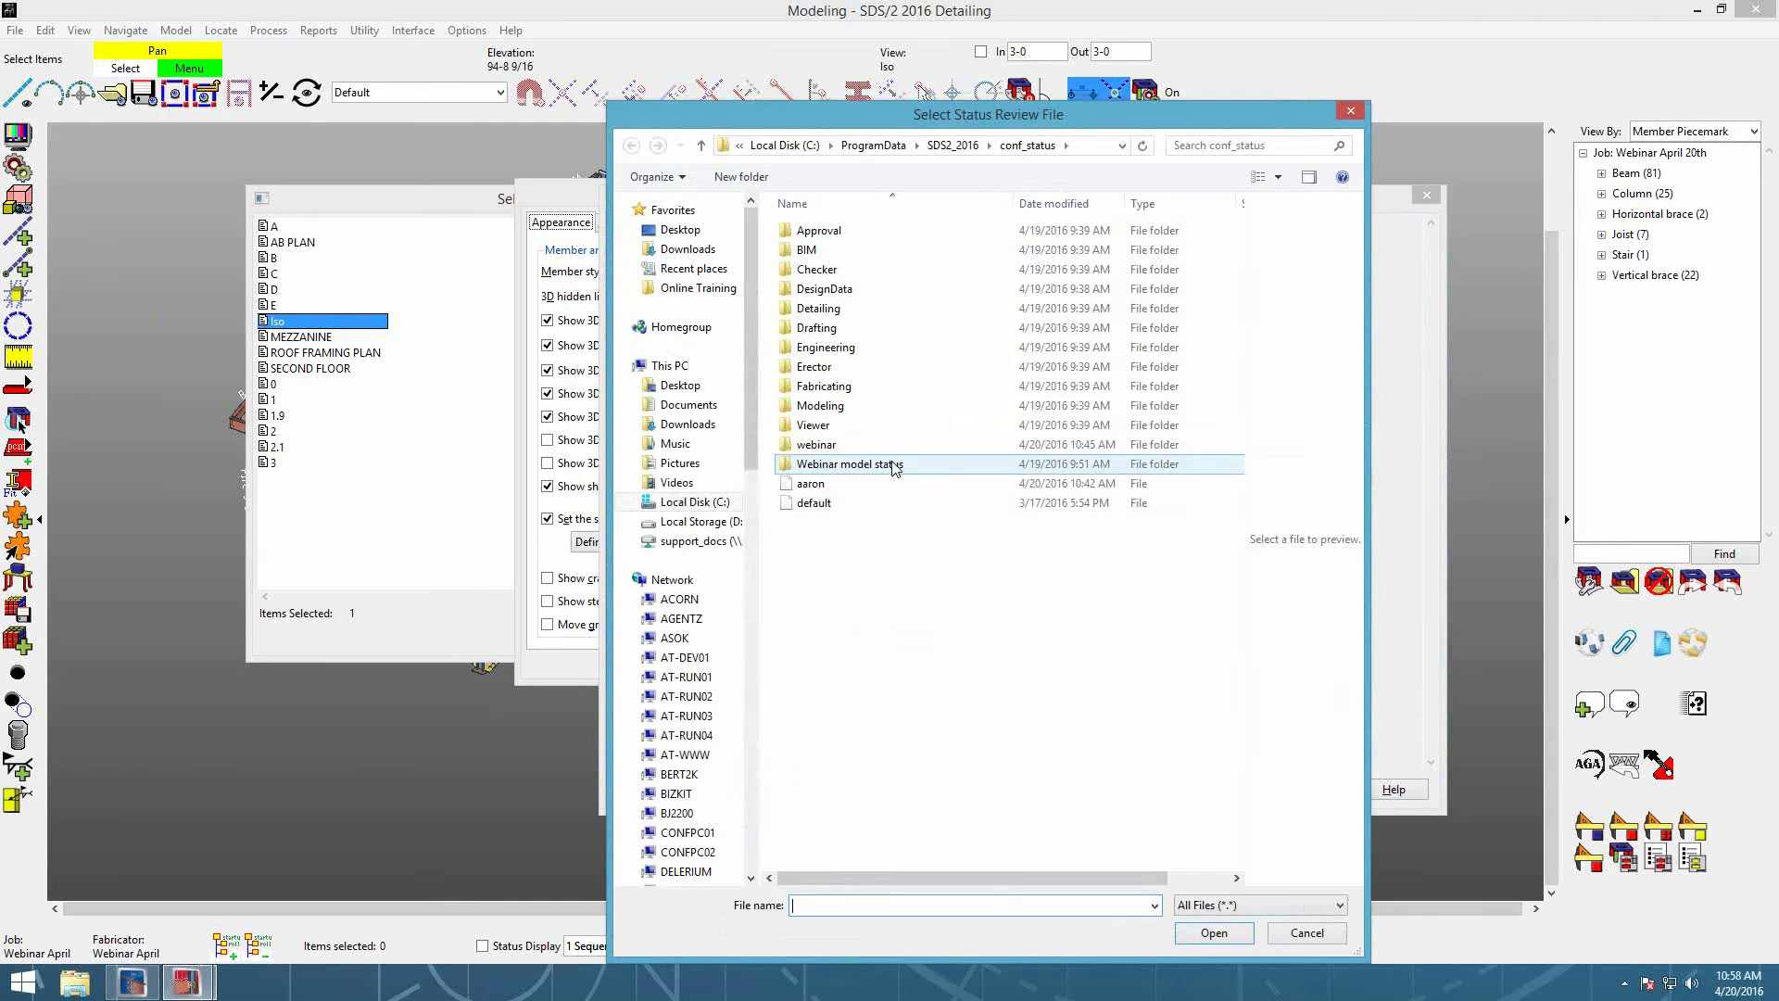
double_click(816, 445)
double_click(827, 230)
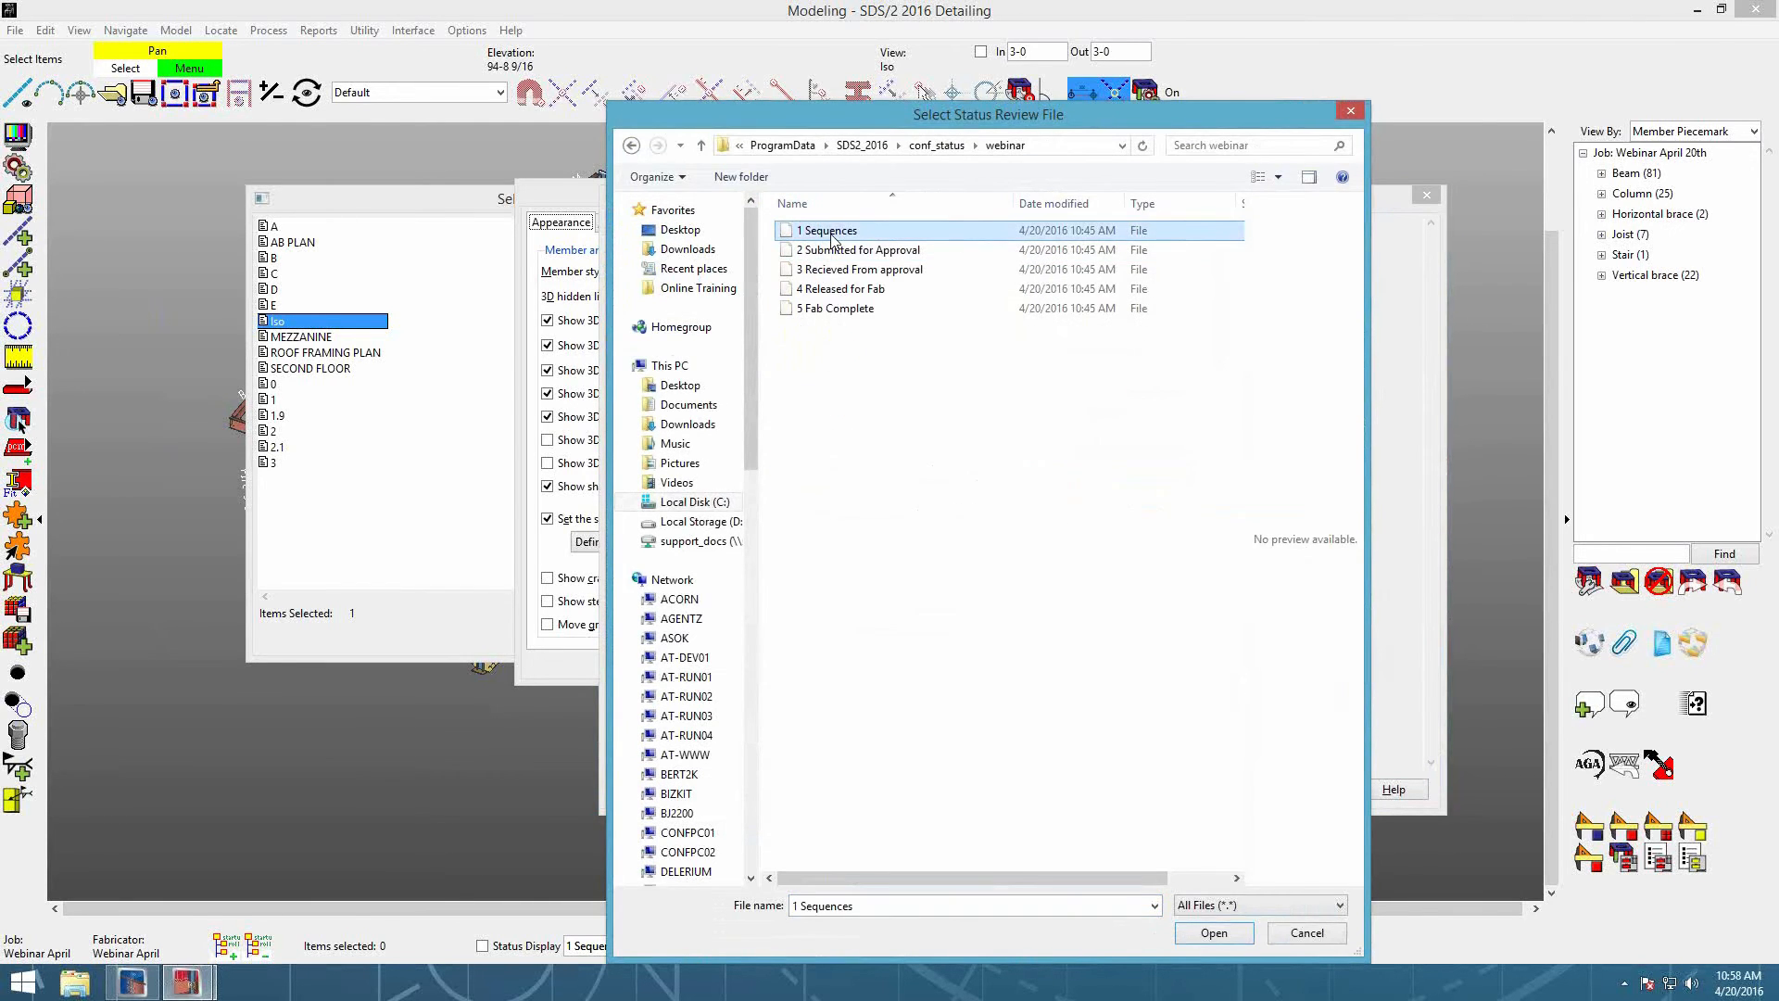
click(1092, 789)
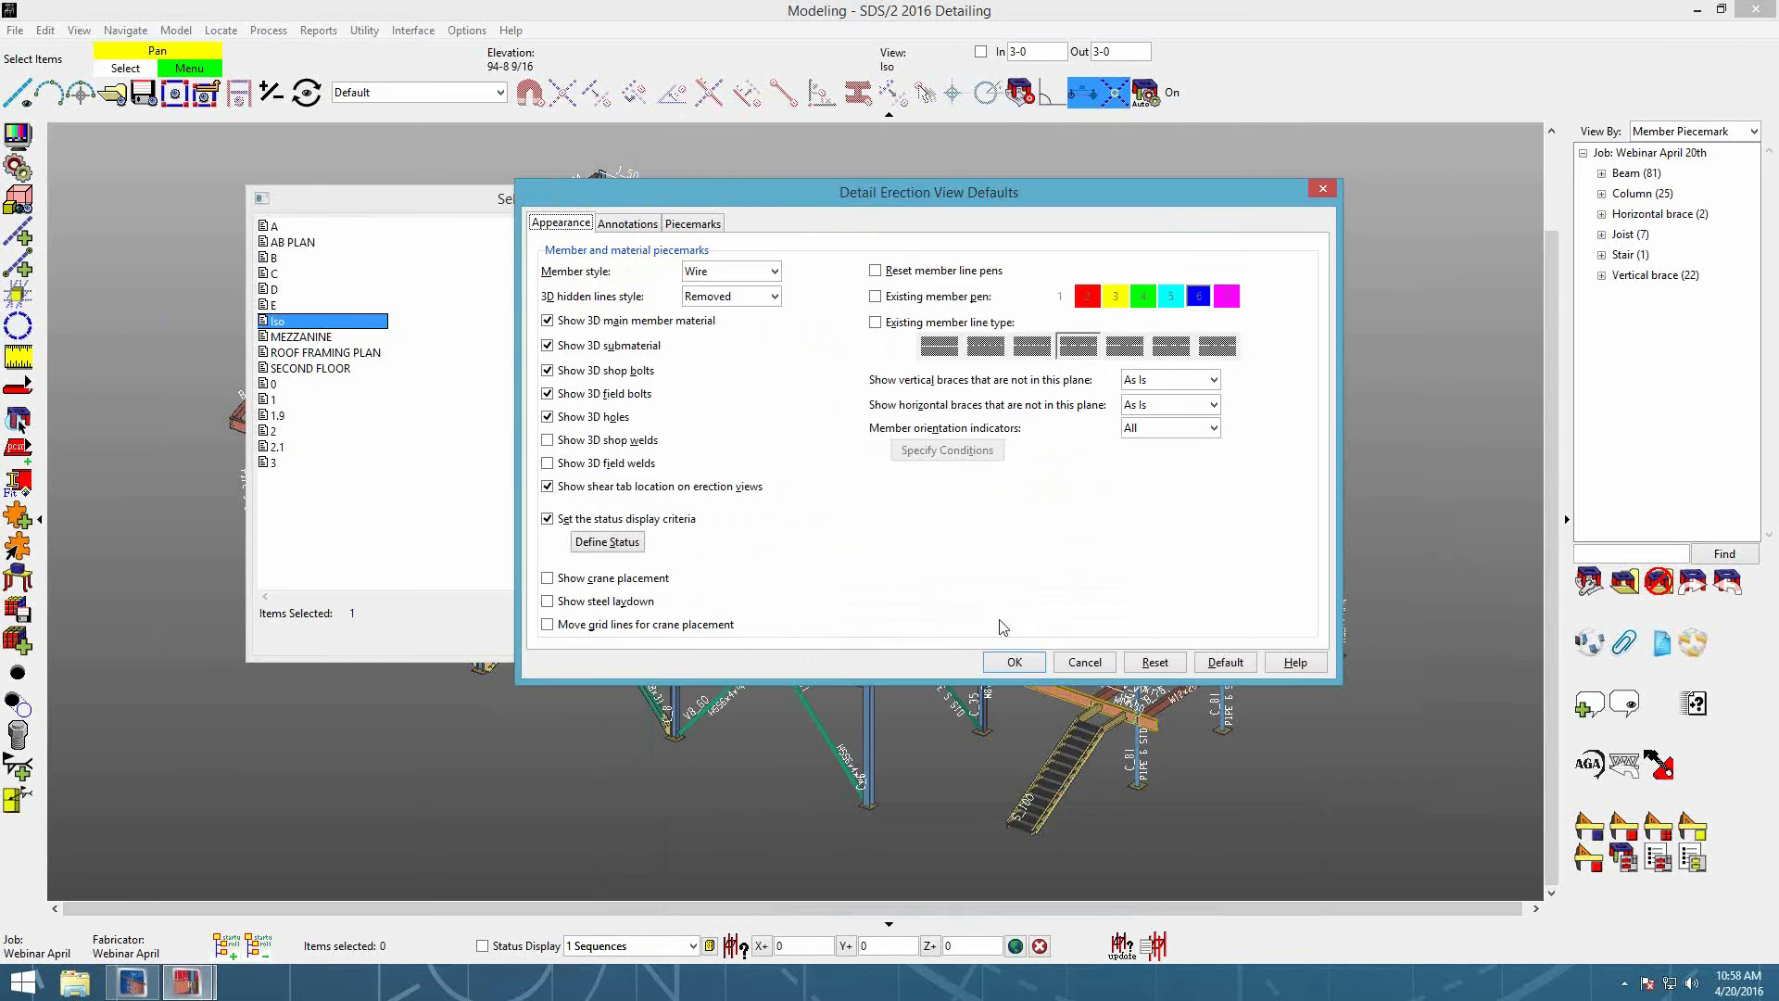
click(1015, 661)
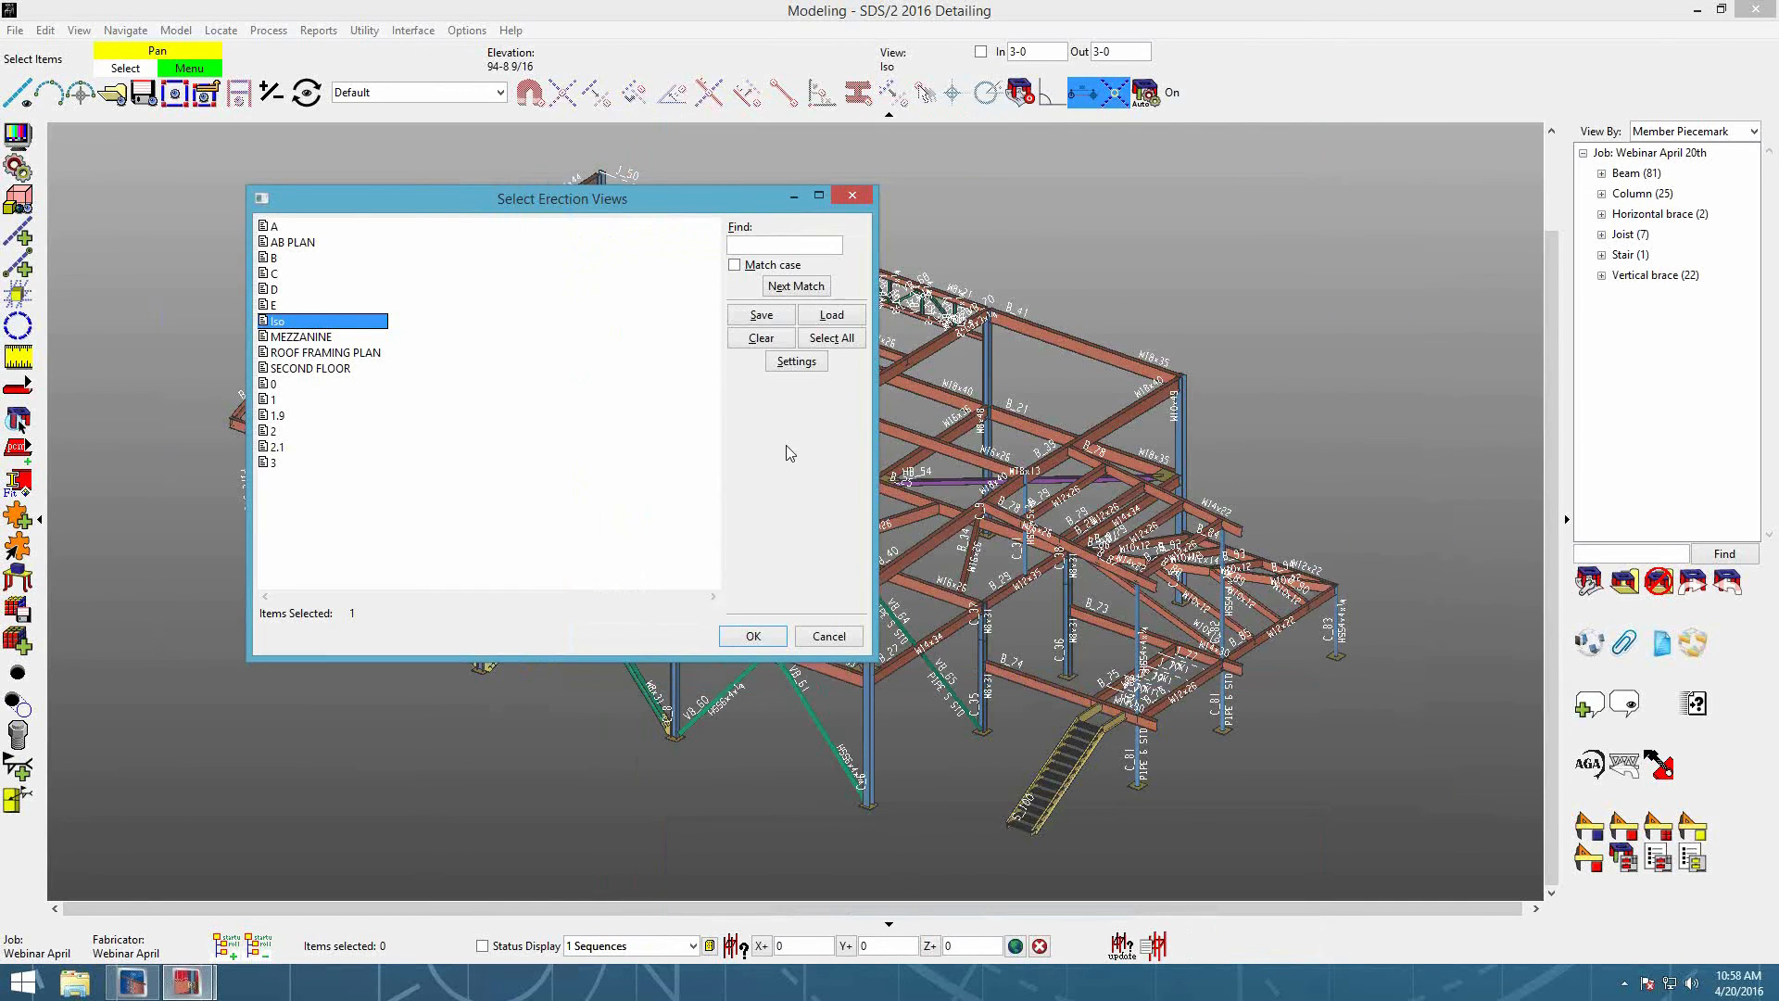
click(746, 639)
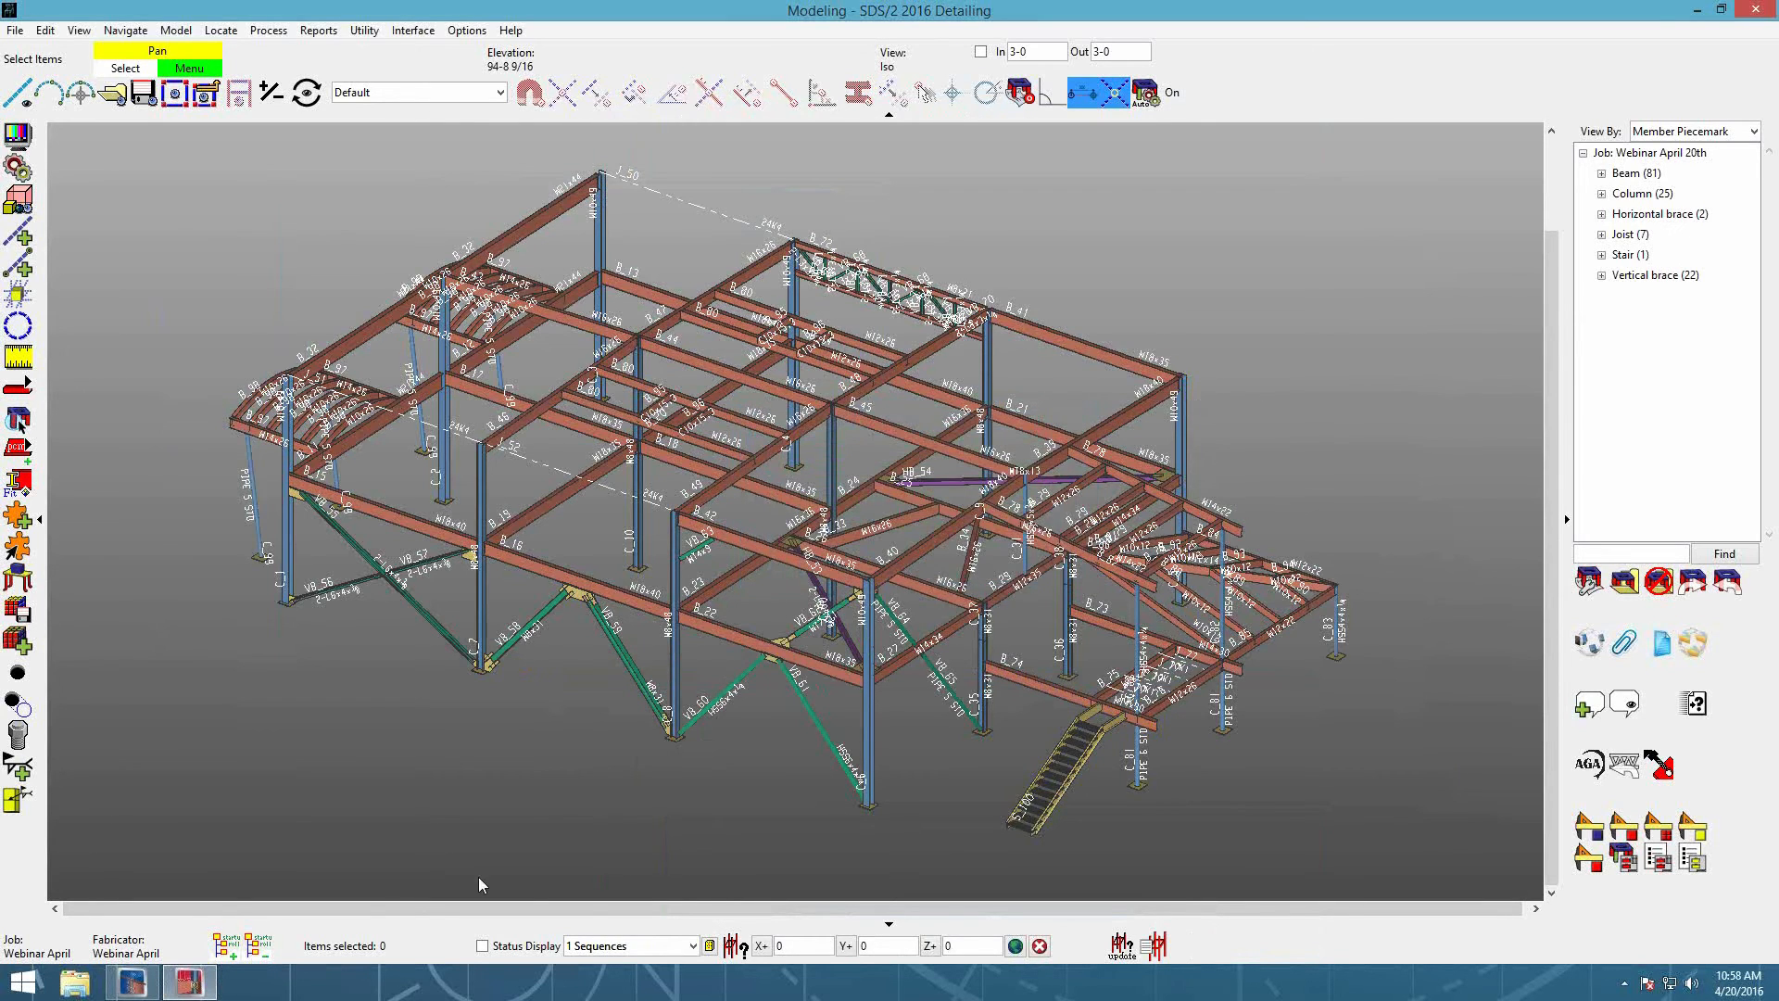
Step: Switch to the Drawing Editor and open the Iso erection view drawing
click(132, 982)
click(190, 984)
click(133, 983)
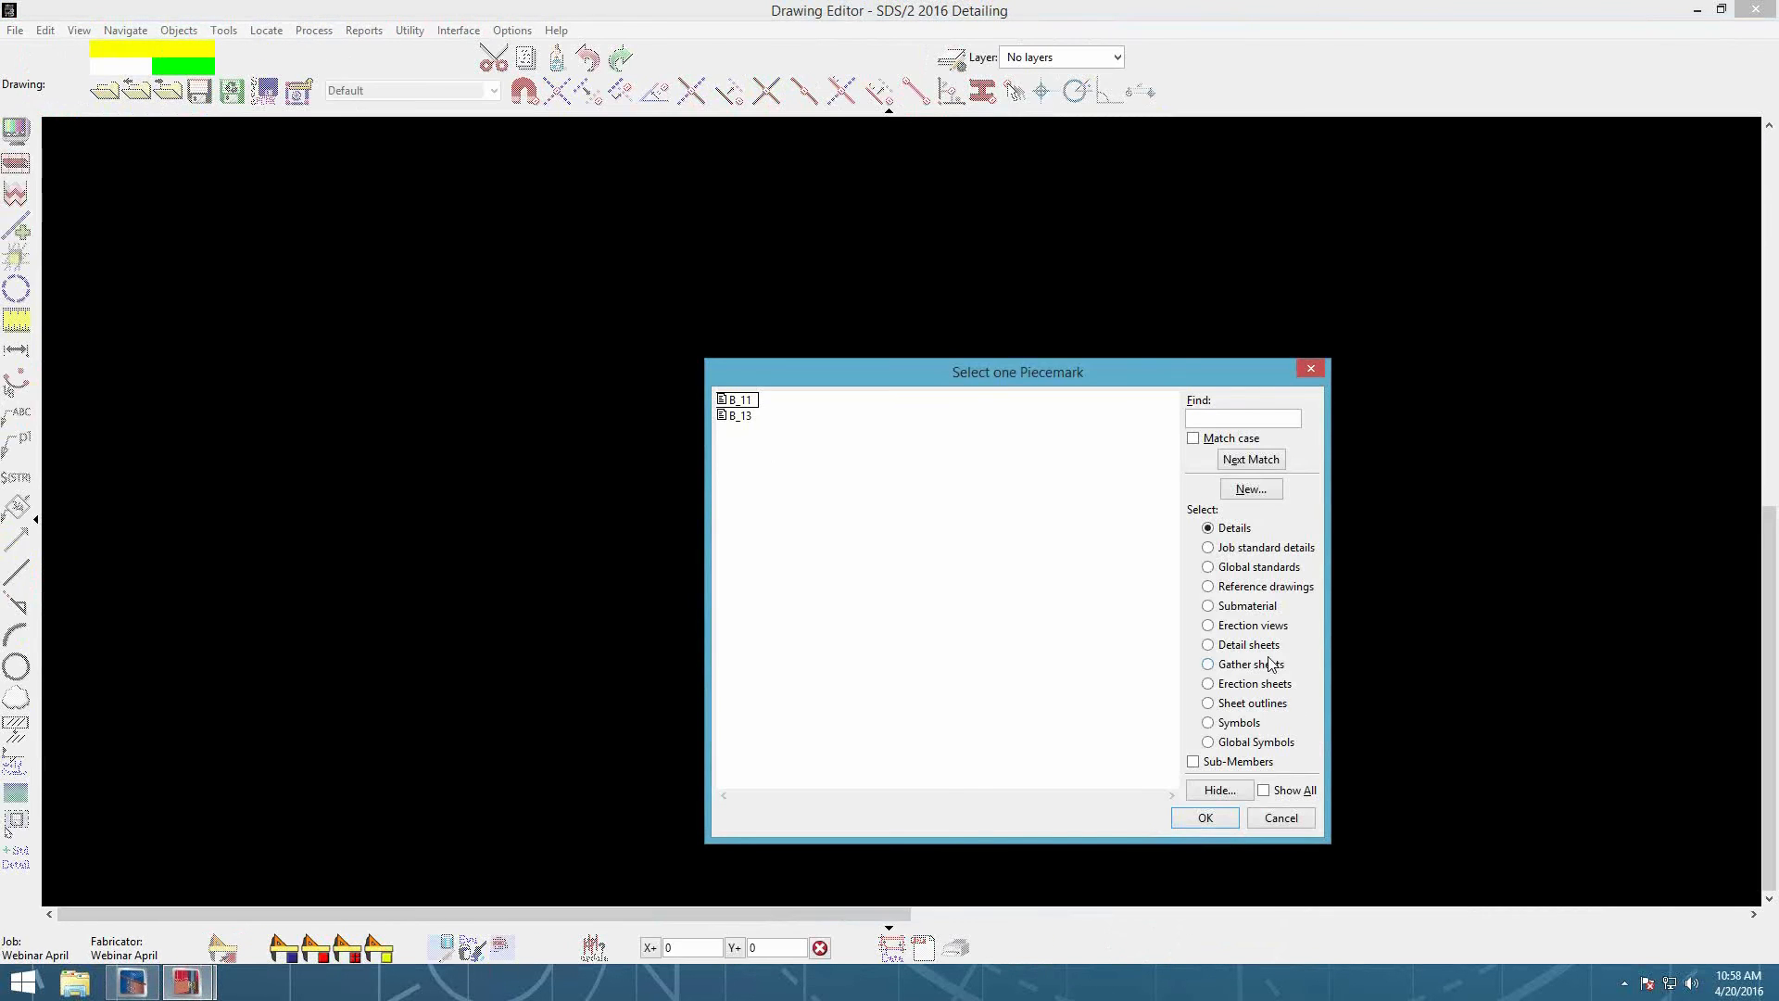
click(1208, 624)
double_click(732, 399)
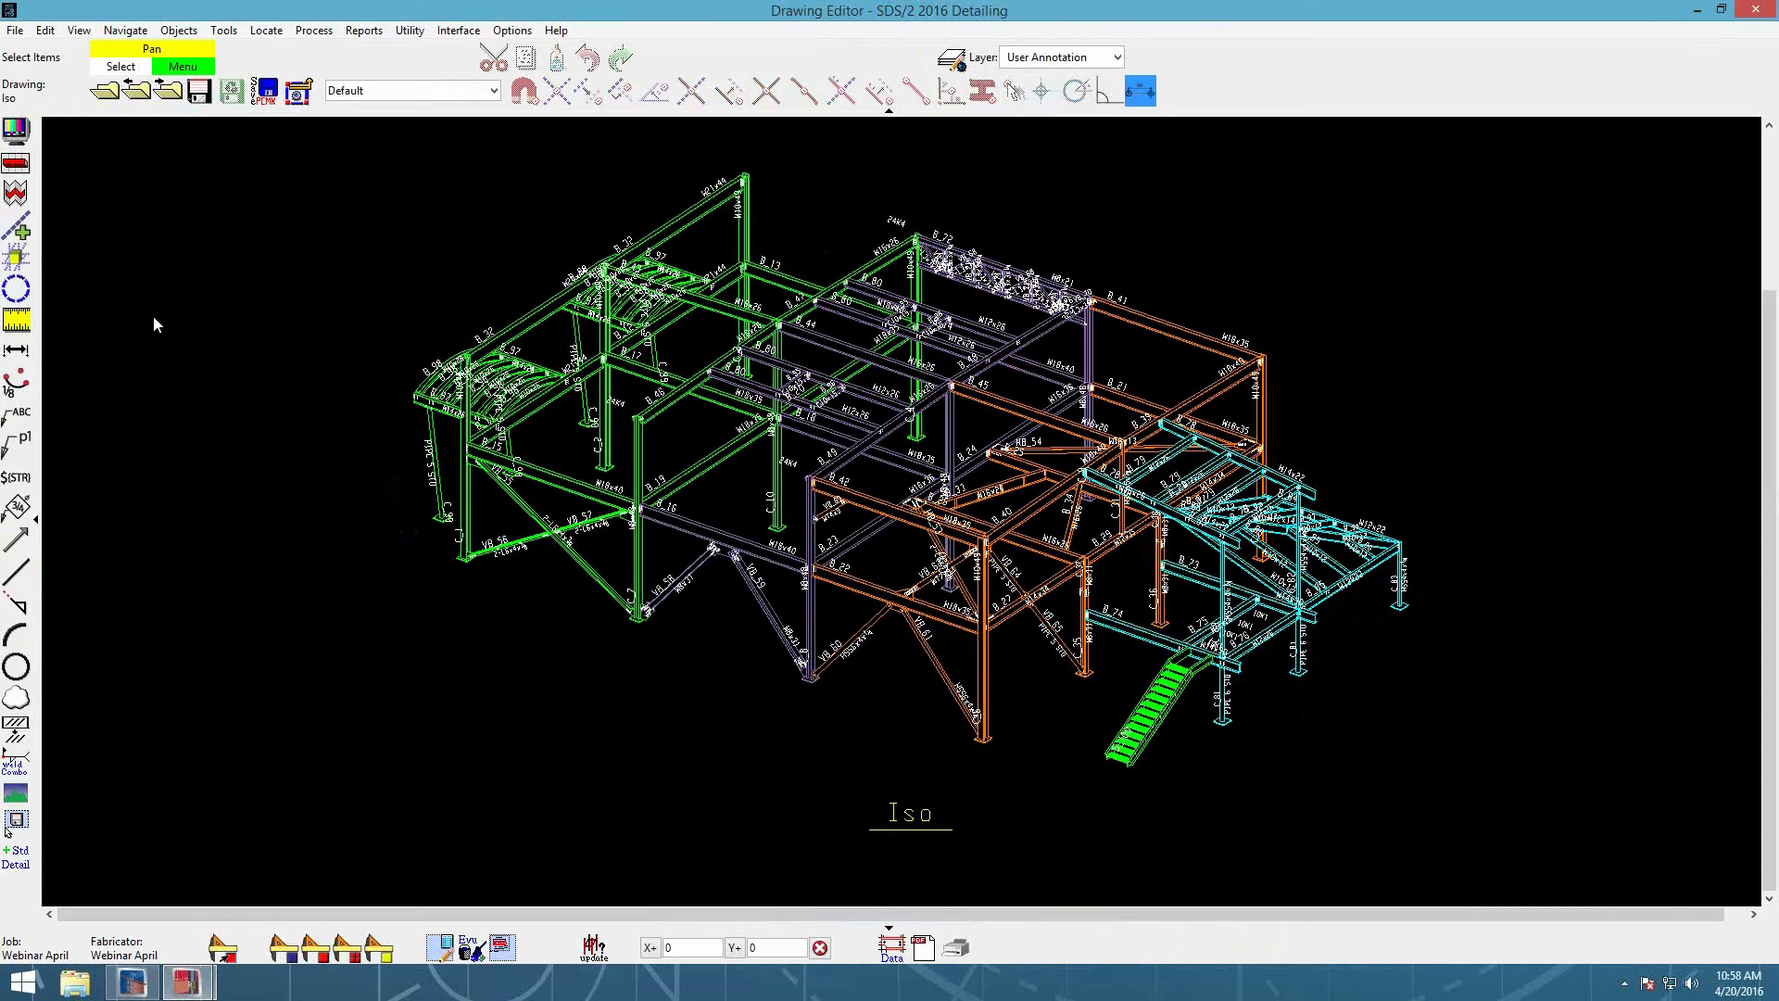
Step: Review the appearance and annotation settings of erection view detailing stored in the Iso drawing's data
key(ctrl+d)
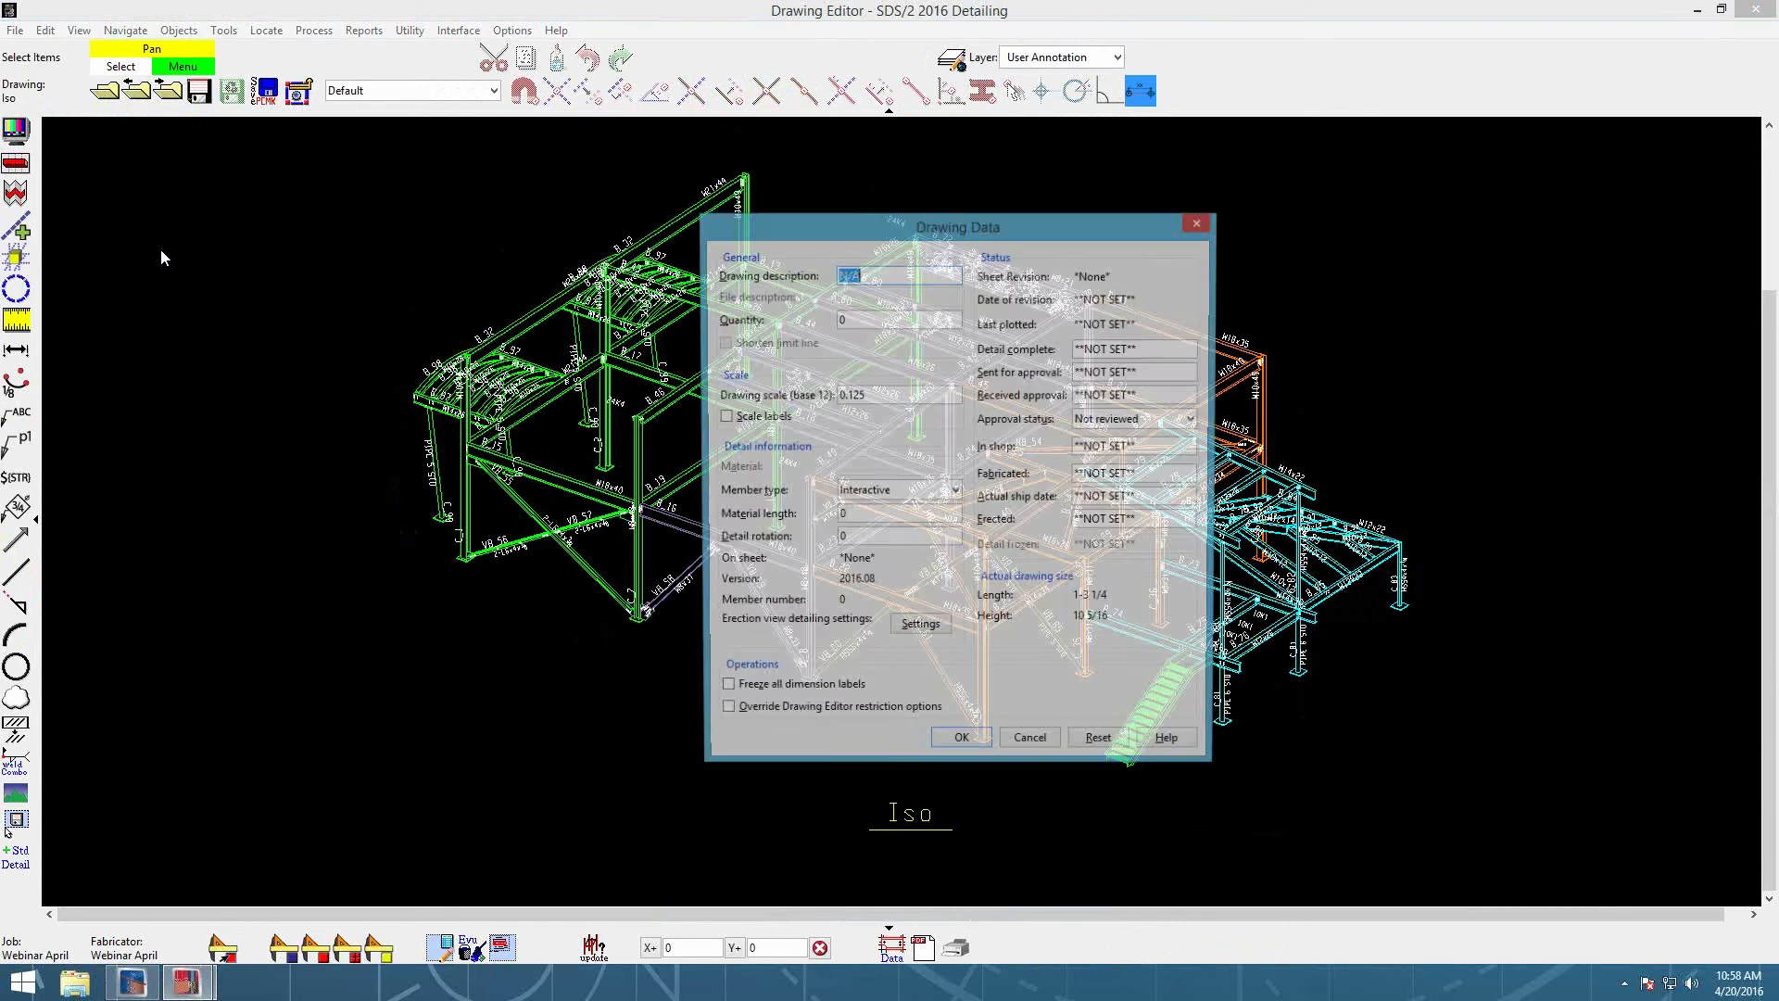
click(921, 630)
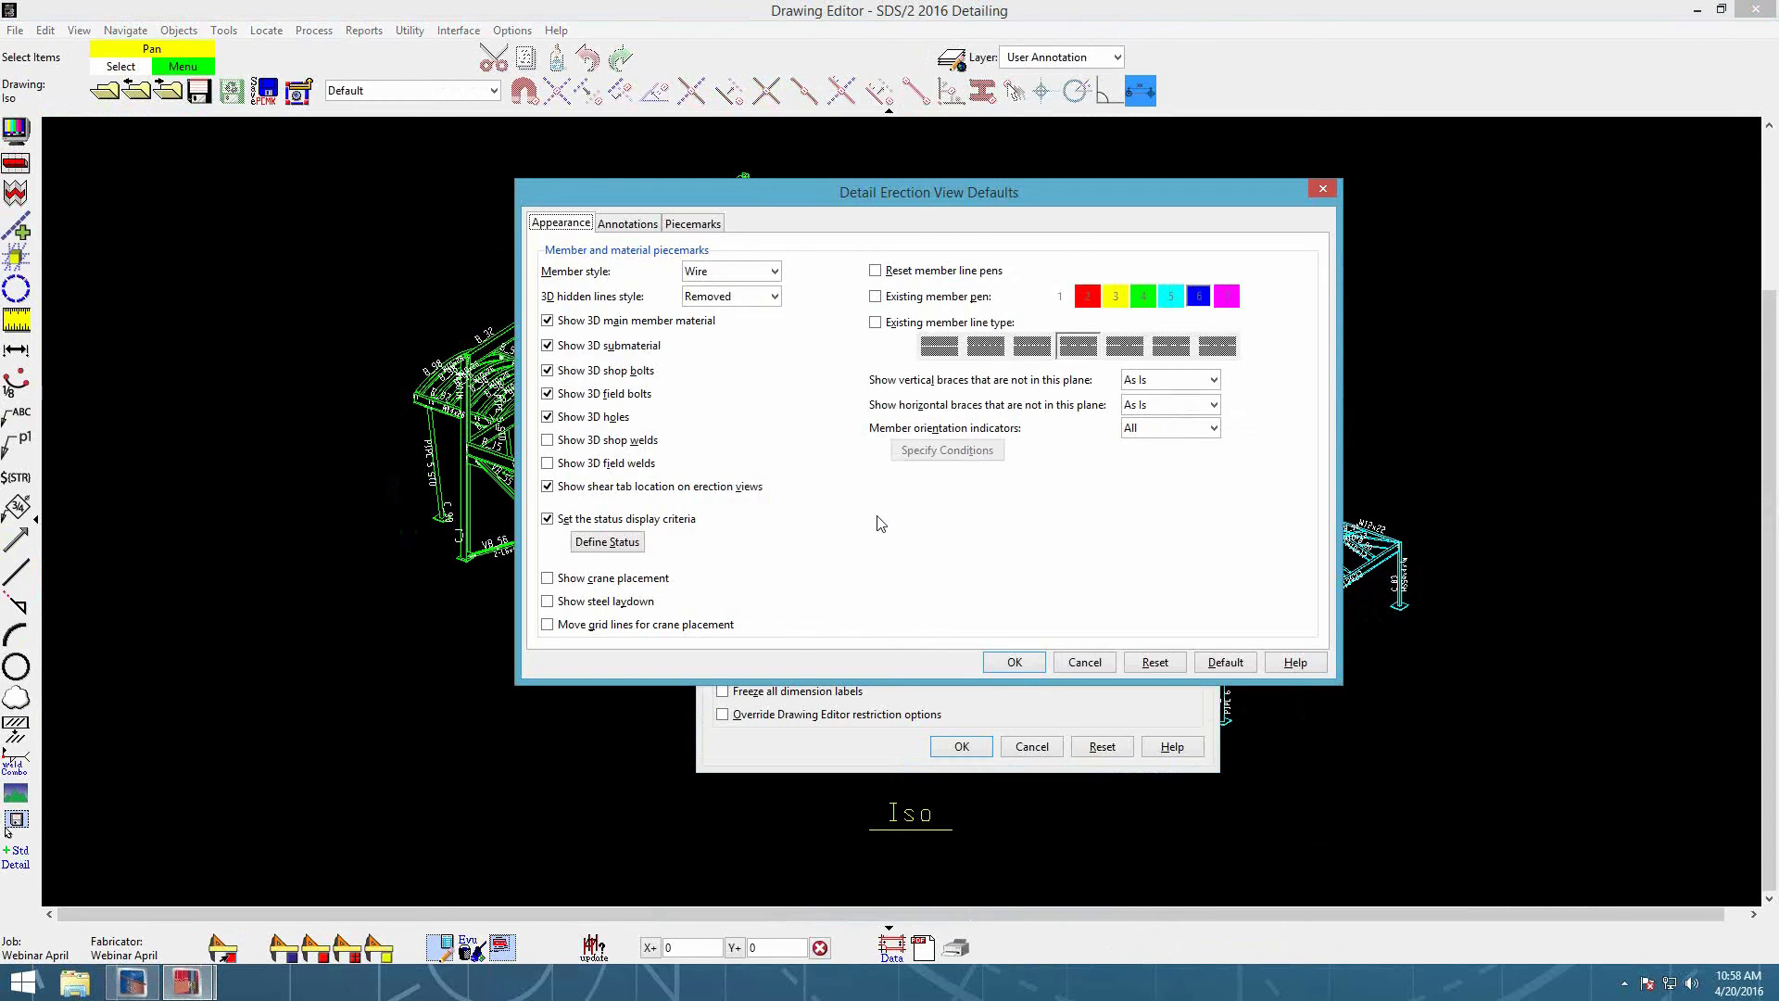
click(645, 226)
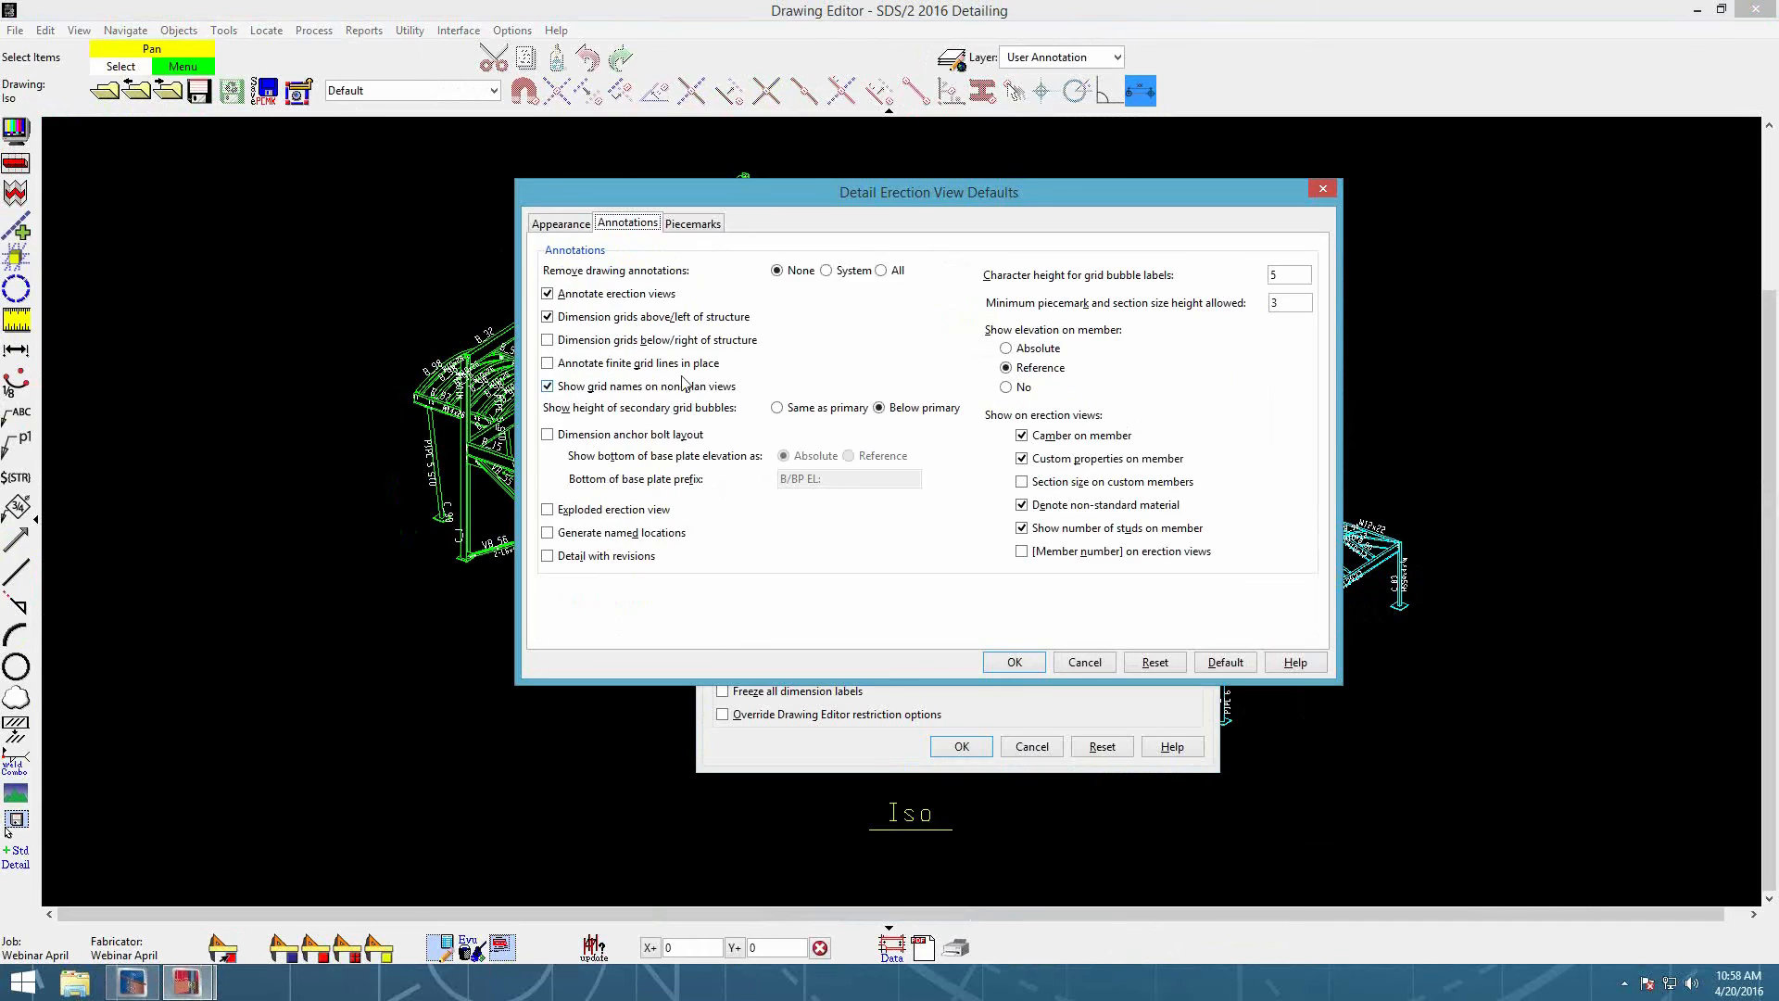
click(616, 294)
click(1015, 662)
key(Return)
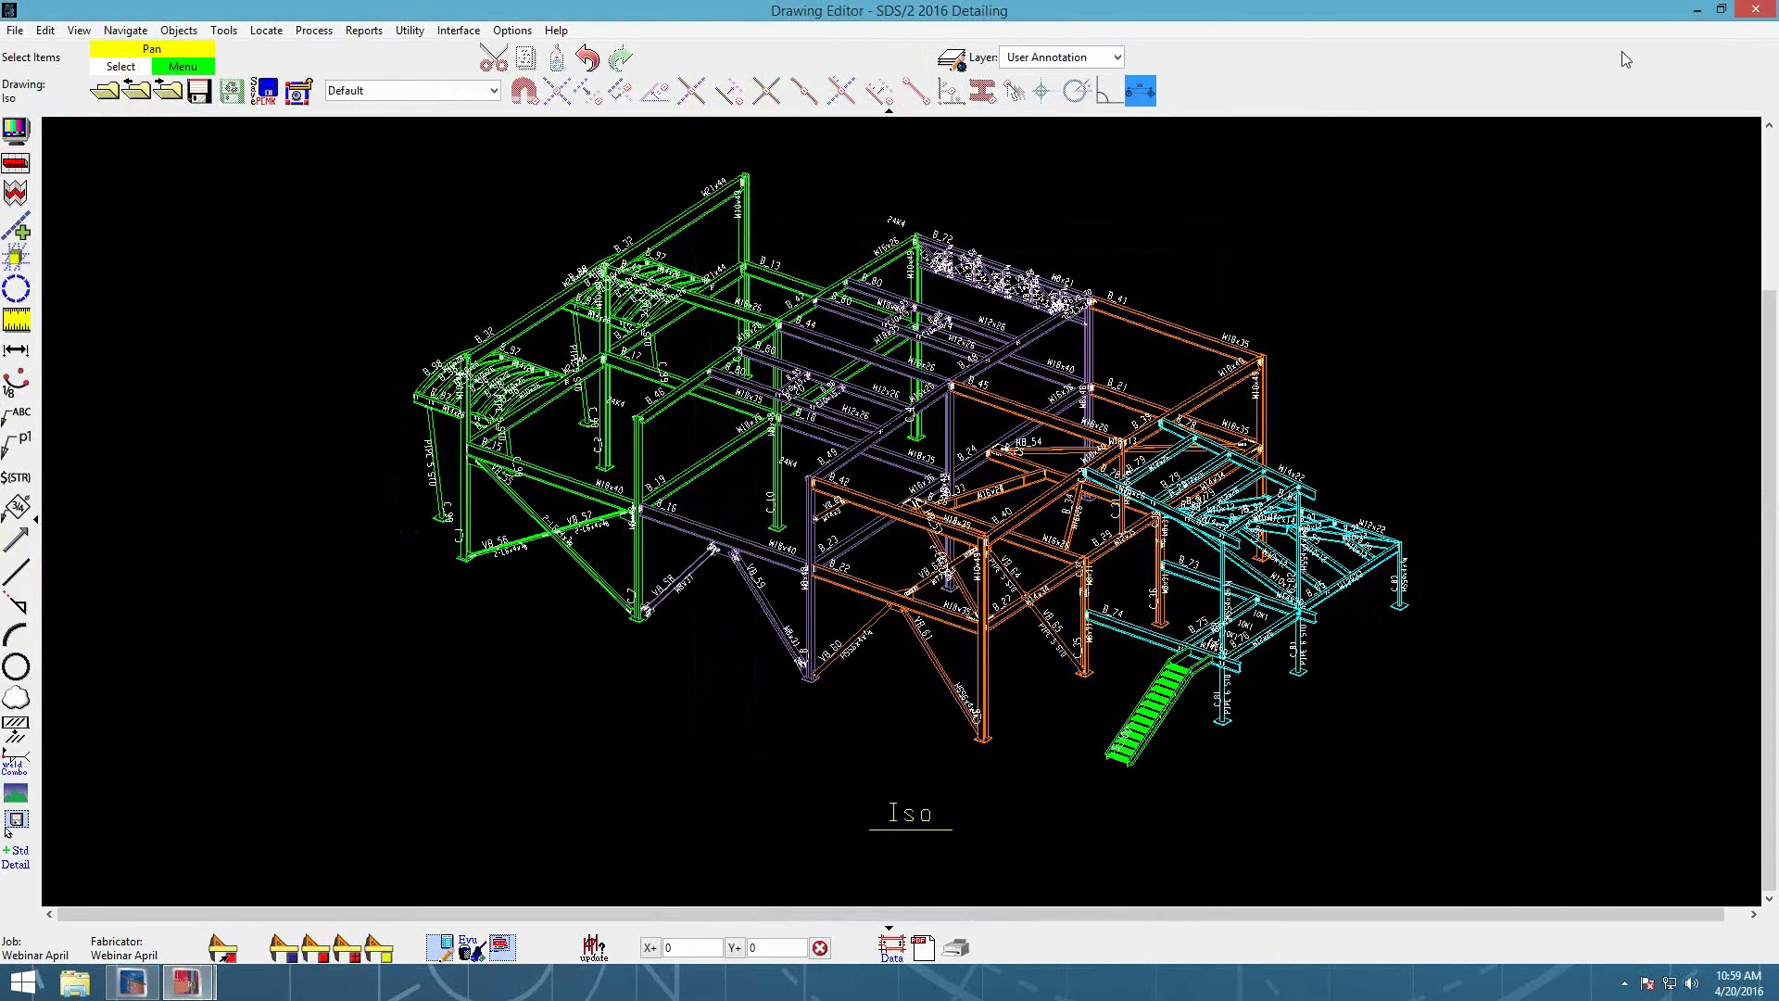
Step: Switch to Modeling, choose the AB PLAN erection view for detailing, and turn on Dimension anchor bolt layout in its settings
click(1698, 10)
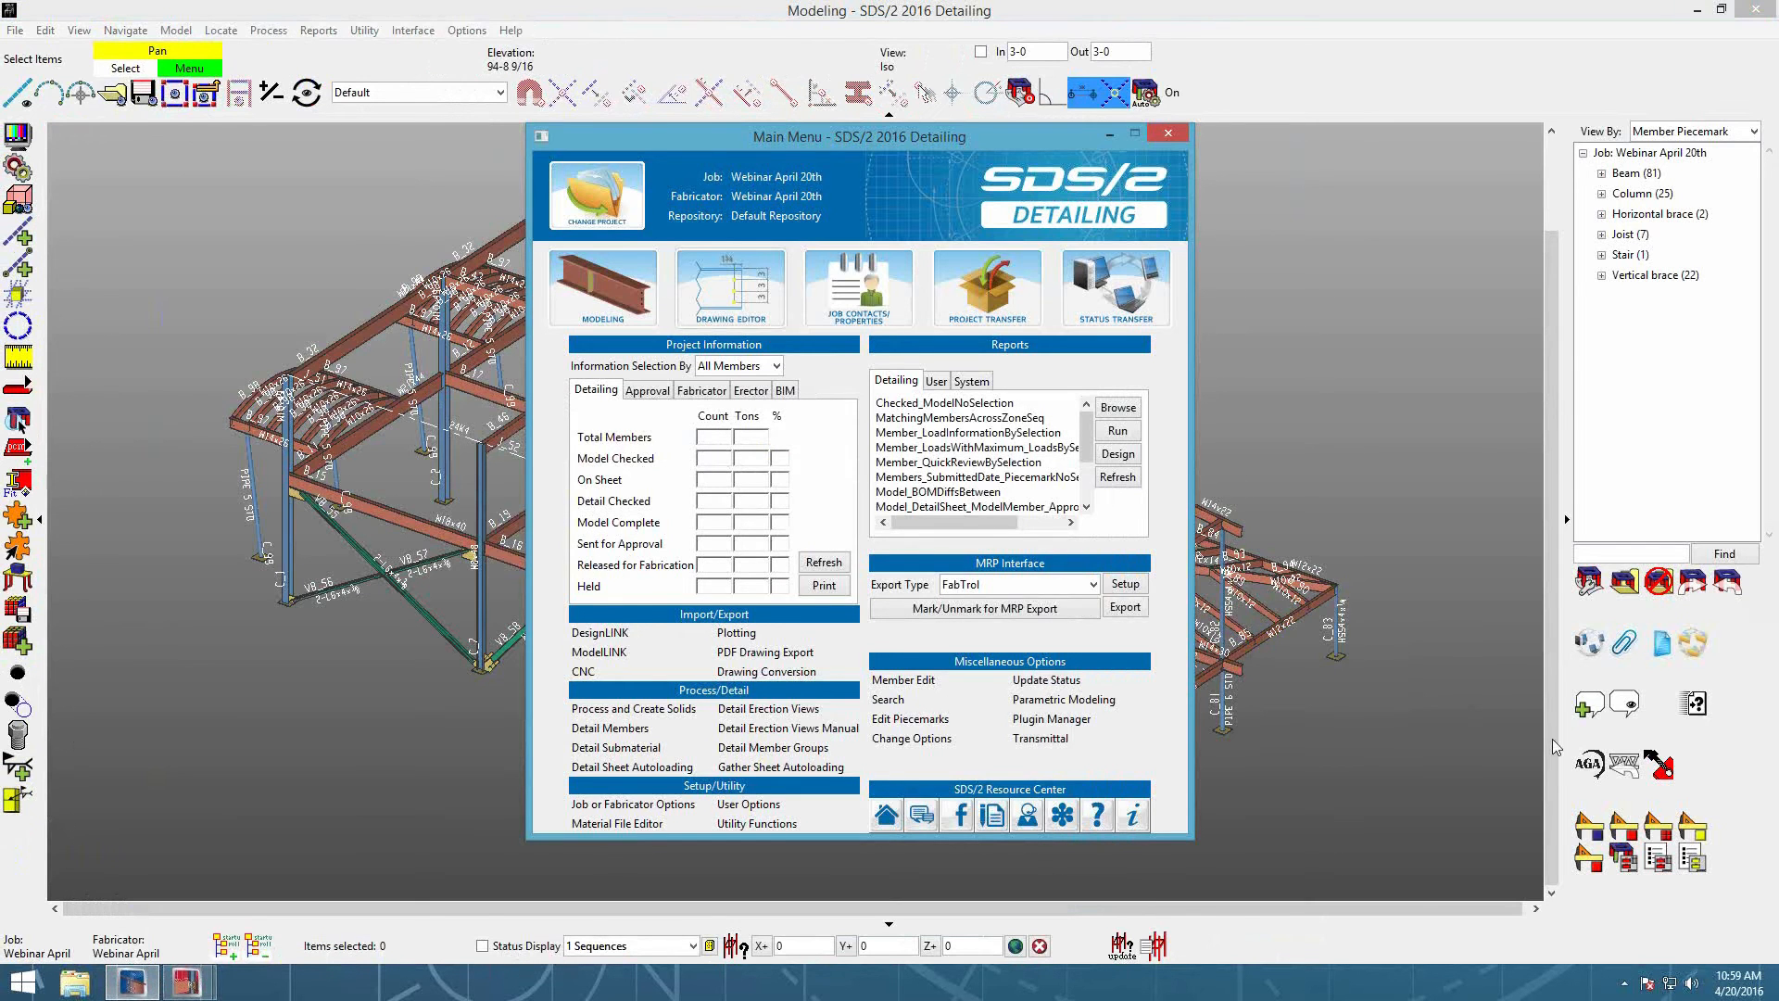
click(1589, 827)
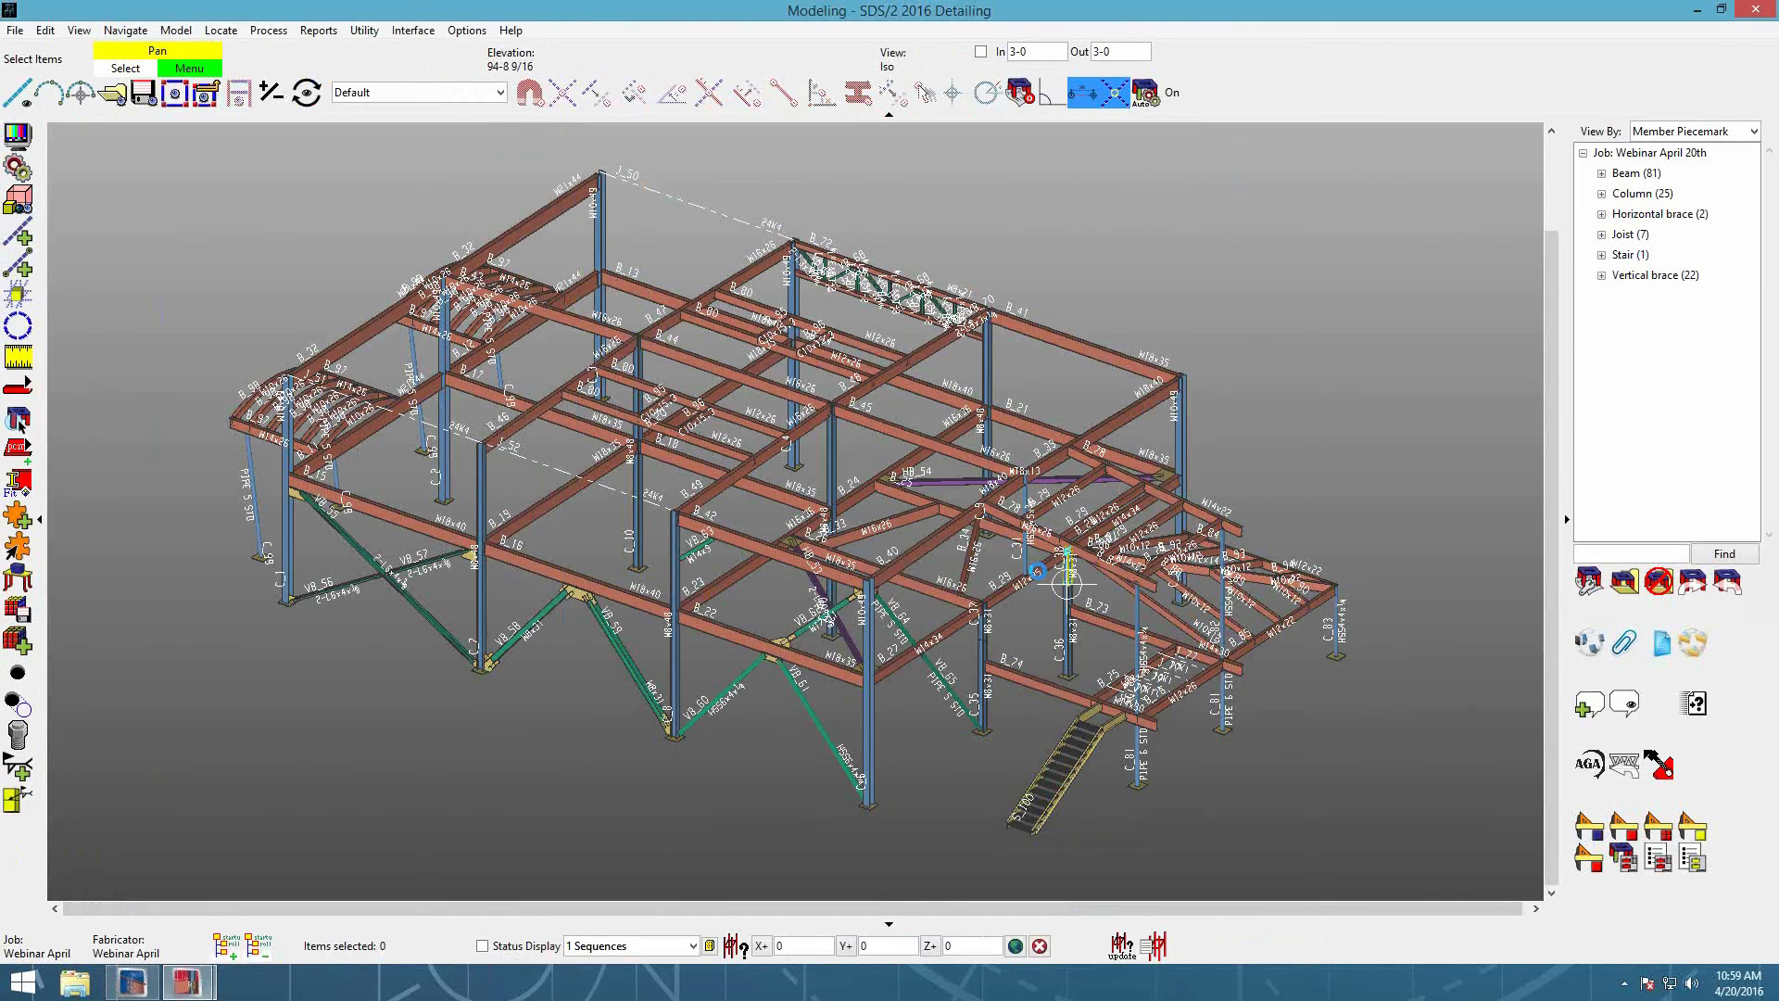
click(343, 245)
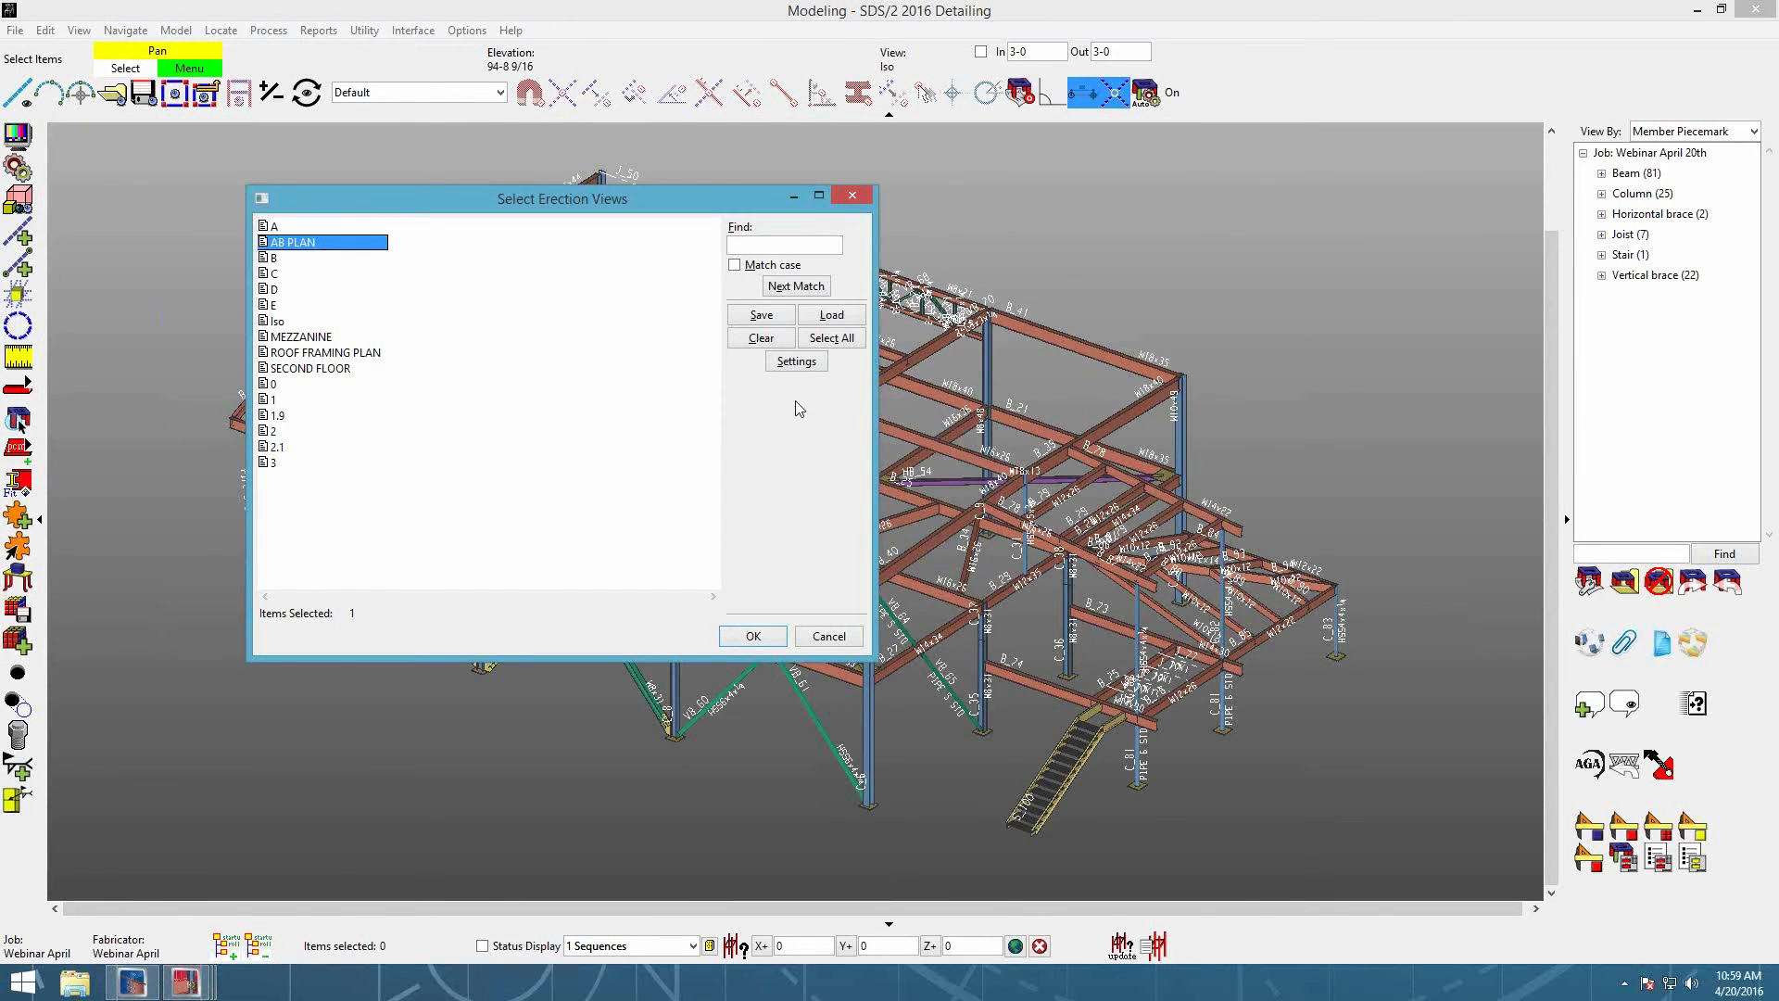
click(796, 362)
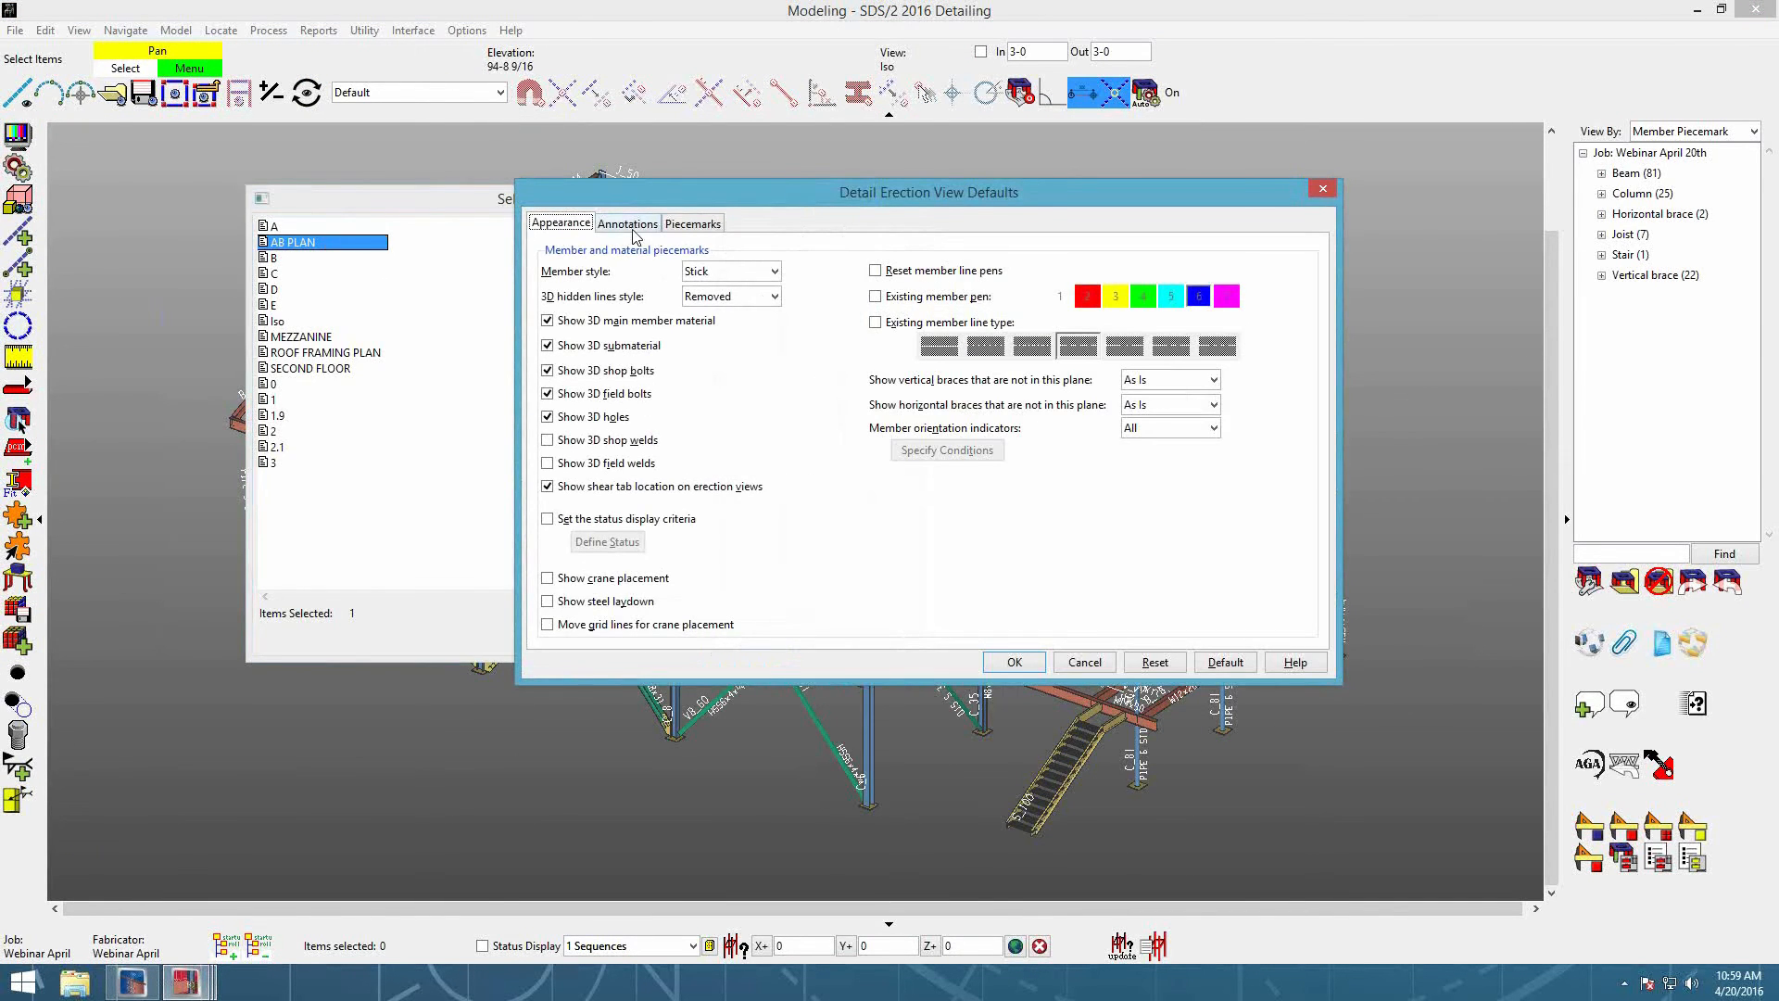
click(634, 228)
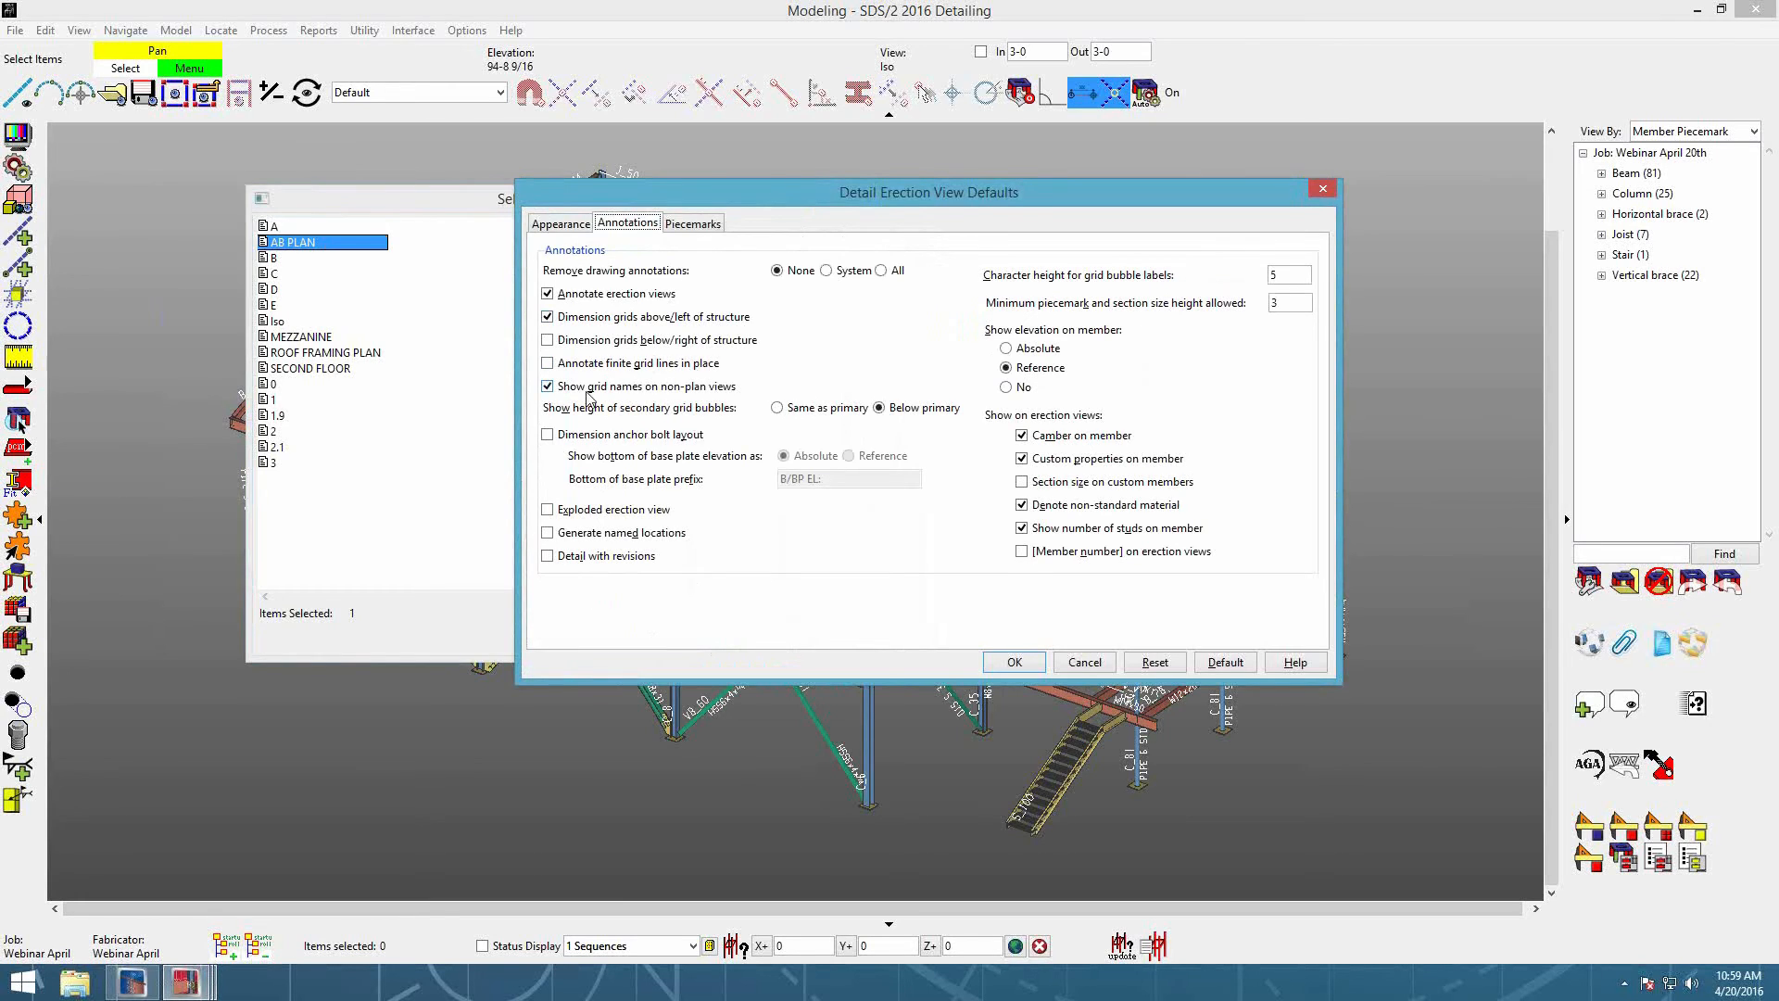
click(591, 434)
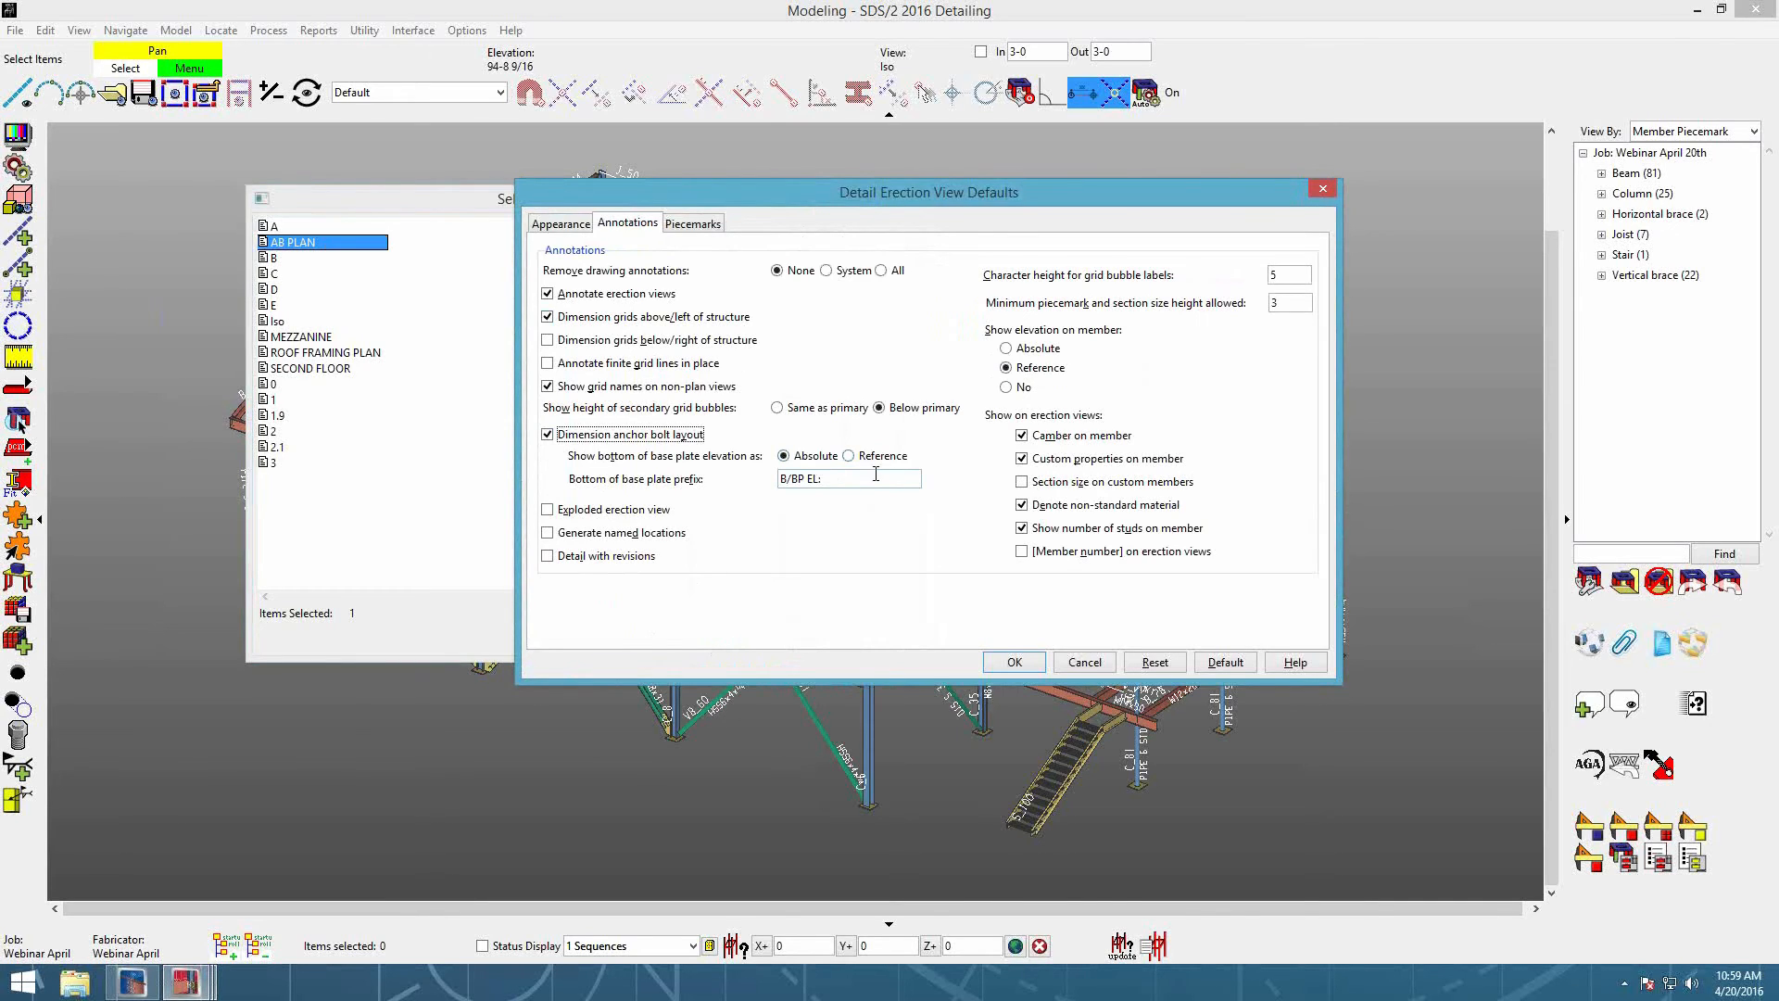
click(1031, 665)
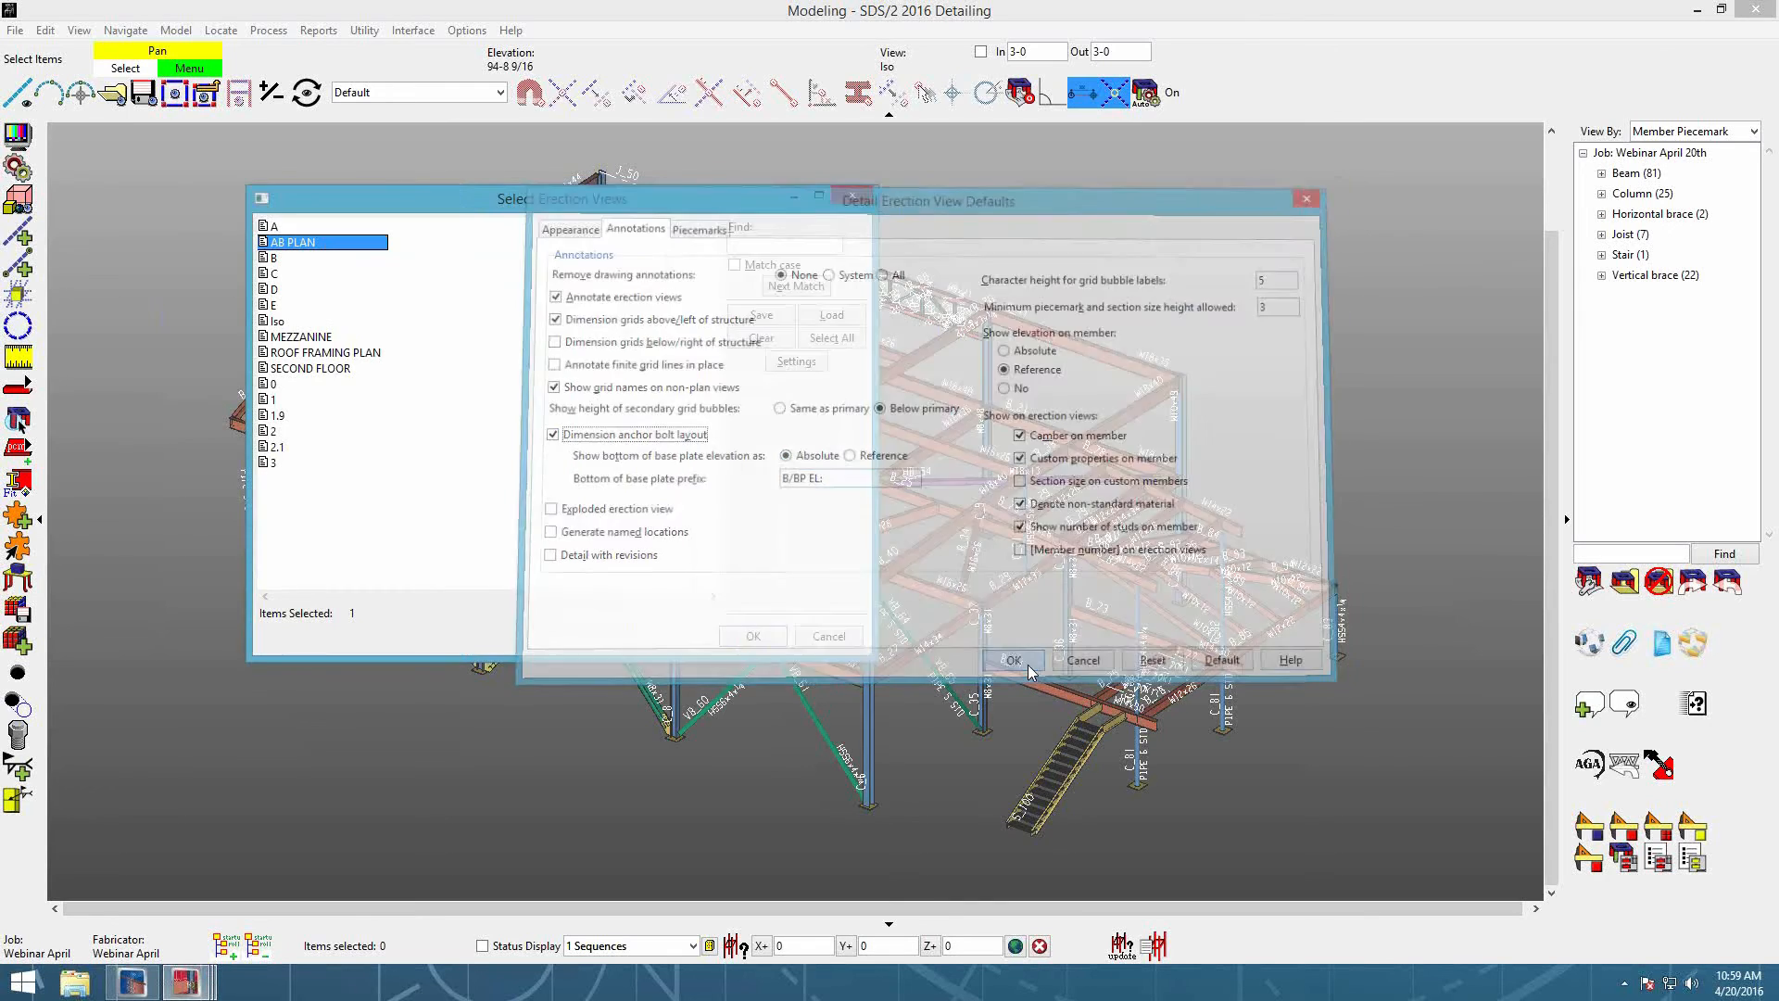
click(306, 319)
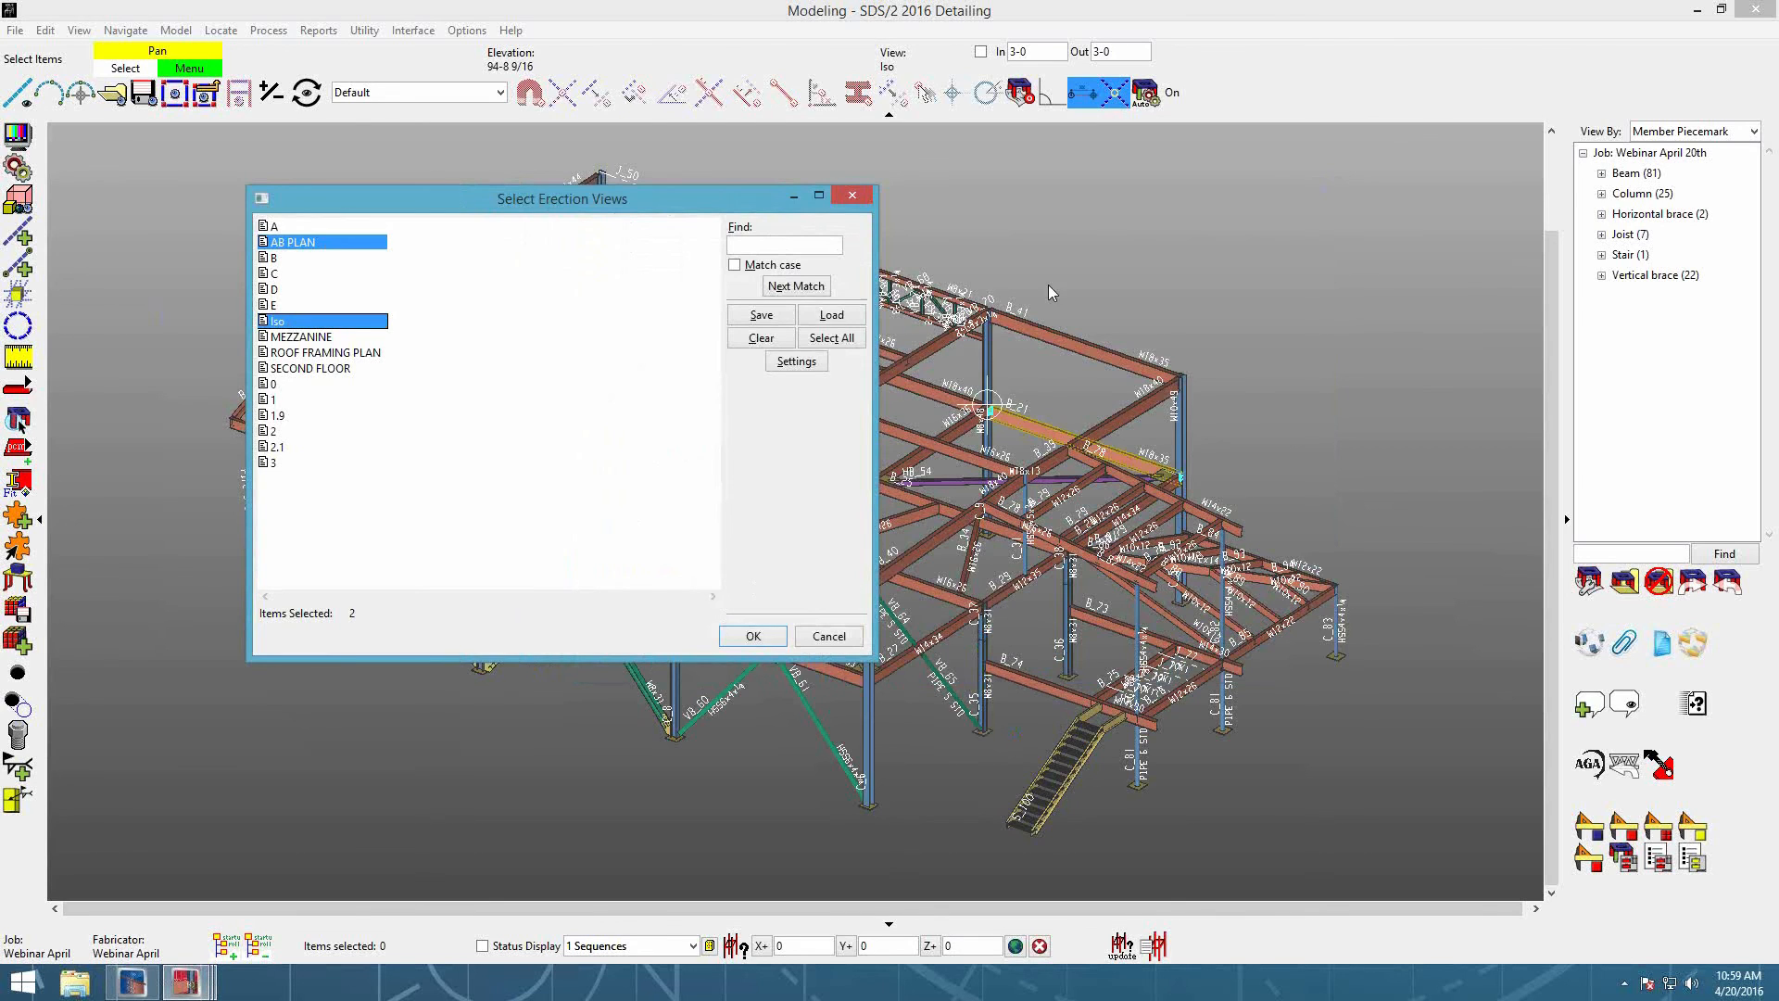
click(852, 194)
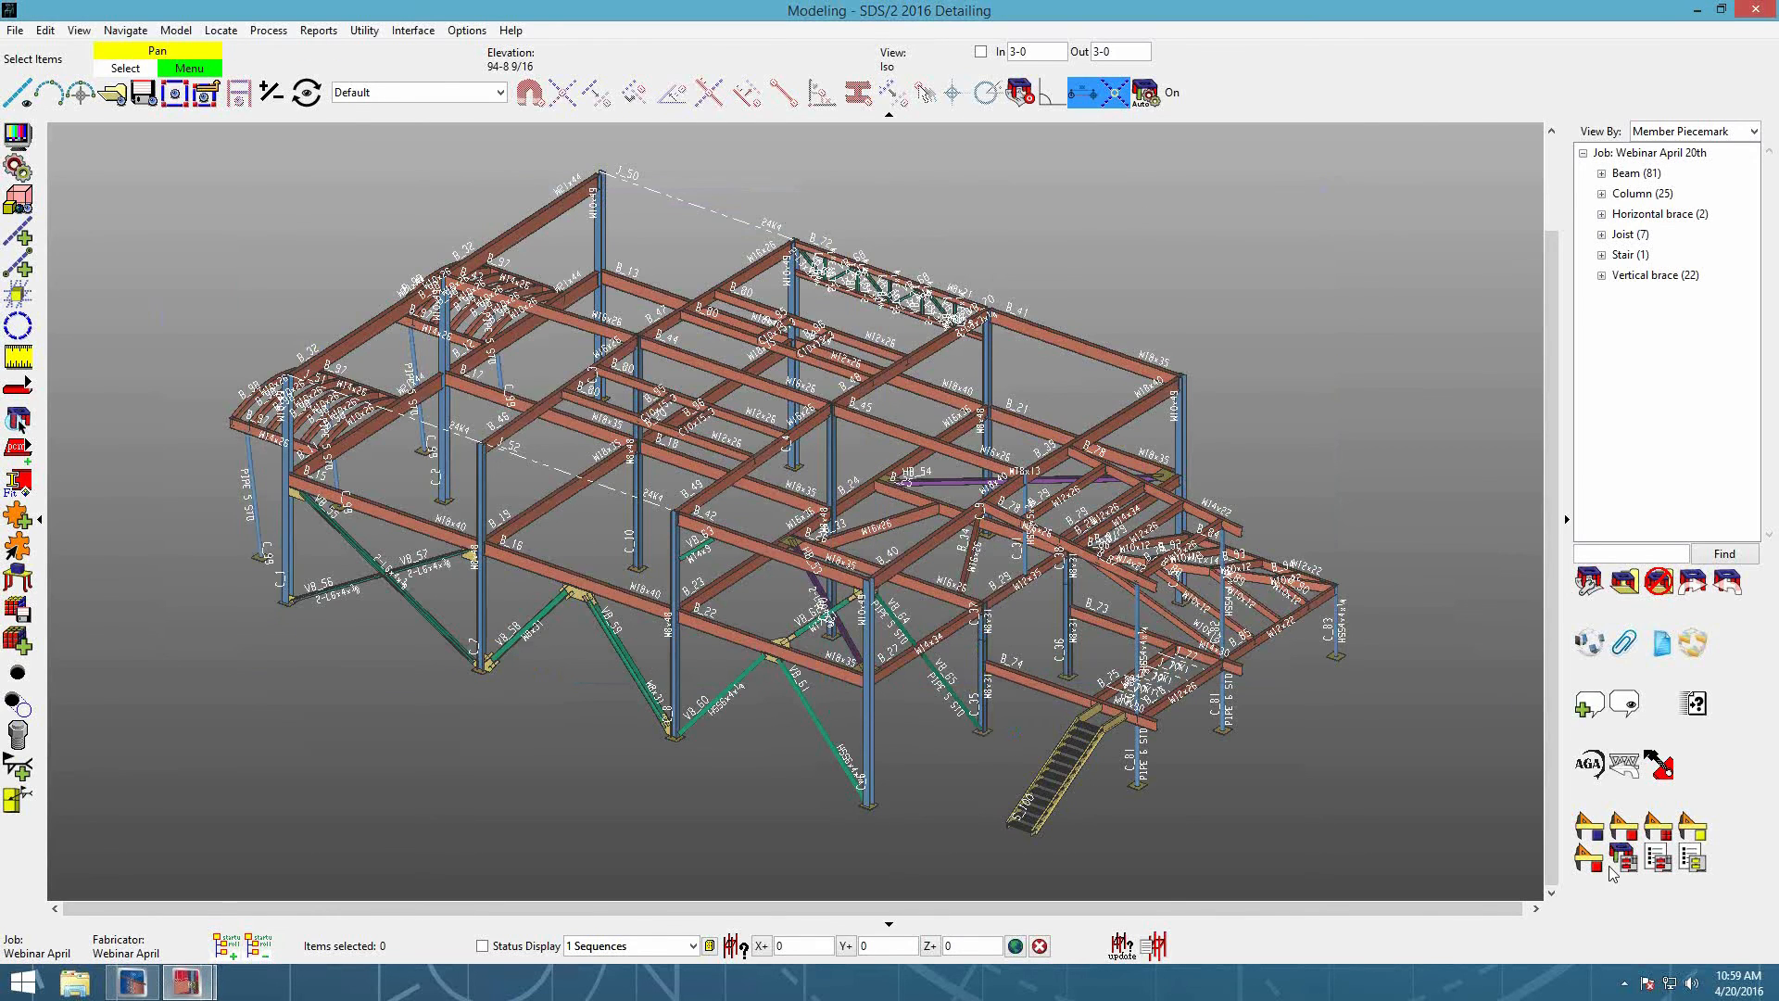
Step: Check the Iso erection view's detailing settings and member style options, and close them without detailing
double_click(843, 266)
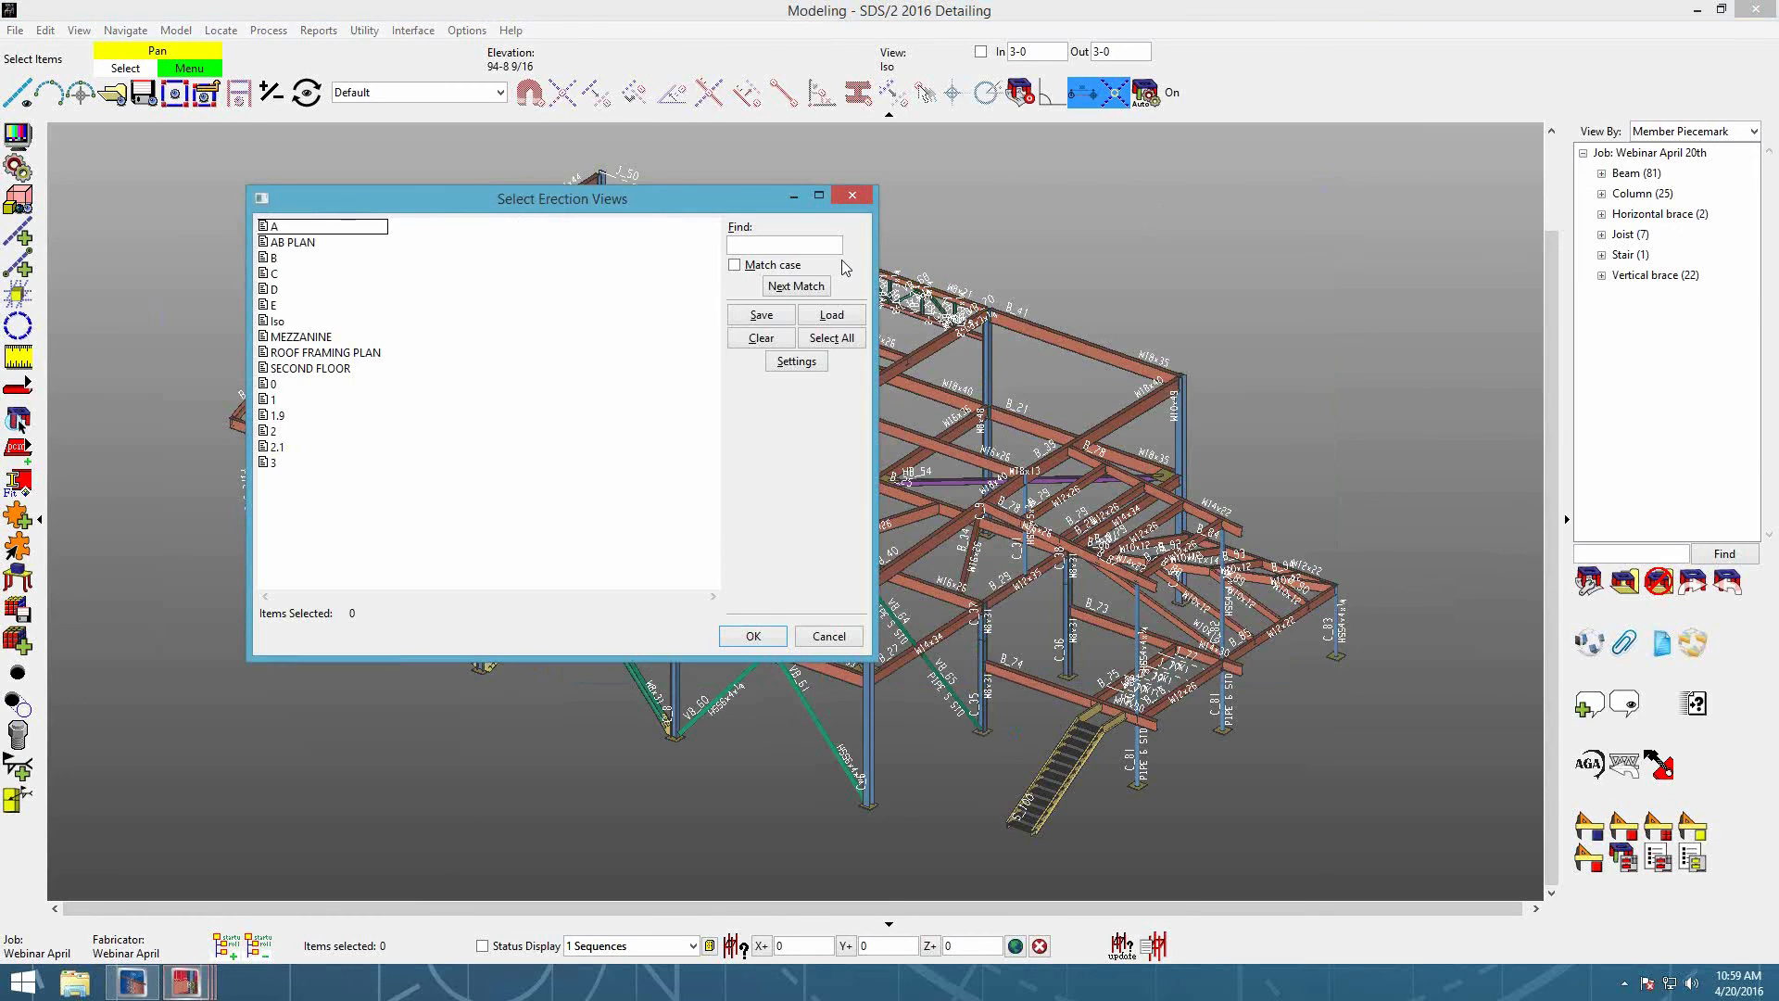
click(806, 362)
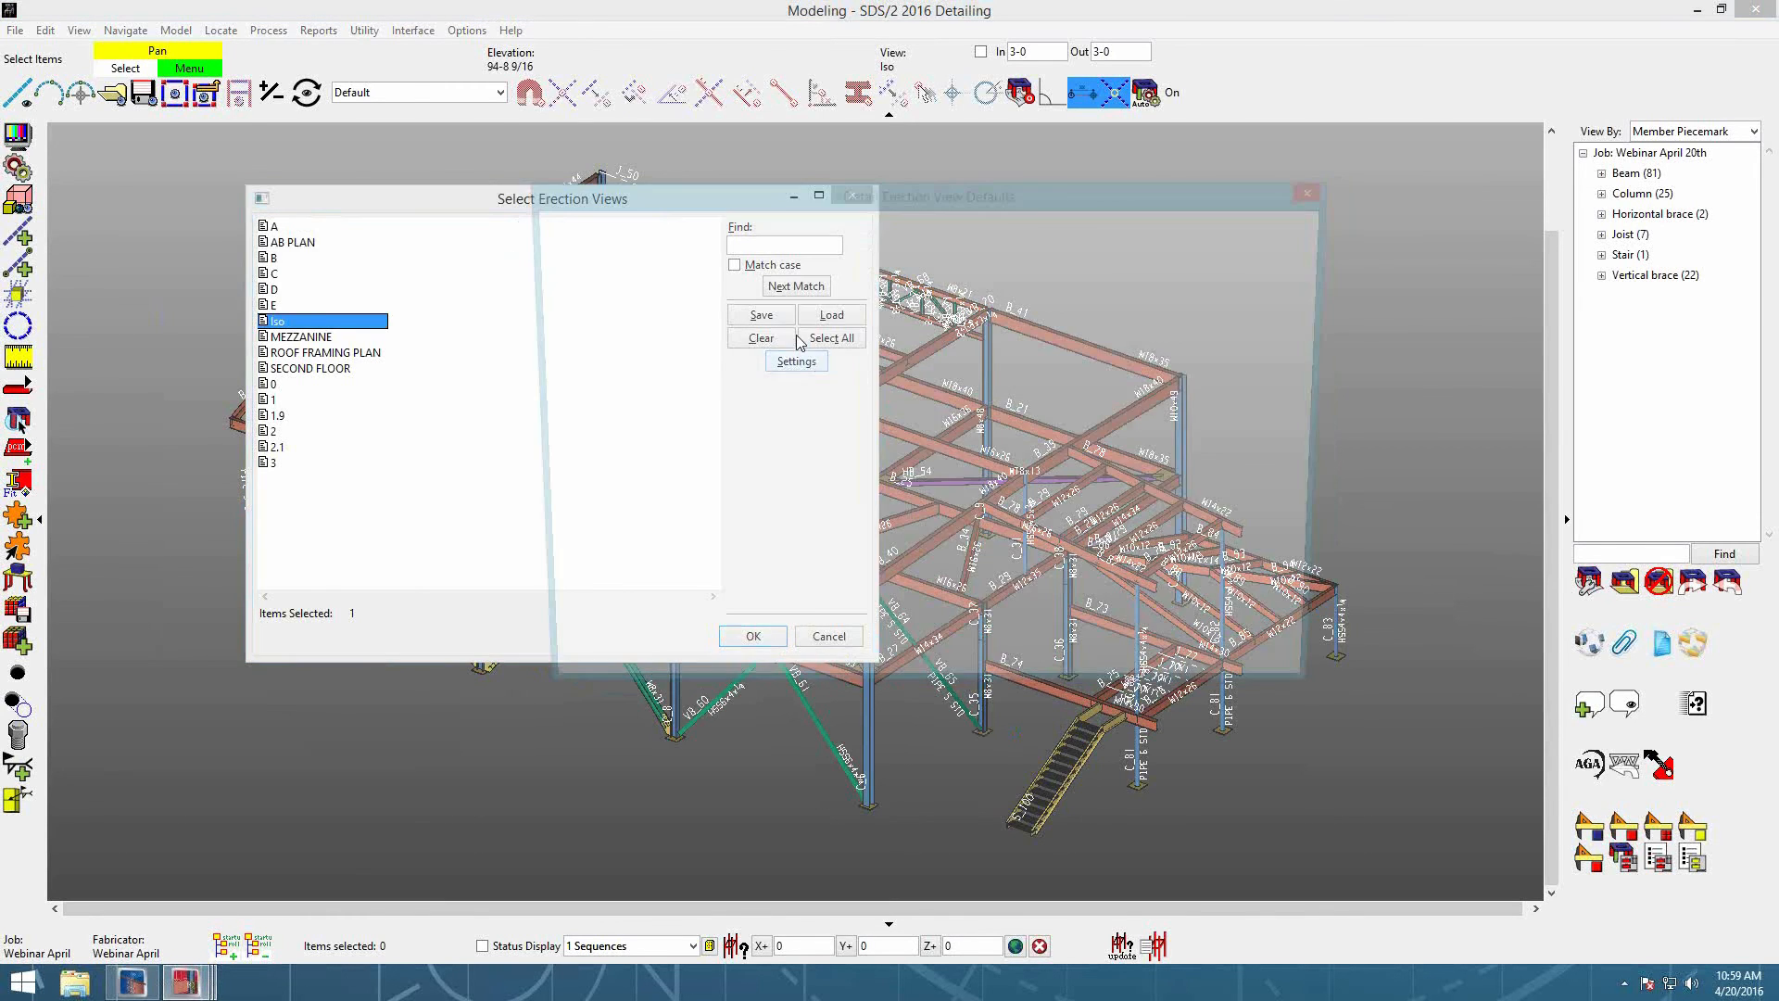
click(775, 273)
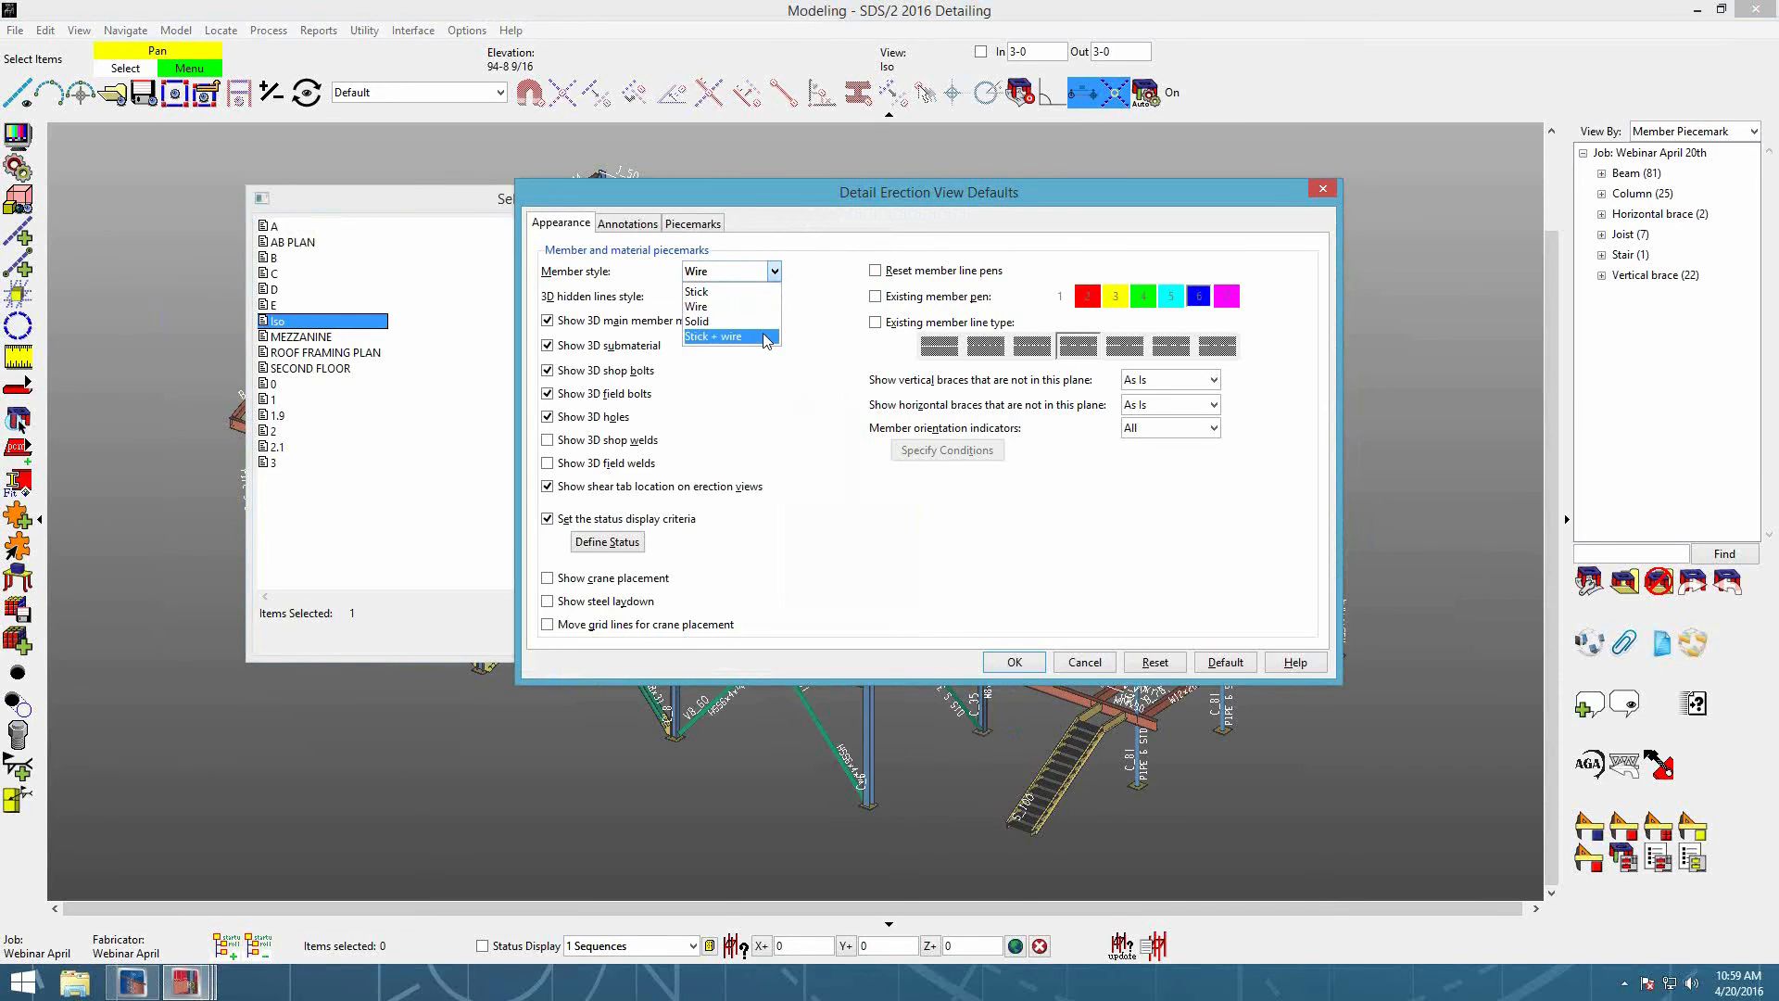
click(895, 223)
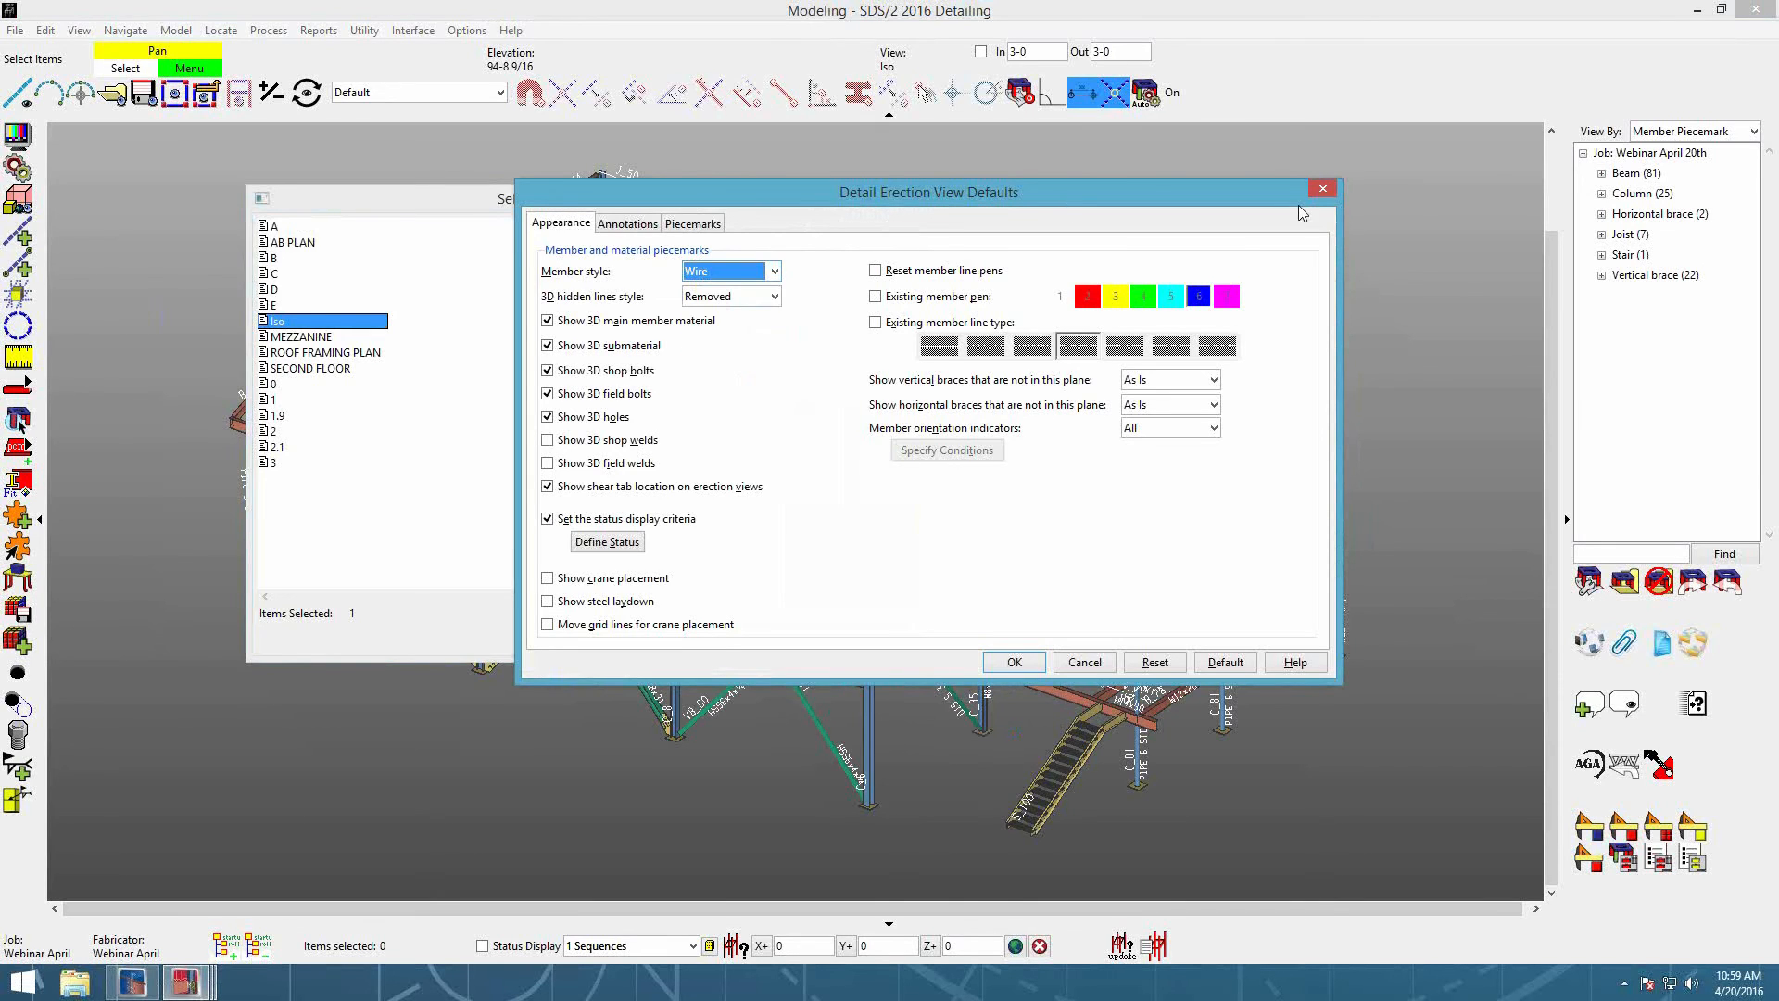
click(1324, 190)
click(857, 195)
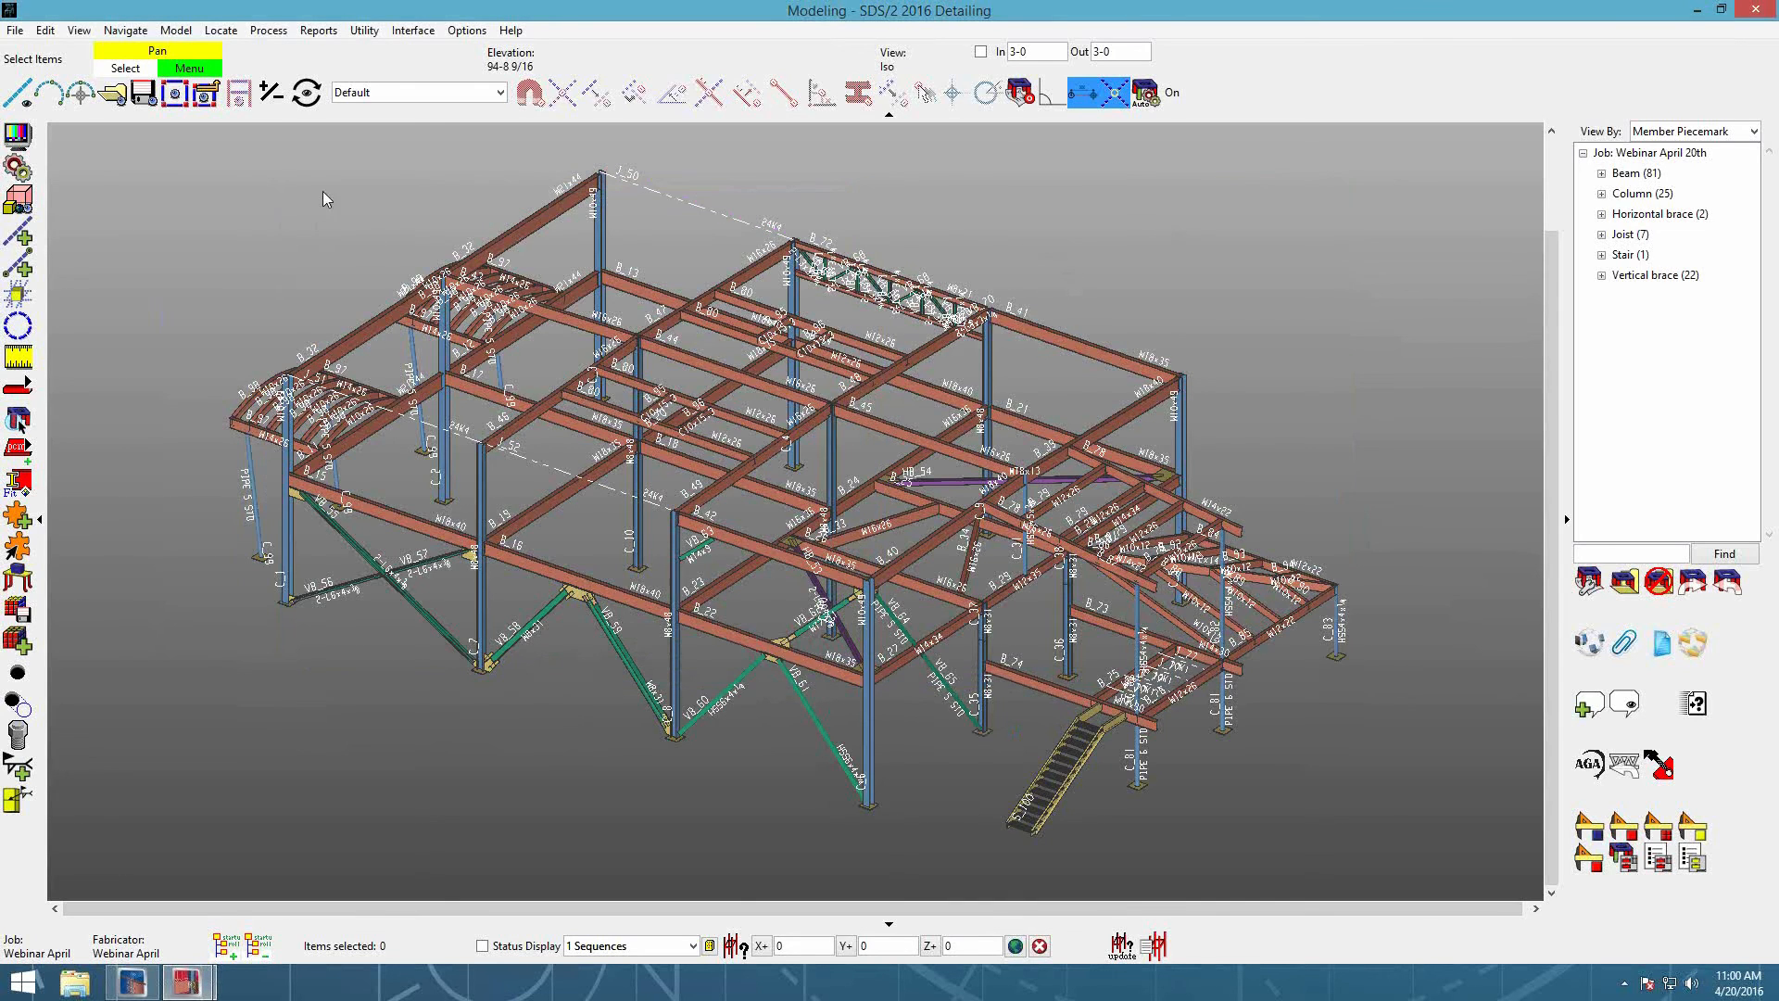
Step: From the Main Menu, start manual erection view detailing for Iso and review its appearance settings and status display criteria
click(264, 32)
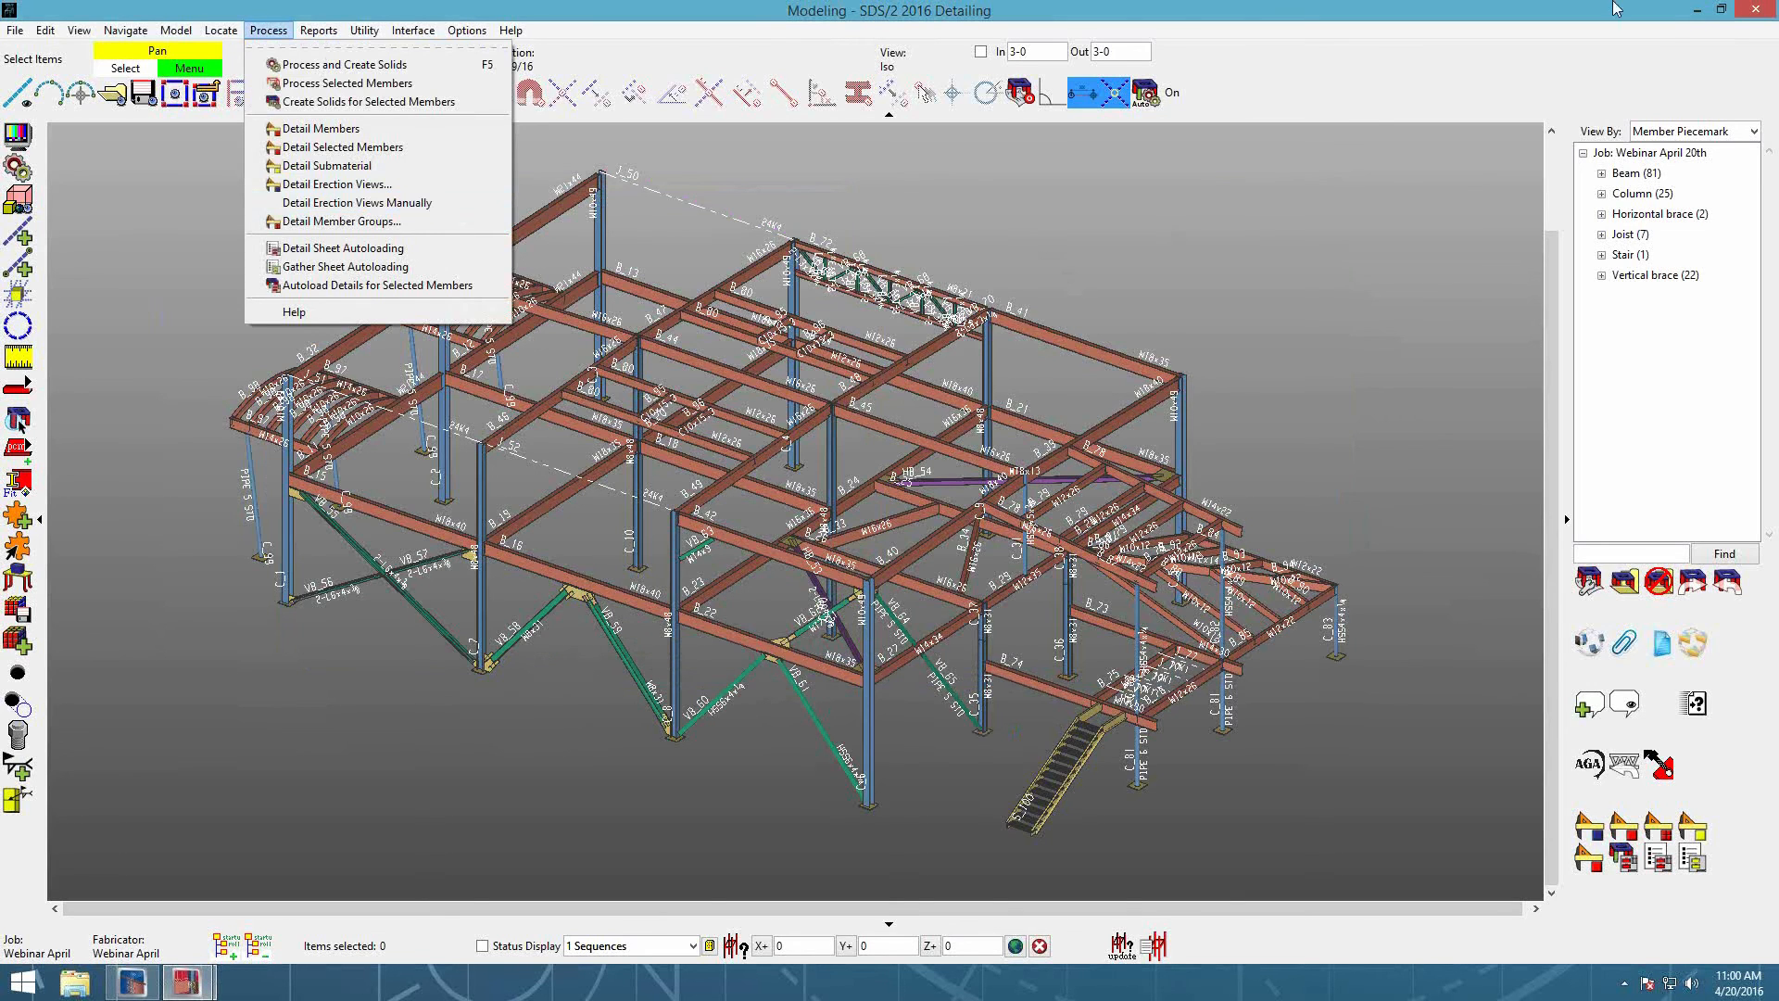
click(1696, 12)
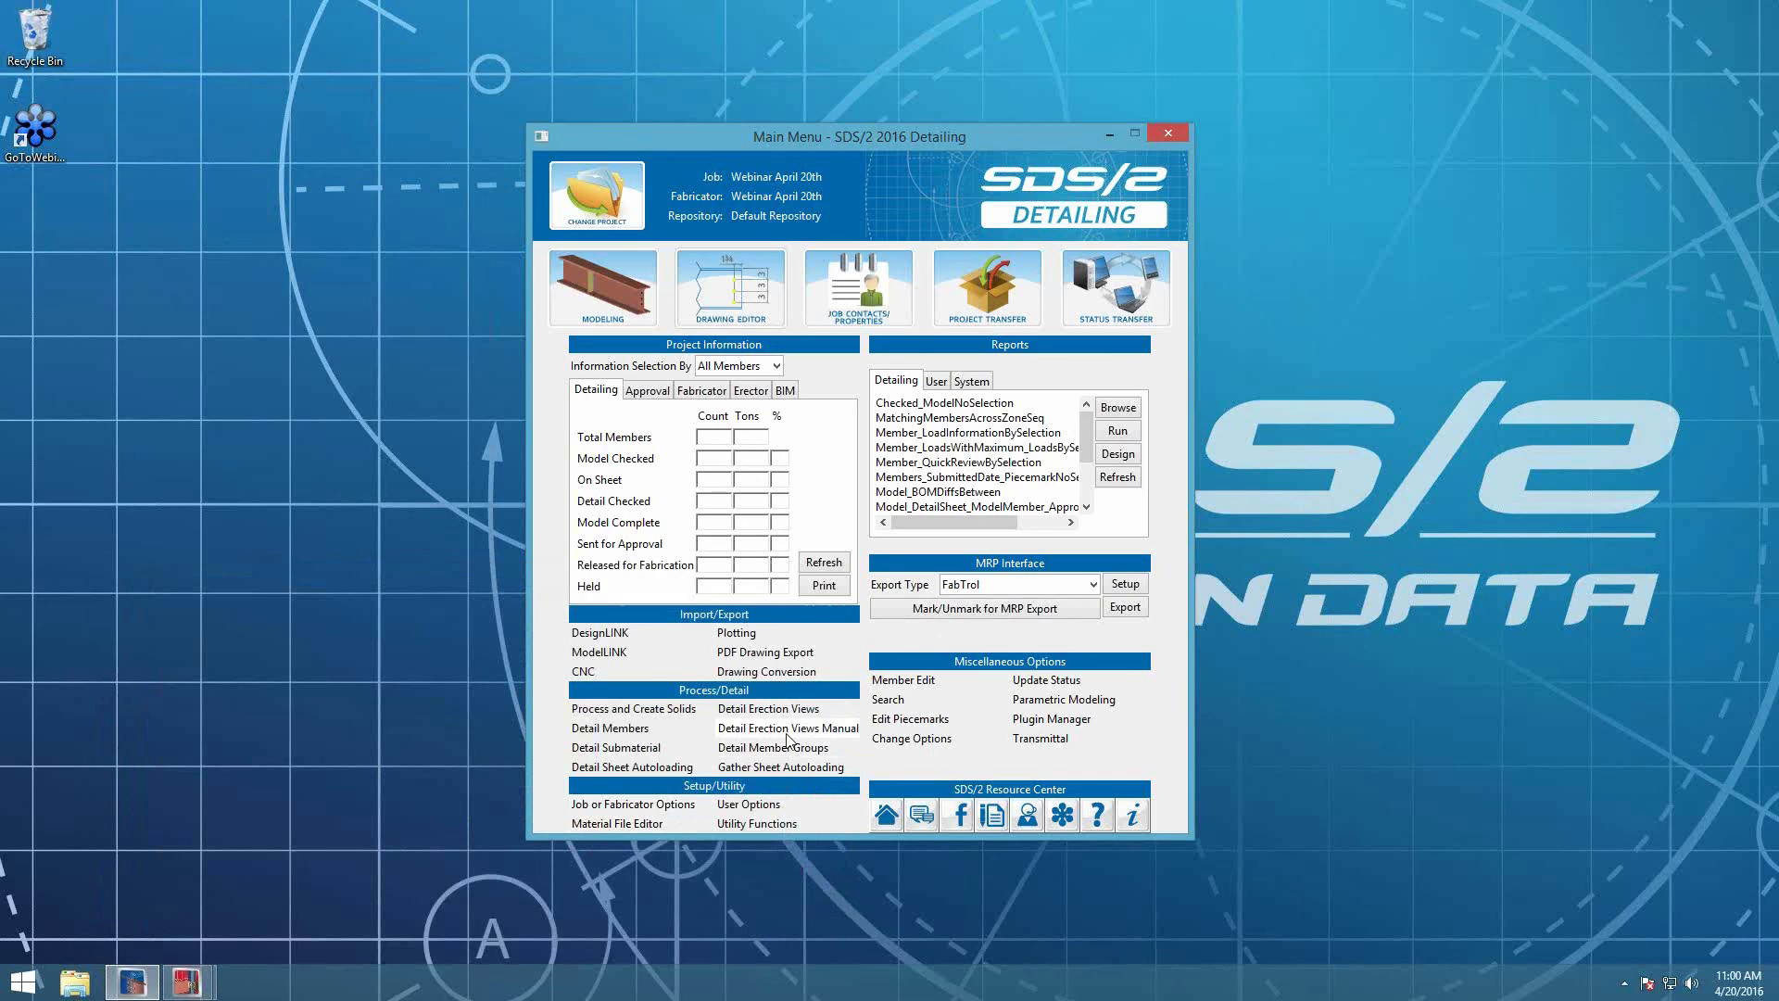
click(828, 728)
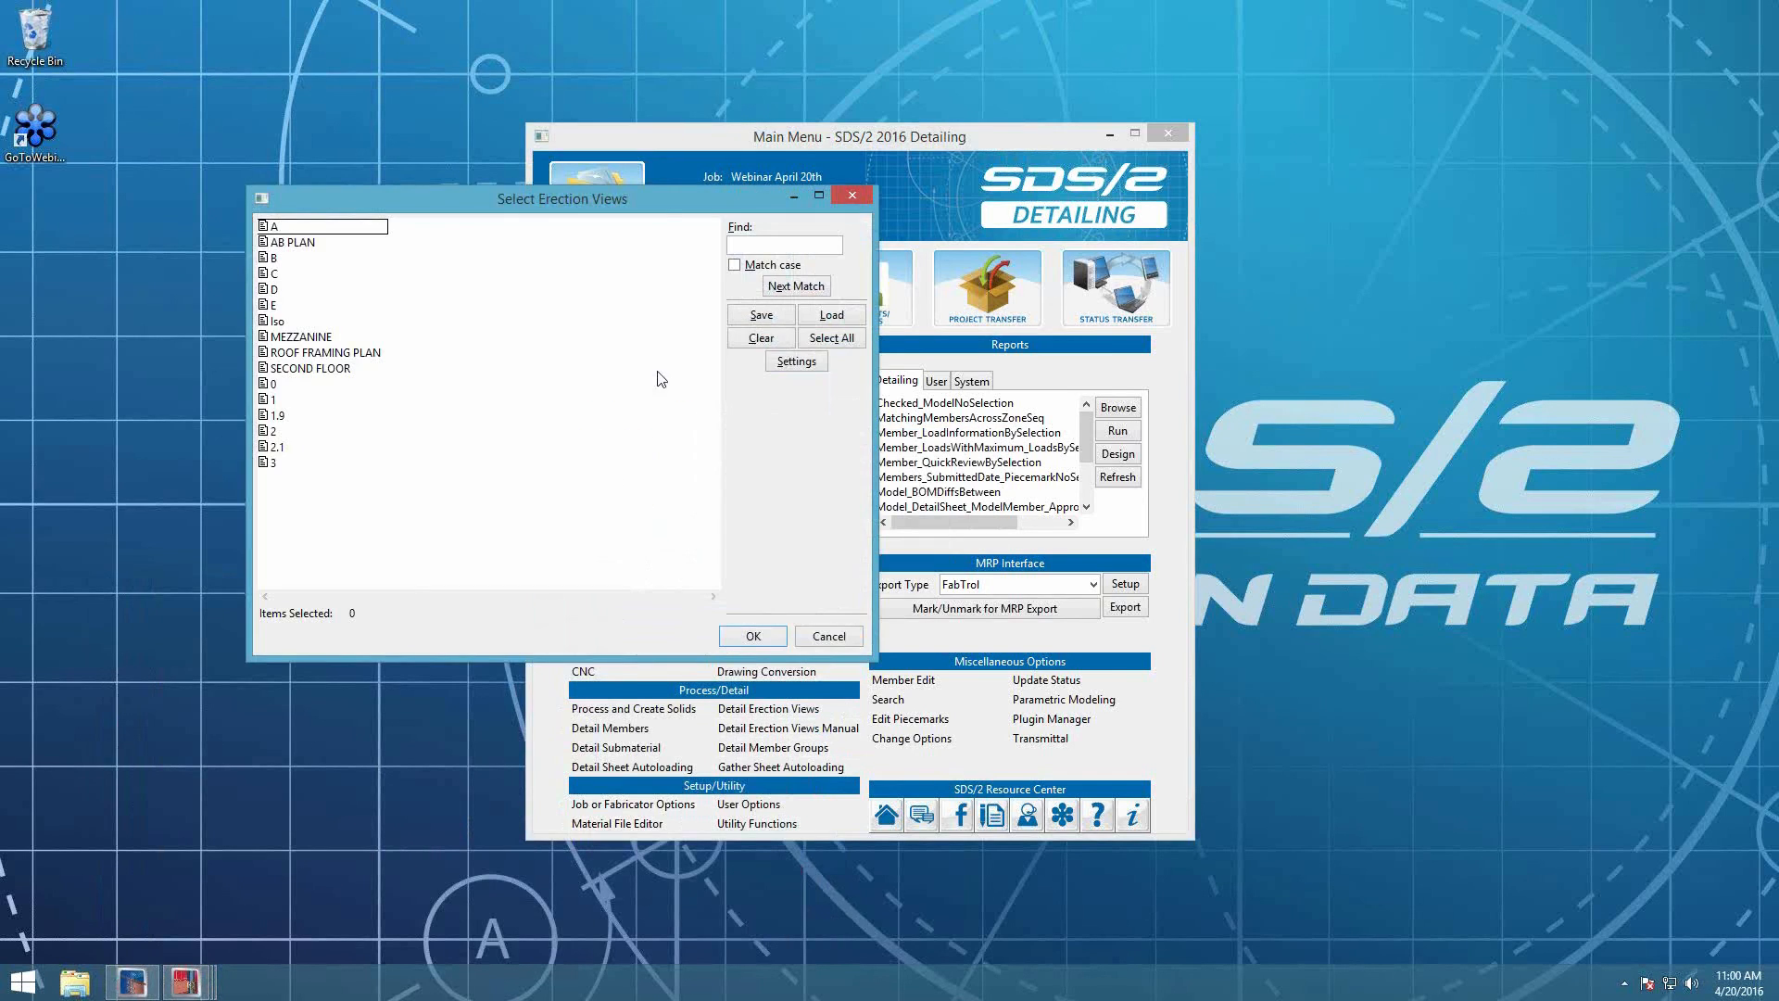
drag(694, 194, 759, 187)
click(383, 317)
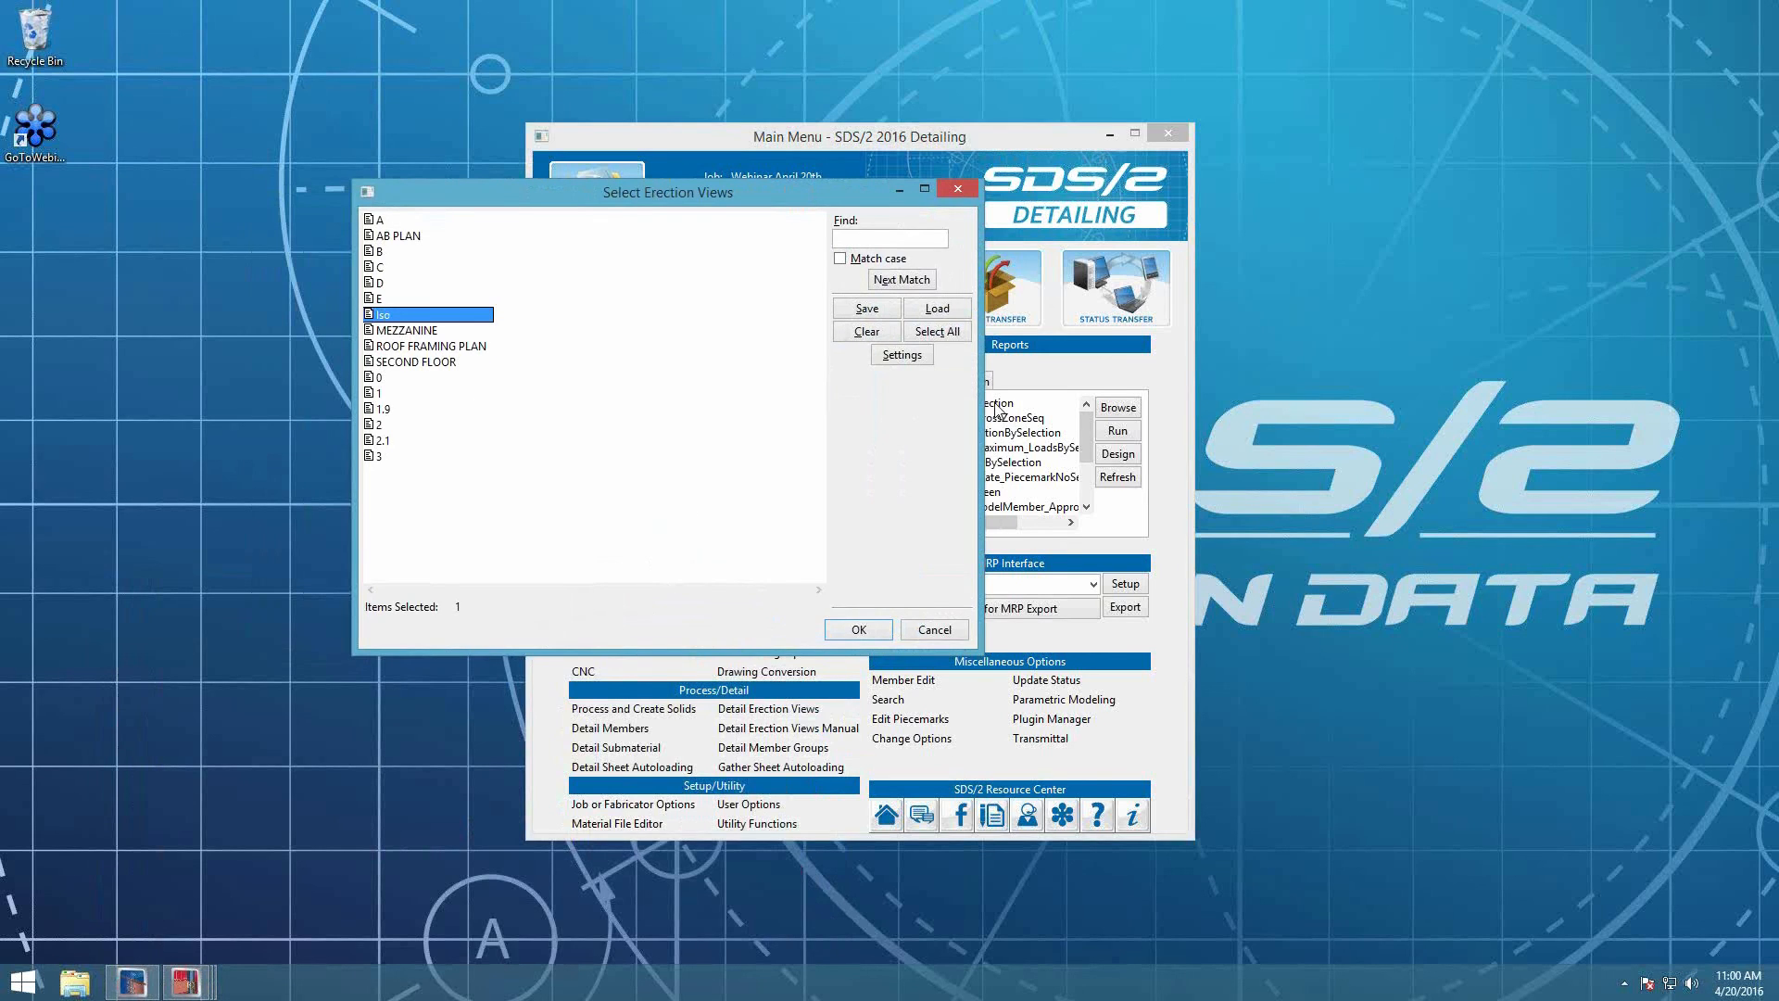
click(904, 356)
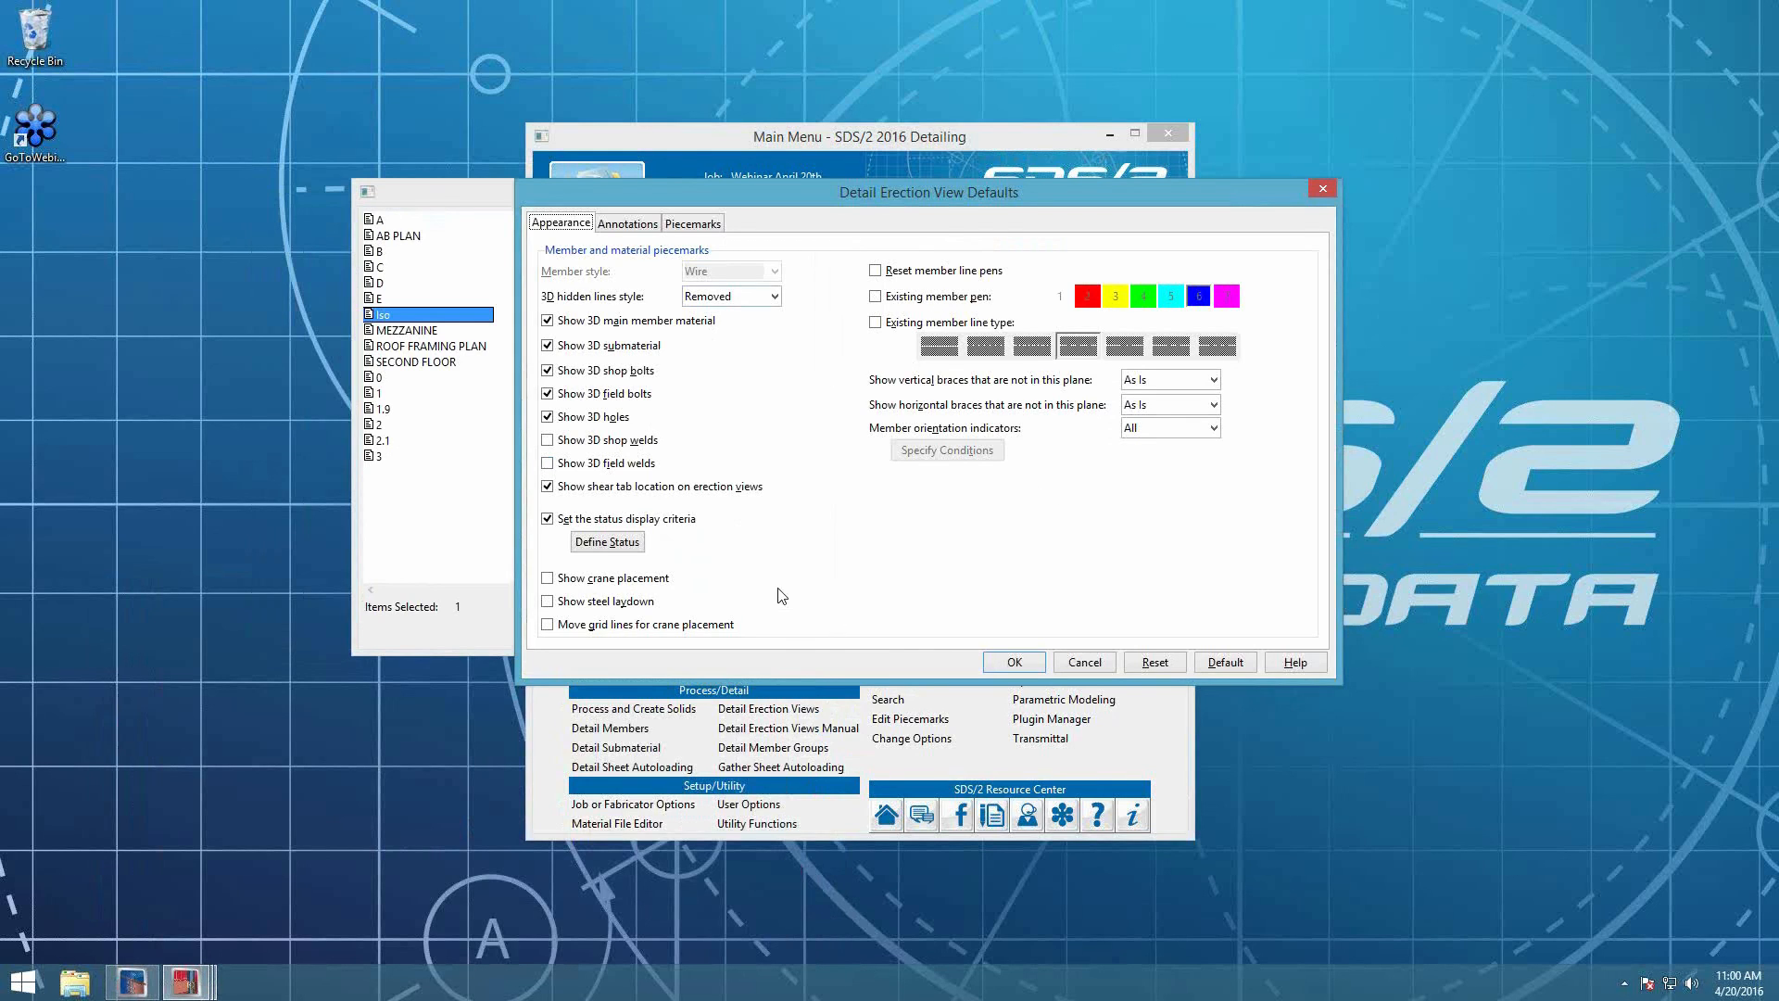
click(608, 542)
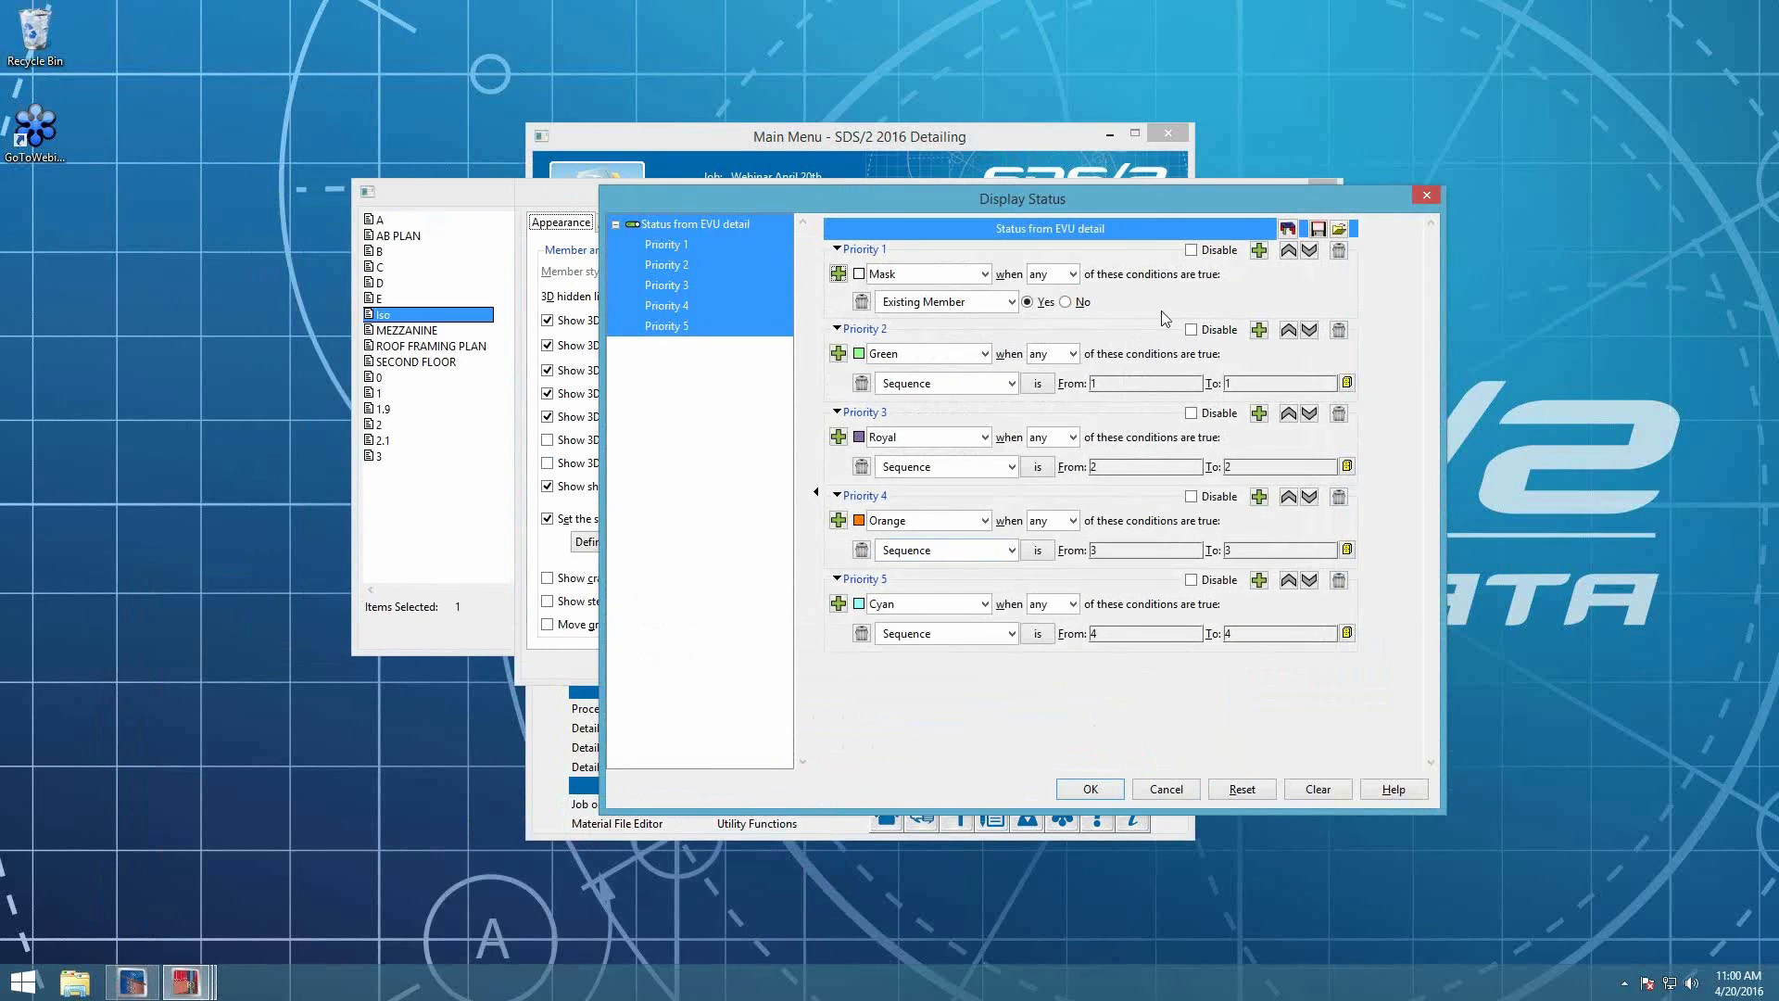
click(1427, 197)
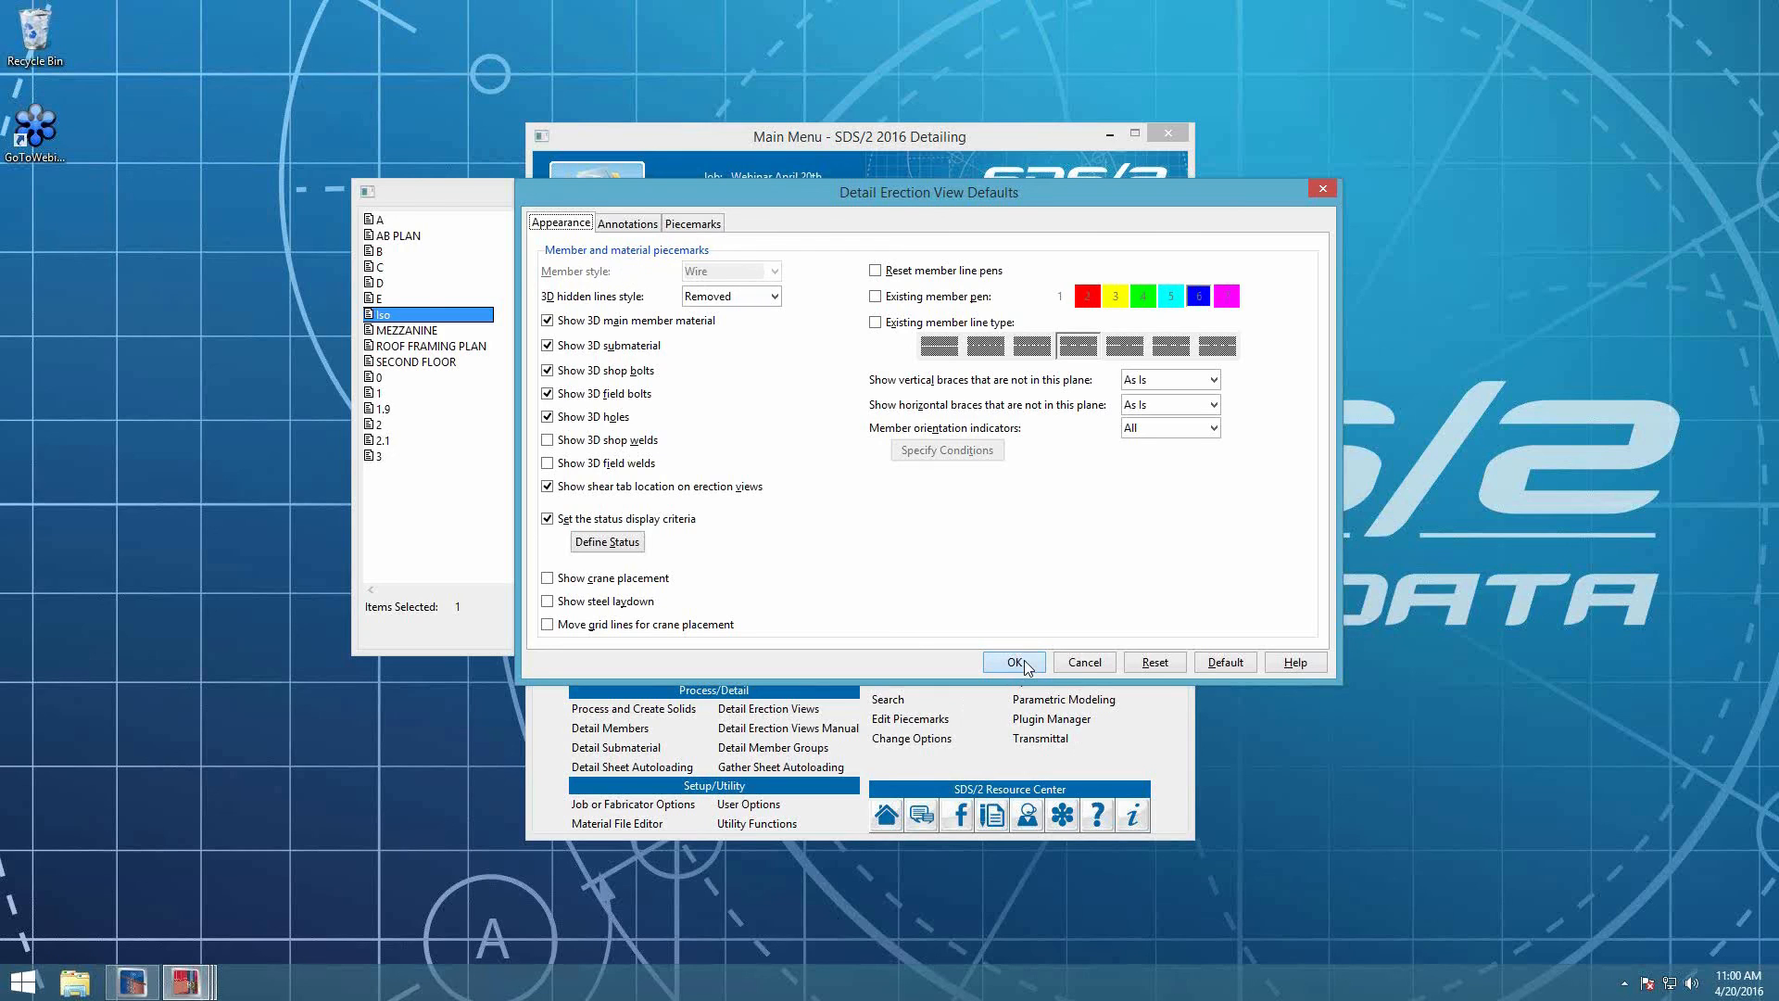
Step: Try to open the Iso view for manual detailing, and close the Drawing Editor session holding the Iso drawing
click(997, 661)
click(859, 630)
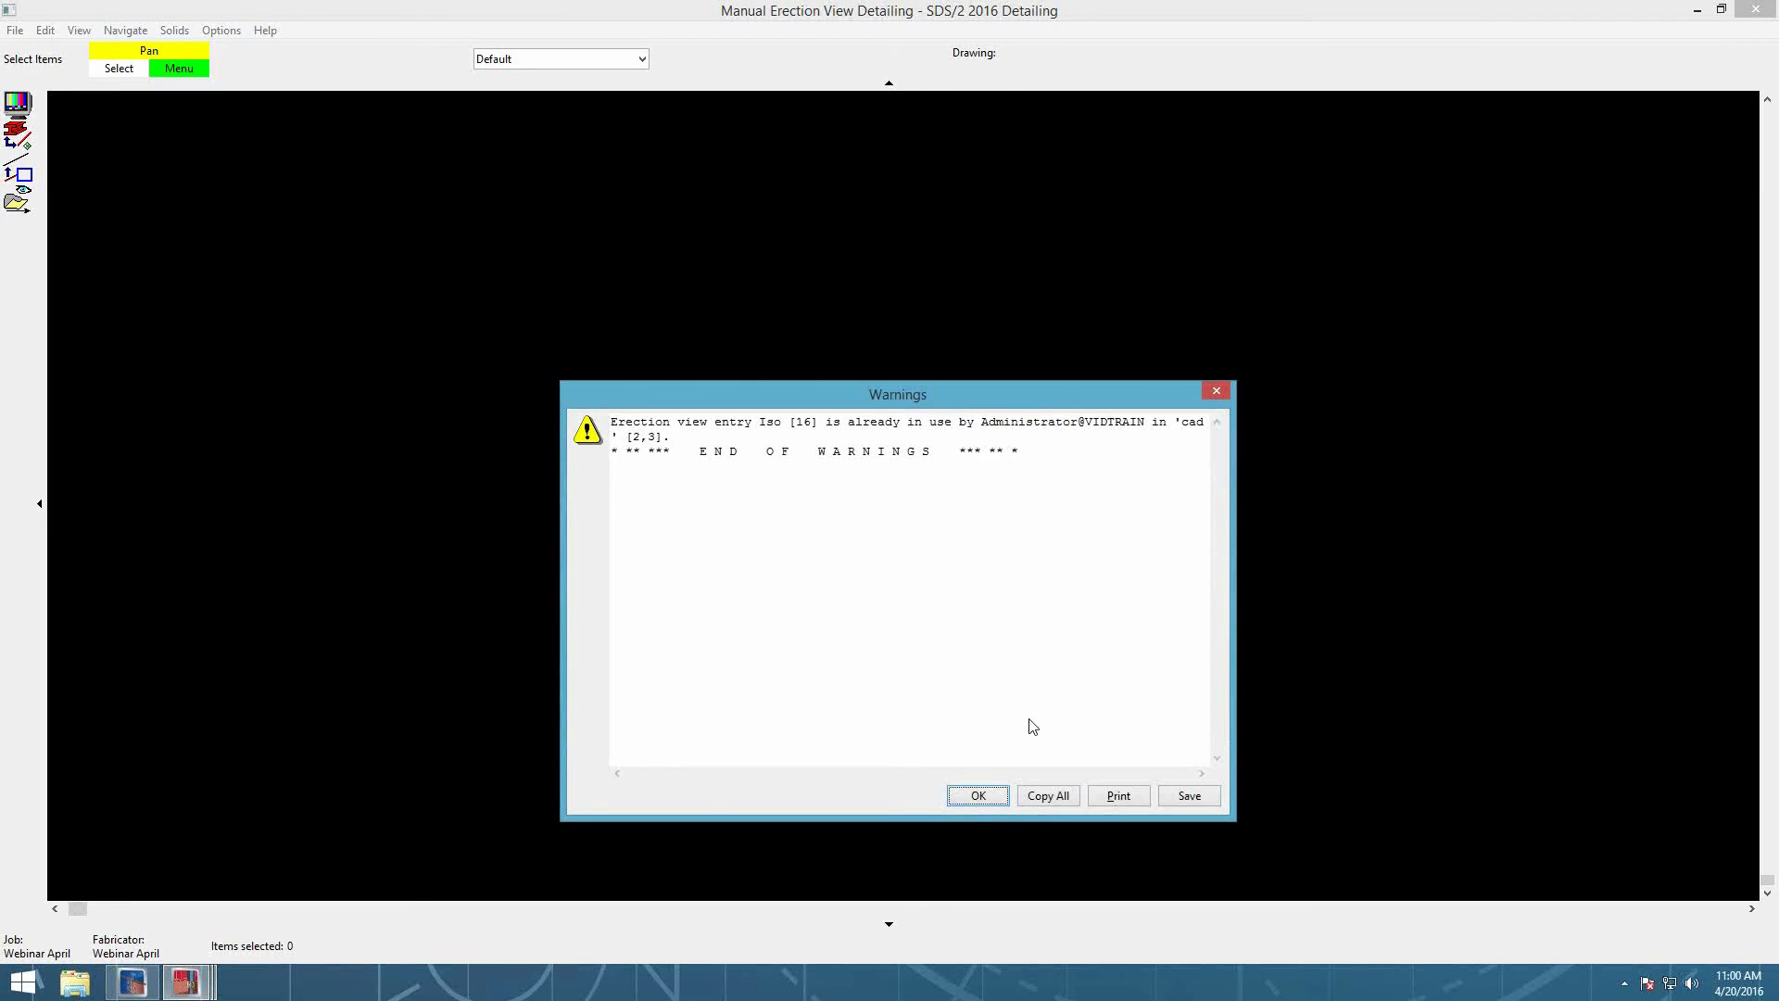
click(975, 797)
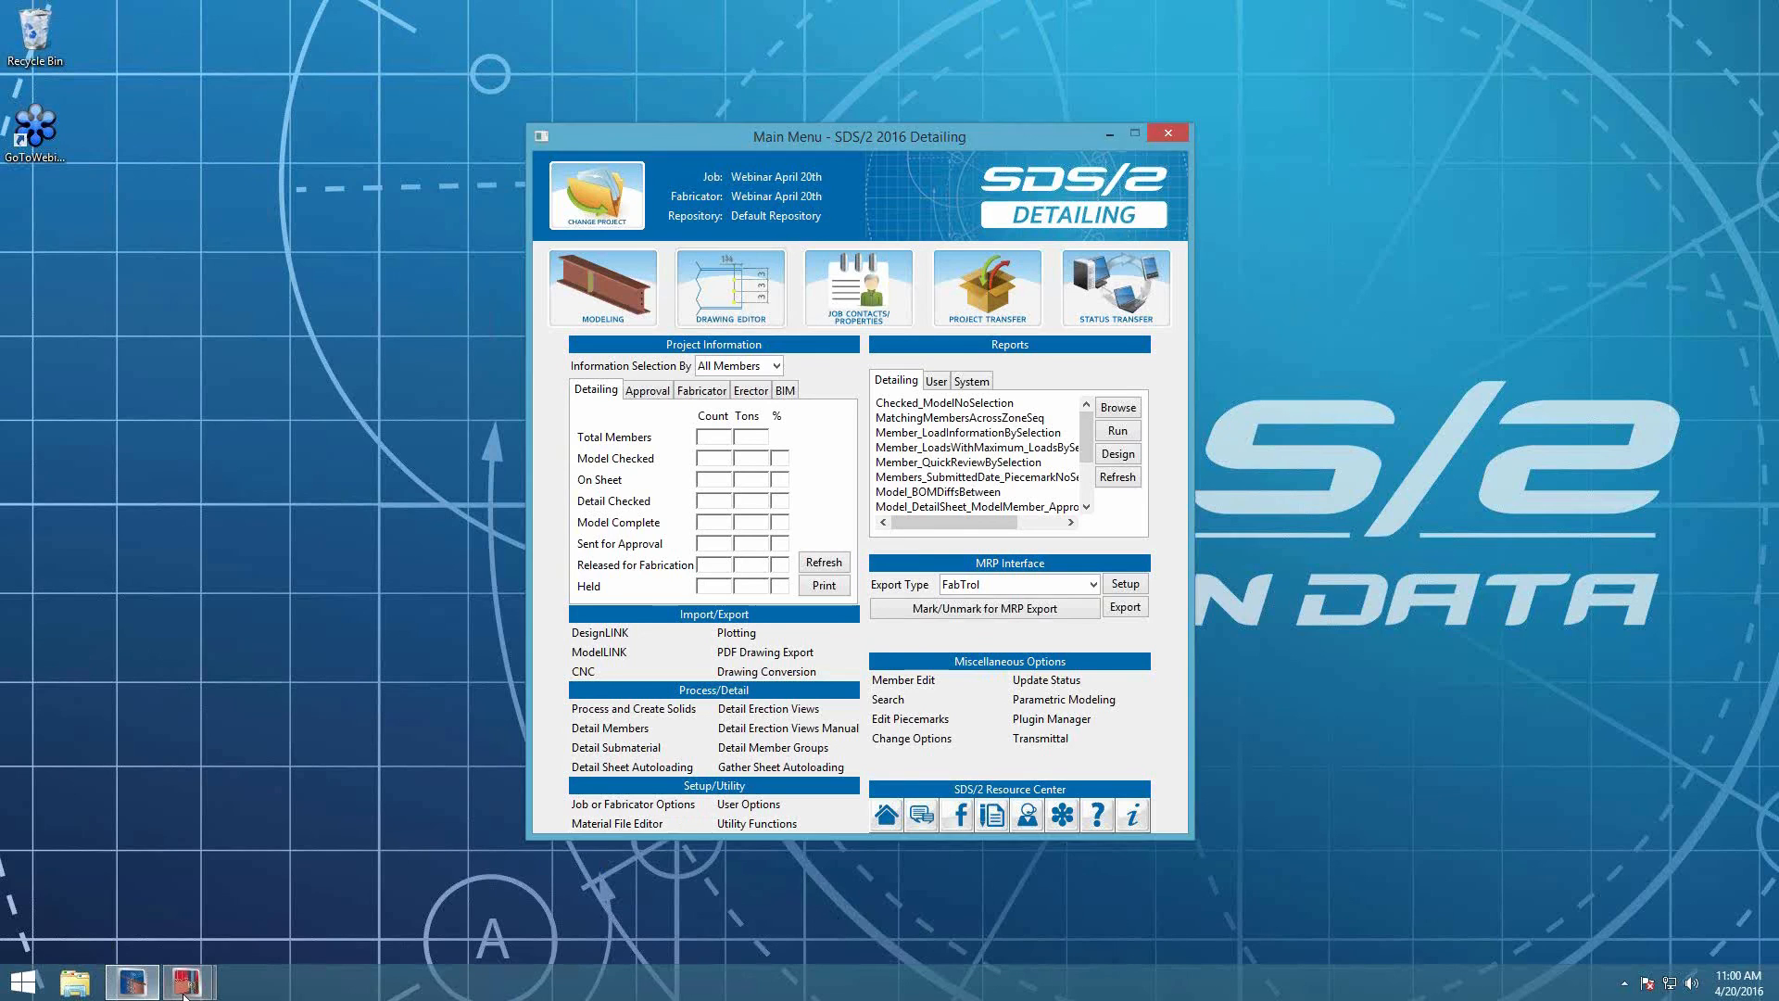
click(369, 865)
click(1756, 9)
click(1111, 712)
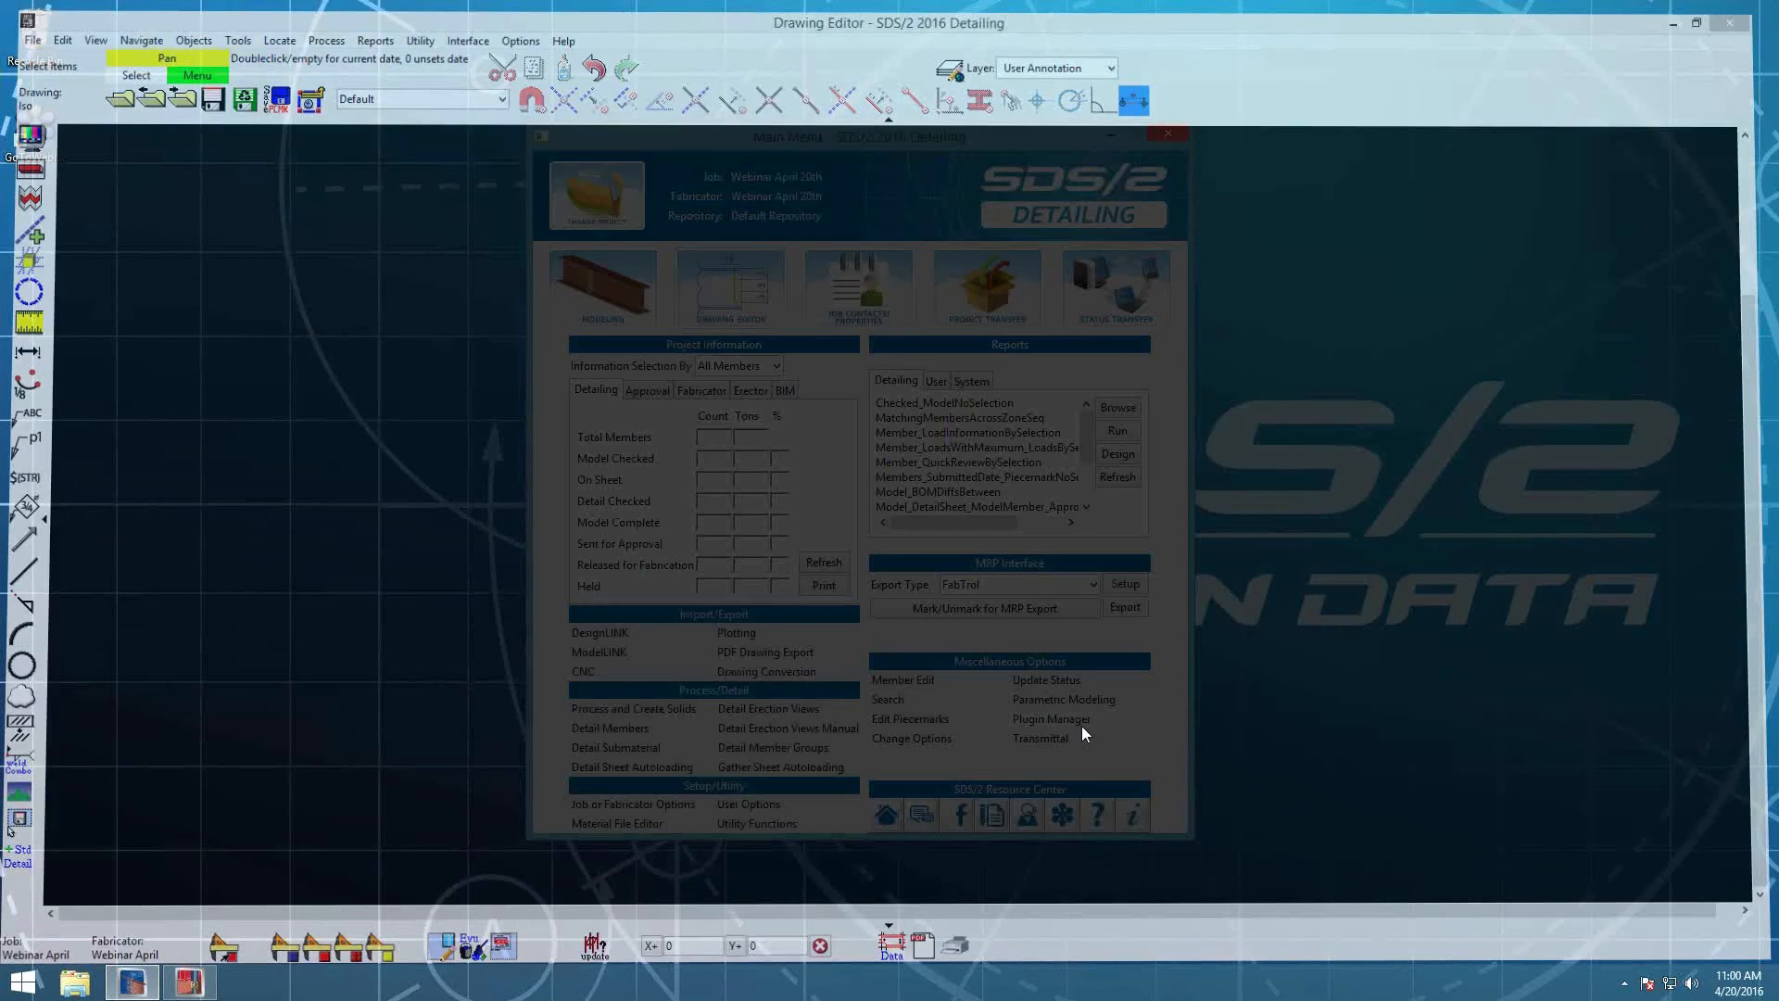
click(823, 723)
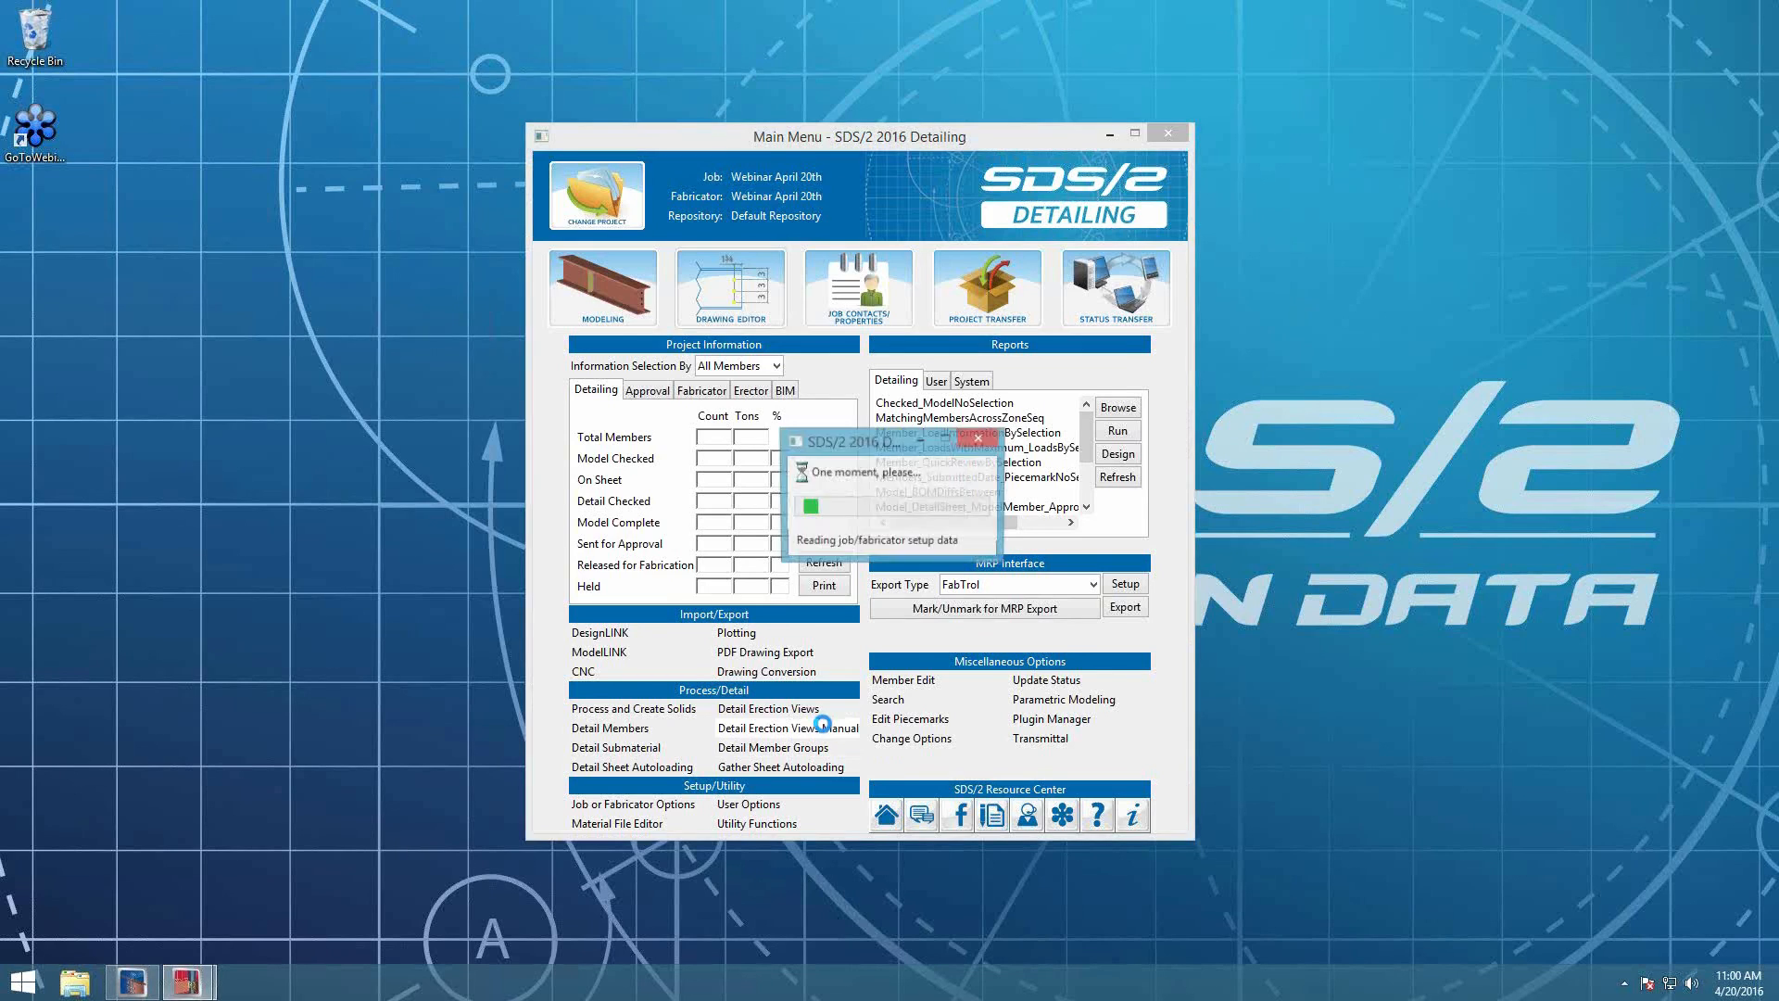
click(385, 315)
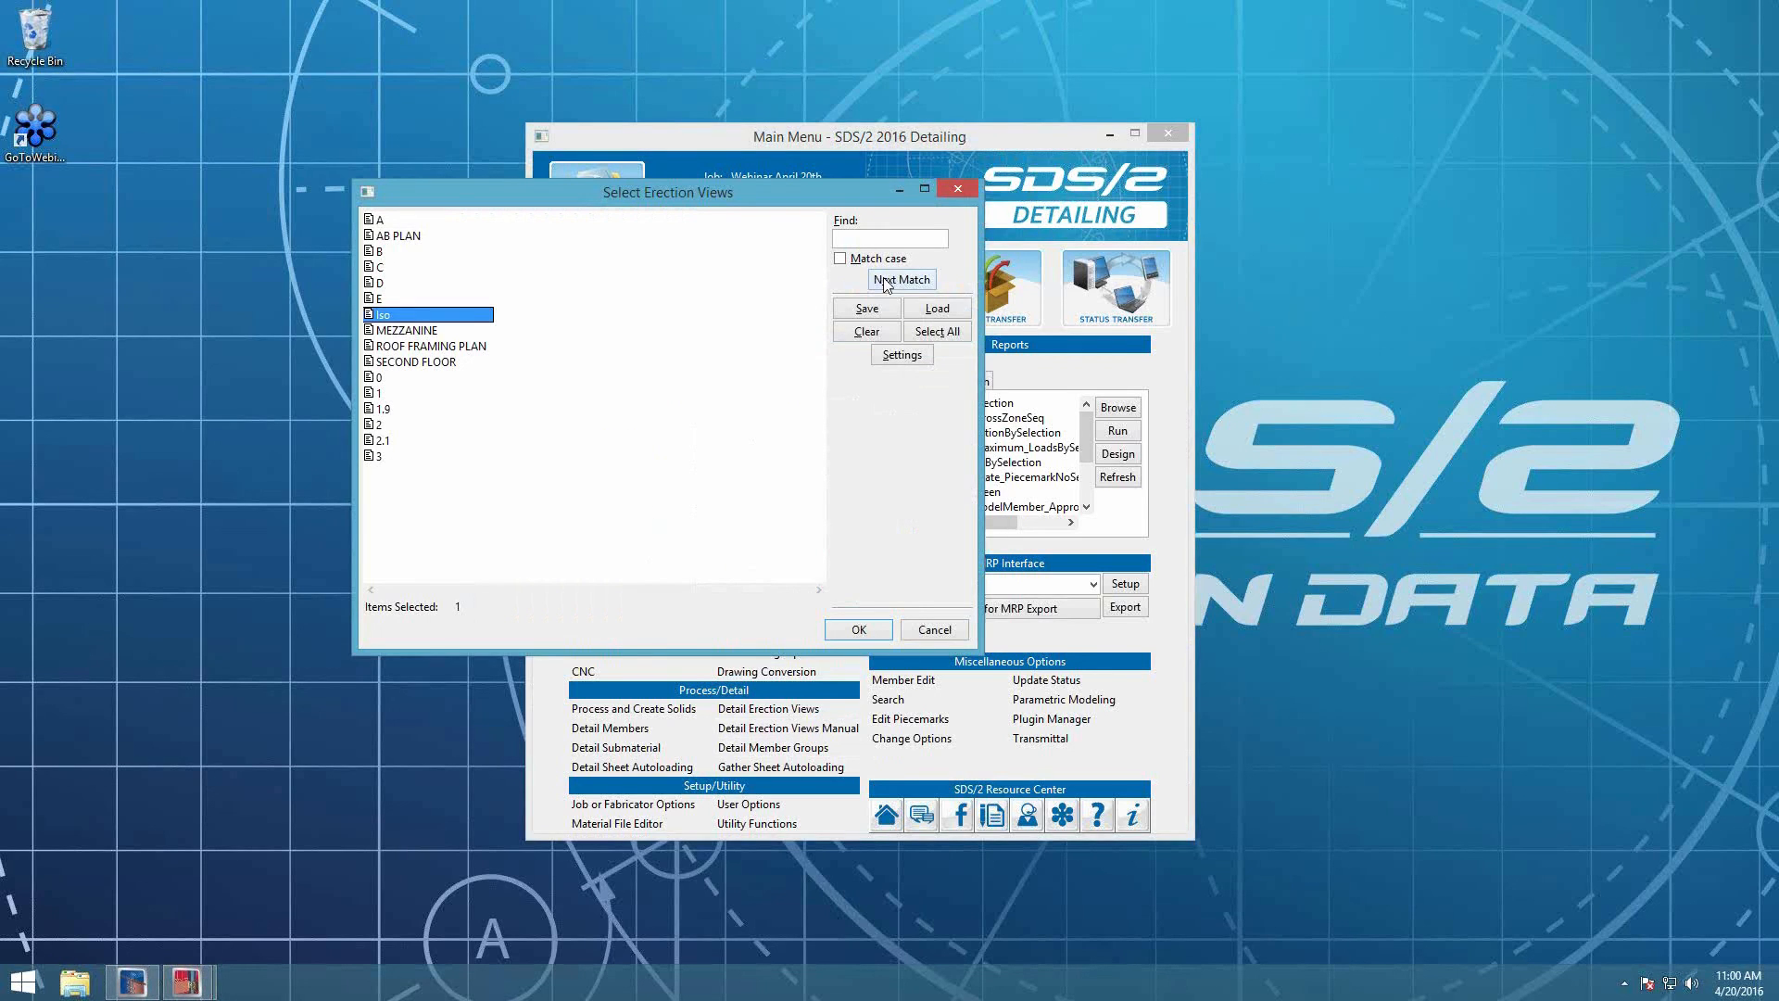
click(945, 190)
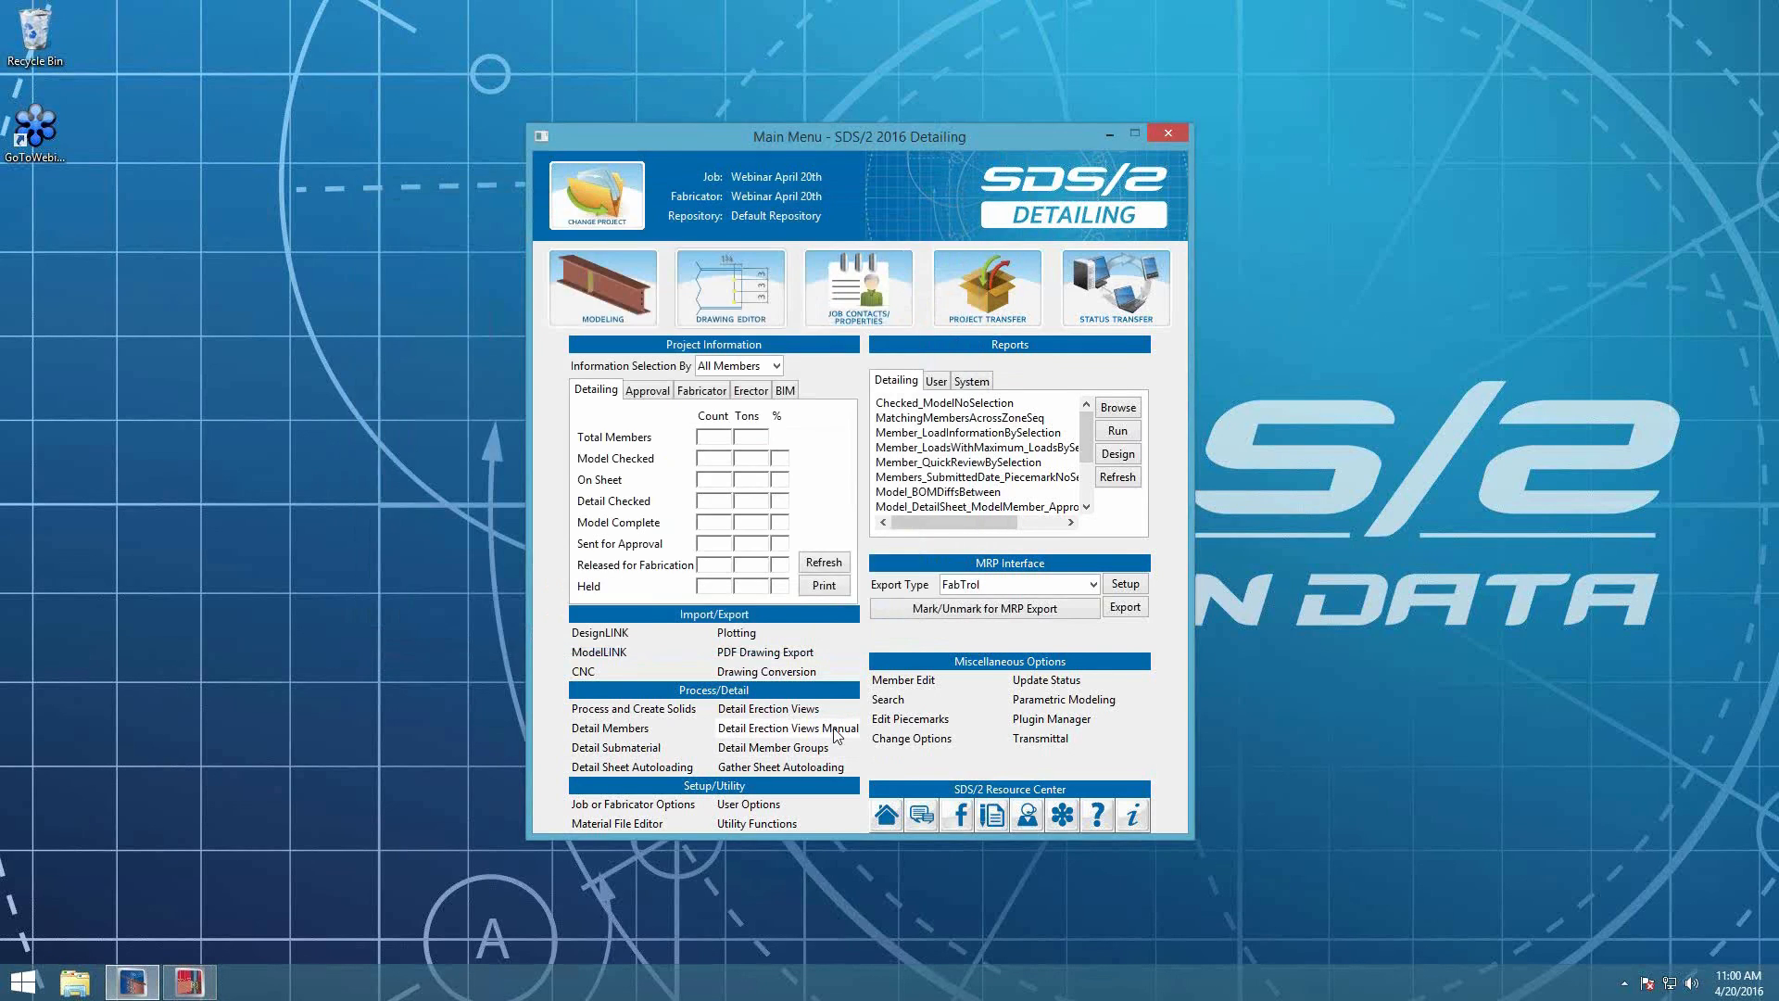
Step: Open the Iso view in Manual Erection View Detailing and set the members at the canopy end to Stick
click(403, 316)
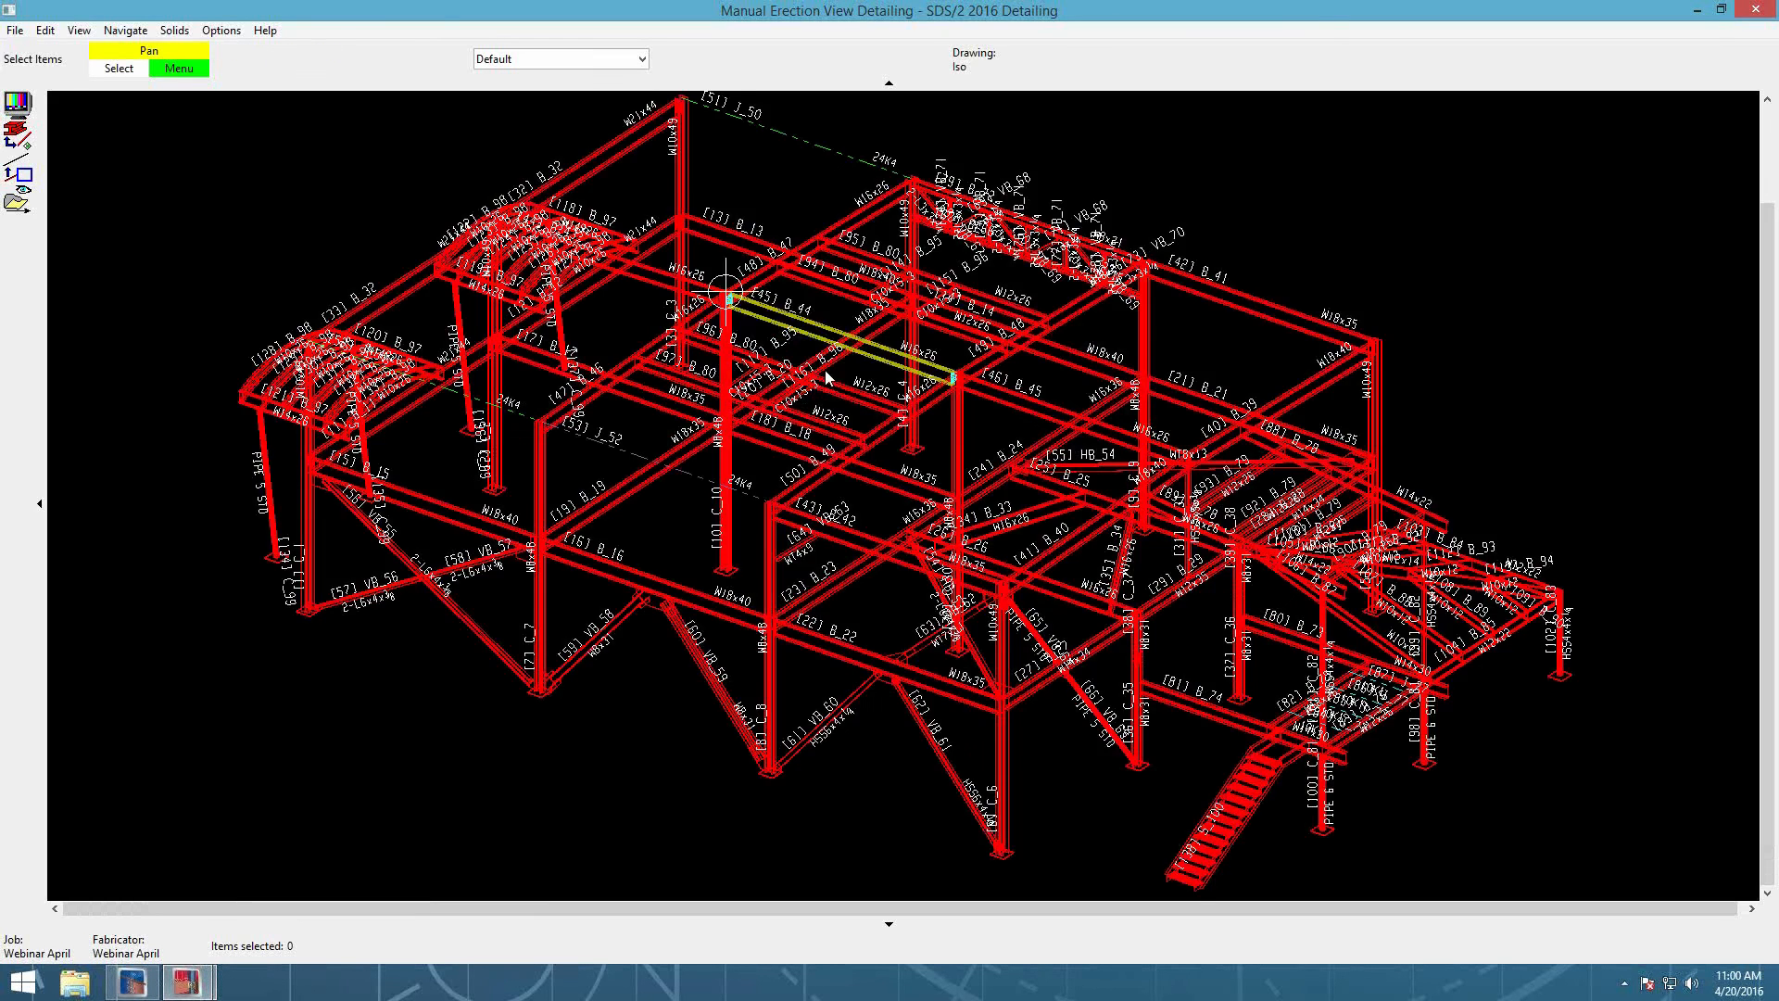
drag(676, 627, 350, 175)
right_click(350, 175)
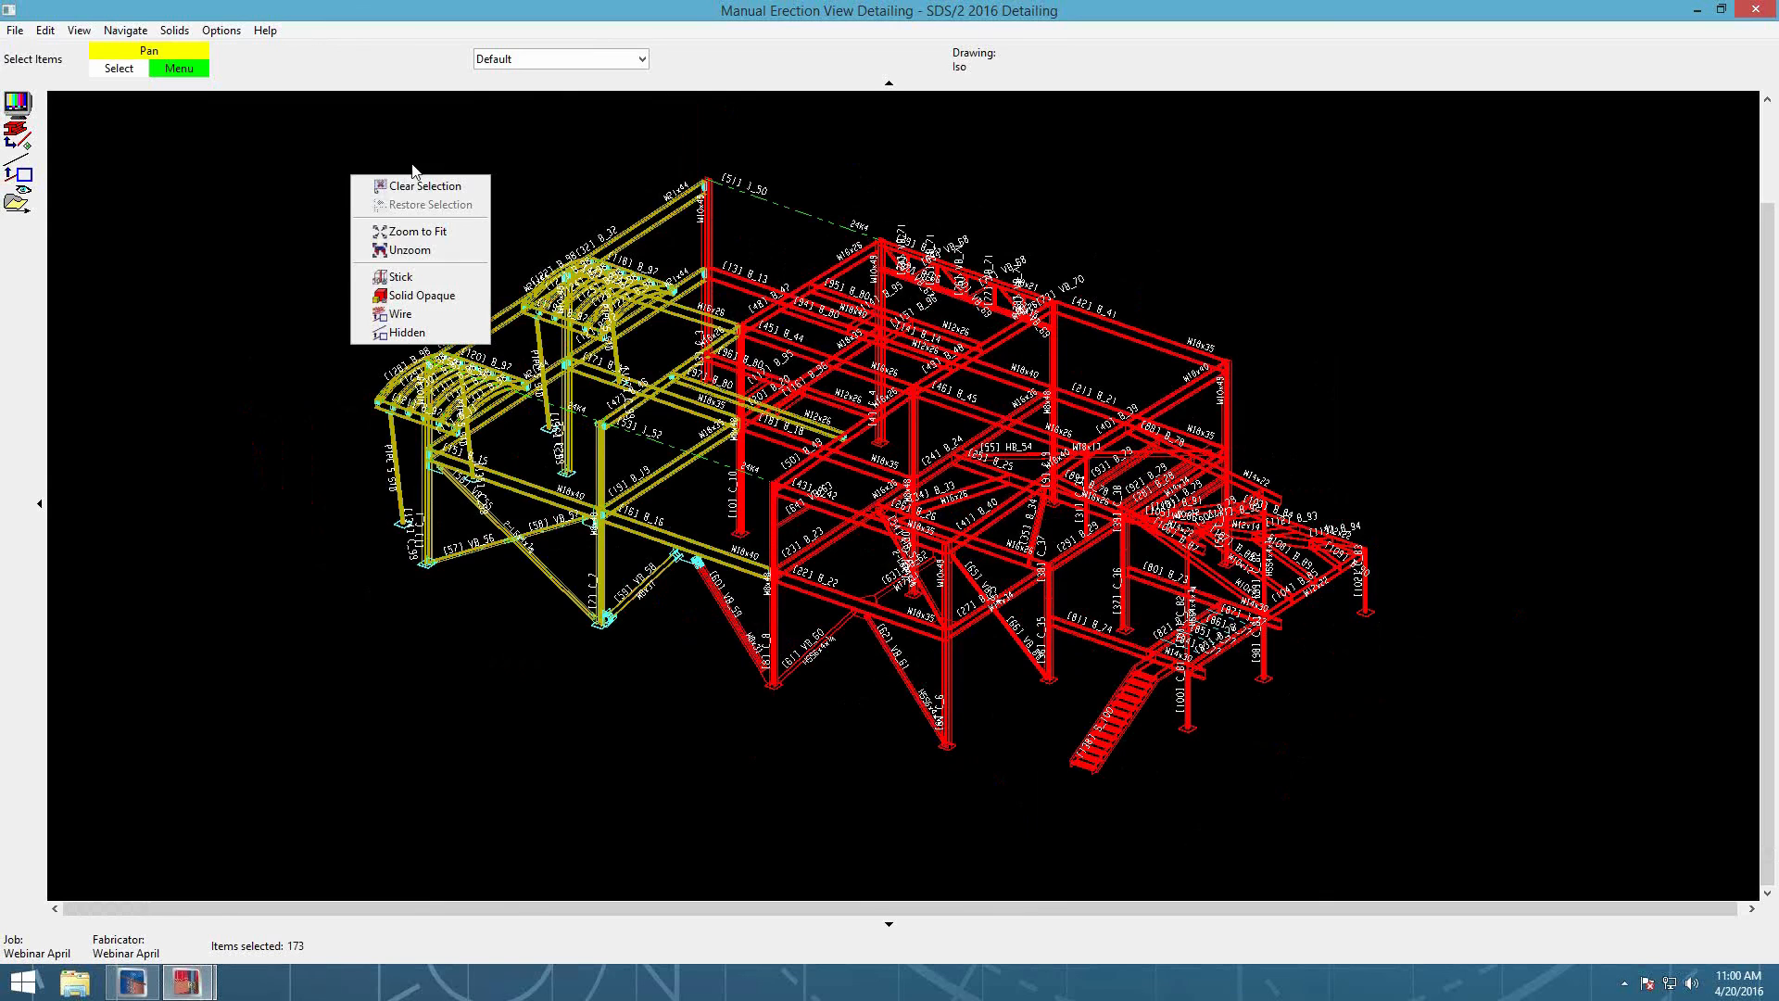
click(393, 277)
Step: Set the members at the stair end of the Iso view to Solid Opaque and finish the manual detailing
drag(1376, 782, 1240, 253)
right_click(1241, 255)
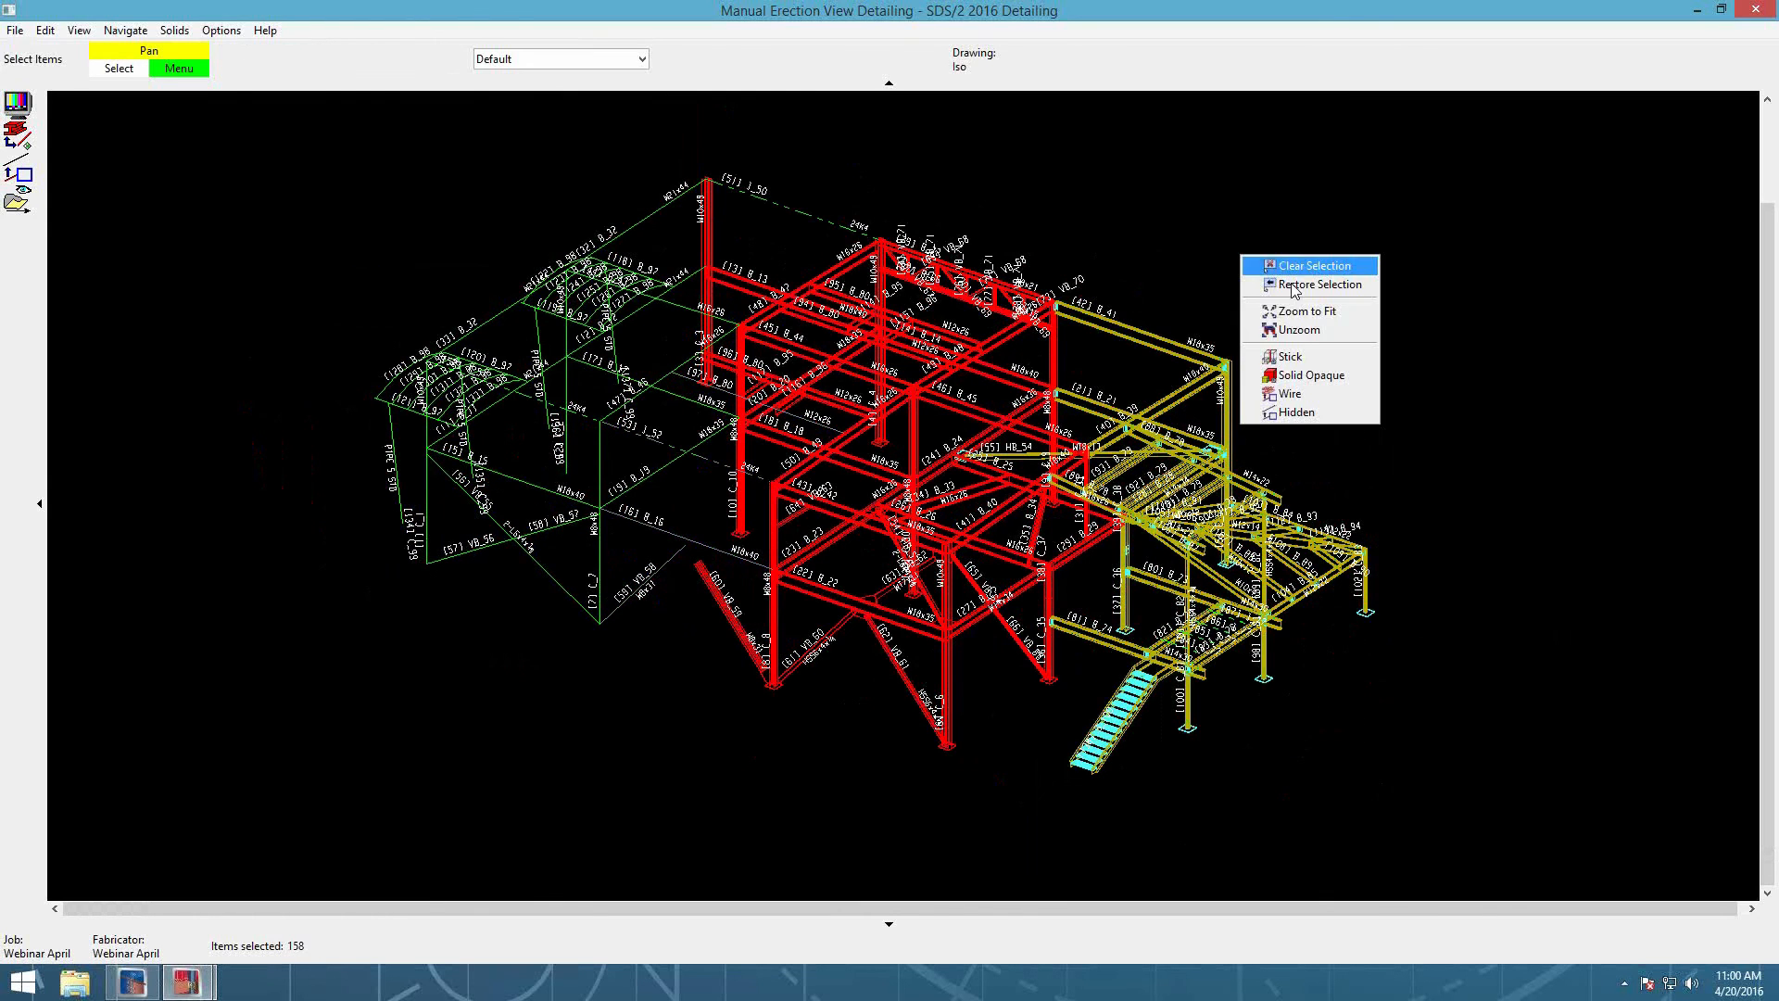
click(1306, 374)
click(17, 202)
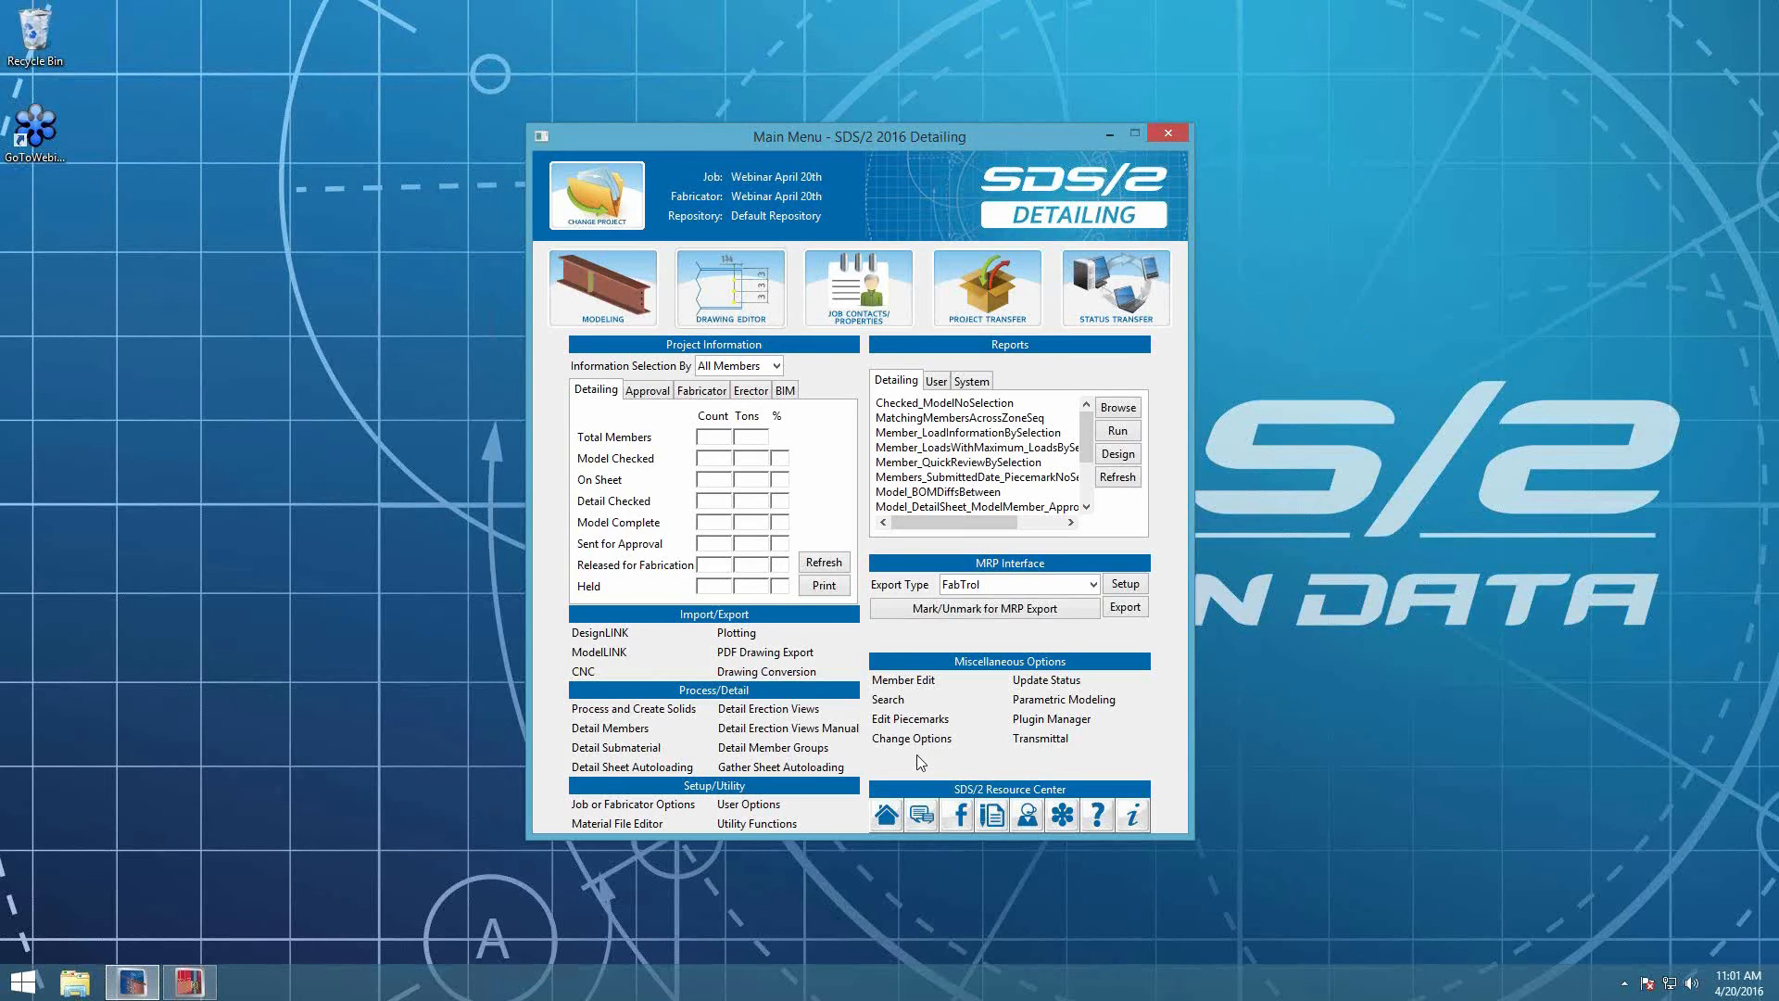
Step: Check the Iso view's member style in the regular Detail Erection Views settings, and close them without detailing
click(785, 708)
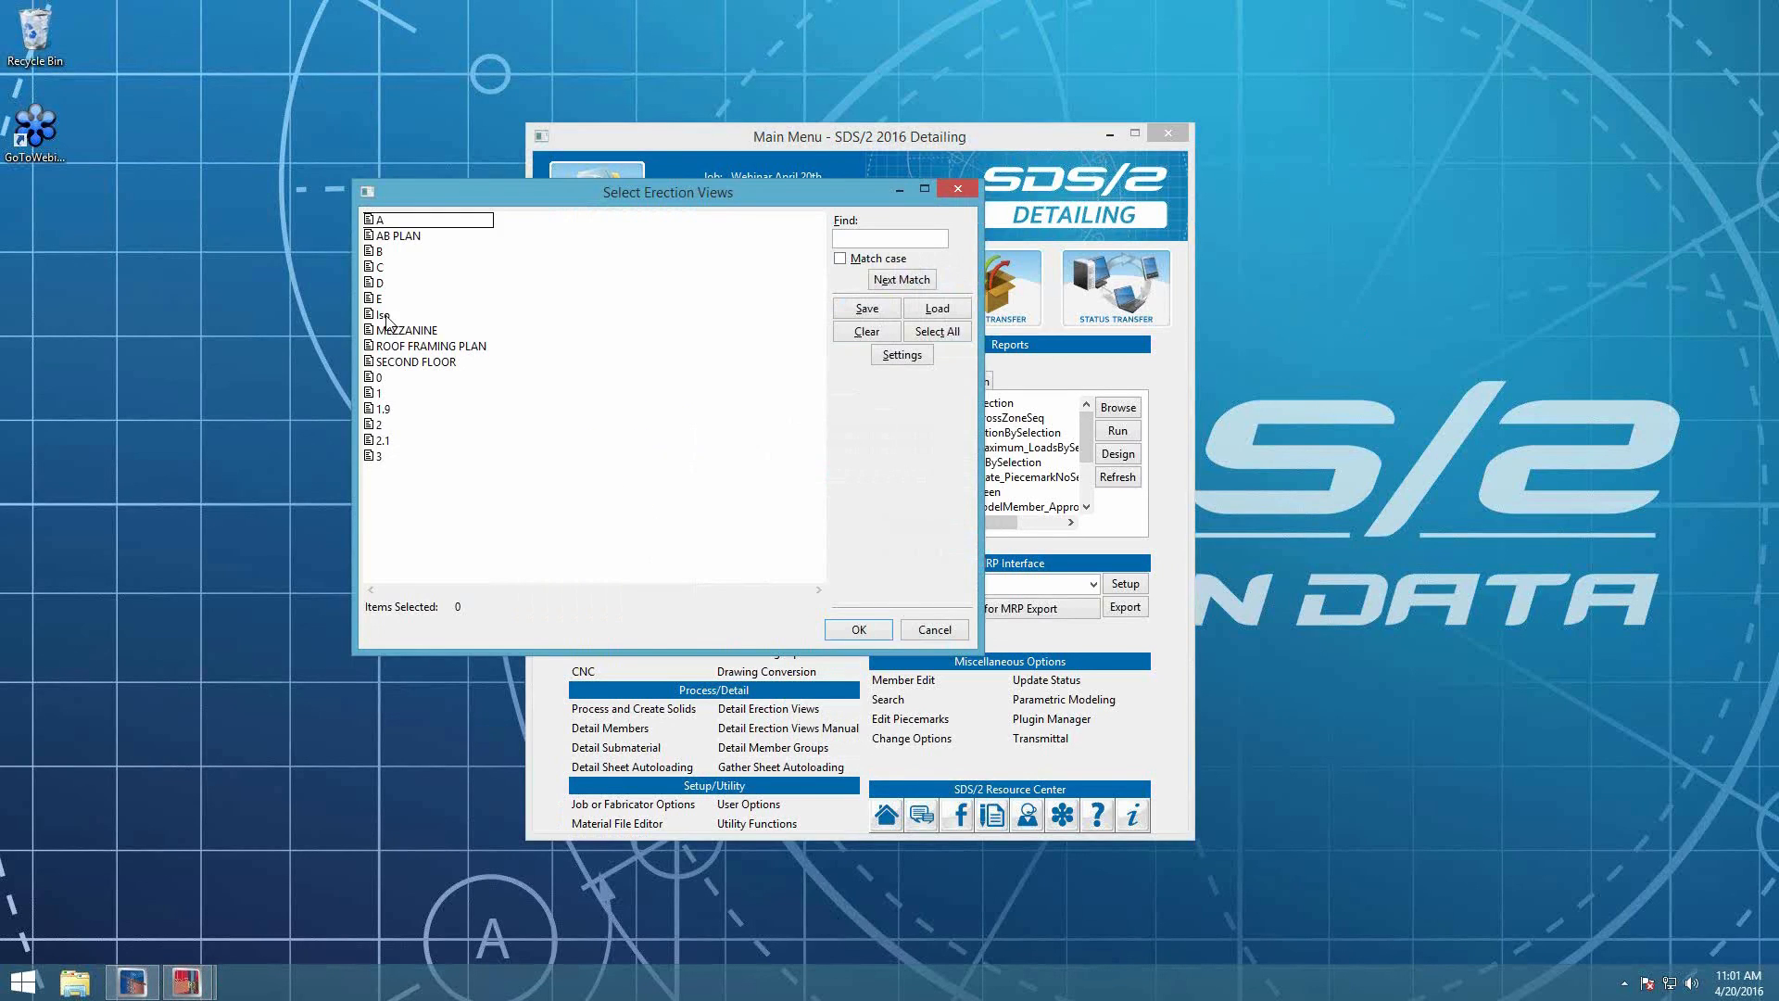
click(383, 315)
click(902, 355)
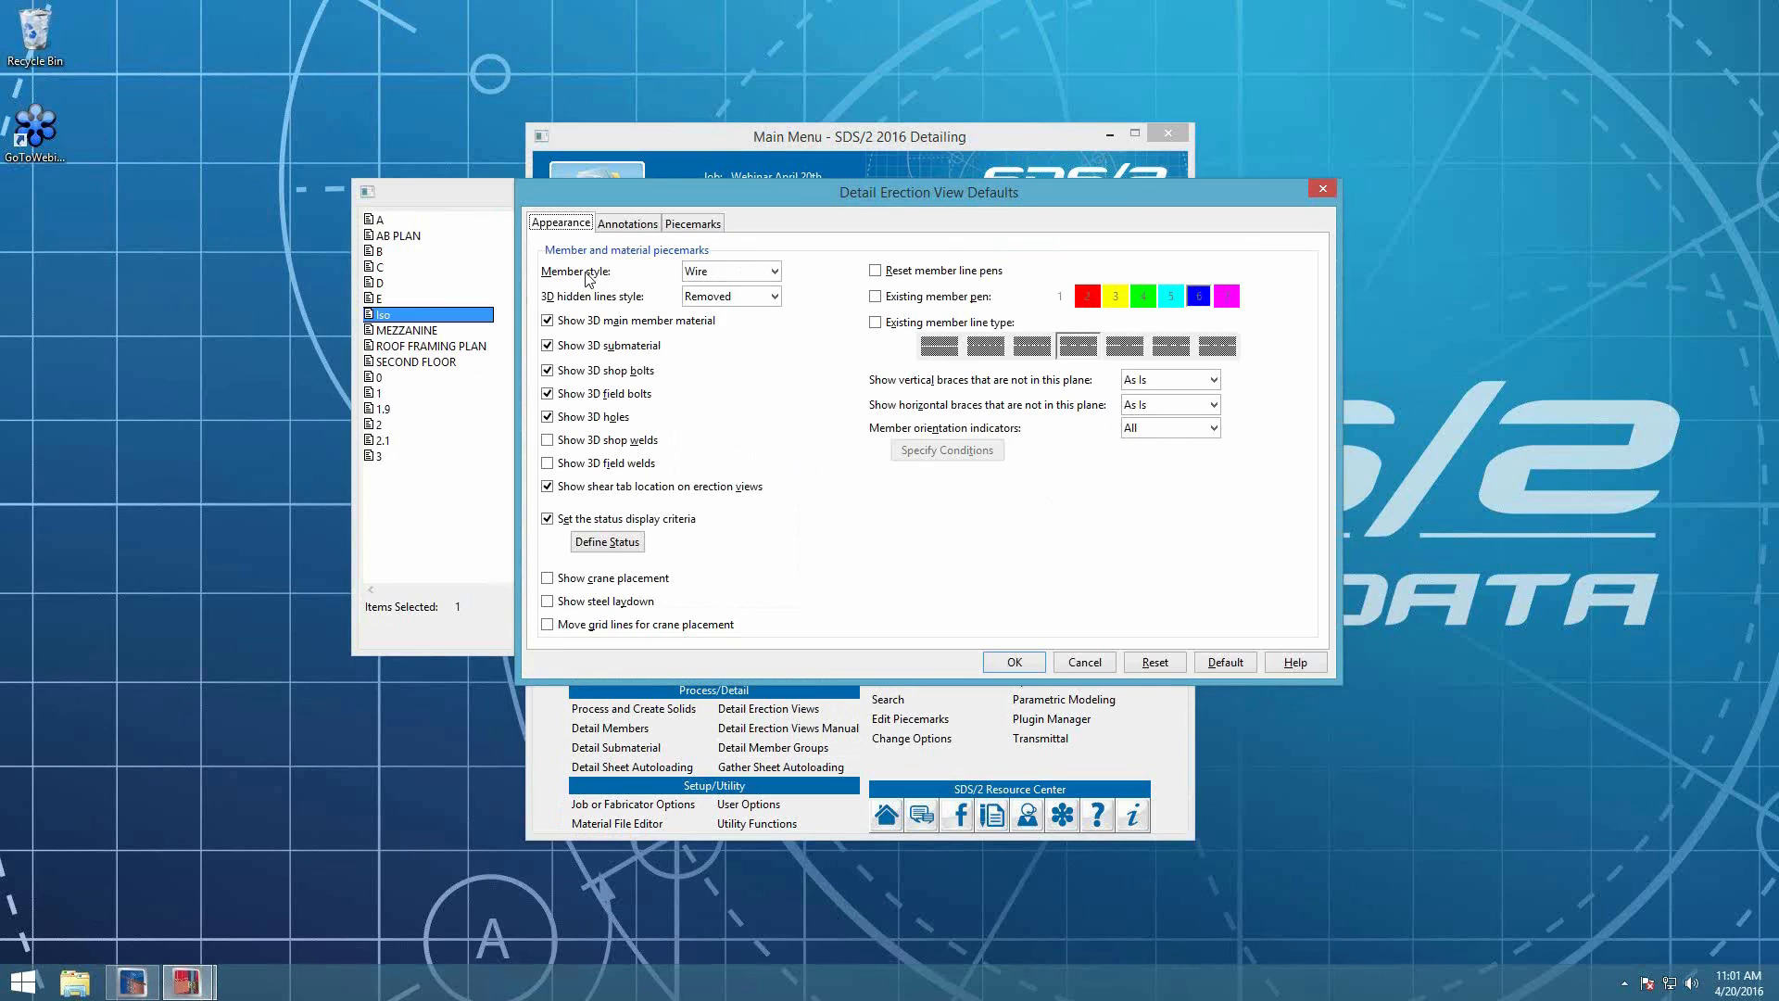
click(1326, 188)
click(958, 190)
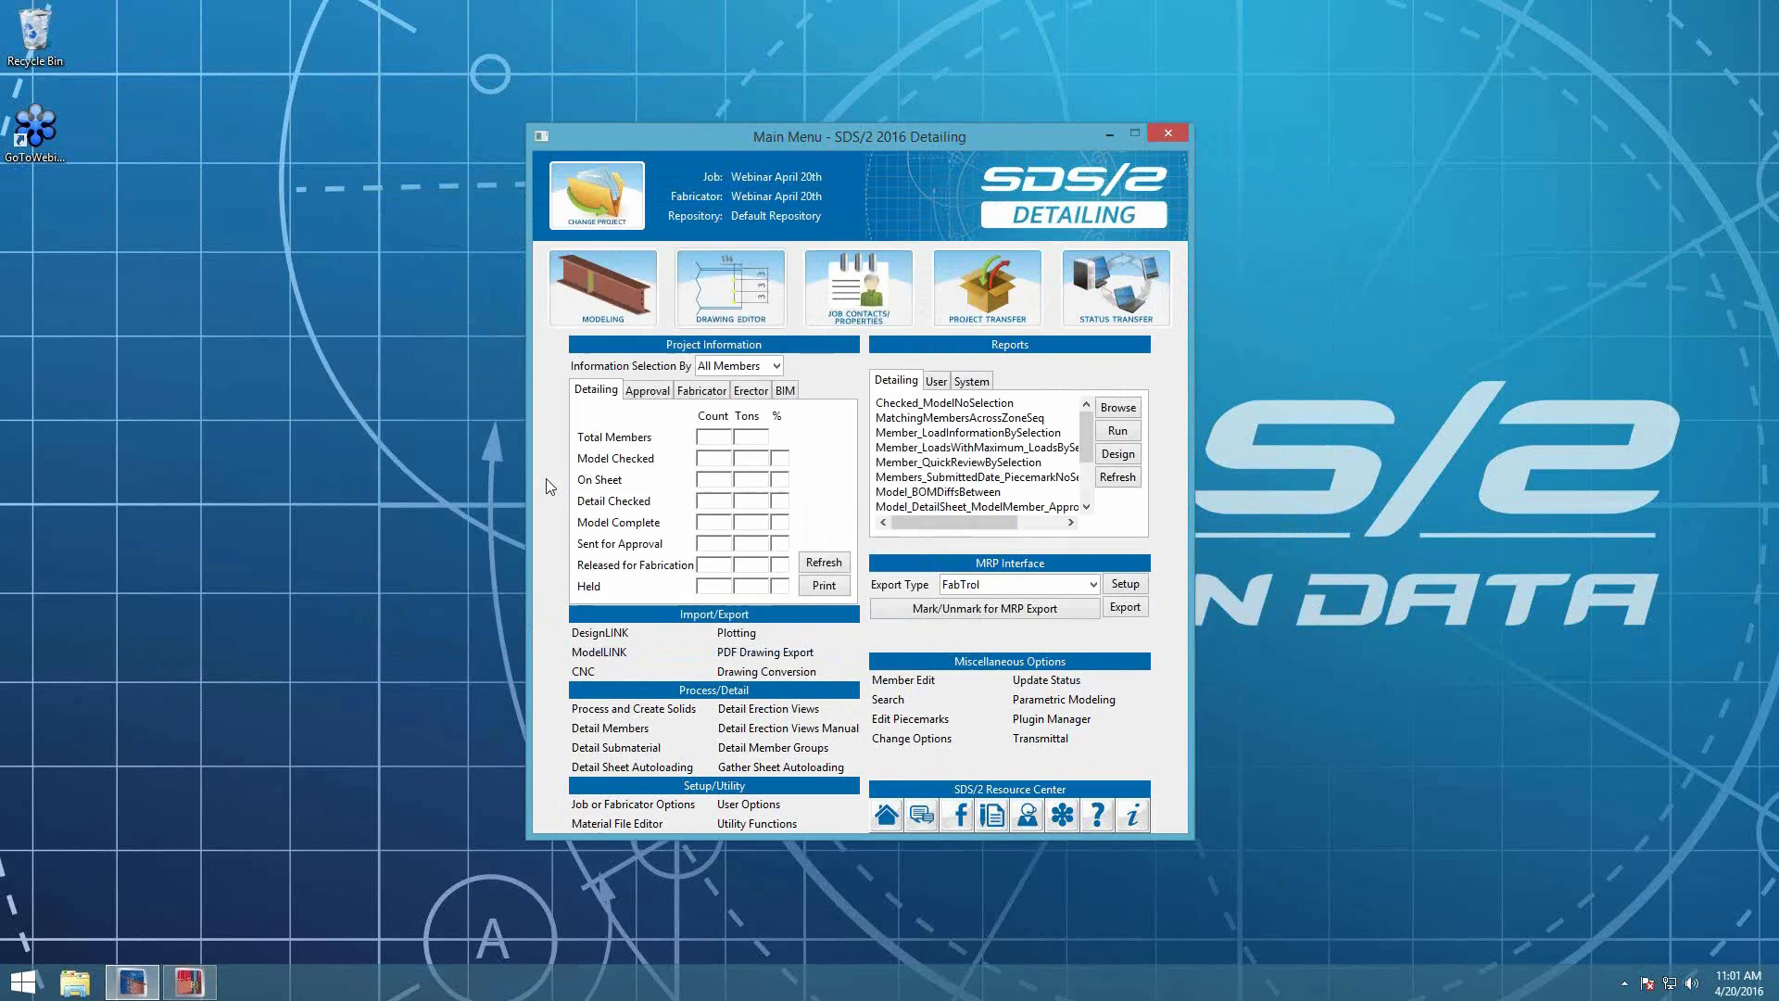